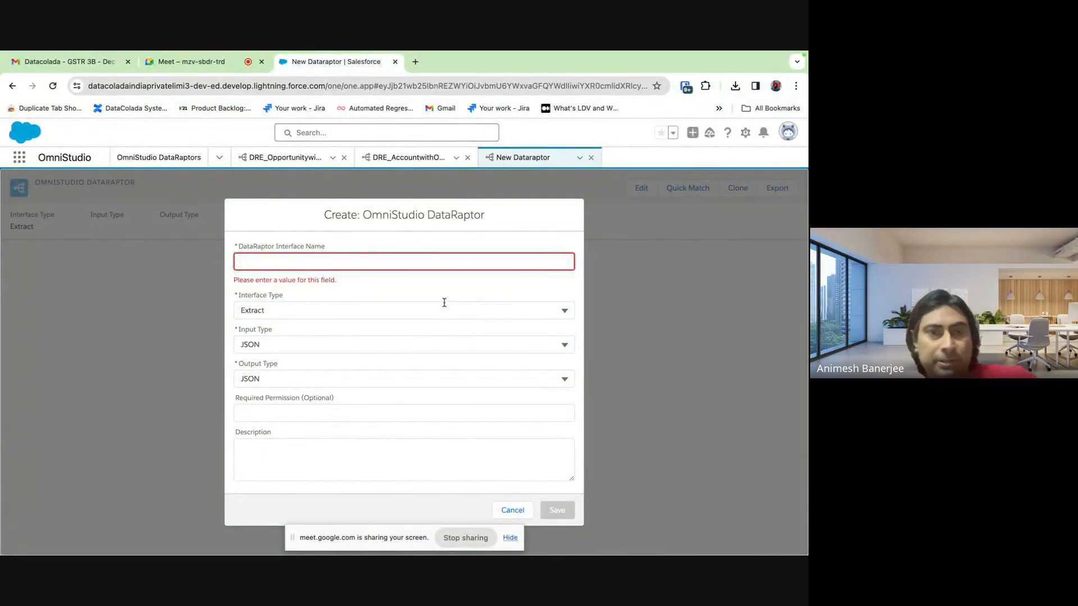
Create a DataRaptor named DRE_DemoToday with interface type Extract and JSON for both input and output, and save it
click(438, 306)
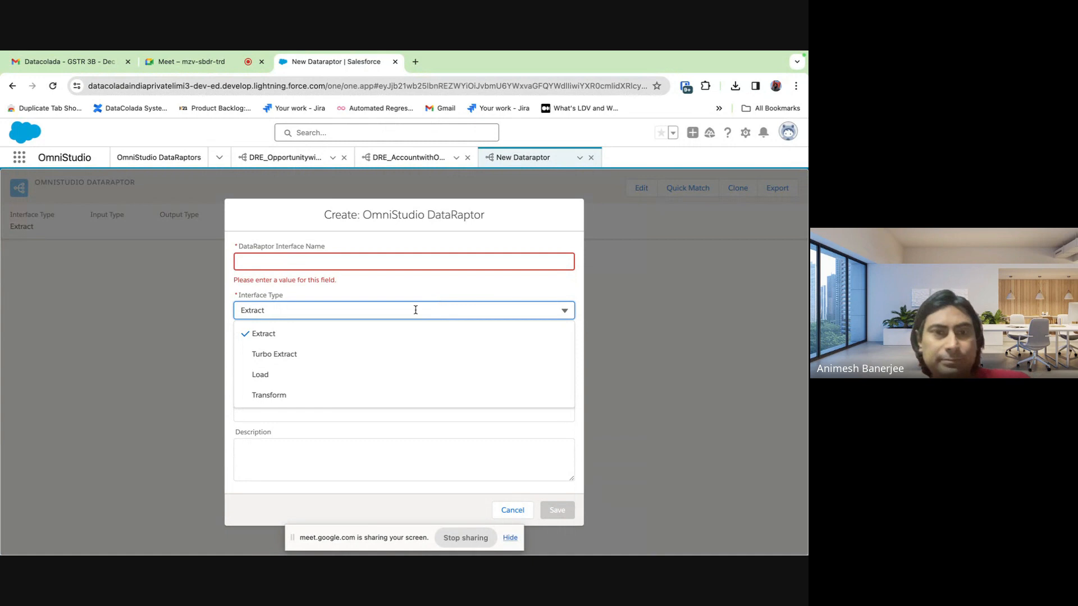
click(316, 265)
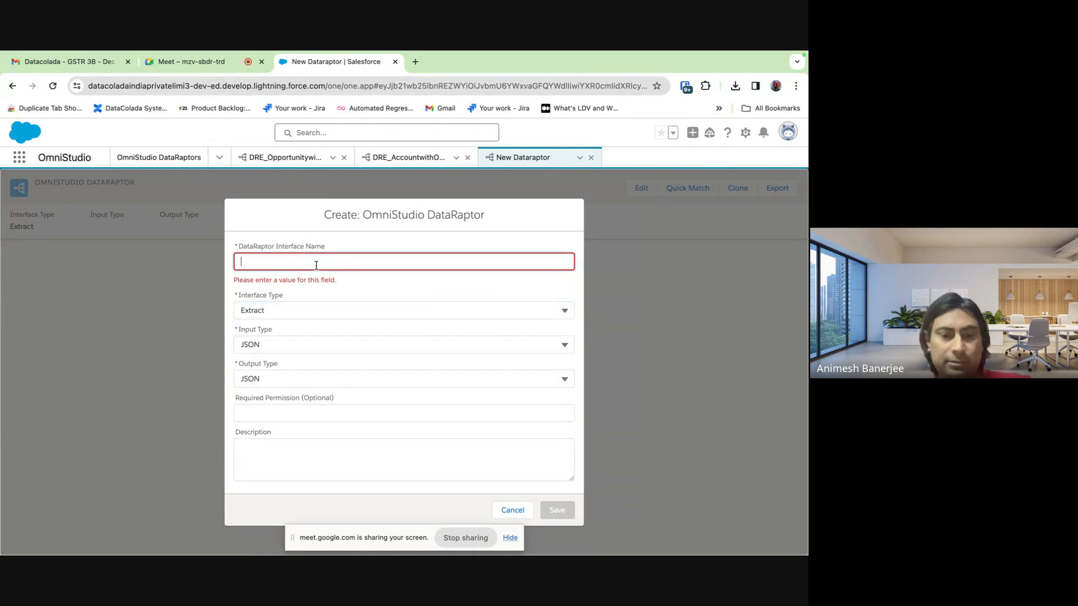
text(DR)
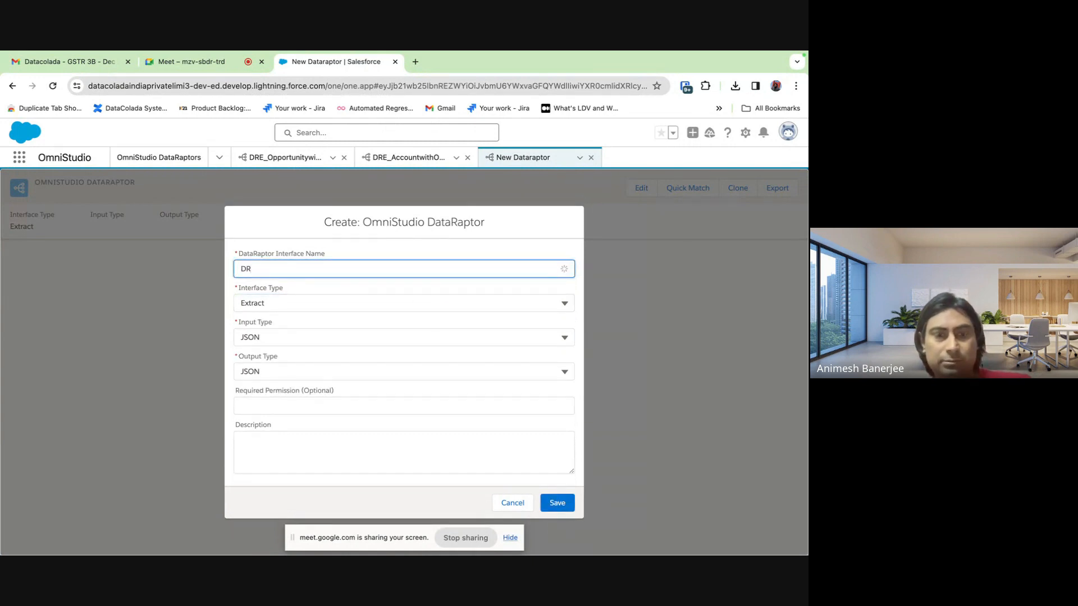
text(E)
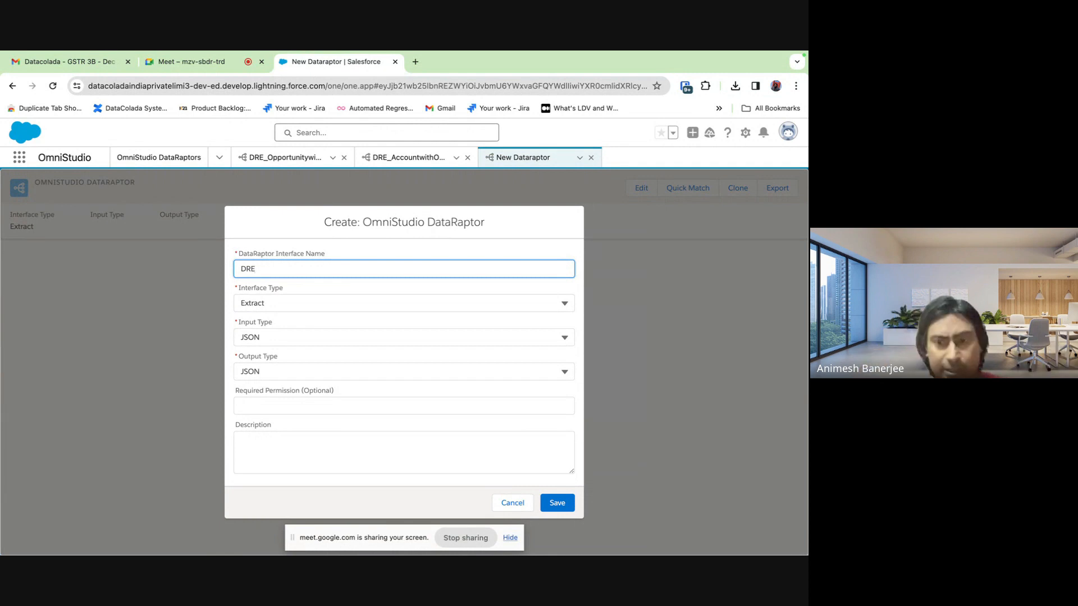
text(_)
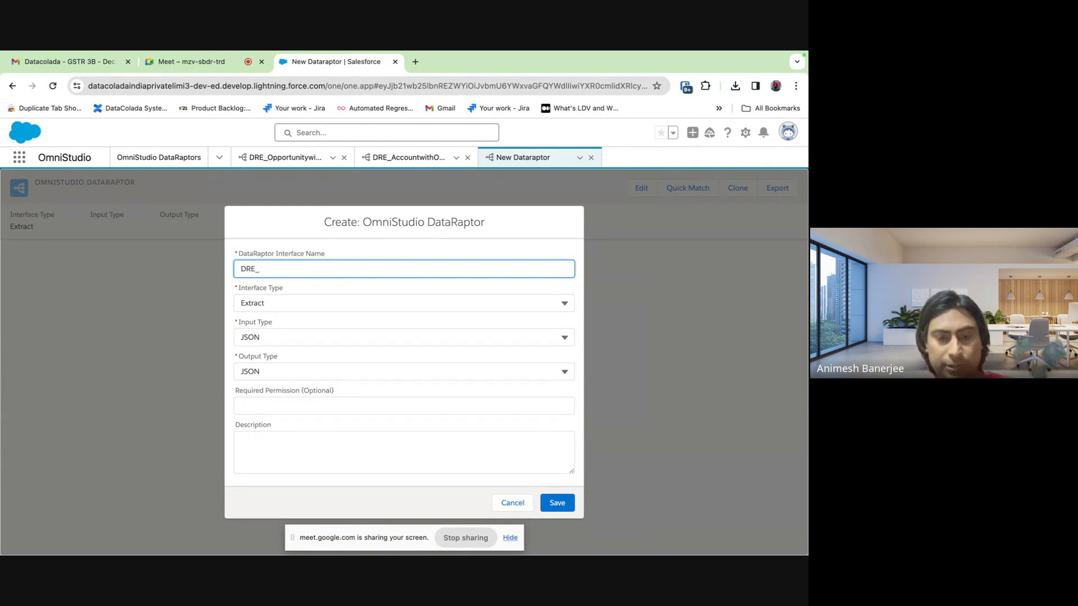
text(DemoT)
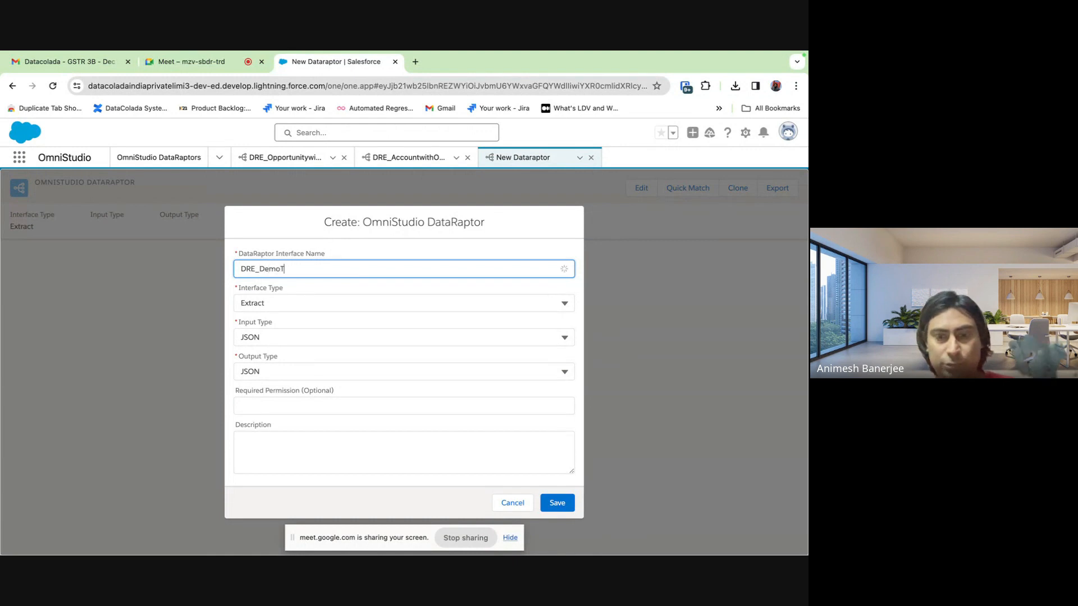
text(oday)
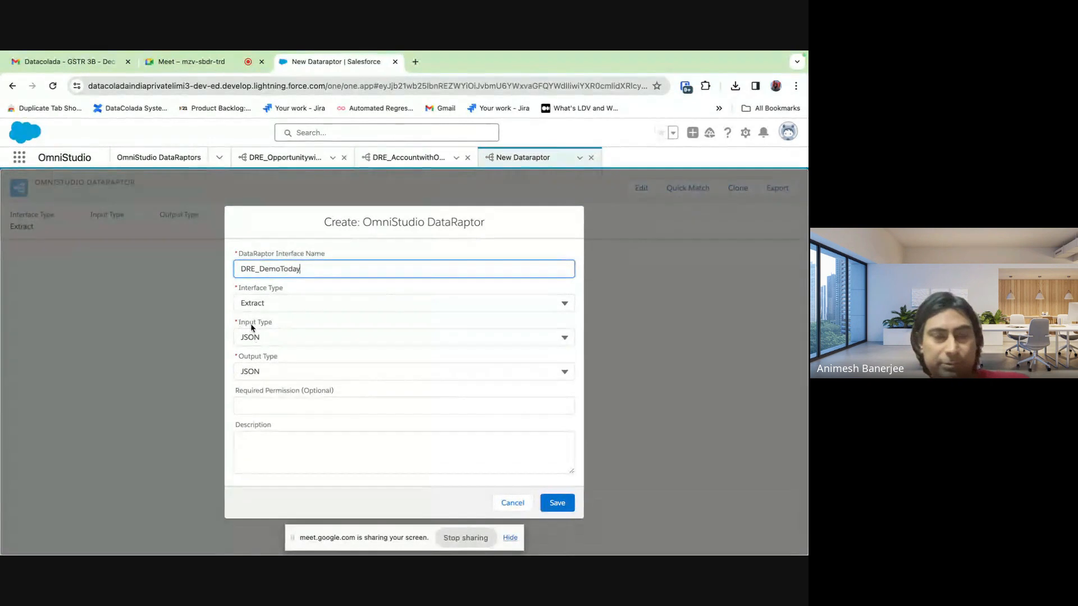
click(254, 371)
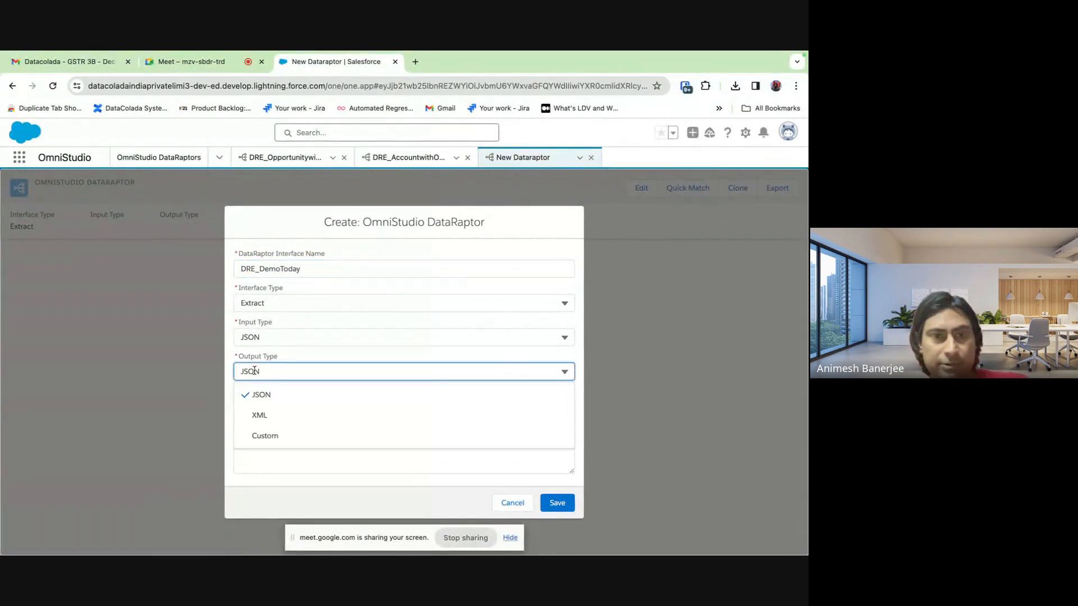
click(259, 339)
click(366, 324)
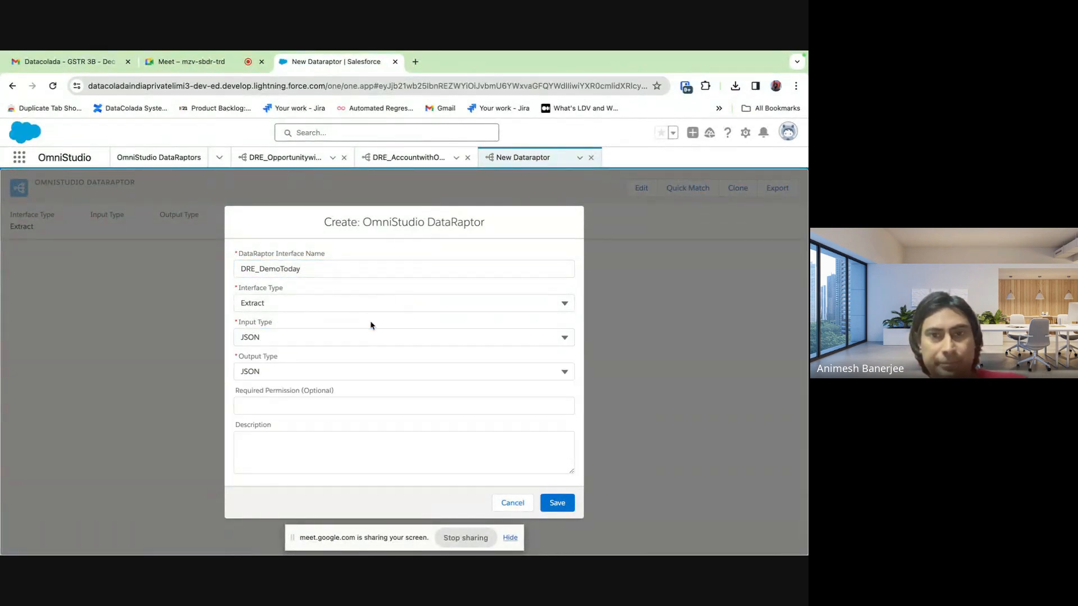
click(557, 503)
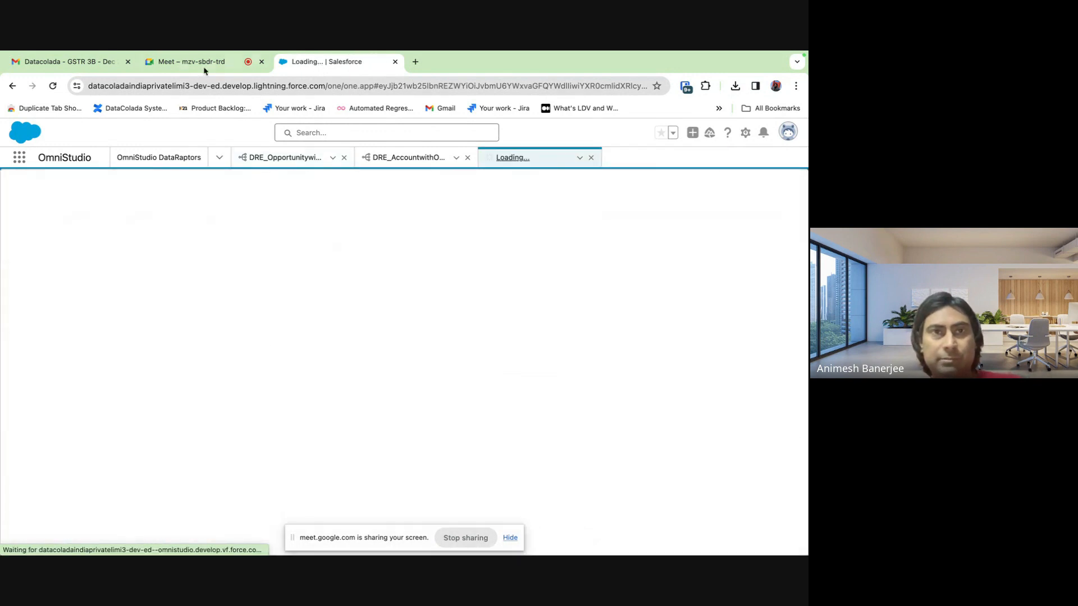
Switch to the Google Meet call, look through its participant list, and return to the Salesforce DataRaptor
click(212, 62)
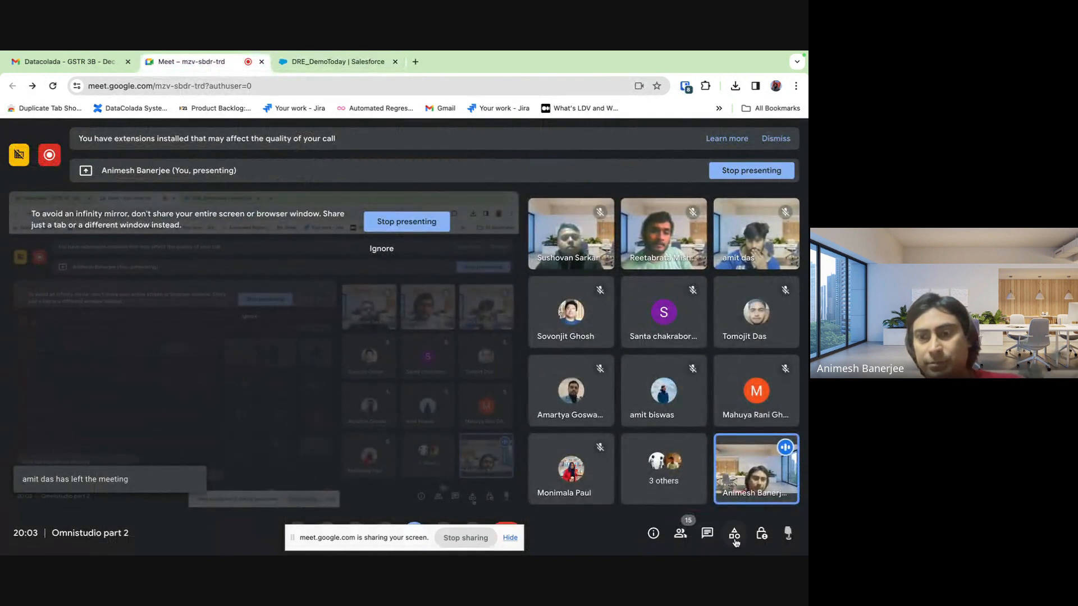
click(681, 541)
scroll(747, 416, down, 5)
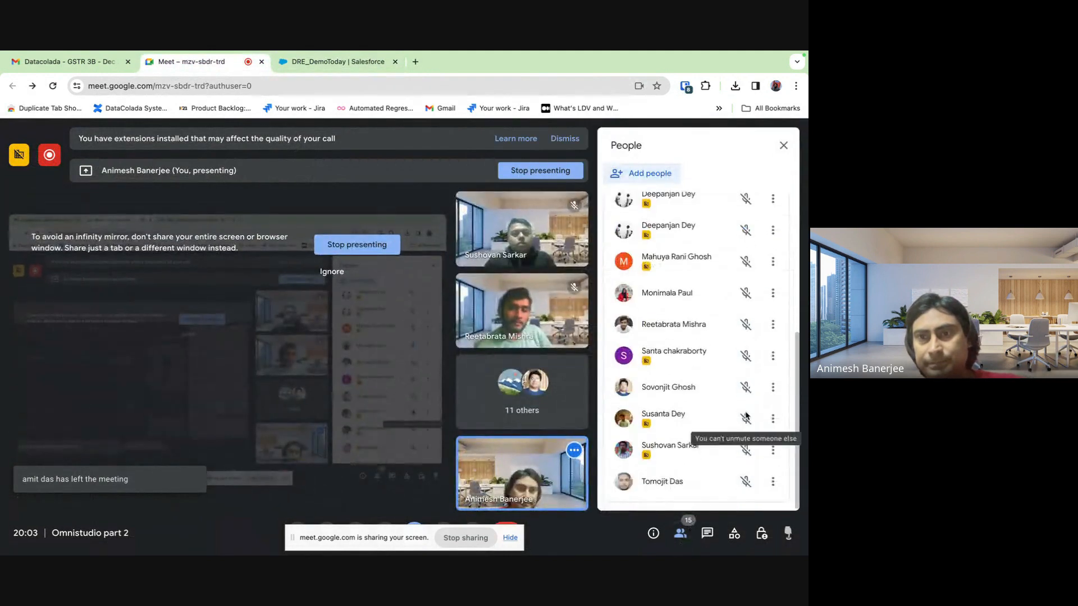
scroll(746, 416, up, 5)
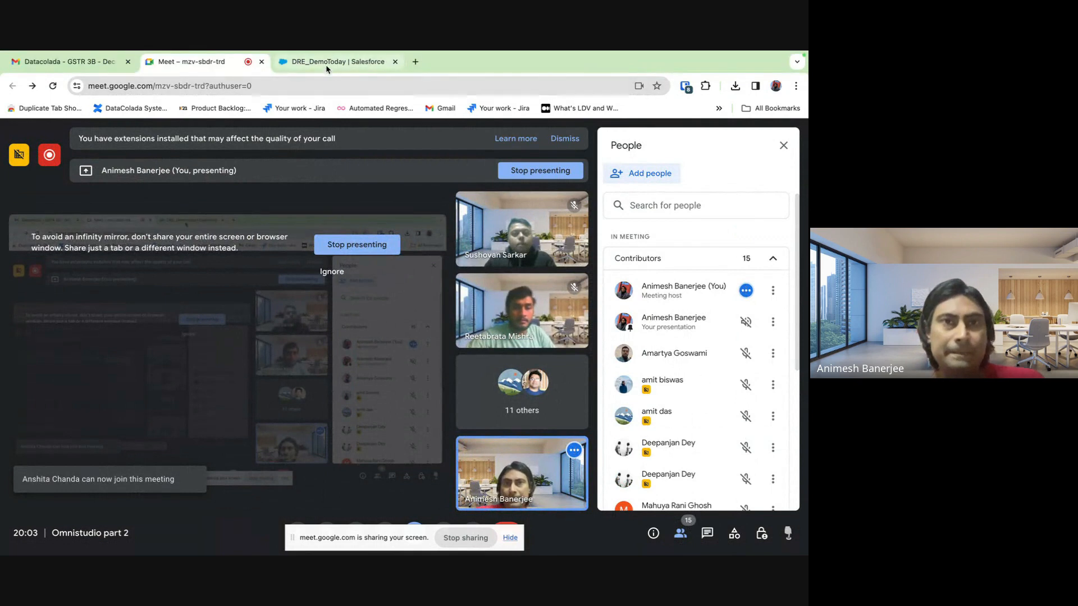
click(325, 63)
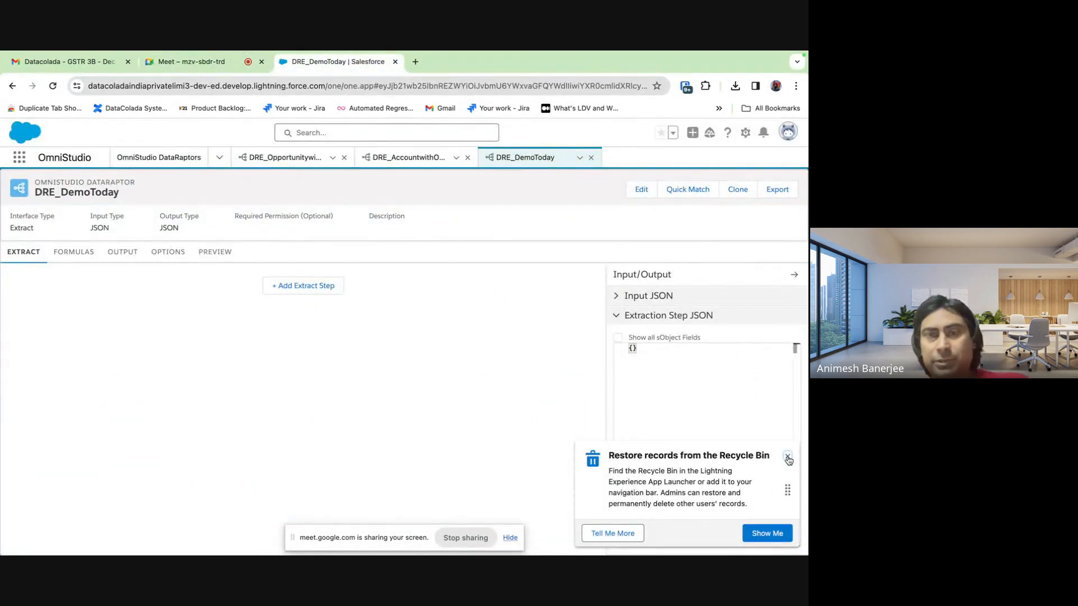
Dismiss the Recycle Bin tip and add a first extract step on the Account object
click(788, 456)
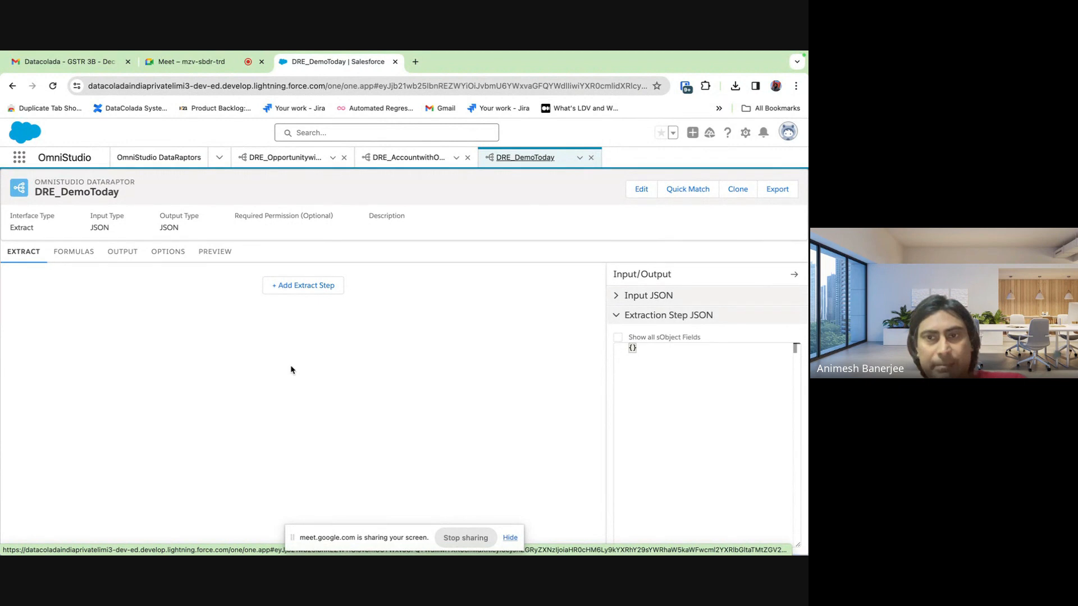
click(304, 285)
click(248, 295)
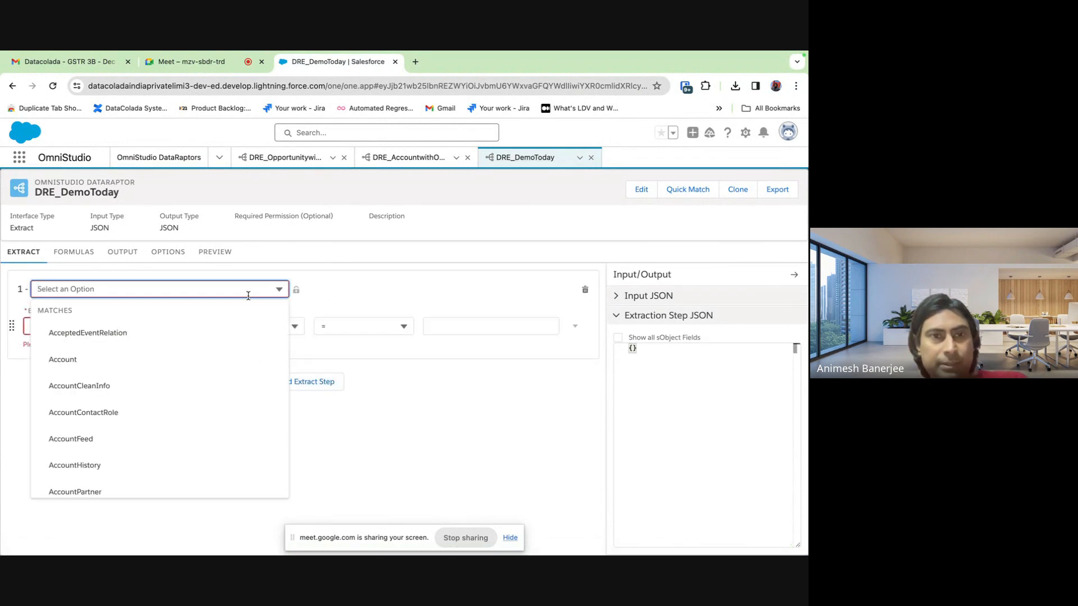
click(173, 365)
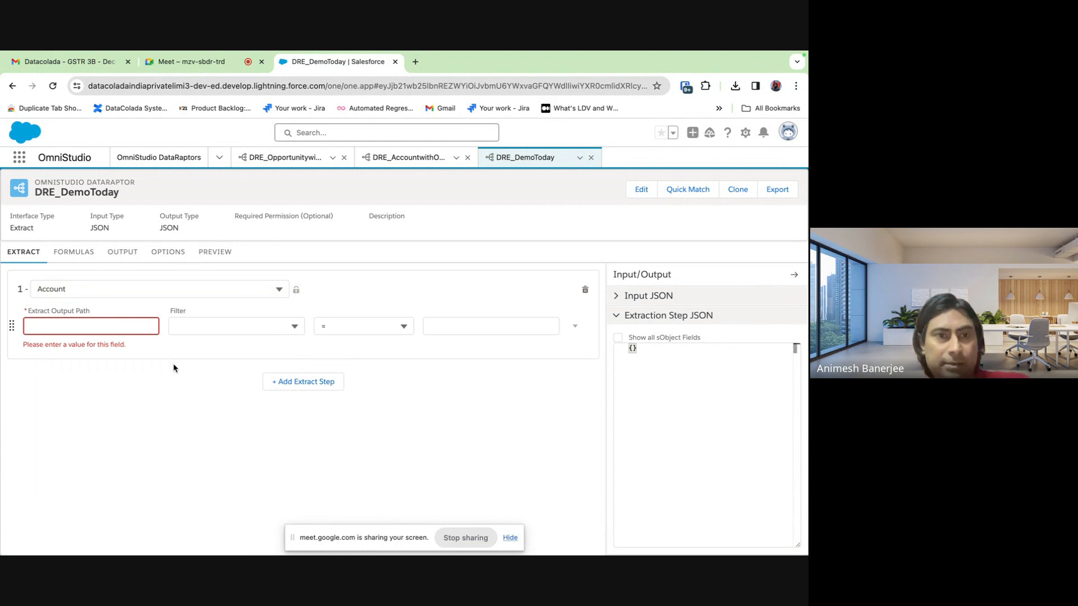
Set the Account step's extract output path to listAccounts
click(110, 327)
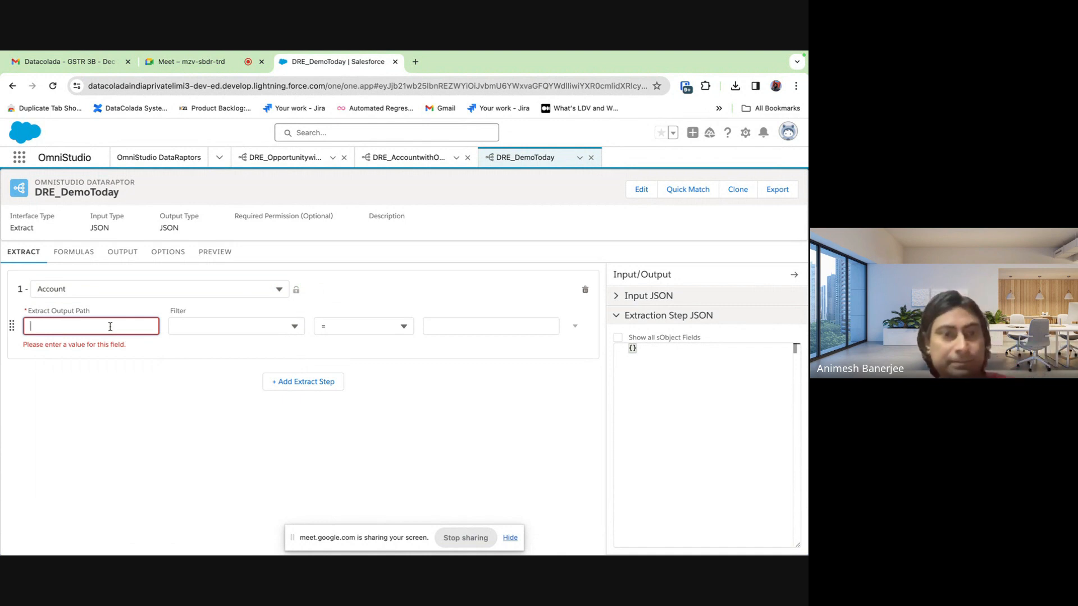
text(lis)
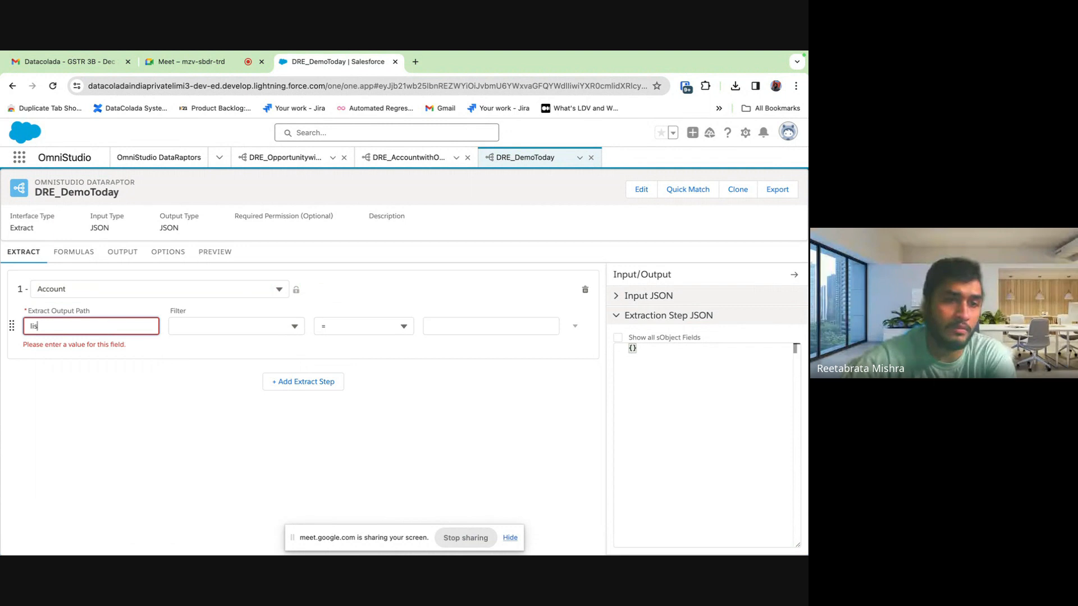
text(tAccout)
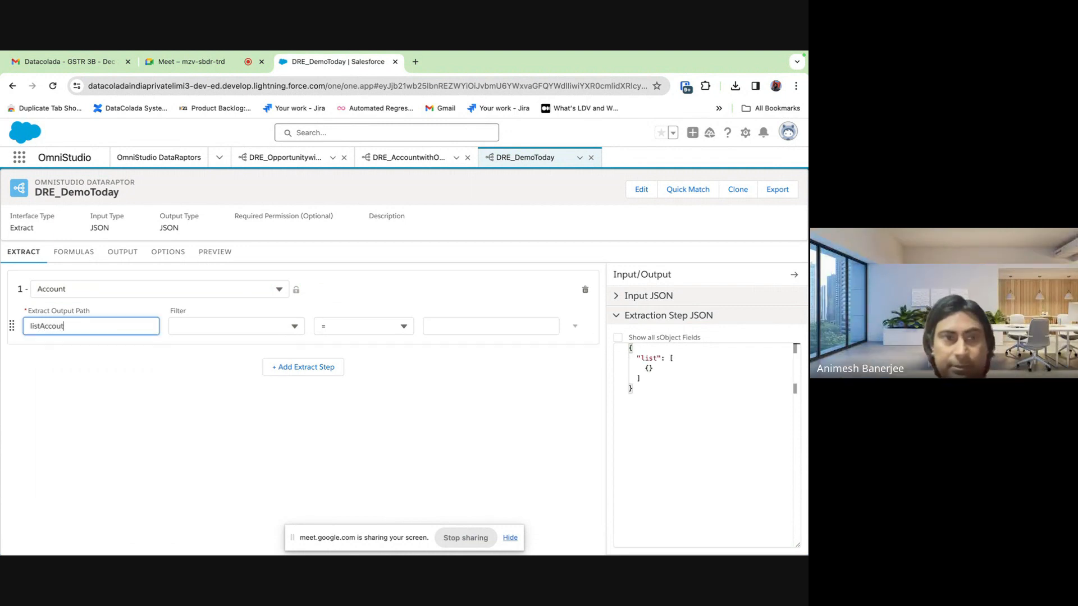
click(133, 382)
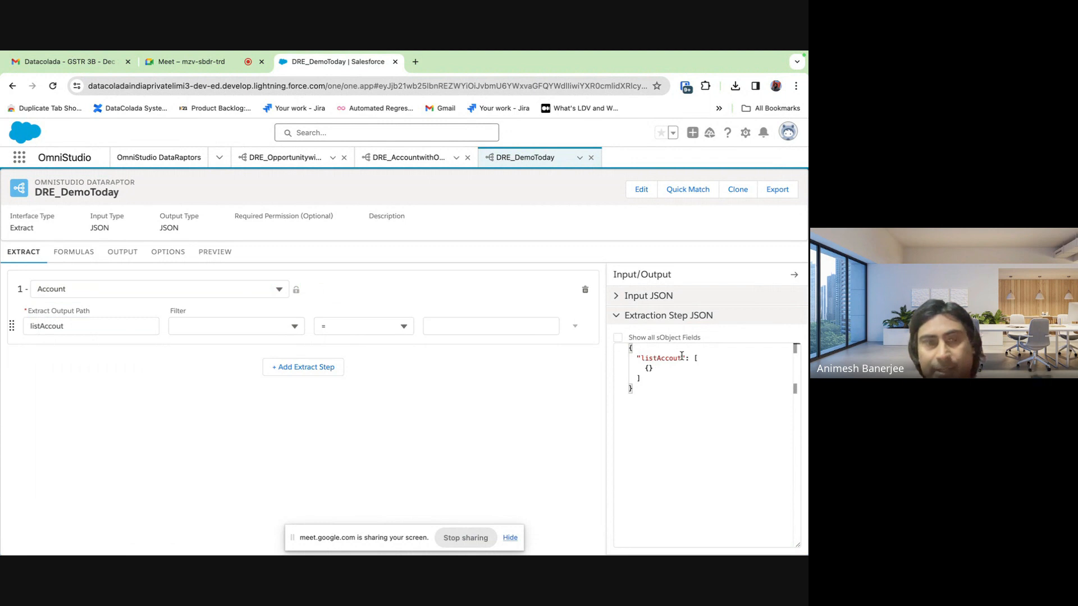
click(110, 323)
text(s)
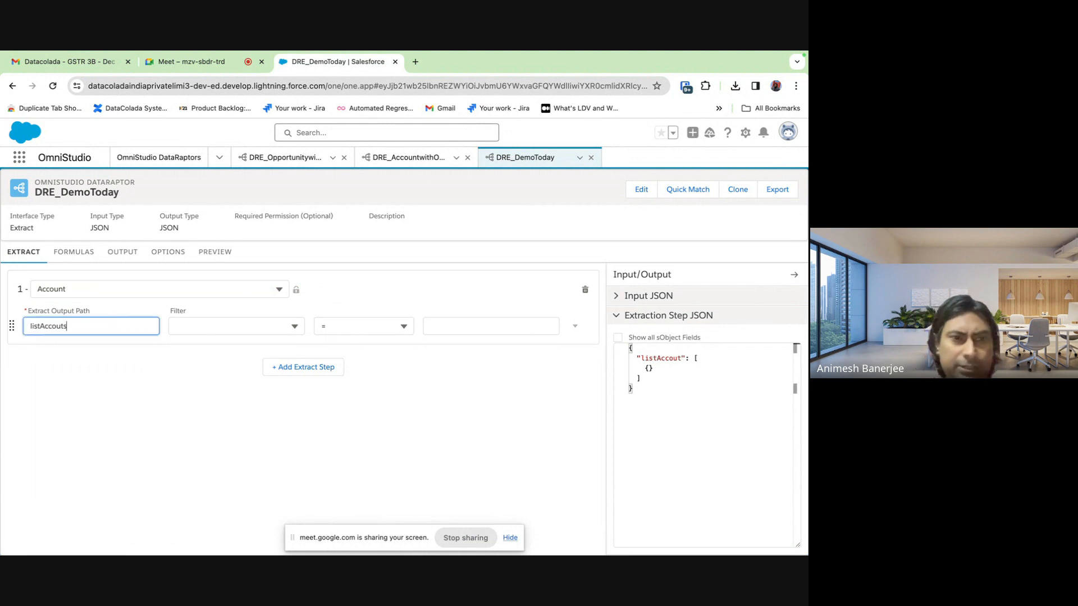
click(61, 325)
text(n)
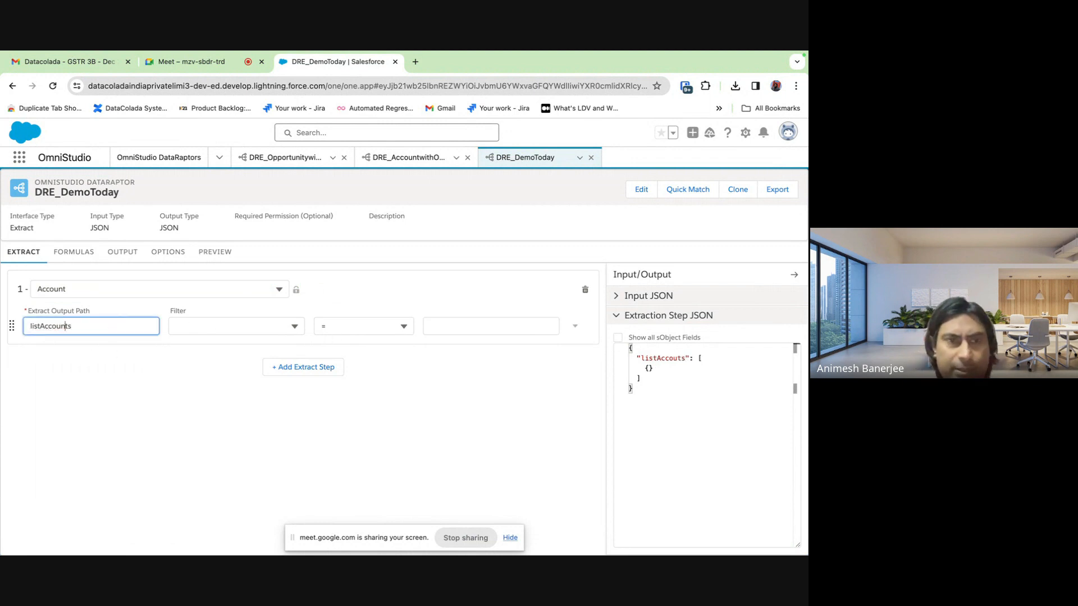
click(182, 358)
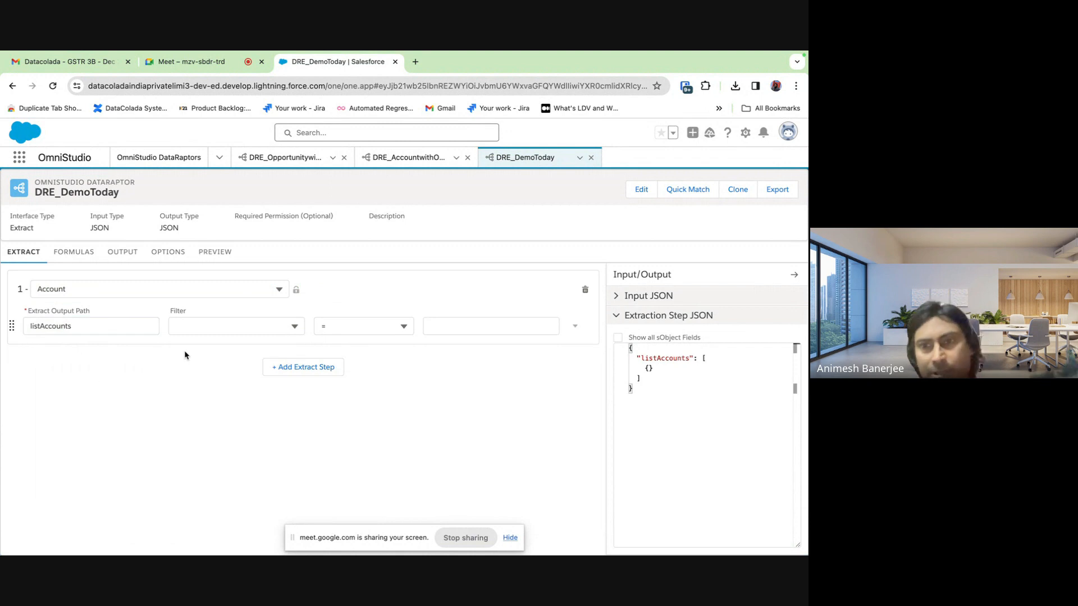
click(646, 368)
double_click(646, 369)
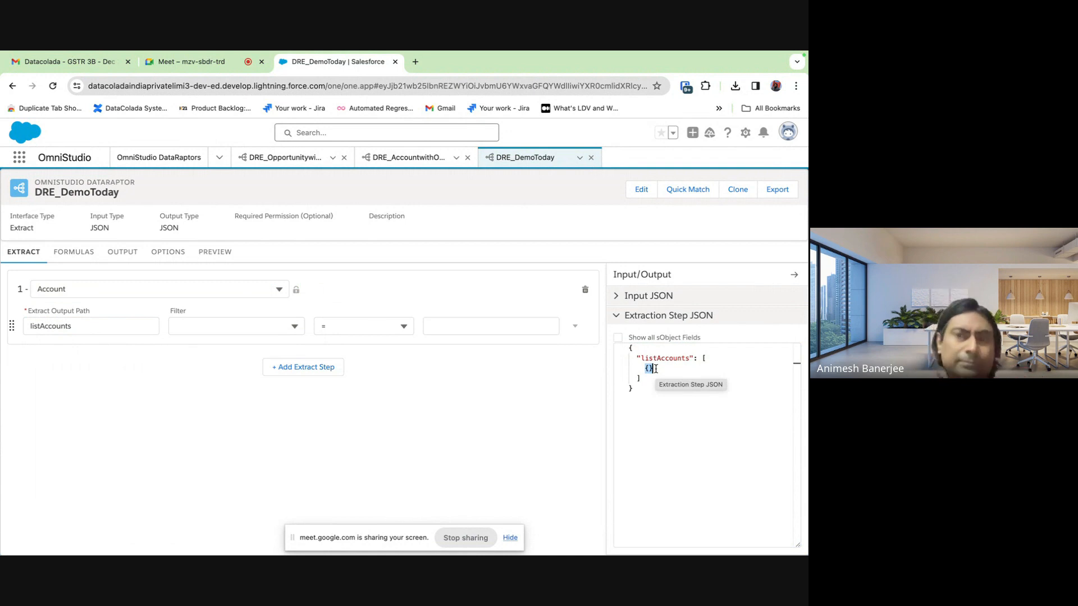
click(500, 376)
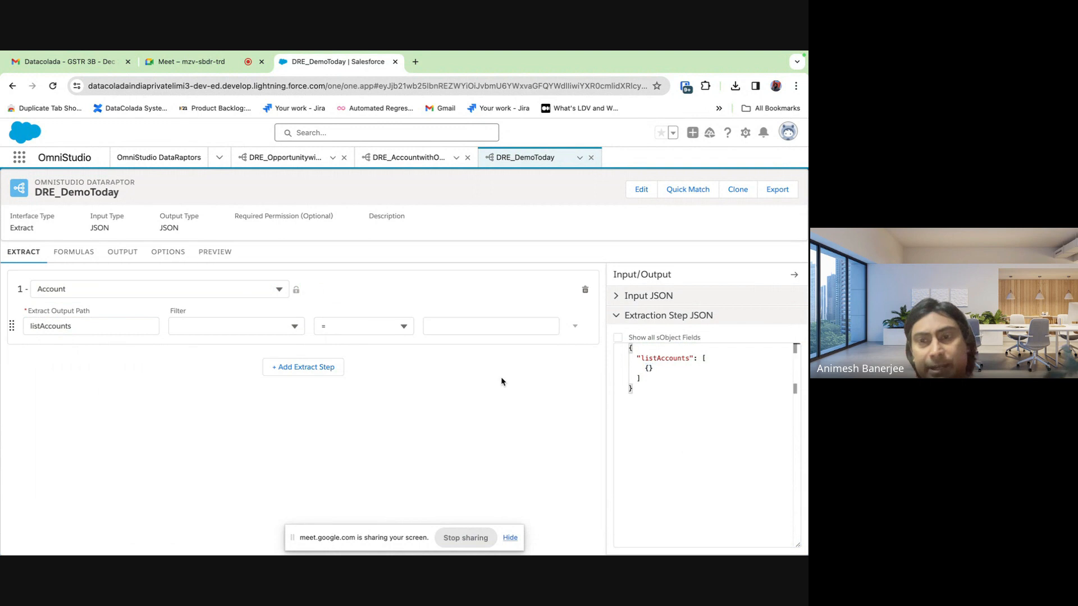
Filter the Account extract step on Active__c equal to the input parameter ActiveParam
click(285, 328)
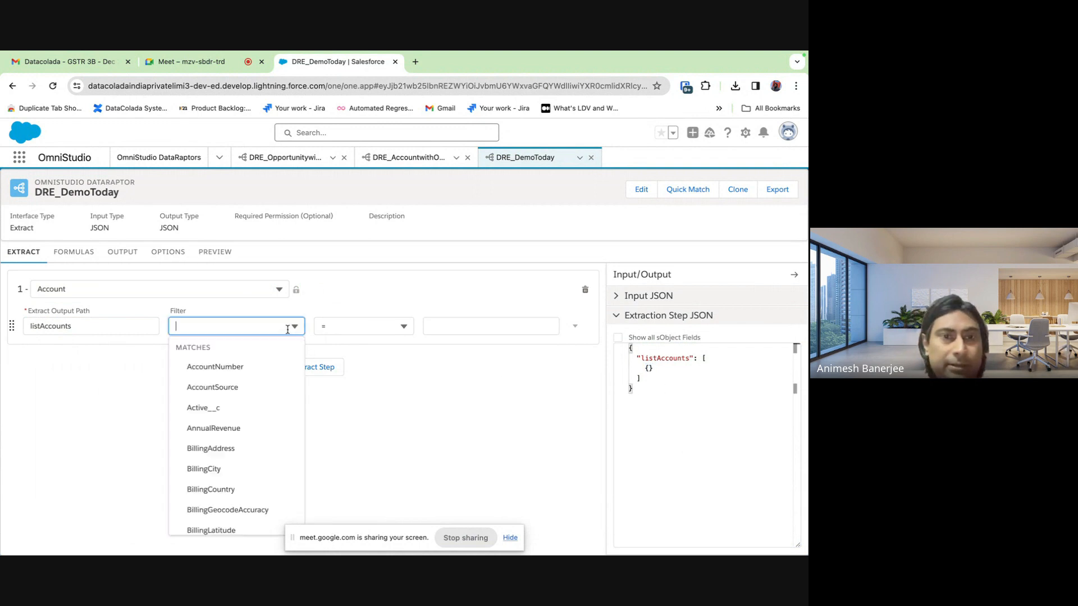
click(262, 408)
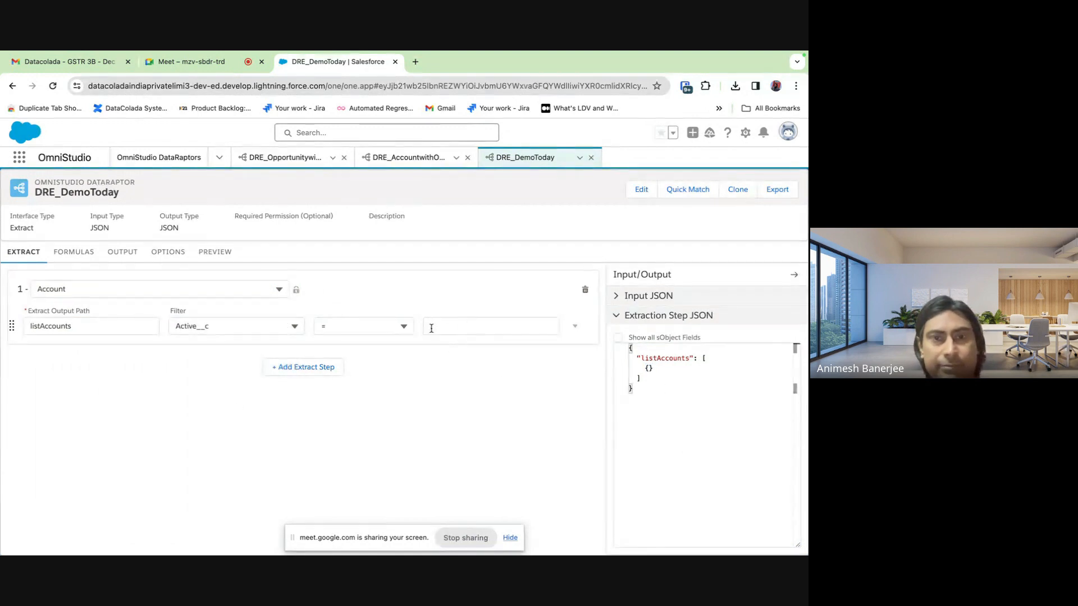
click(404, 327)
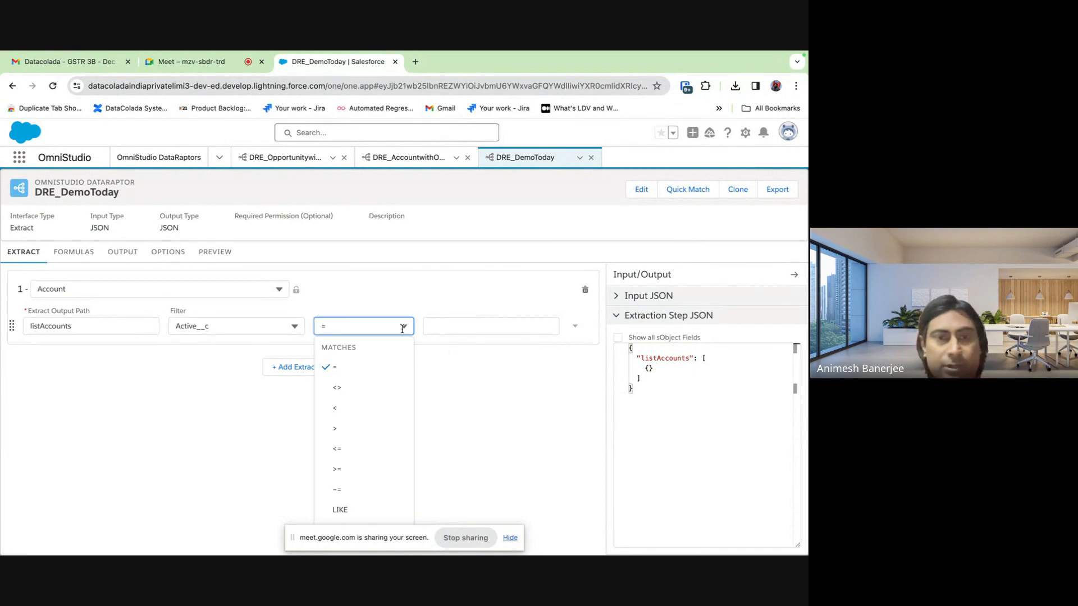
click(443, 328)
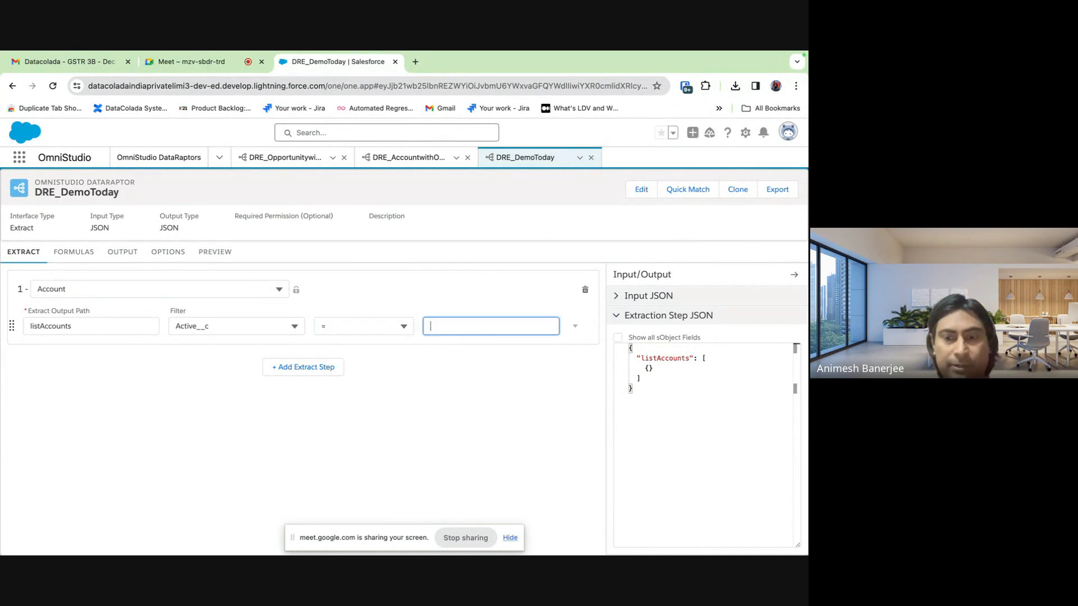
text(Act)
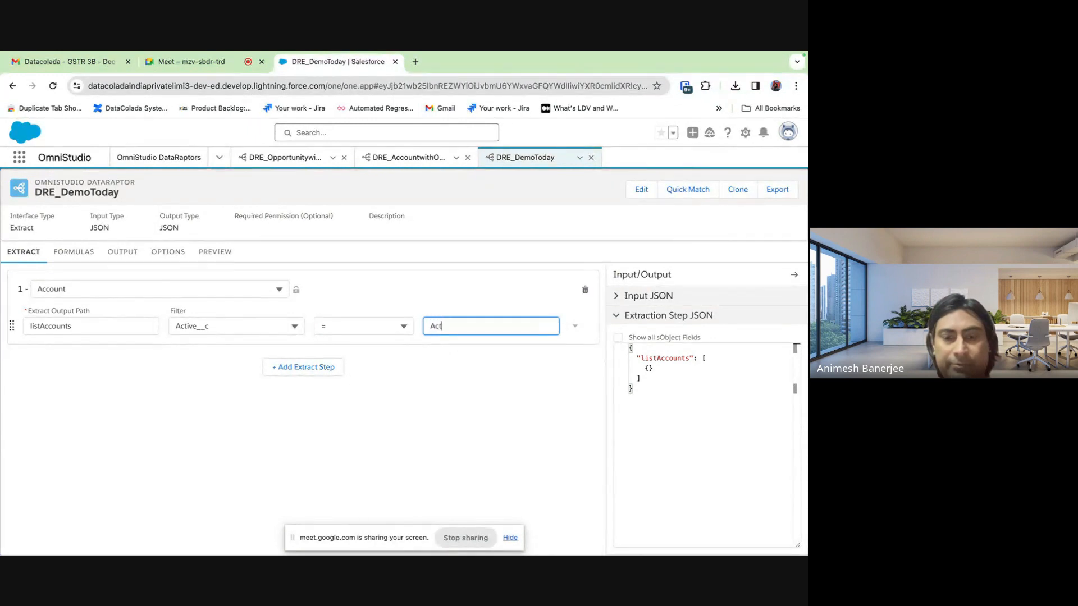
text(iveParam)
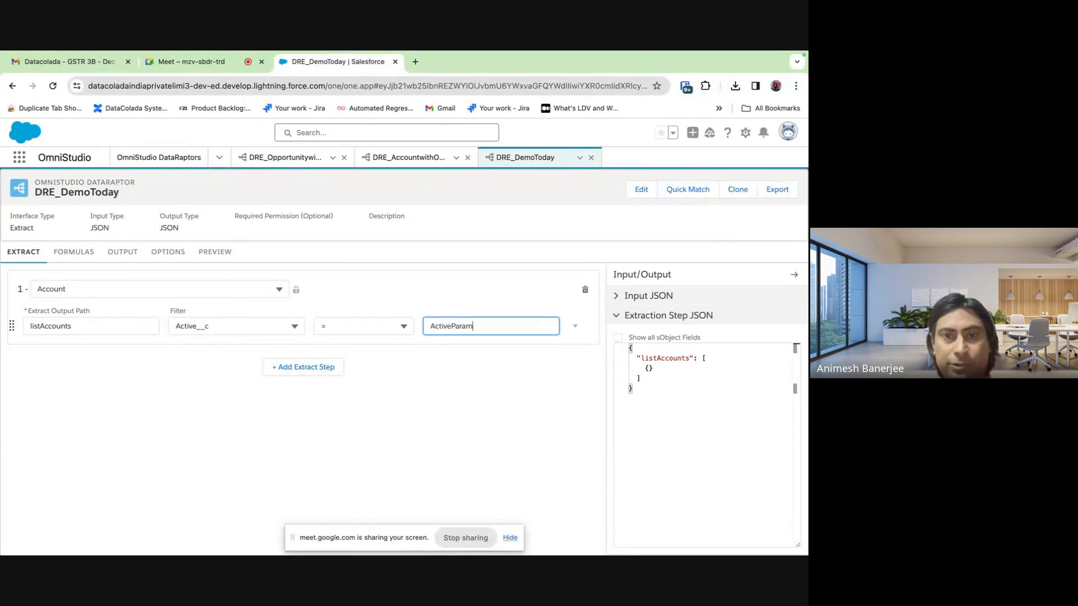
click(436, 369)
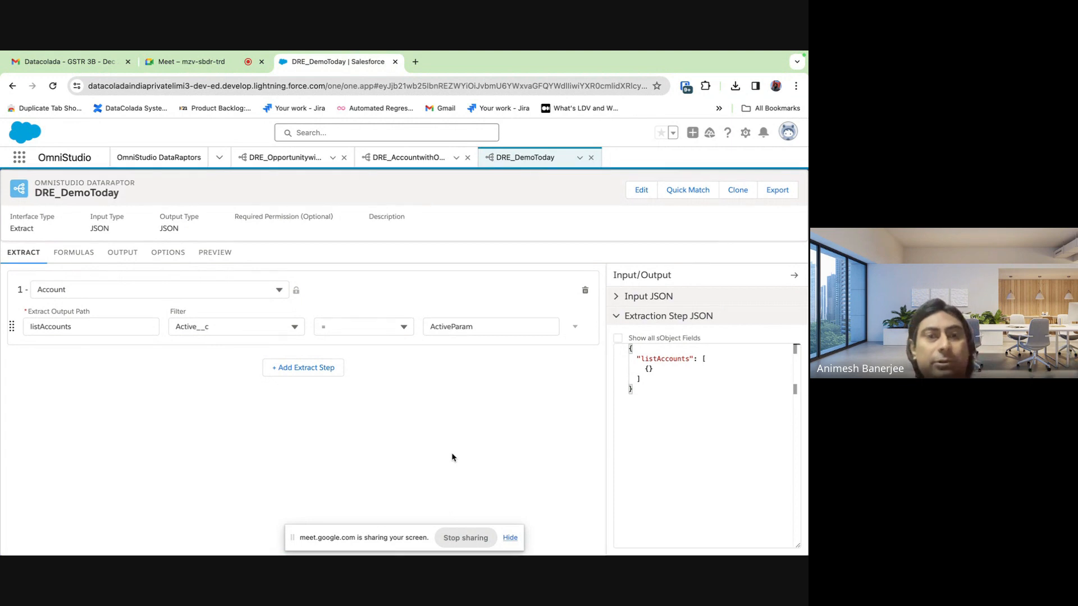
Add a second extract step on the Opportunity object
click(305, 373)
click(179, 370)
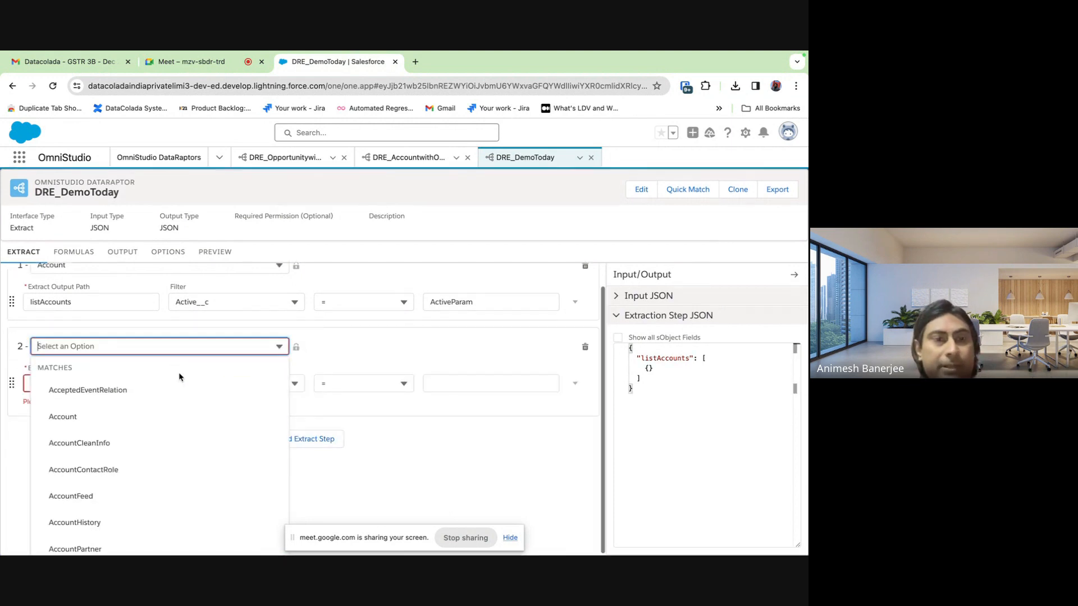
scroll(94, 416, down, 5)
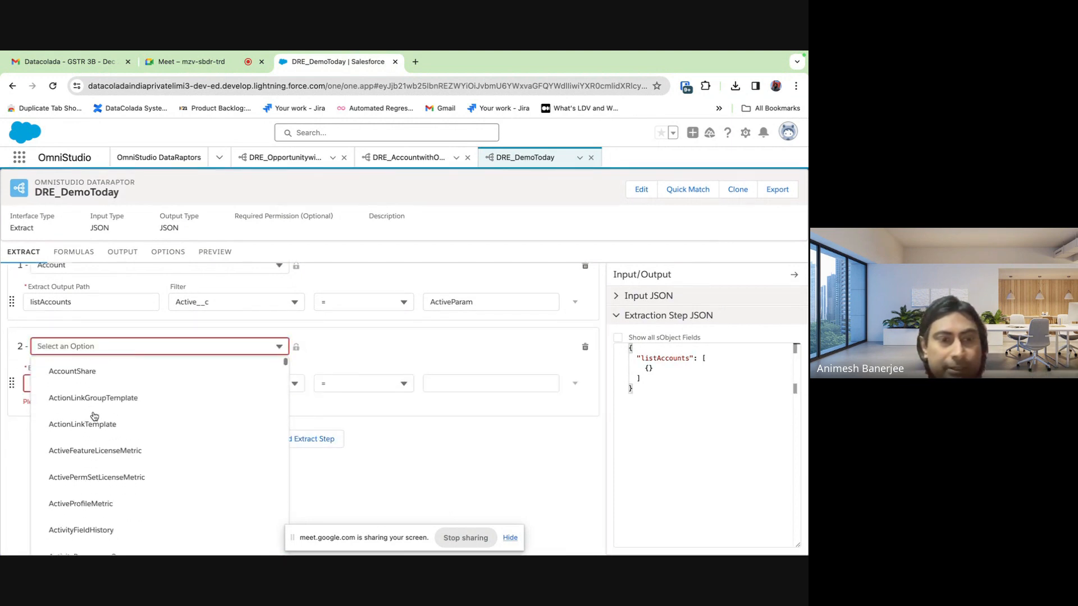
scroll(93, 416, down, 3)
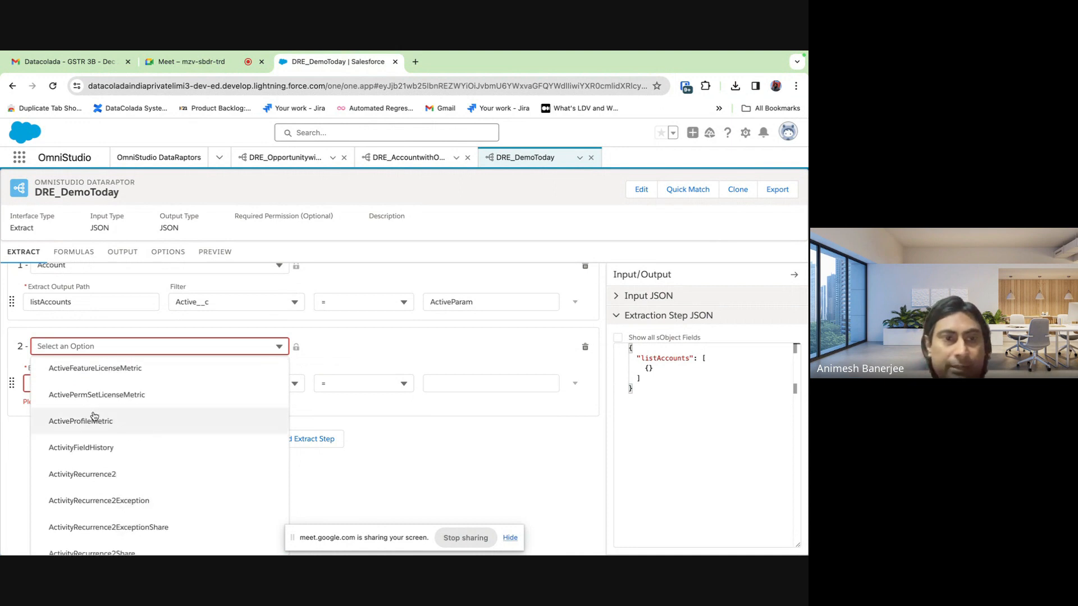
scroll(94, 416, up, 10)
scroll(95, 429, down, 2)
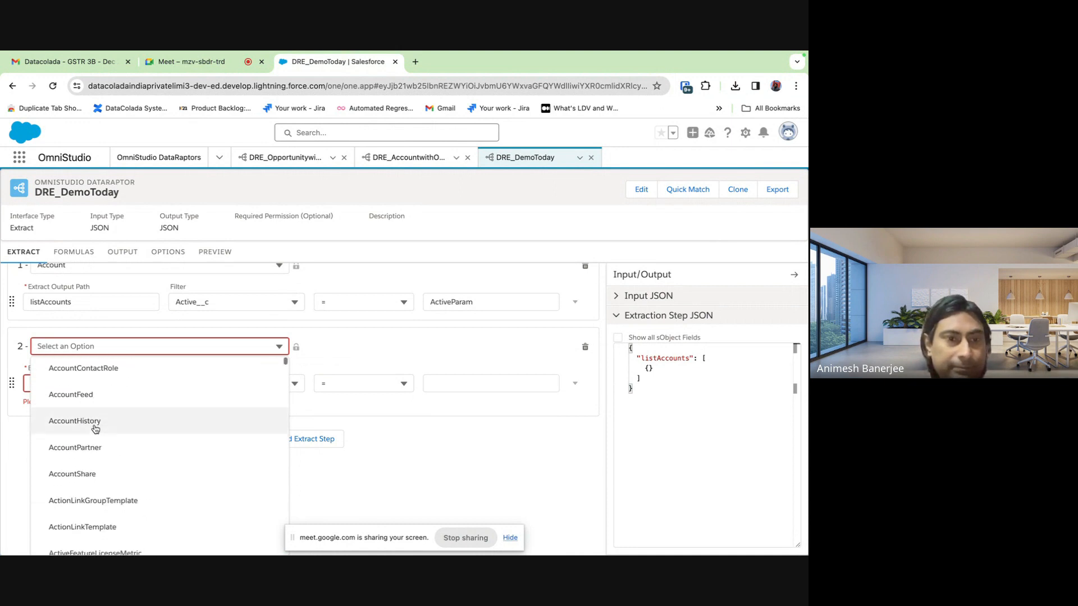
click(106, 348)
text(oppor)
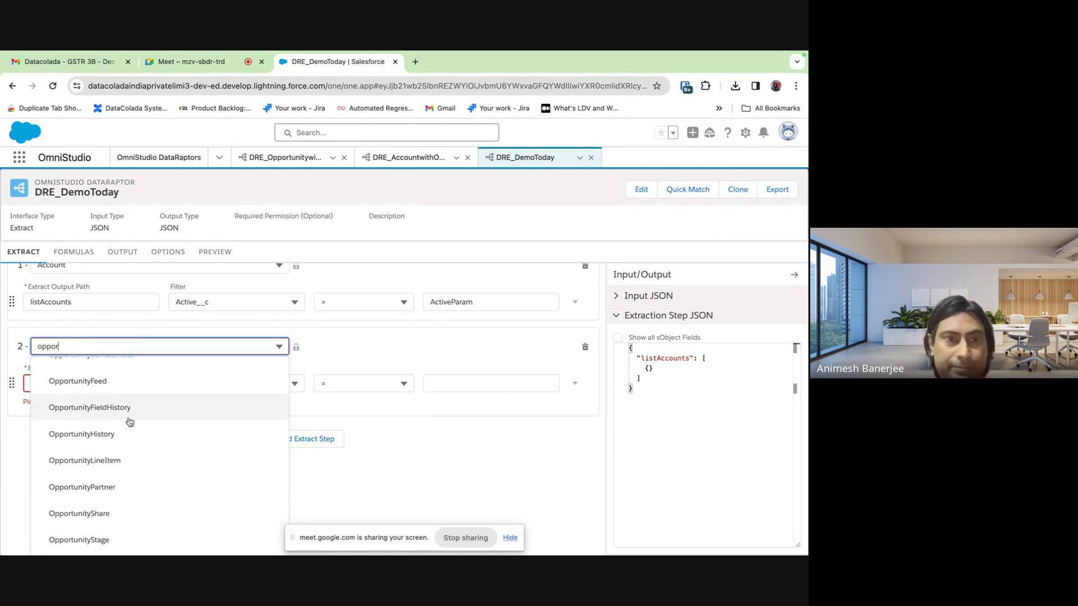
scroll(129, 422, up, 4)
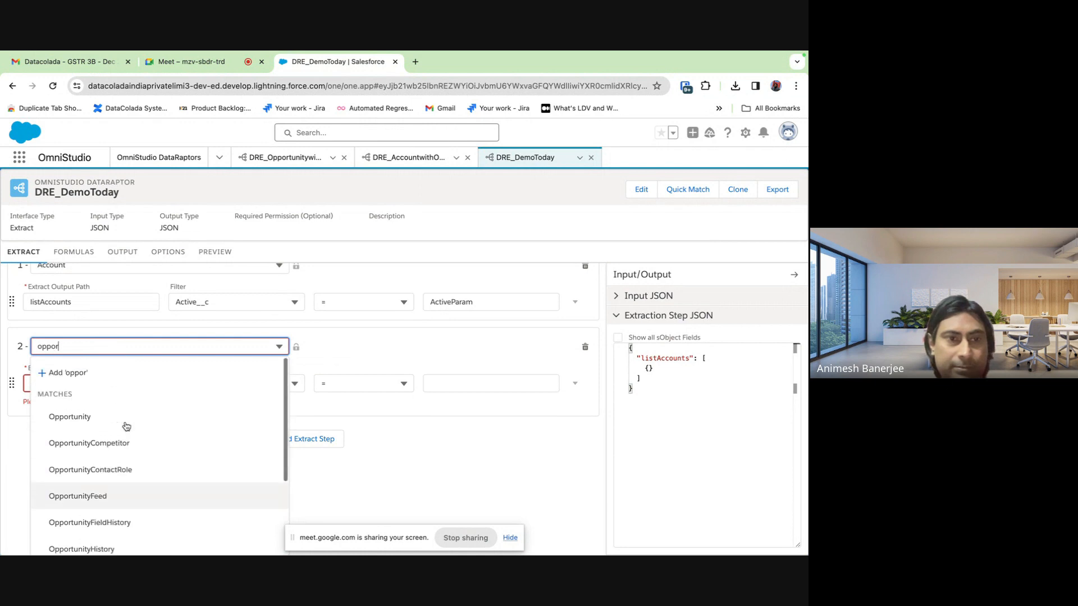
click(107, 424)
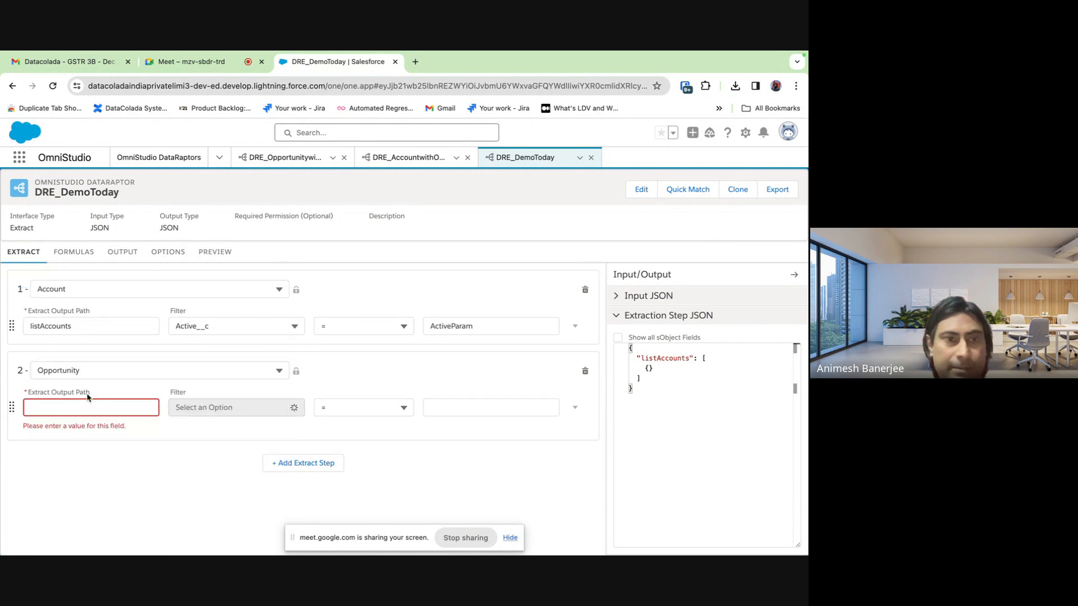
Set the Opportunity step's extract output path to listOpps
click(116, 408)
text(liost)
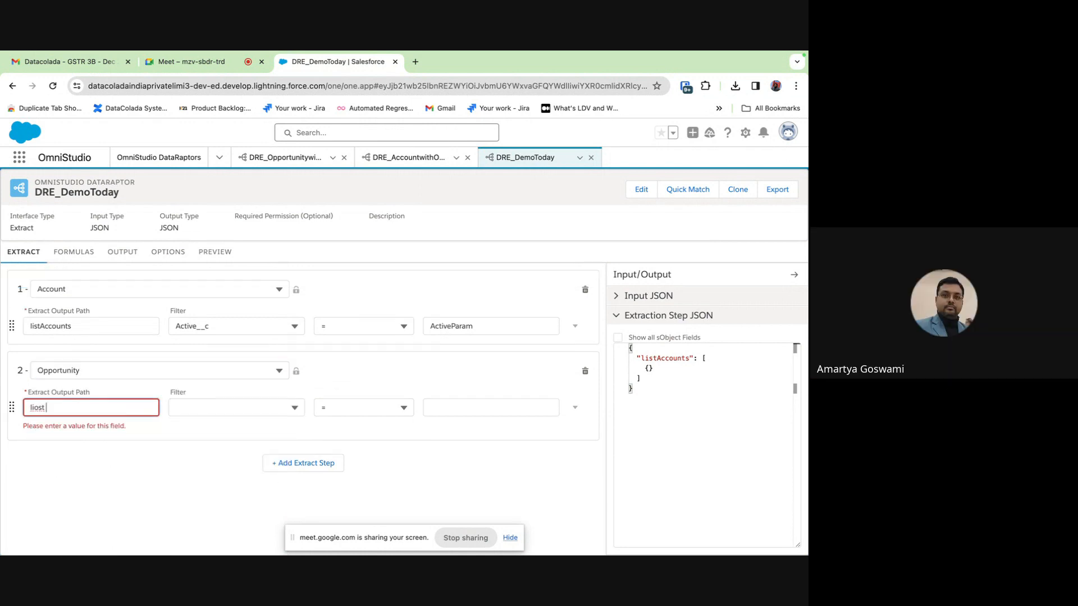
key(BackSpace)
key(BackSpace)
key(BackSpace)
text(st)
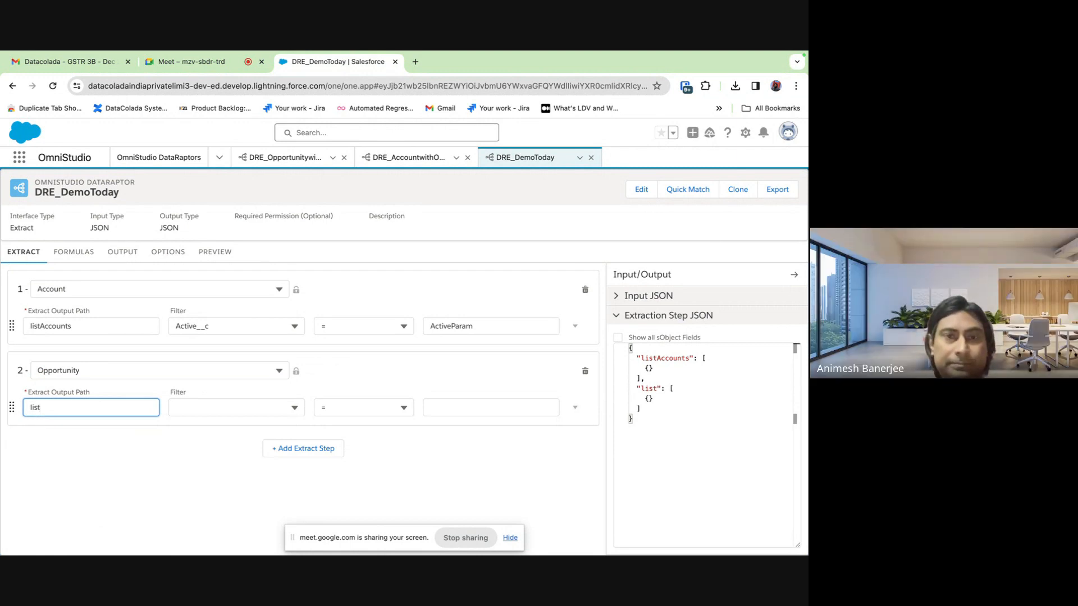
text(O)
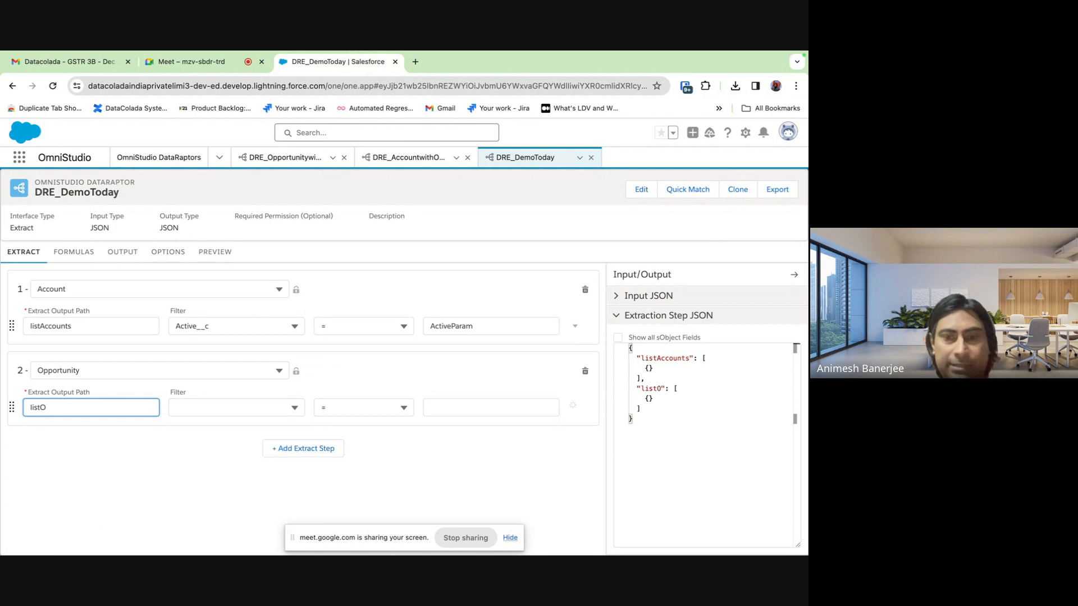
text(pp)
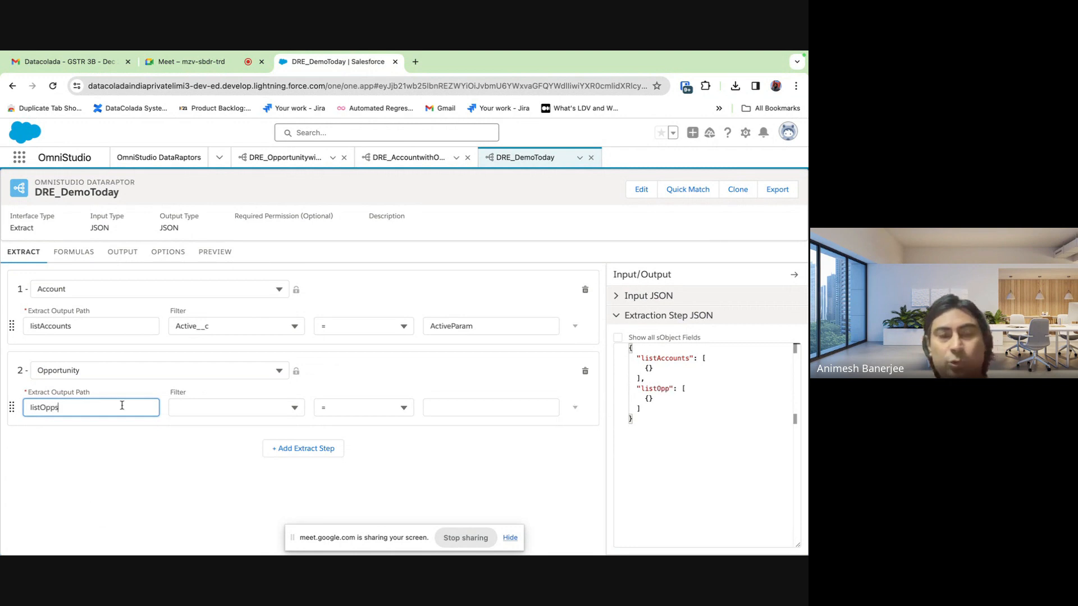
text(s)
Filter the Opportunity extract step on StageName equal to the input parameter StageParam
click(230, 408)
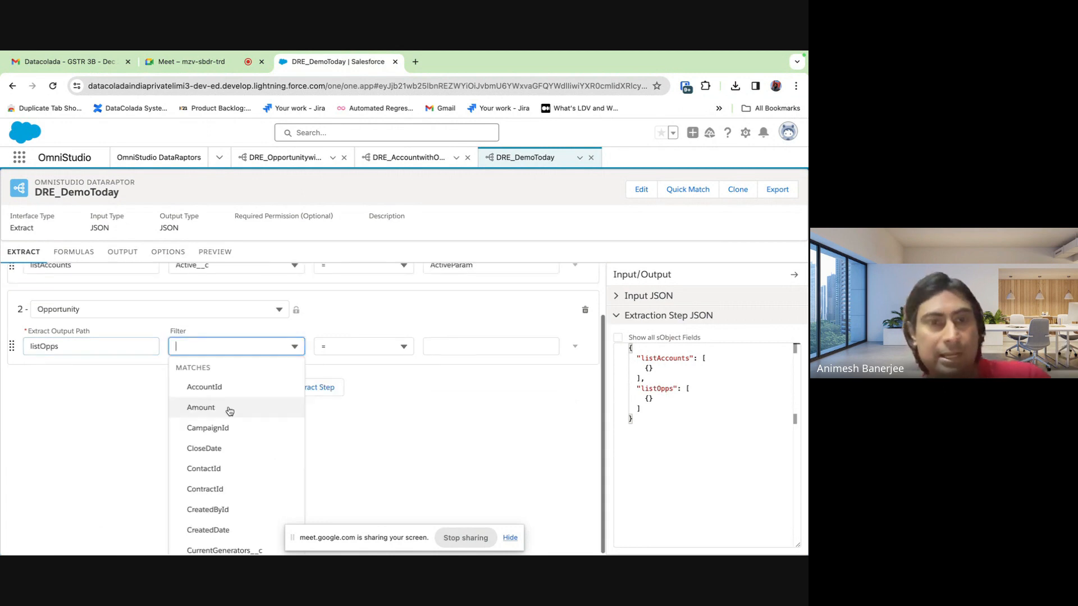
text(st)
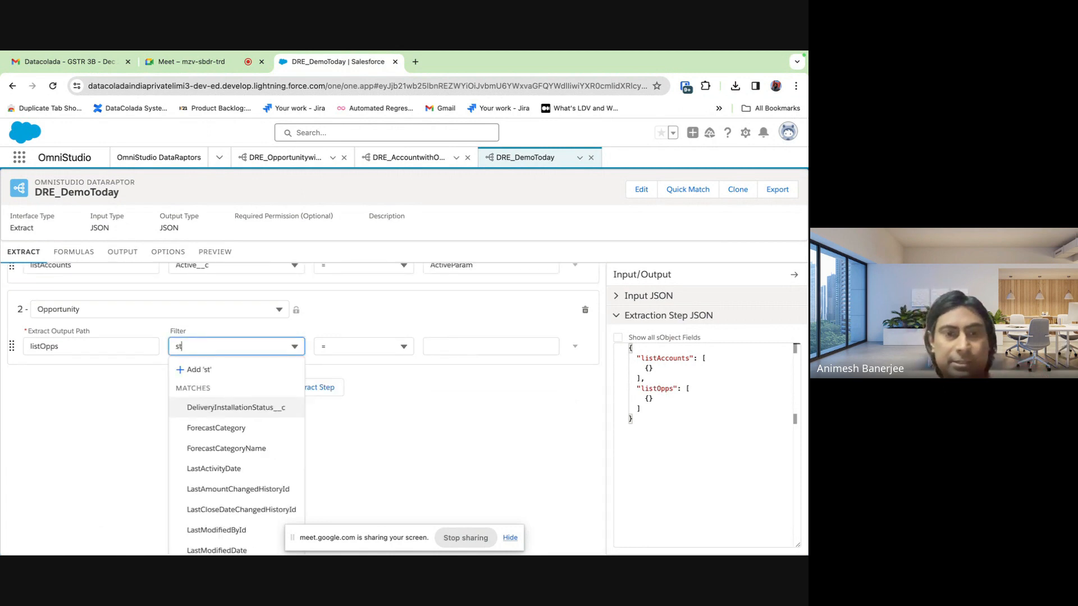
text(age)
click(234, 491)
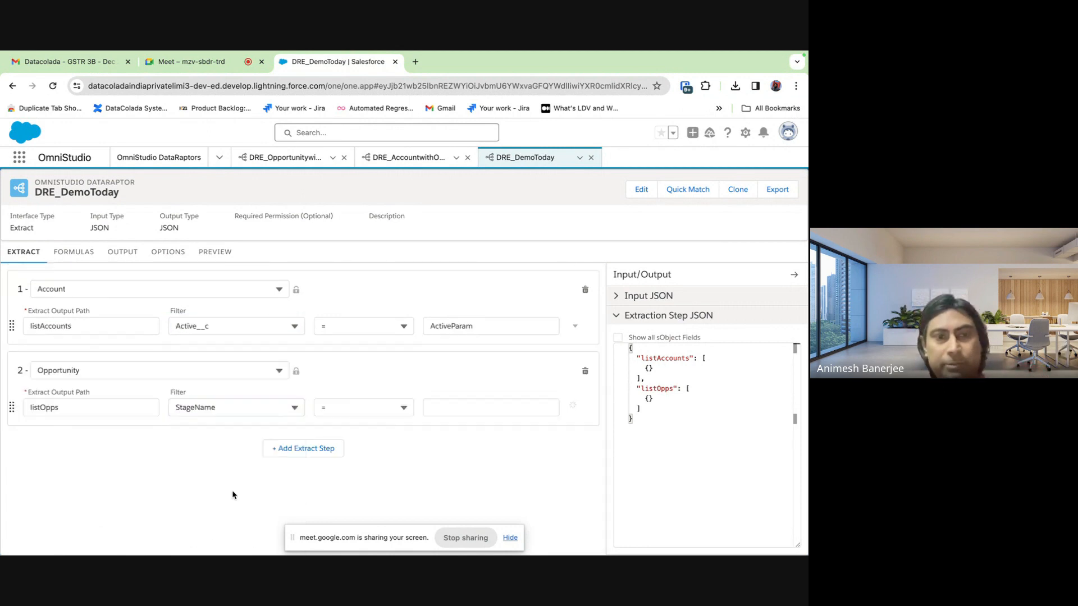
click(456, 409)
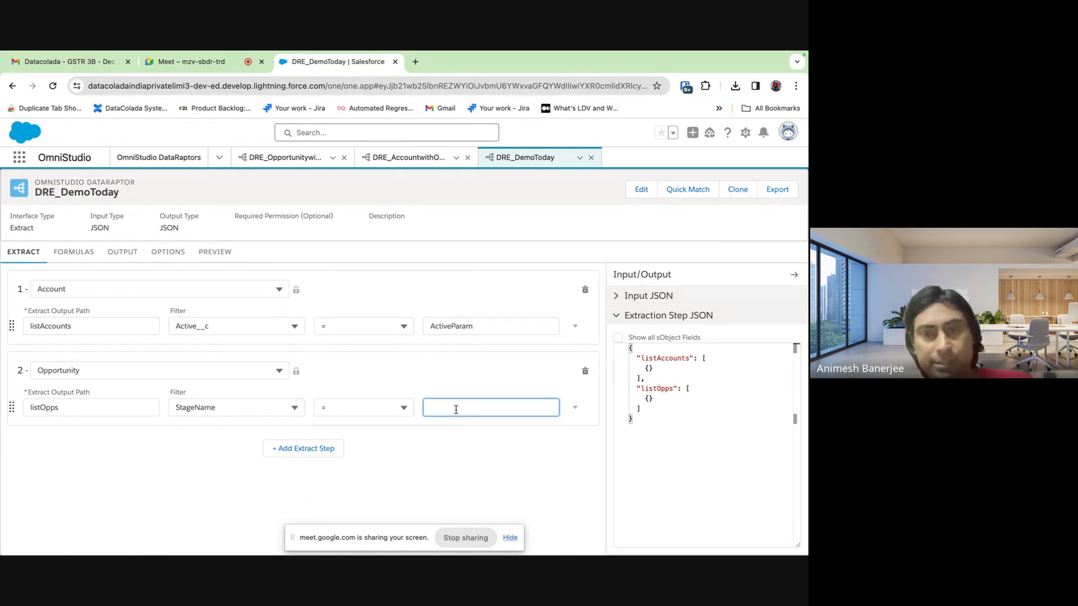
text(Stage)
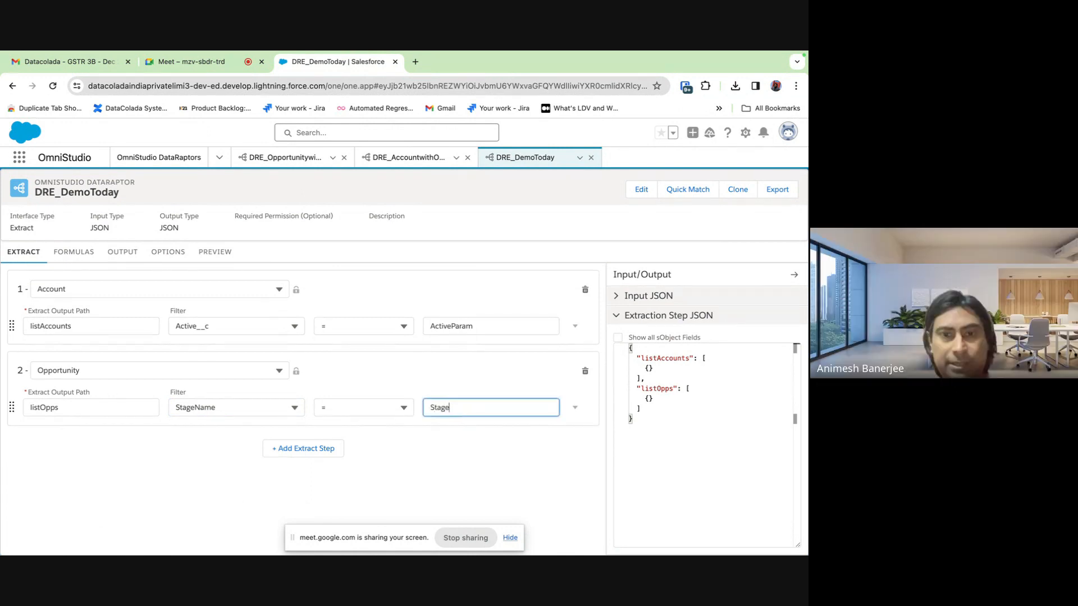
text(Param)
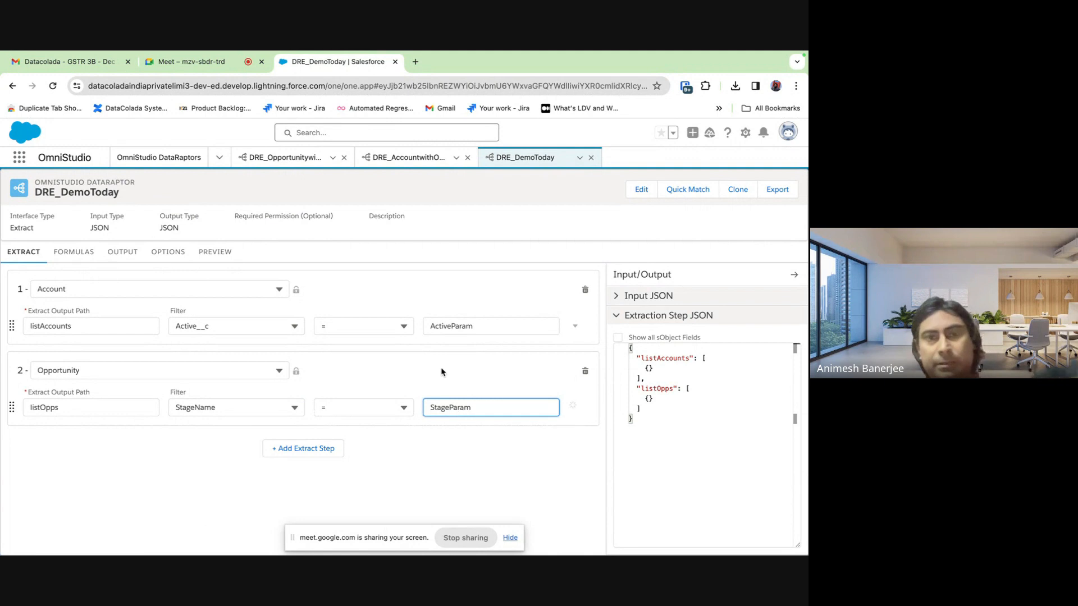
click(442, 371)
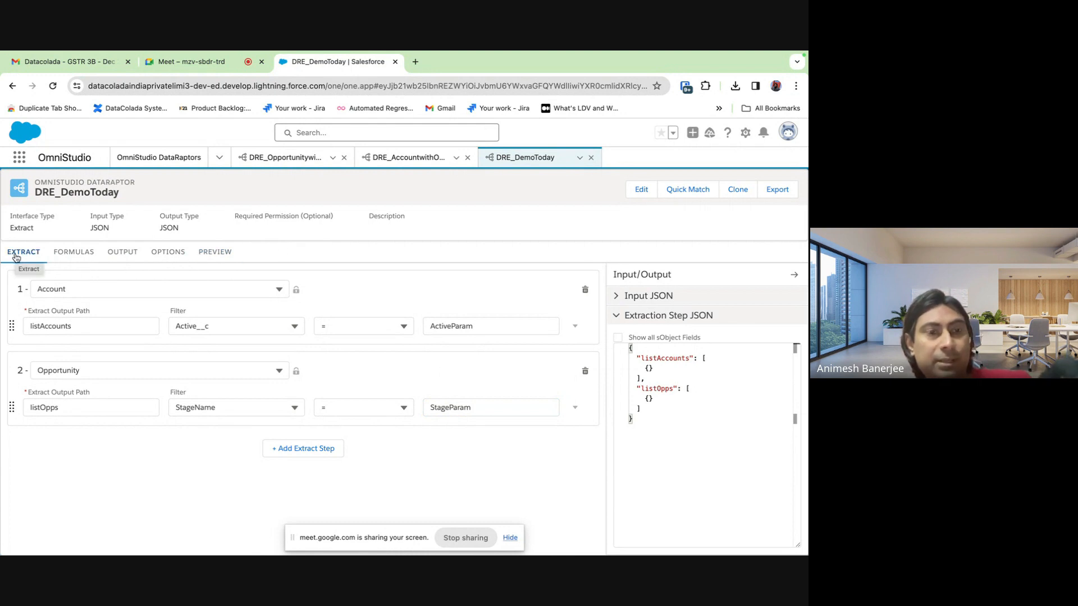
Examine the listAccounts and listOpps nodes in the Extraction Step JSON
drag(641, 359, 689, 358)
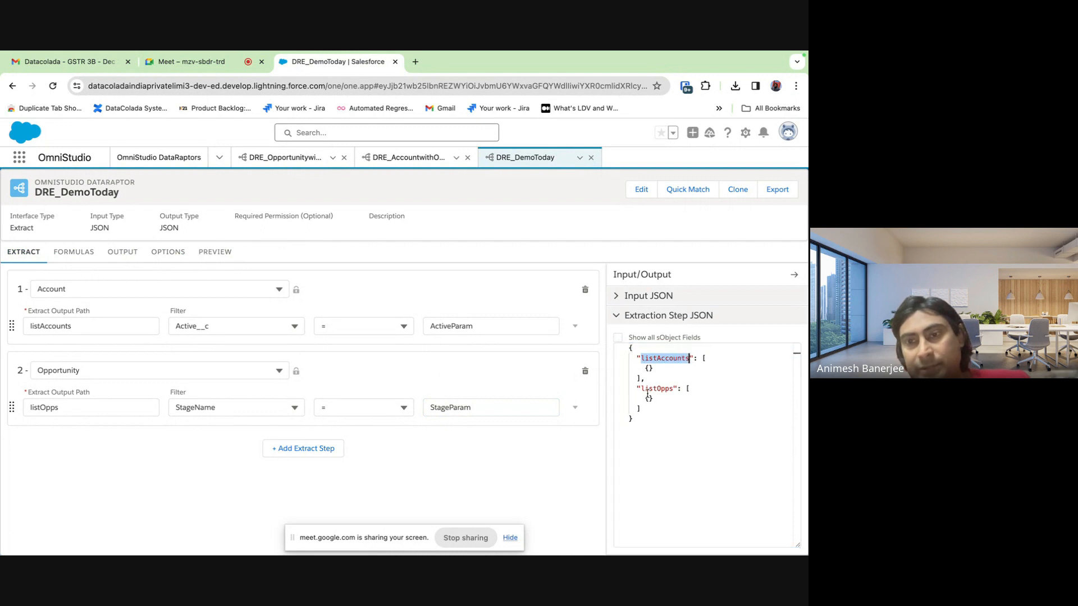
drag(641, 388, 673, 388)
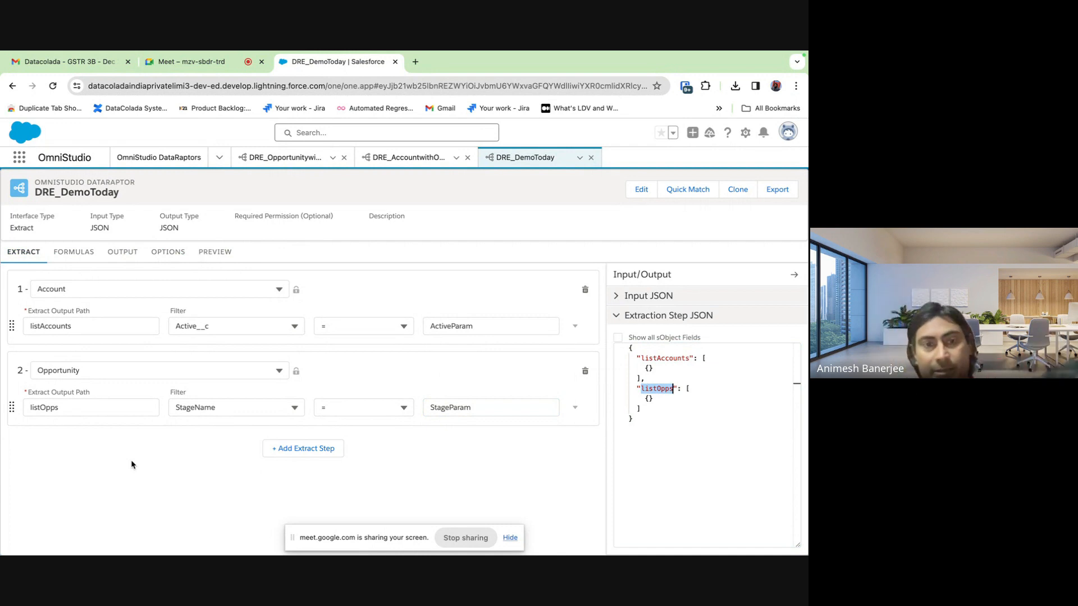
Add a first formula to the DataRaptor using the LISTSIZE function
click(72, 262)
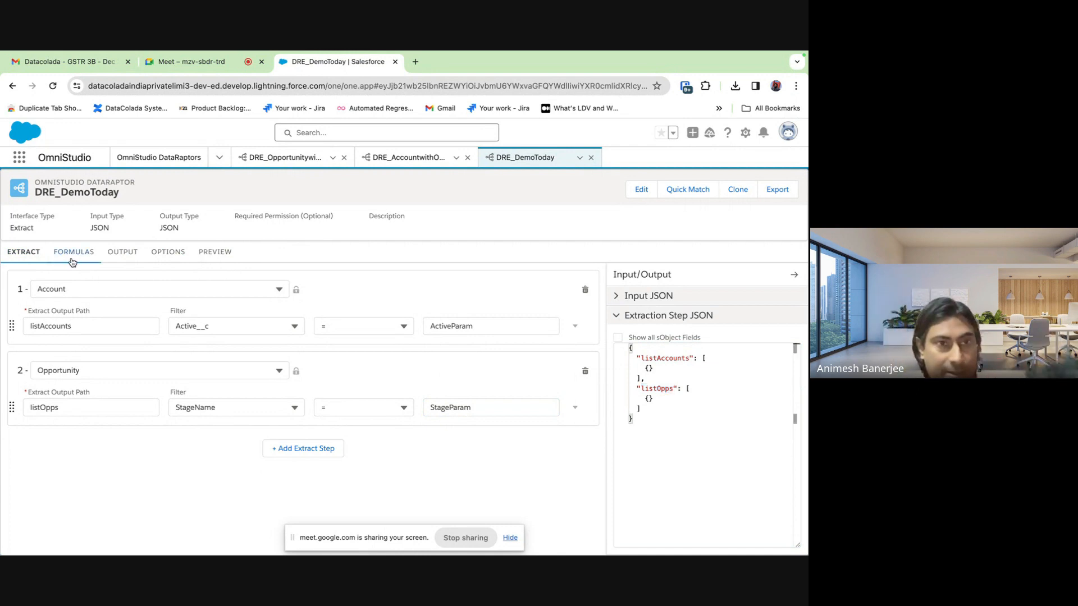
click(297, 290)
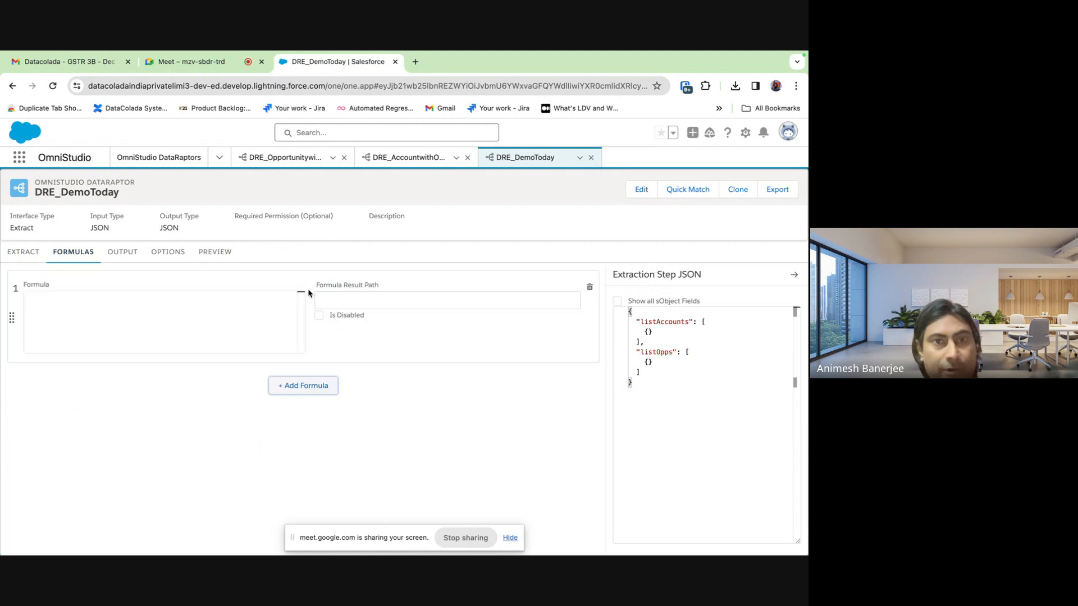
click(189, 337)
text(l)
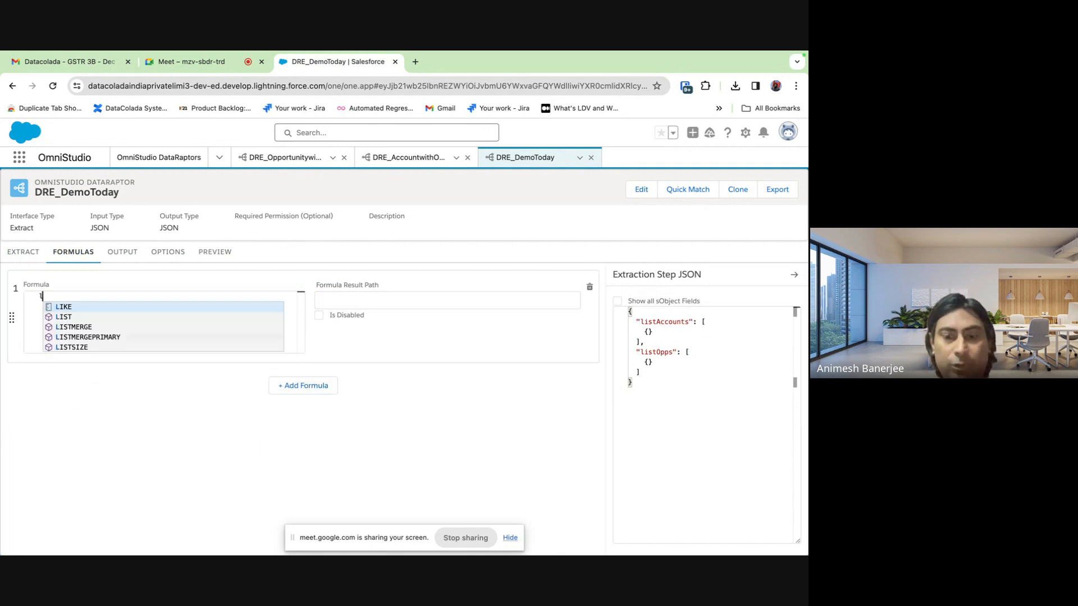
text(ist)
click(141, 336)
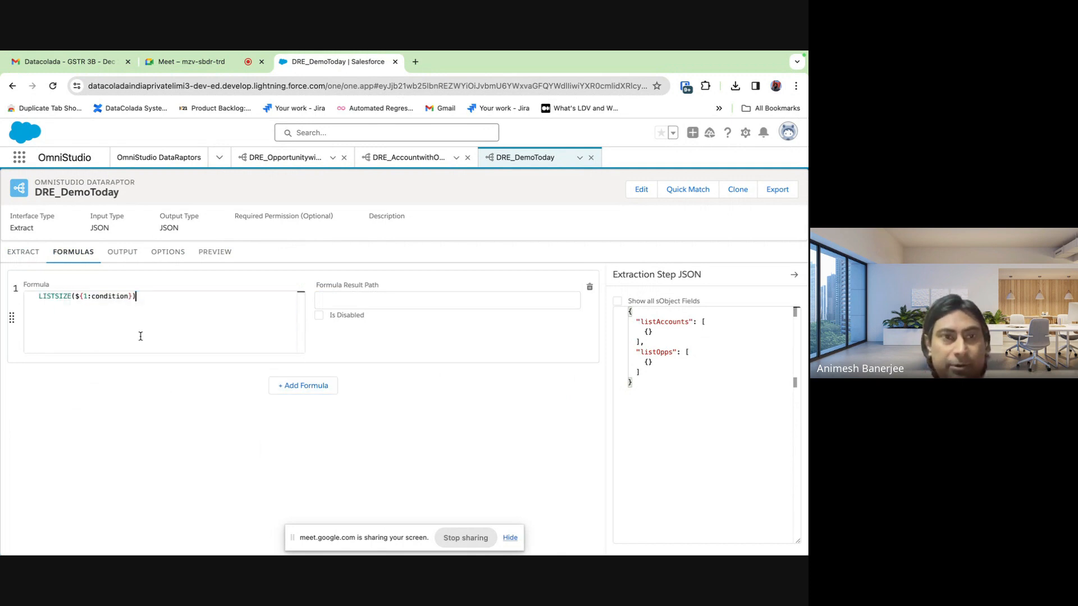
Replace the LISTSIZE placeholder argument in the first formula with listAccounts, copied from the Account step's output path
click(29, 254)
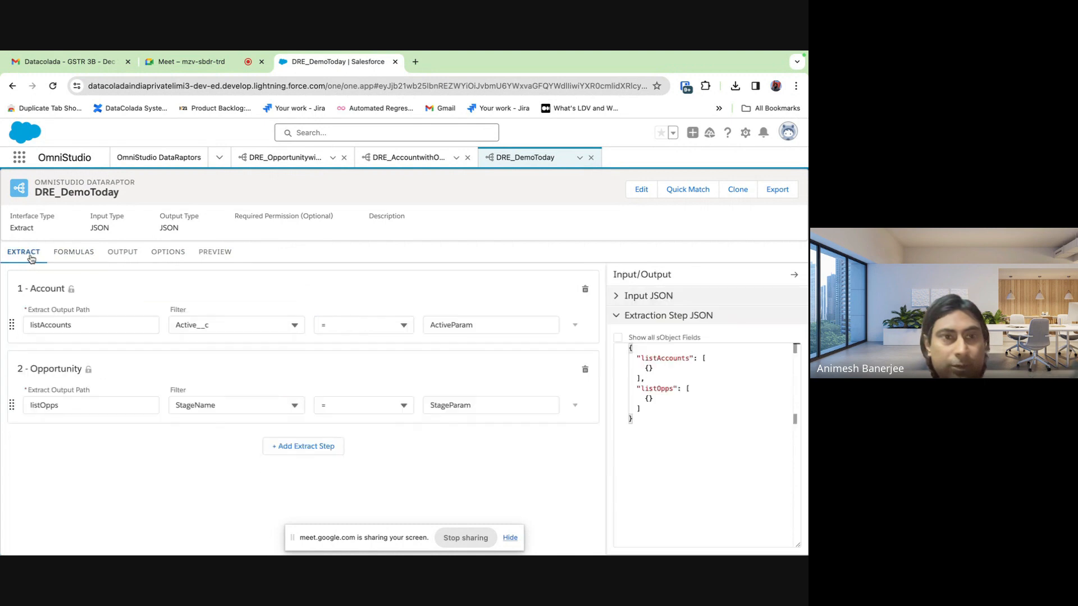
double_click(52, 324)
key(ctrl+c)
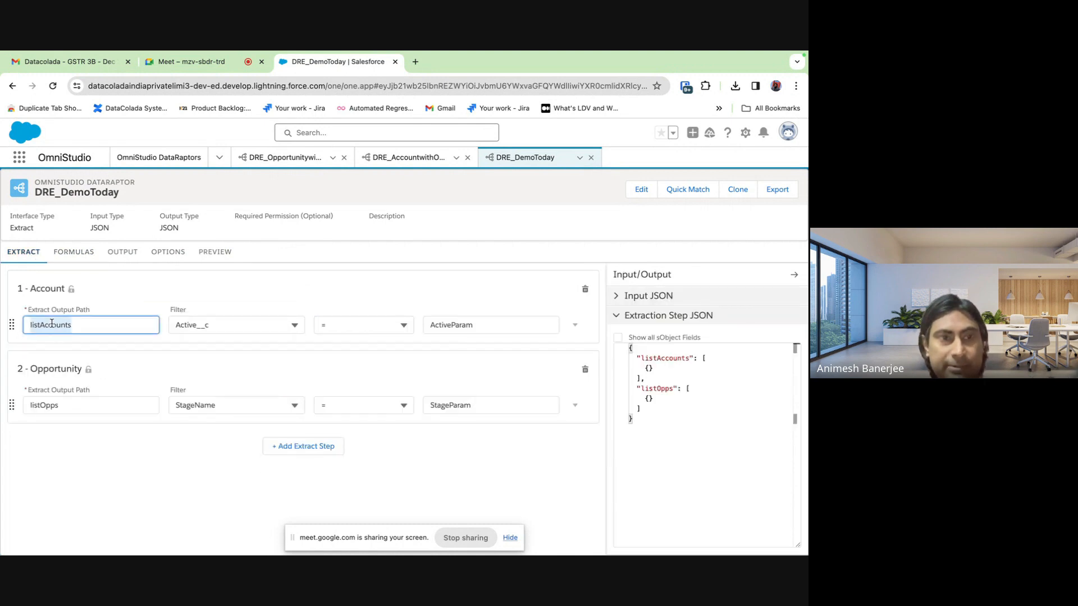
click(74, 253)
drag(75, 295, 130, 299)
key(ctrl+v)
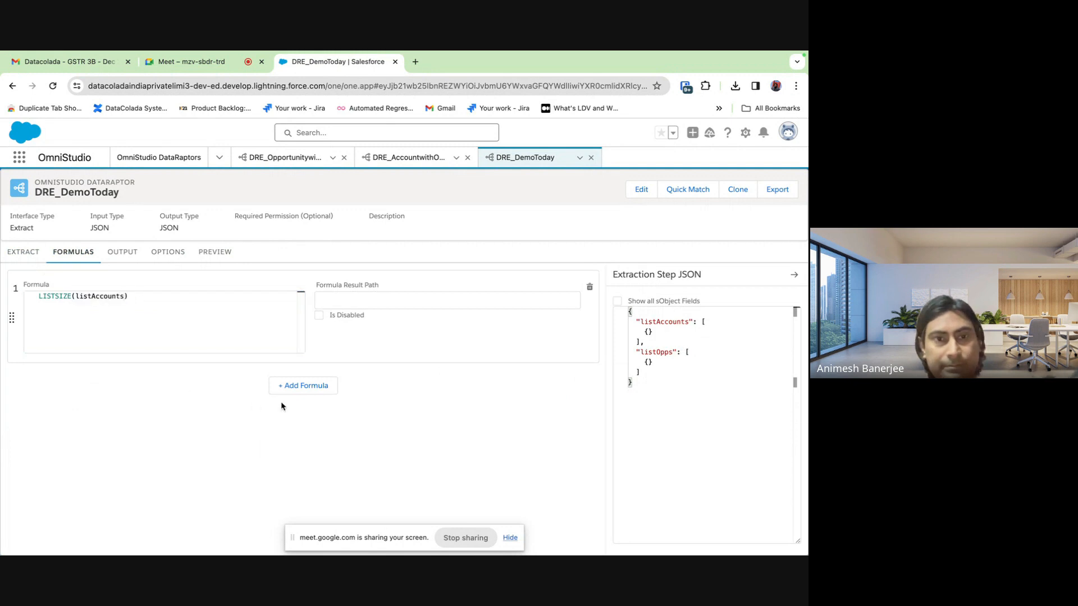
Add a second formula, LISTSIZE(listOpps), copying its argument from the Opportunity step's output path
click(303, 385)
text(list)
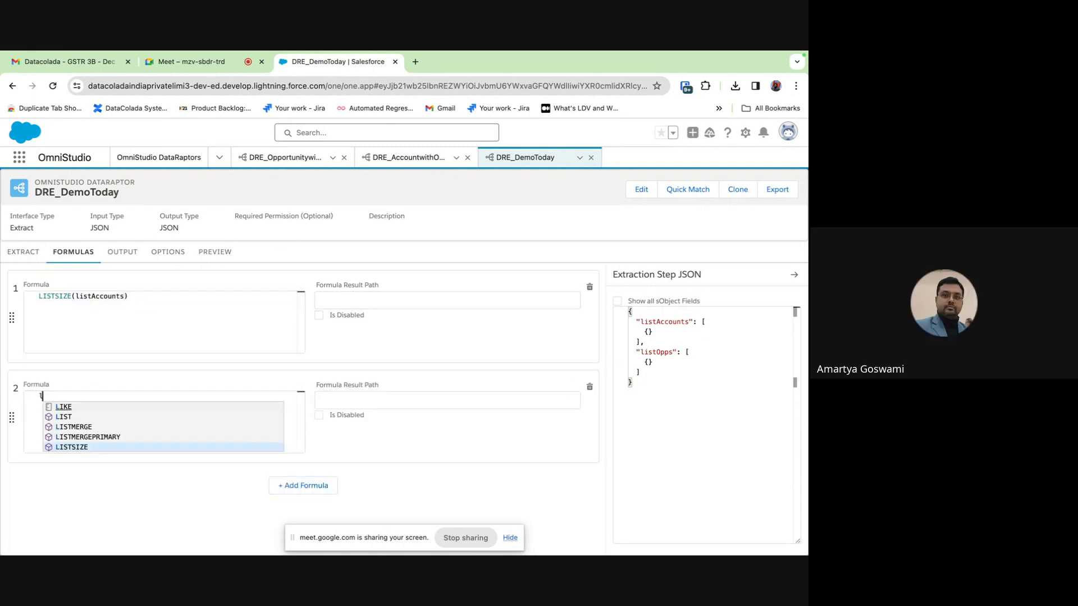
click(98, 433)
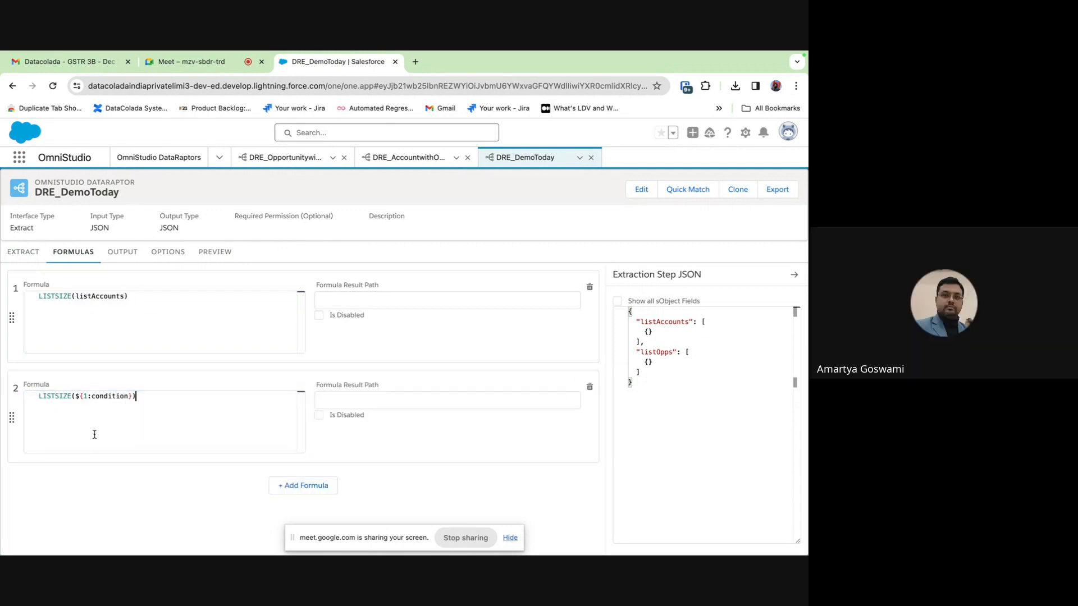
drag(75, 397, 131, 398)
click(24, 252)
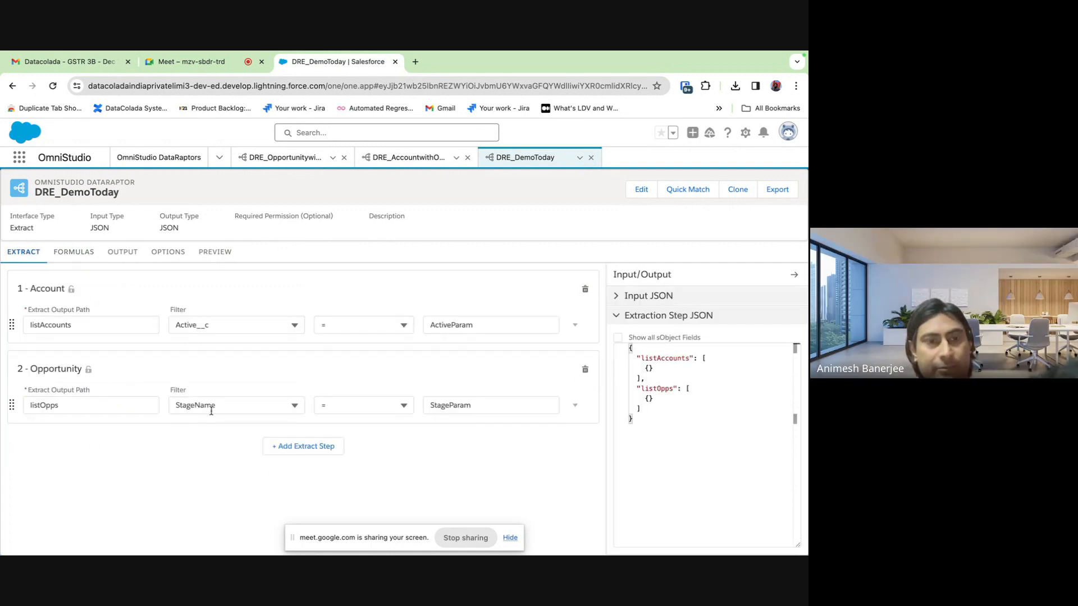
drag(79, 405, 2, 408)
key(super+c)
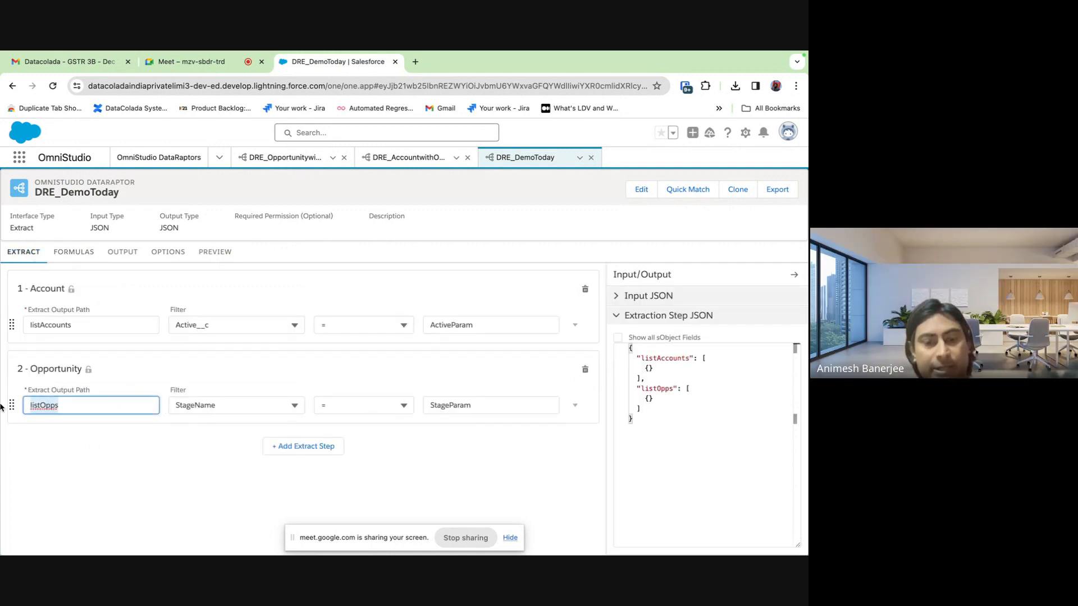
click(78, 253)
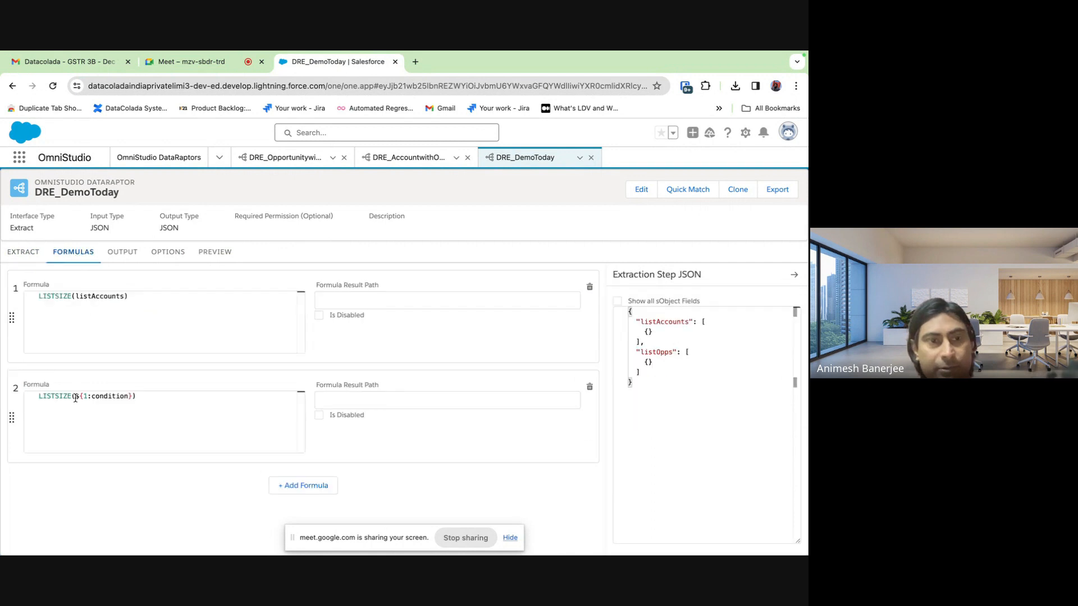
drag(76, 396, 133, 398)
key(super+v)
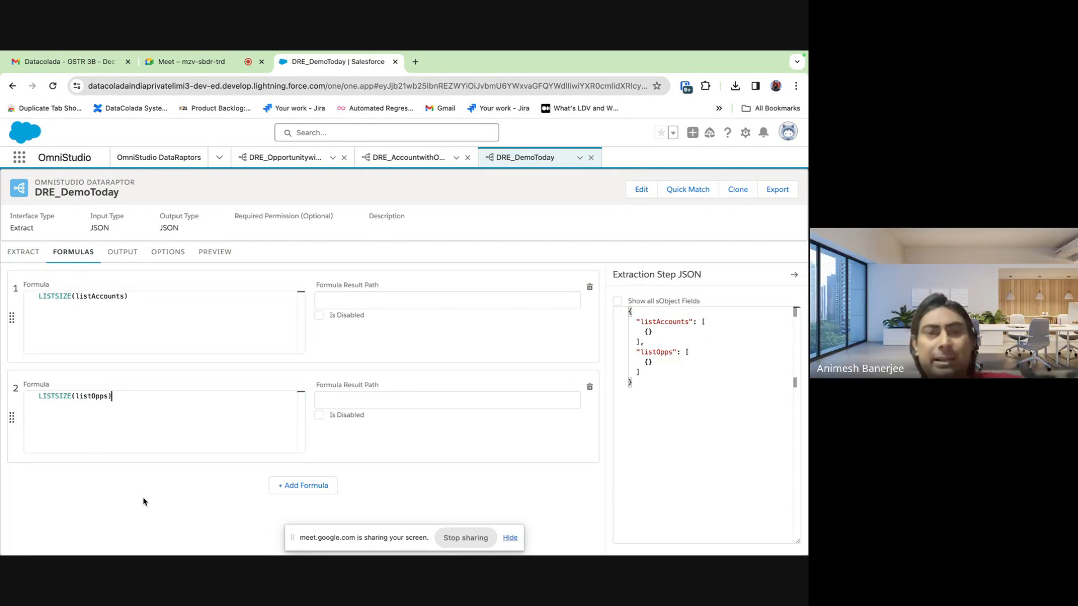
Set the first formula's result path to AccCount
click(338, 302)
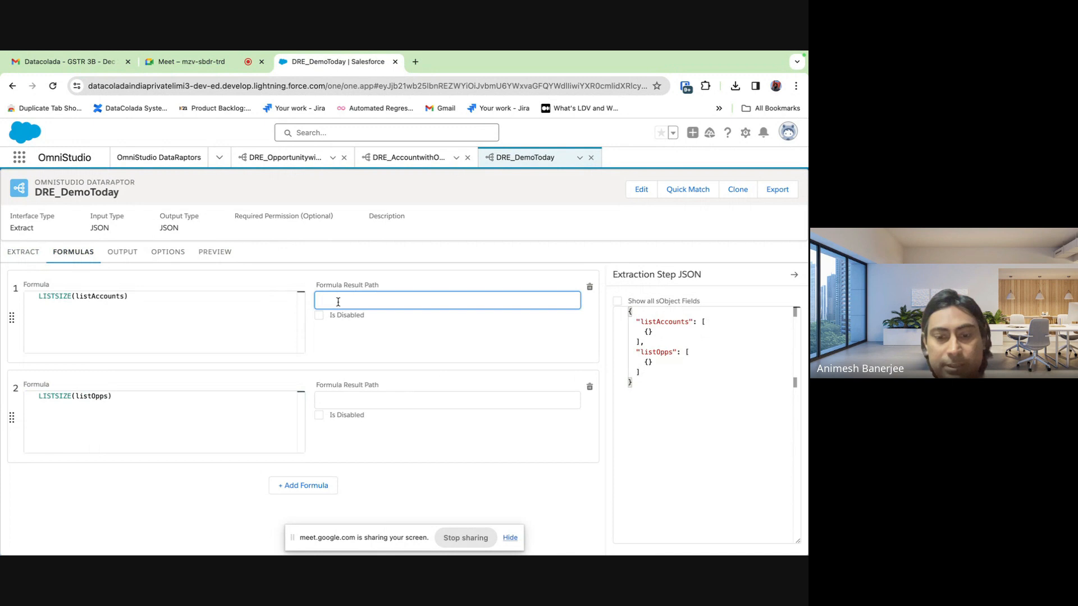
text(Accout)
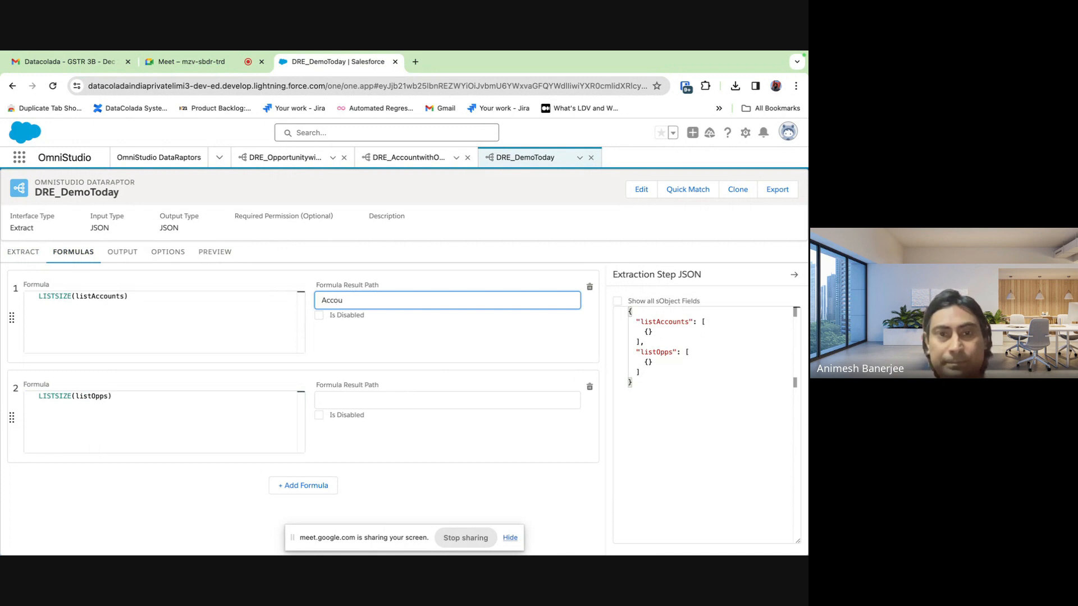
key(BackSpace)
key(BackSpace)
key(BackSpace)
key(BackSpace)
key(BackSpace)
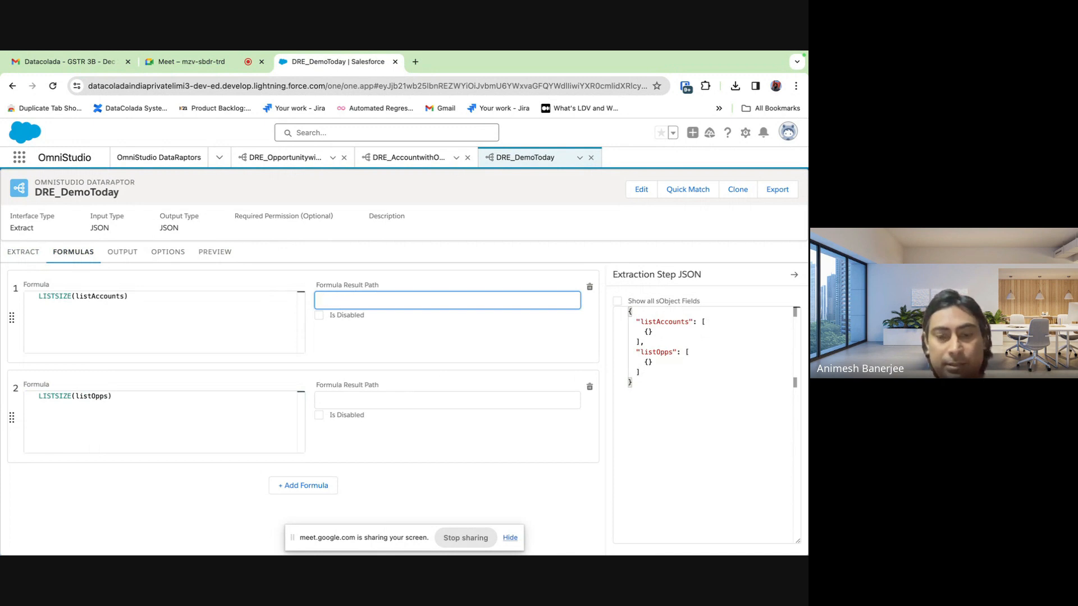
text(AccCount)
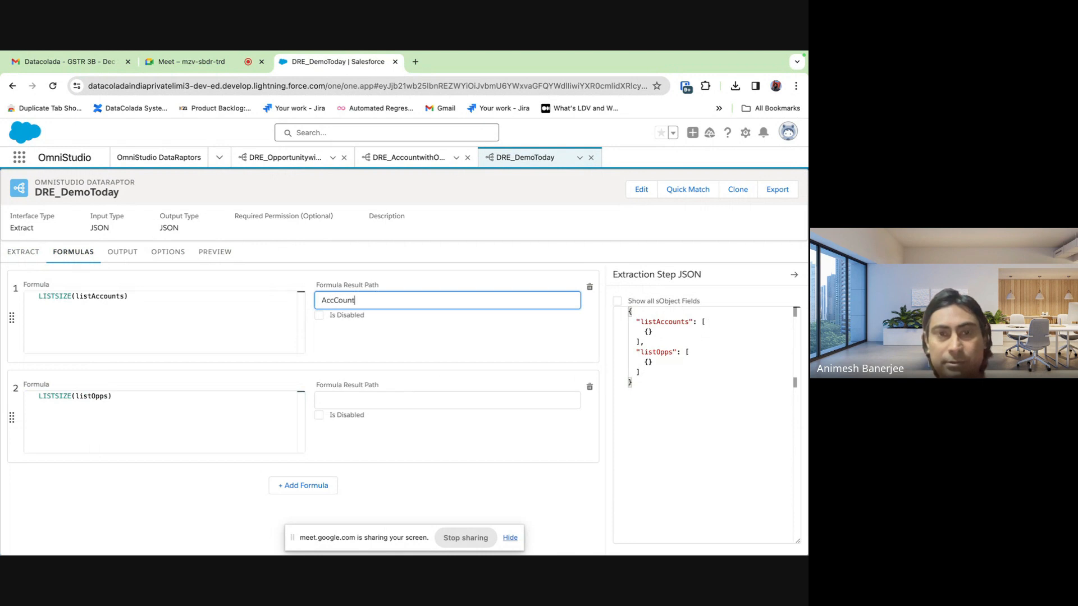
Set the result path of the LISTSIZE(listOpps) formula to OppCount
click(332, 399)
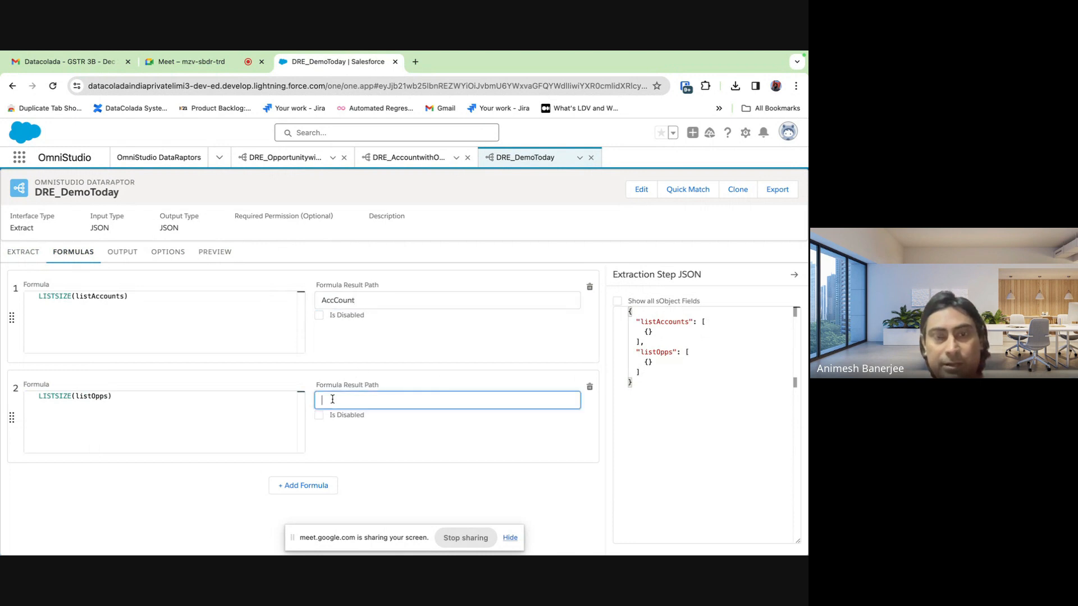
text(OppC)
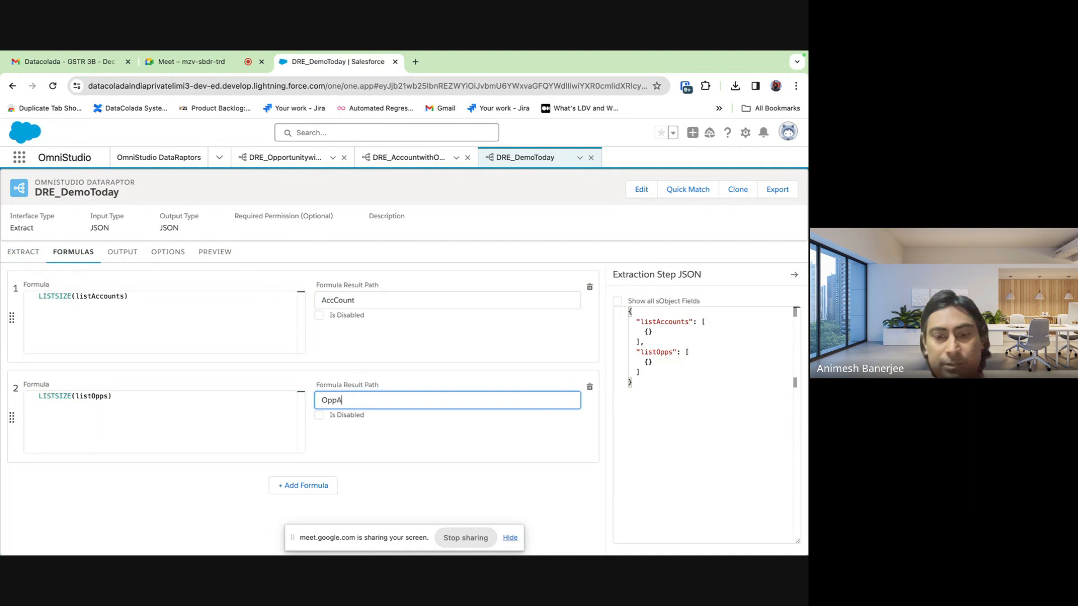
text(ount)
click(408, 436)
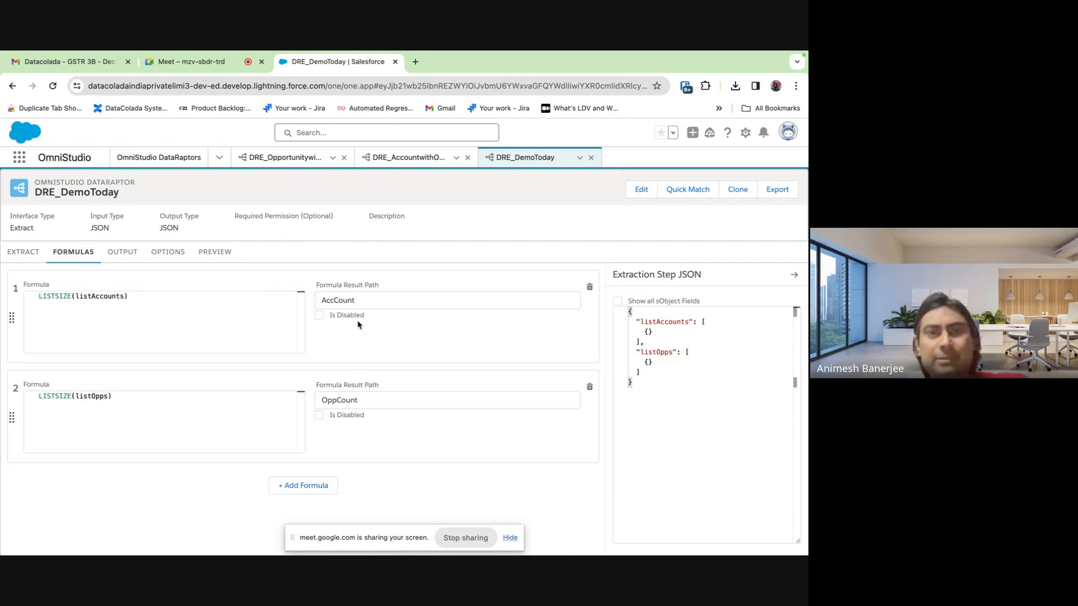
Review the two LISTSIZE formulas and their result paths against the Account and Opportunity extract steps
click(319, 316)
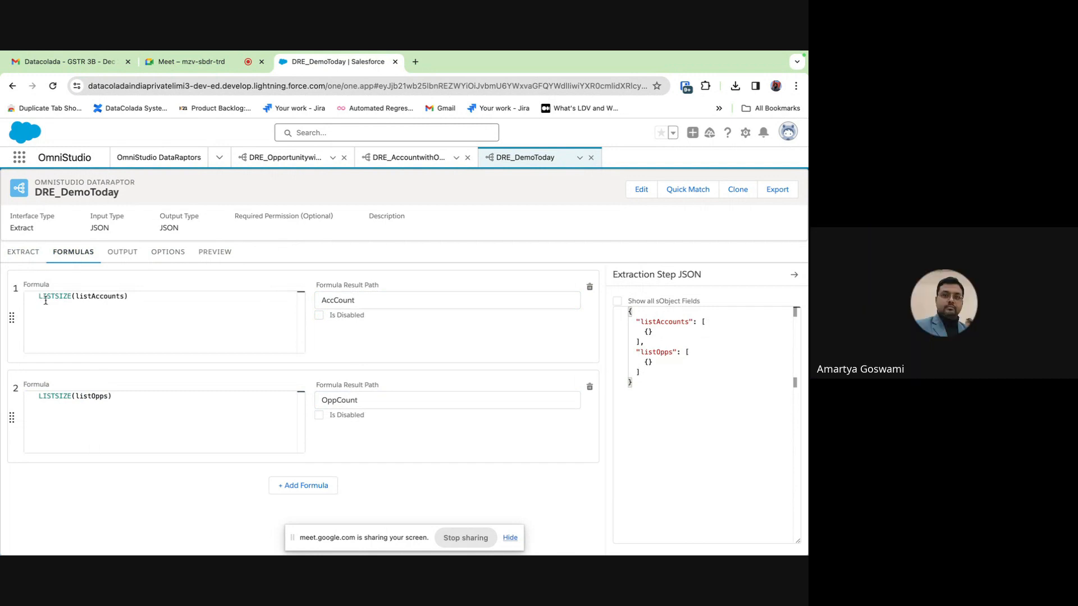
click(338, 300)
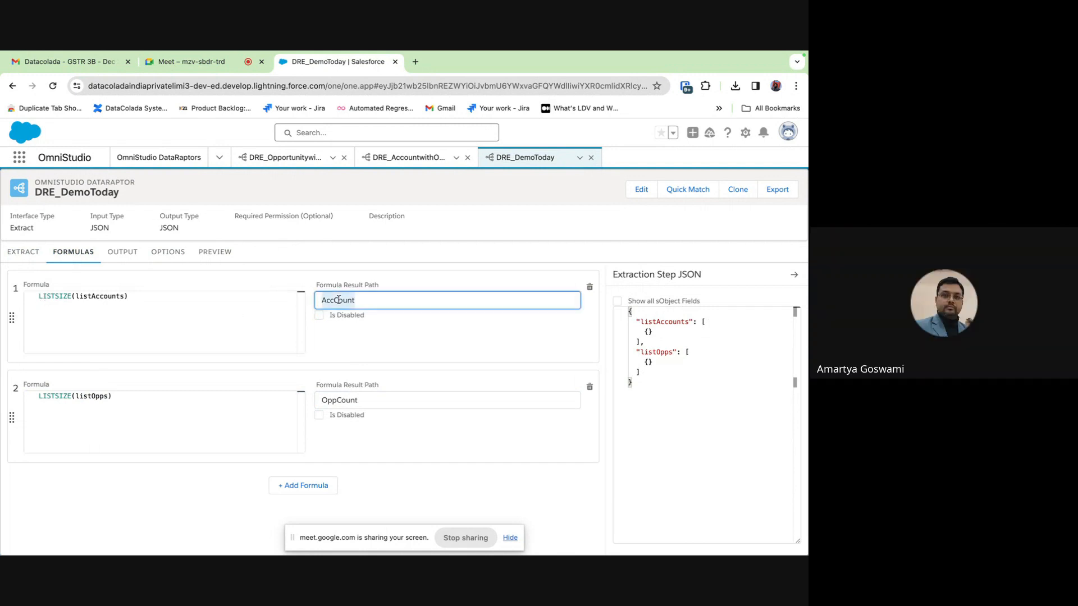
double_click(339, 399)
click(416, 451)
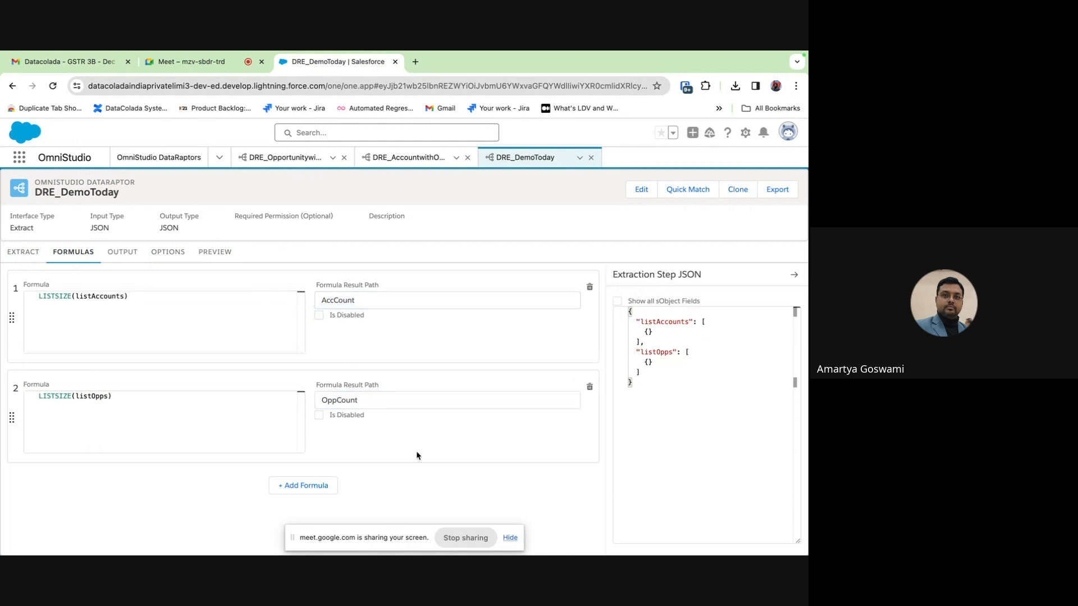
double_click(93, 298)
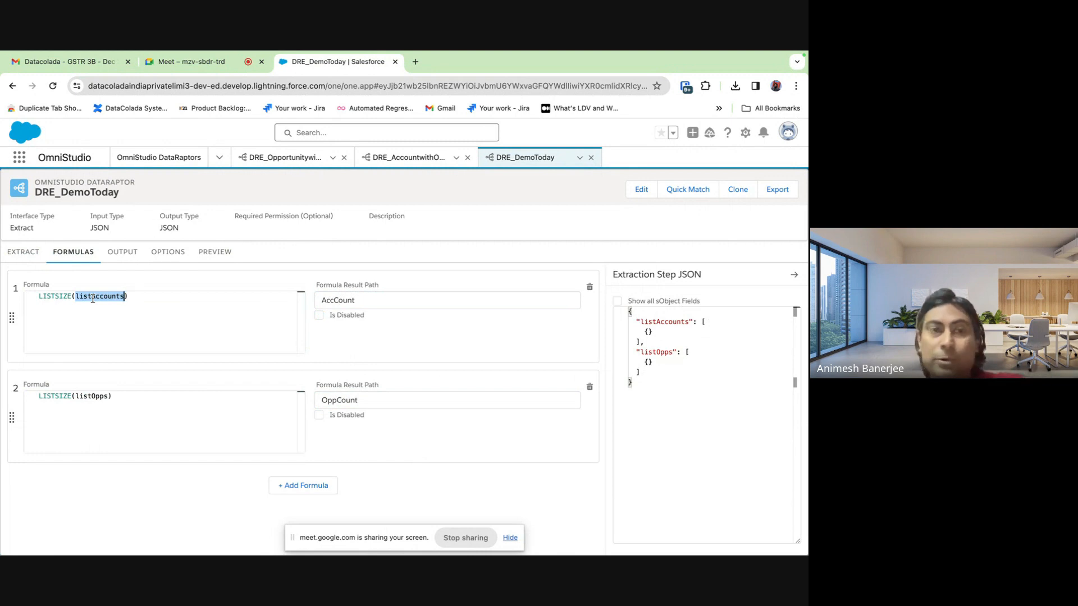
click(218, 276)
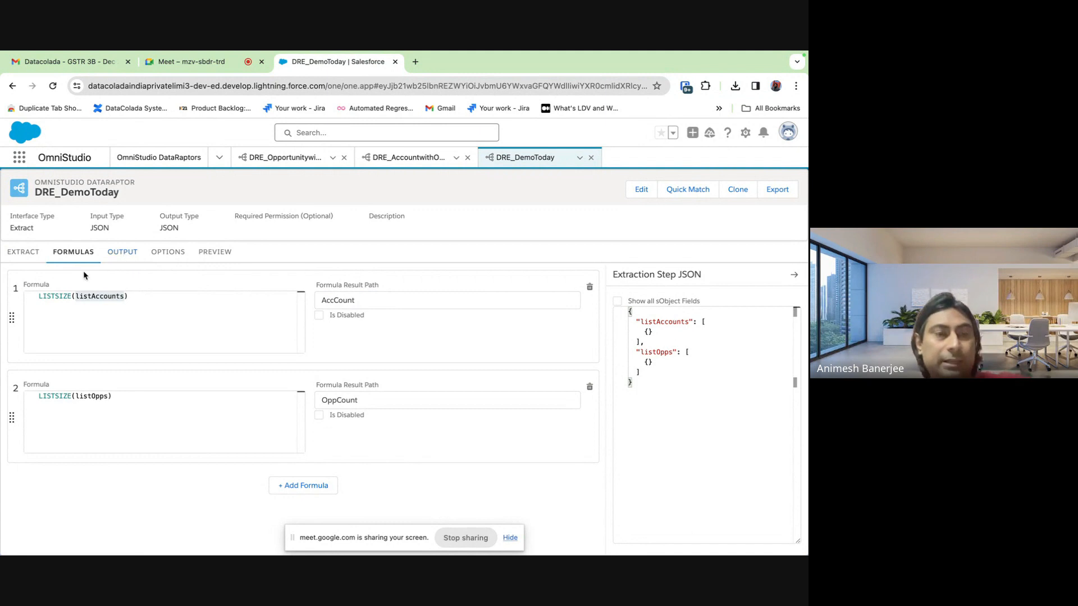
click(22, 254)
click(66, 253)
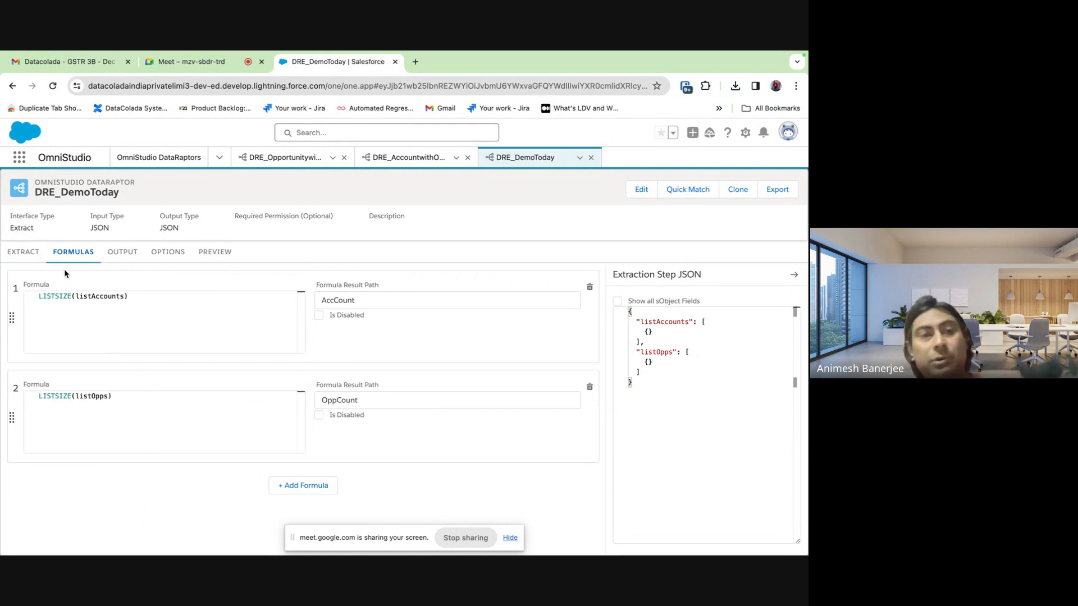
click(27, 252)
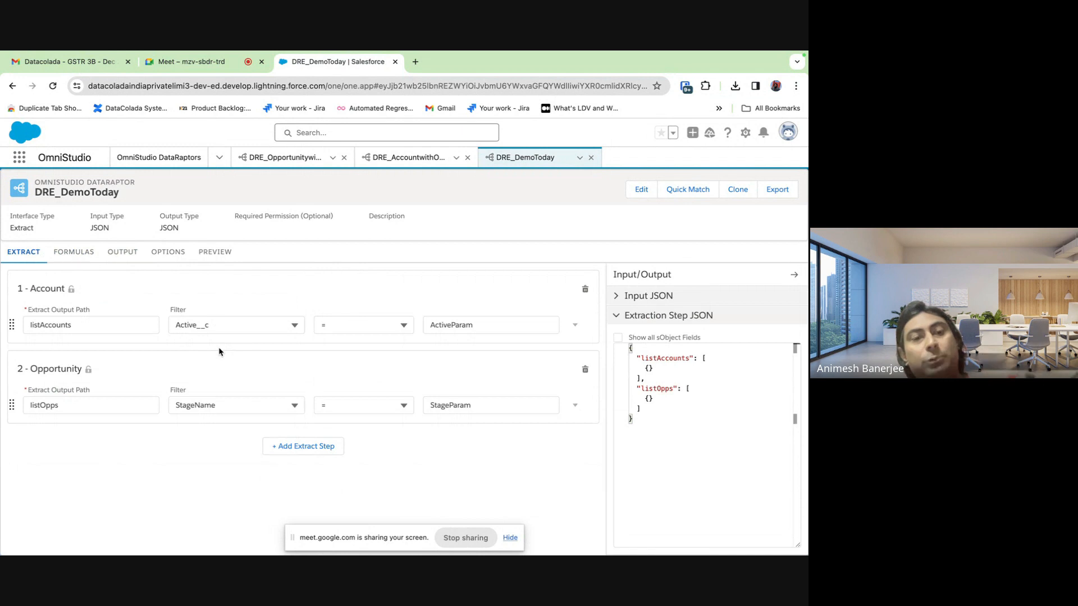
click(69, 251)
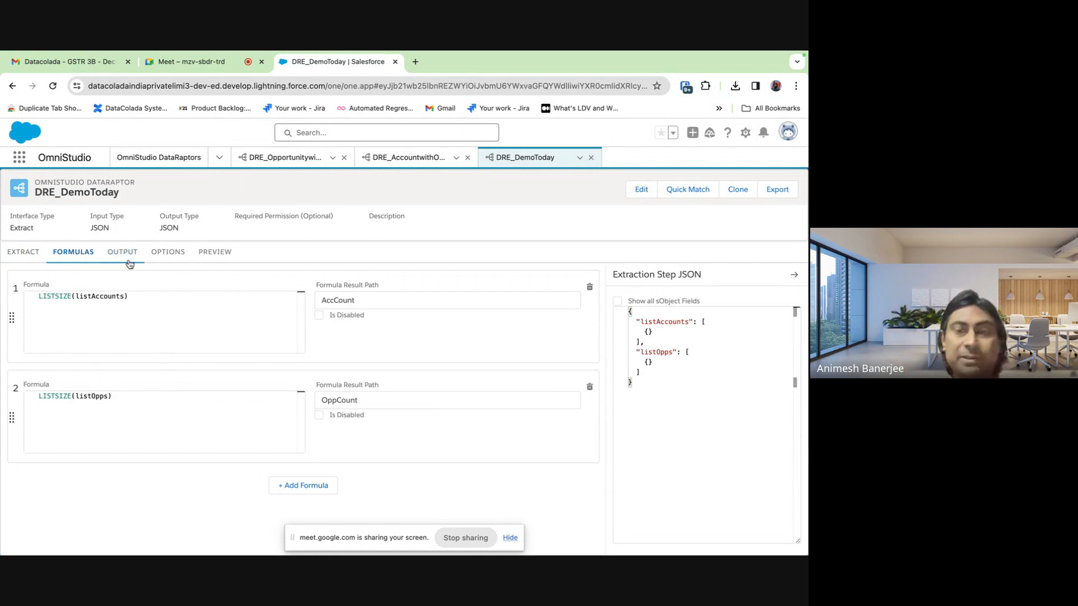
click(25, 255)
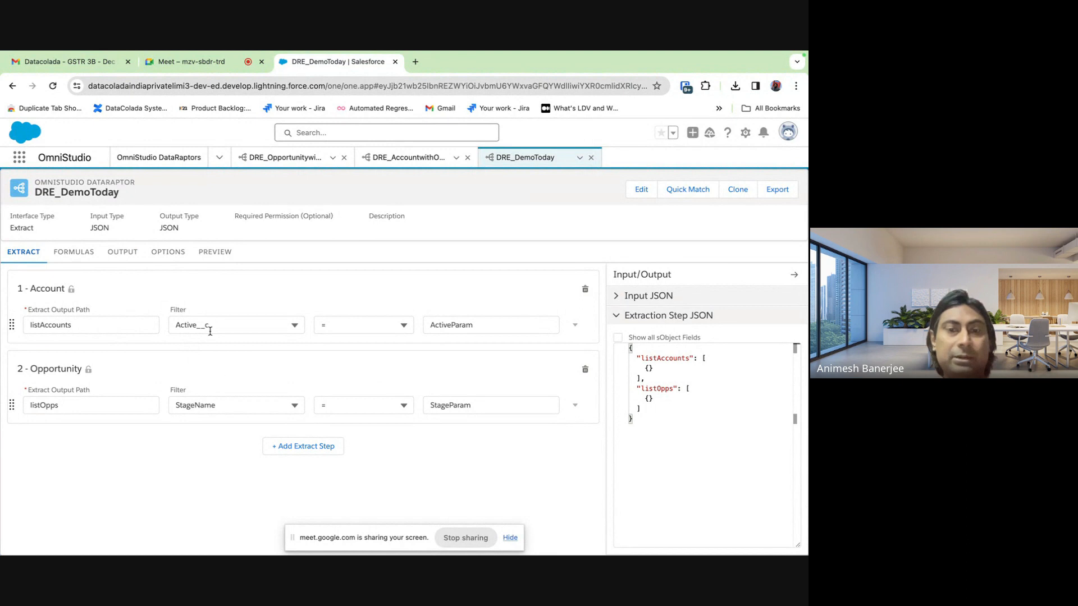
click(74, 252)
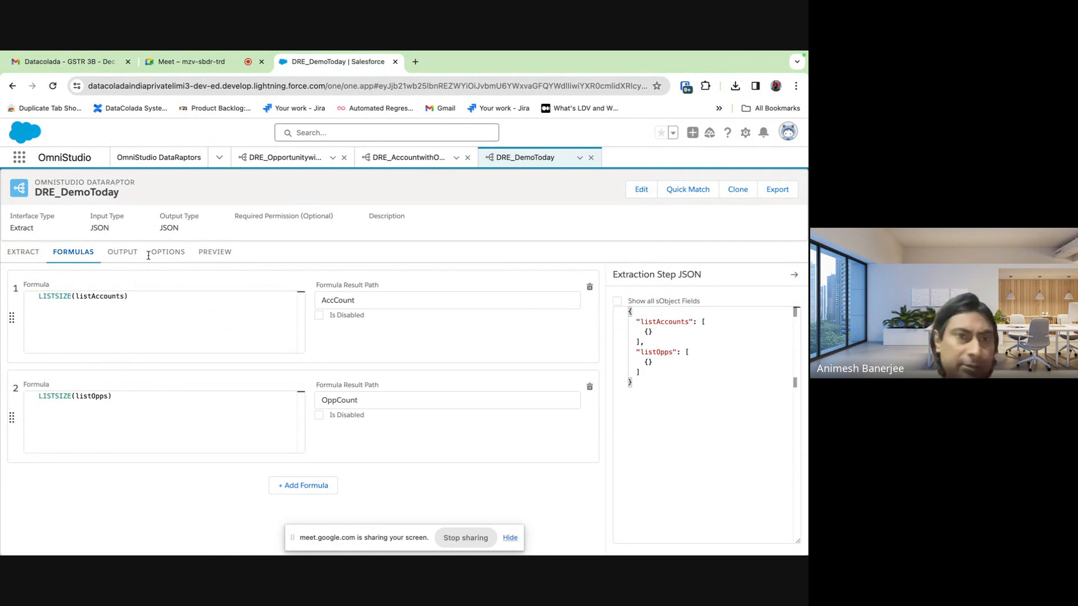
click(126, 253)
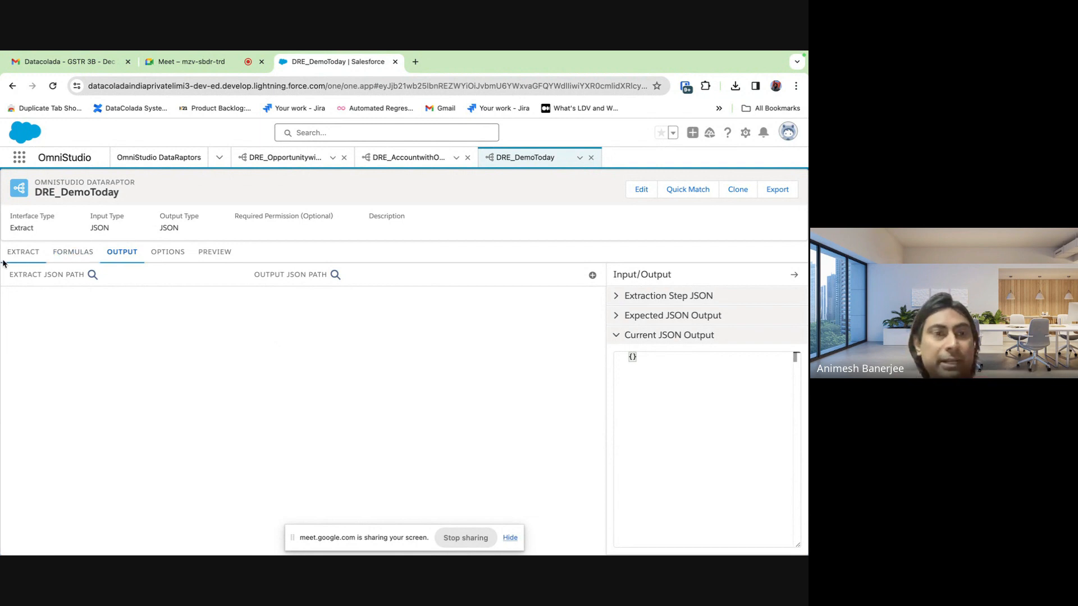
click(20, 254)
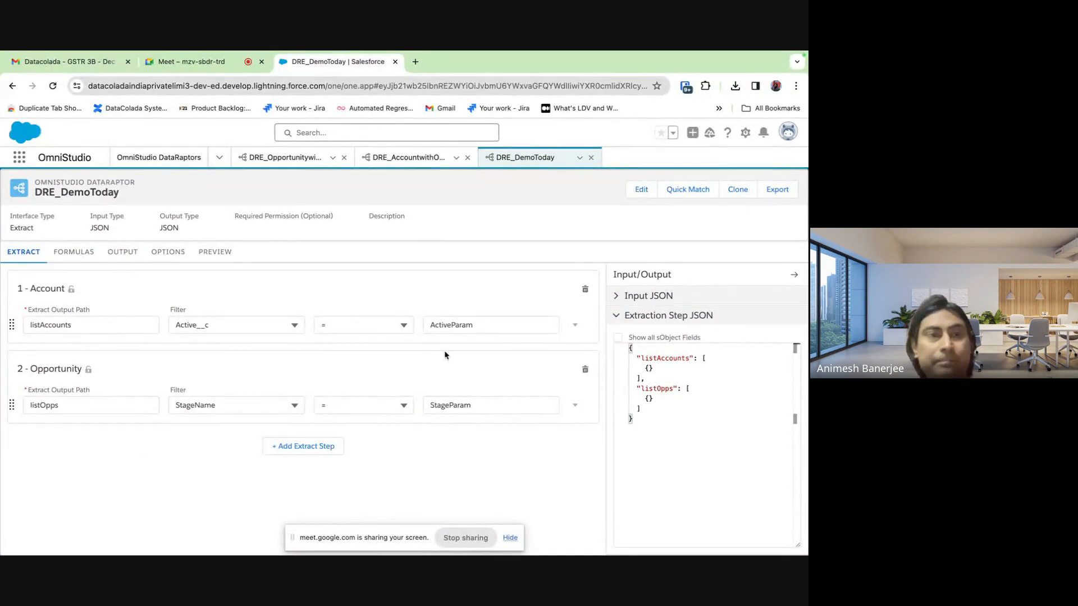
click(73, 252)
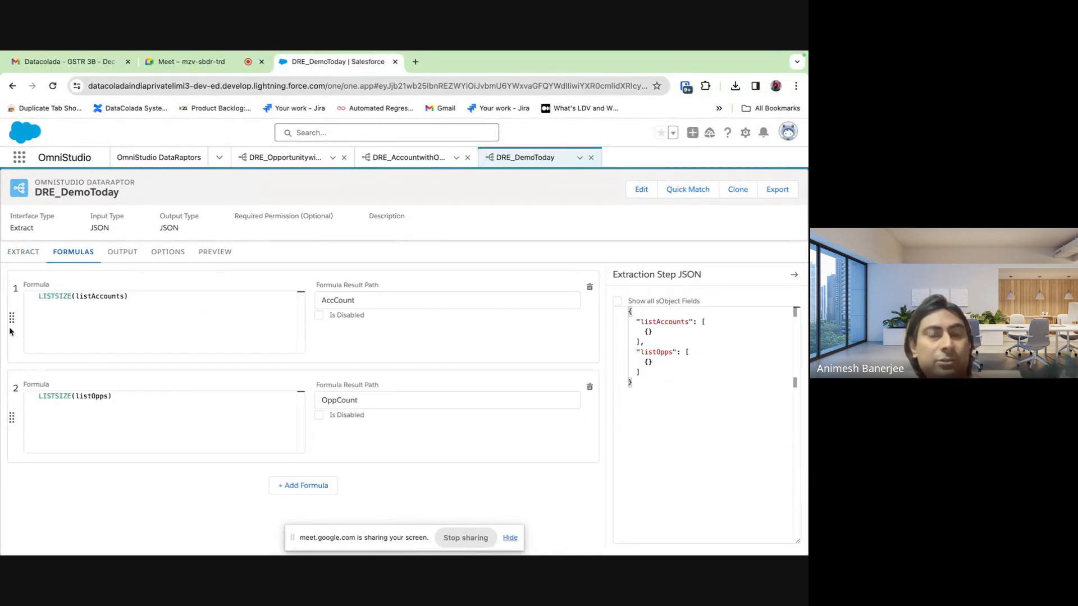
Add a first output mapping to the DataRaptor with the Output JSON Path myAccounts
click(122, 252)
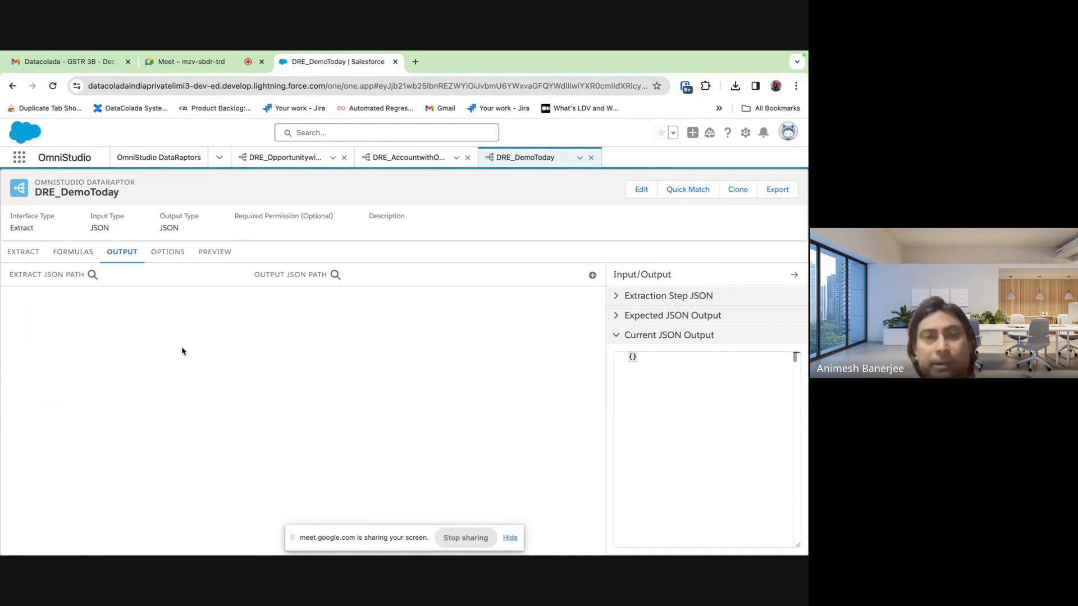
click(592, 275)
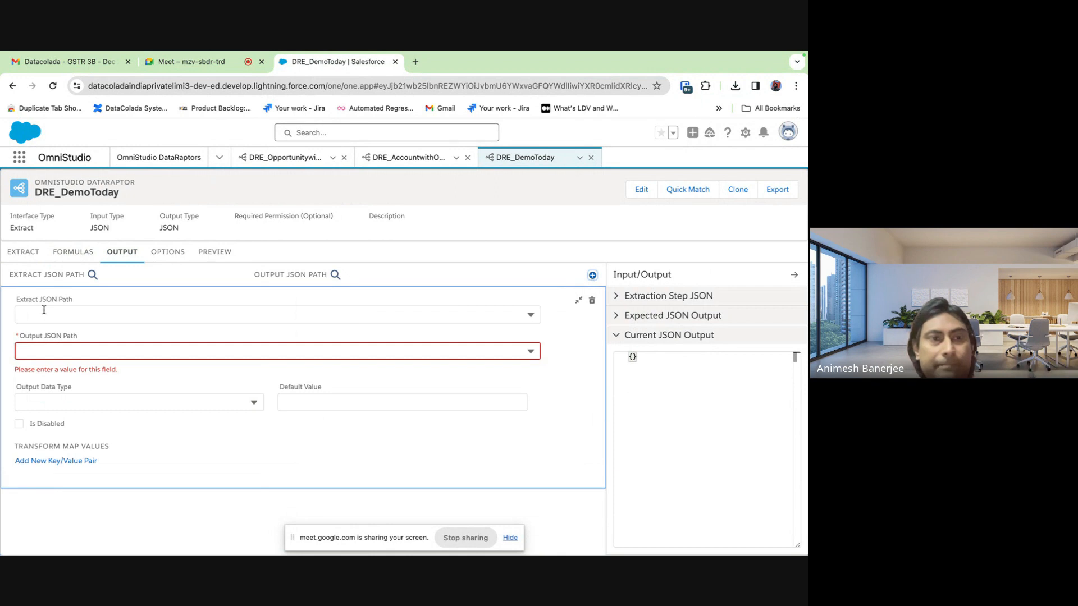
click(42, 352)
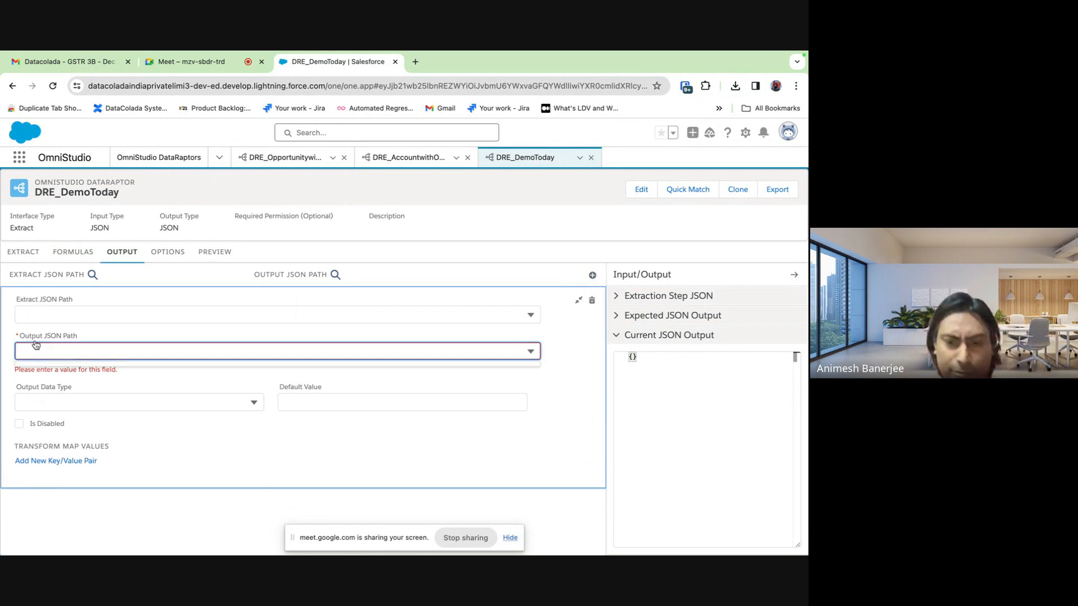
text(myAccount)
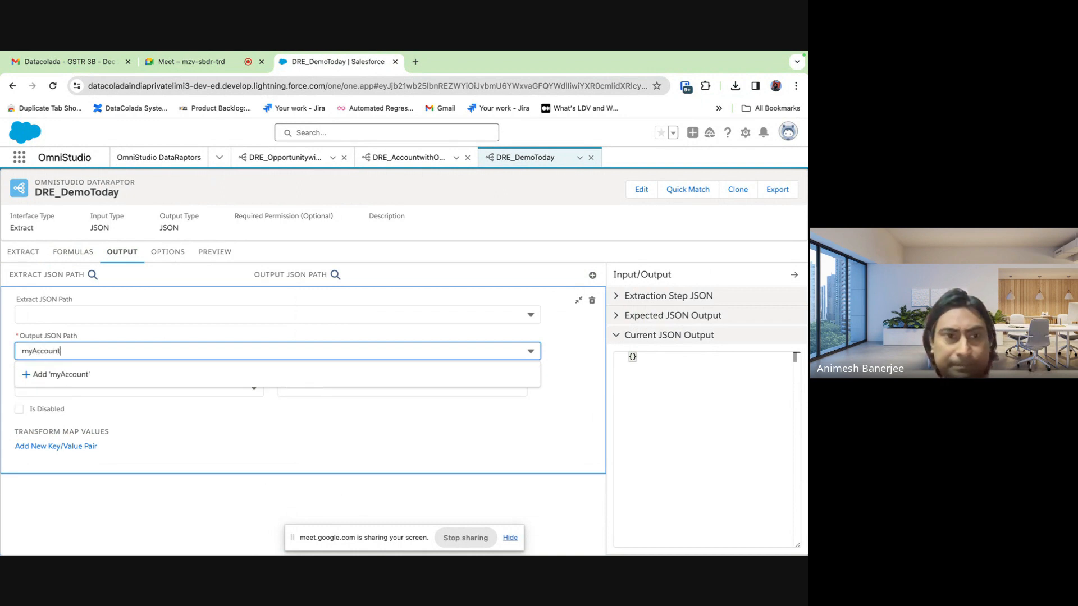
text(s)
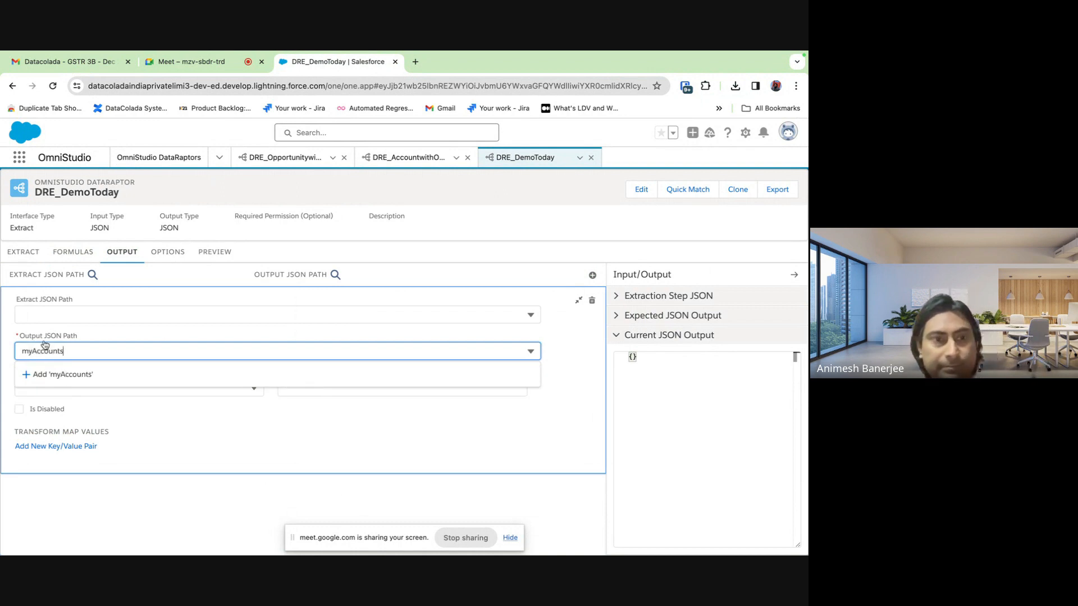
click(78, 312)
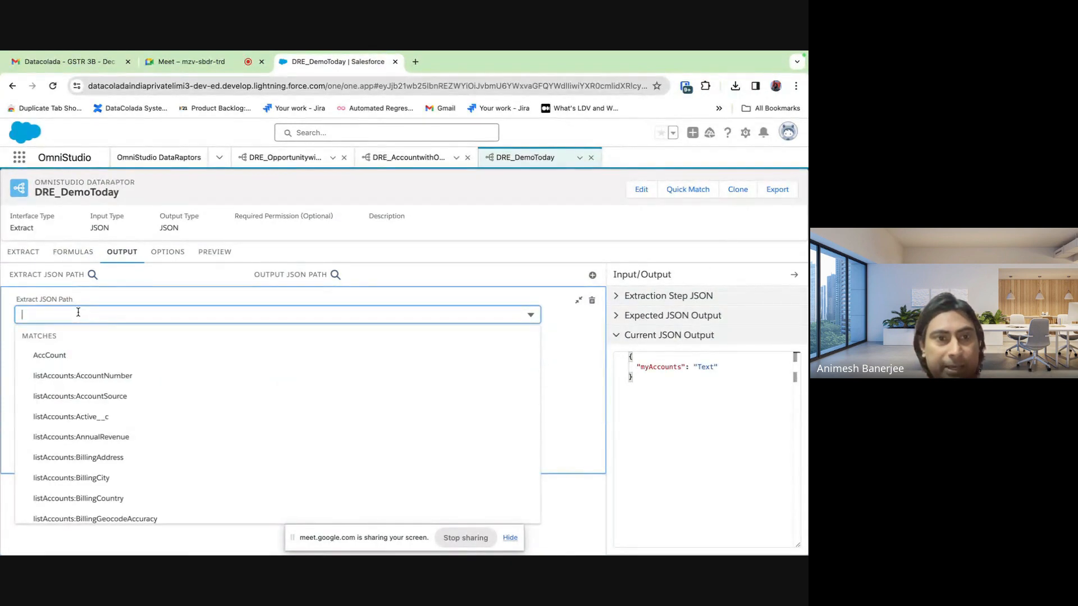
click(9, 357)
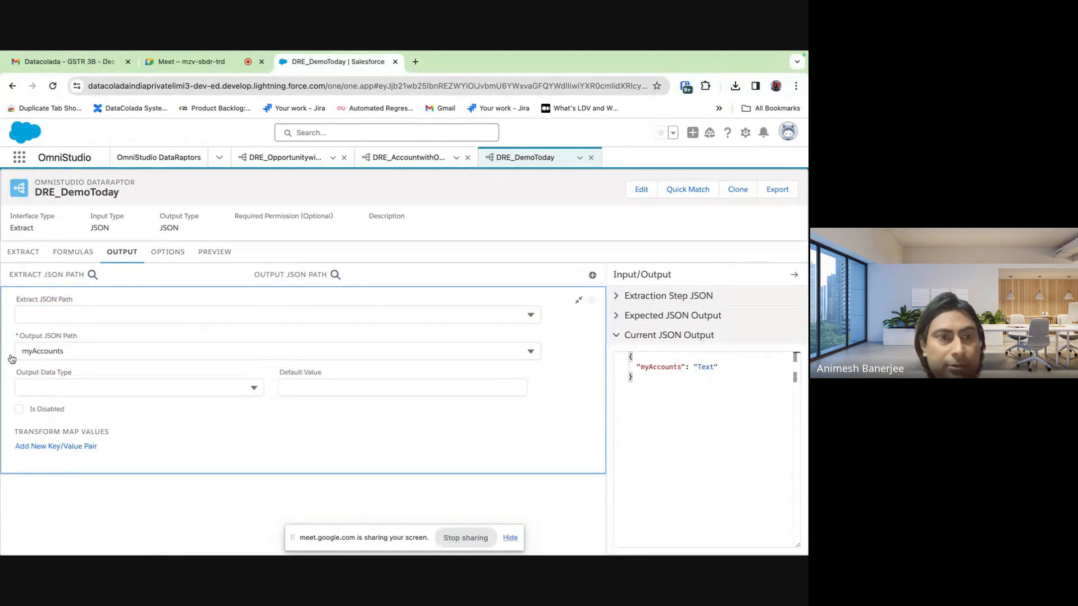
Change the mapping's Output JSON Path to myAccountCount and set its Extract JSON Path to AccCount
click(78, 351)
drag(79, 351, 1, 352)
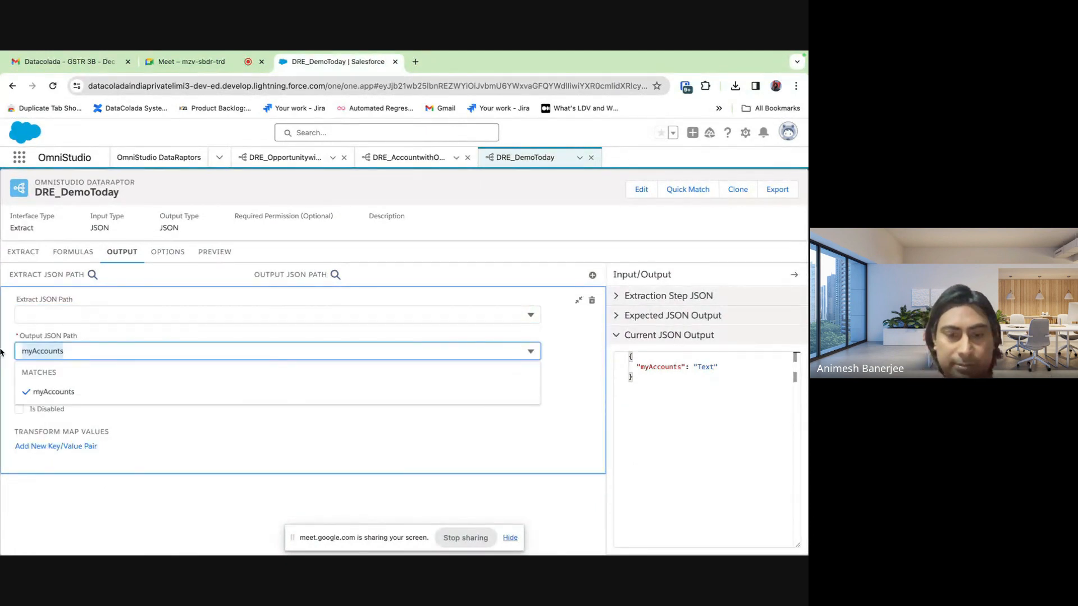
text(myAccount)
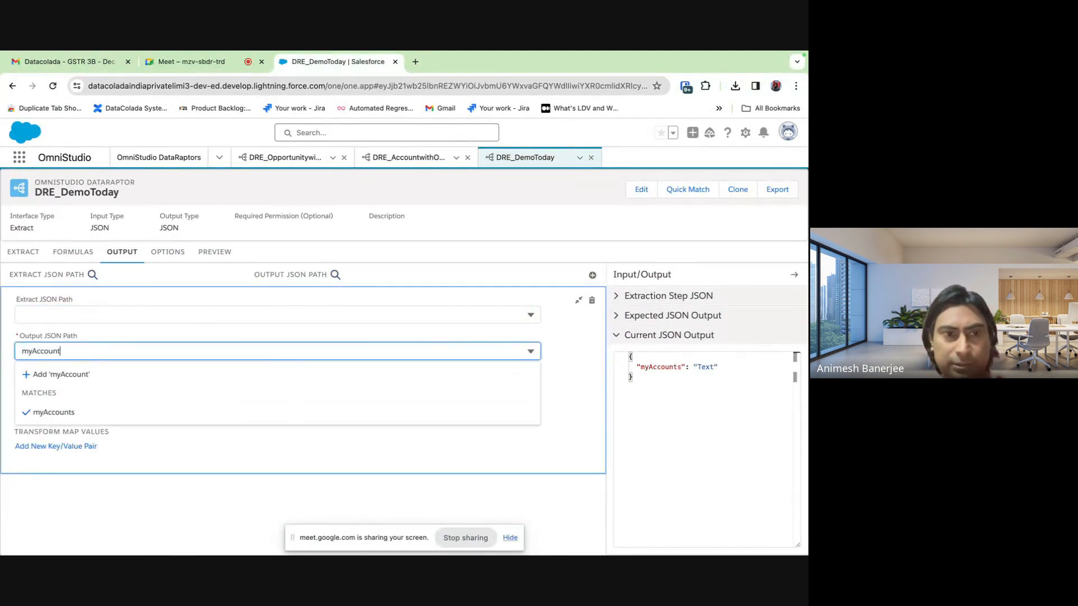
text(Count)
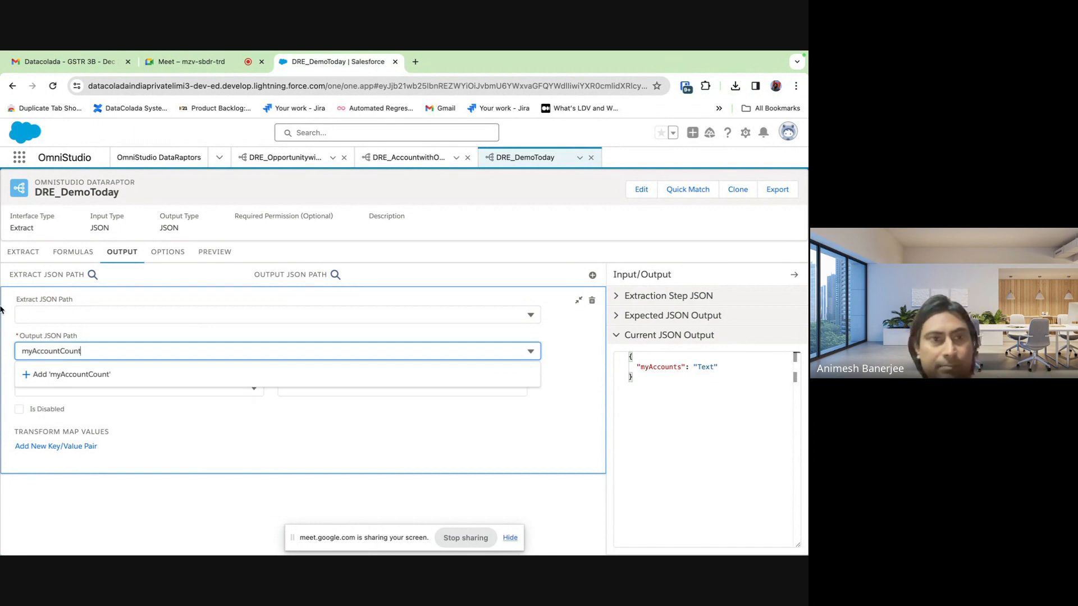
click(38, 315)
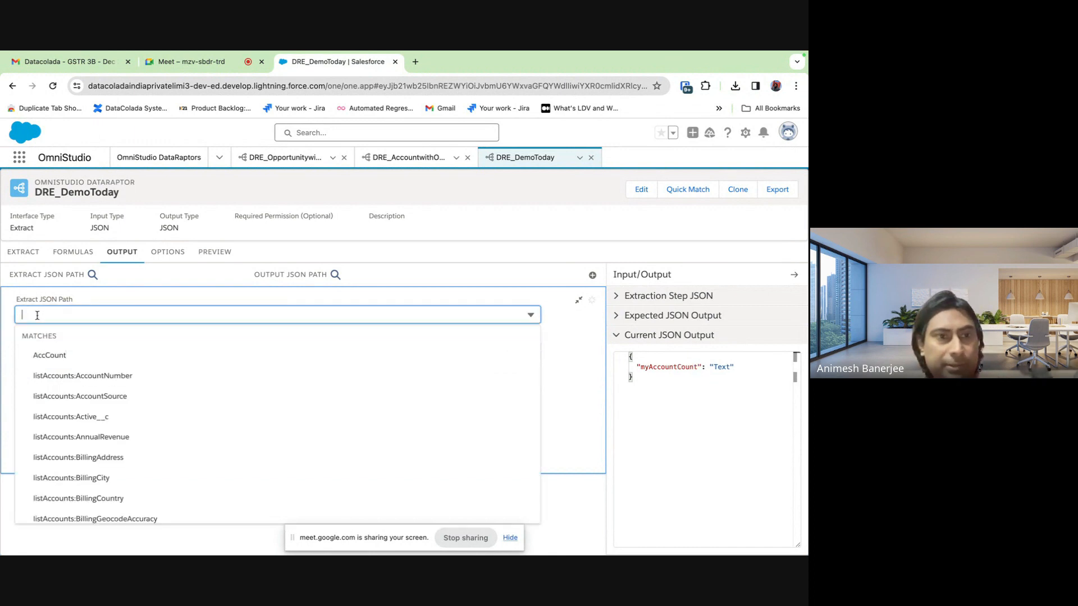
click(56, 356)
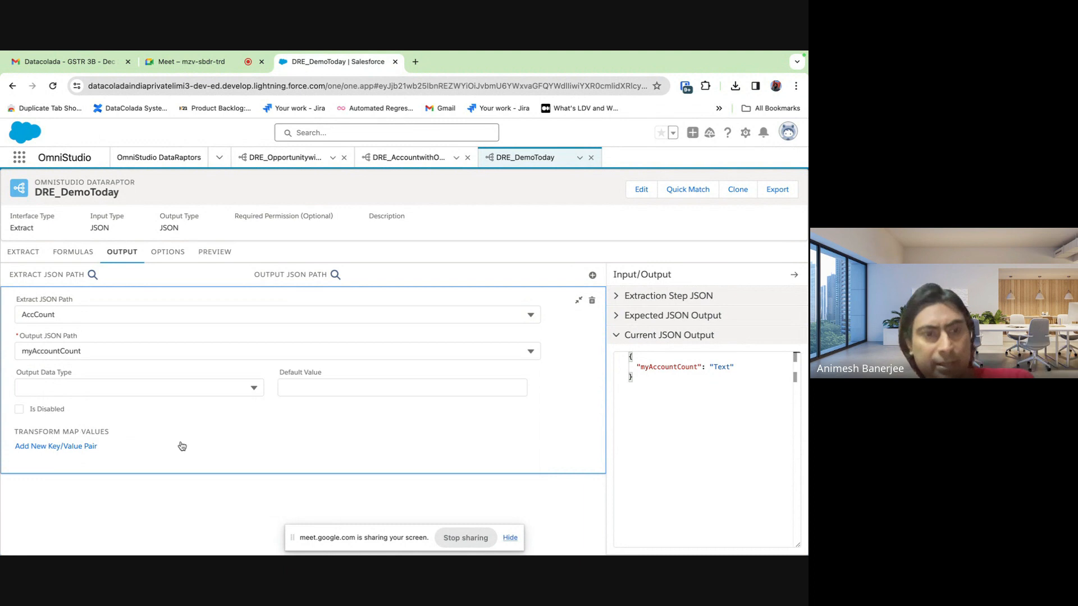
click(578, 300)
Add a second output mapping to the DataRaptor with the Output JSON Path myOpportunityCount
click(593, 276)
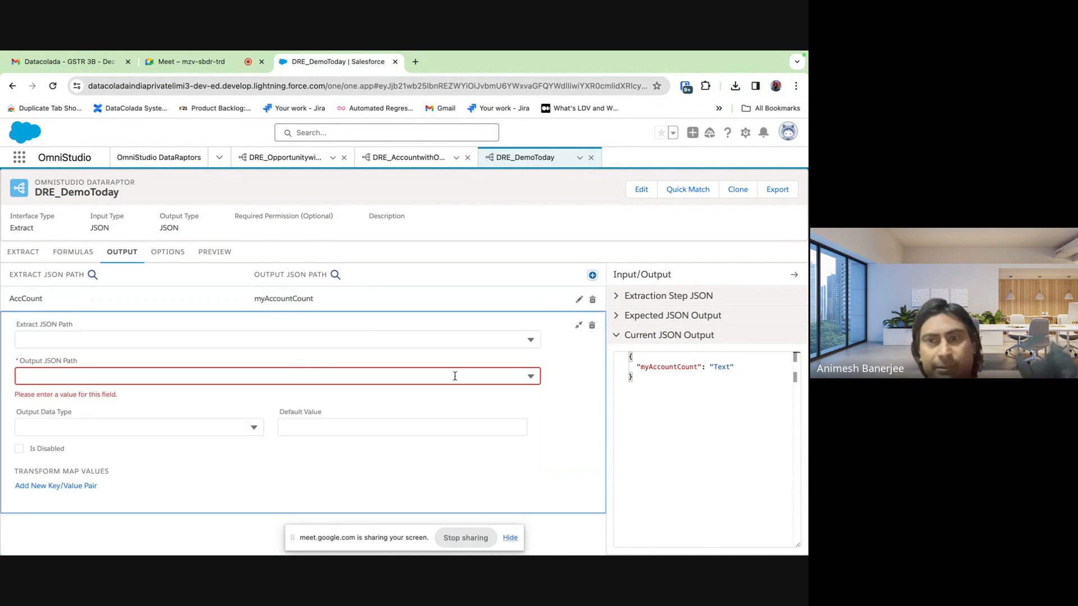
click(109, 337)
text(my)
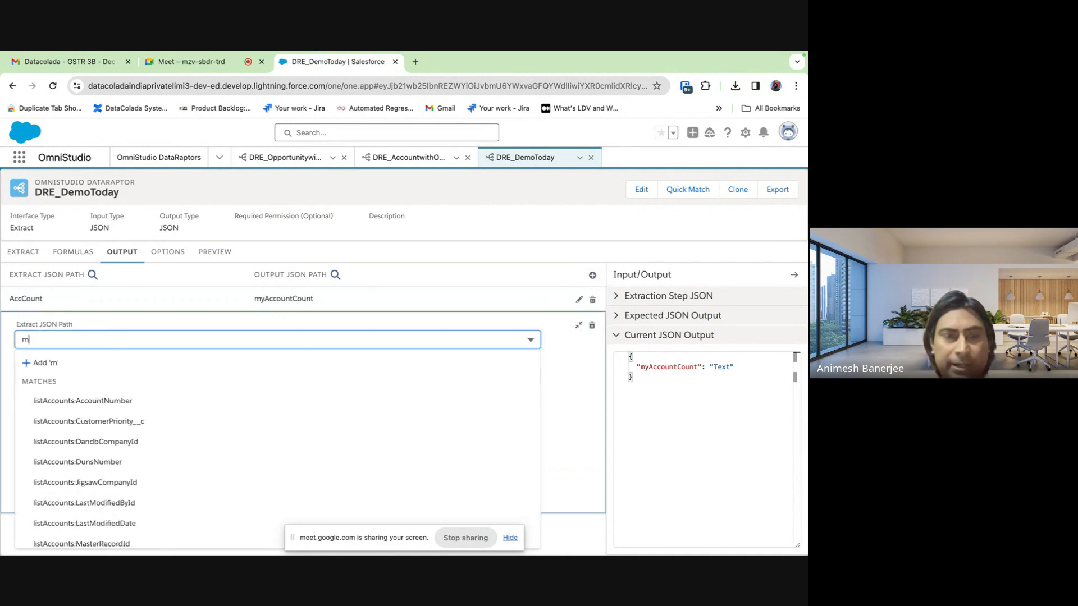
key(BackSpace)
key(BackSpace)
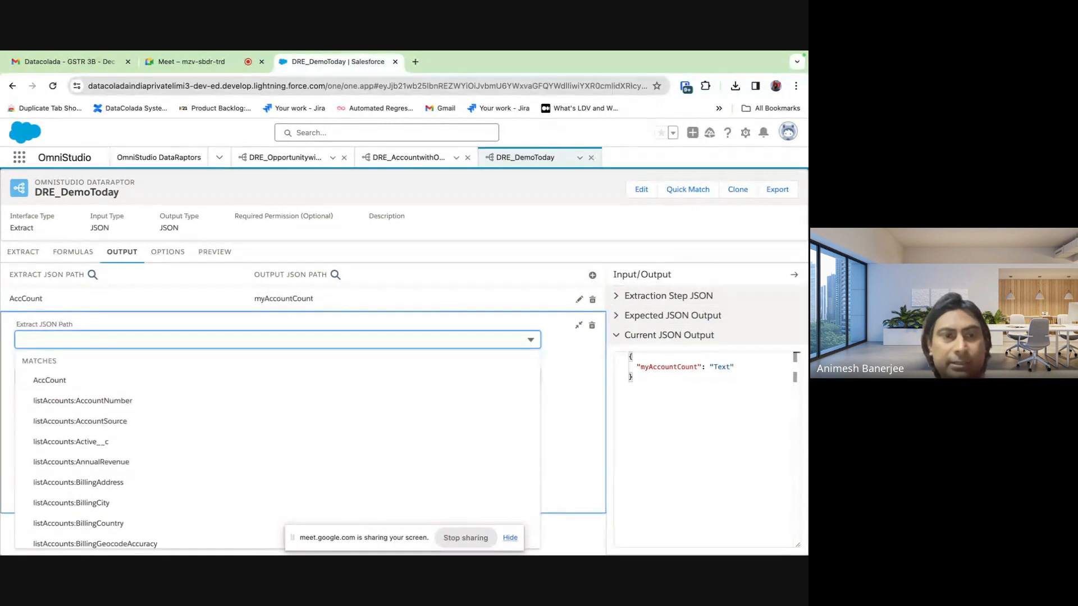
click(8, 416)
click(69, 354)
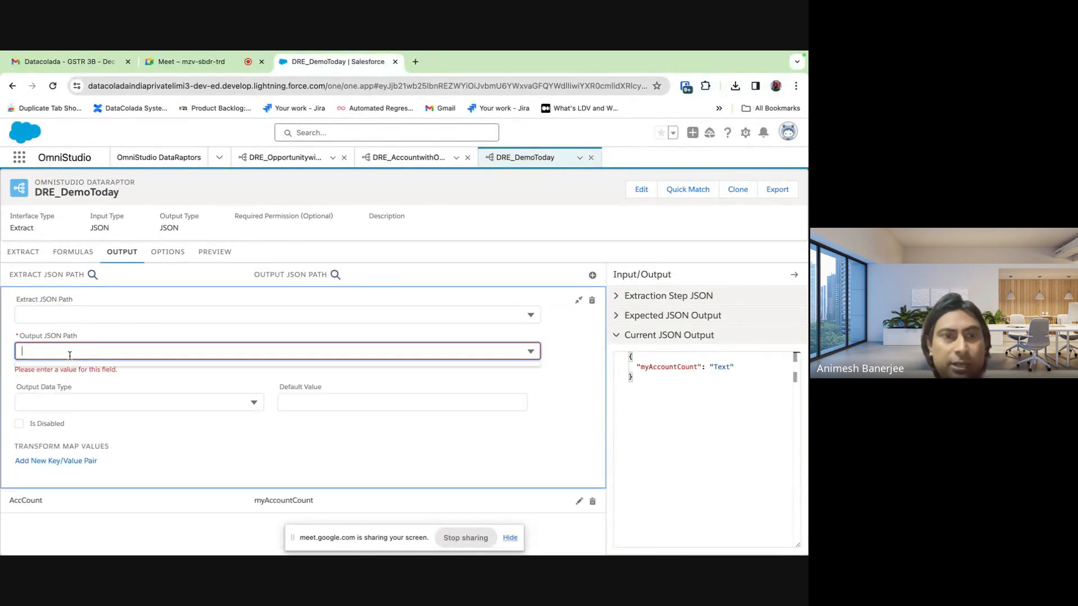
text(myOpp)
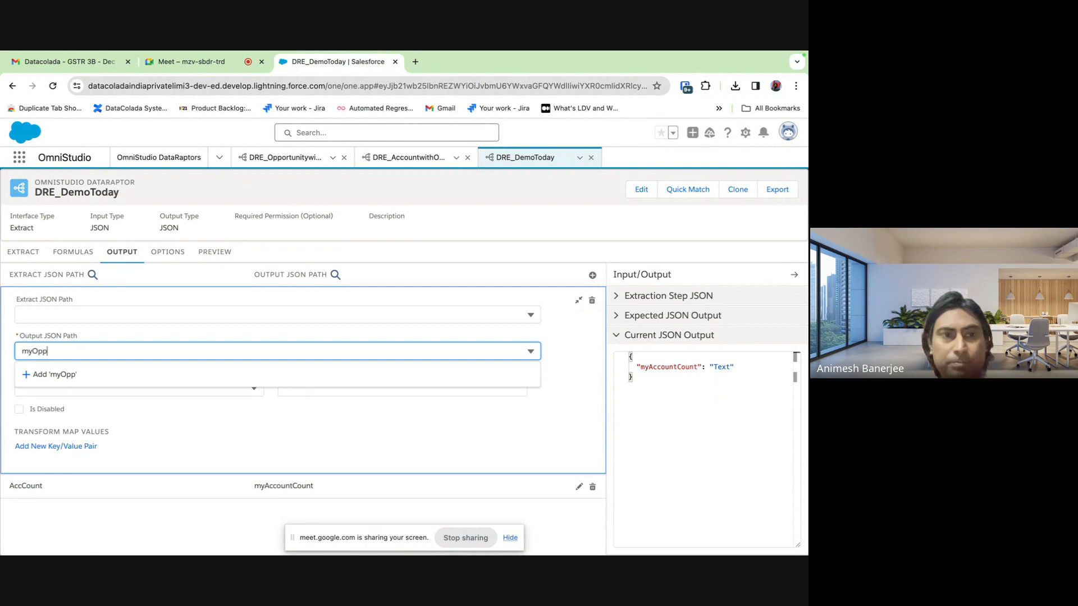
text(iotunit)
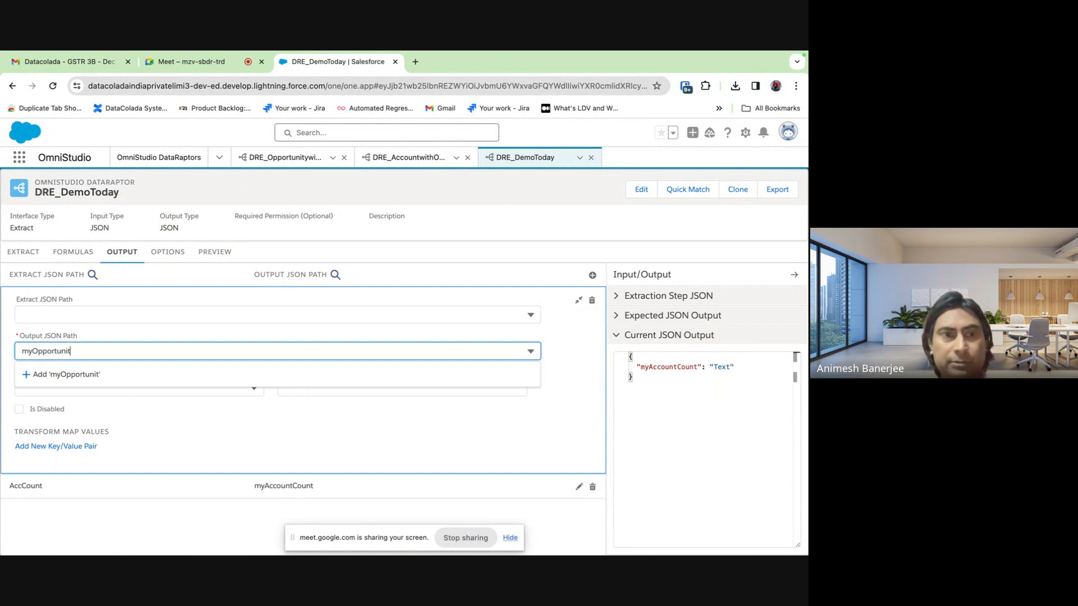
text(yCount)
Set the Extract JSON Path of the myOpportunityCount mapping to OppCount and collapse the mapping
click(70, 315)
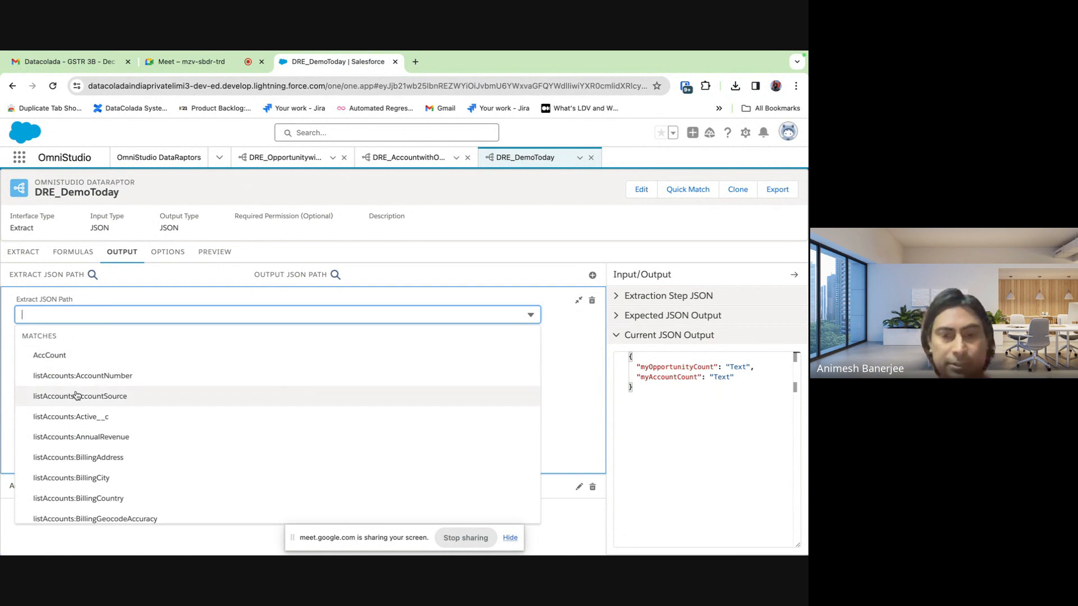
text(Opp)
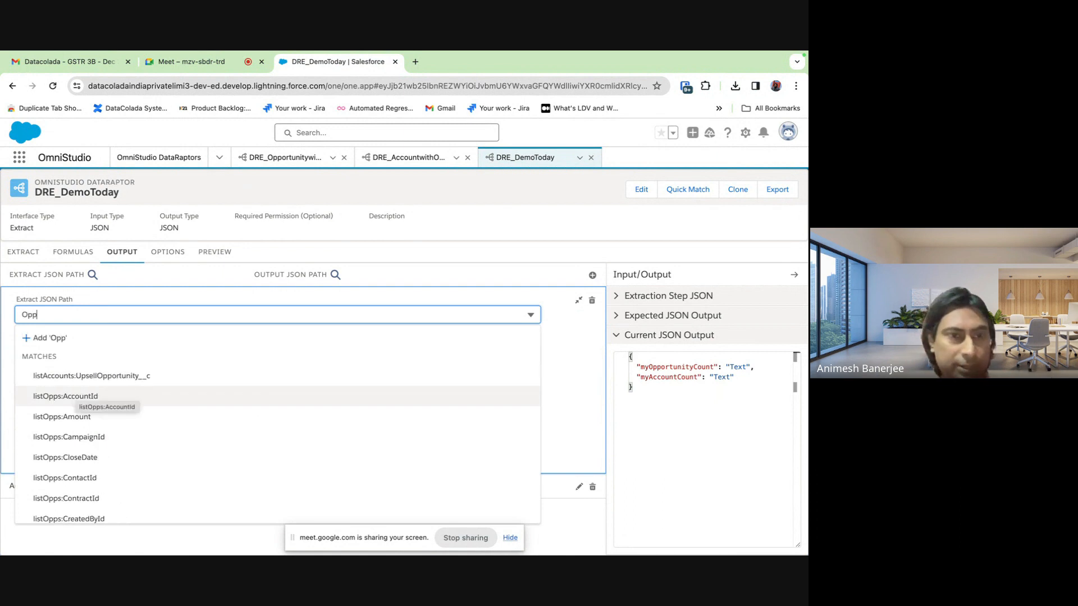
text(C)
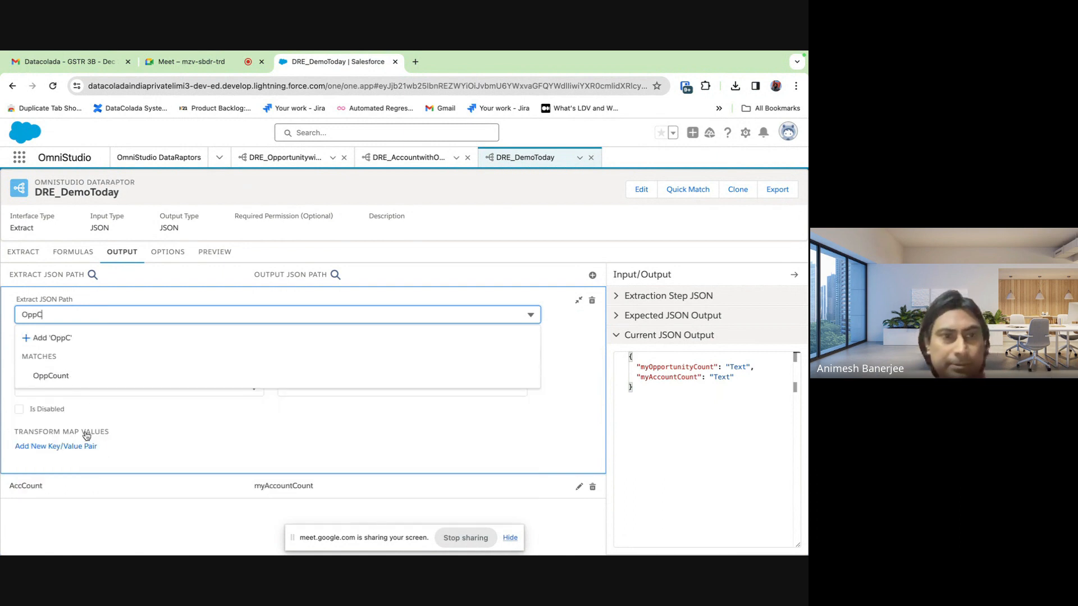
click(67, 376)
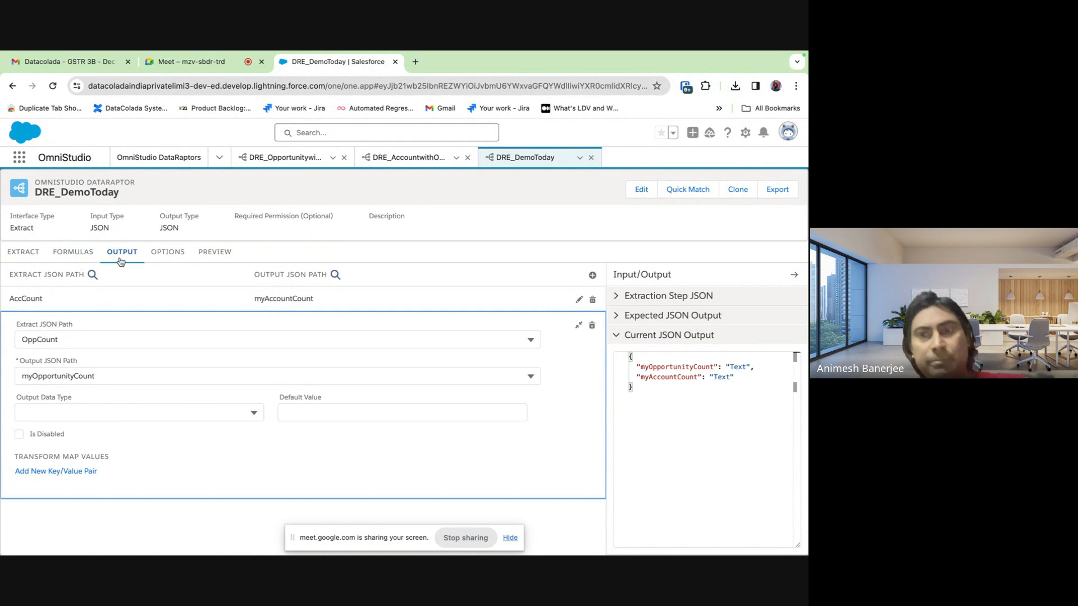
click(579, 325)
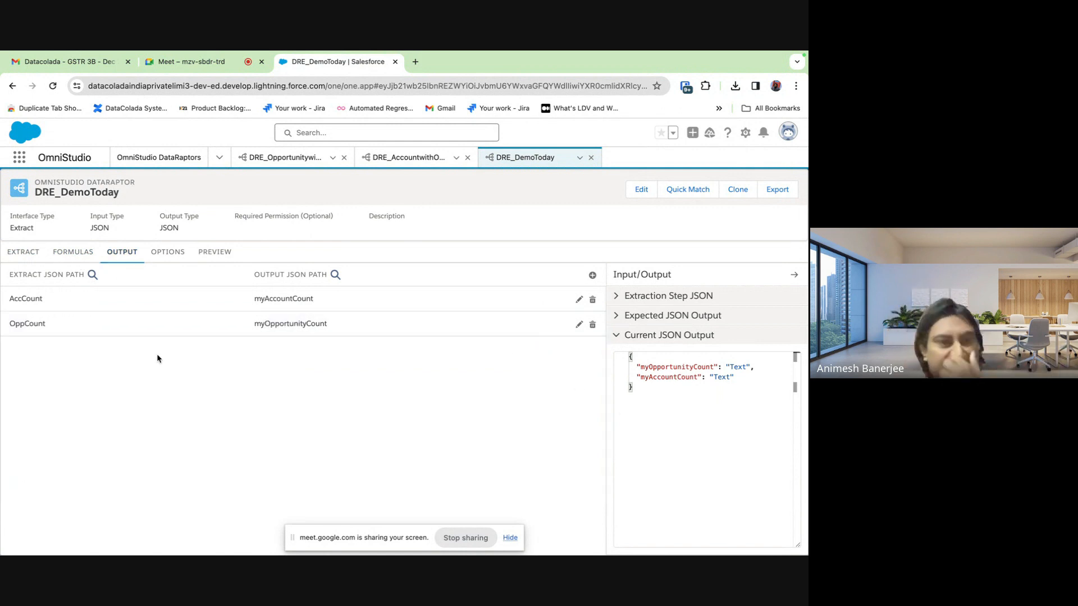
Add a third output mapping with the Output JSON Path myAccountList:Name
click(593, 275)
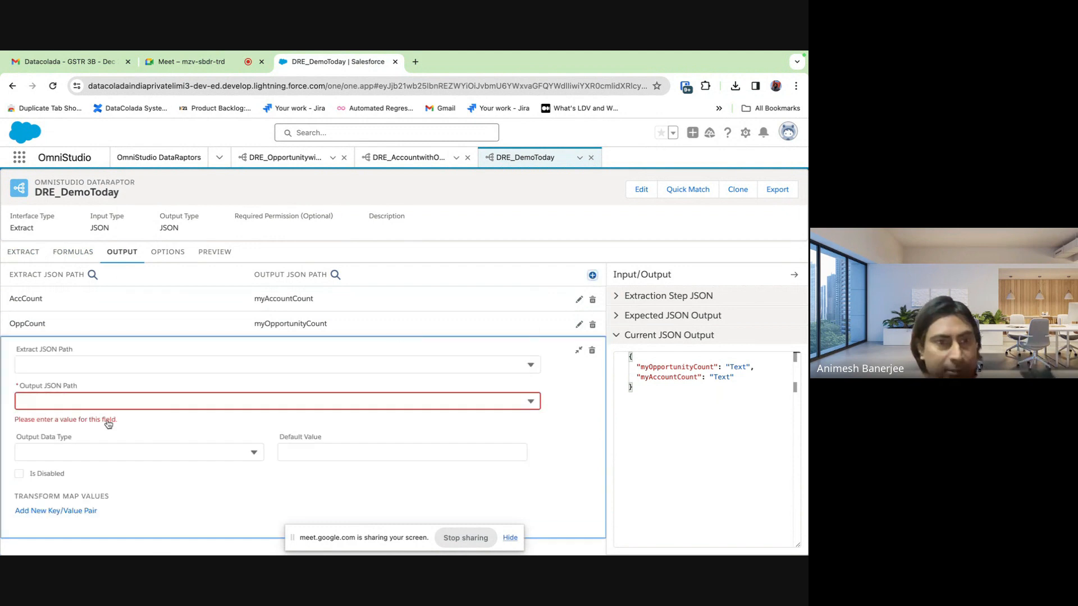
click(51, 398)
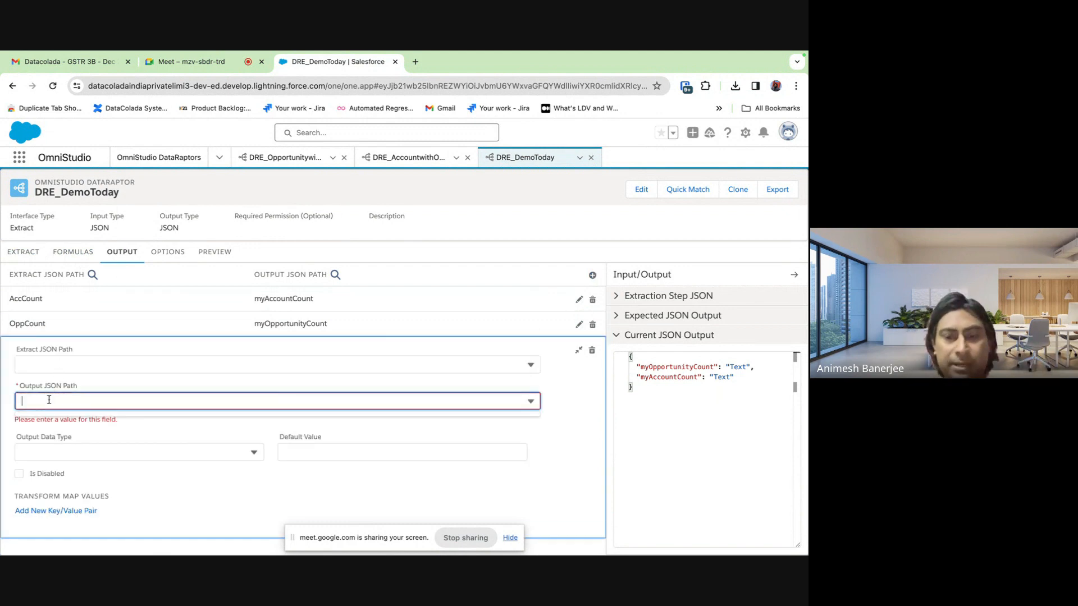
text(myAc)
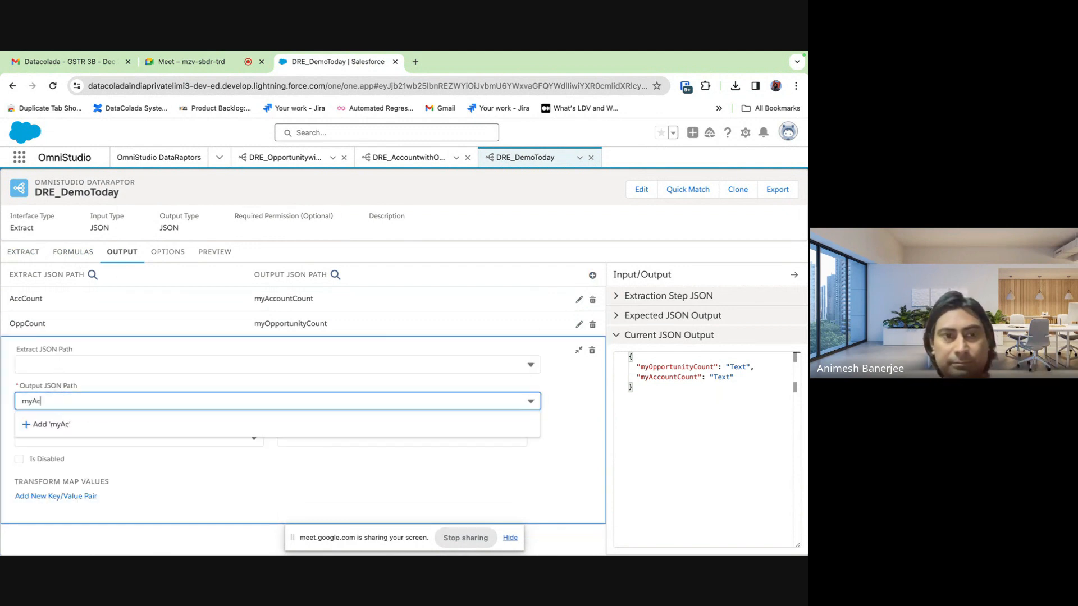
text(count)
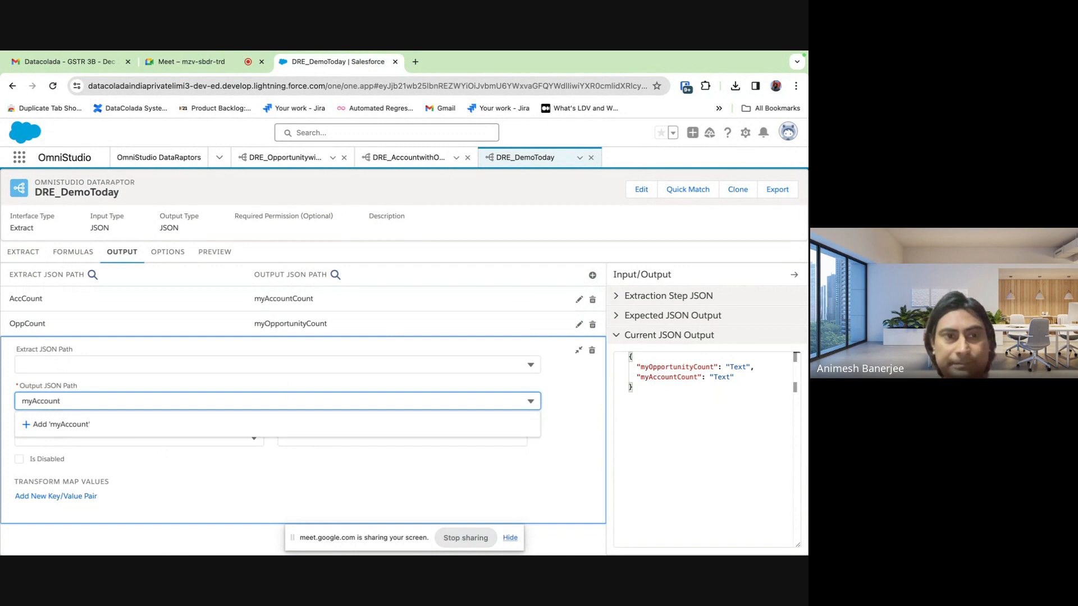
text(List)
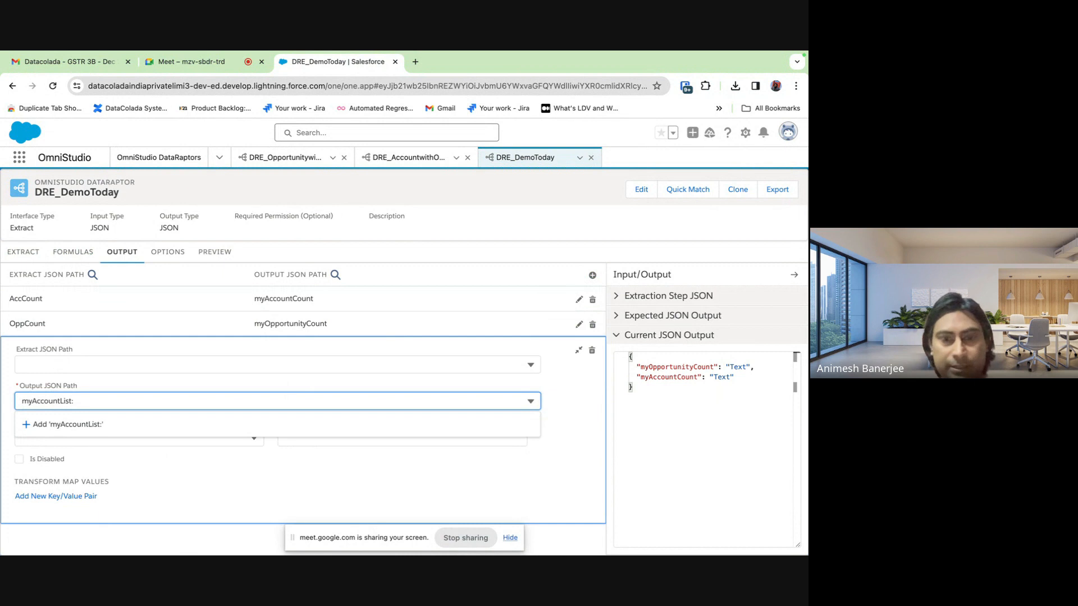
text(:Name)
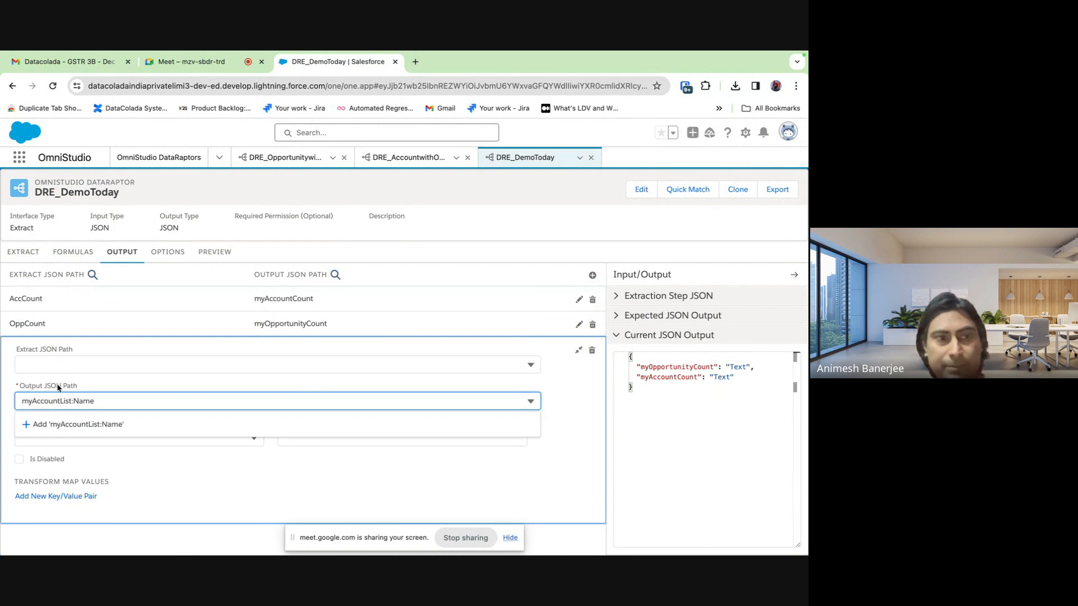
Set the Extract JSON Path of the myAccountList:Name mapping to listAccounts:Name and collapse the mapping
click(60, 366)
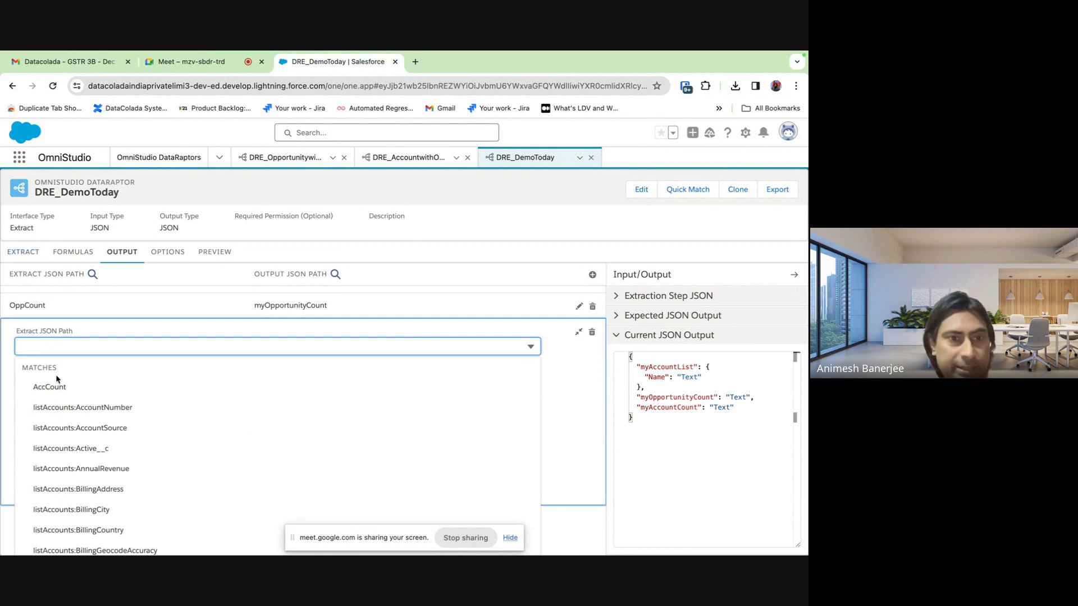
scroll(62, 421, down, 4)
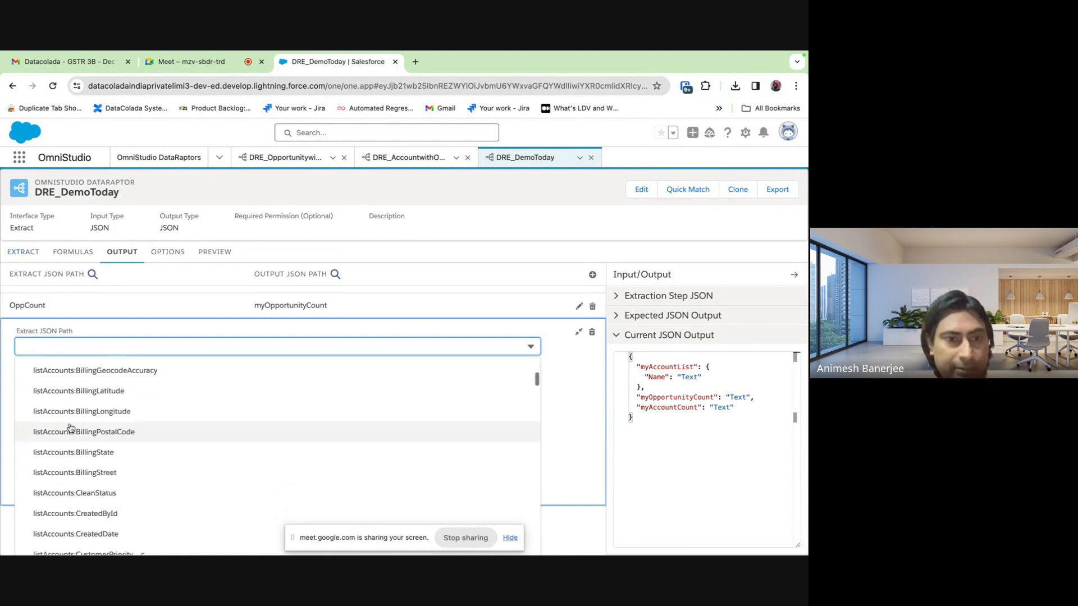
scroll(70, 428, down, 5)
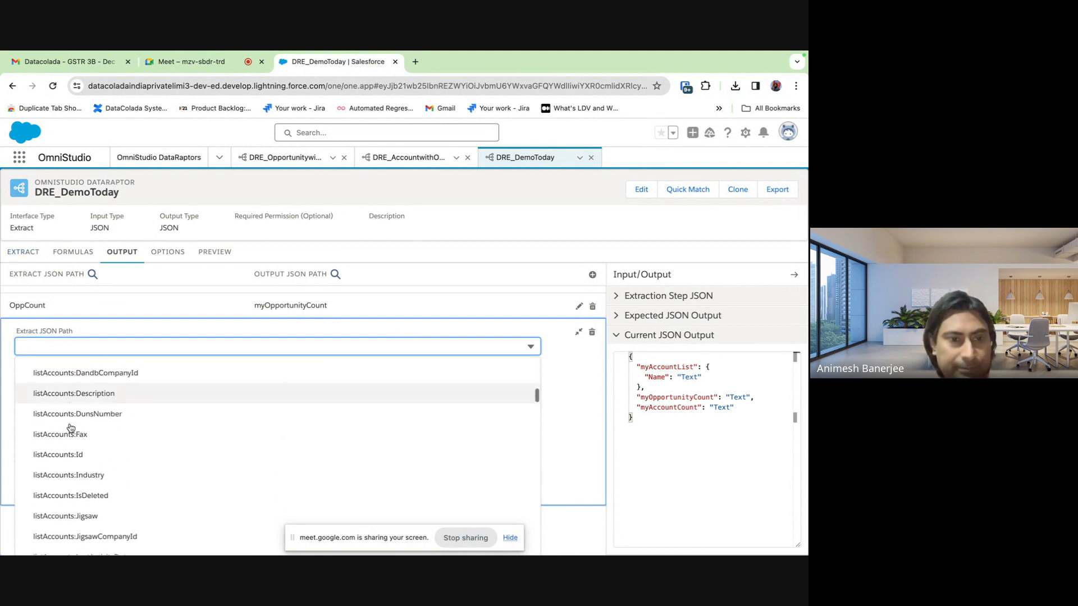
text(nam)
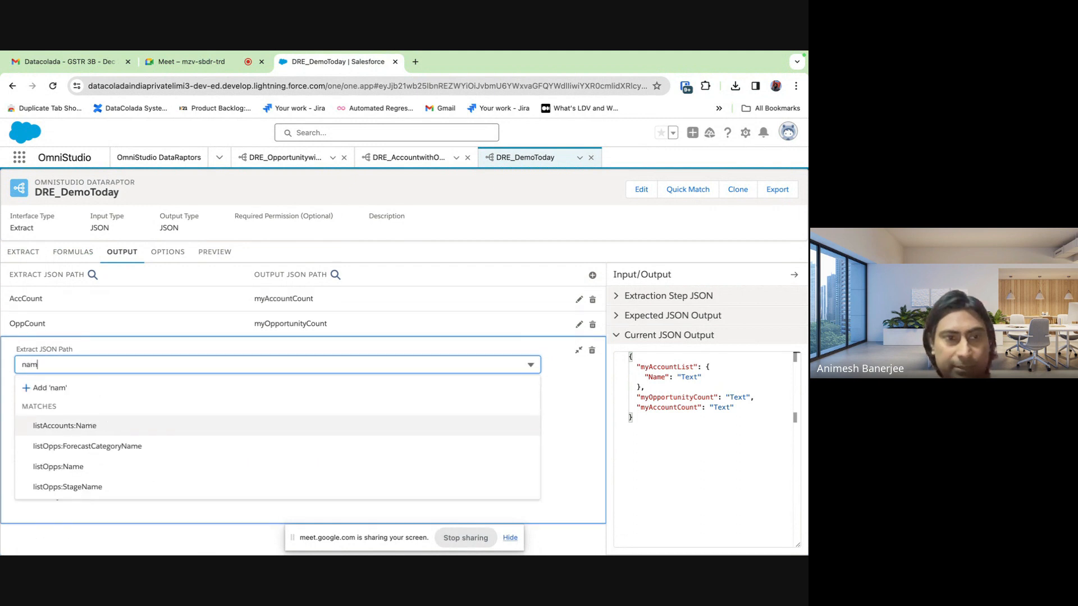
click(86, 429)
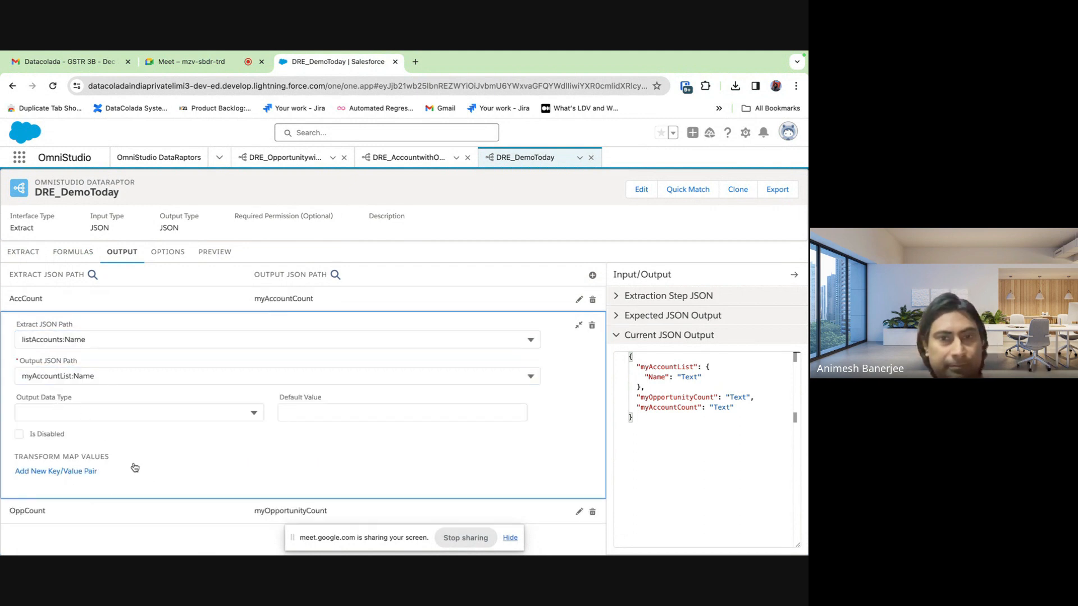
click(578, 325)
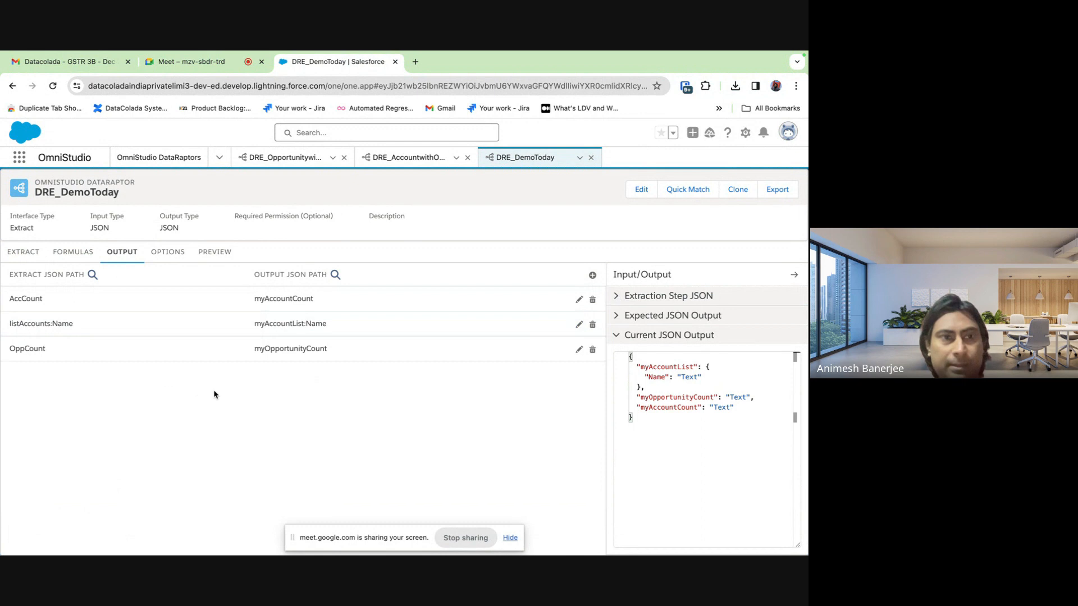
Add a fourth, still empty output mapping to the DataRaptor
click(592, 276)
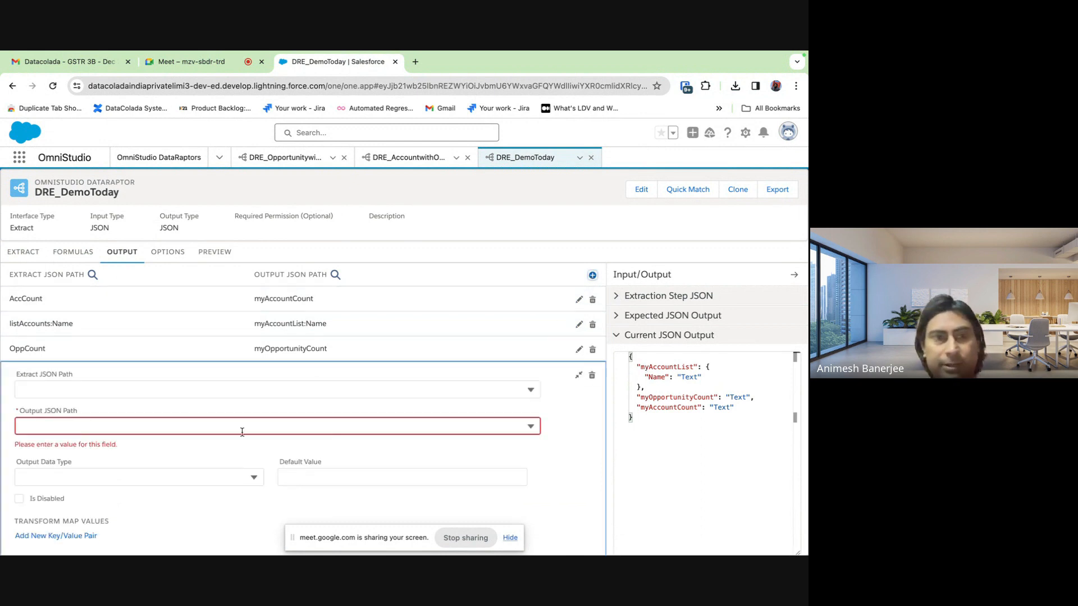
click(58, 387)
text(my)
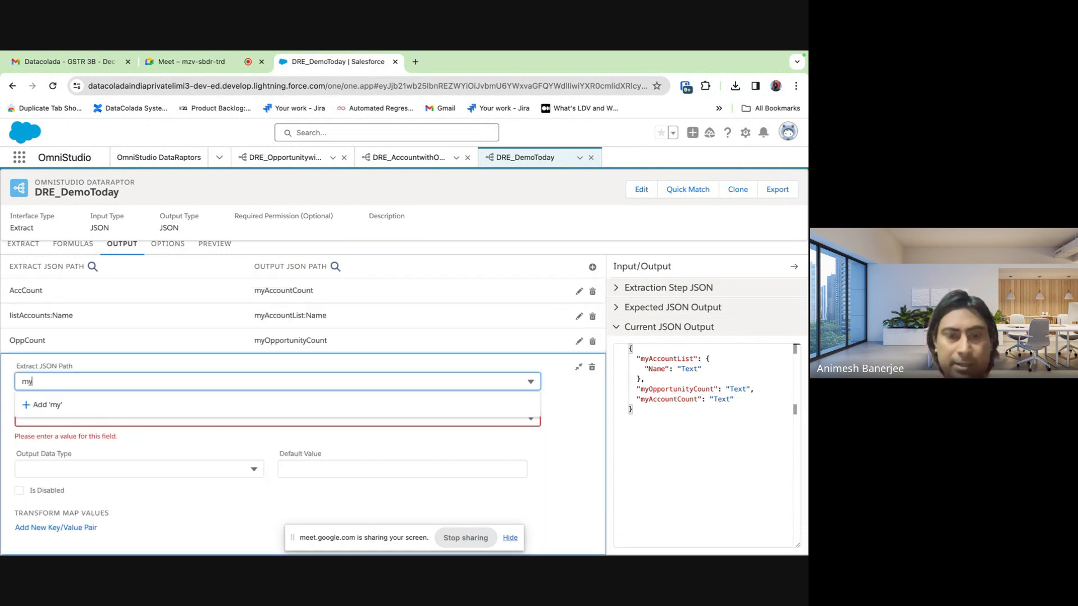
text(Opp)
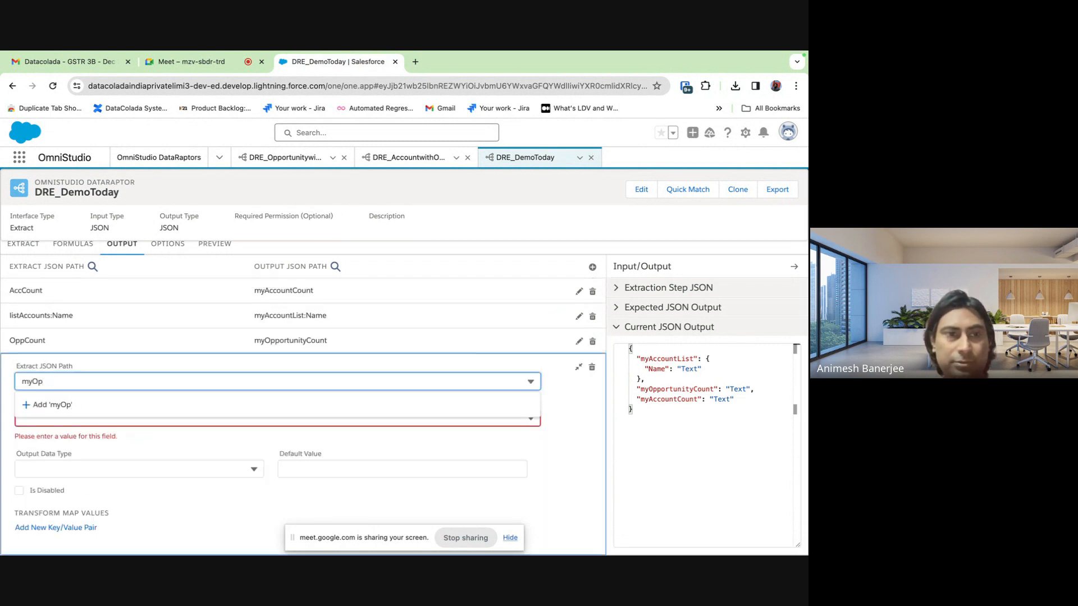
key(BackSpace)
key(BackSpace)
key(BackSpace)
key(BackSpace)
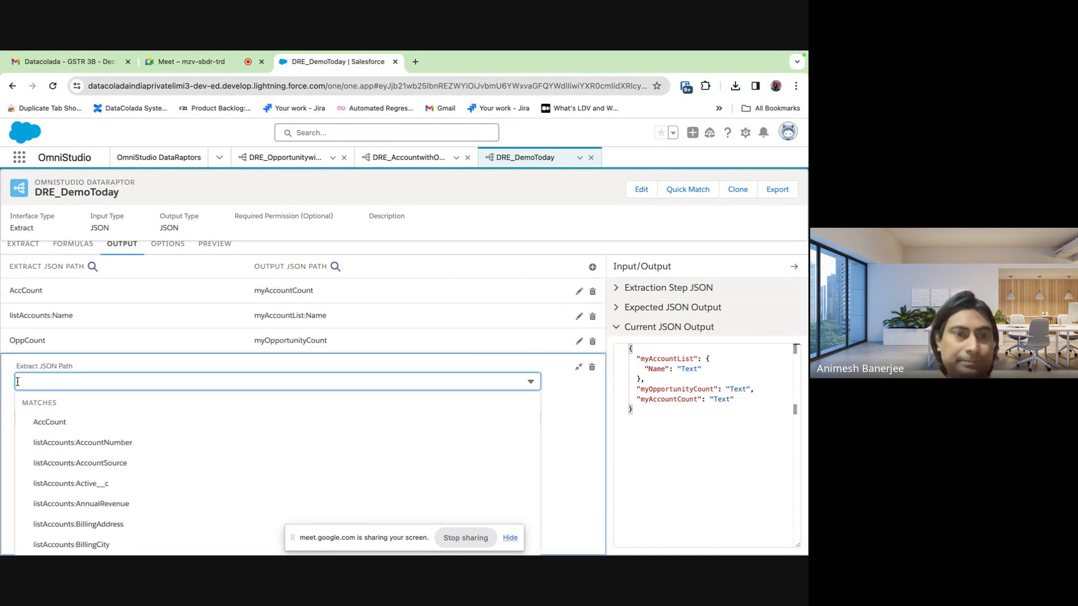
text(o)
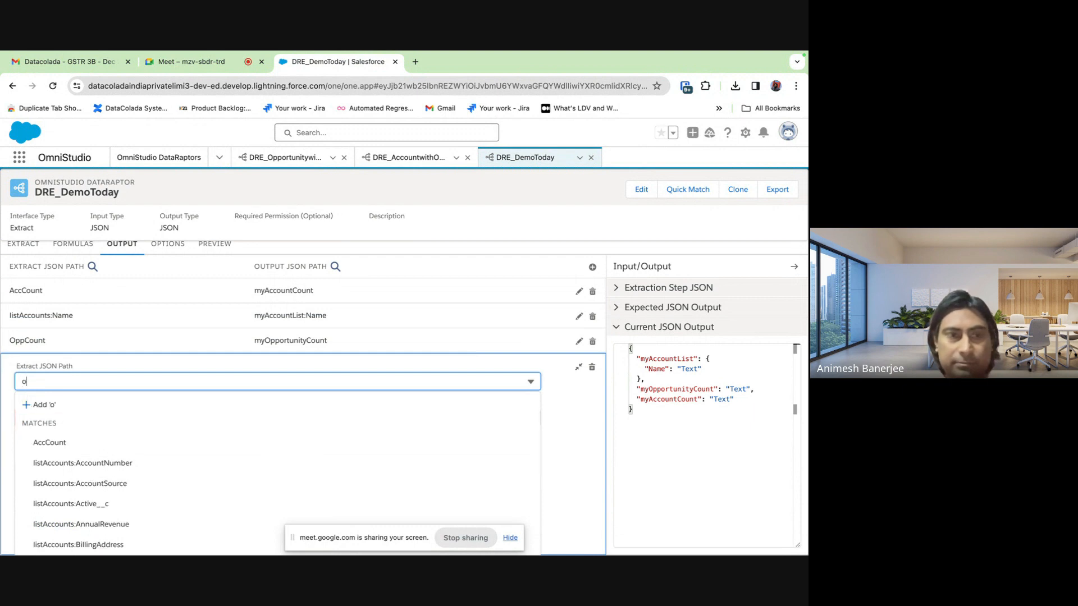
text(pp)
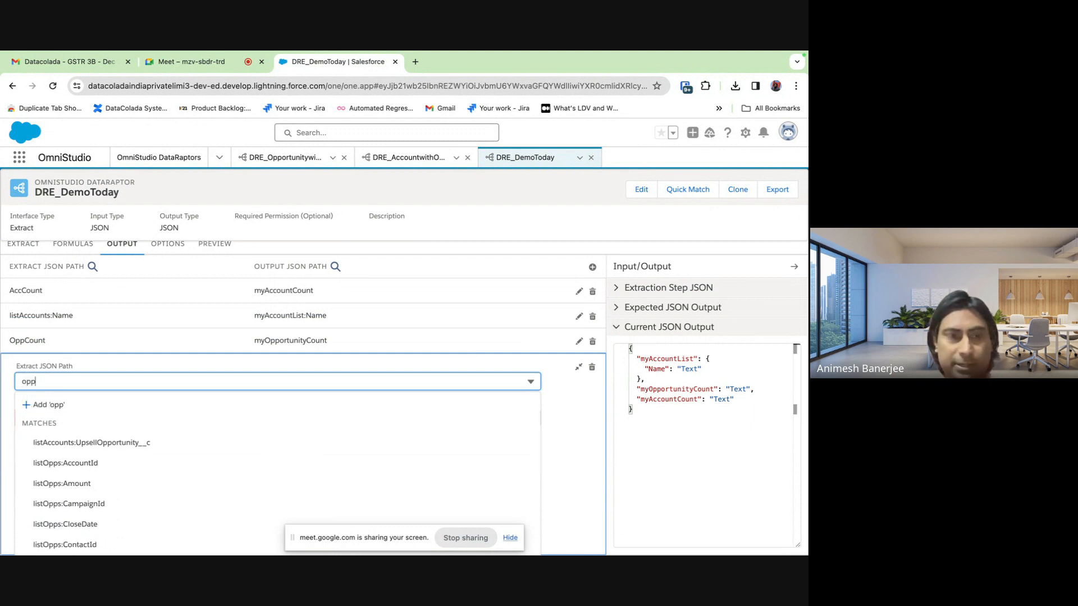
scroll(116, 471, down, 1)
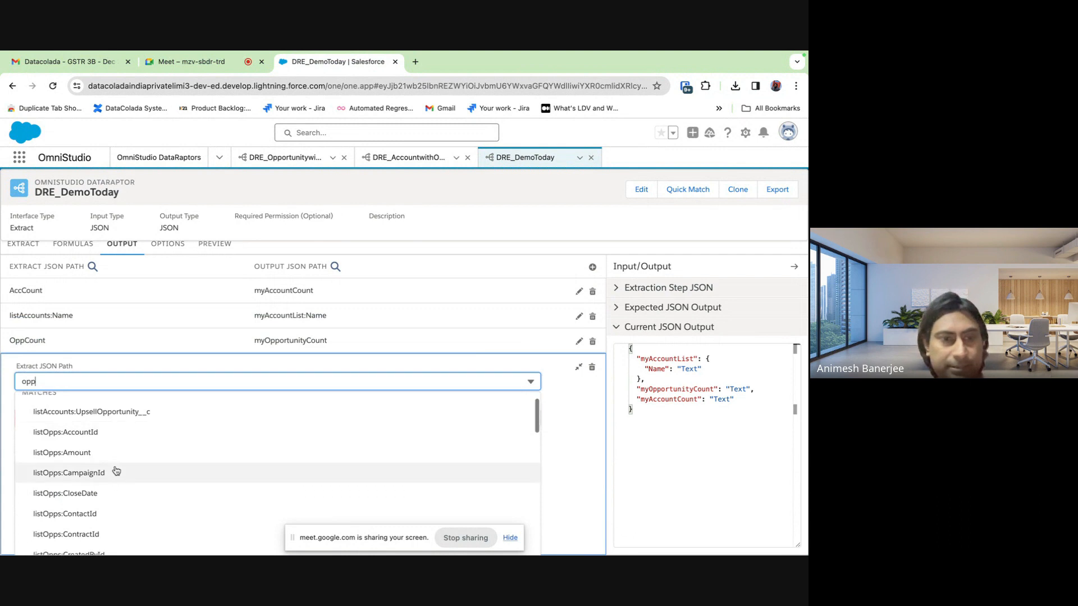
scroll(117, 470, down, 4)
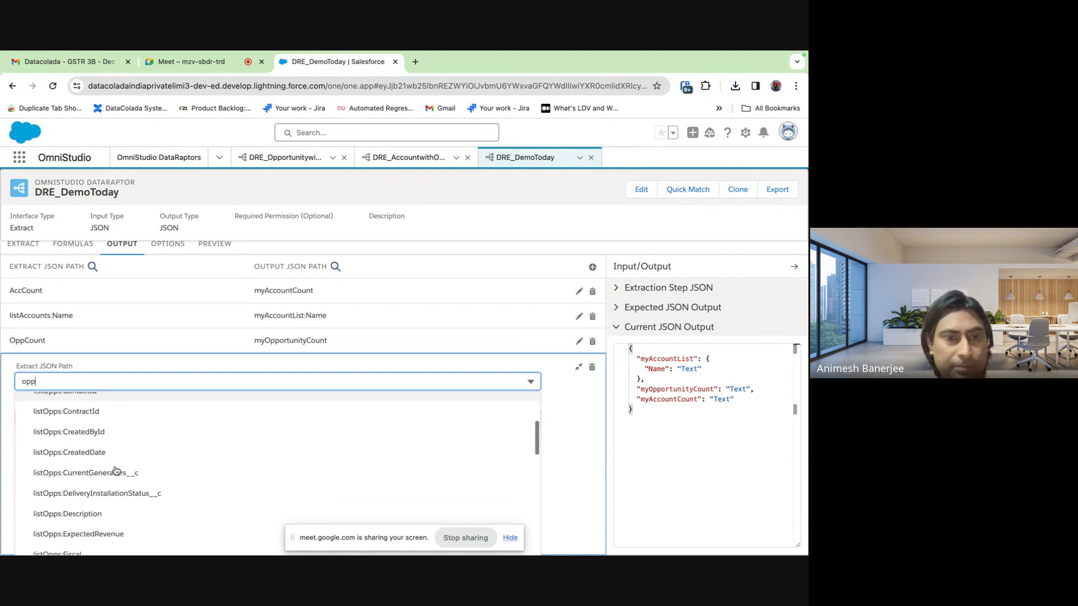
scroll(117, 471, down, 3)
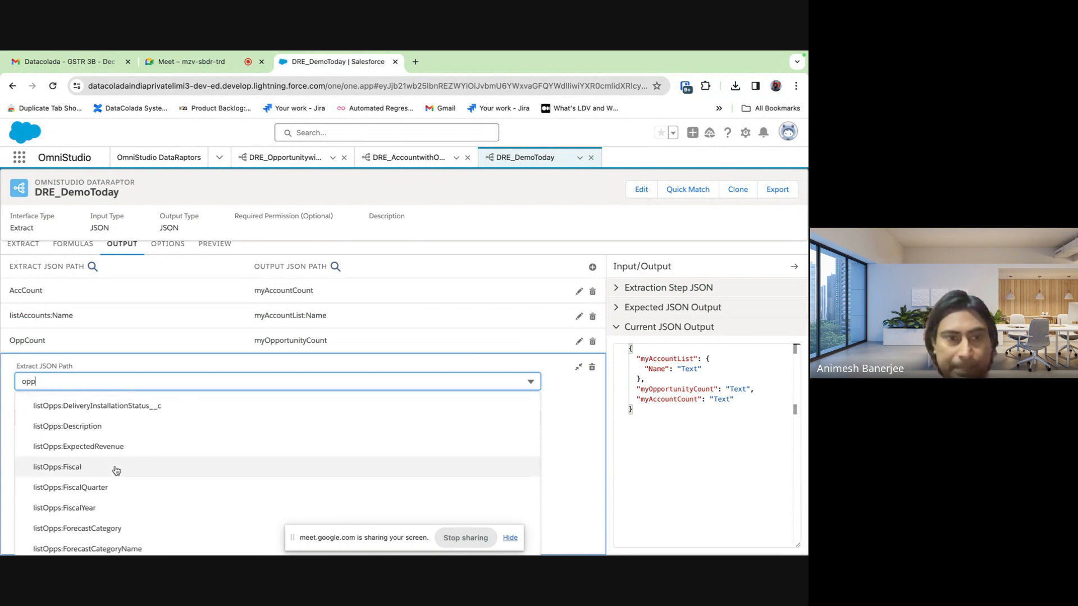
key(BackSpace)
key(BackSpace)
key(BackSpace)
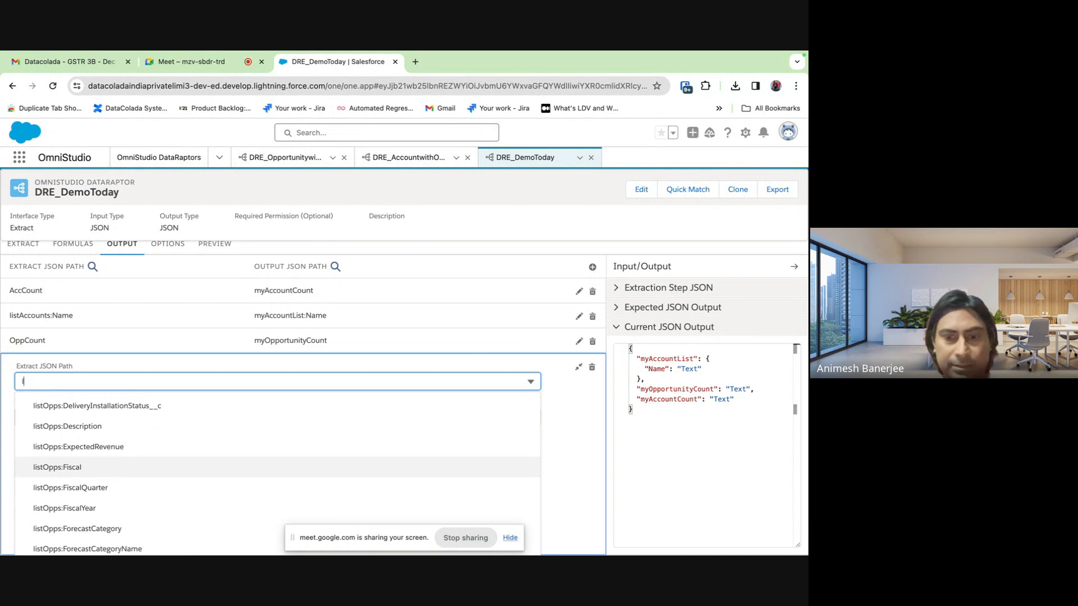
Set the Extract JSON Path of the new, empty output mapping to listOpps:Name
text(listOpp)
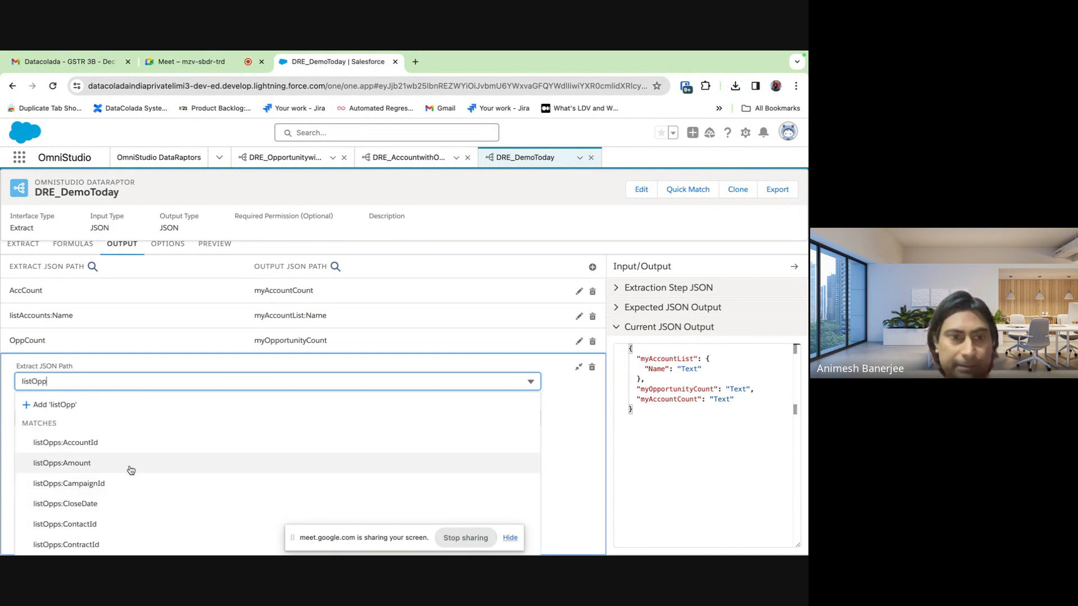
scroll(131, 470, down, 2)
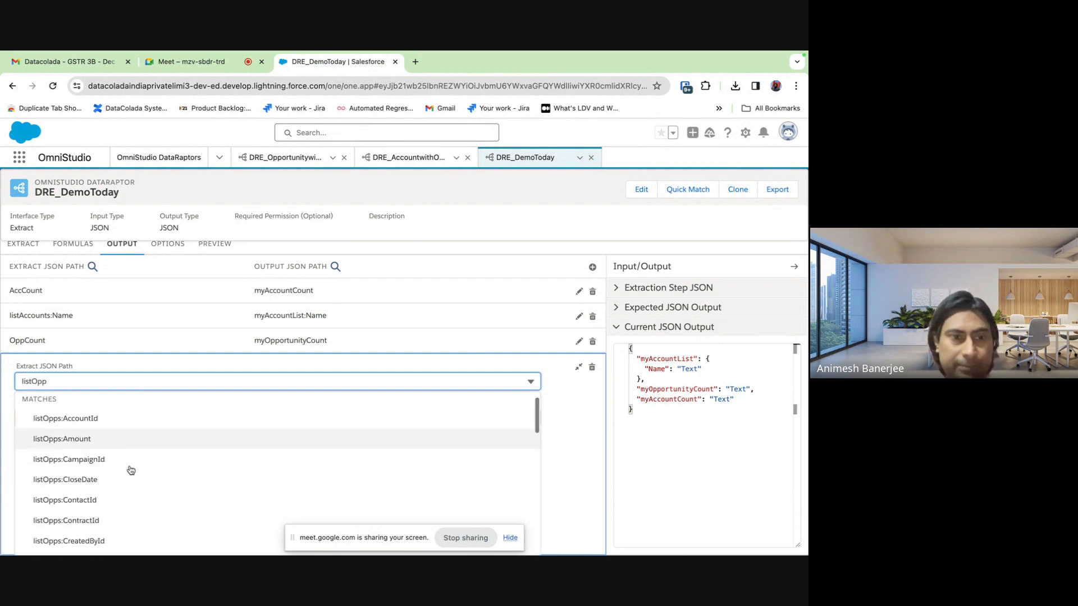
text(pp)
scroll(131, 470, down, 2)
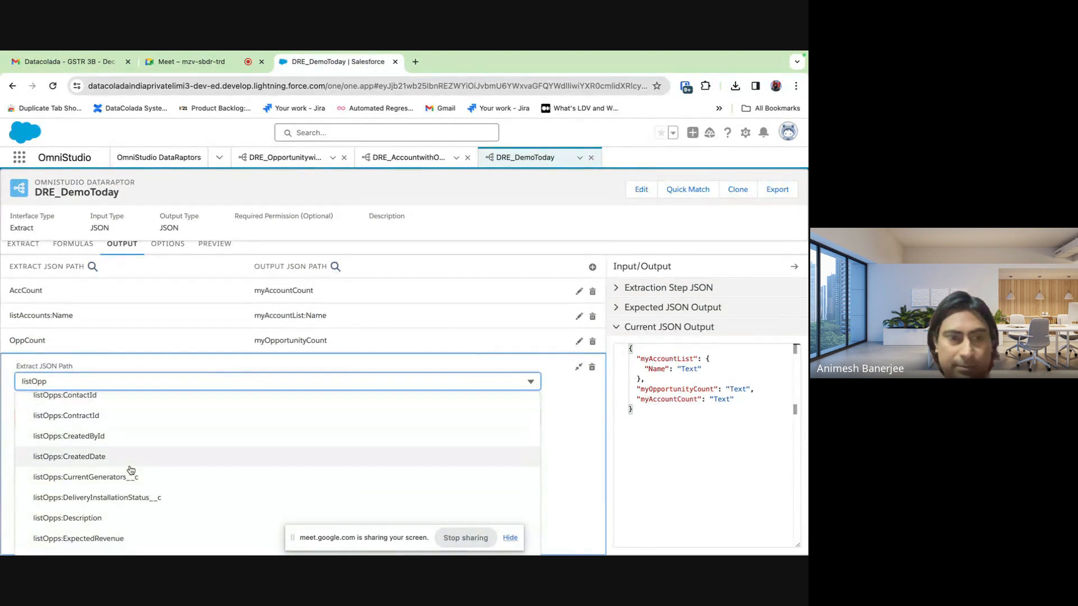
text(s:Nam)
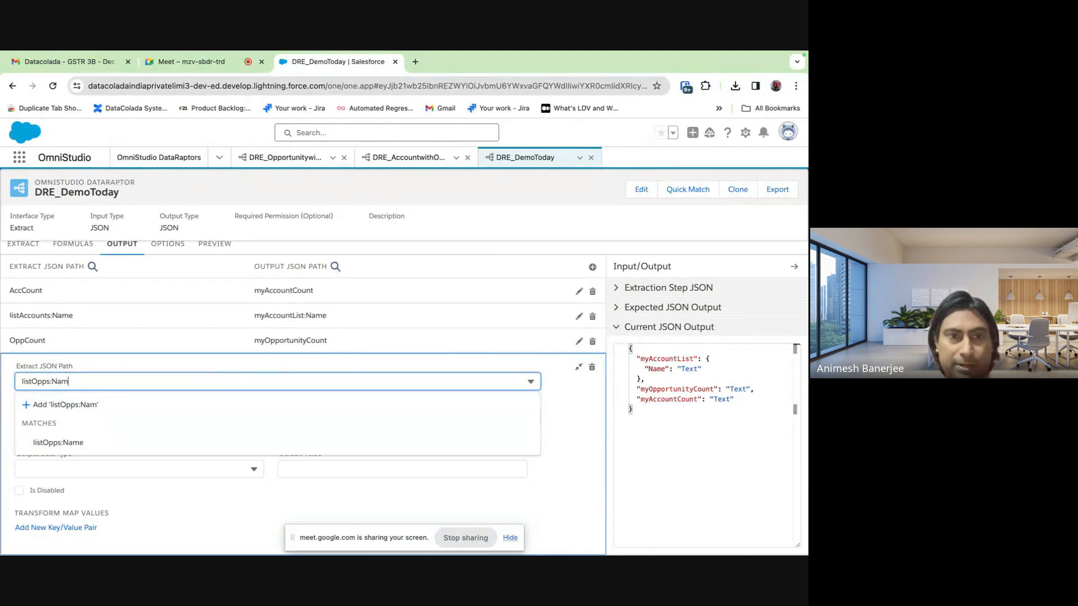
click(56, 443)
Set the Output JSON Path of the listOpps:Name mapping to myOpportunityList:Name and collapse the mapping
click(73, 391)
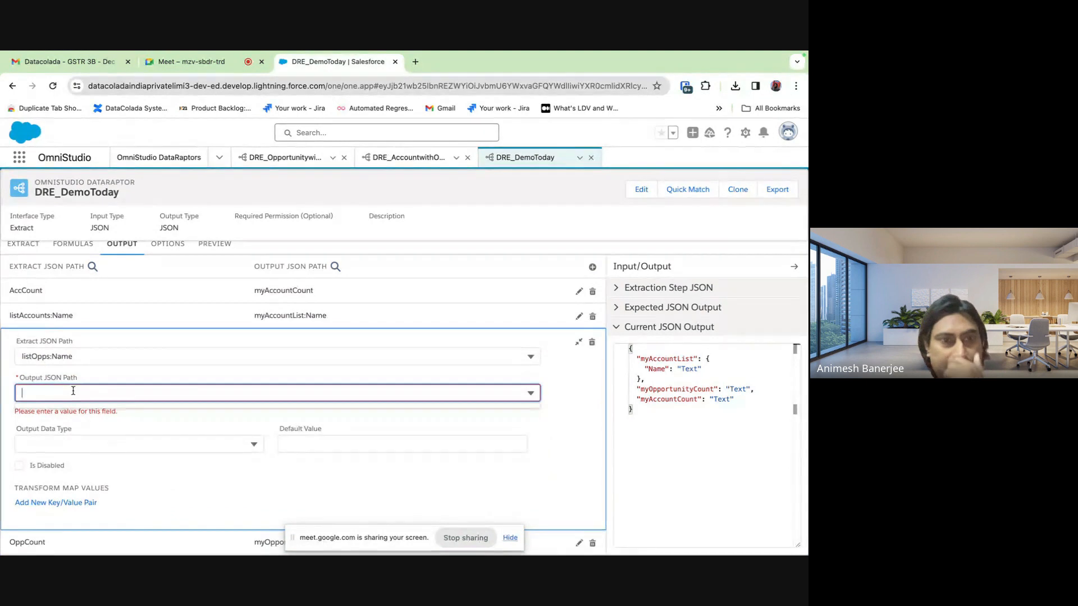
text(my)
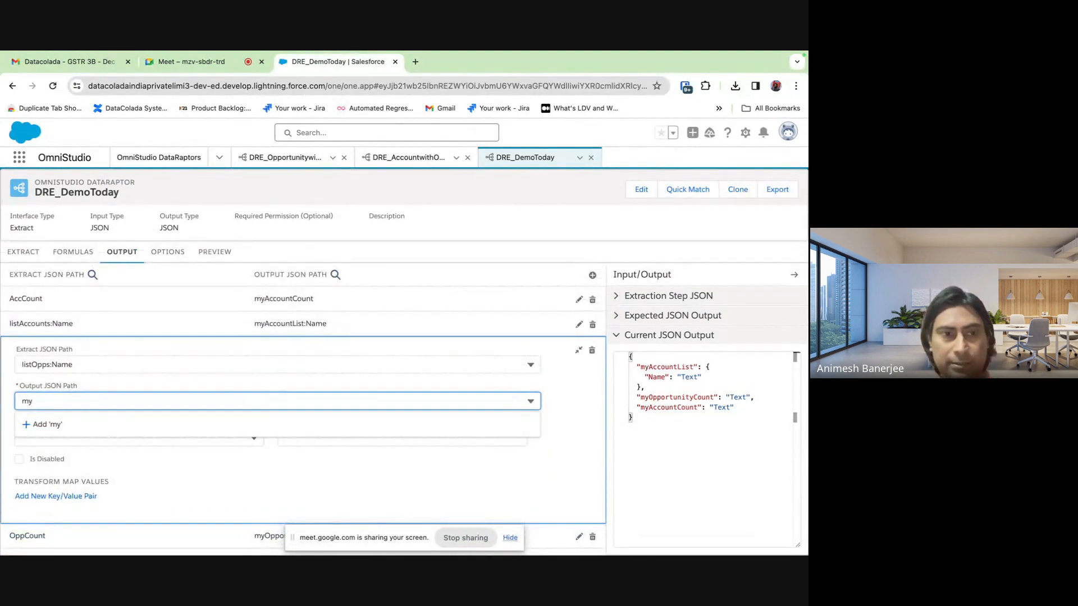
text(OpportunityList)
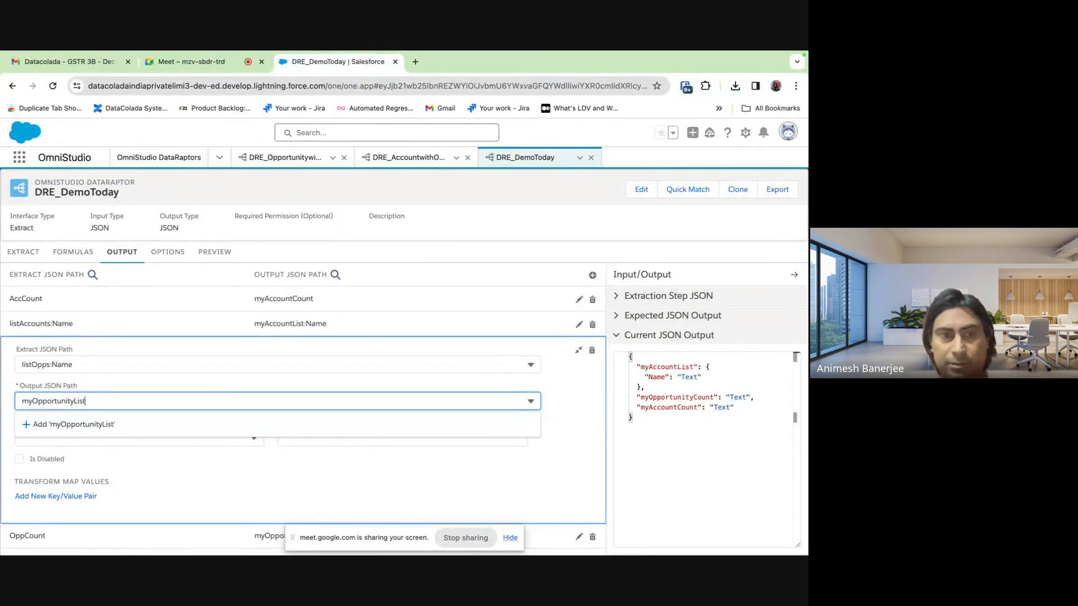
text(:)
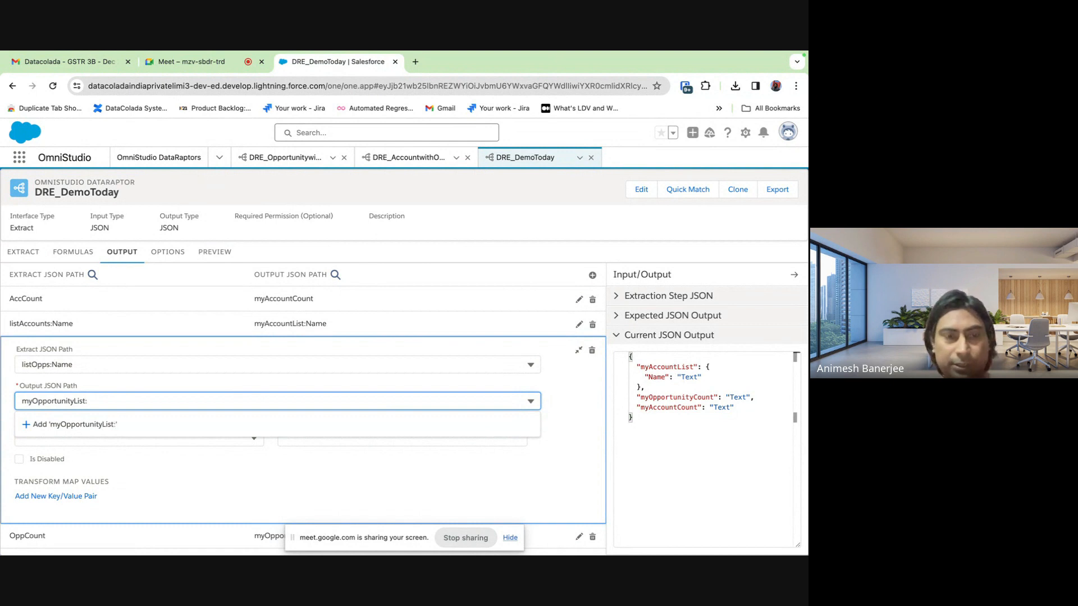
text(Nam)
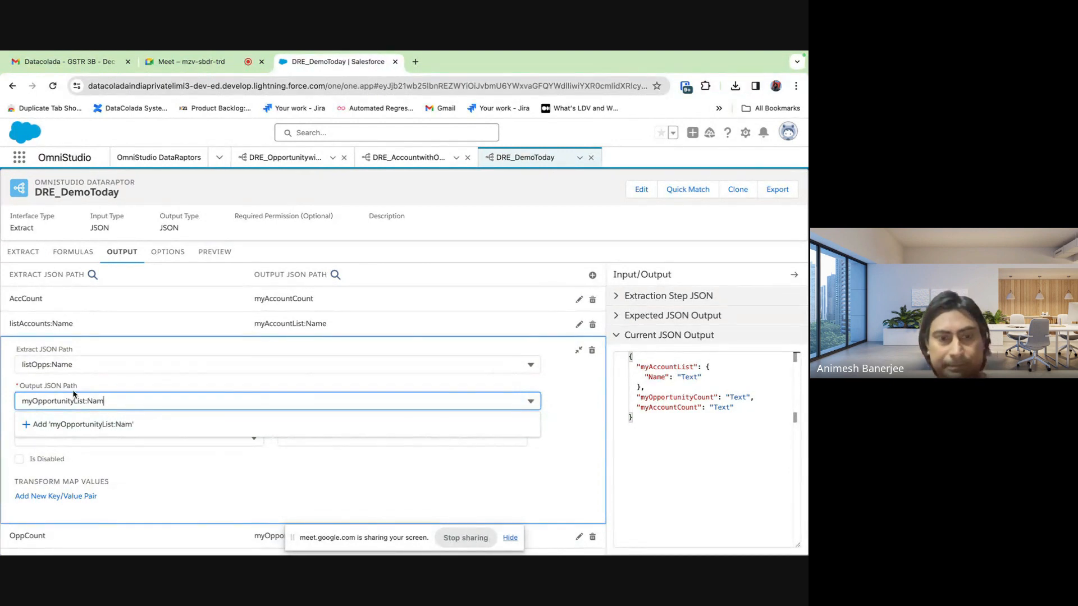
text(e)
click(579, 350)
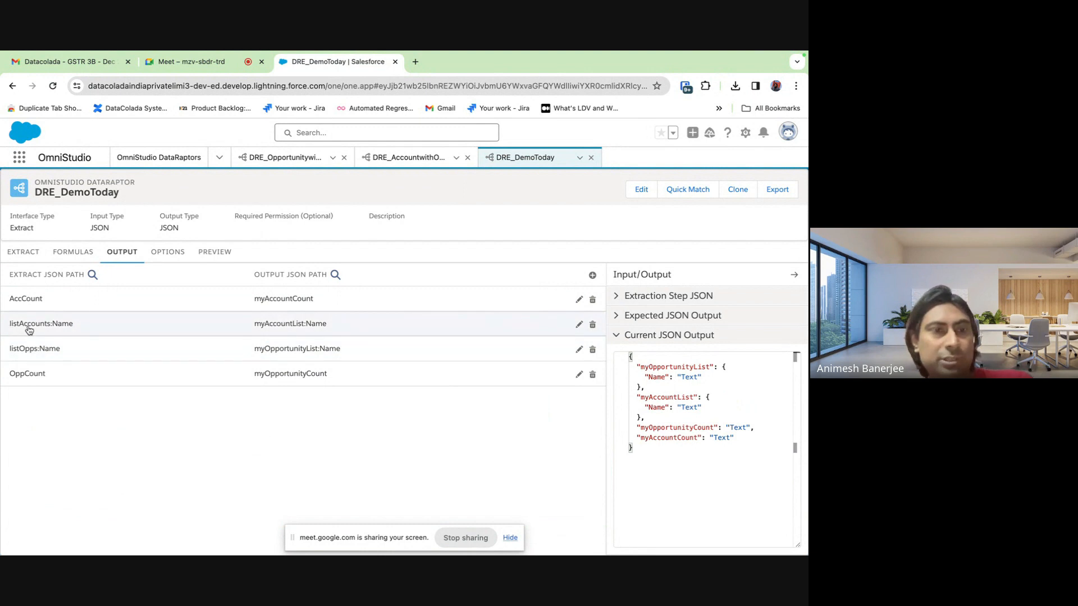
Add a fifth output mapping with the Extract JSON Path listAccounts:Active__c
click(592, 275)
click(38, 403)
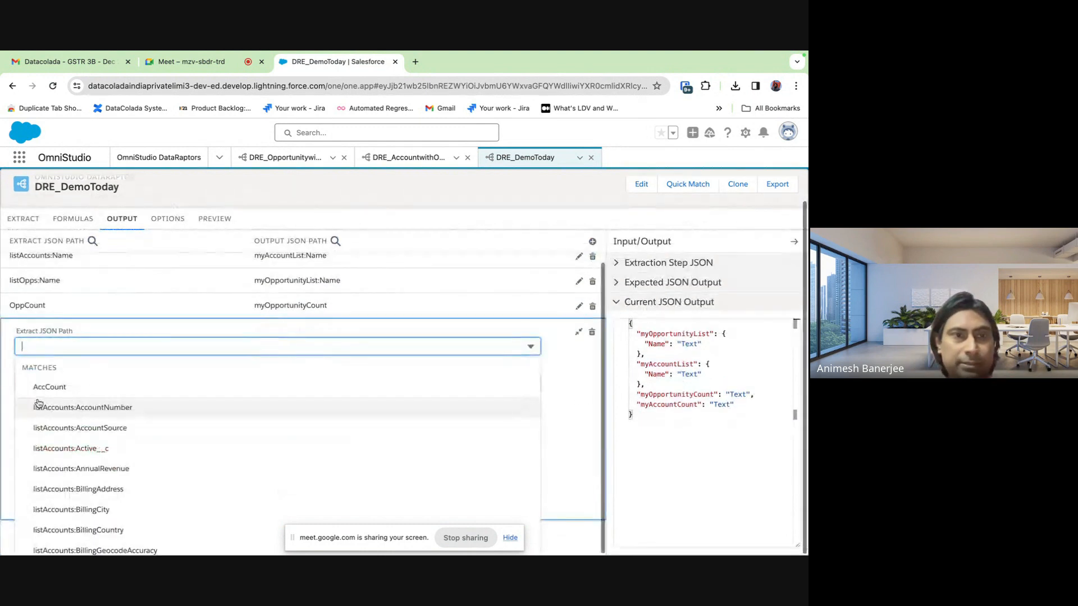
text(list)
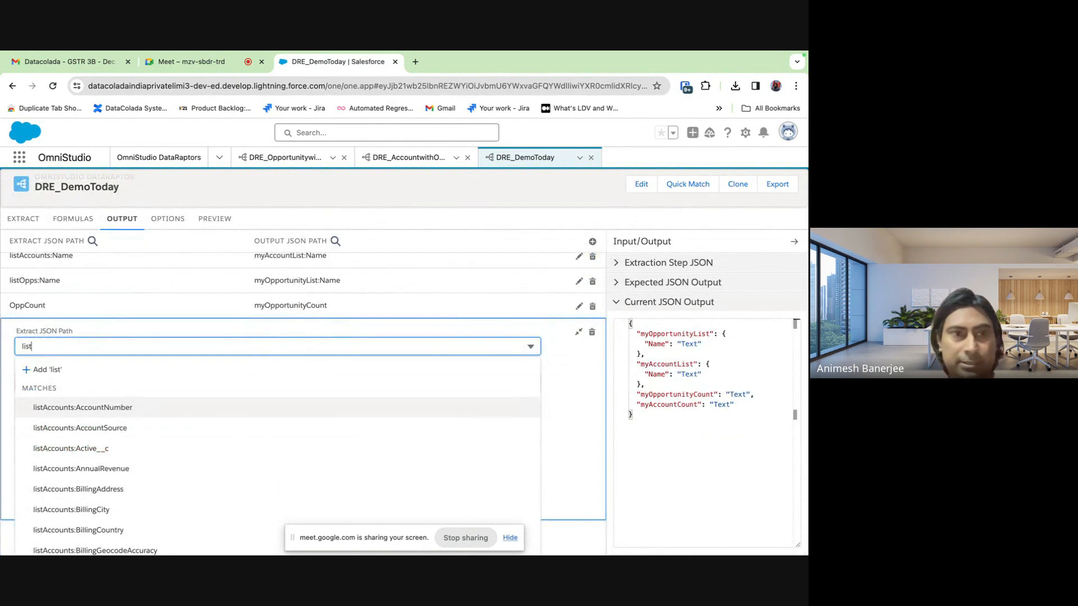
text(Accounts)
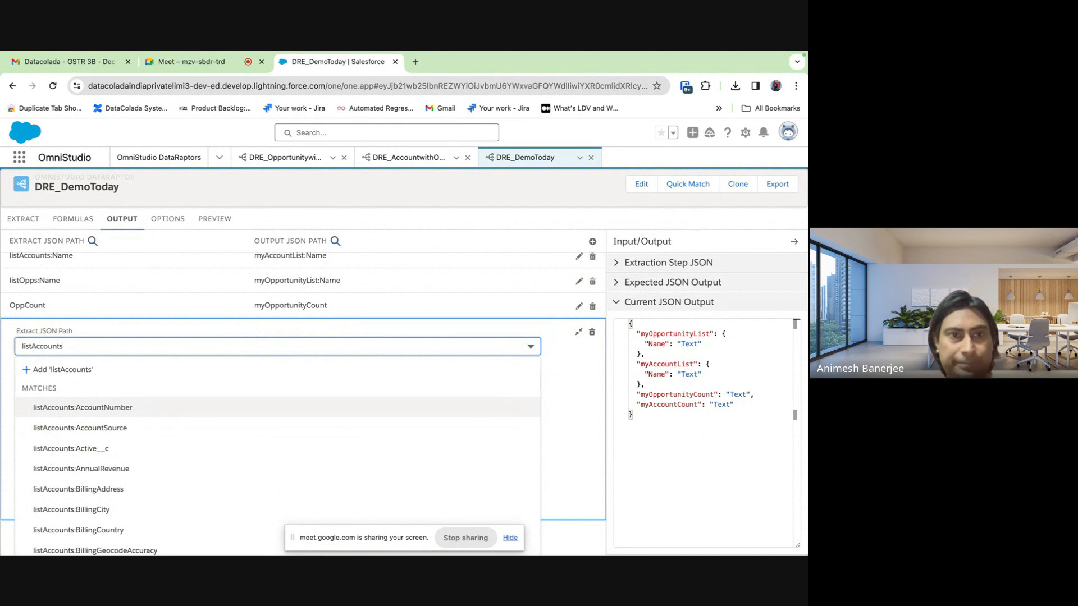
text(:Amy)
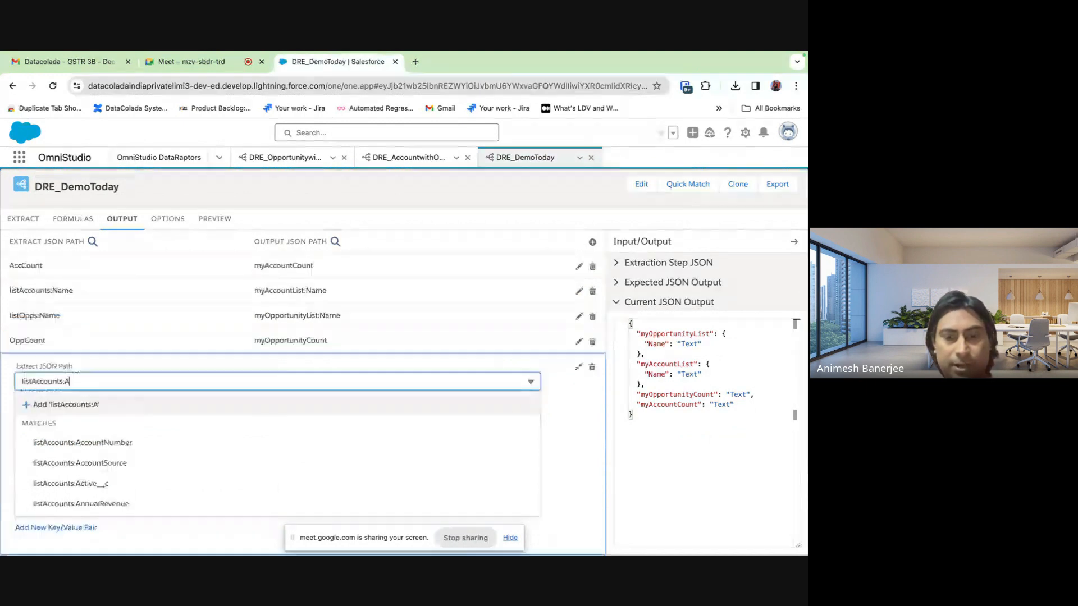
key(BackSpace)
key(BackSpace)
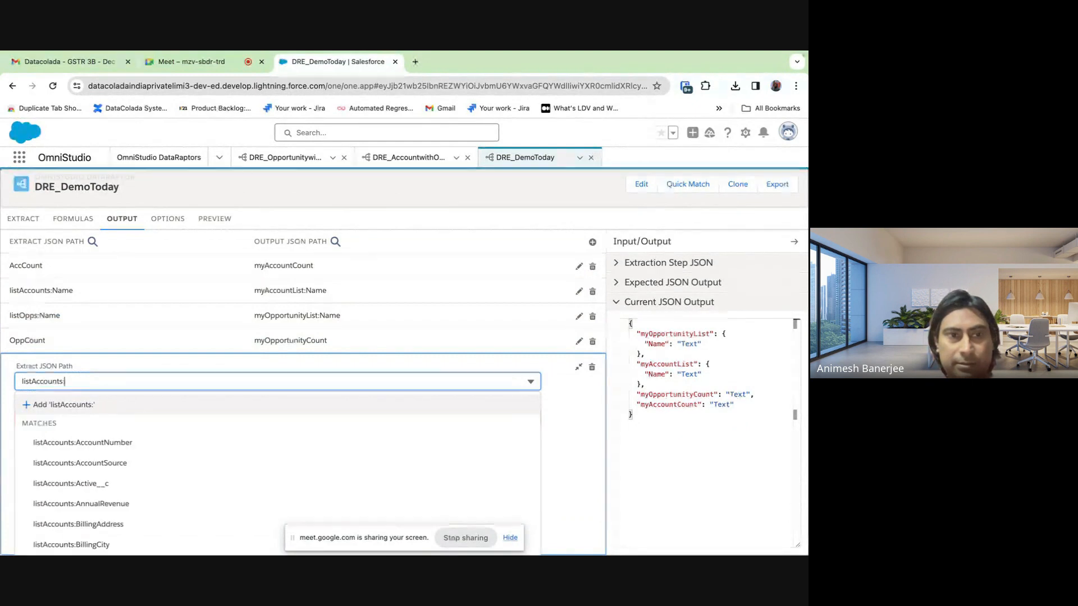
click(71, 483)
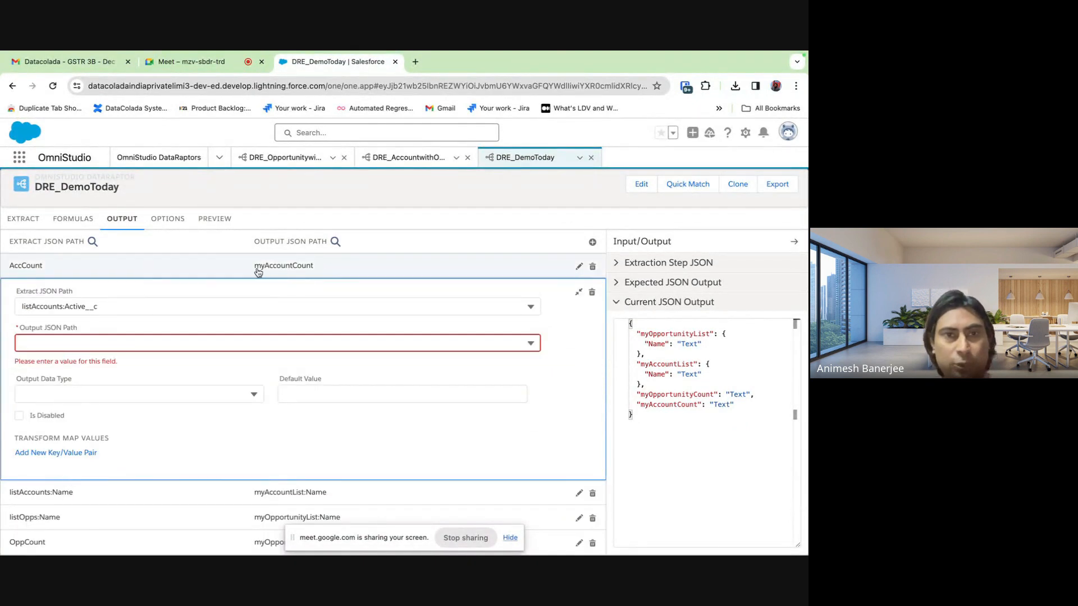
Set the Output JSON Path of the listAccounts:Active__c mapping to myAccountList:Active, collapse the mapping and highlight the myAccountList fields in the current JSON output
click(88, 343)
text(my)
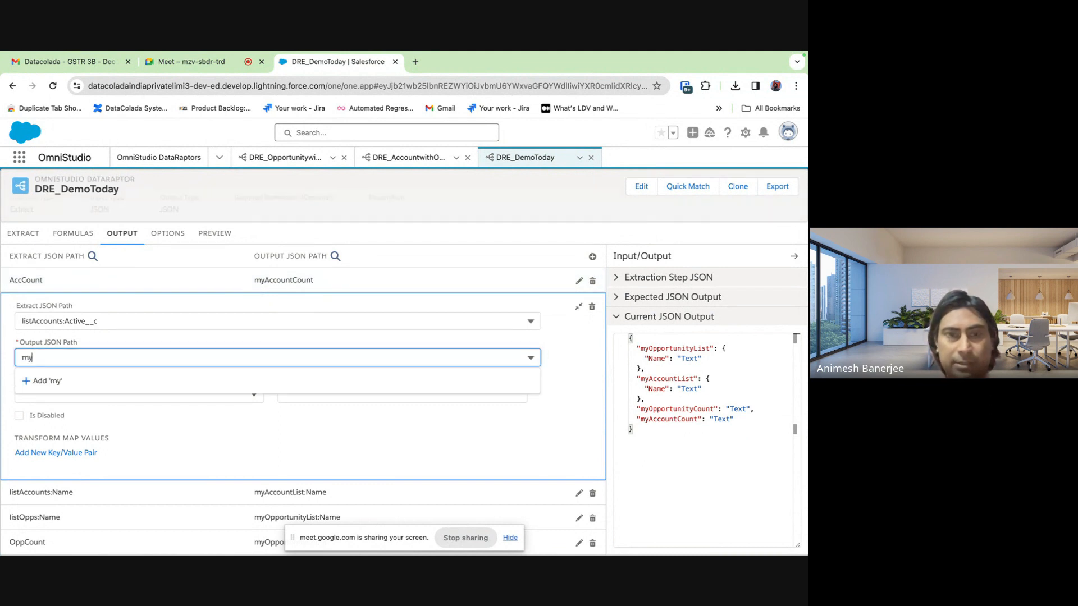
text(Accou)
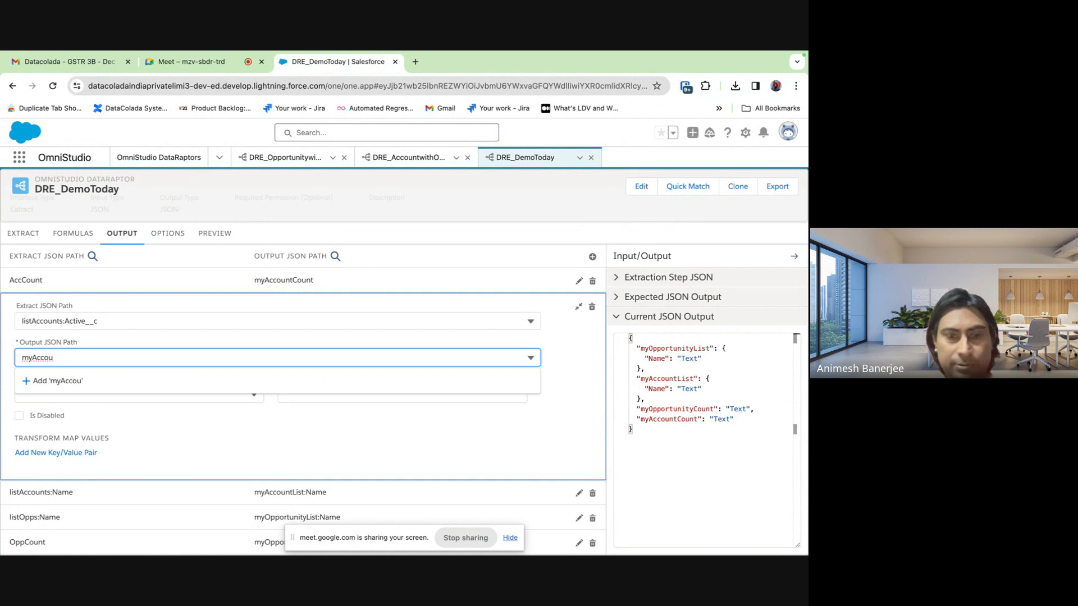
text(ntL)
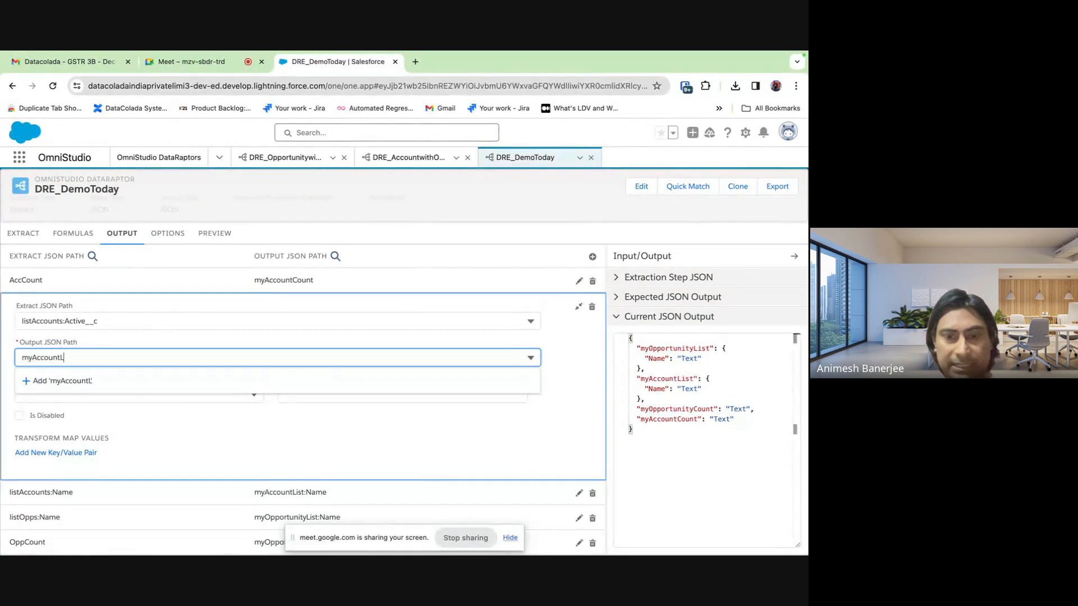
text(ist:)
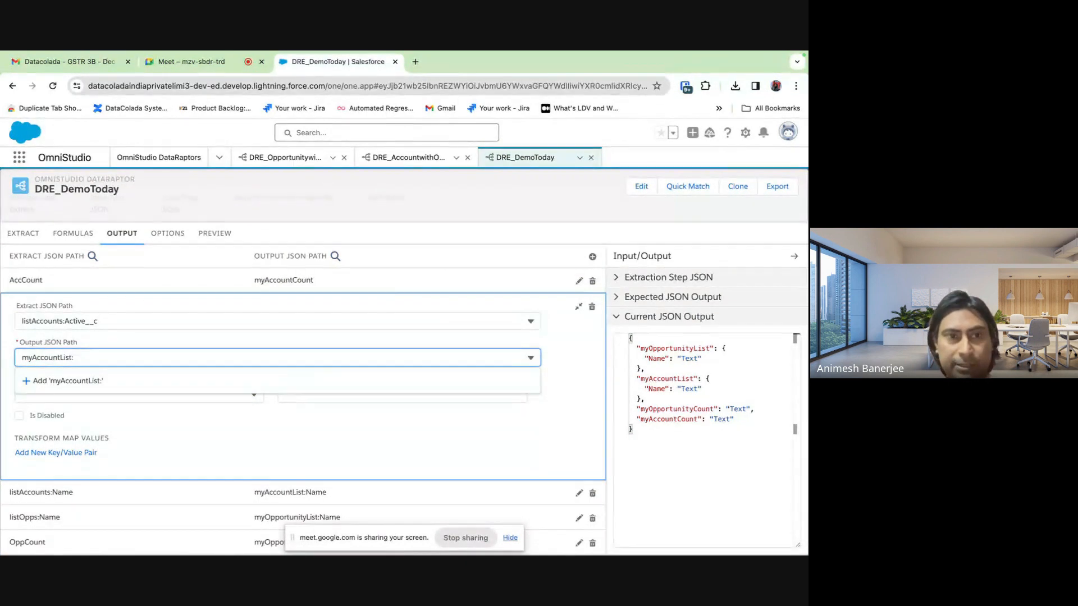
text(Active)
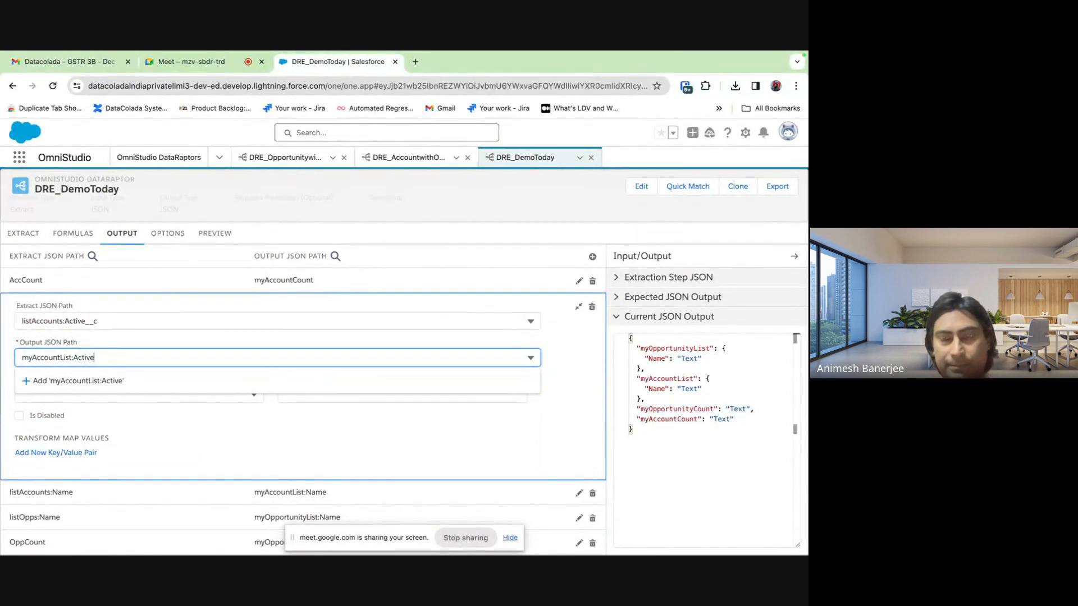
click(579, 307)
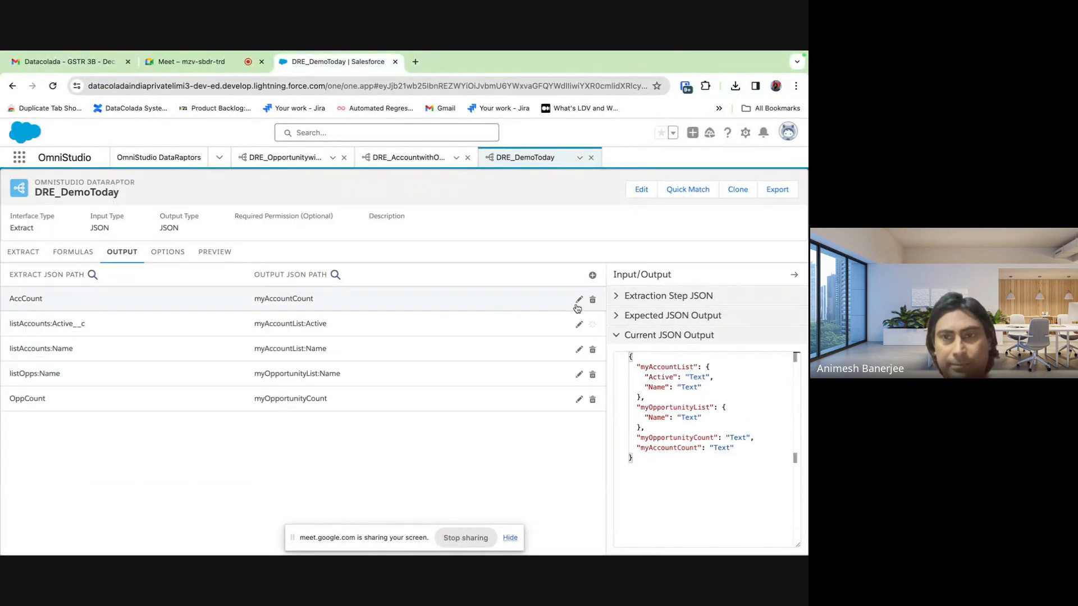
drag(647, 378, 703, 387)
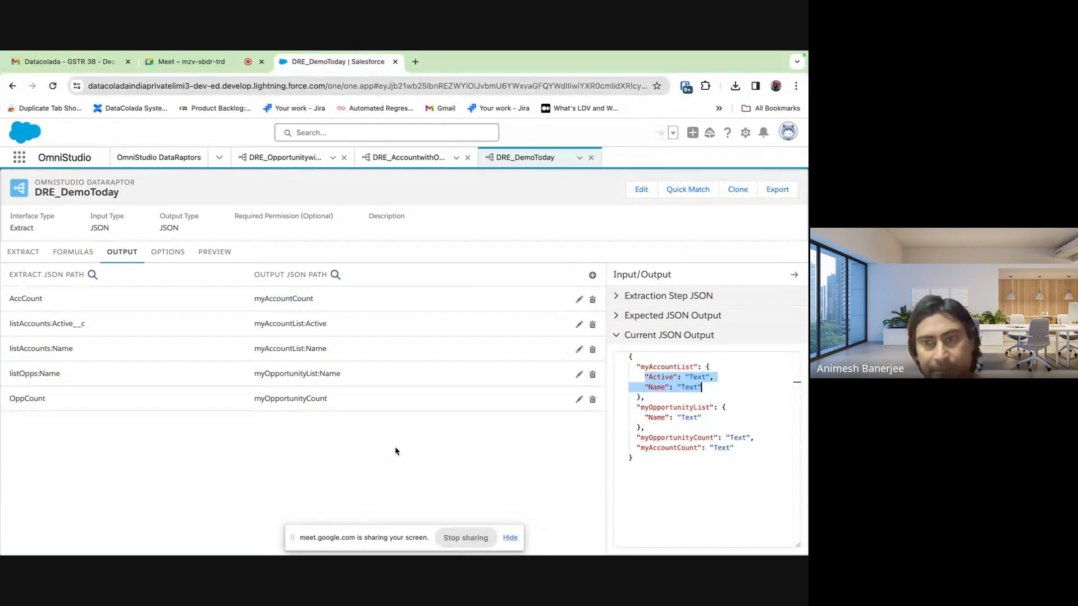
Add a sixth output mapping with the Extract JSON Path listOpps:StageName
click(592, 275)
click(83, 396)
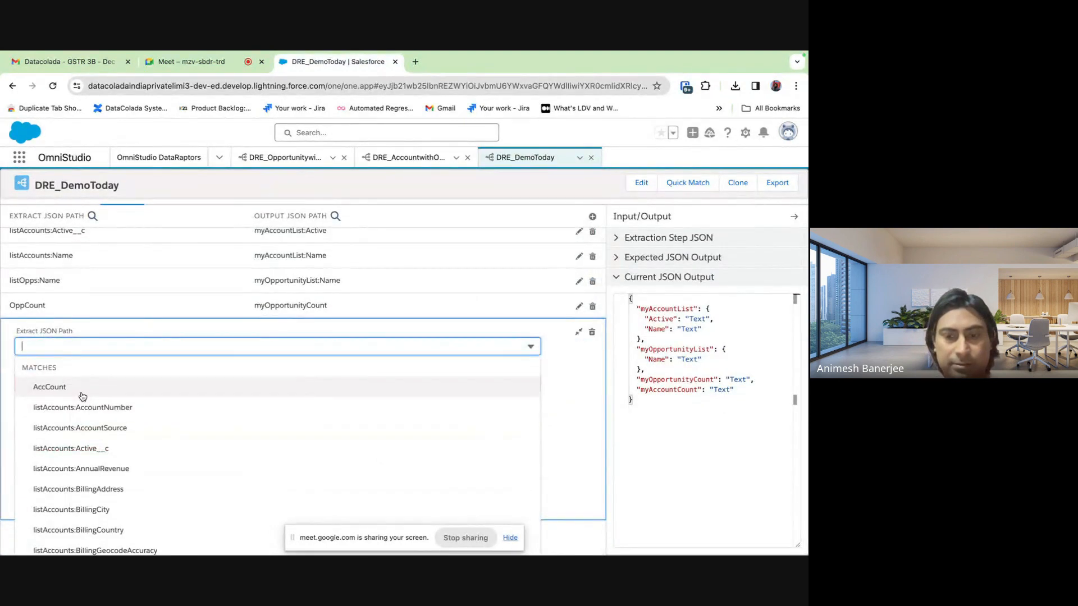
text(list)
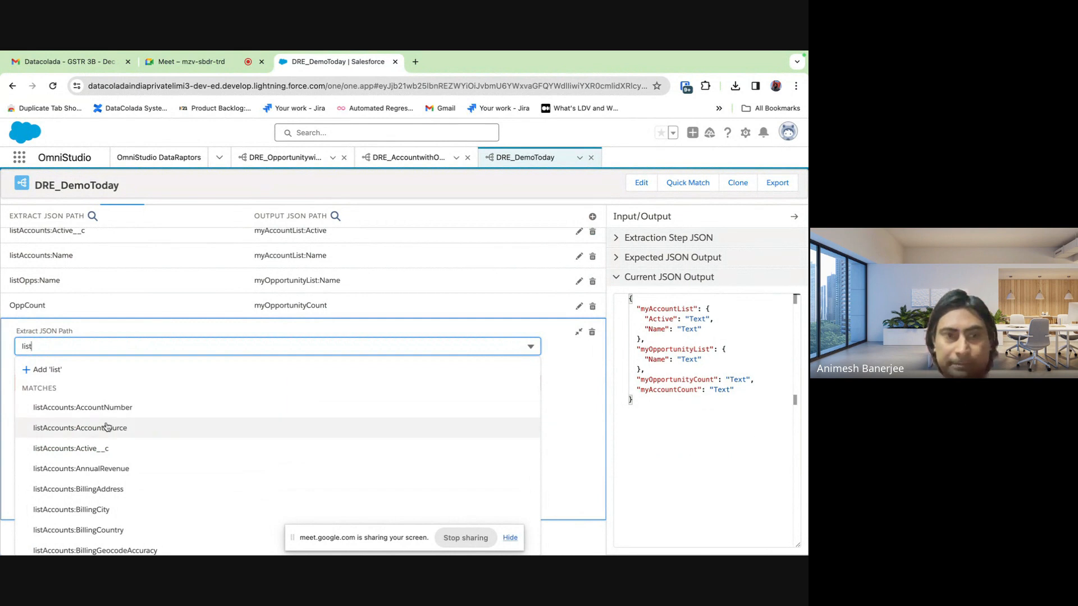
text(Opp)
scroll(137, 490, down, 3)
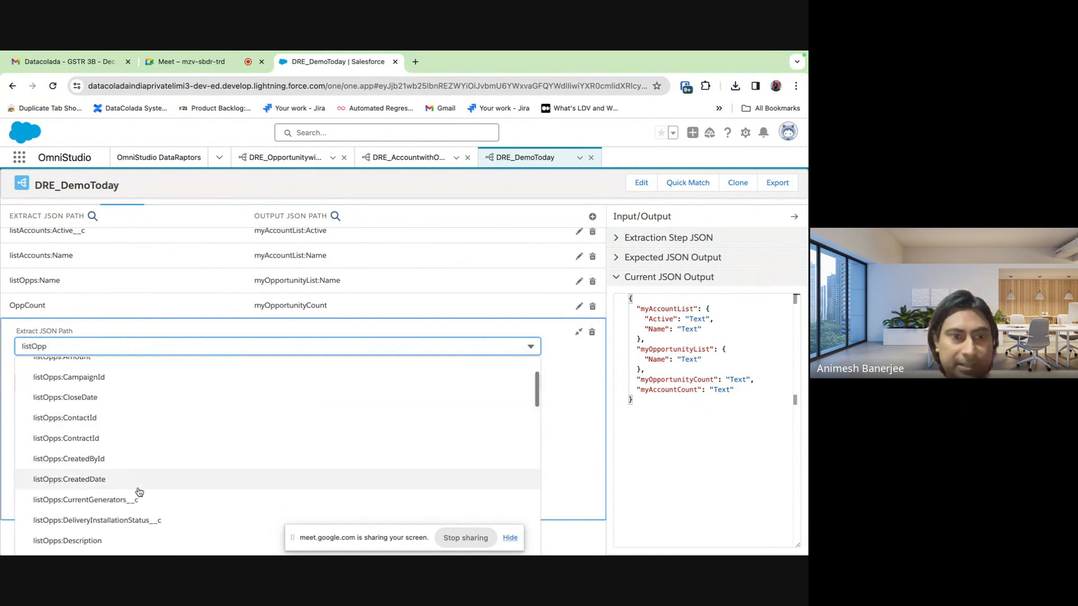
scroll(140, 492, down, 5)
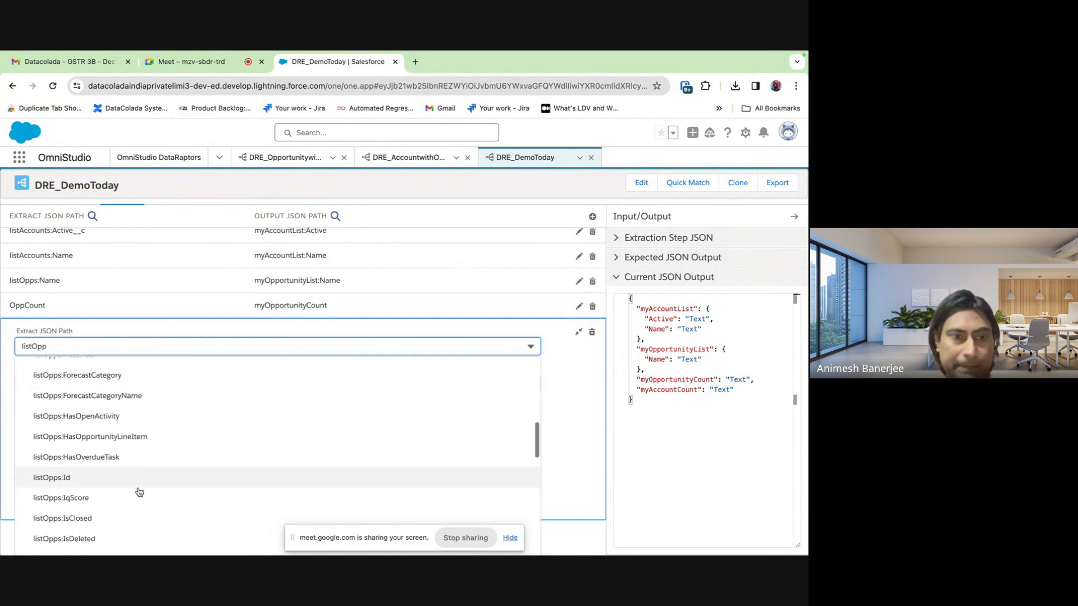
scroll(139, 492, down, 5)
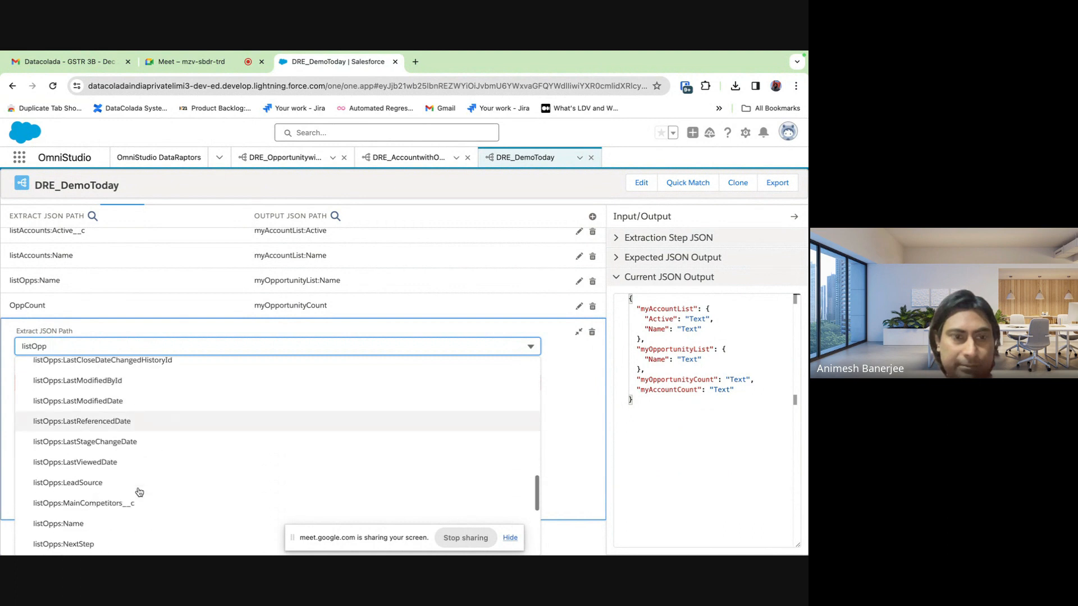
scroll(139, 492, down, 4)
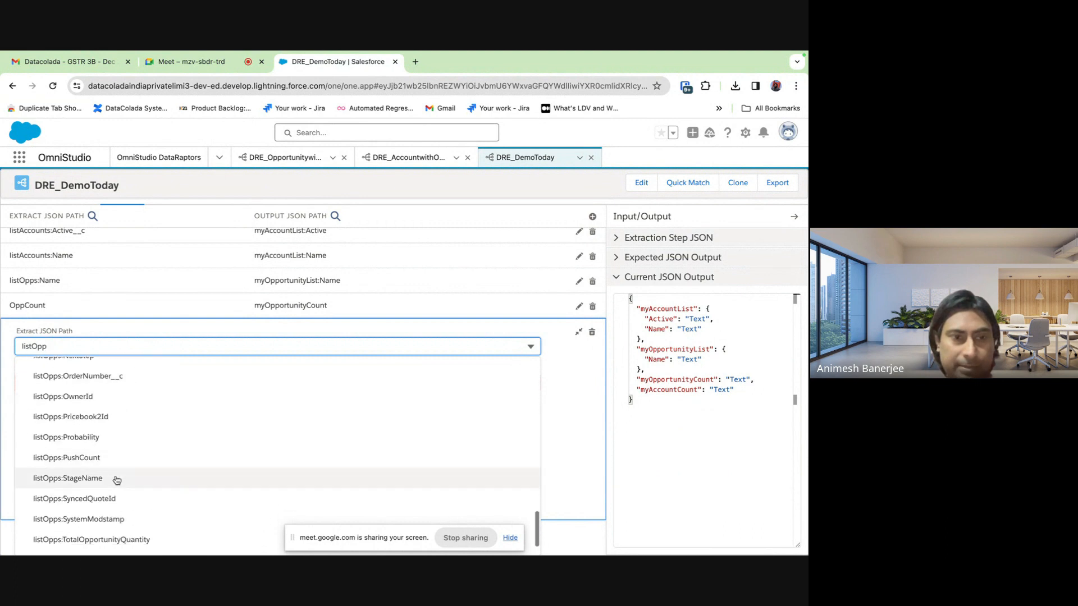
click(117, 480)
Set the Output JSON Path of the listOpps:StageName mapping to myOpportunityList:StageName and collapse the mapping
click(79, 394)
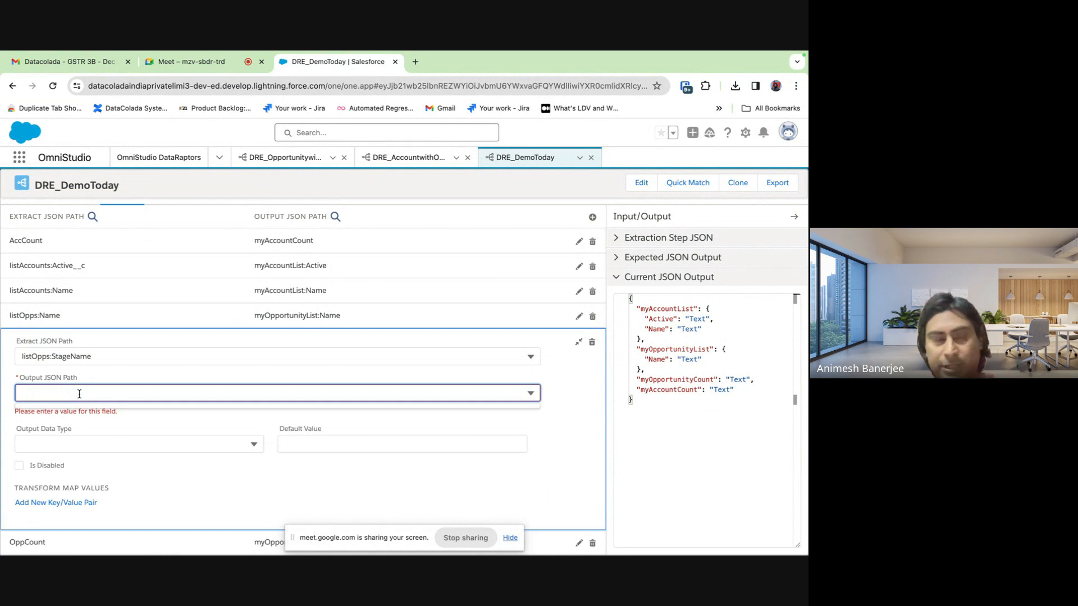
text(my)
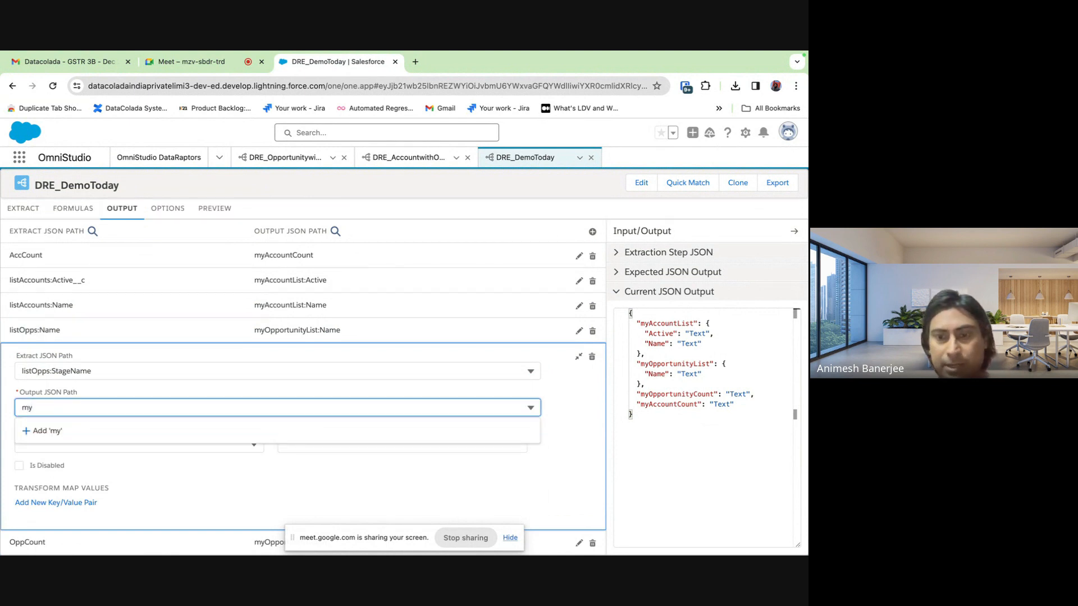
text(Opport)
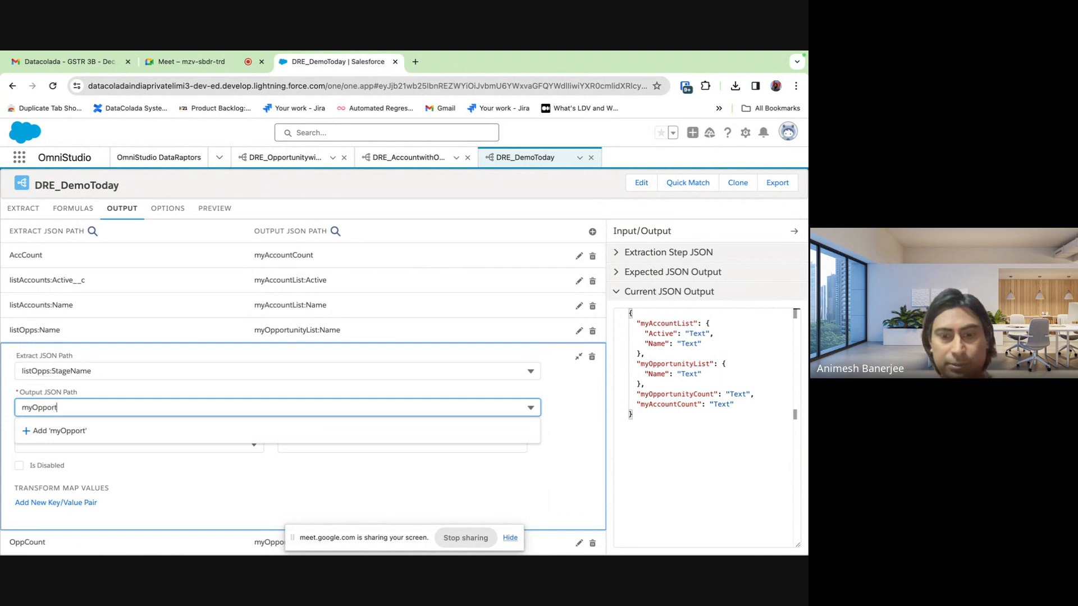
text(unityList:)
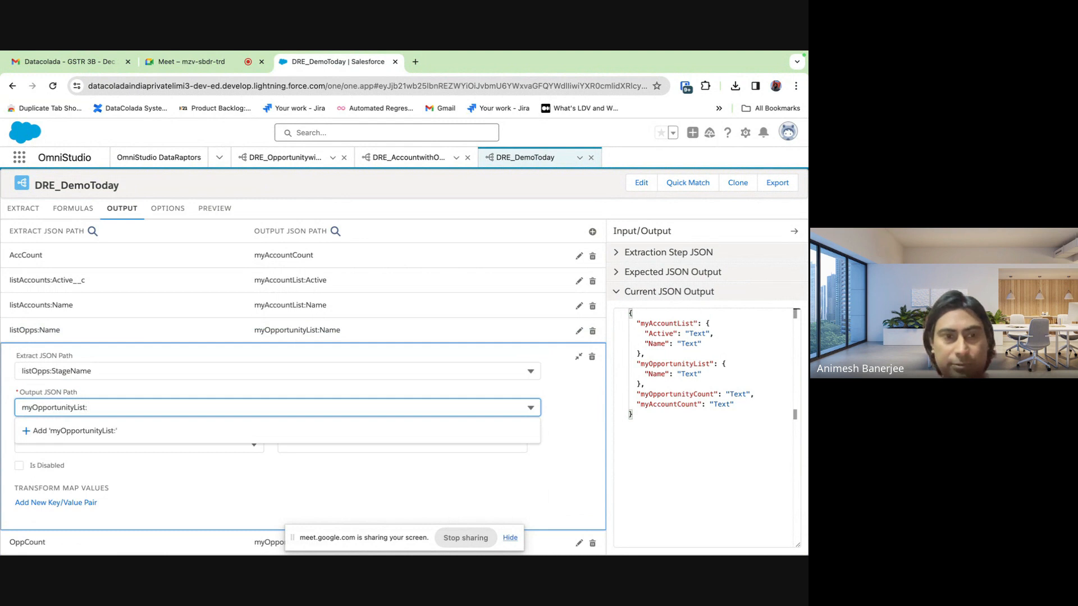
text(Stage)
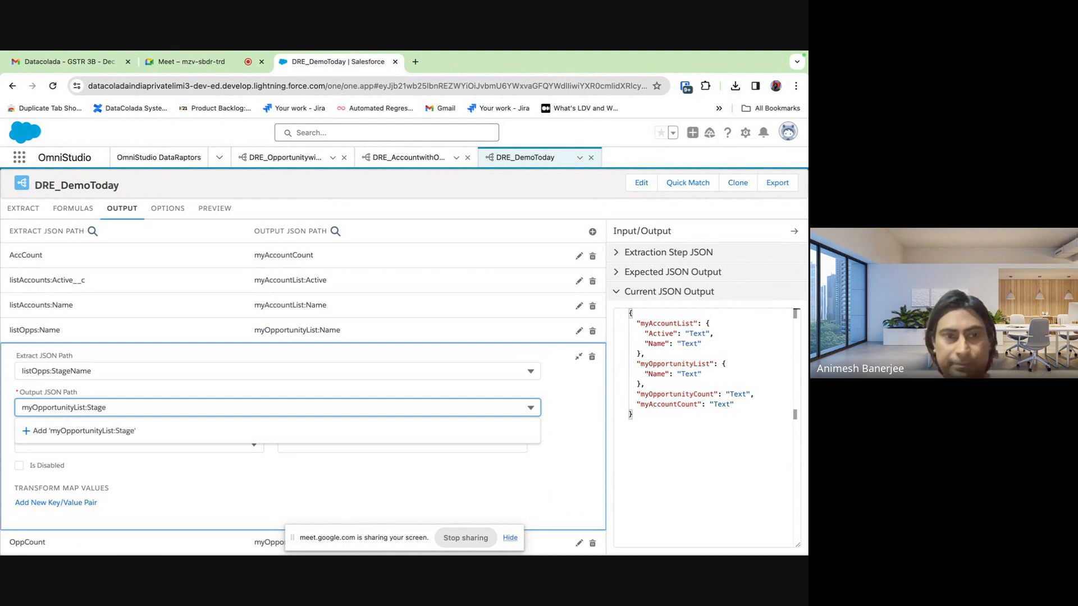
text(Name)
key(Return)
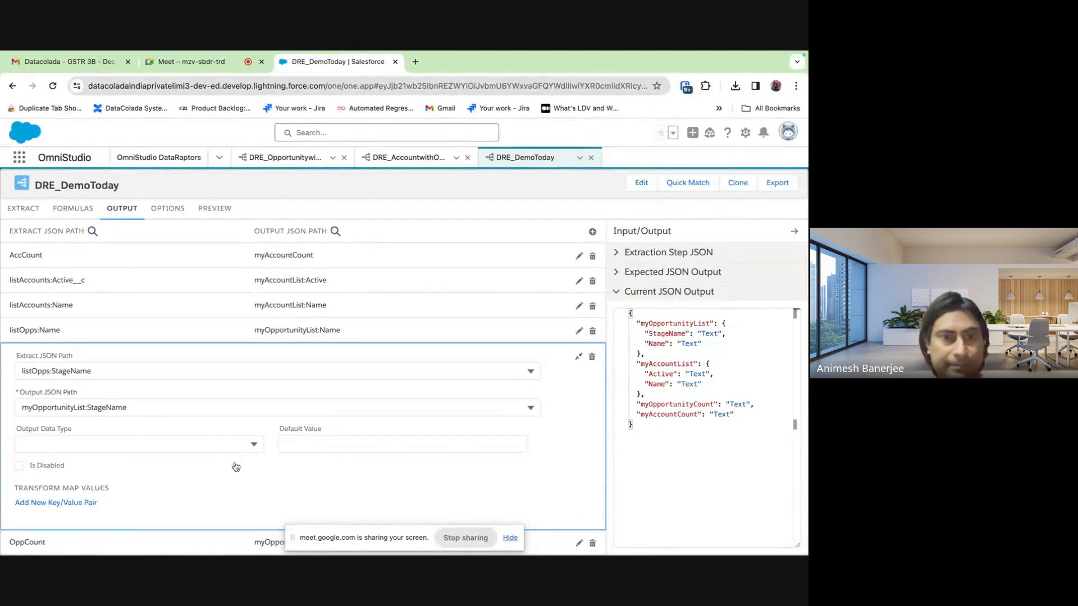
click(578, 356)
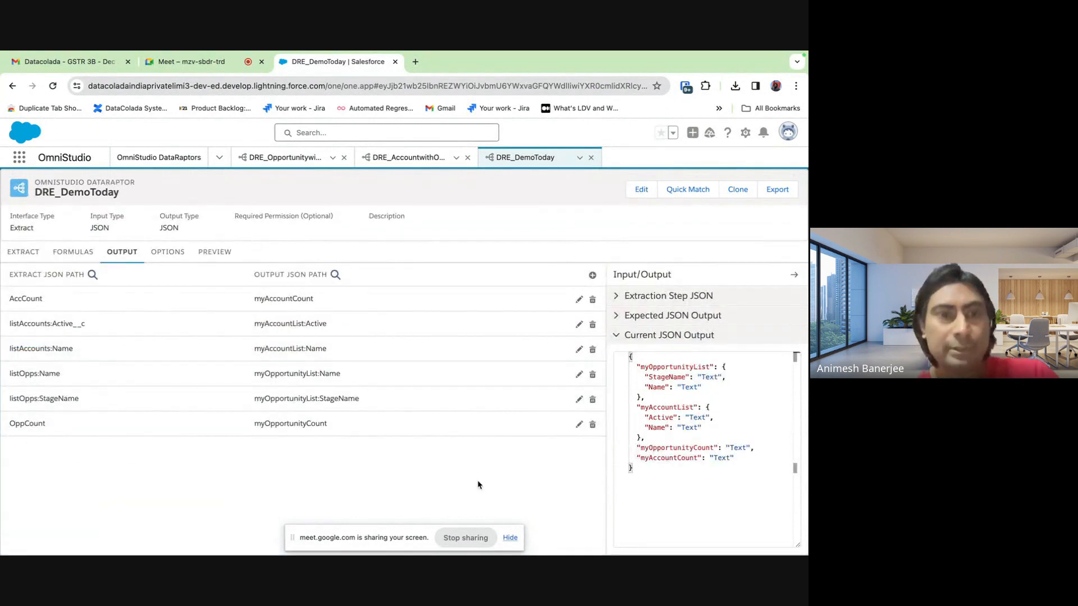
Add a preview input parameter whose key is ActiveParam, copied from the Account extract step's filter value
click(176, 261)
click(215, 257)
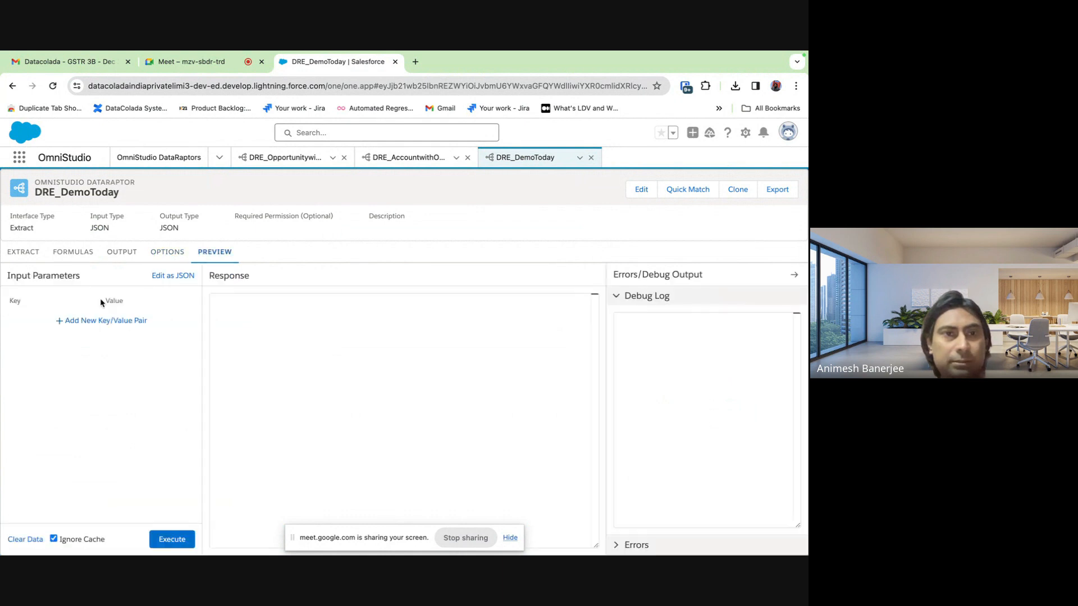
click(98, 320)
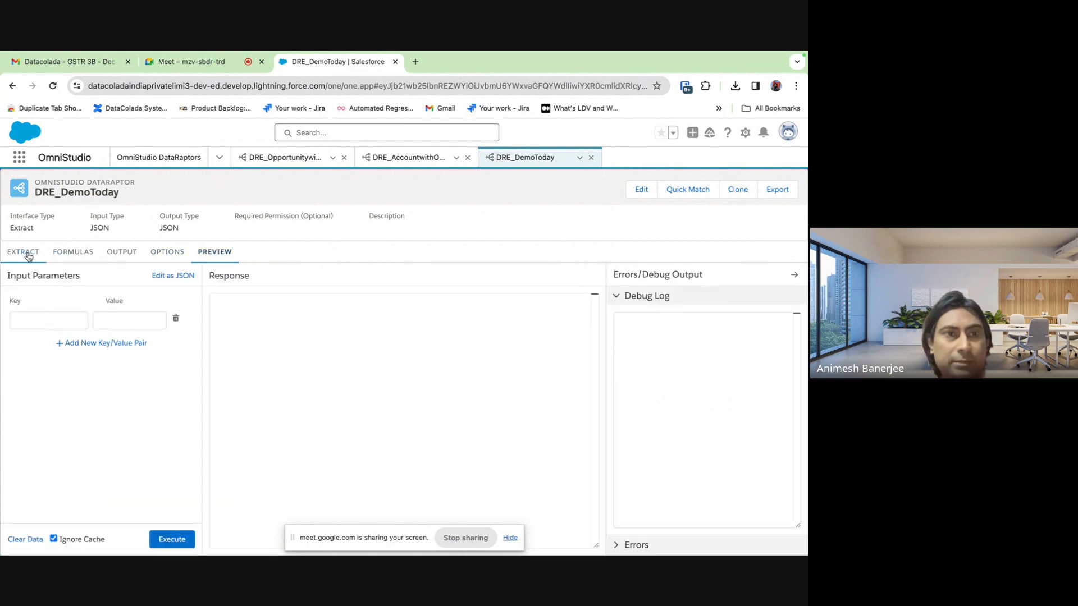
click(29, 257)
double_click(441, 326)
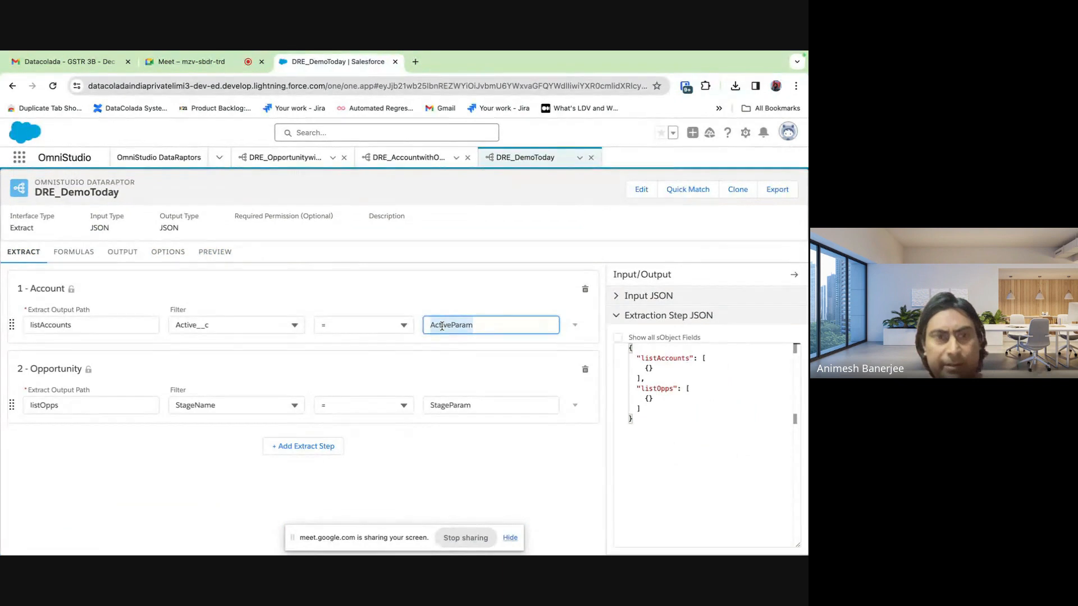
key(ctrl+c)
click(215, 251)
click(73, 319)
key(ctrl+v)
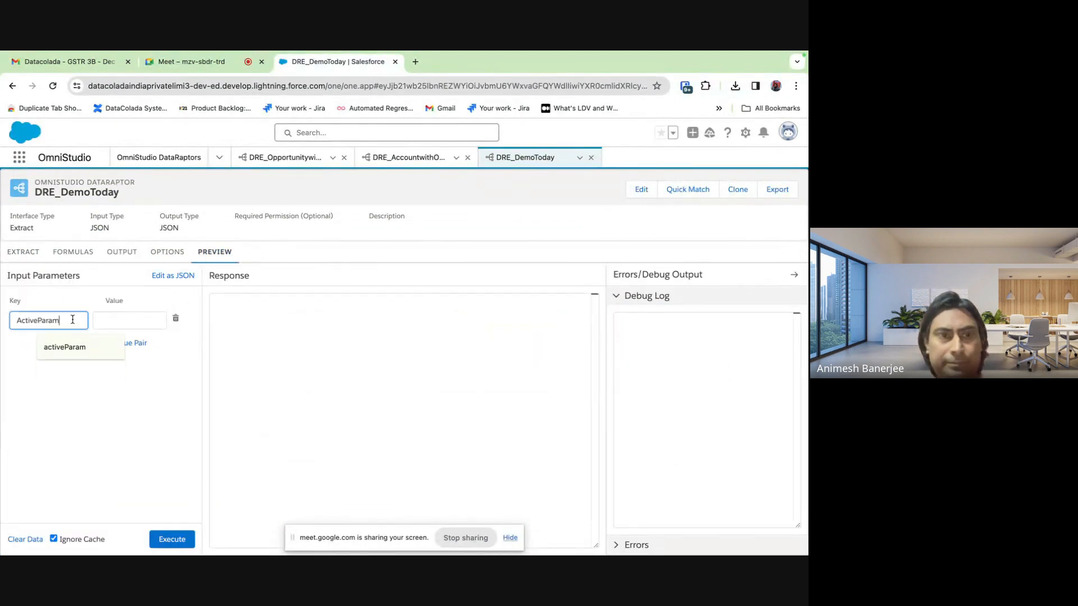
Set the value of the ActiveParam preview parameter to Yes and add a second, empty key/value pair
click(132, 323)
text("Y)
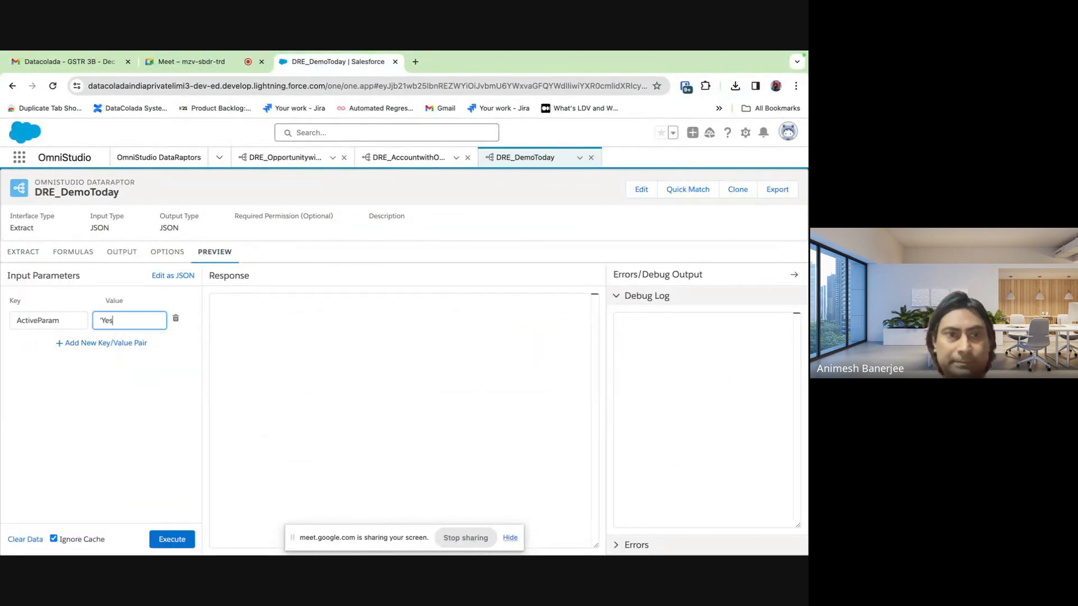
text(es)
key(BackSpace)
key(BackSpace)
key(BackSpace)
key(BackSpace)
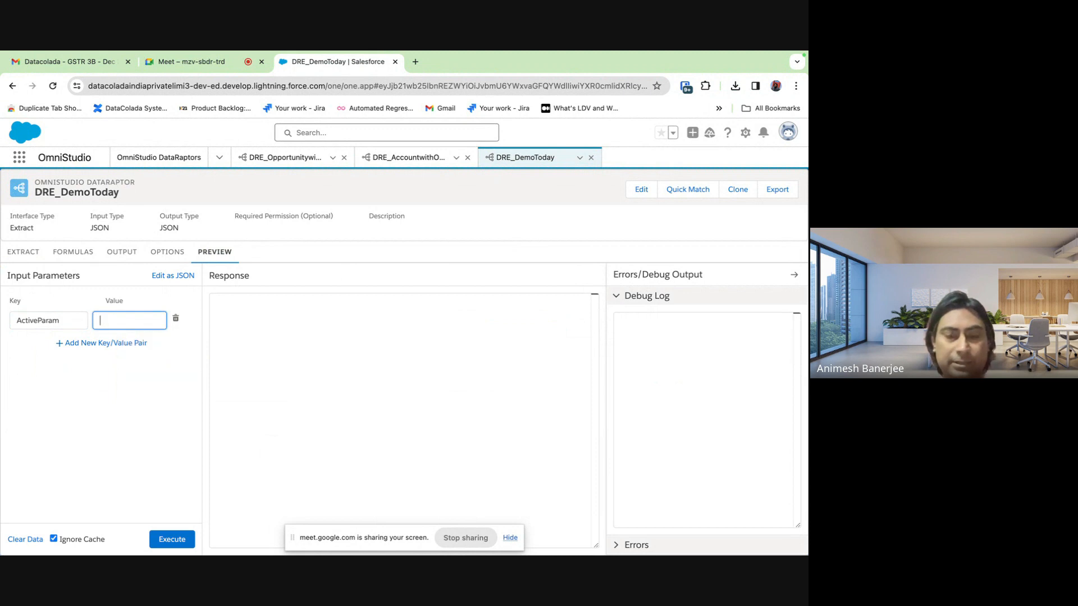
text(Yes)
click(110, 344)
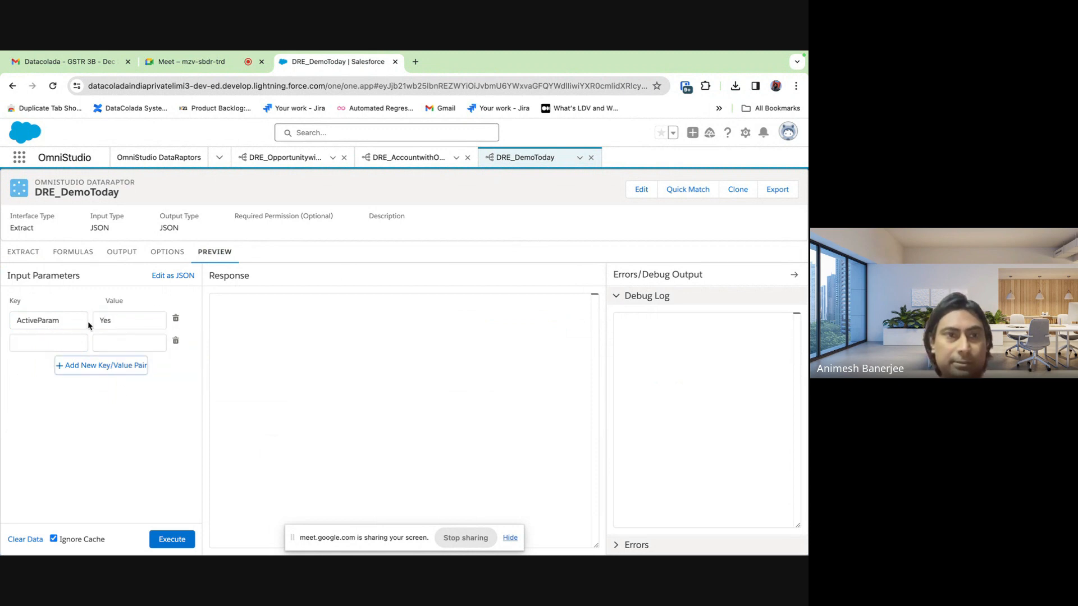
Restore StageName as the filter field of the Opportunity extract step after the accidental change
click(24, 253)
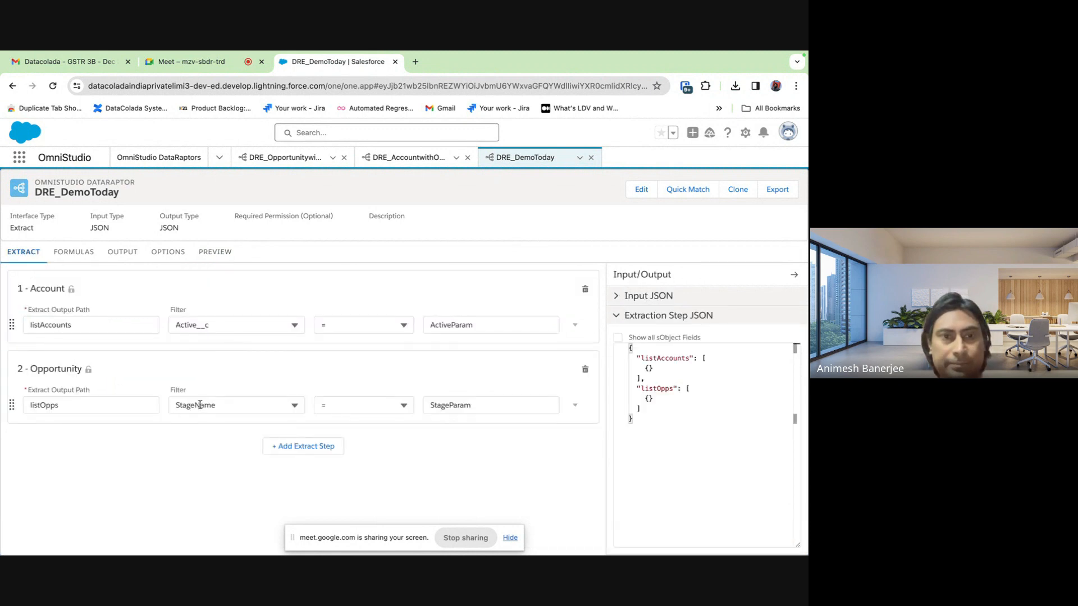
click(223, 404)
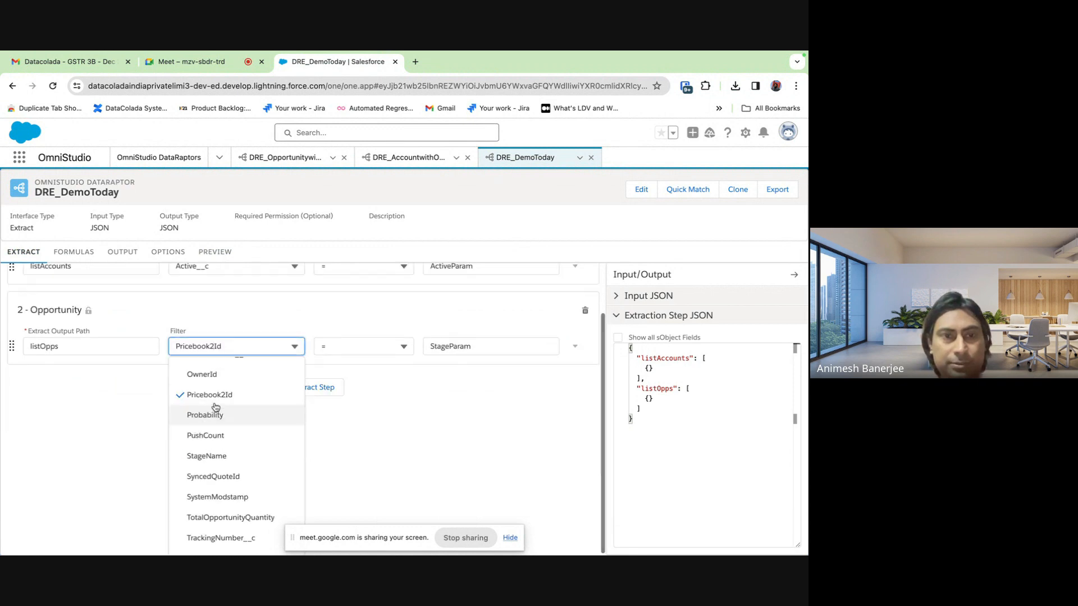
text(stage)
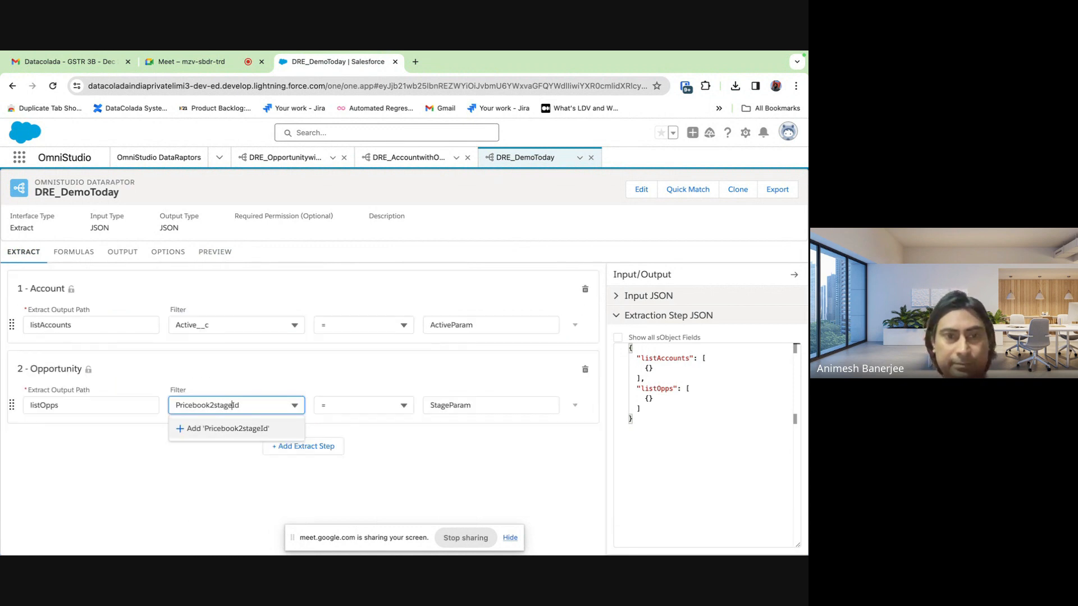
double_click(232, 405)
text(sta)
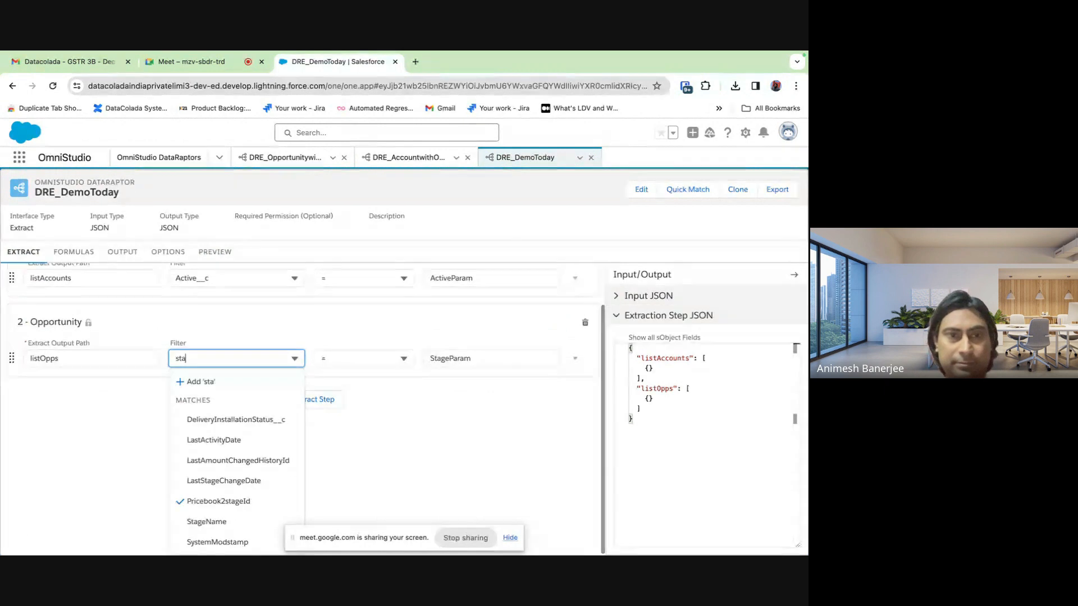
text(ge)
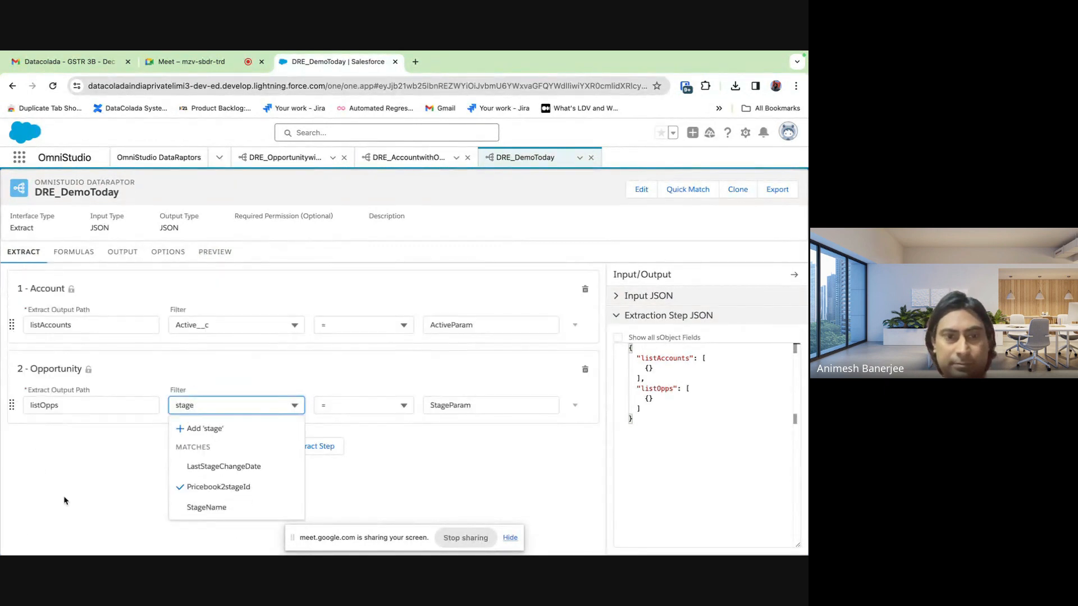
click(202, 508)
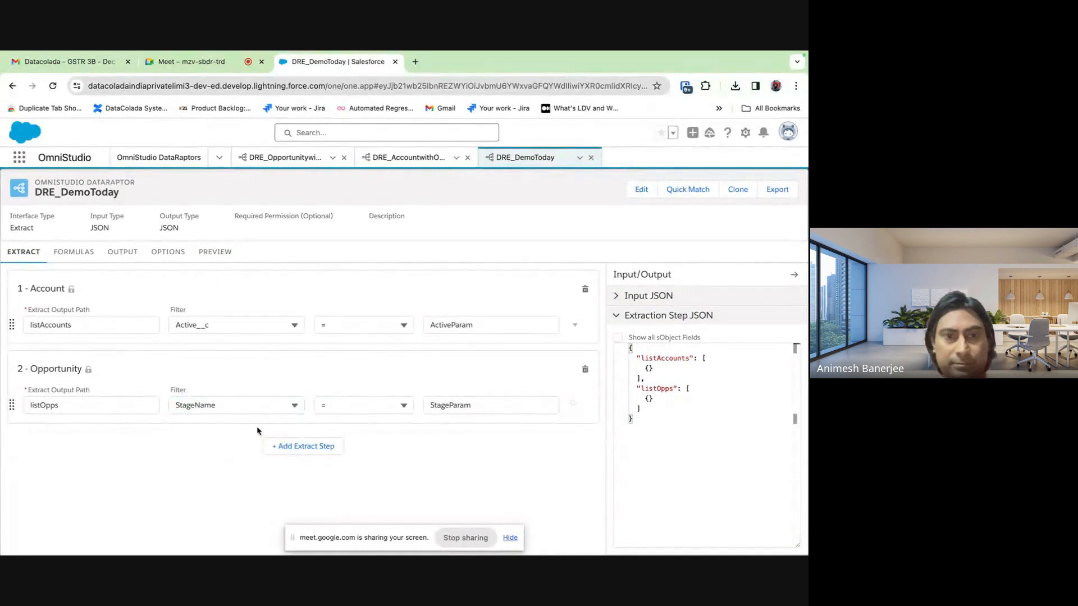
Set the key of the second preview input parameter to StageParam, matching the Opportunity extract step's filter value
click(180, 256)
click(209, 252)
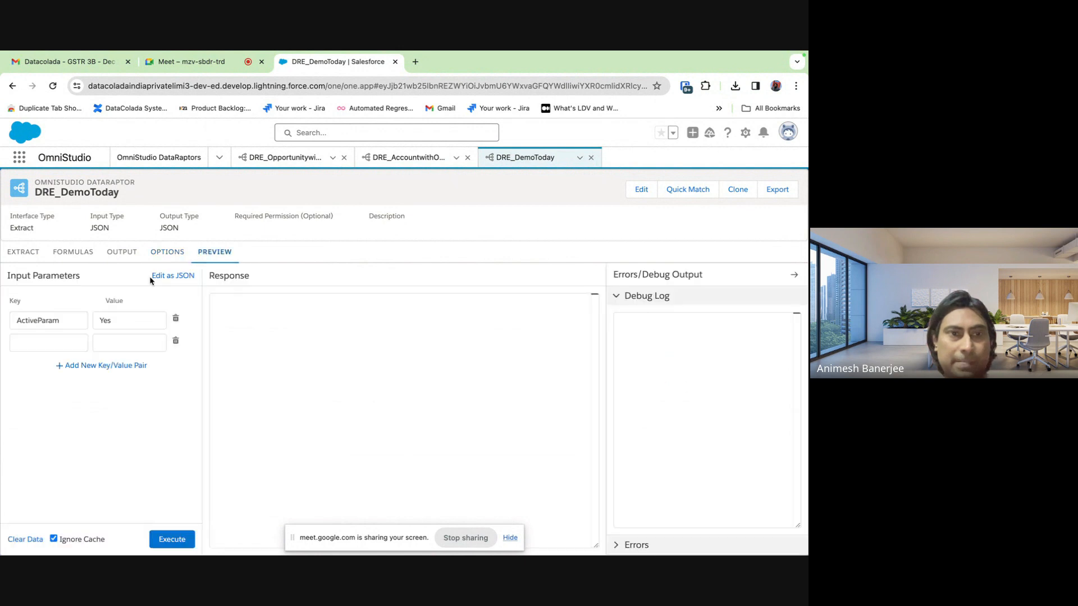
click(33, 342)
text(St)
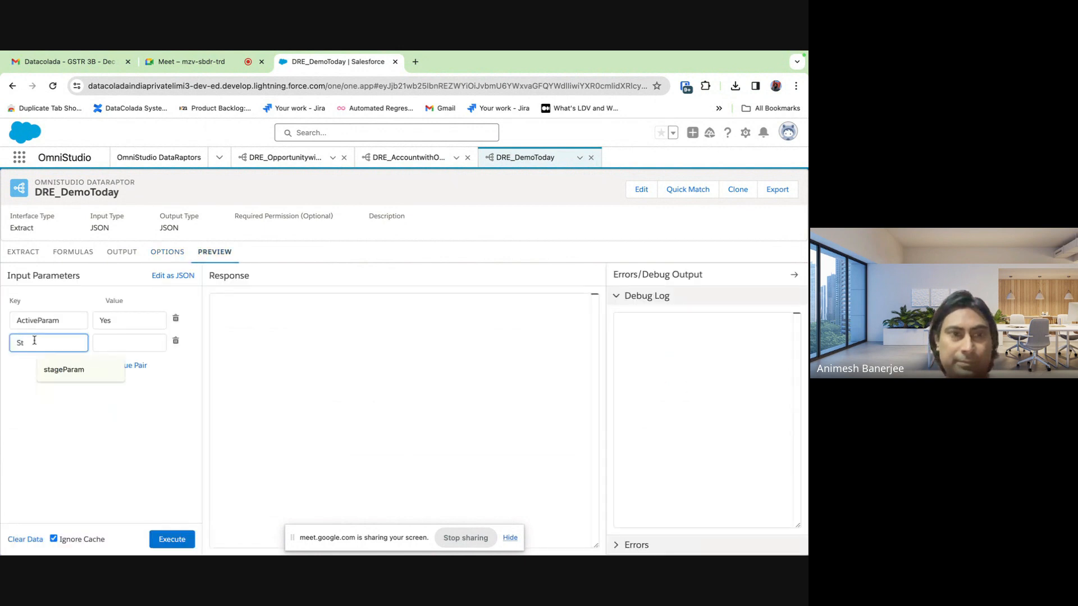
click(23, 252)
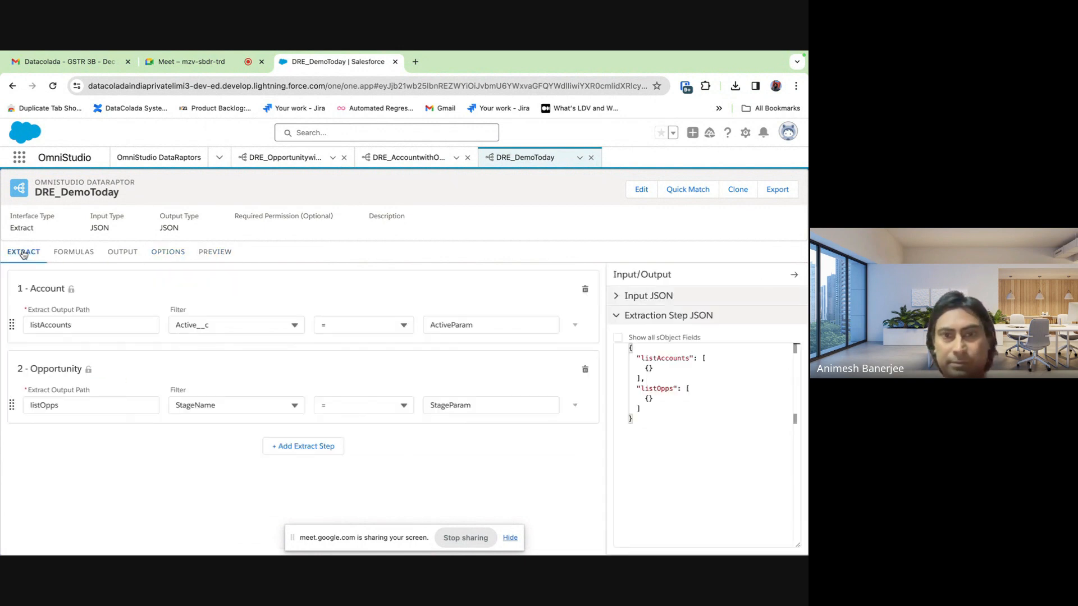
click(203, 257)
click(34, 342)
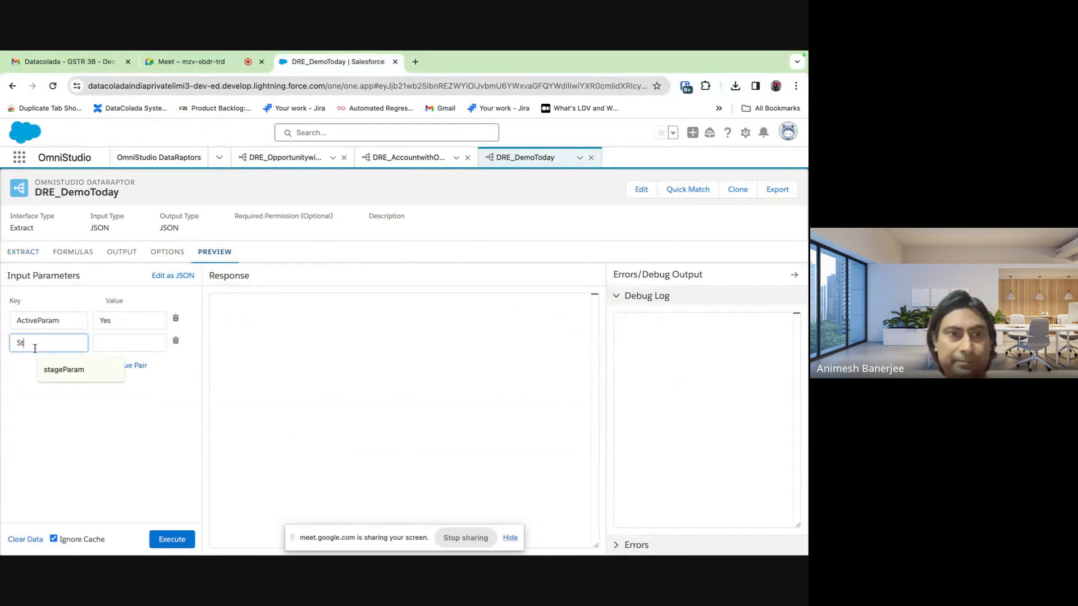
text(agew)
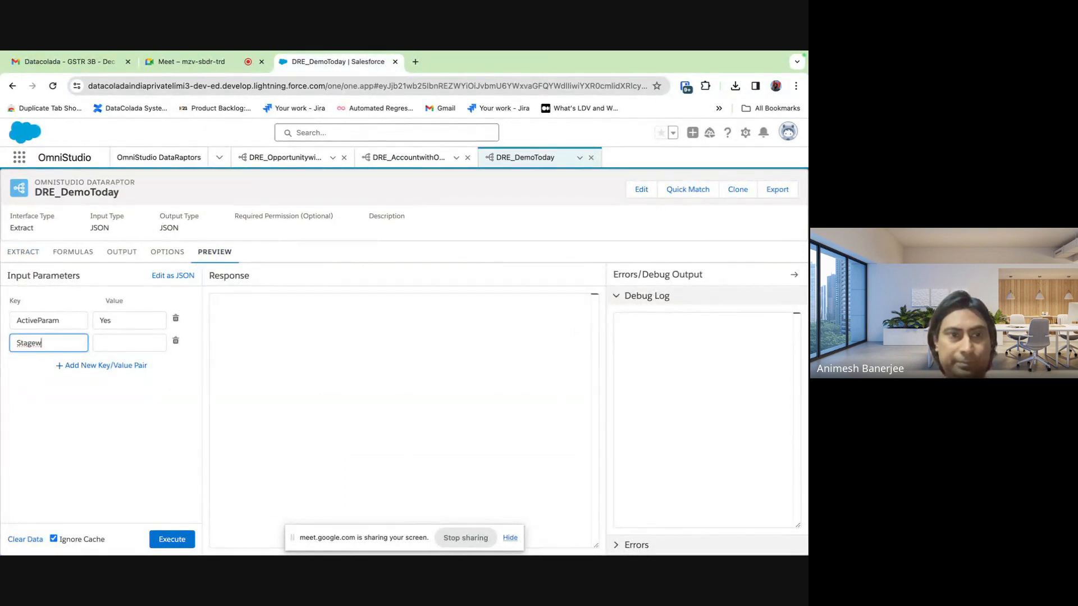
key(BackSpace)
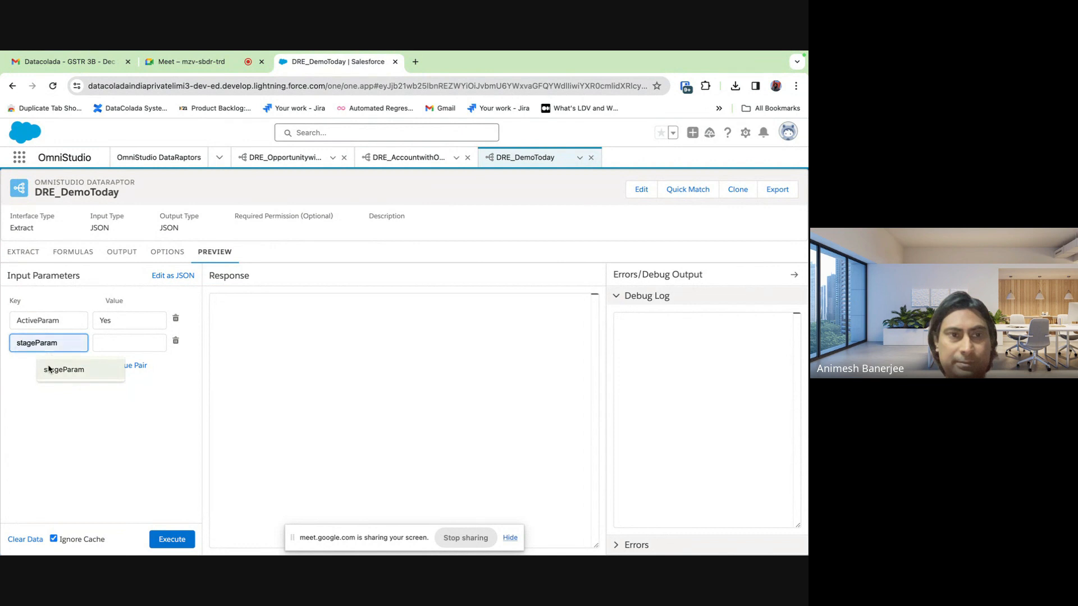
click(48, 368)
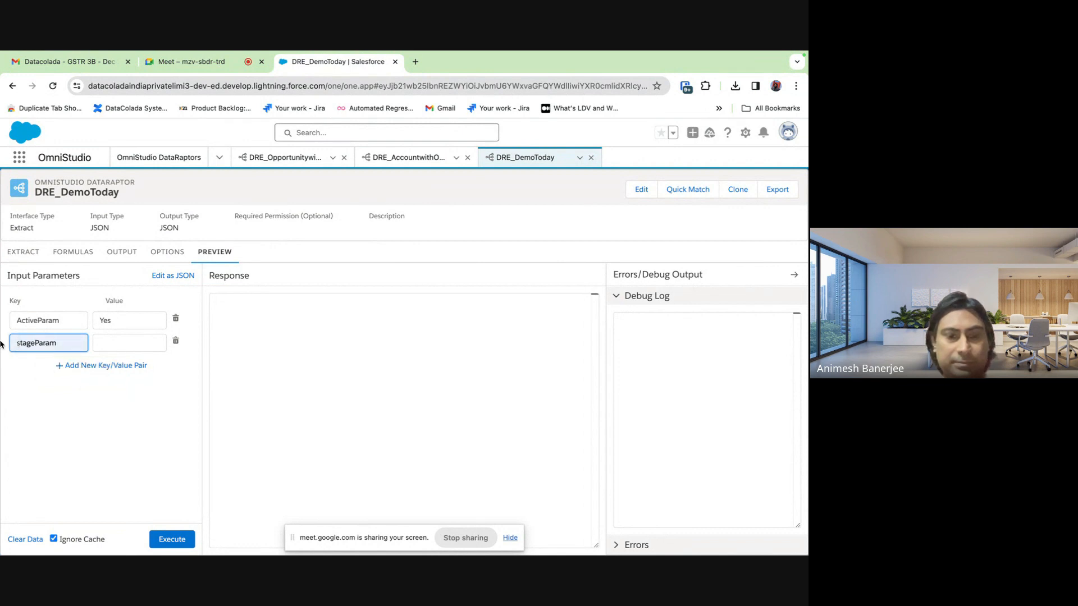
Set the StageParam preview parameter's value to Closed Won and execute the DataRaptor preview
click(124, 344)
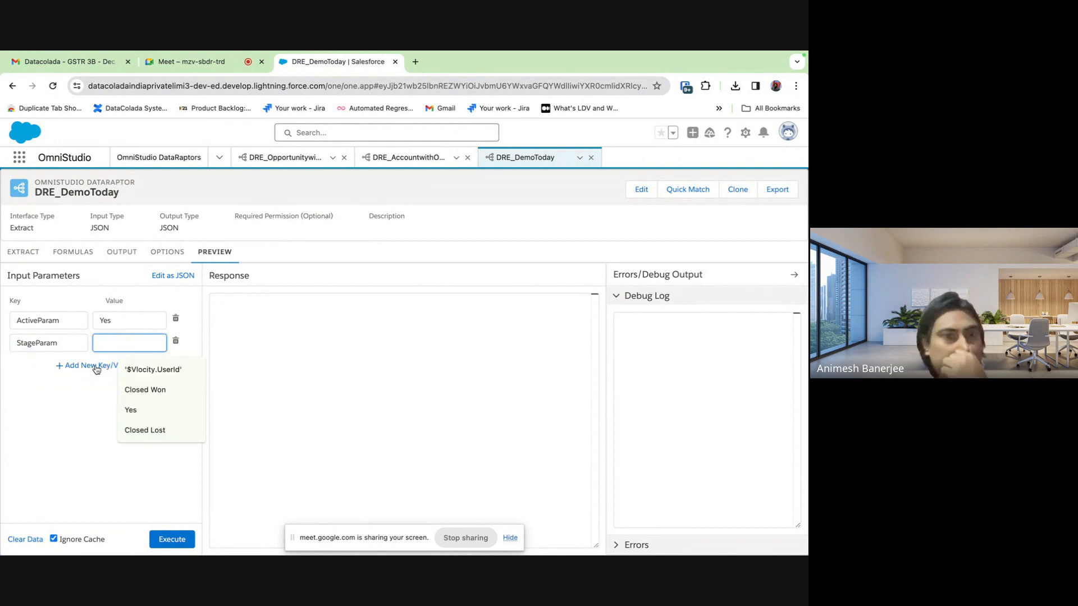
click(59, 455)
click(114, 338)
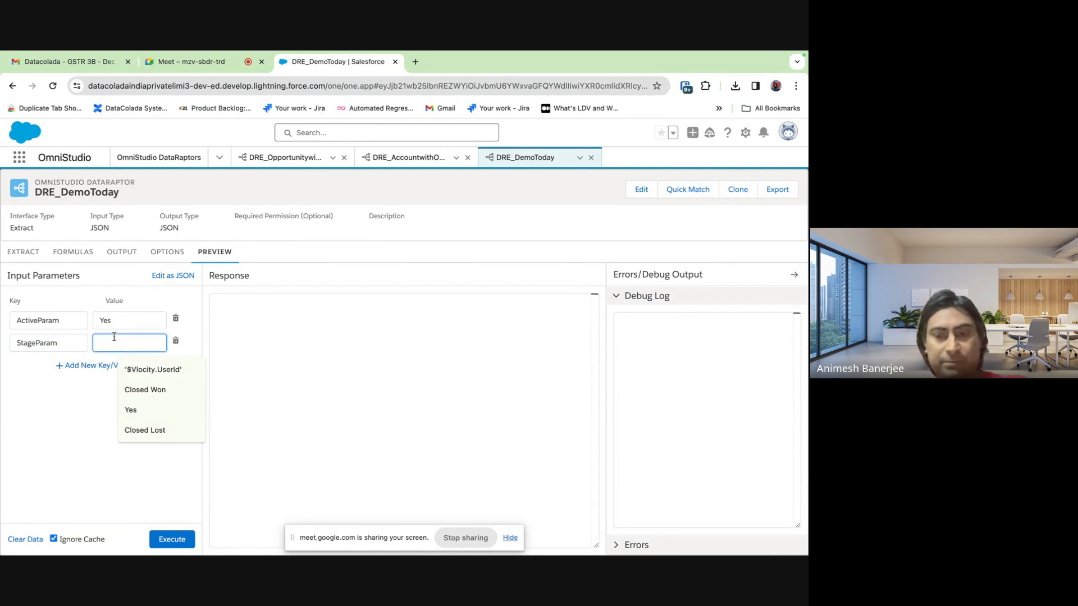
text(Close)
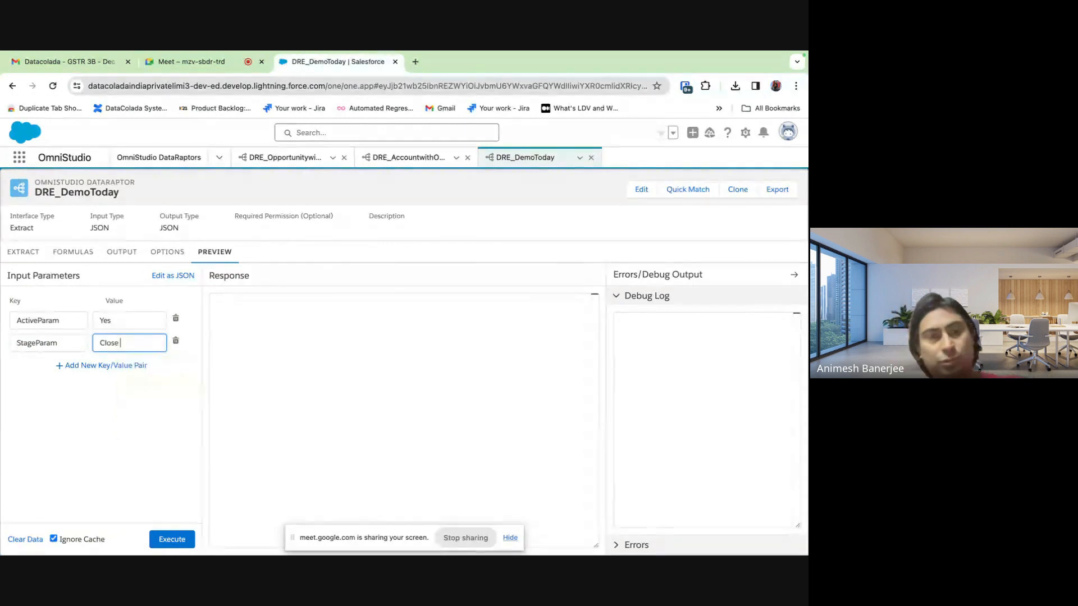
text(d Won)
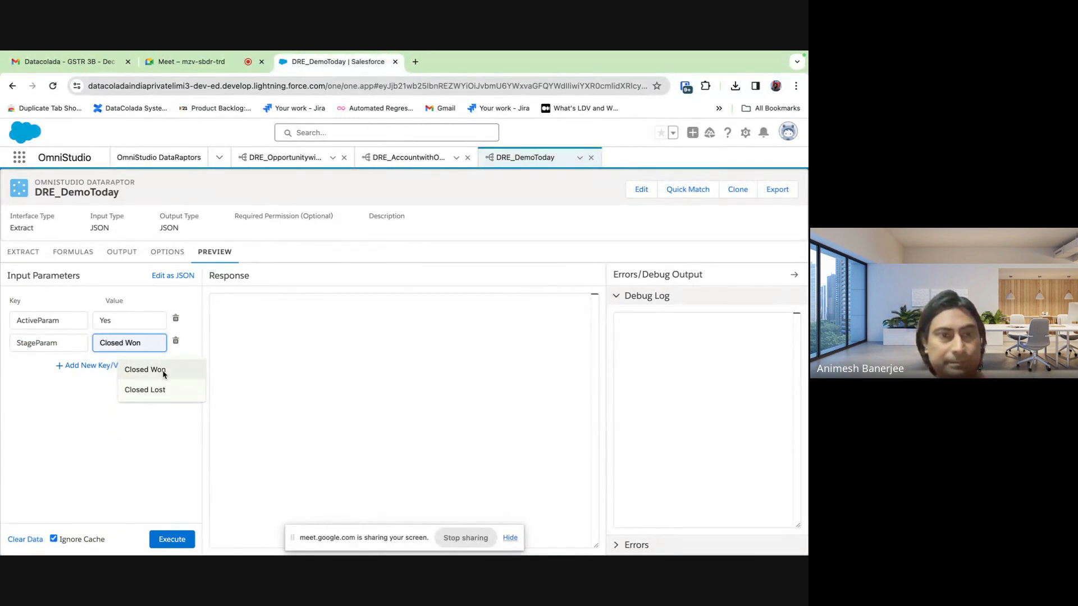
click(151, 369)
click(179, 545)
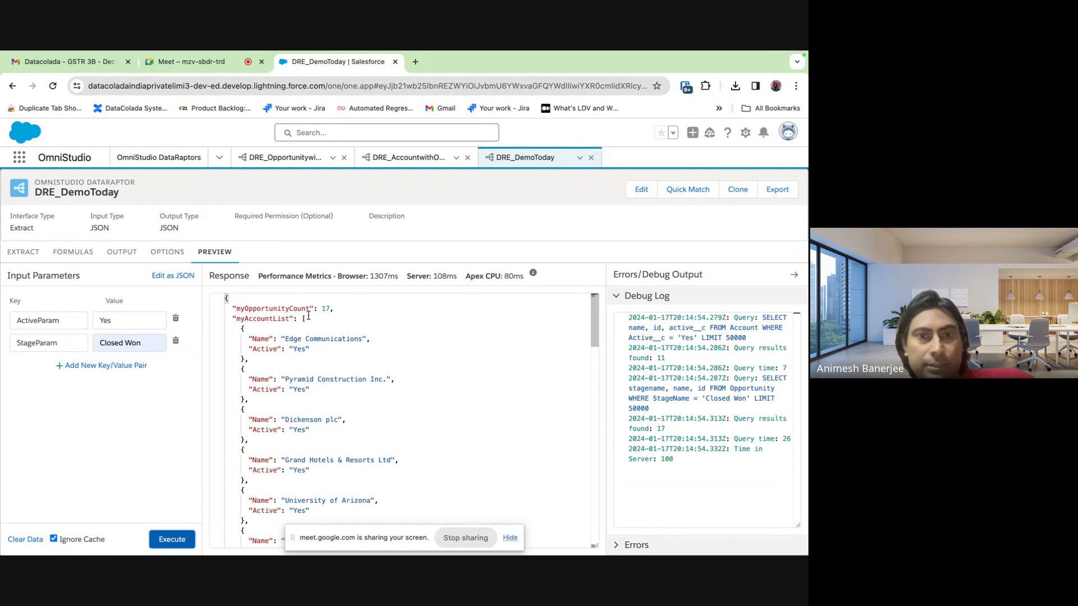
Copy the entire JSON response of the preview
click(283, 355)
key(super+a)
key(super+c)
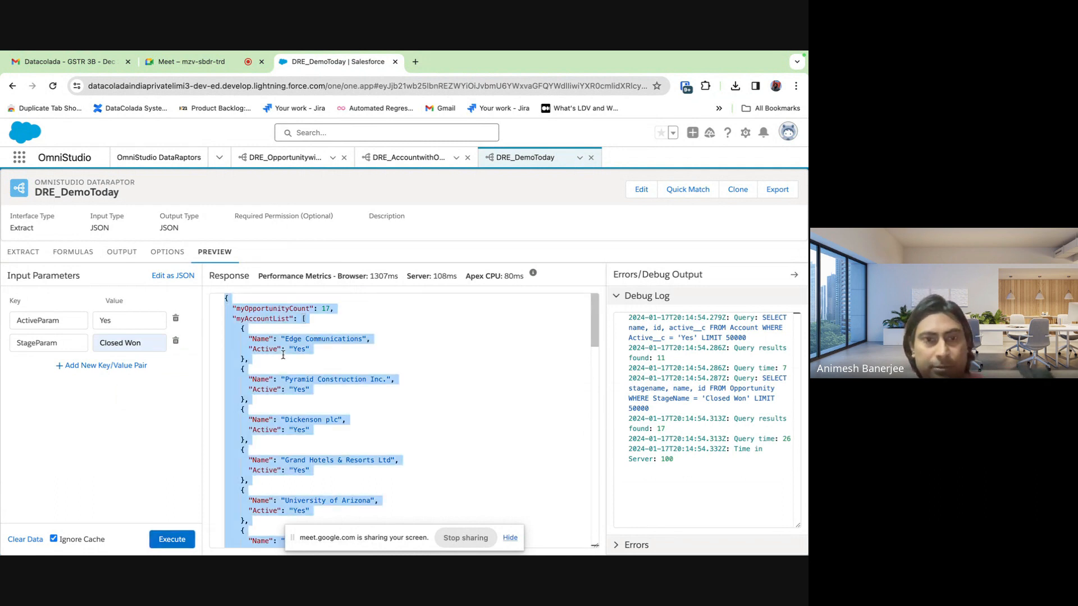
Open the JSON Blob website through a web search in a new browser tab and replace its sample JSON with the copied response
click(416, 62)
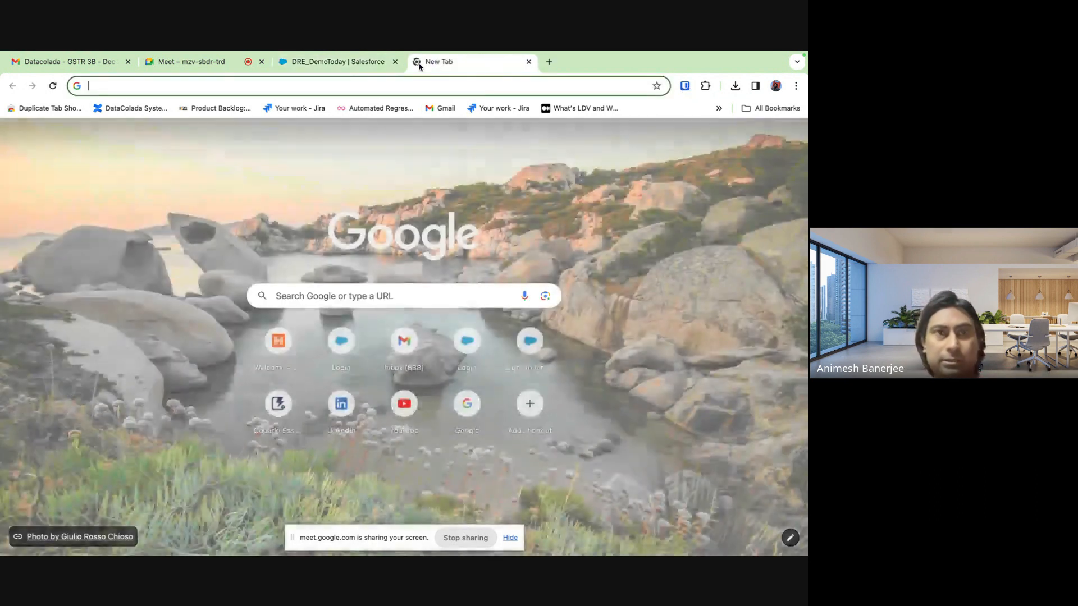
text(jsob)
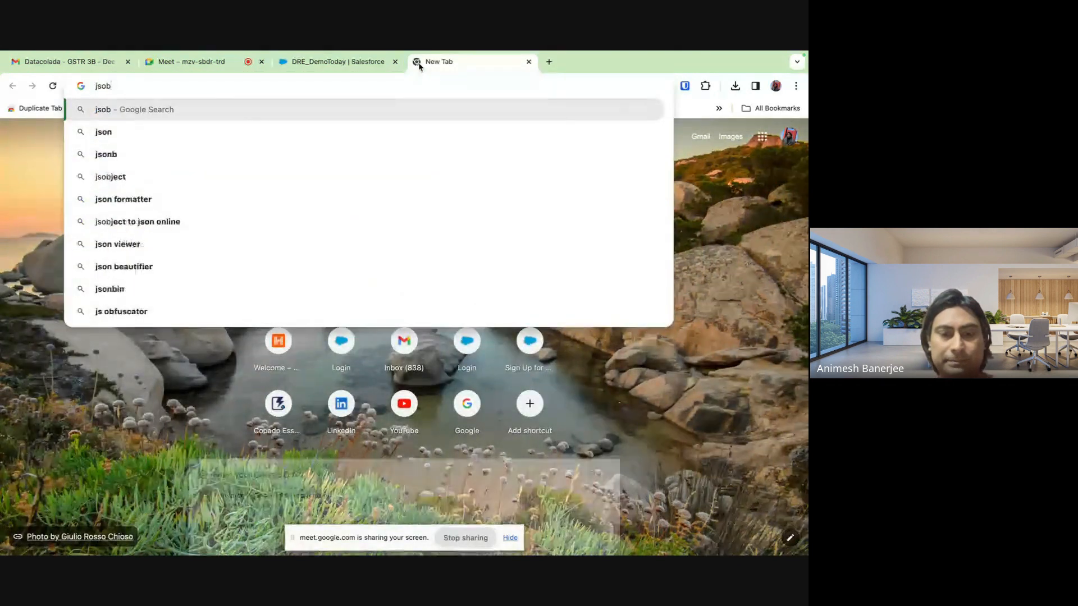
text(blob)
key(Return)
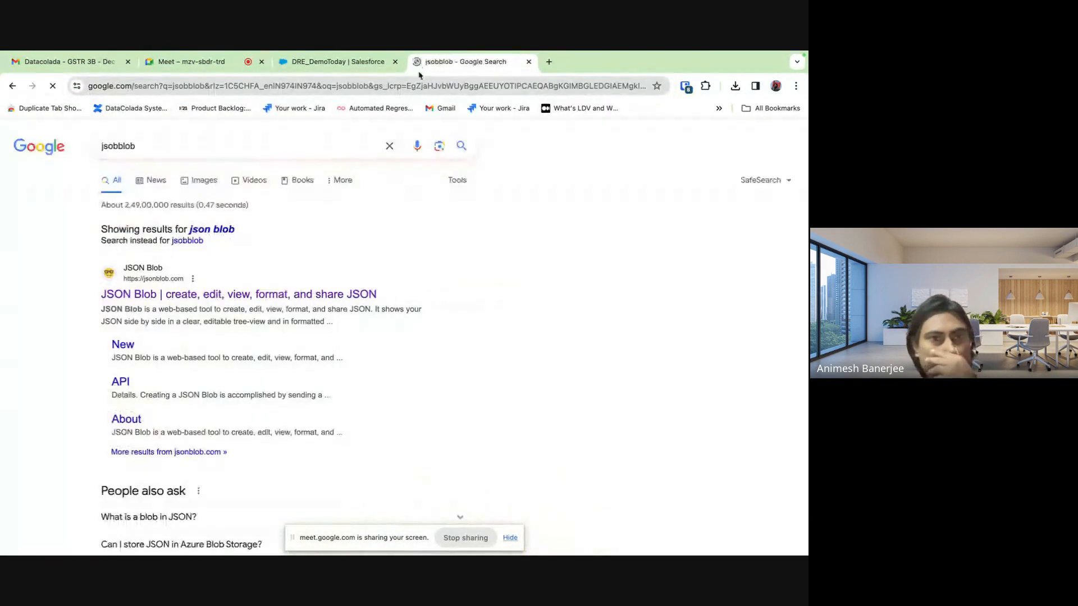
click(185, 295)
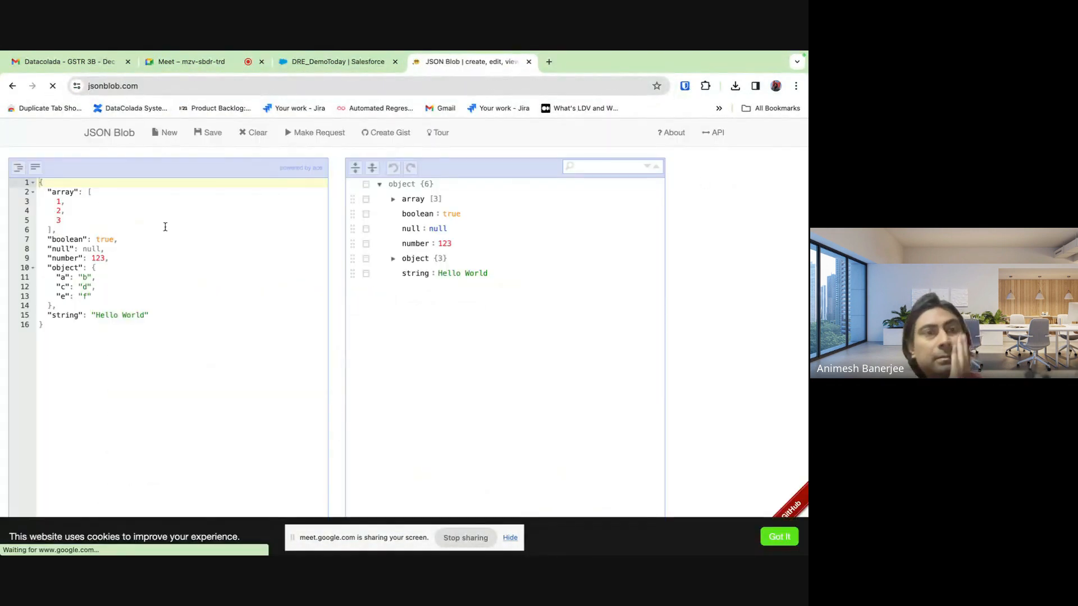
click(203, 350)
key(super+a)
key(super+v)
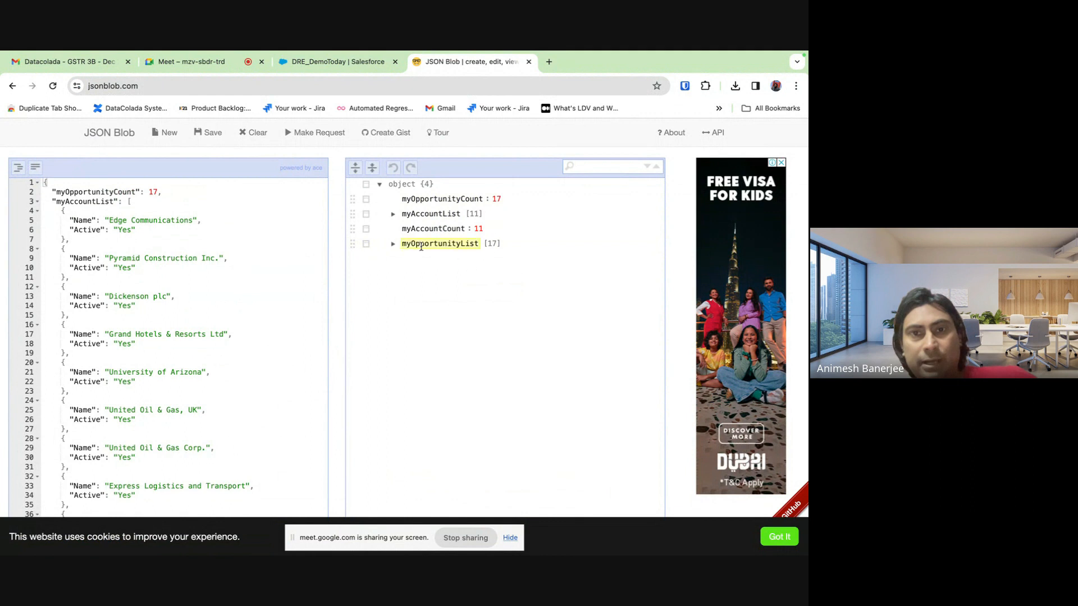
Inspect the first entries of myOpportunityList and the items under myAccountList in JSON Blob's tree view, collapsing each list after viewing
click(393, 245)
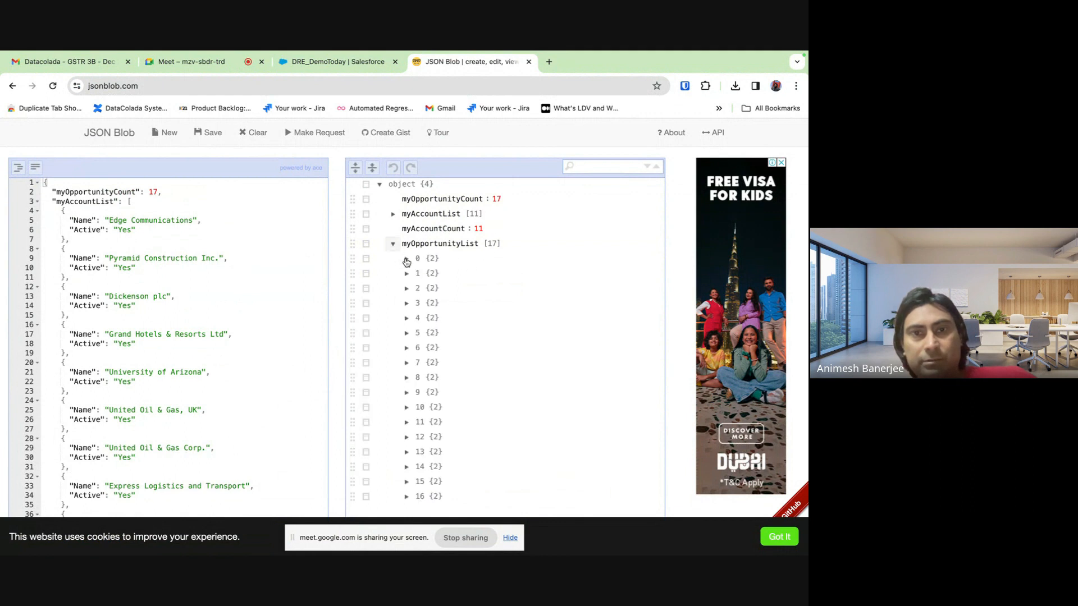
click(406, 259)
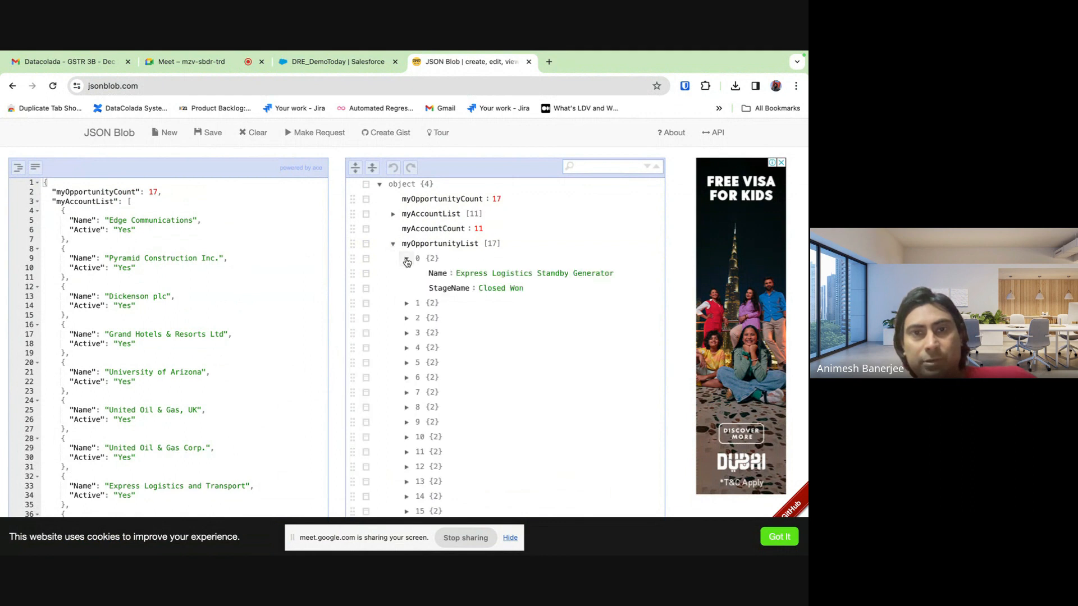
click(406, 303)
click(406, 348)
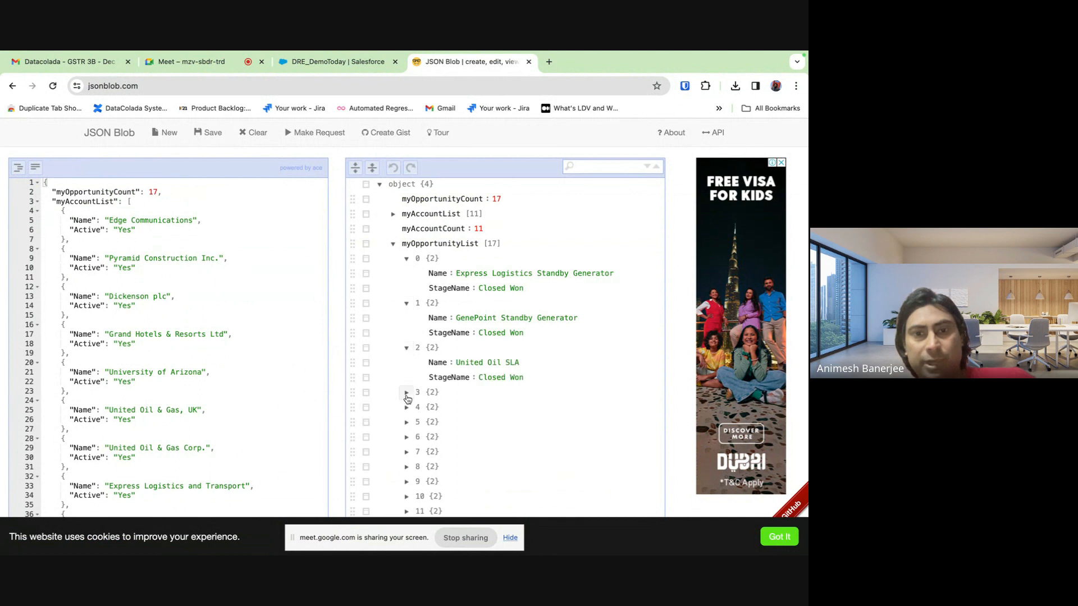
click(407, 393)
click(393, 244)
click(393, 215)
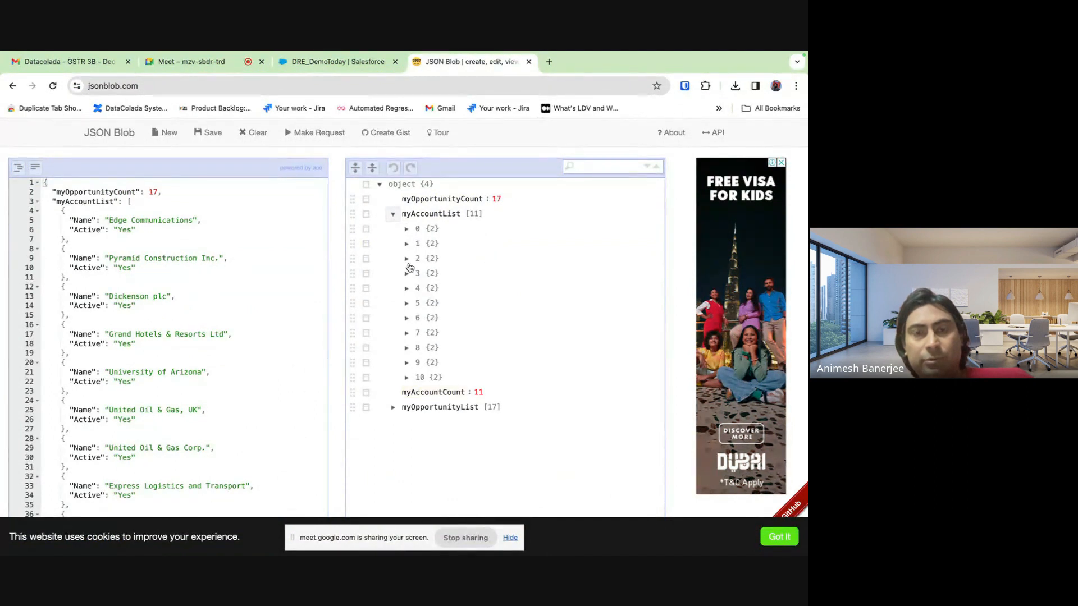
click(393, 214)
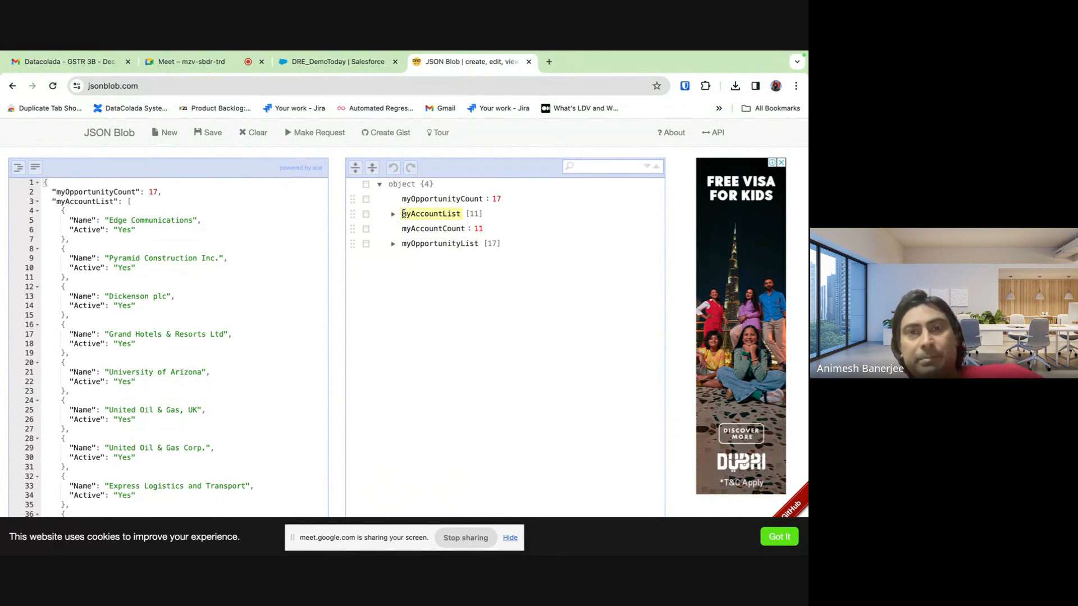
drag(403, 214, 456, 214)
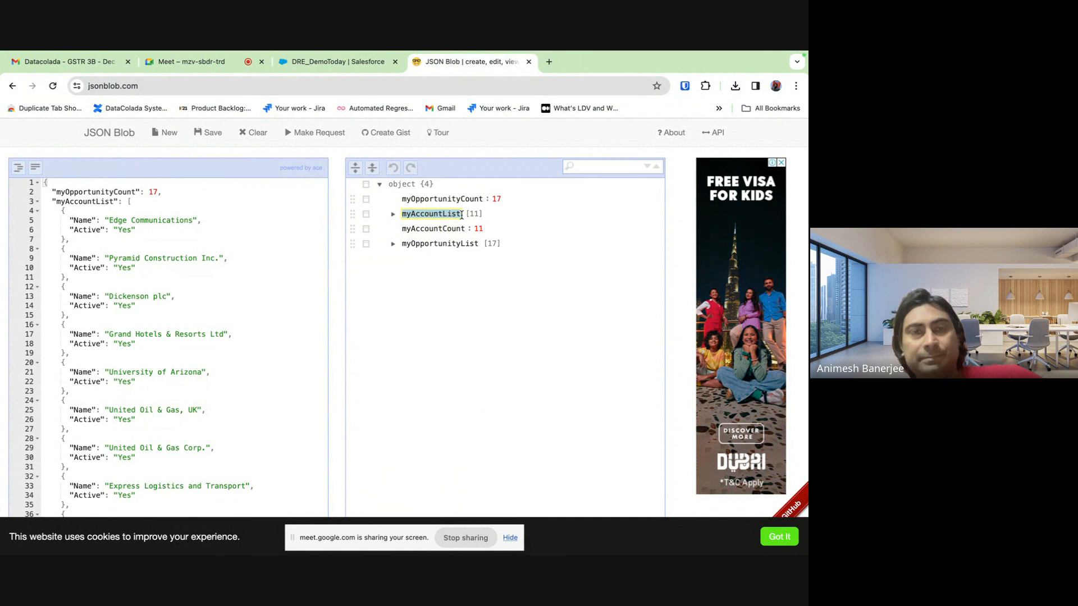
Return to the DRE_DemoToday preview in Salesforce and review its response from the account list through the opportunity list
click(338, 62)
scroll(457, 393, down, 5)
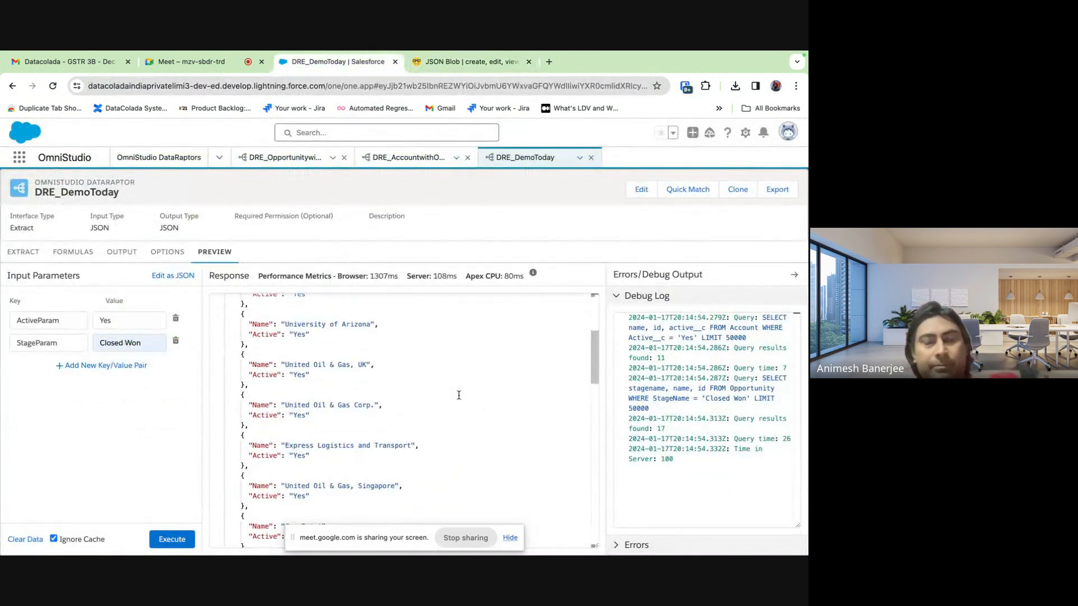
scroll(459, 396, down, 15)
scroll(459, 395, up, 20)
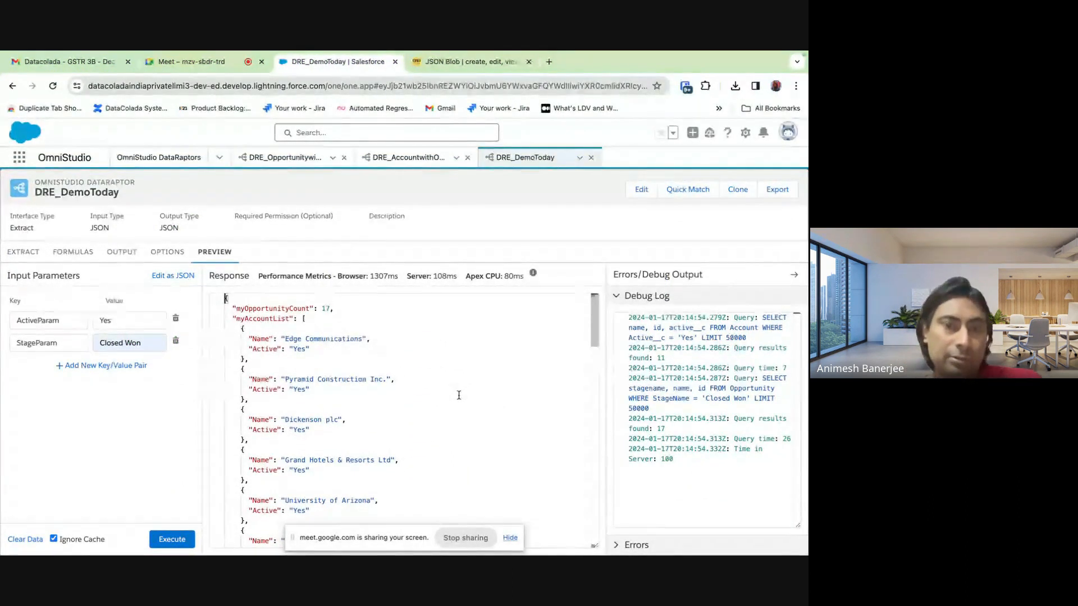
scroll(459, 395, down, 5)
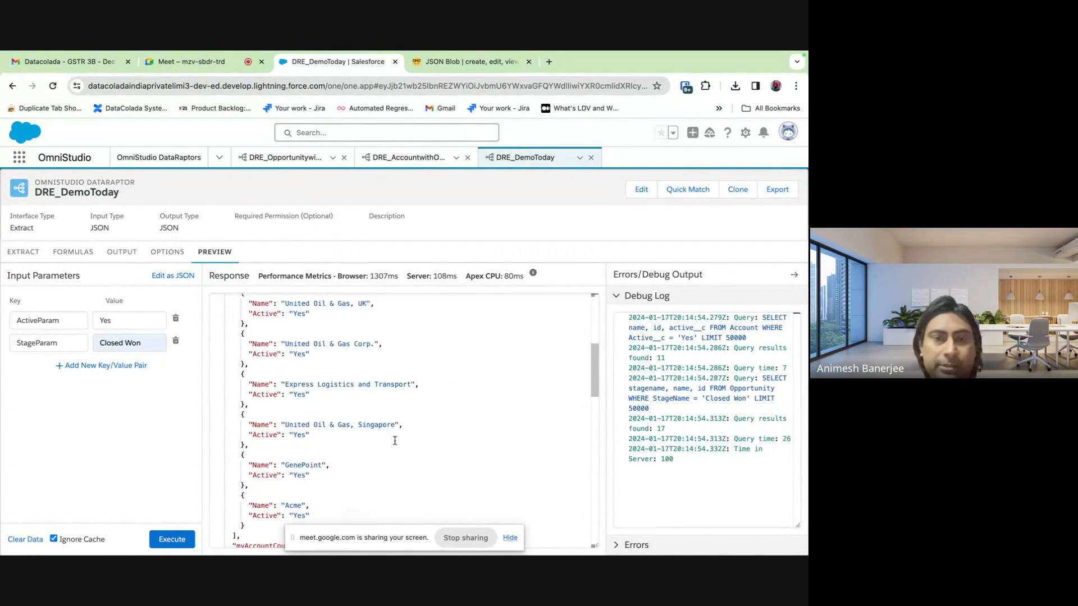
drag(344, 540, 669, 542)
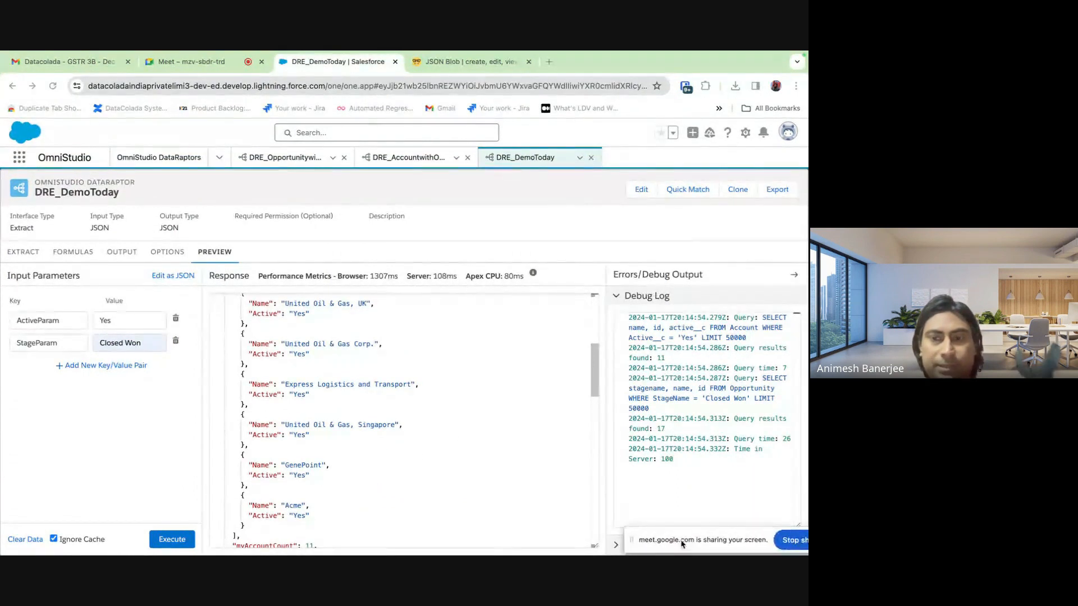
scroll(376, 446, down, 5)
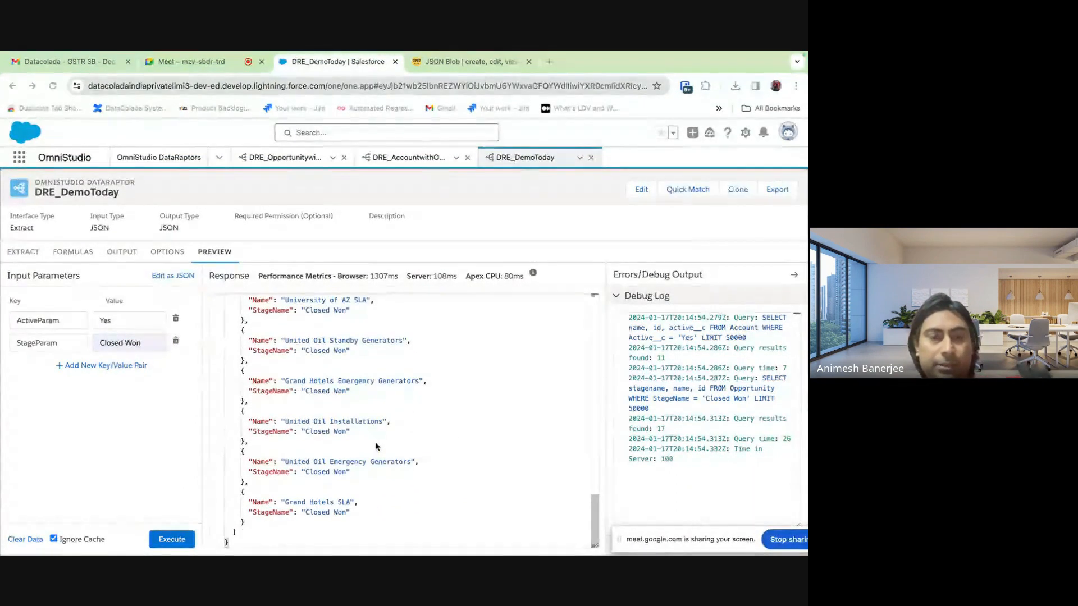
scroll(376, 447, up, 10)
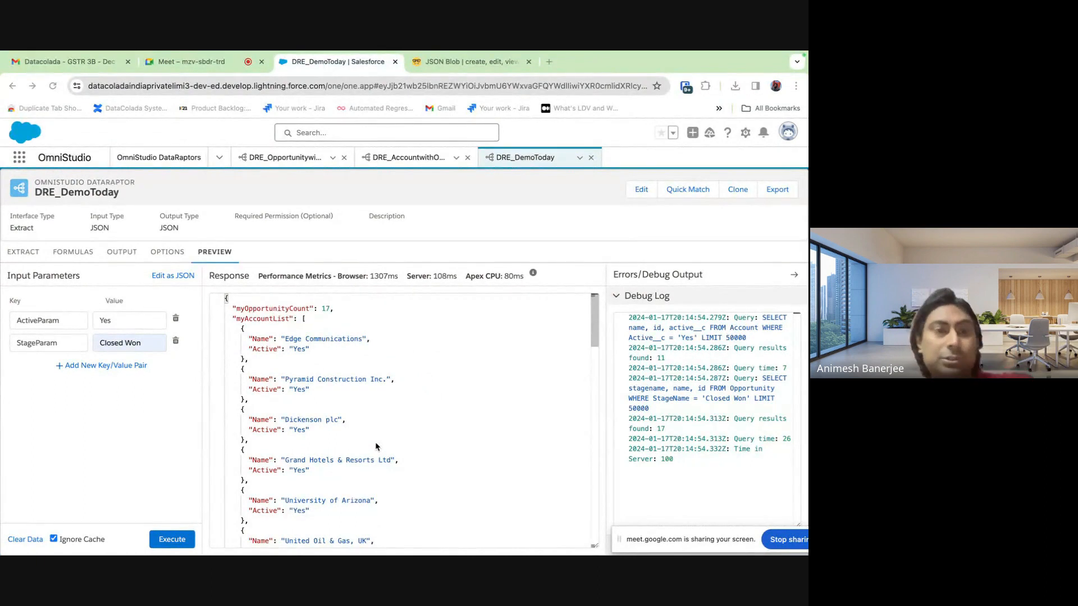
click(22, 252)
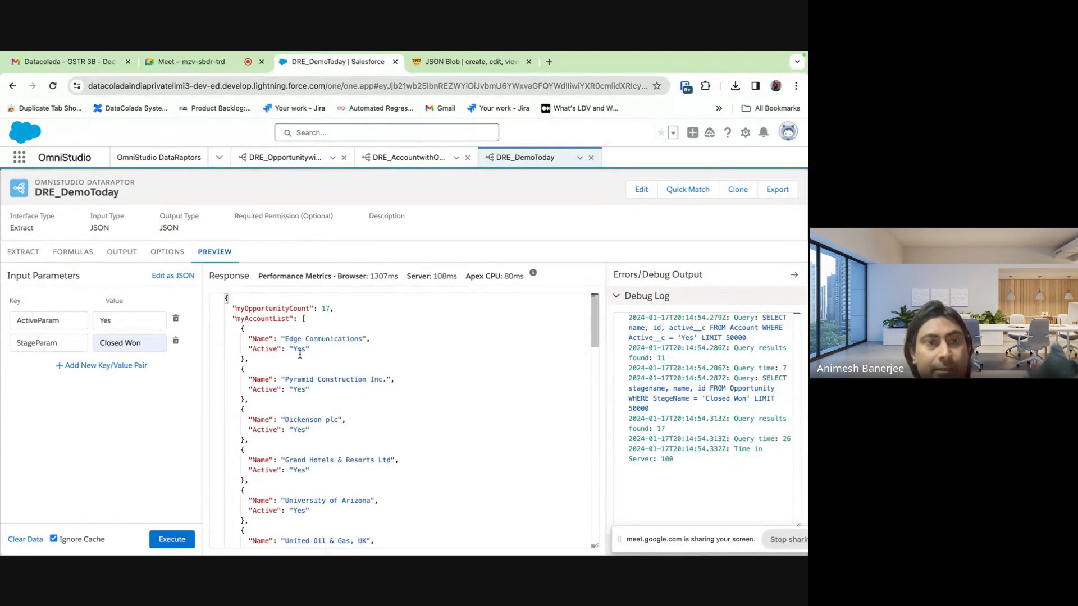
scroll(300, 354, down, 10)
scroll(341, 400, up, 5)
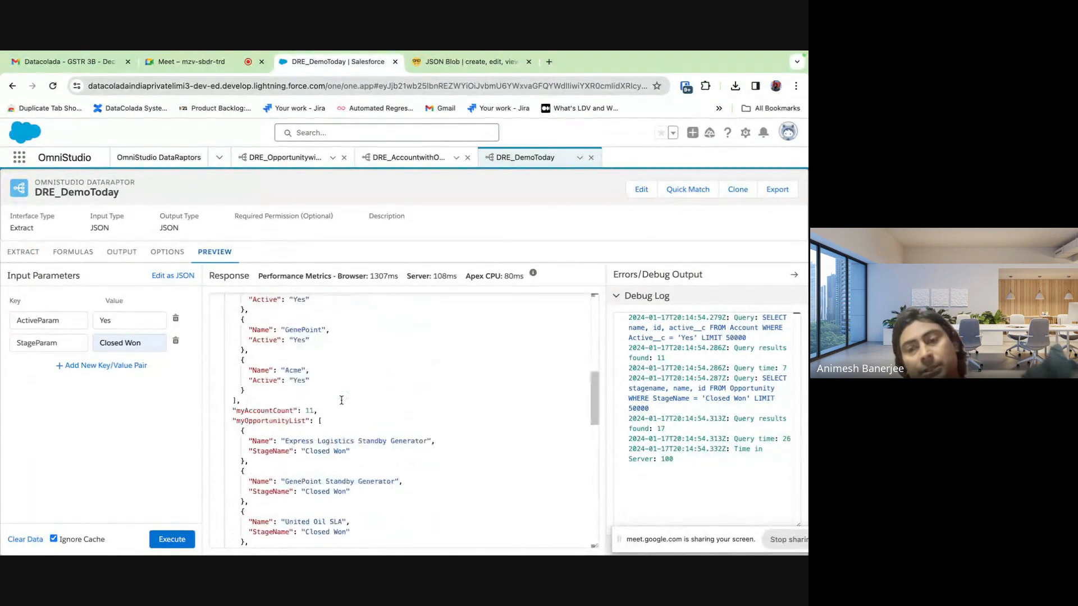
scroll(342, 400, up, 5)
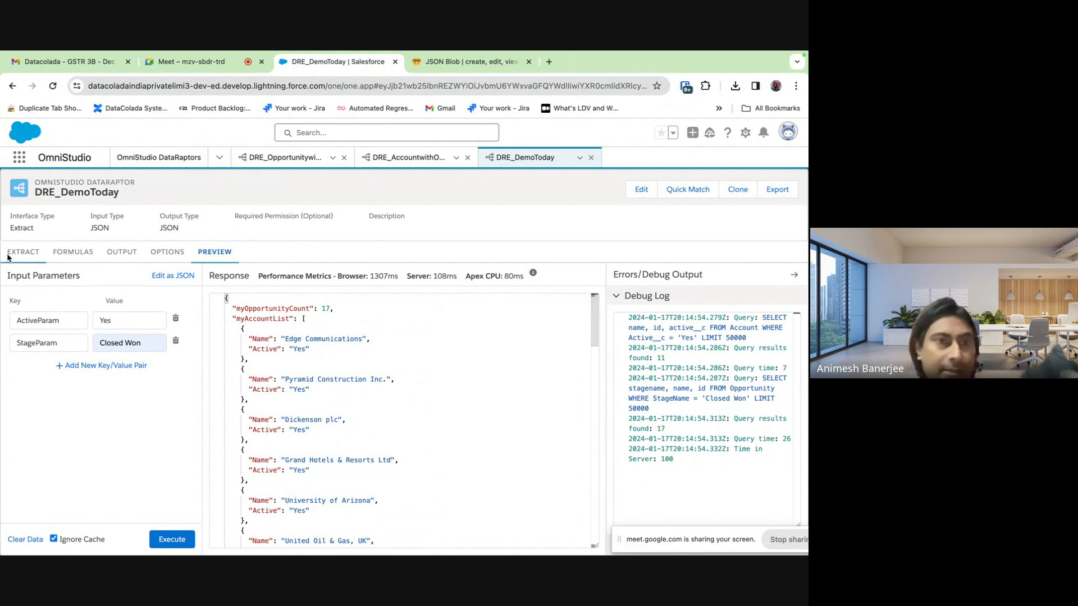
Change the filter field of the Opportunity extract step to AccountId
click(27, 252)
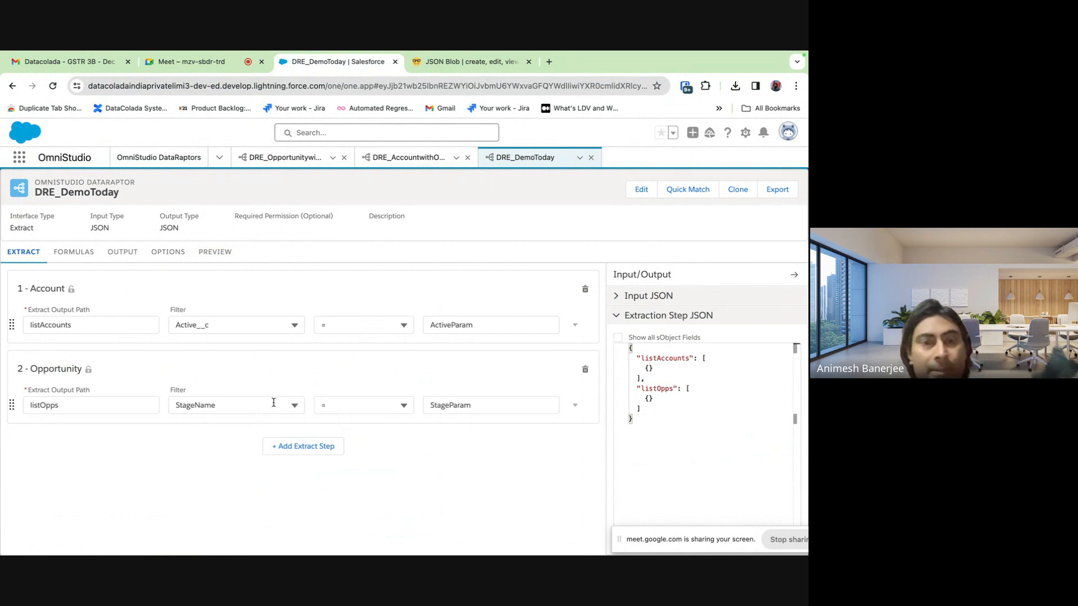
click(294, 406)
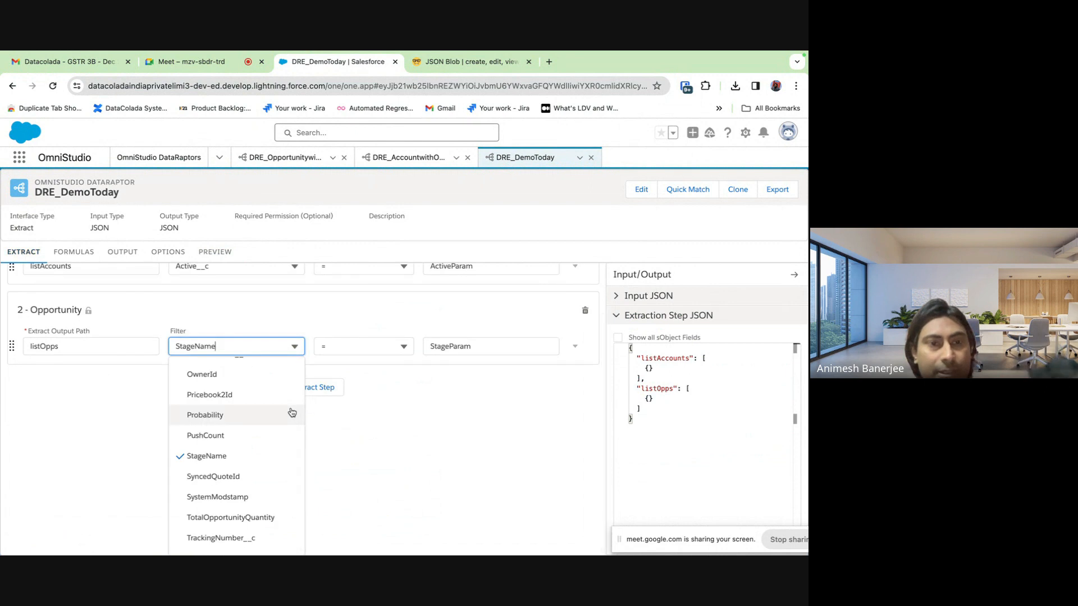
scroll(288, 413, up, 10)
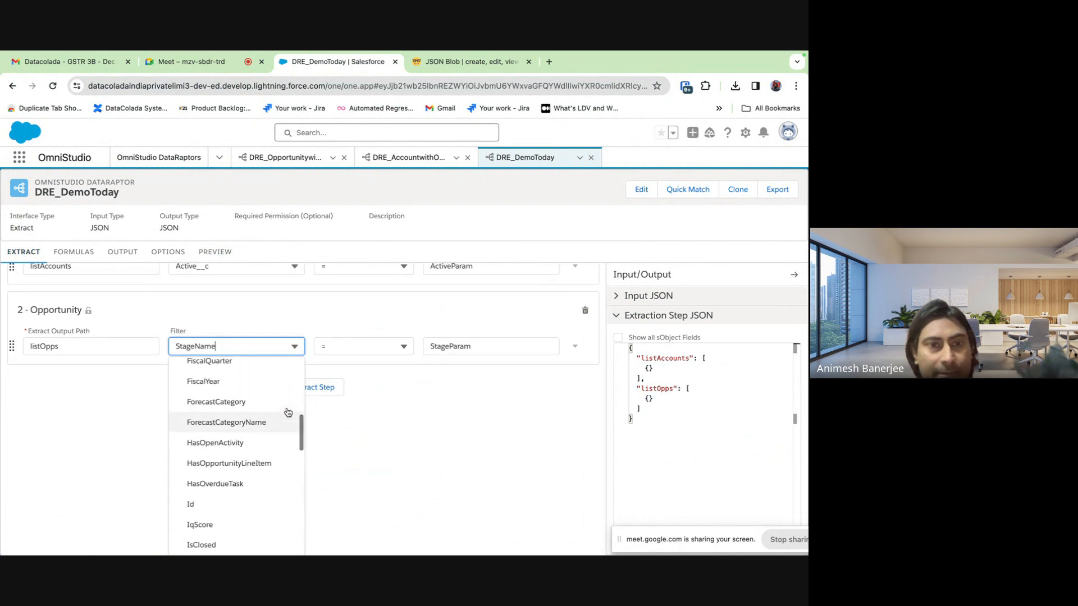
click(243, 395)
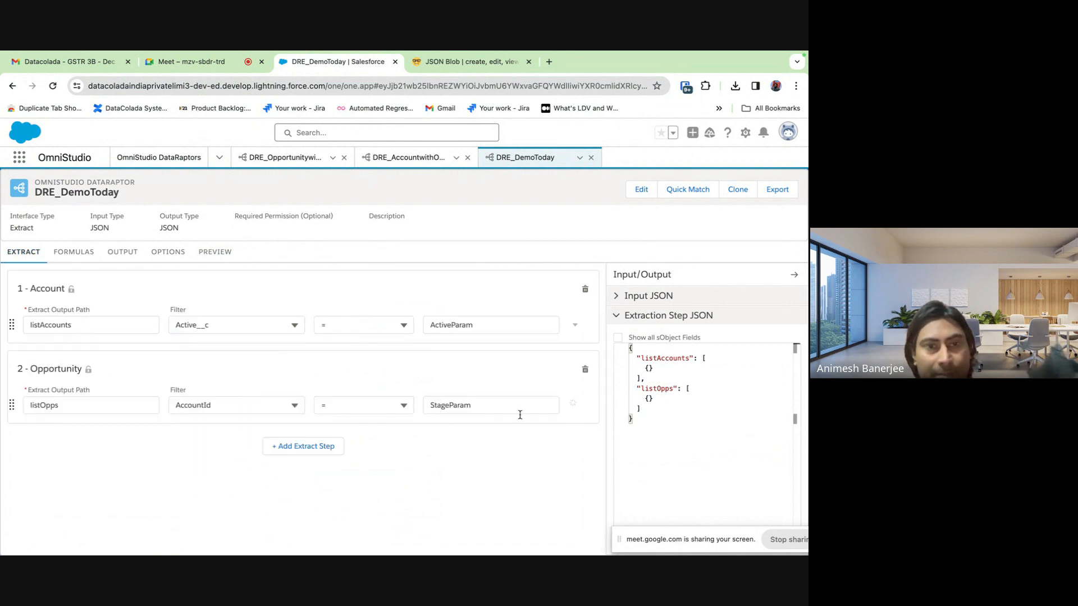
Replace the Opportunity extract step's filter value with listAccounts:Id, reusing the Account step's output path
double_click(484, 405)
key(BackSpace)
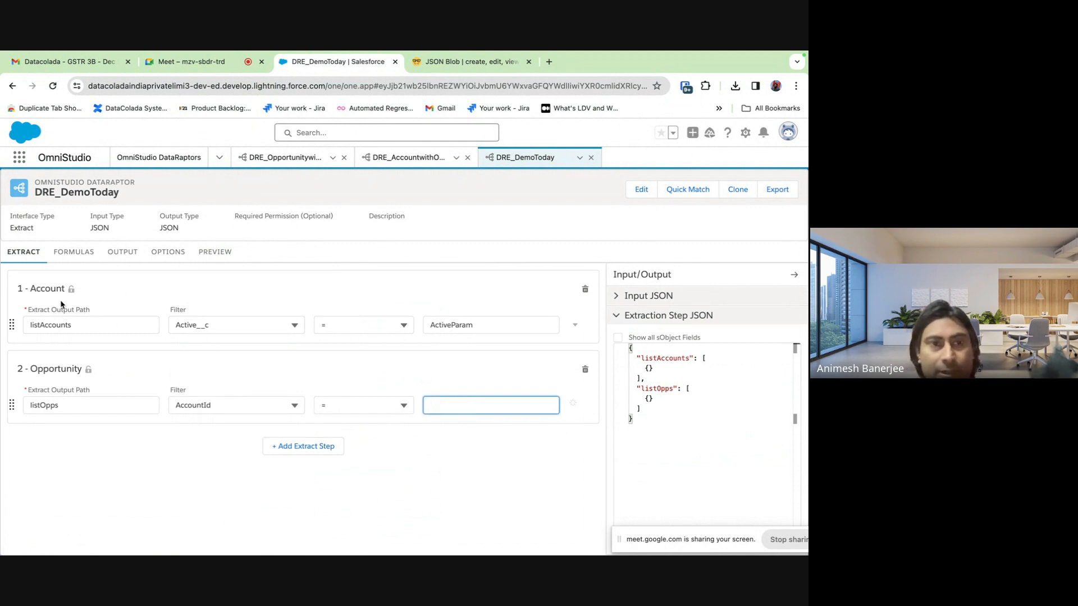
double_click(50, 325)
key(ctrl+c)
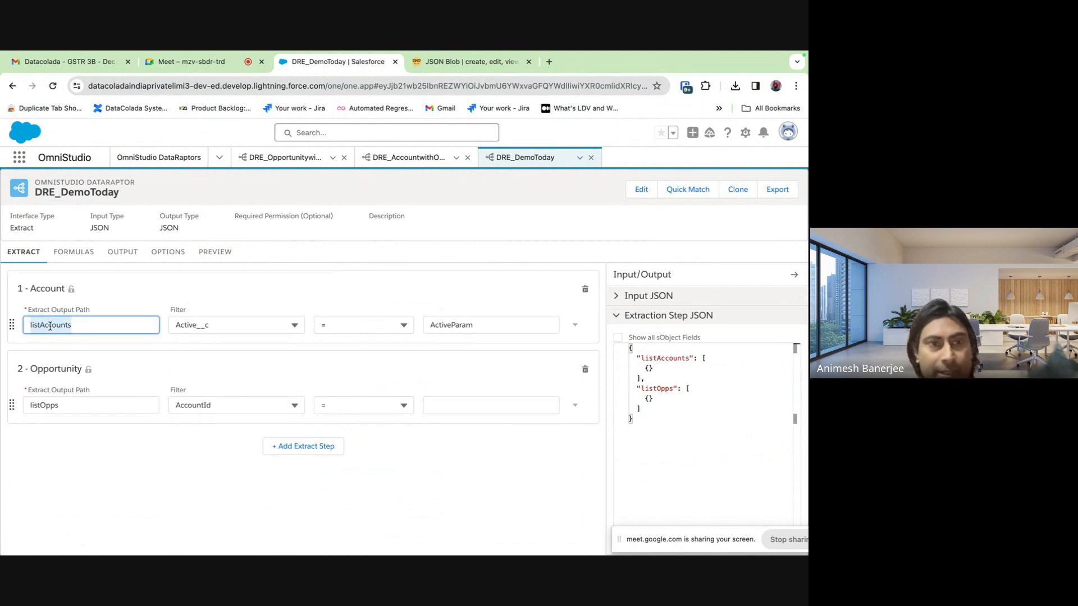
click(428, 403)
key(ctrl+v)
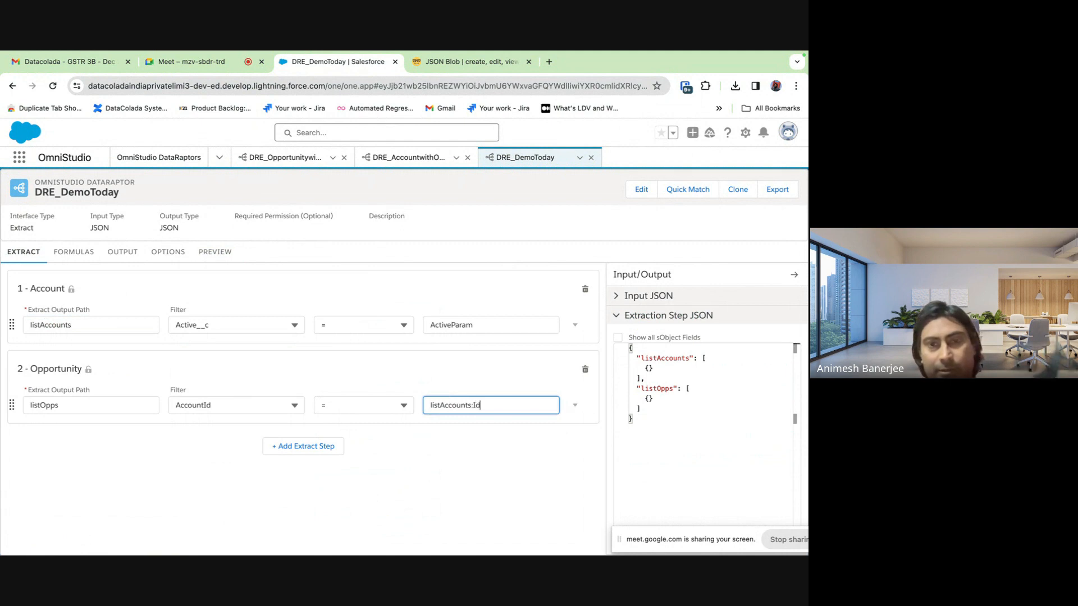
click(453, 449)
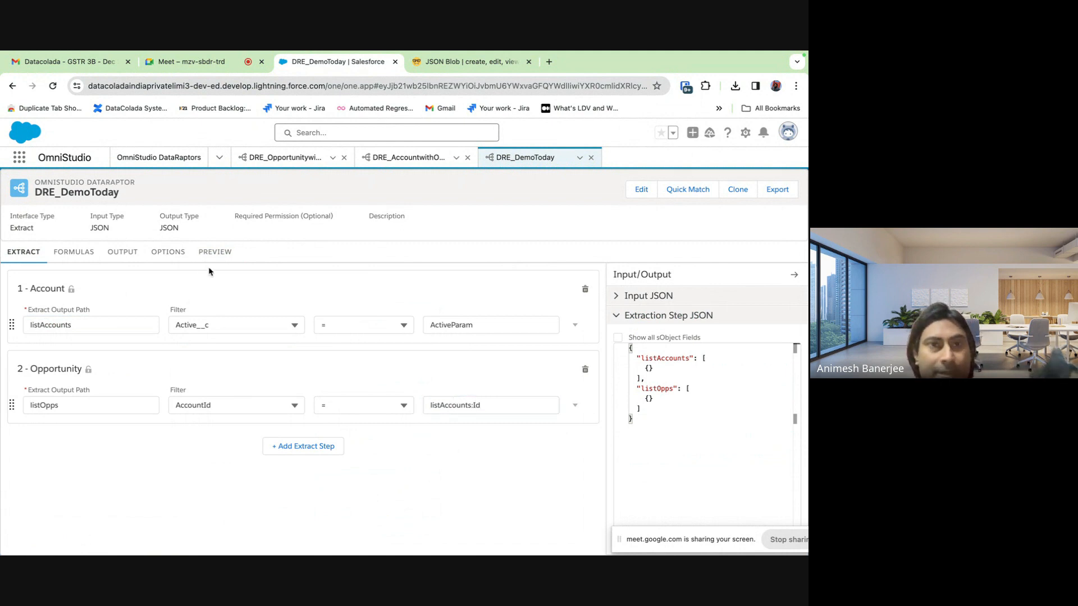
click(173, 254)
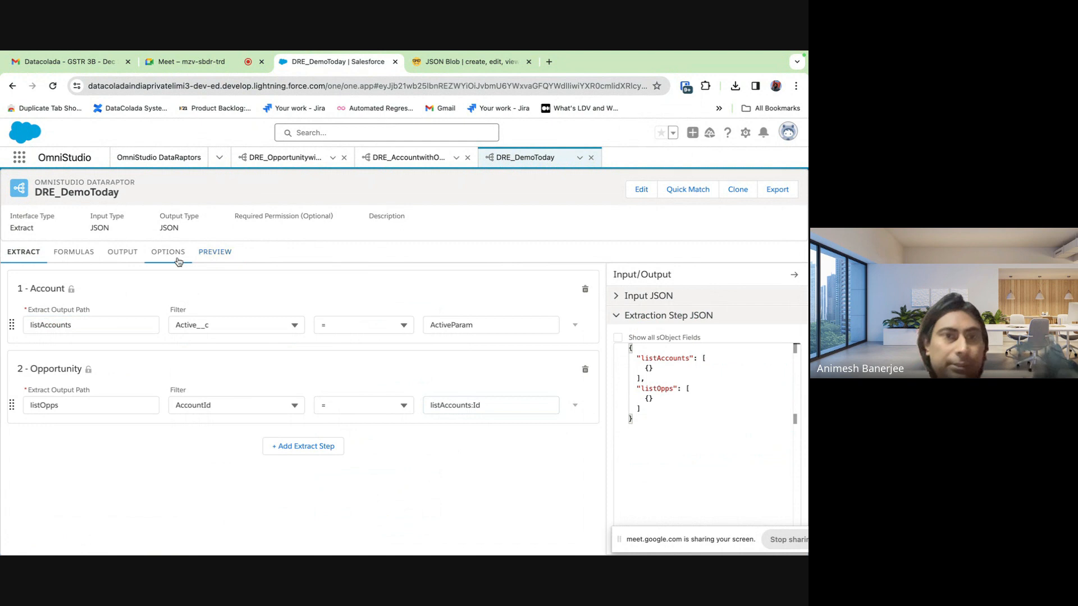
Run the DRE_DemoToday preview, dismiss the software update prompt, and review the account-filtered Opportunity query in the debug log
click(210, 258)
click(173, 544)
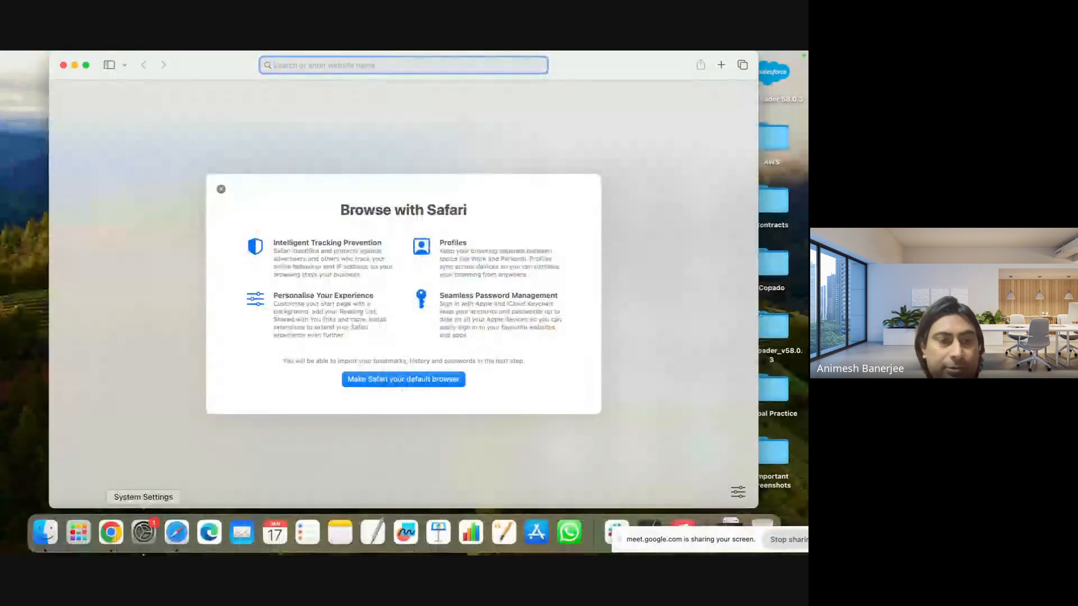
click(115, 542)
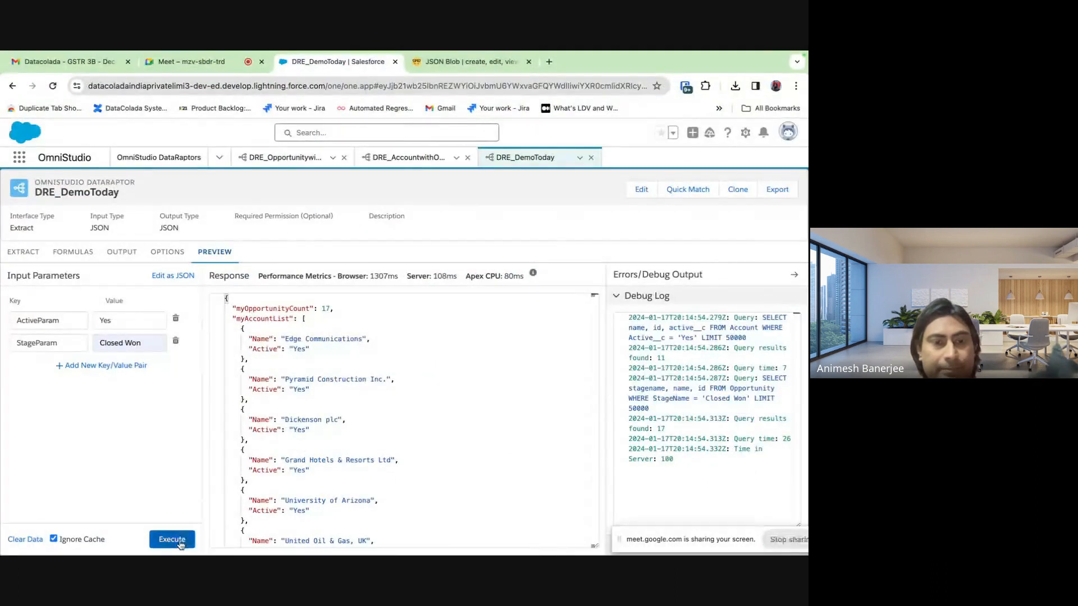
click(172, 539)
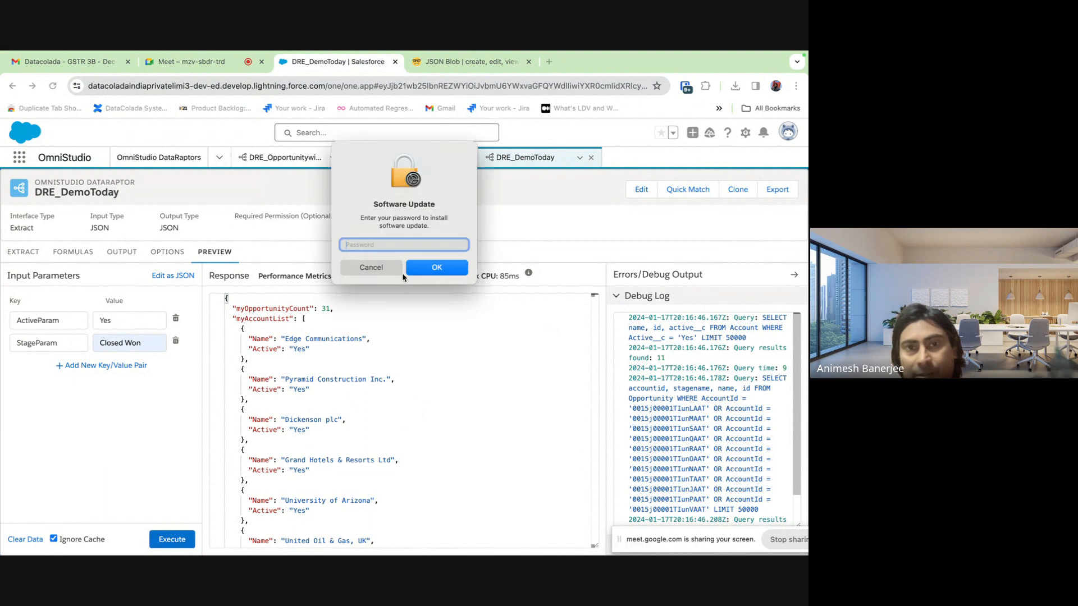
click(396, 271)
scroll(741, 409, down, 1)
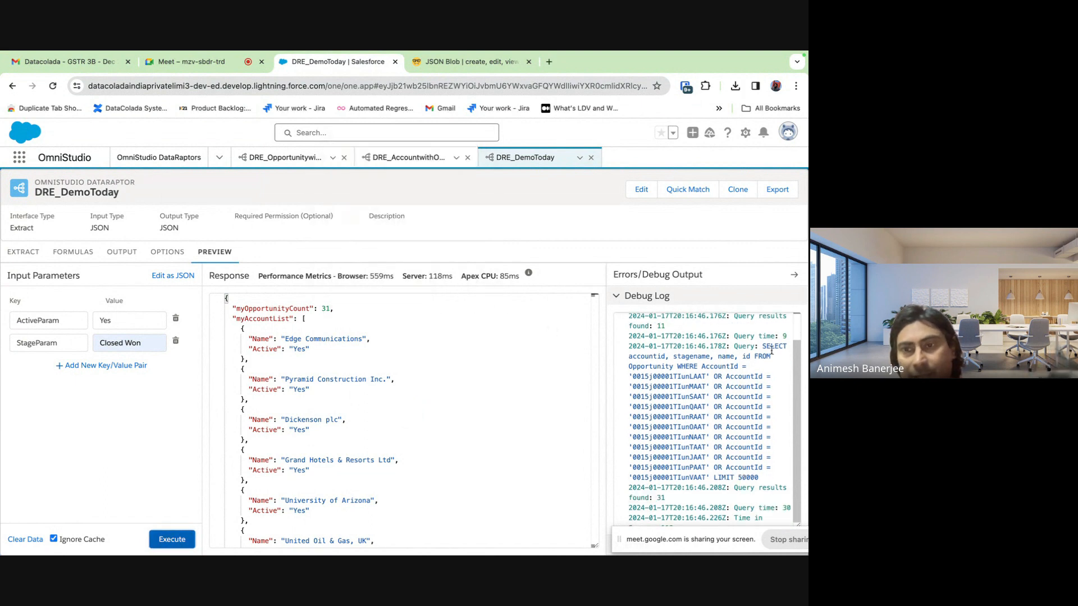
scroll(719, 371, down, 1)
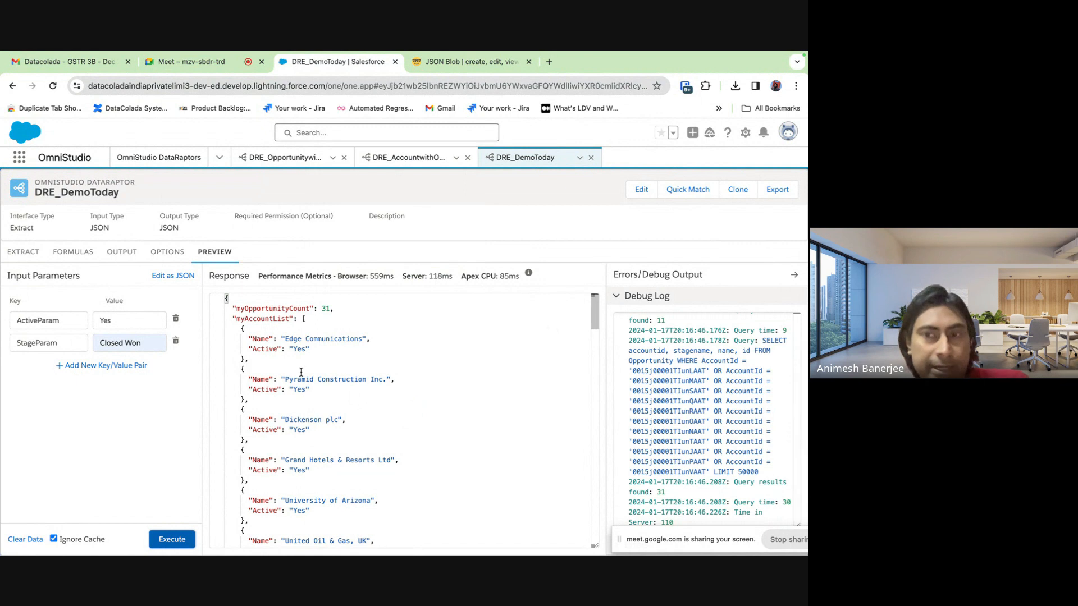
Check the extract steps' filters and remove the StageParam pair from the preview's input parameters
click(30, 251)
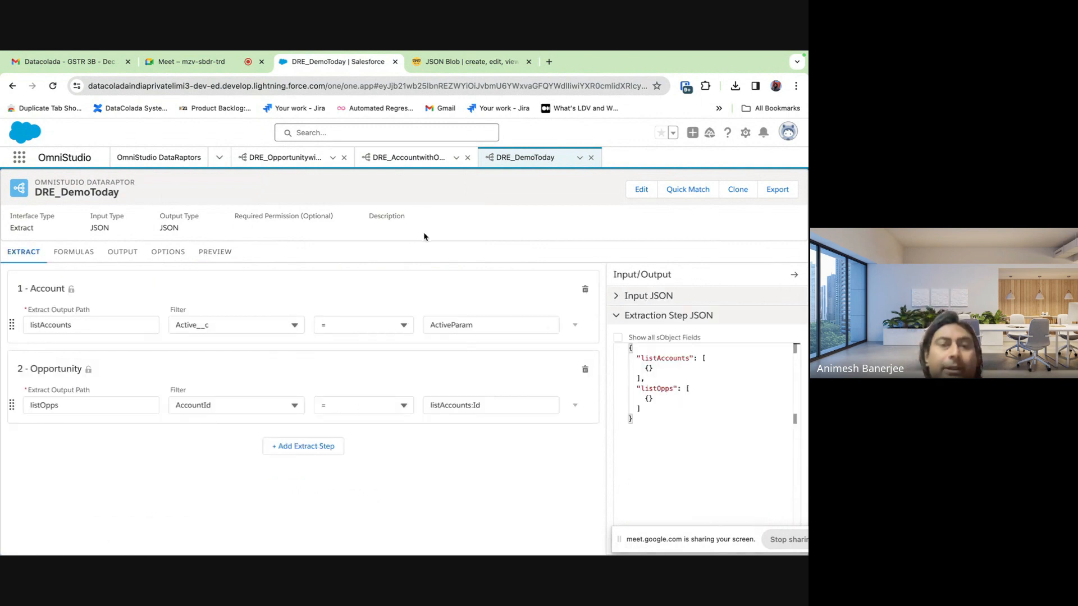
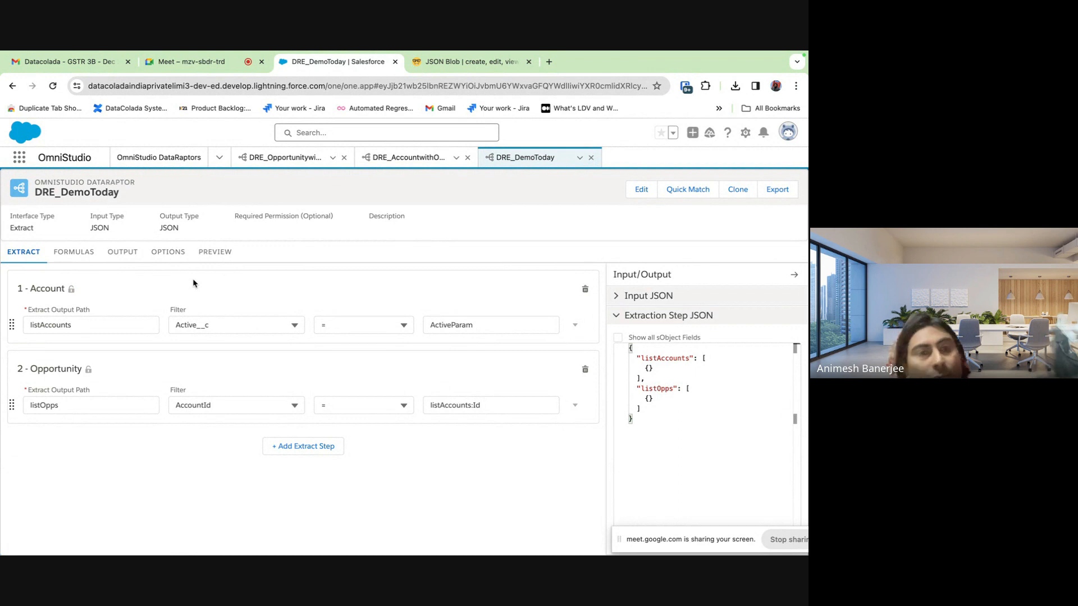
click(169, 254)
click(213, 257)
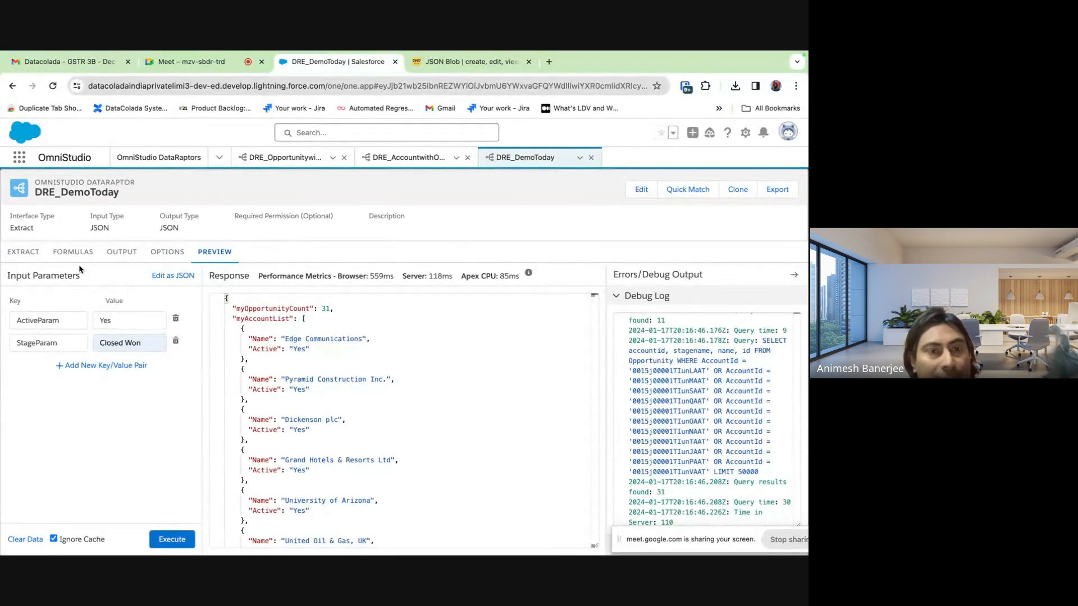
click(176, 342)
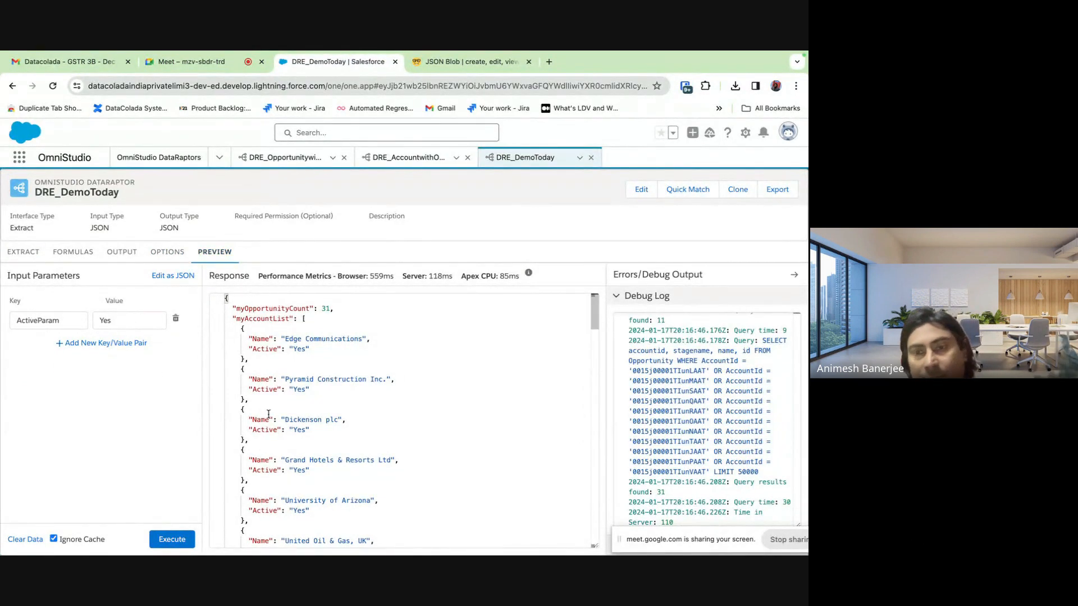
Add a third formula using the LIST function and select its placeholder condition
click(21, 256)
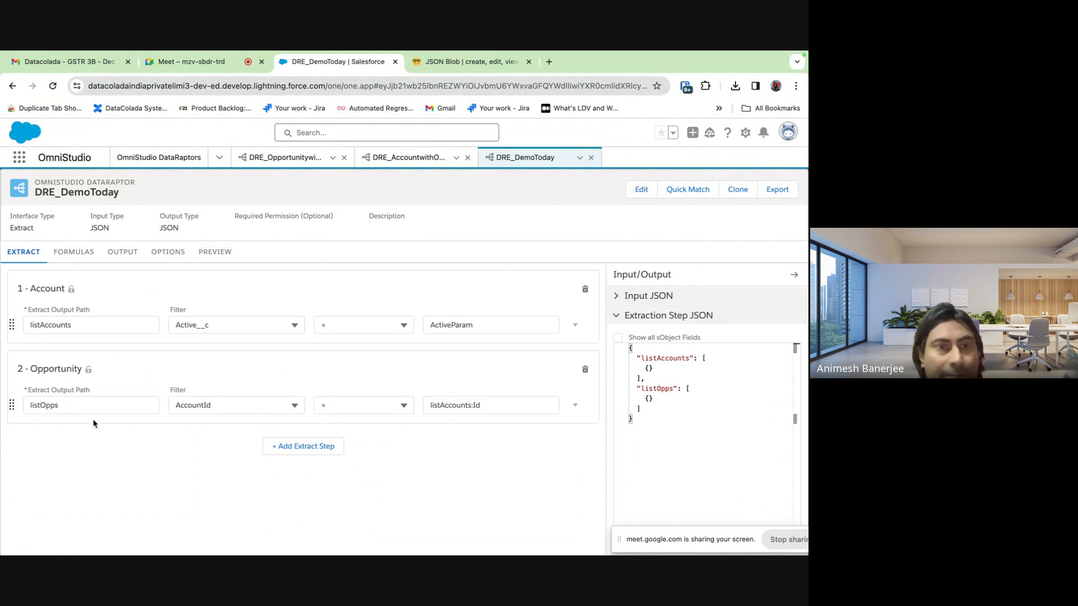
click(79, 261)
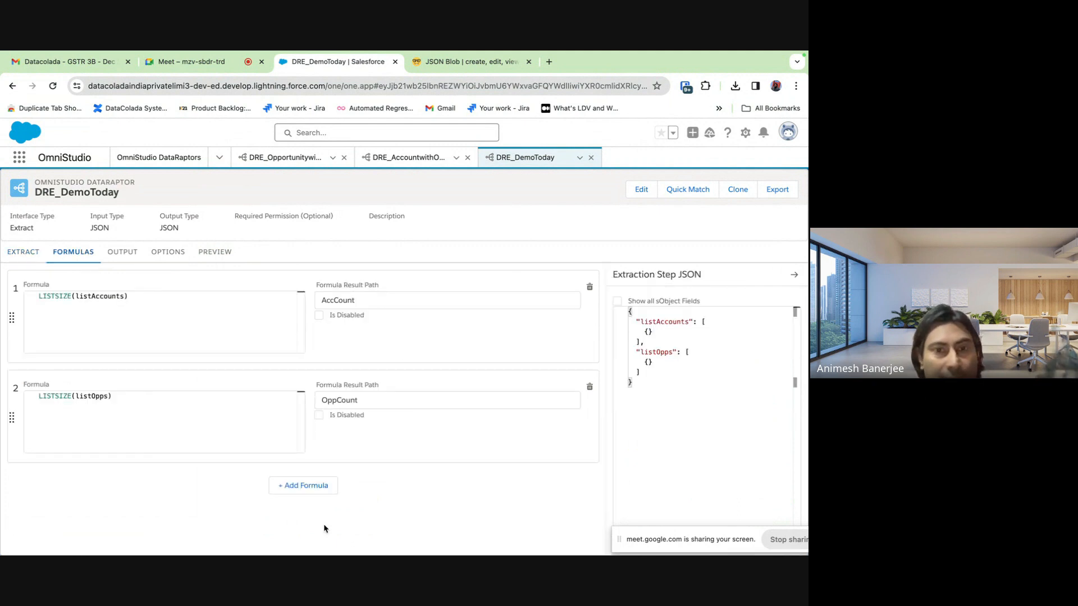
click(315, 489)
scroll(204, 483, down, 1)
click(181, 453)
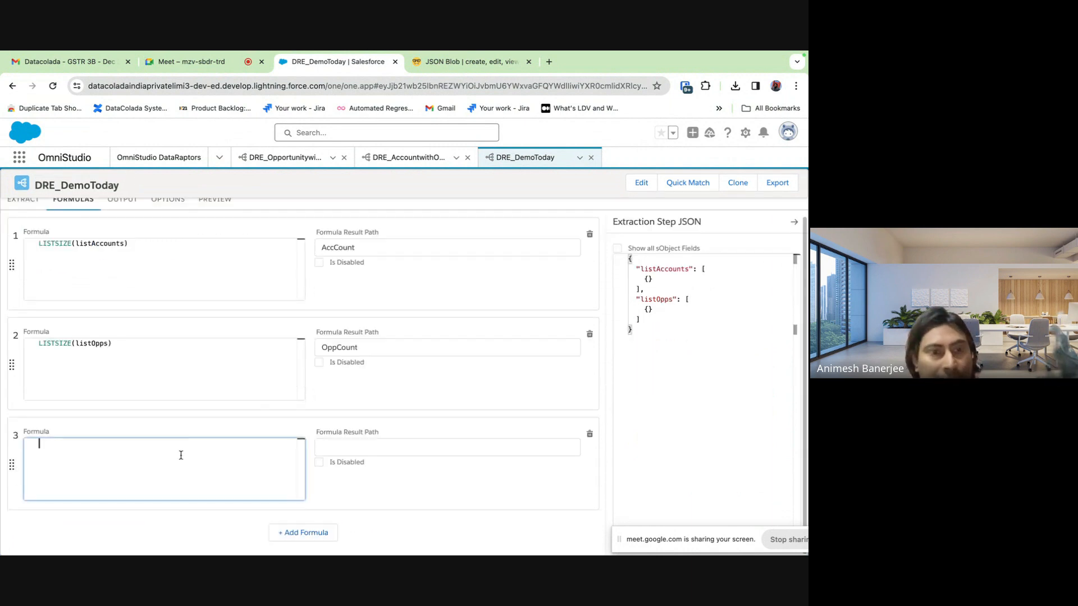
text(lis)
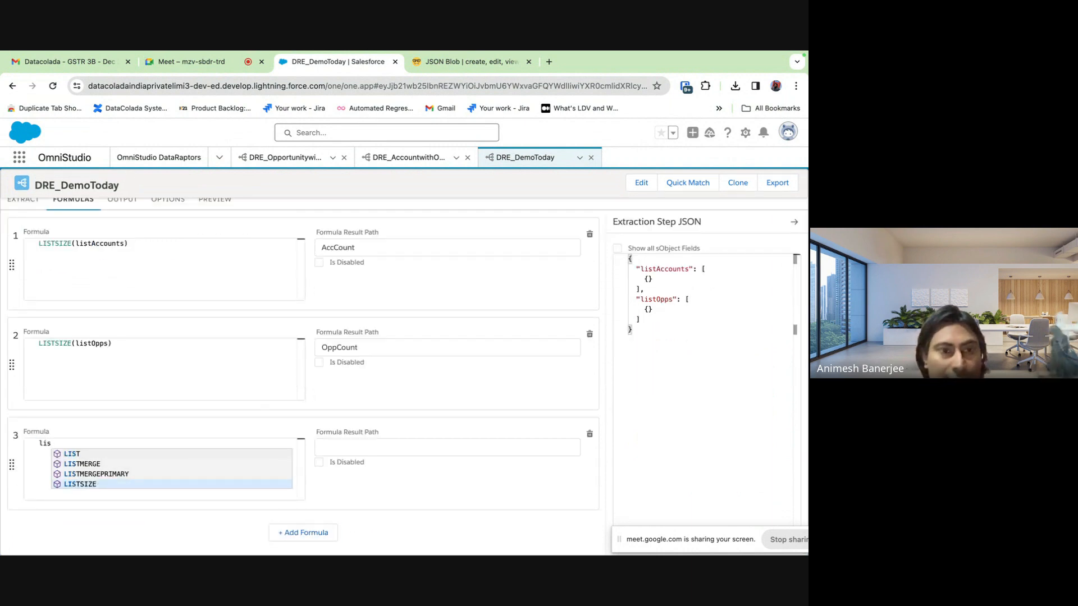
click(160, 456)
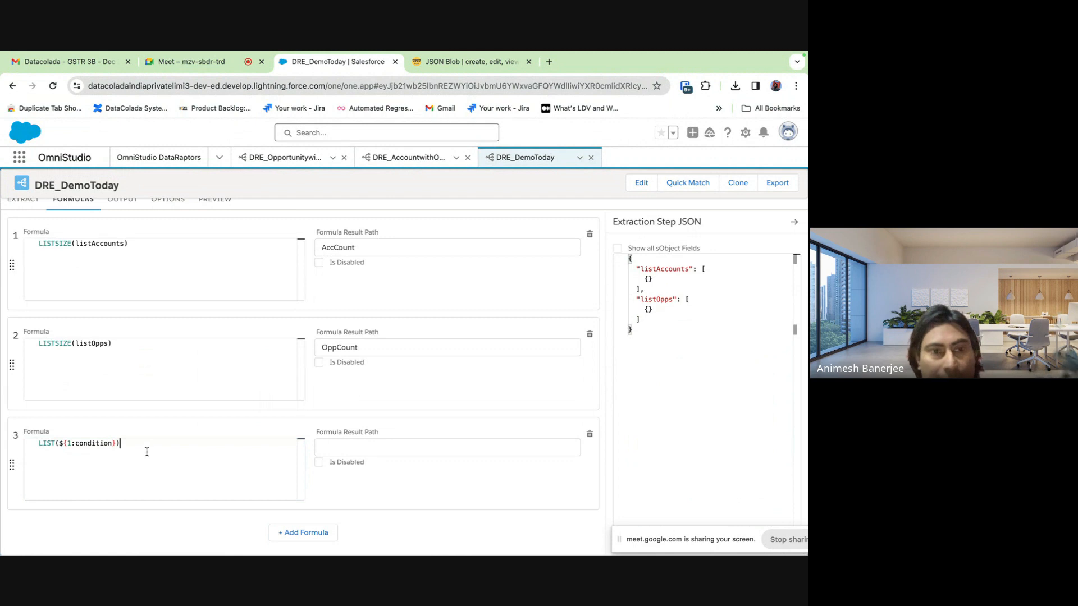
click(115, 445)
drag(116, 444, 59, 443)
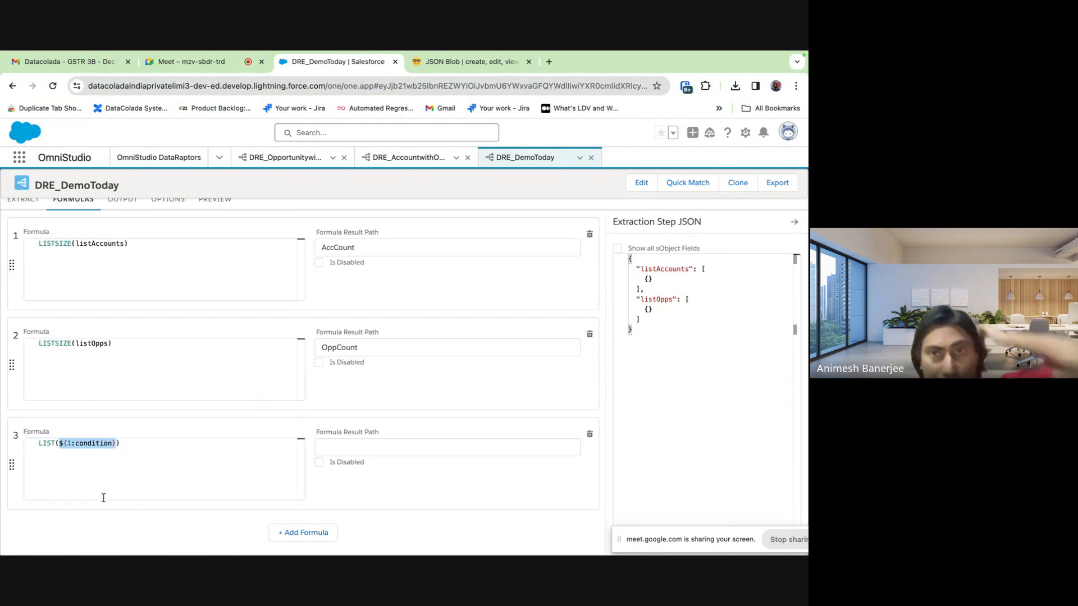
Close the JSON Blob browser tab and return to the DRE_DemoToday formulas in Salesforce
click(503, 69)
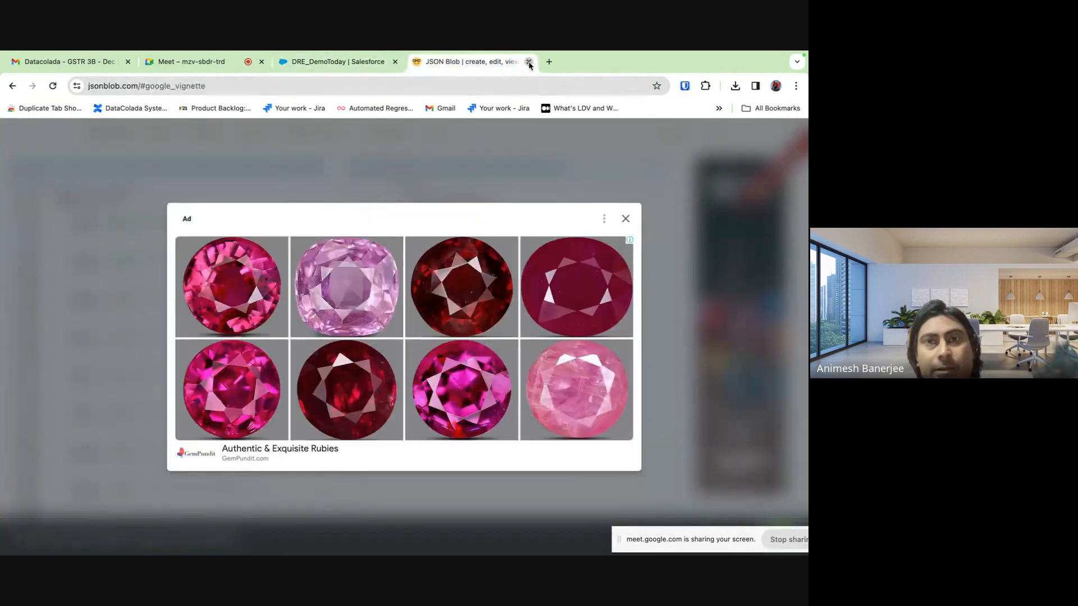
click(529, 62)
click(454, 258)
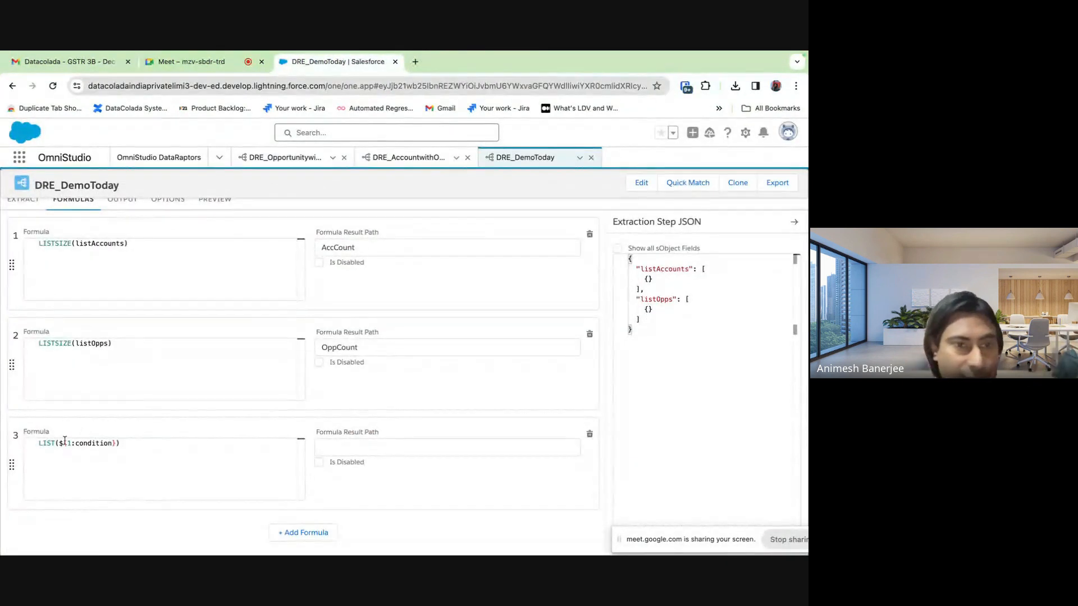
Replace the third formula's placeholder condition with "listOpps:", copying the Opportunity extract step's output path
drag(58, 443, 115, 445)
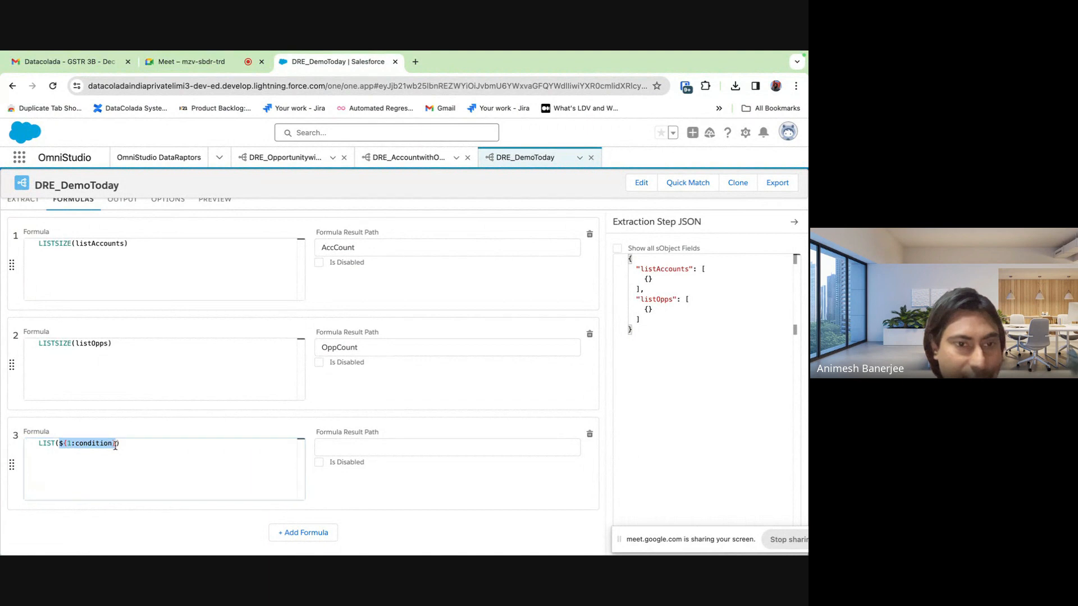
click(23, 201)
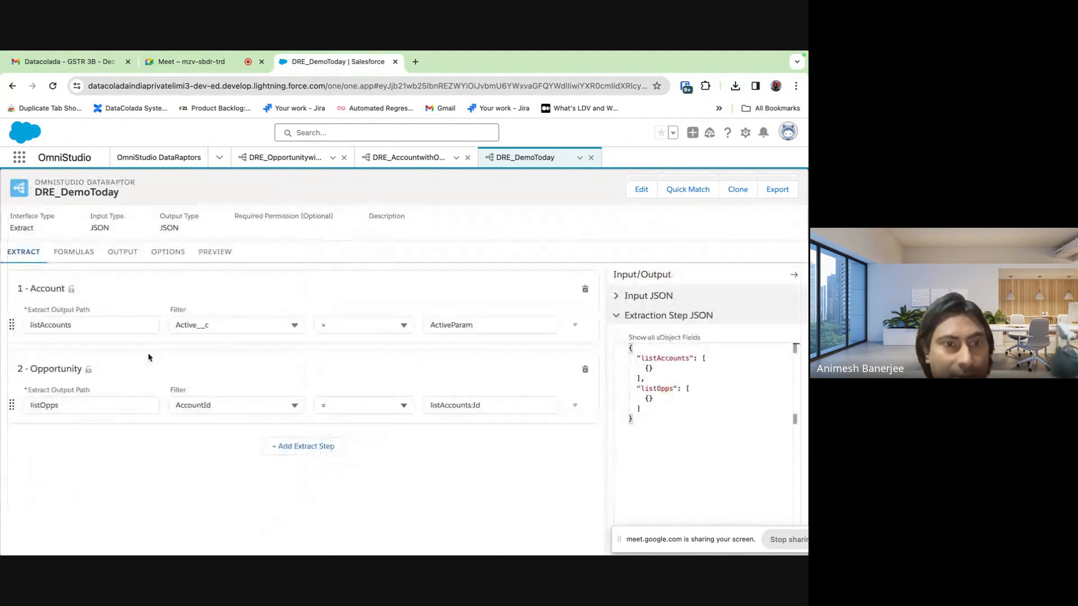
double_click(51, 325)
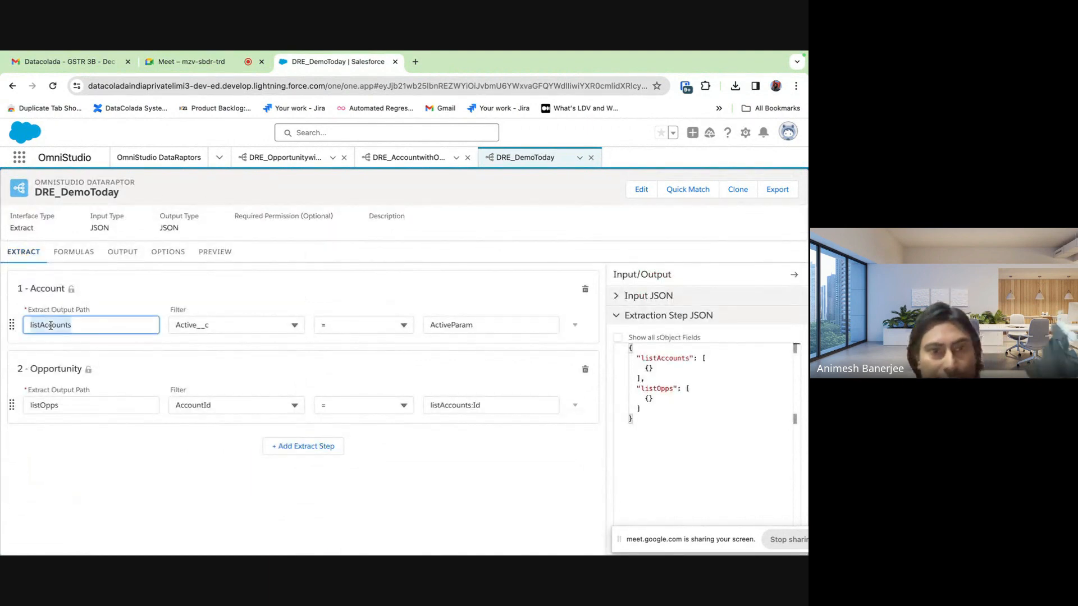
double_click(68, 409)
key(ctrl+c)
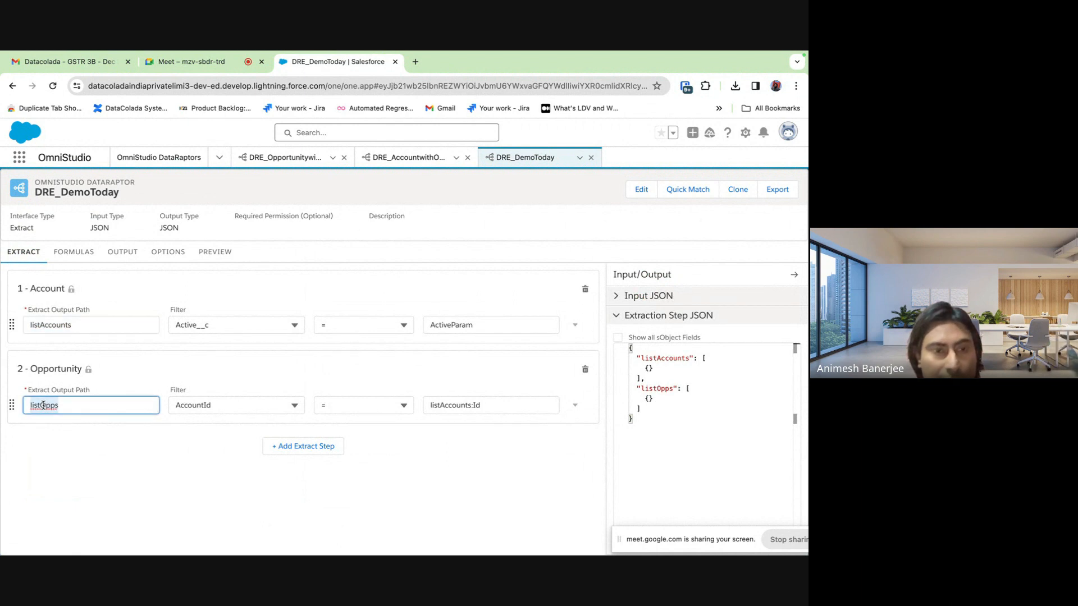
click(73, 252)
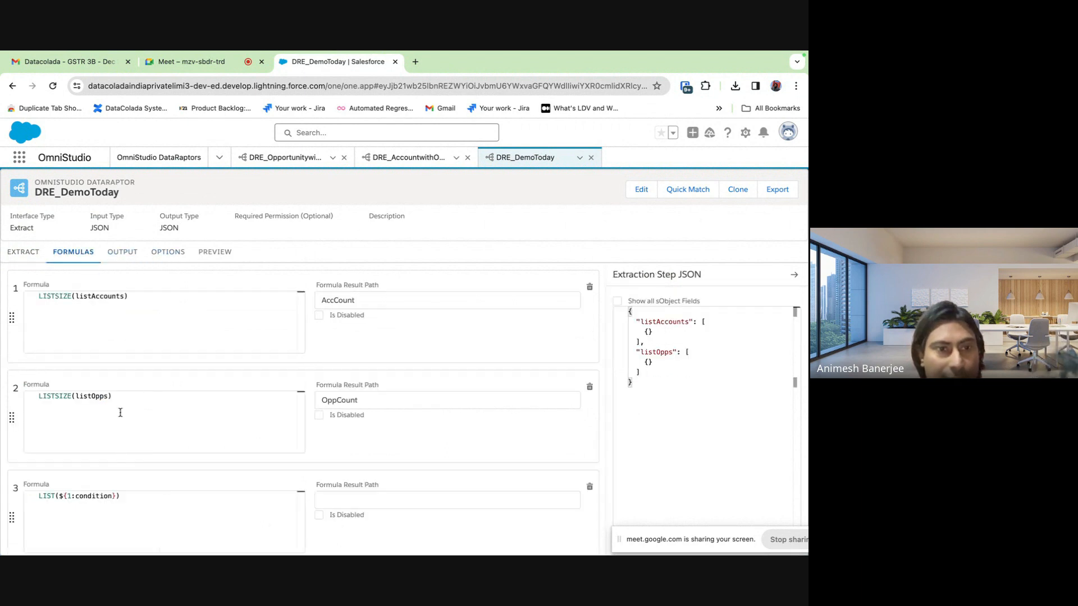
drag(117, 498, 59, 496)
key(ctrl+v)
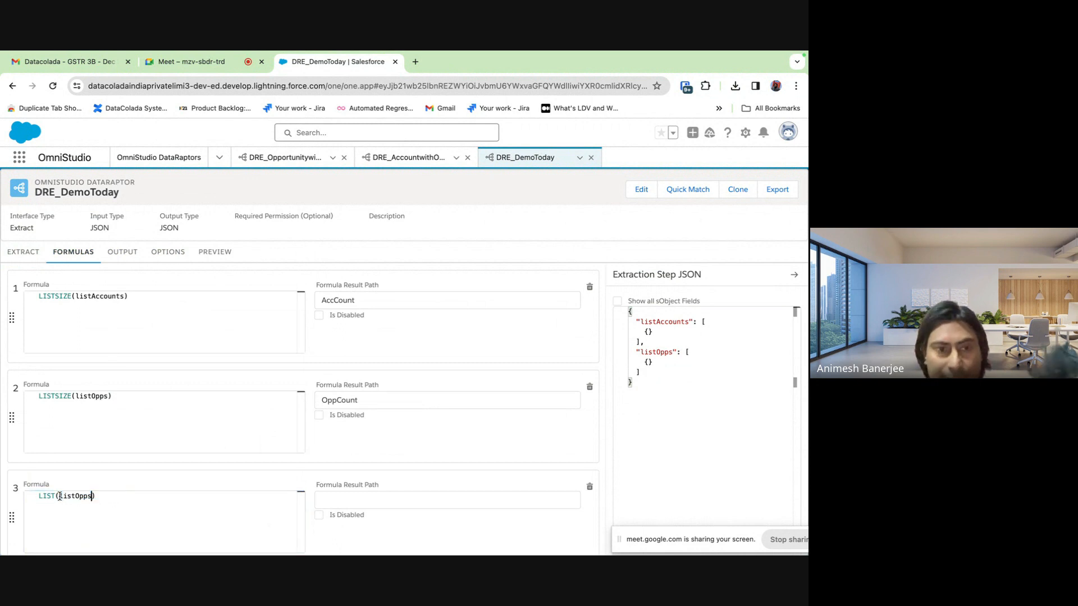
text(:)
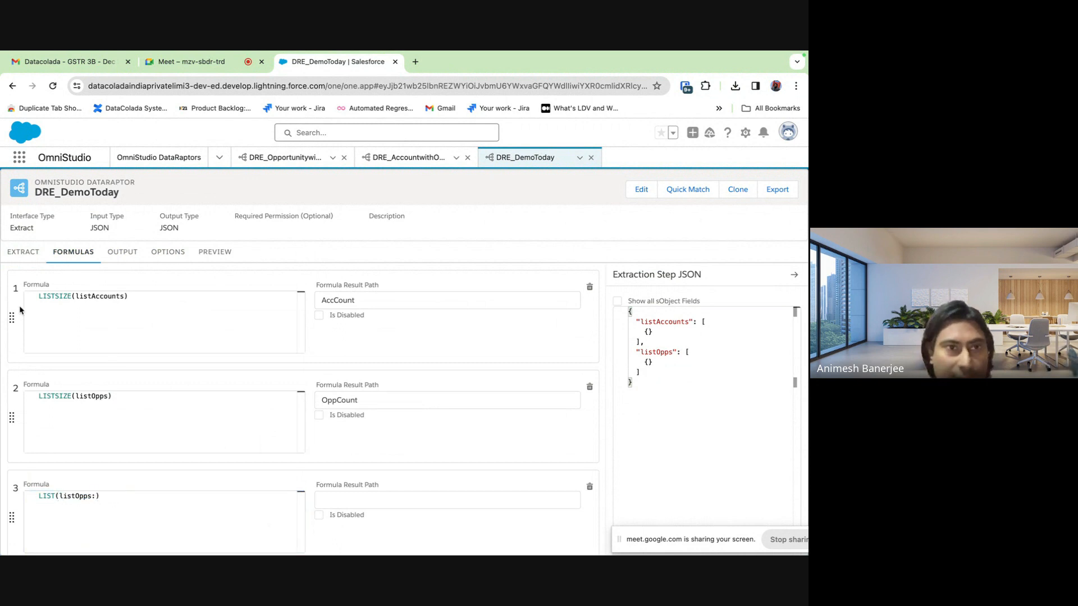
Extend the third formula to LIST(listOpps:StageName,) after checking the Opportunity extract step
click(23, 253)
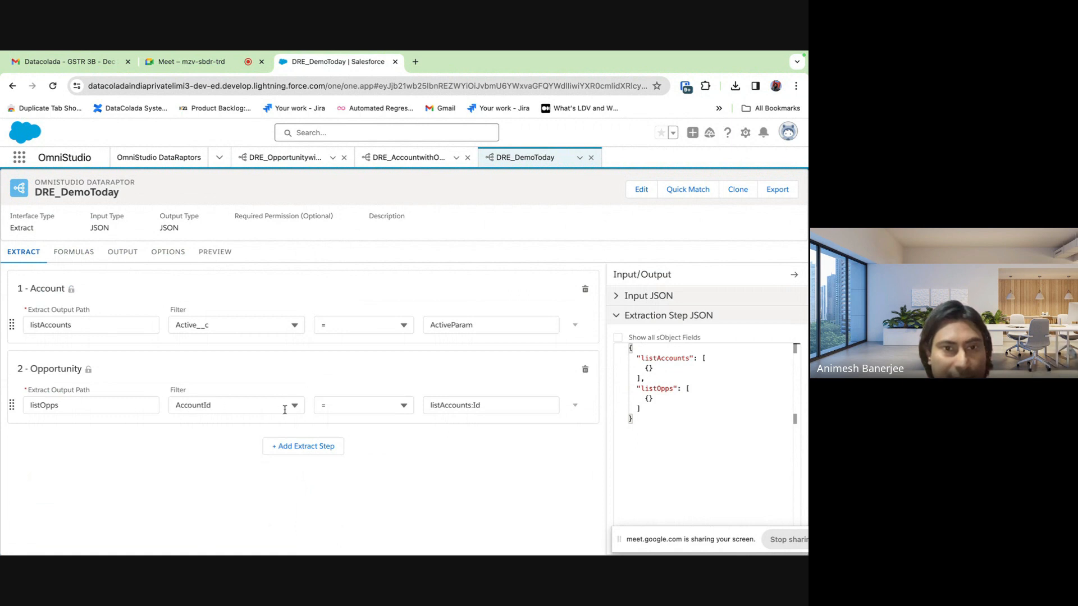
click(72, 253)
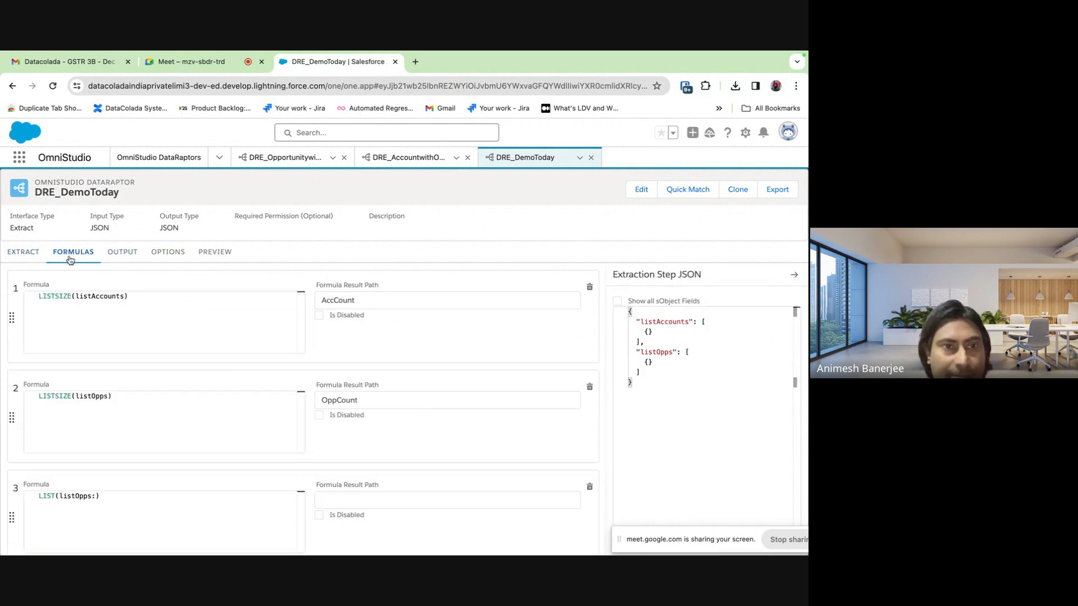
click(96, 496)
text(Stage)
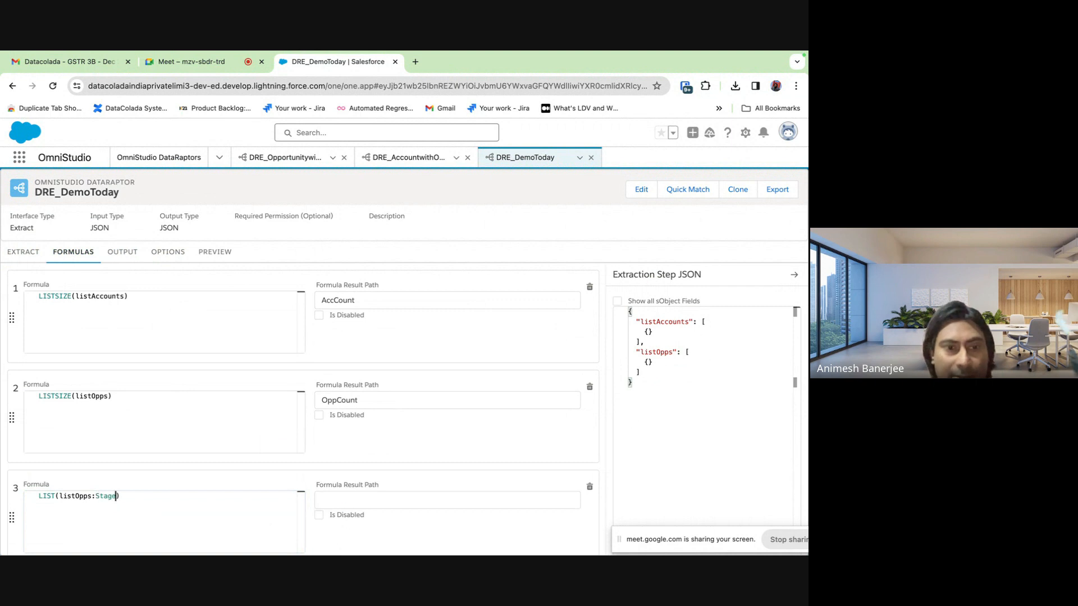
text(Name)
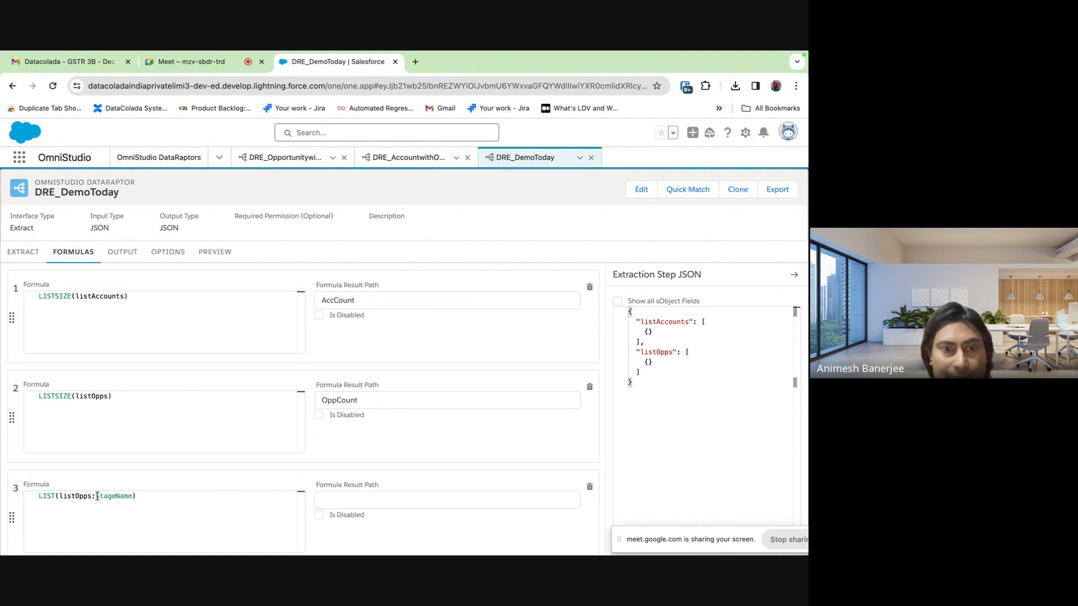
text(,)
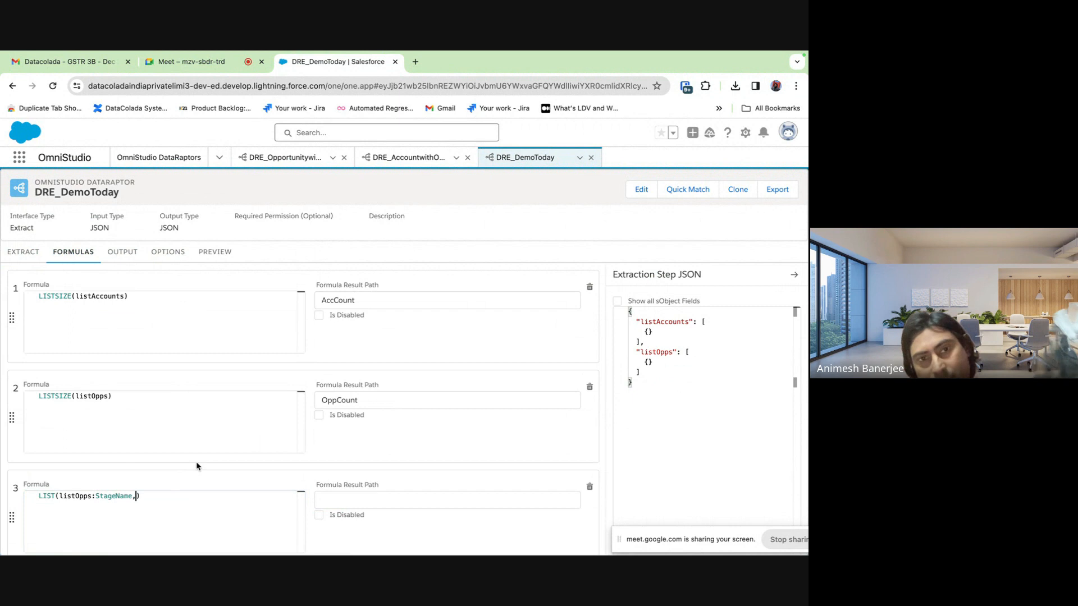
Delete the third formula, leaving only the two LISTSIZE formulas
scroll(197, 466, down, 2)
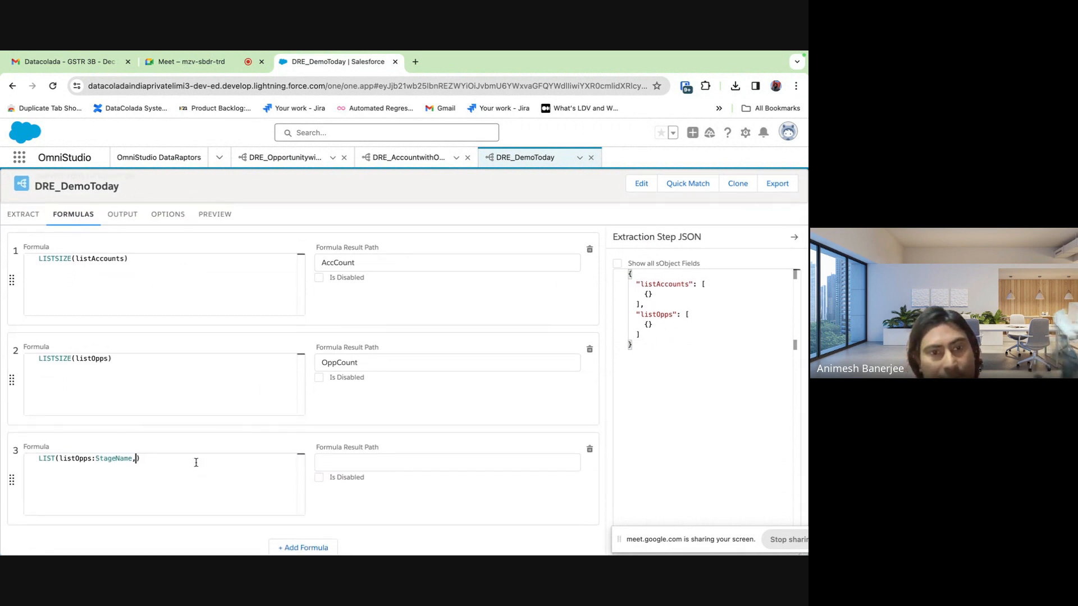
key(super+a)
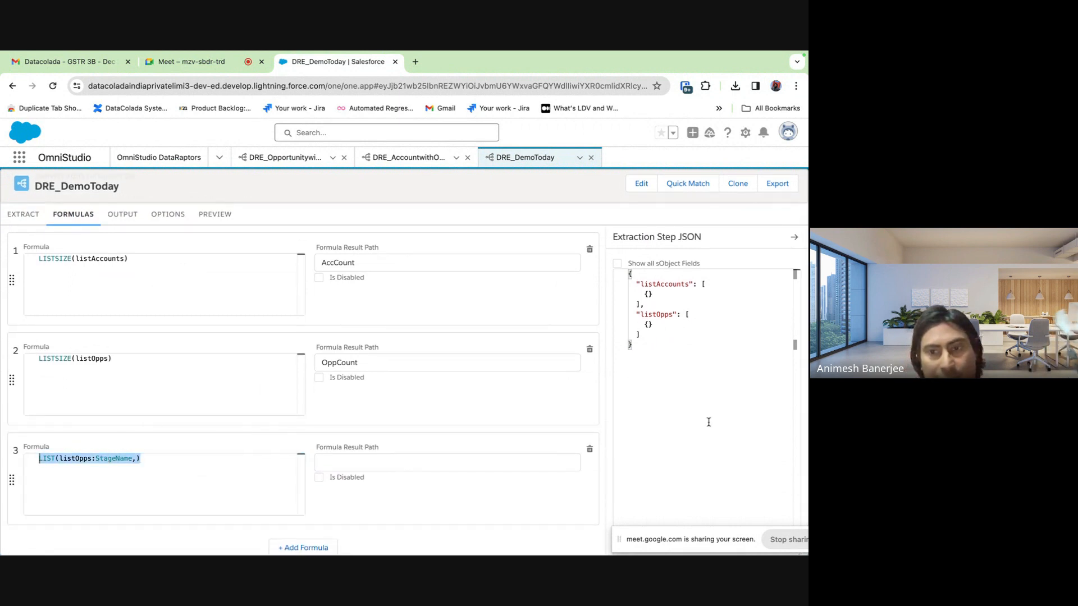
click(589, 449)
click(427, 392)
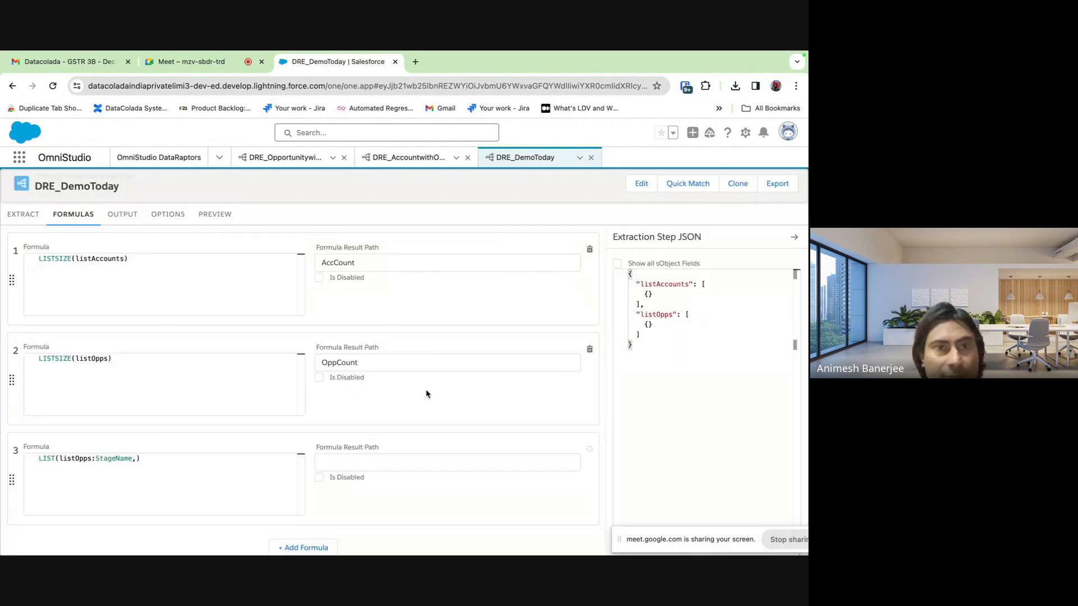
Review the output mappings and the preview response down to the end of the opportunity list
click(175, 214)
click(218, 261)
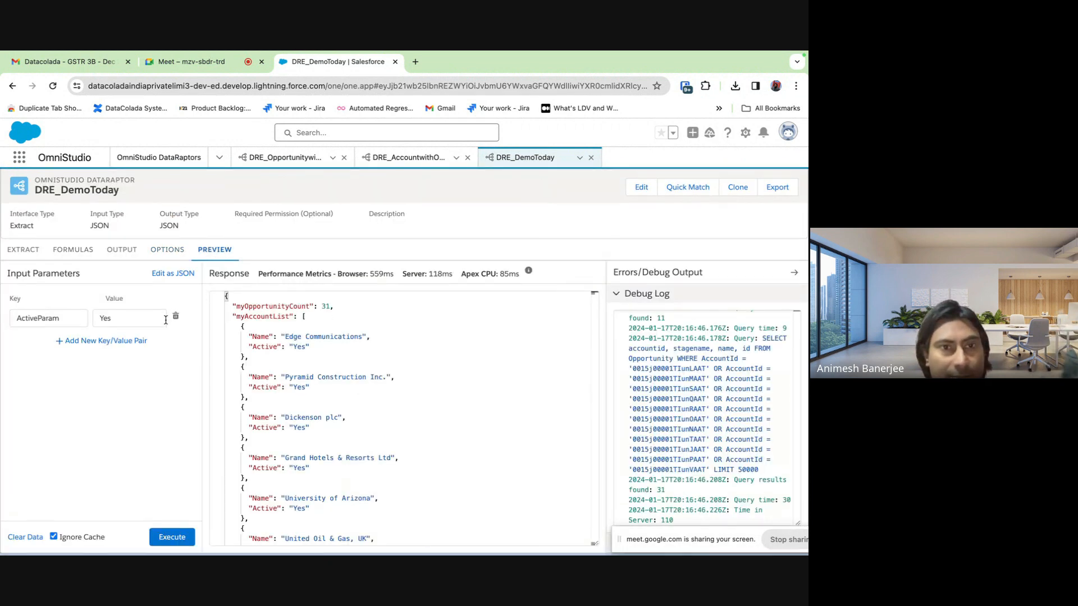
click(121, 253)
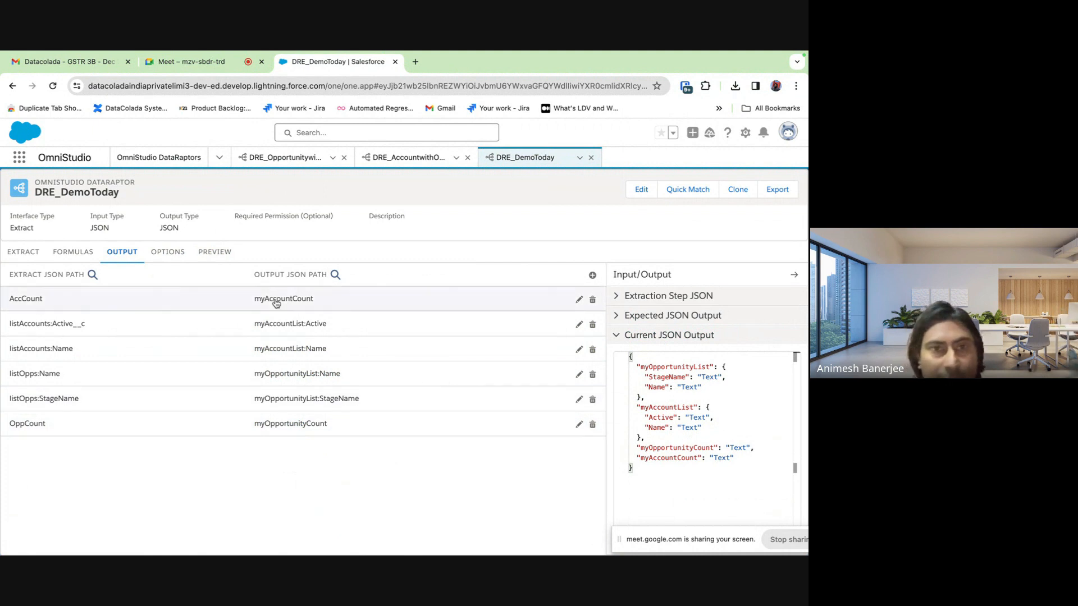
click(220, 252)
scroll(357, 406, down, 15)
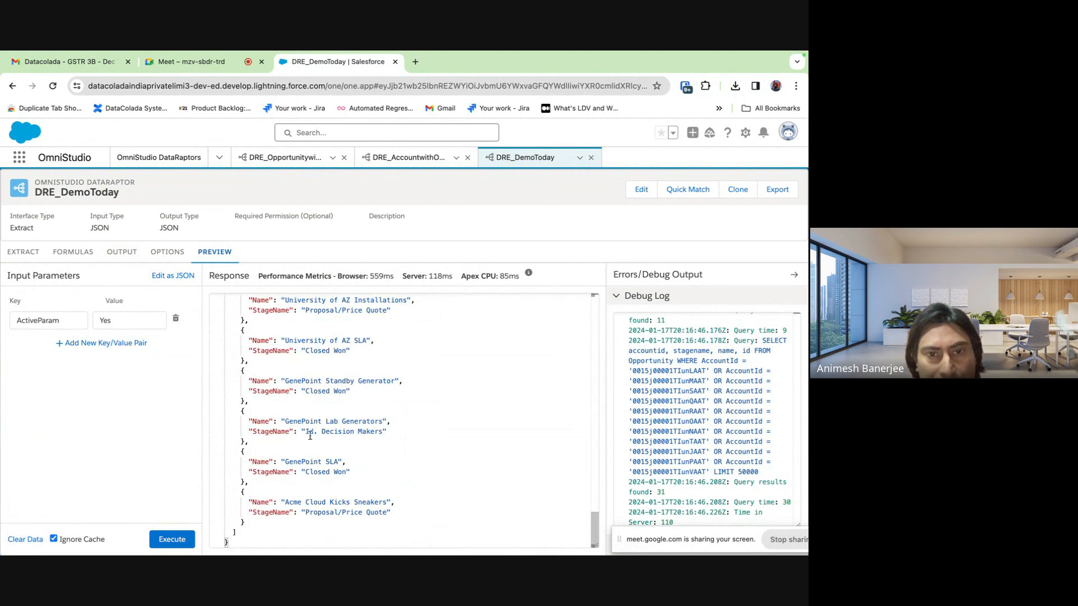
Examine the StageName values throughout the opportunity list in the preview response
scroll(309, 435, up, 3)
scroll(307, 372, up, 4)
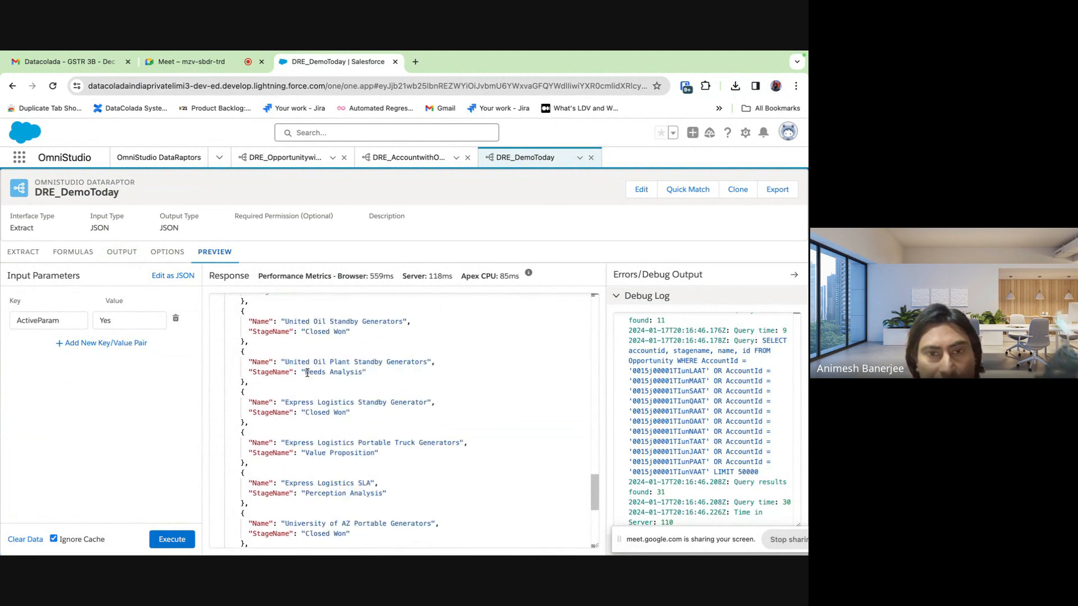
scroll(316, 348, up, 8)
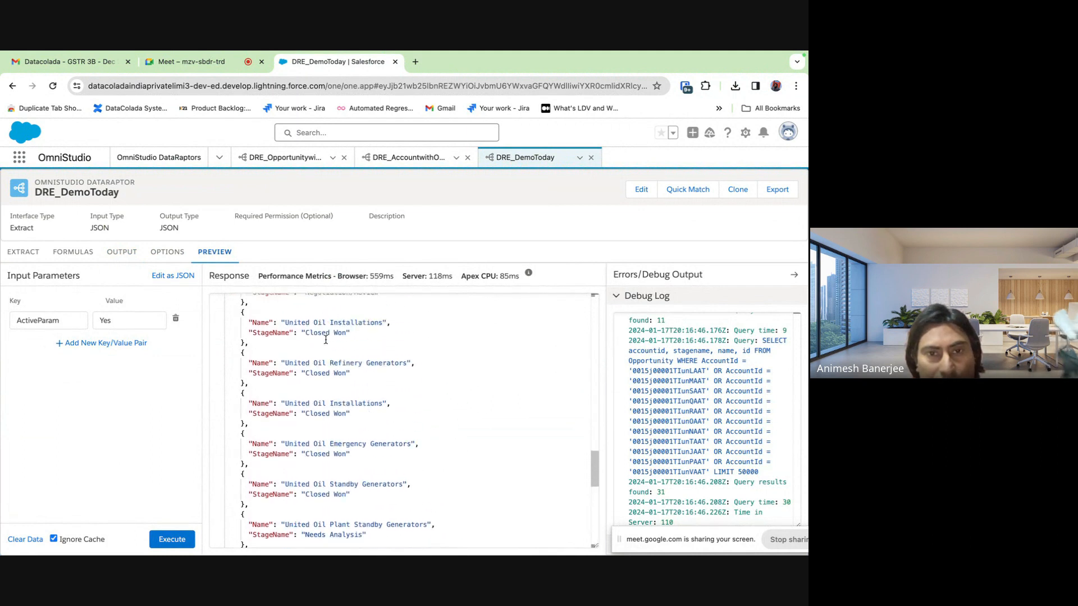
scroll(324, 353, up, 4)
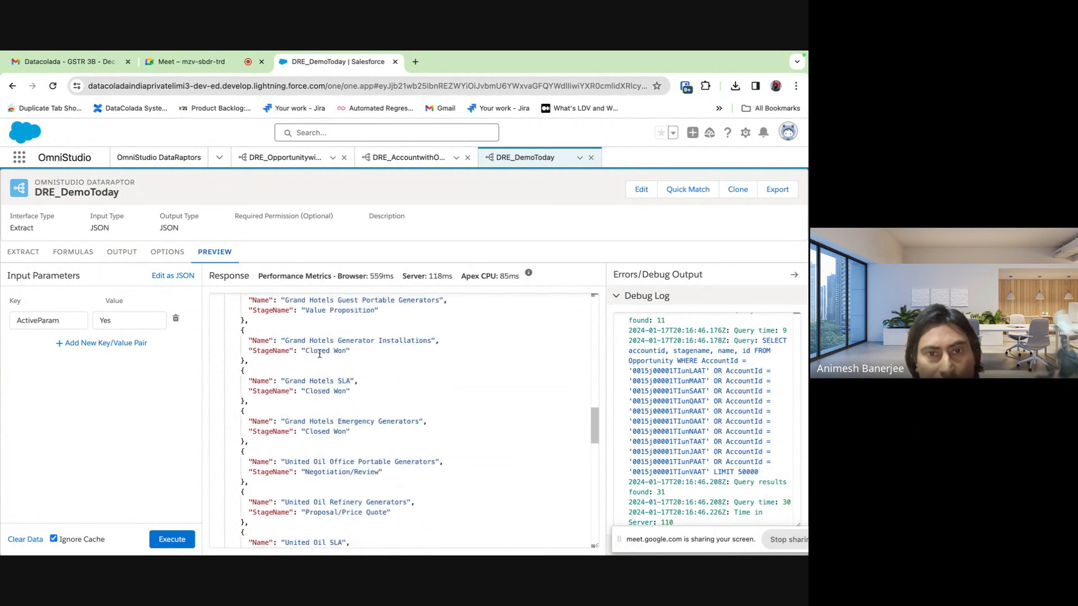
scroll(319, 355, up, 3)
scroll(320, 351, up, 8)
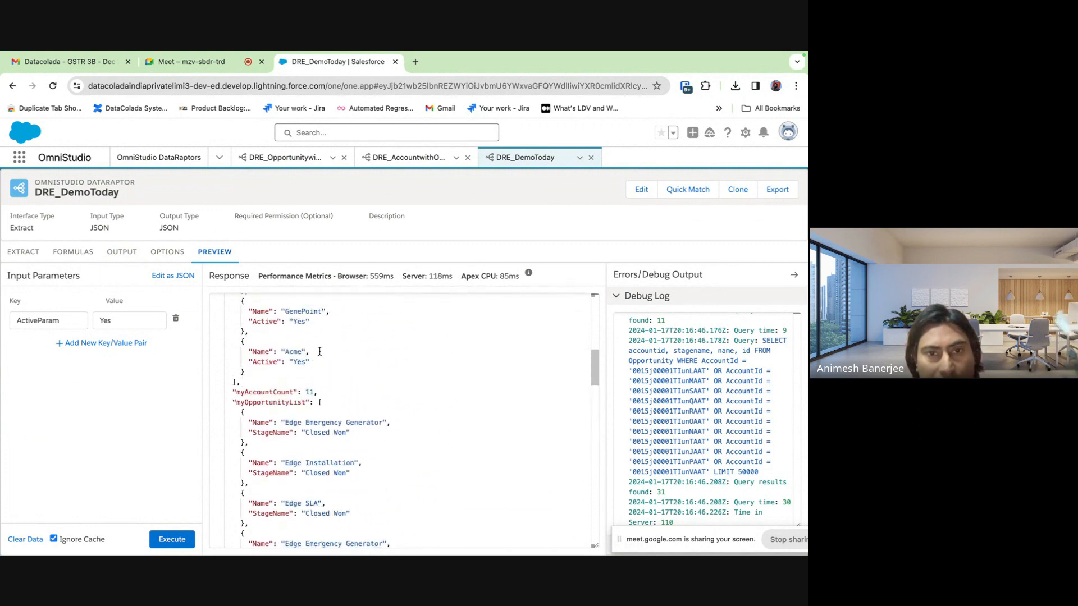
scroll(323, 434, down, 3)
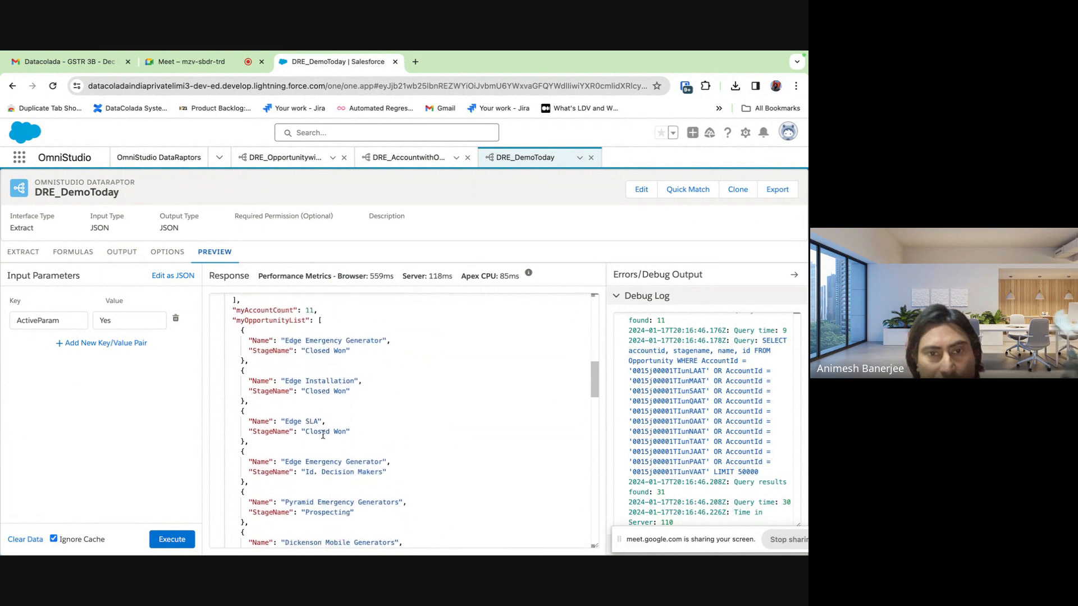
scroll(323, 434, down, 10)
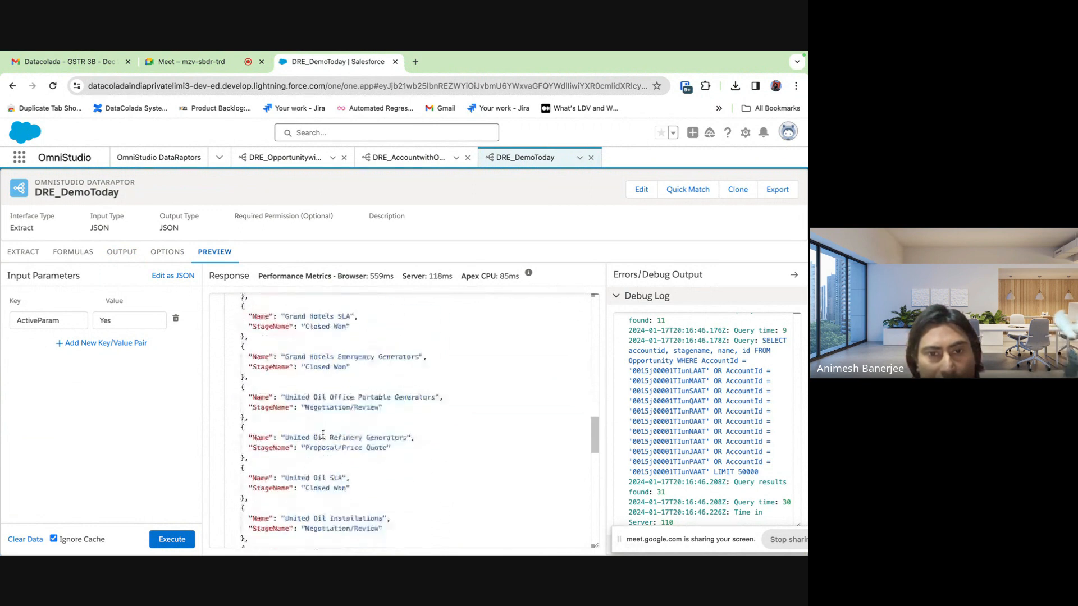
scroll(323, 434, down, 10)
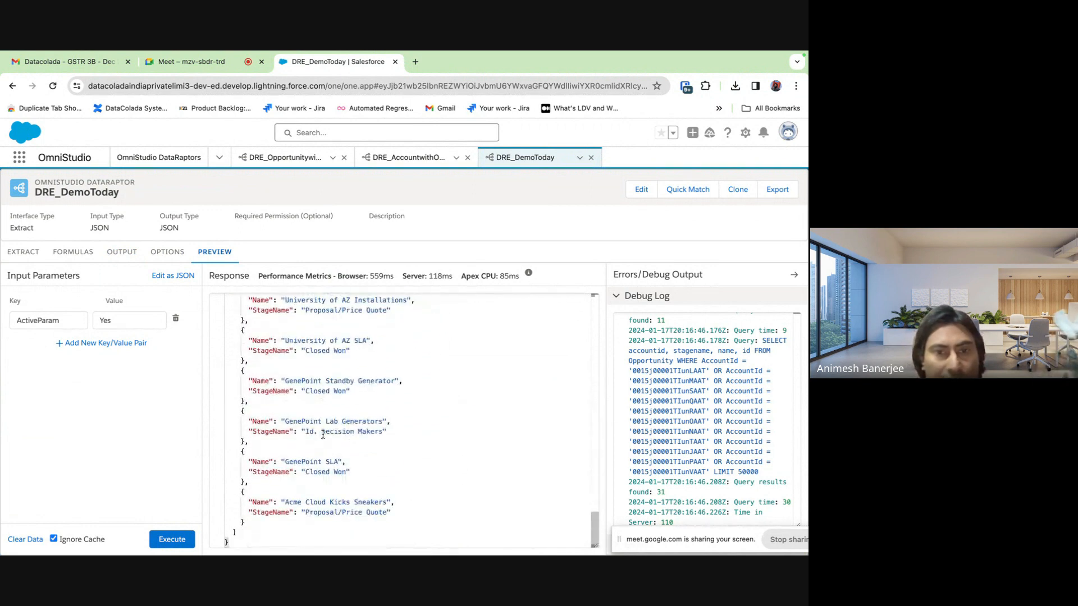
Inspect the listOpps:StageName output mapping and the extract's options, and locate a "Closed Won" stage in the preview response
click(124, 252)
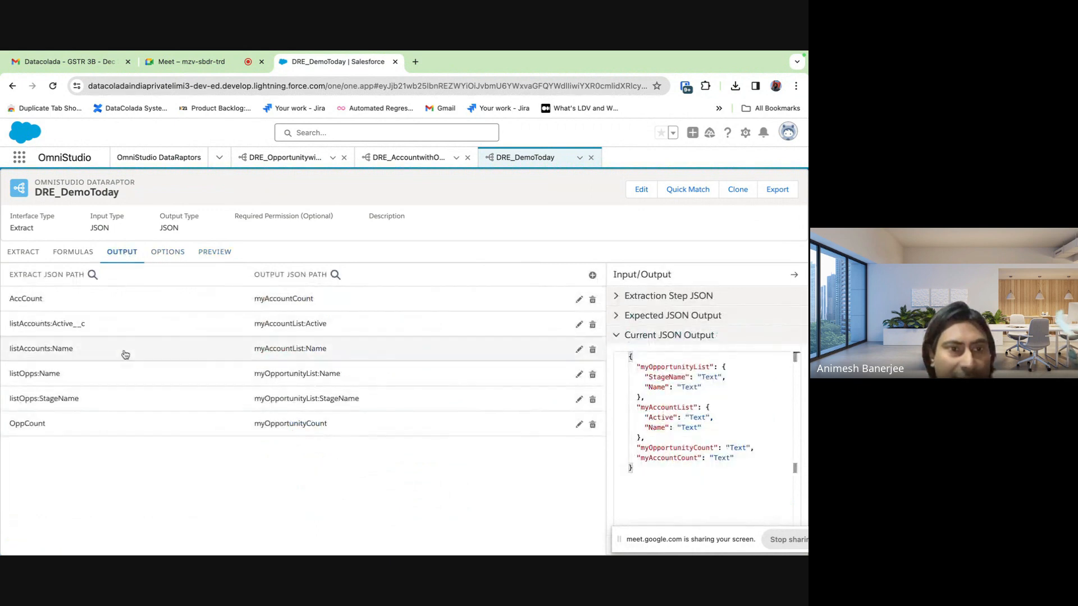
click(579, 399)
scroll(408, 442, down, 1)
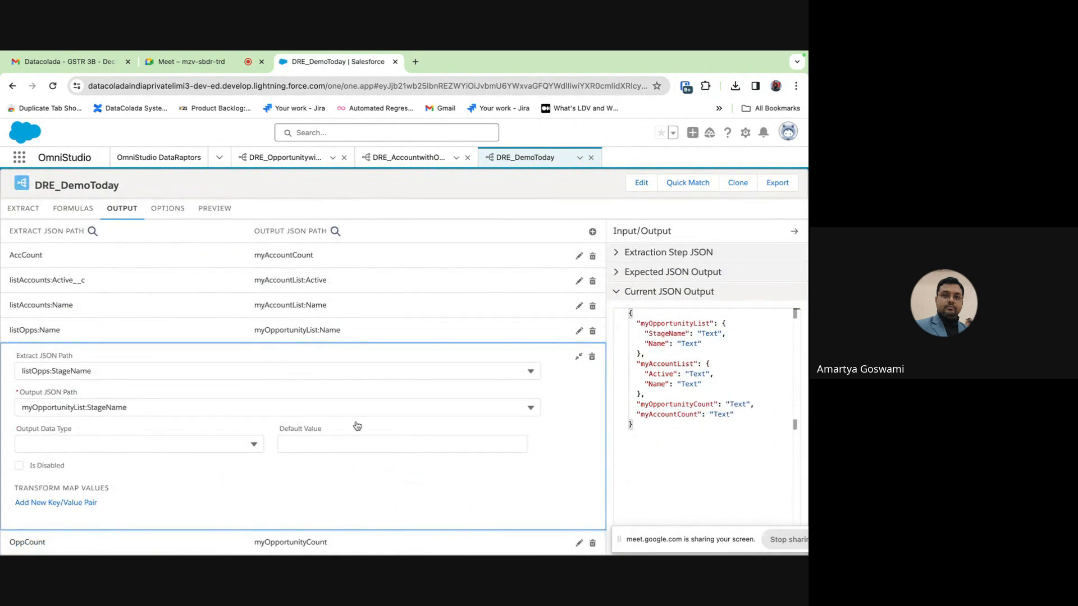
click(168, 208)
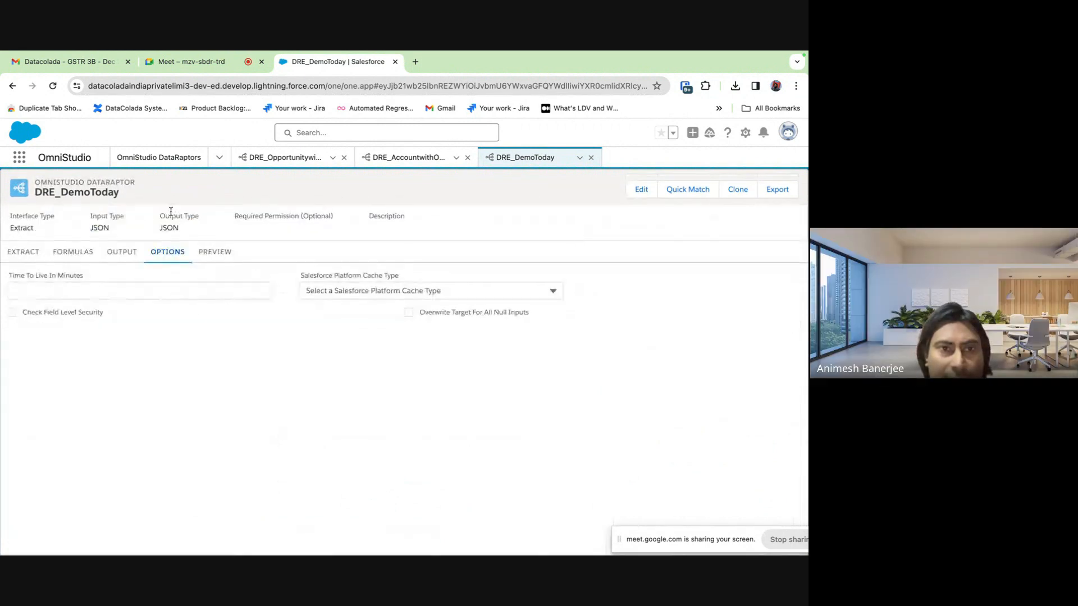
click(206, 252)
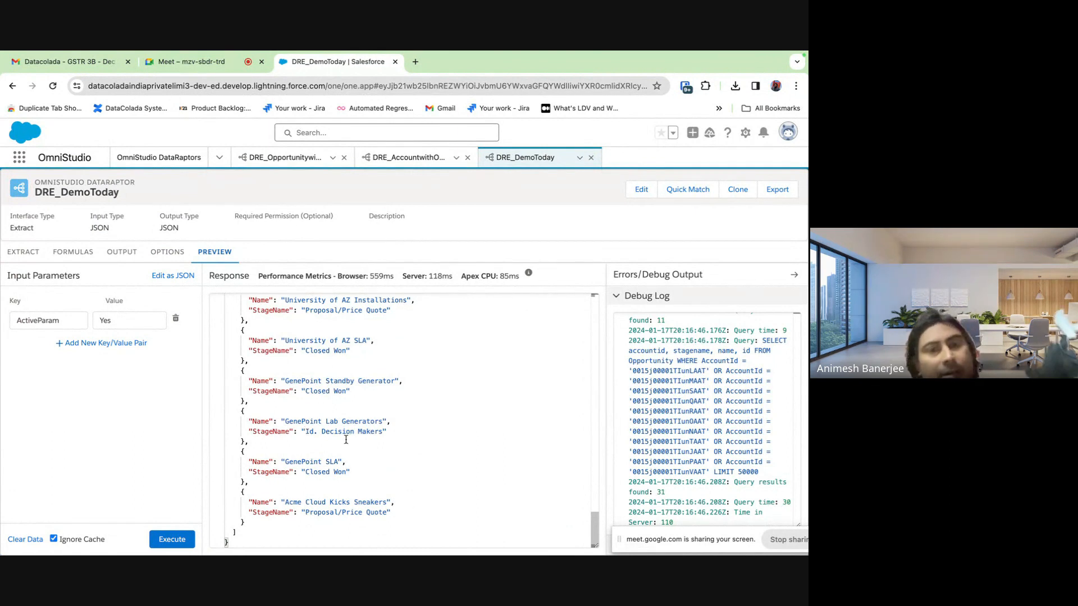
scroll(346, 439, up, 3)
scroll(346, 439, up, 5)
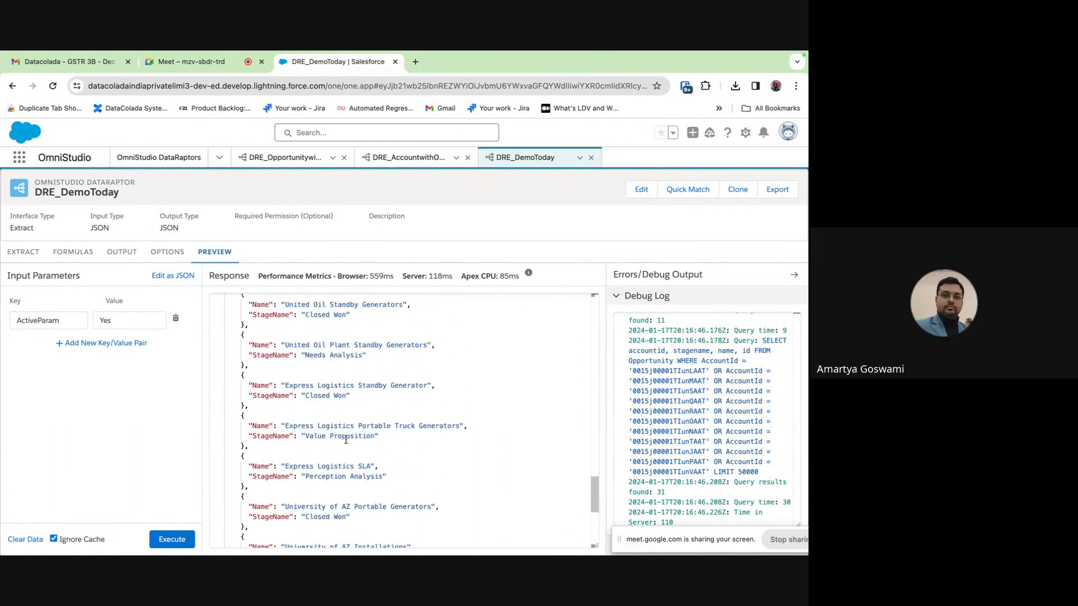
scroll(346, 439, down, 5)
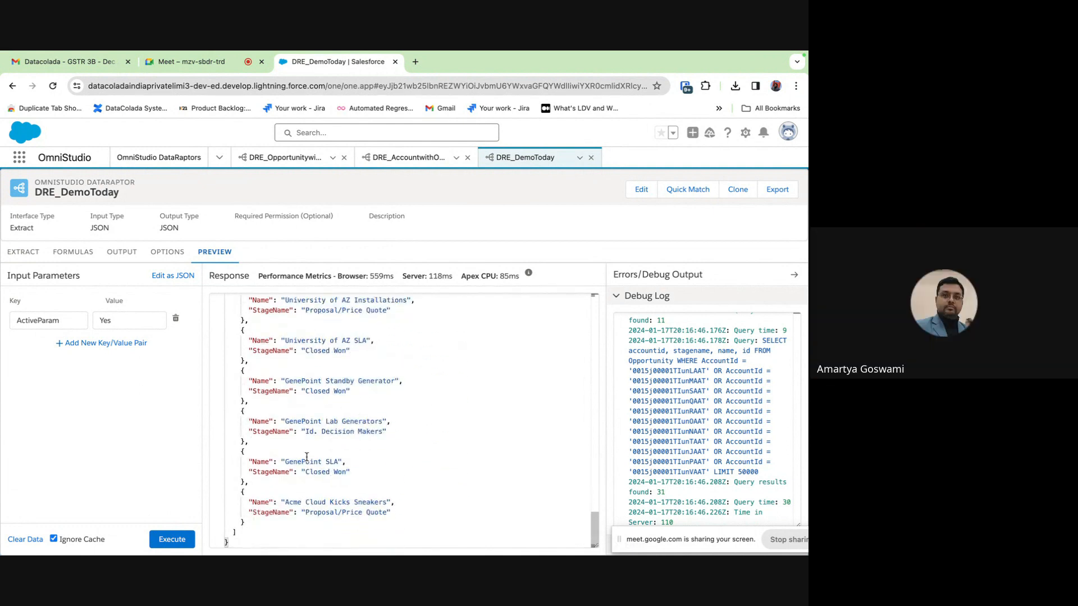
drag(305, 472, 346, 472)
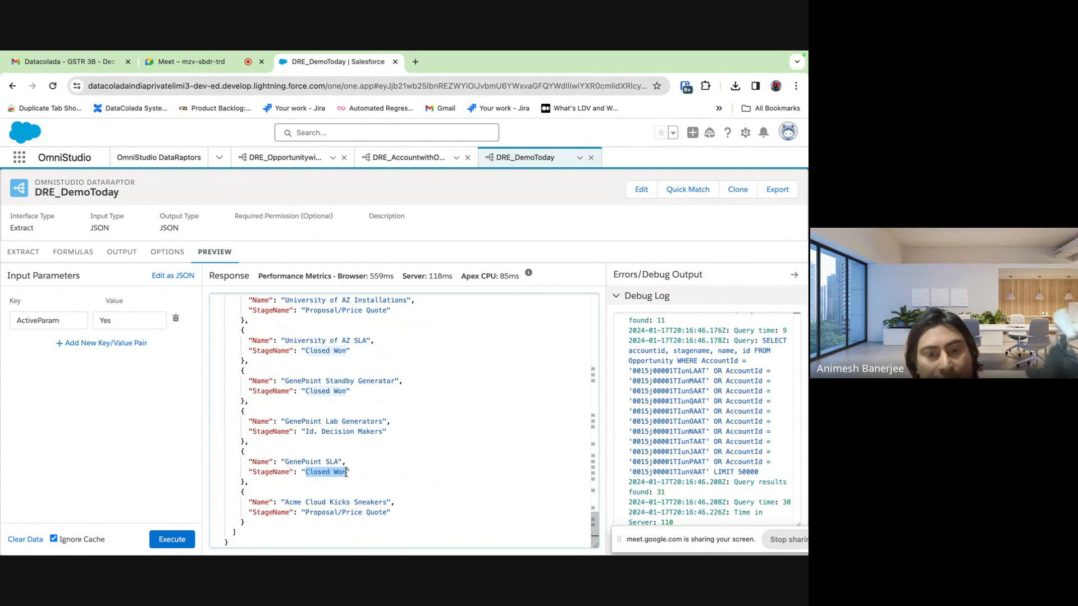
Add a transform map value to the listOpps:StageName output mapping with key "Closed Won" and value "Won"
click(122, 252)
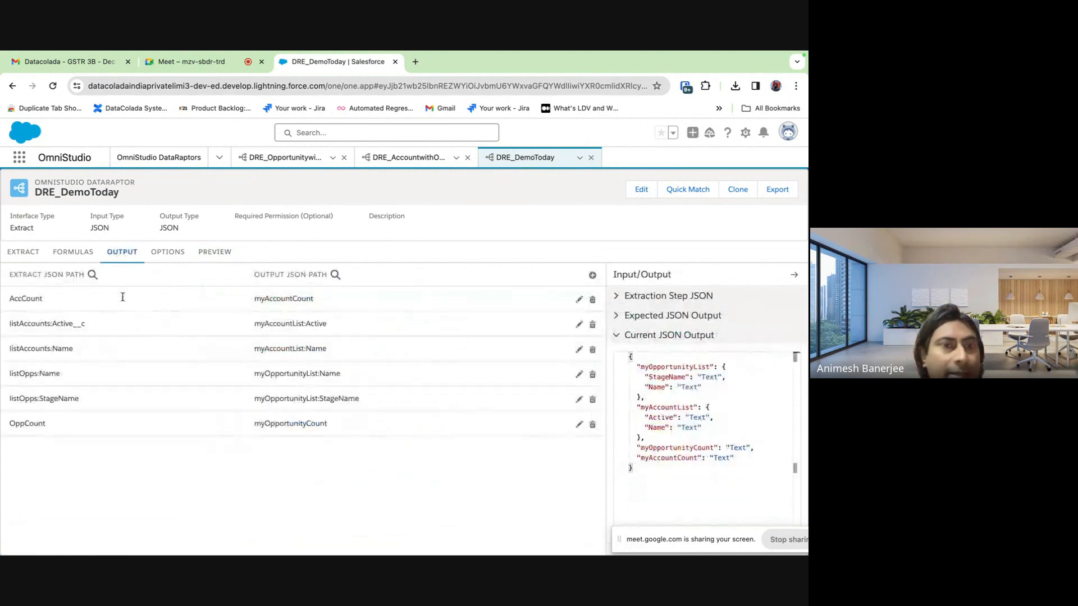
click(578, 400)
scroll(325, 428, down, 1)
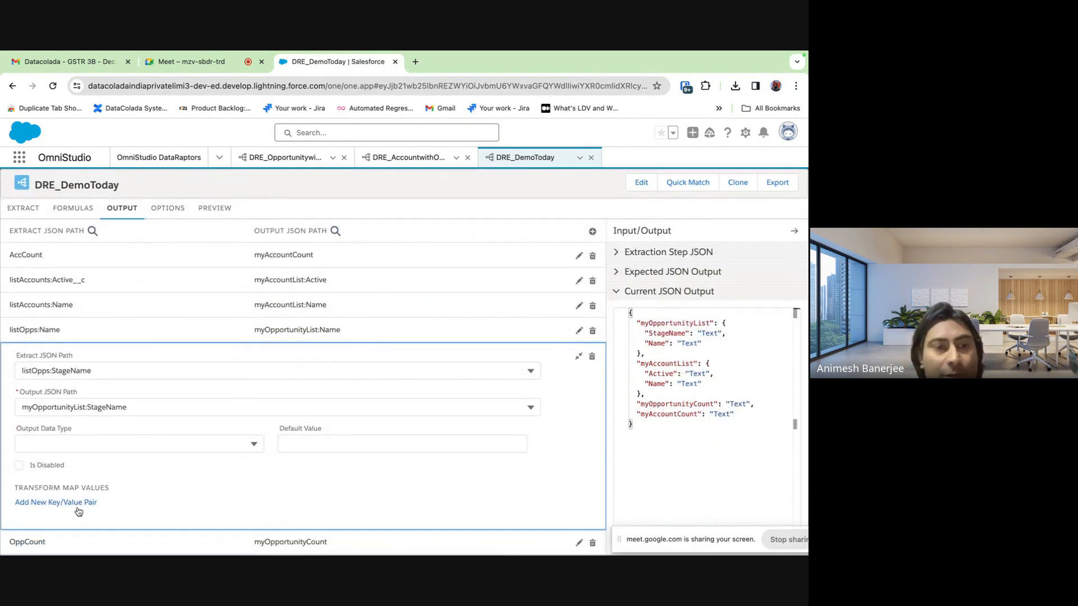
click(56, 502)
scroll(166, 490, down, 1)
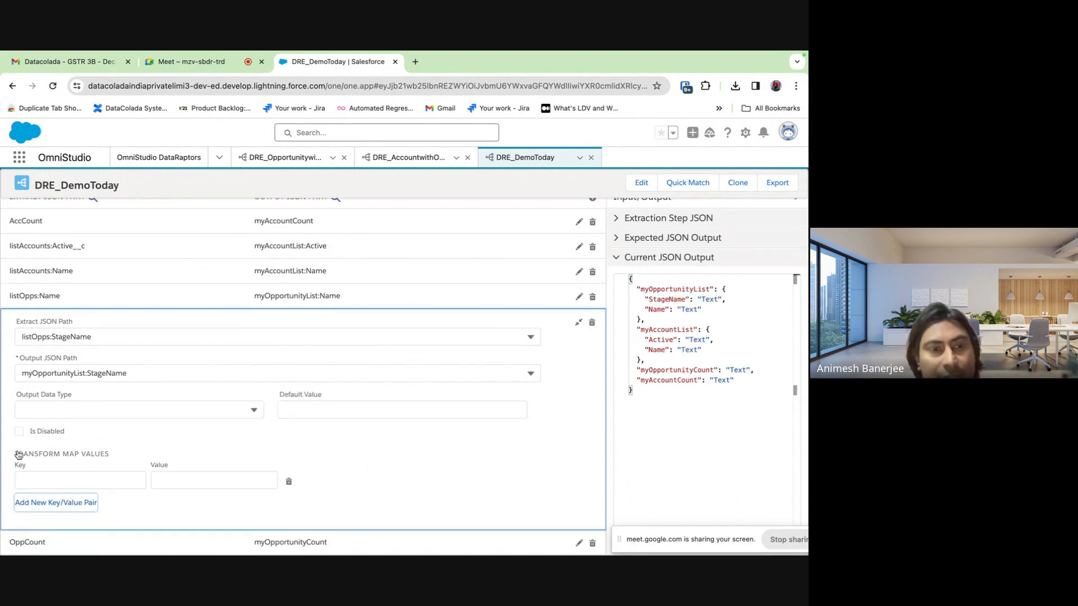
click(43, 478)
text(Closed Won)
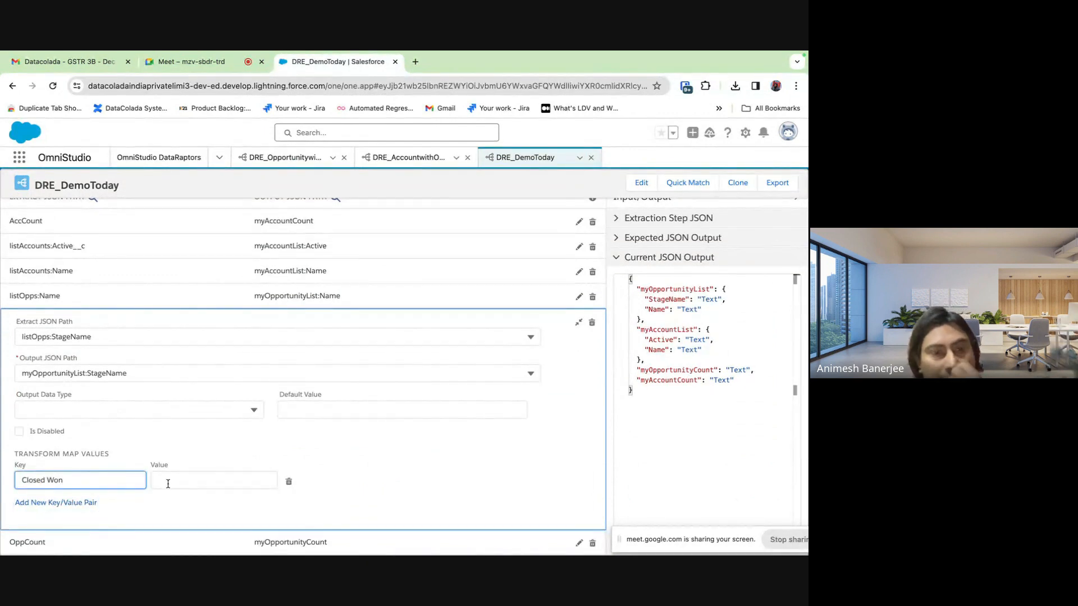
click(186, 478)
text(Won)
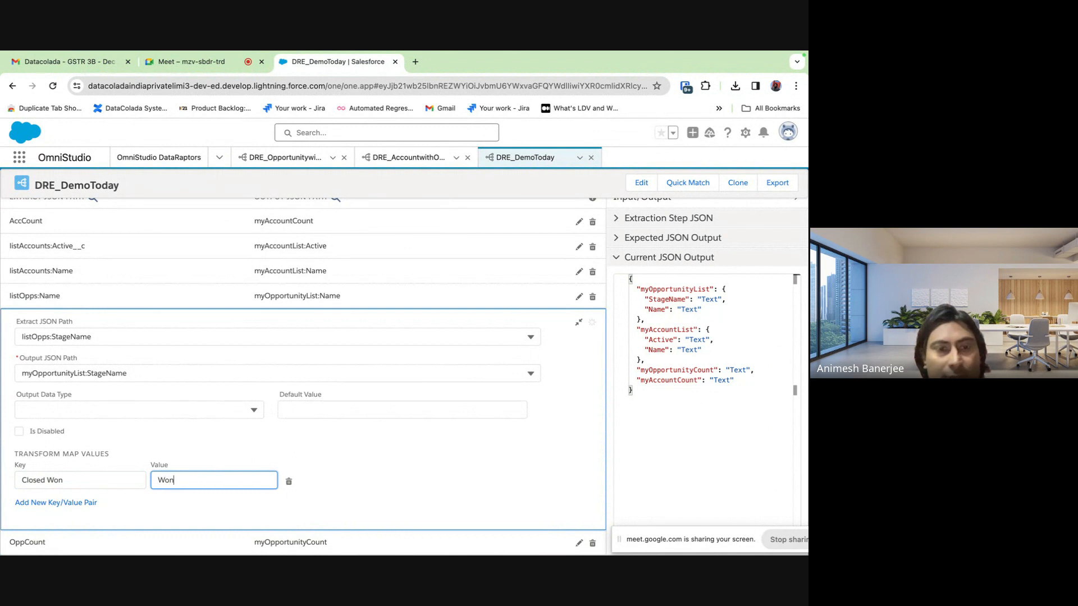
click(392, 448)
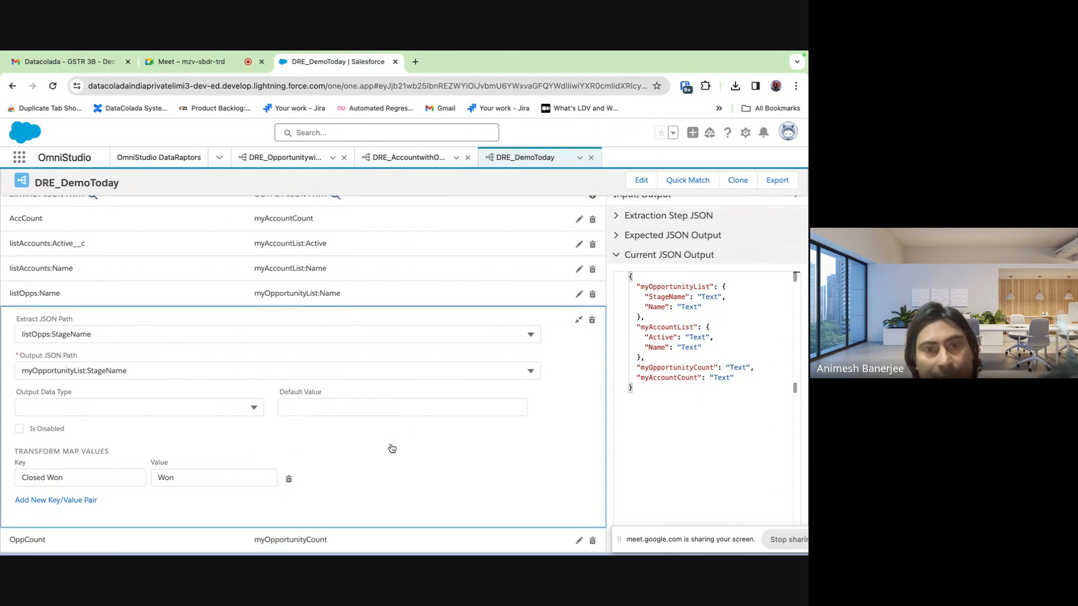
click(578, 324)
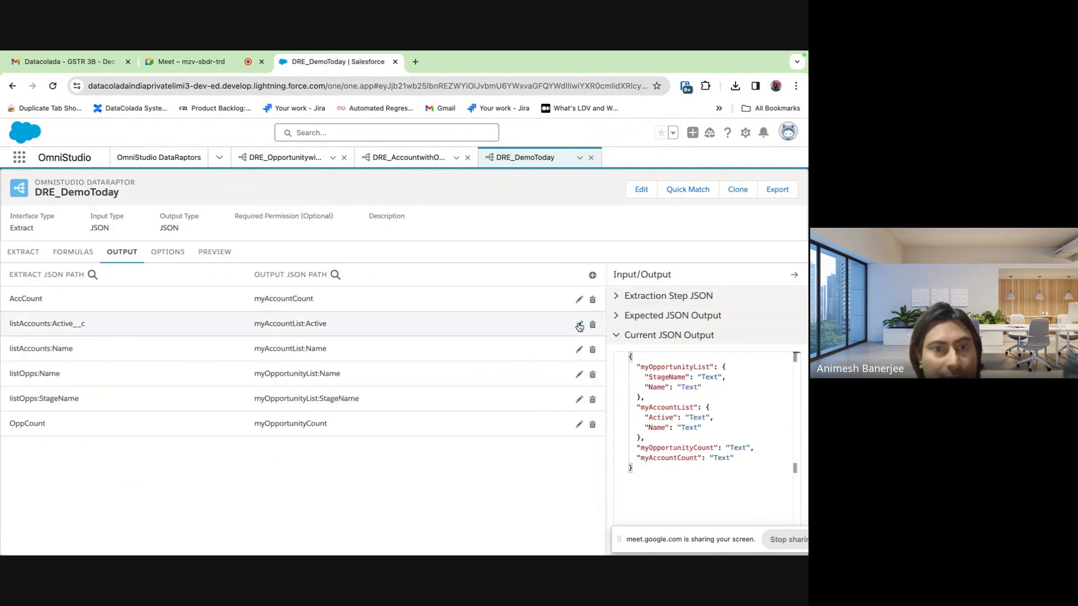
Execute the preview again with ActiveParam set to Yes and check the stage names in the opportunity list
click(169, 253)
click(215, 252)
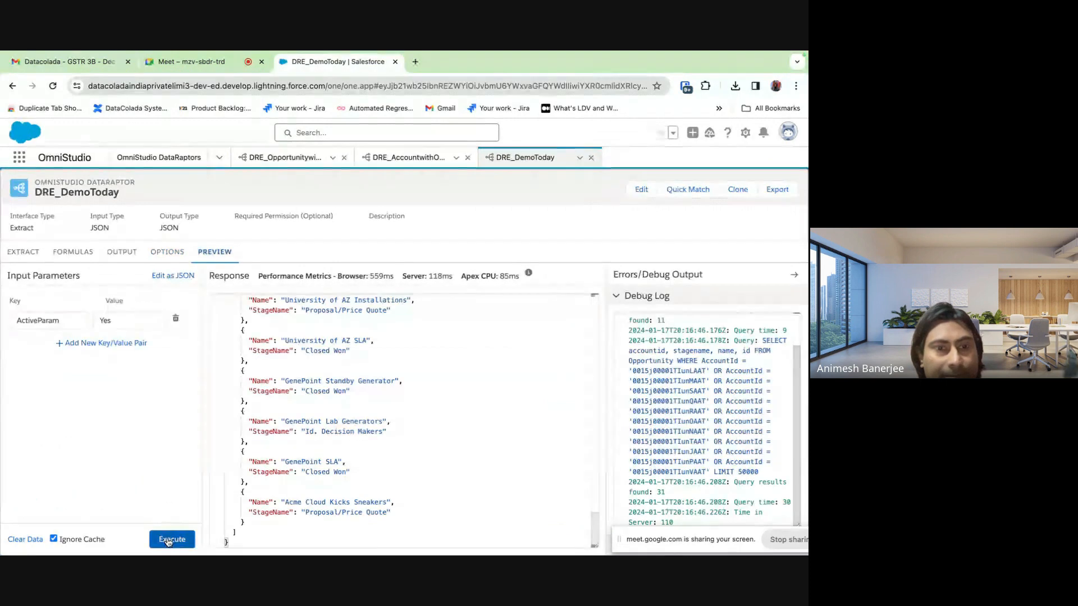
click(172, 540)
scroll(479, 395, down, 10)
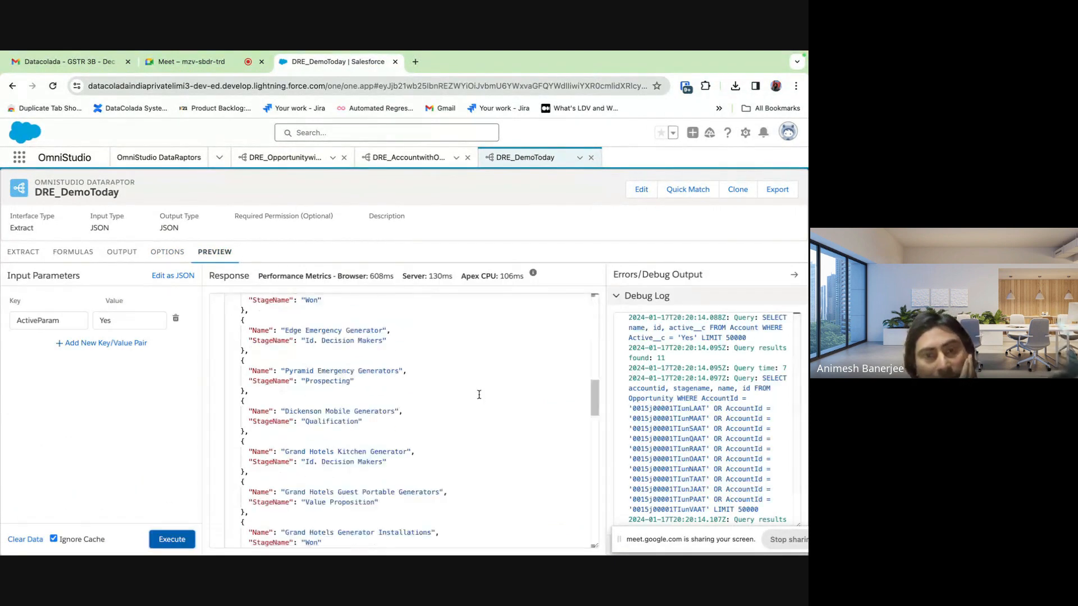
double_click(312, 472)
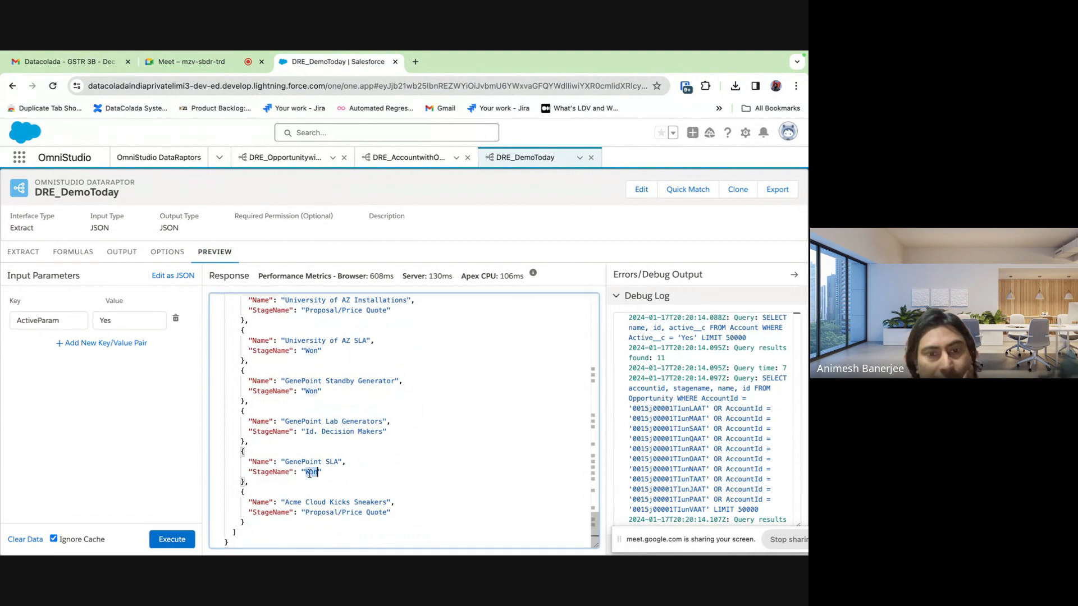
scroll(303, 362, up, 3)
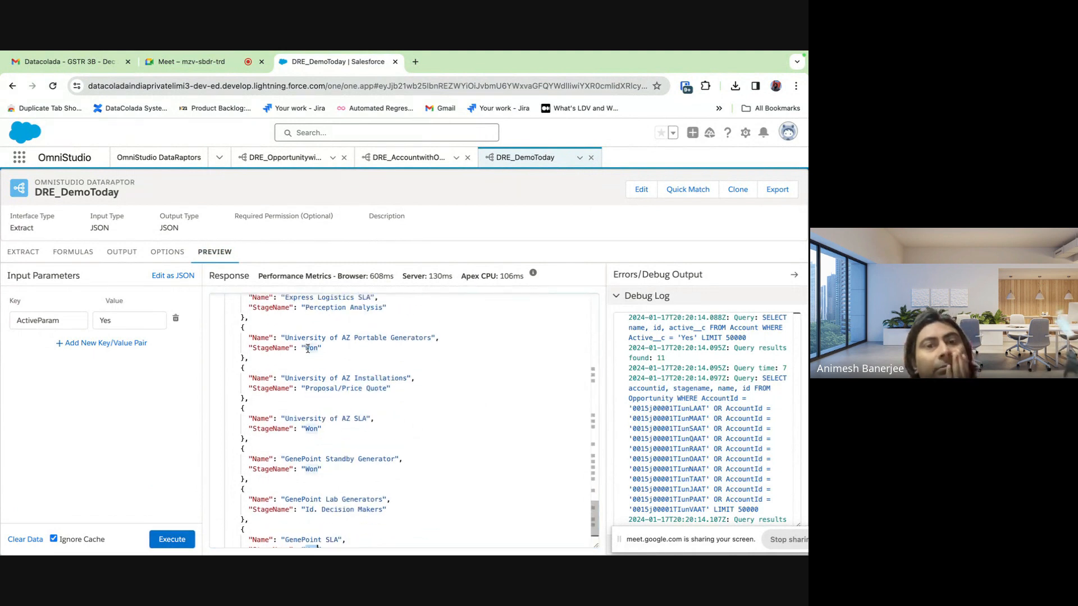
scroll(307, 349, up, 5)
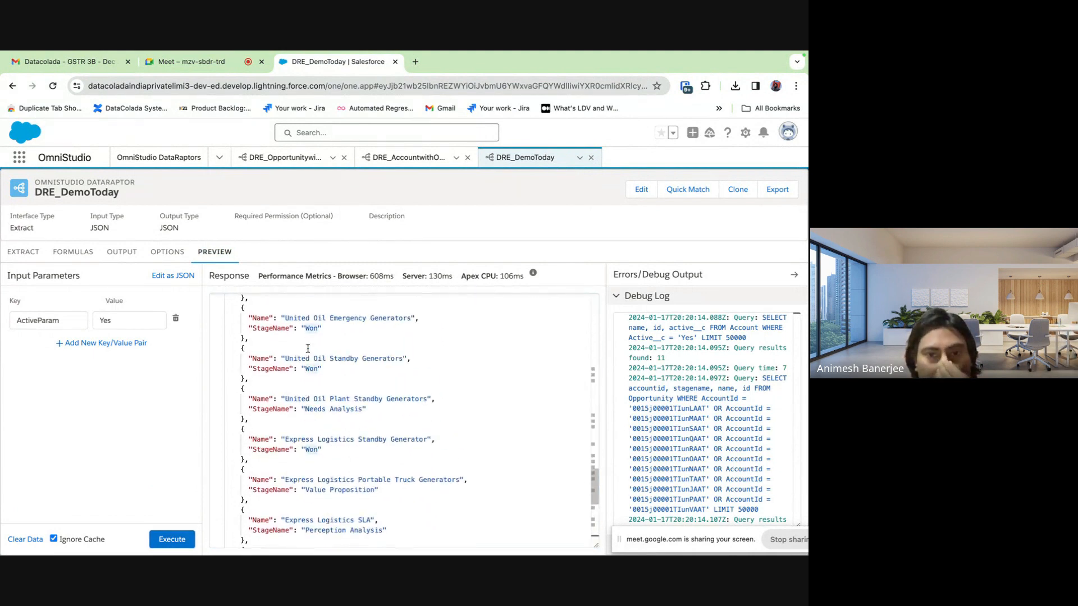
scroll(308, 348, down, 5)
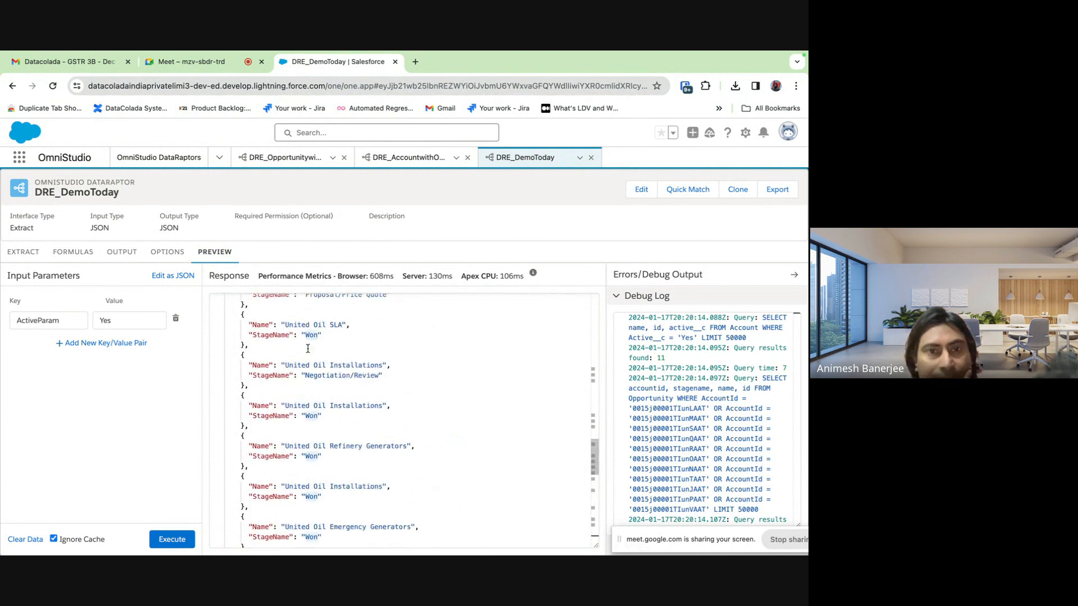
scroll(307, 349, down, 2)
Switch the preview's input parameters to JSON editing and review the account and opportunity lists in the response
click(122, 252)
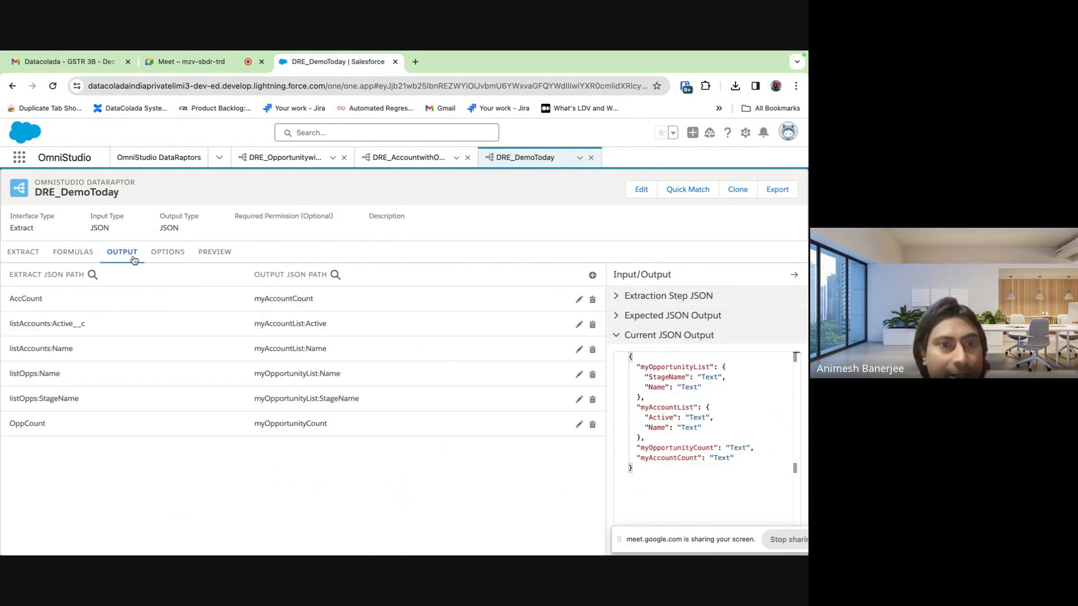
click(162, 257)
click(217, 253)
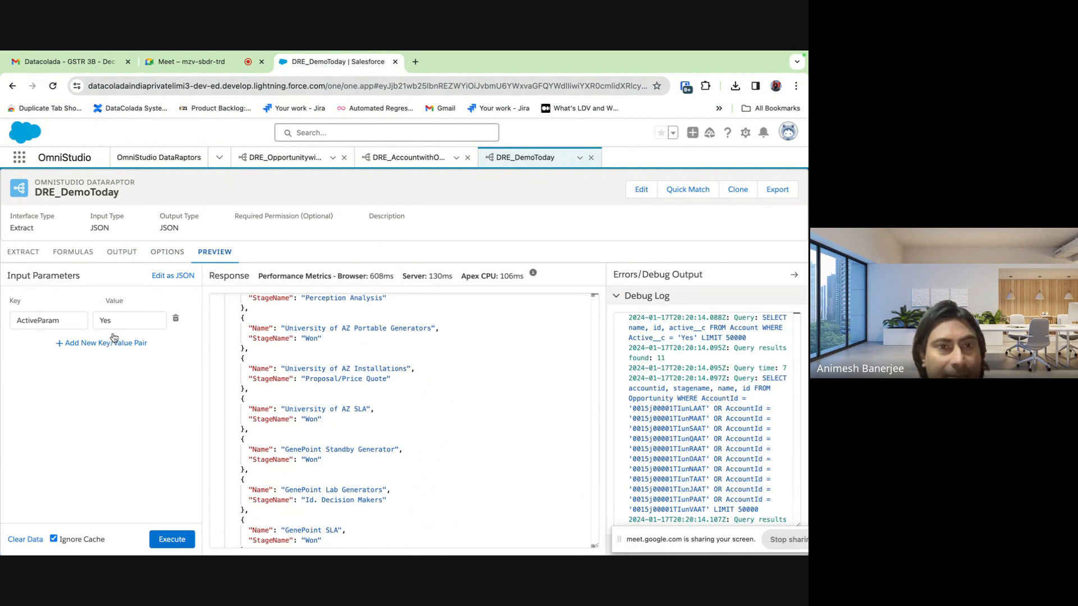
click(167, 277)
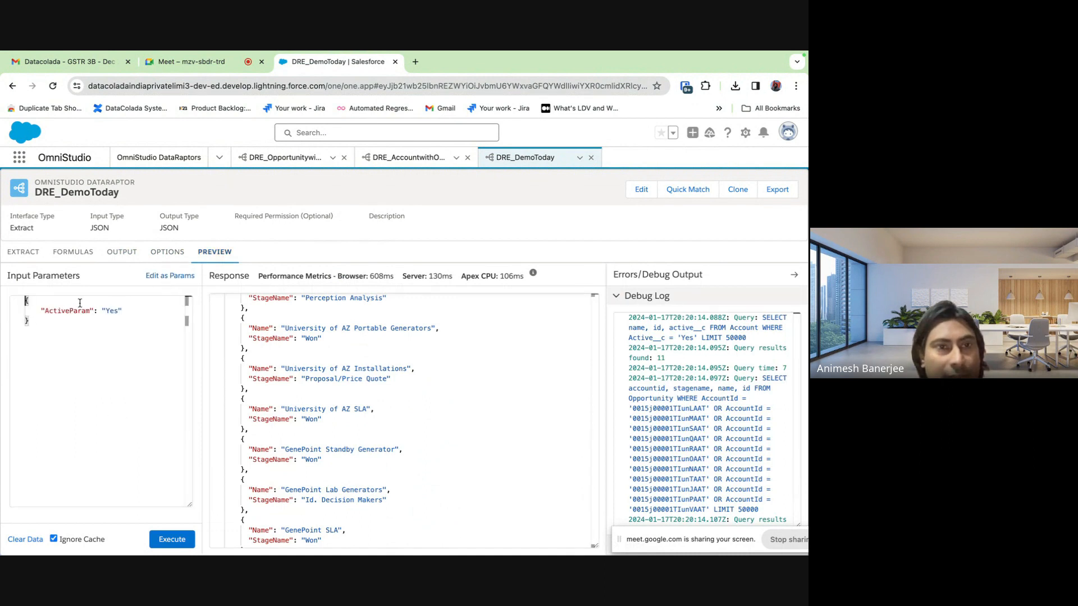
scroll(285, 388, up, 20)
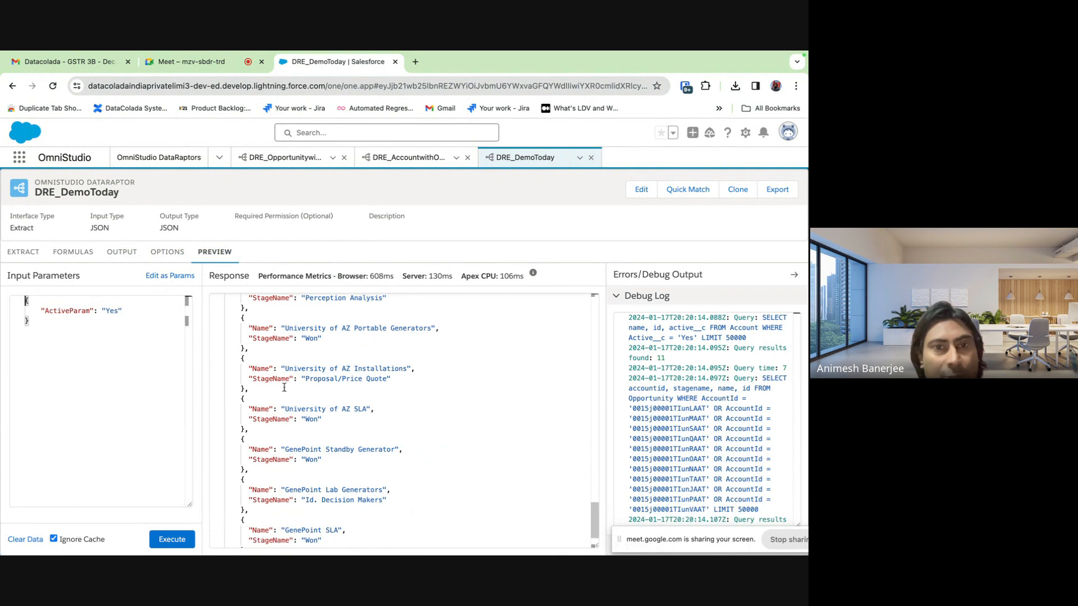
scroll(285, 387, down, 20)
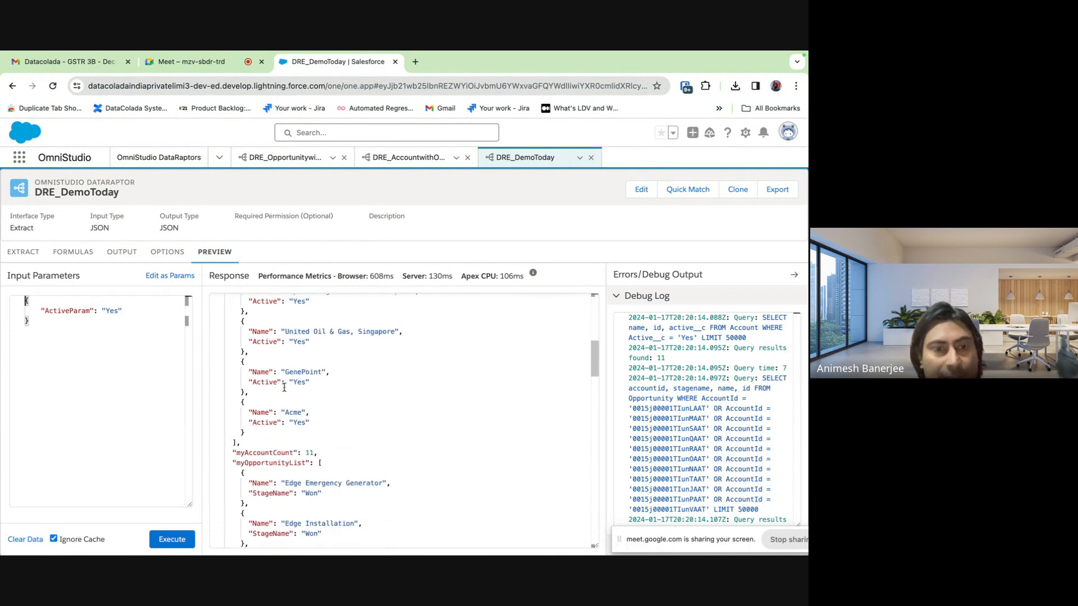
Reopen the listOpps:StageName output mapping and review its transform map values
click(168, 252)
click(215, 251)
click(122, 252)
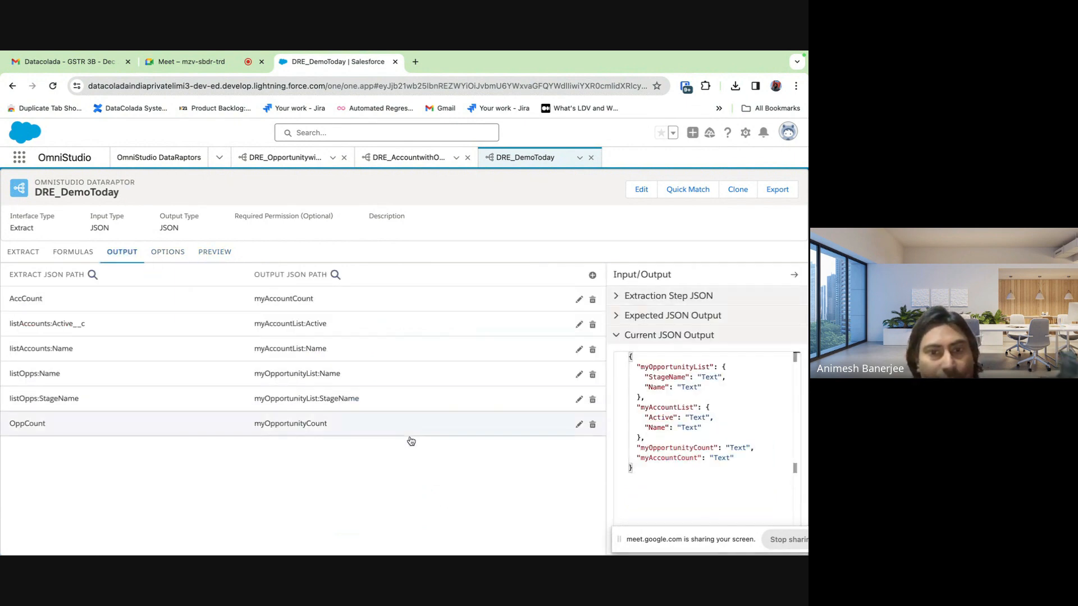
click(579, 400)
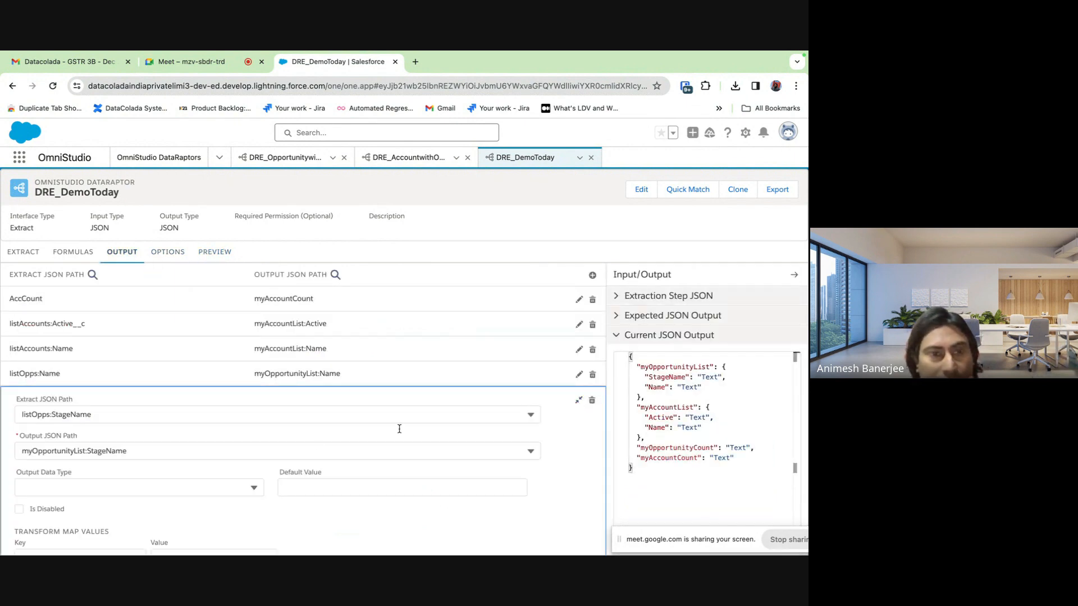
scroll(320, 448, down, 2)
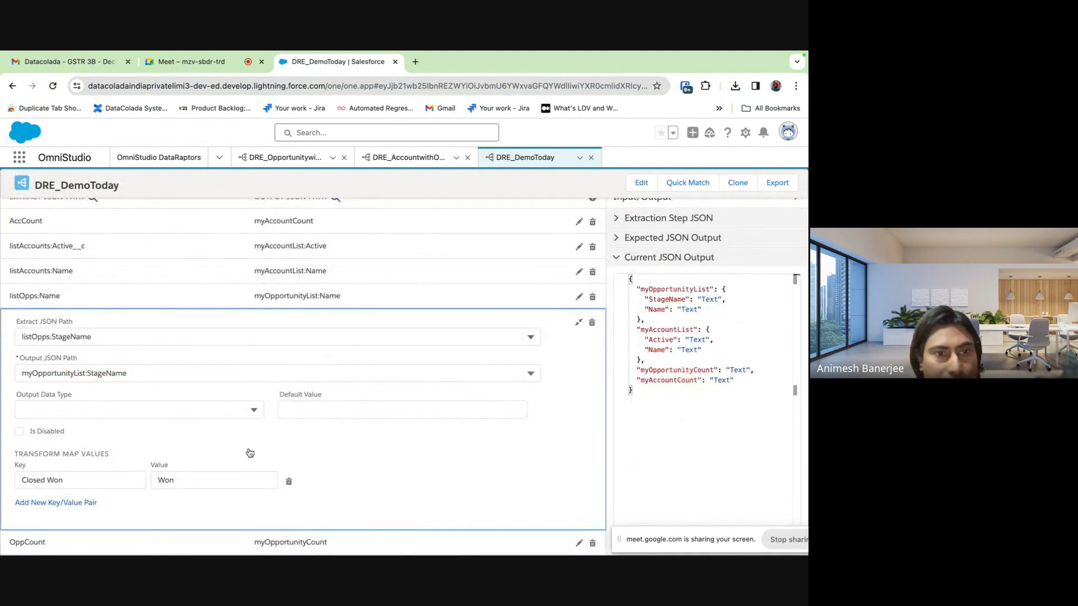
Review the output data type and default value settings of the listOpps:StageName output mapping and collapse it
click(73, 412)
click(300, 411)
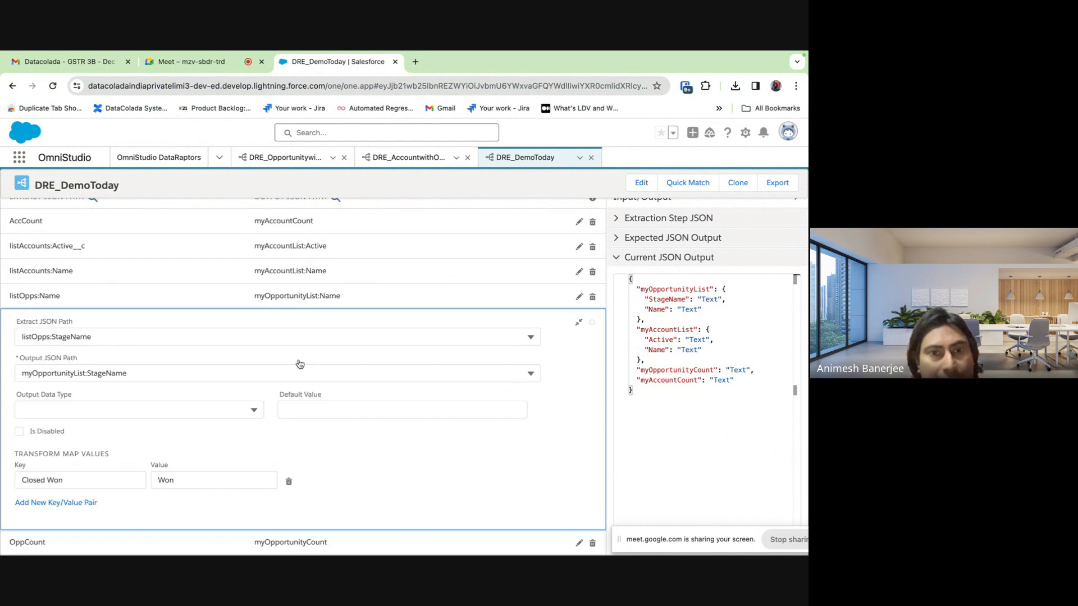
click(289, 410)
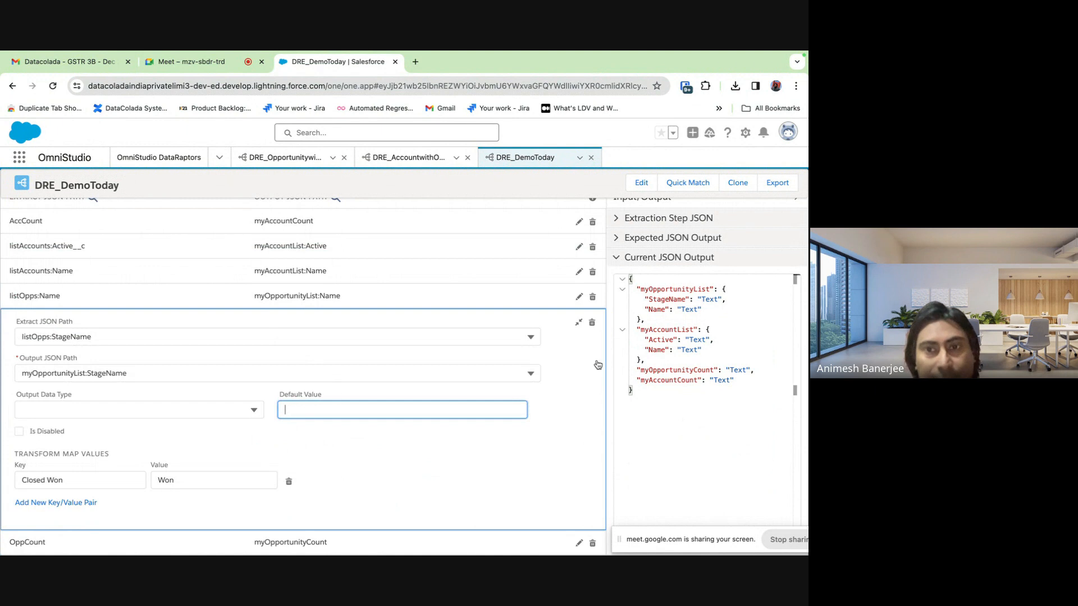
click(578, 323)
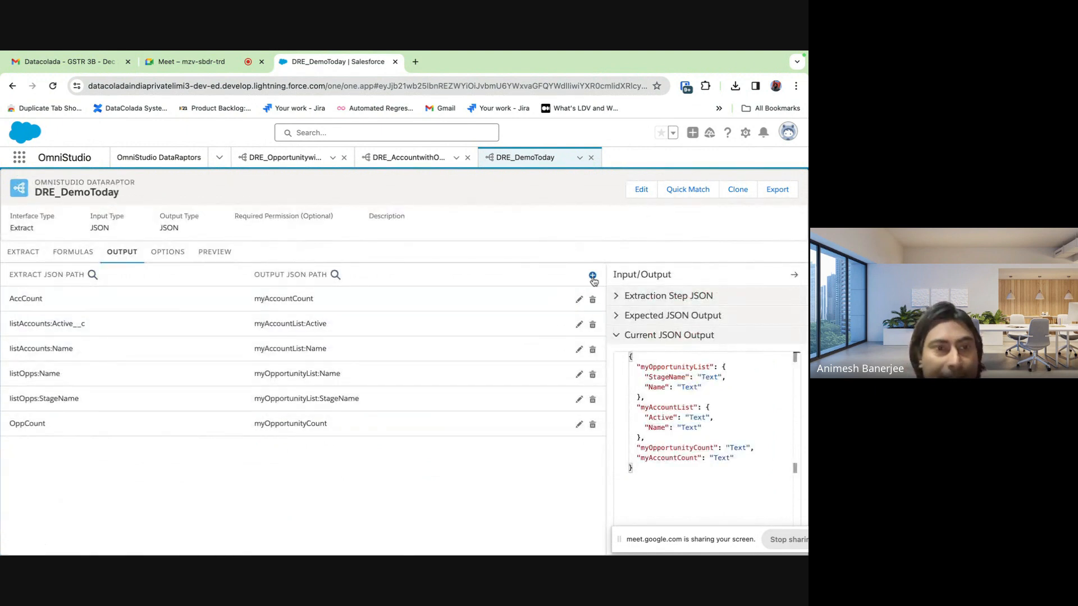
click(593, 276)
click(54, 401)
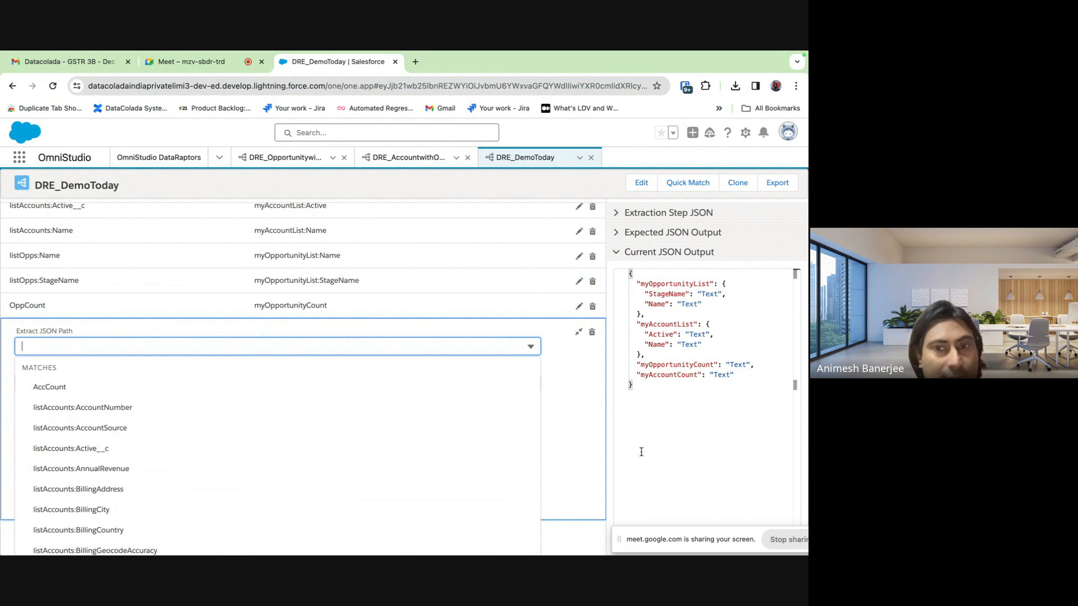
click(593, 333)
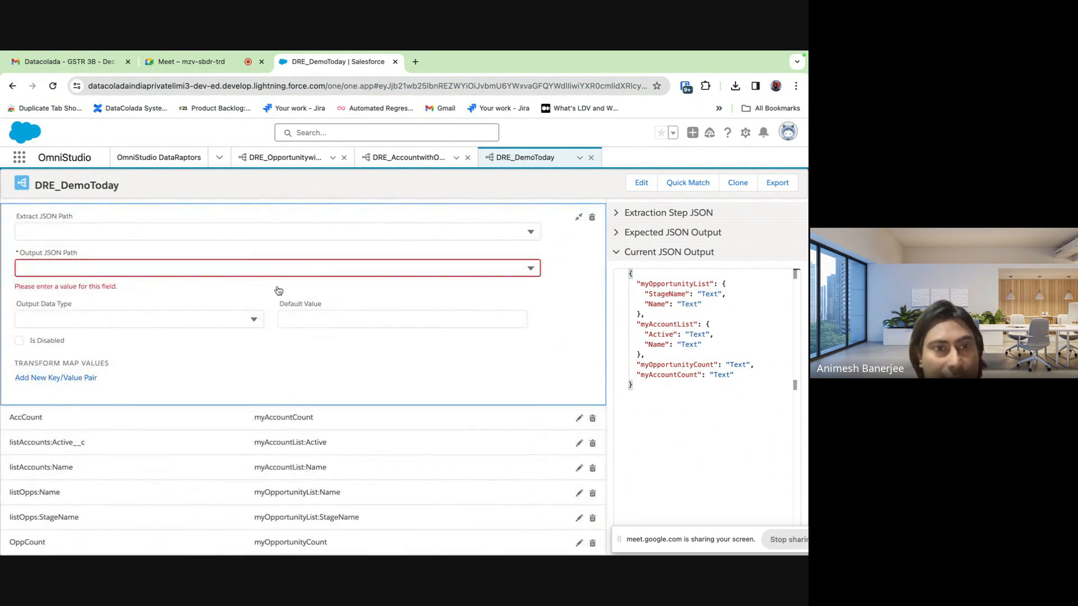
scroll(293, 339, up, 2)
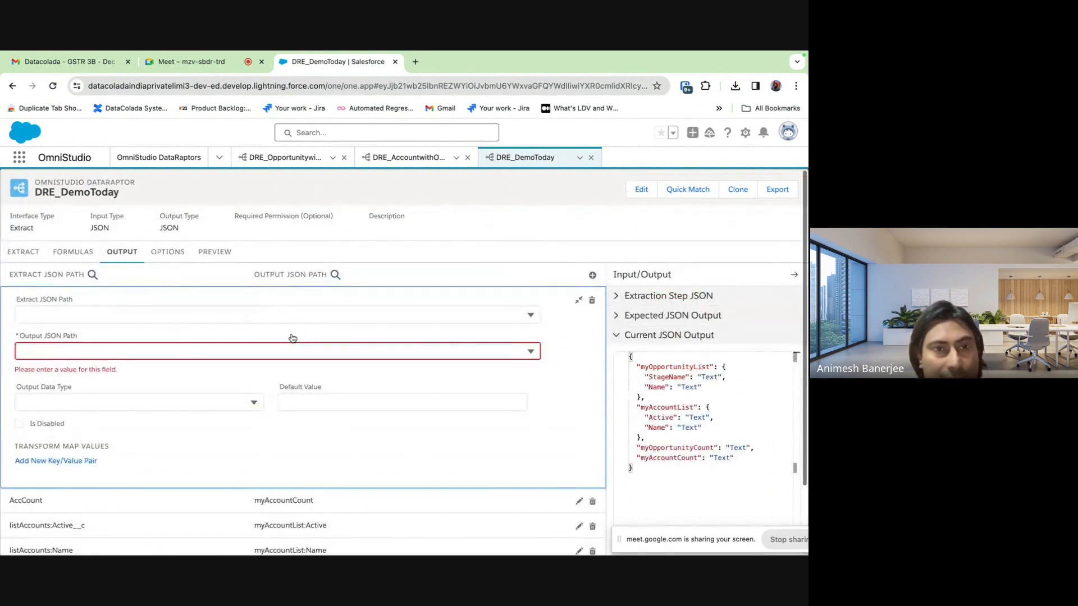
click(579, 300)
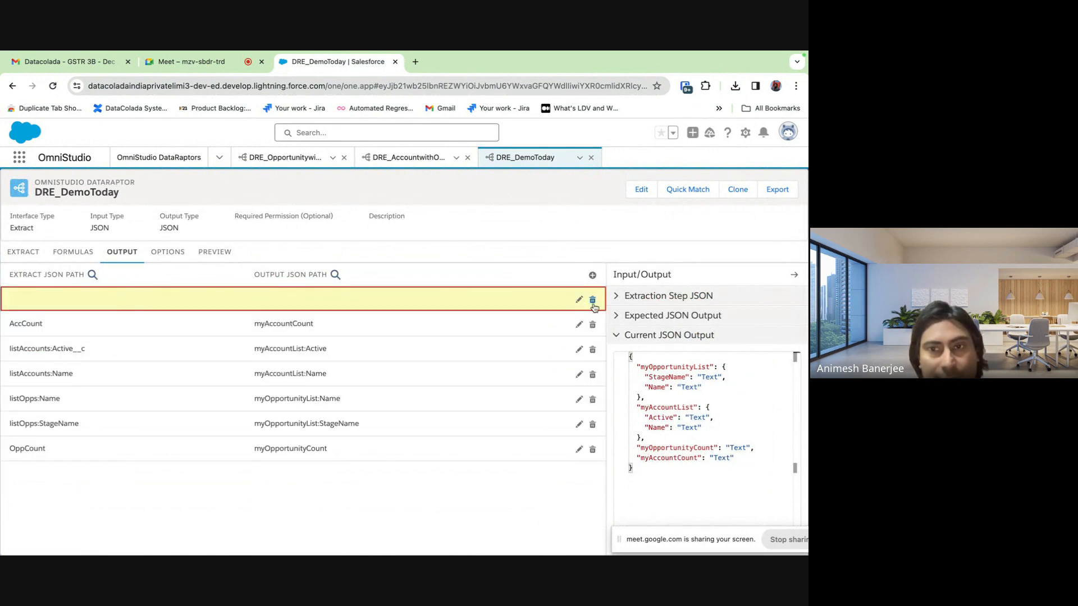
click(592, 300)
click(425, 395)
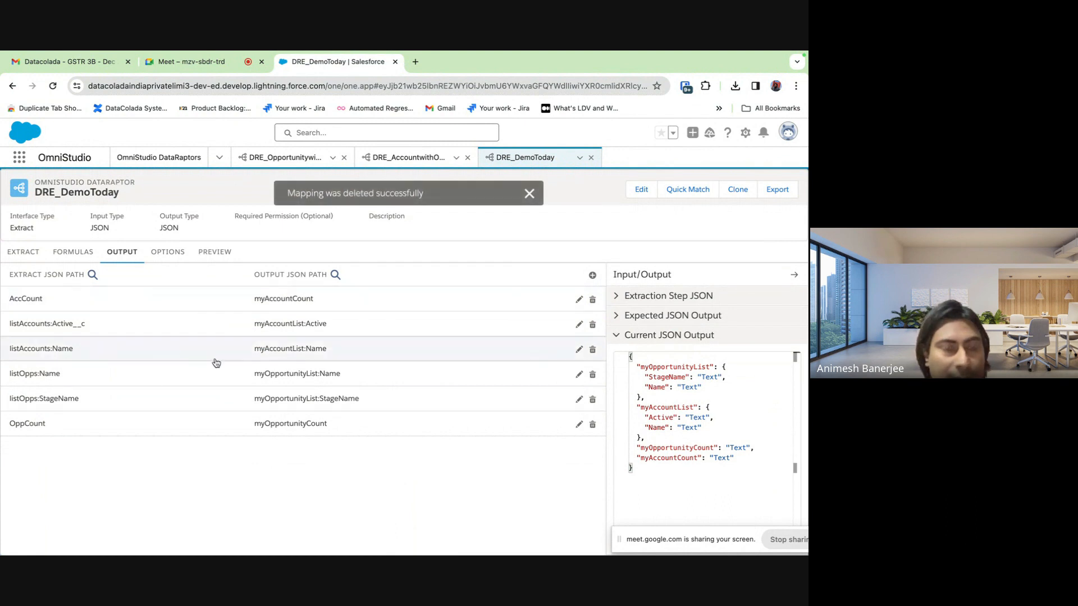
Review the formulas, output mappings, options and preview response of DRE_DemoToday, returning to its formulas
click(82, 254)
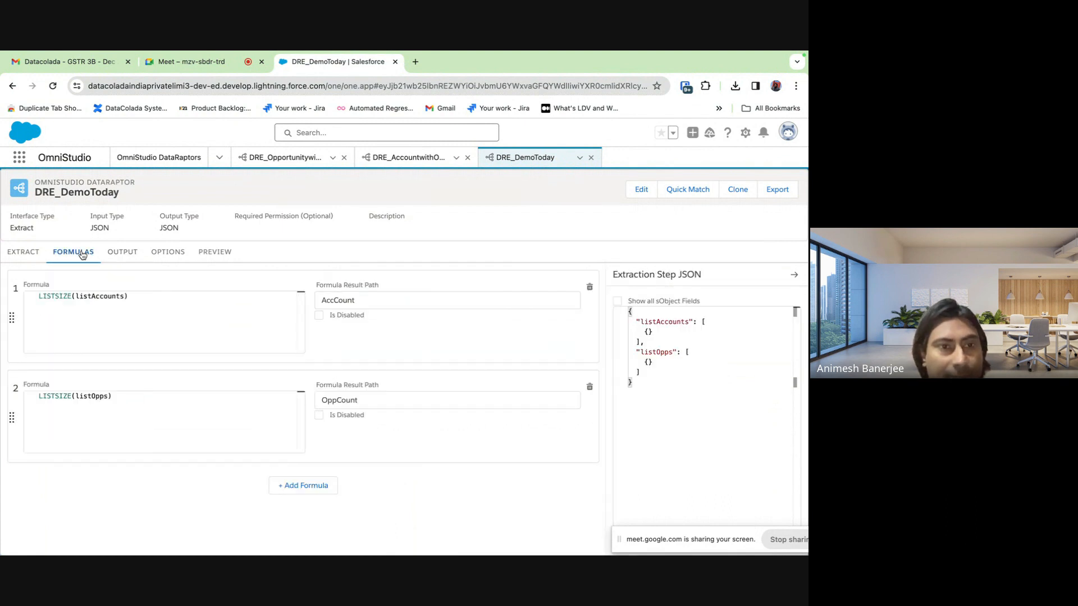
click(127, 253)
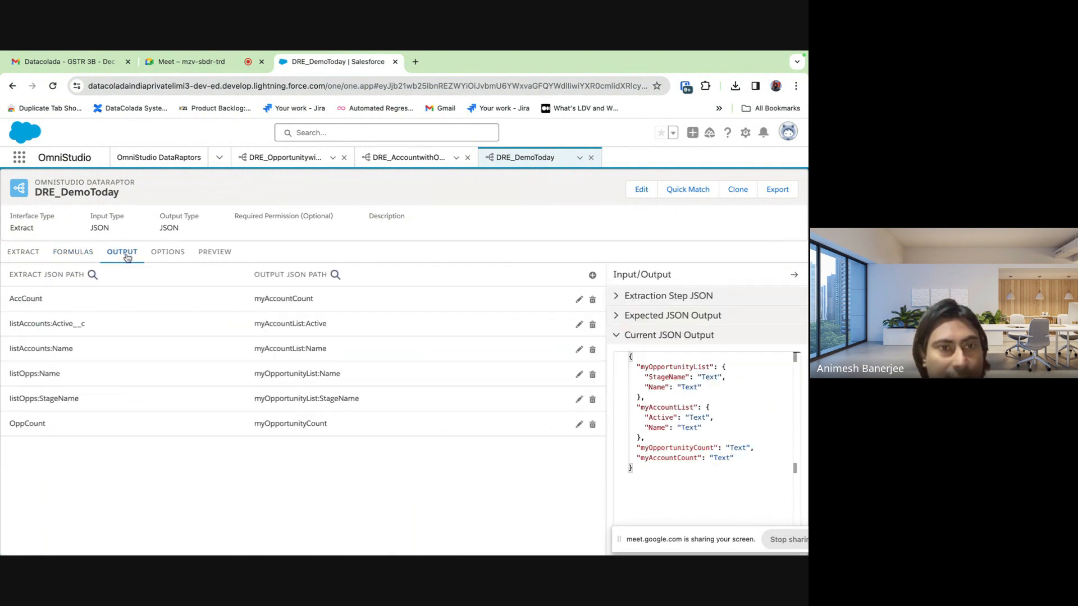
click(165, 261)
click(215, 253)
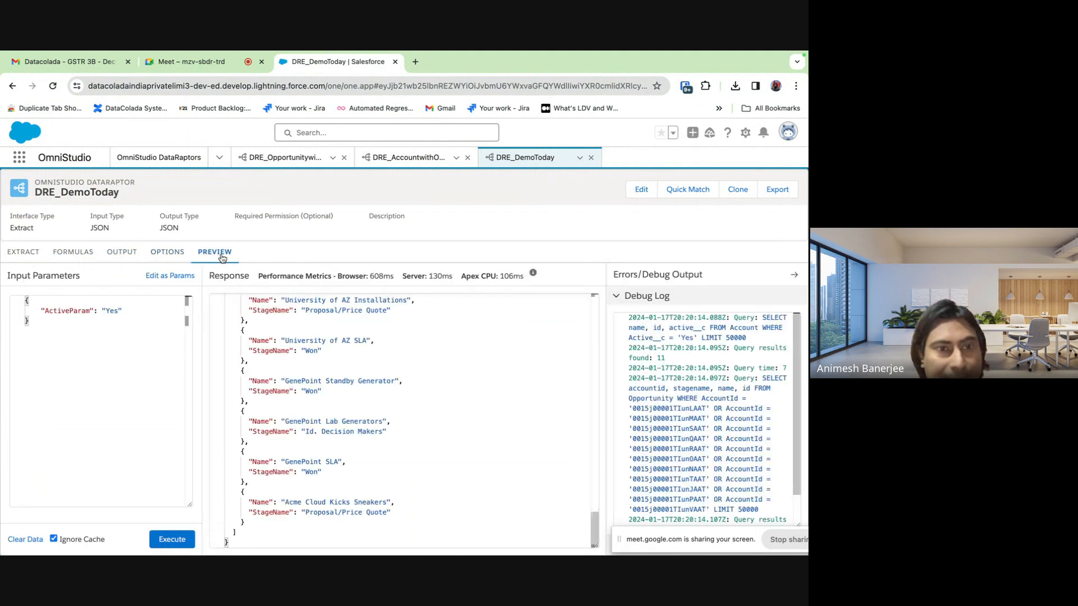
click(162, 260)
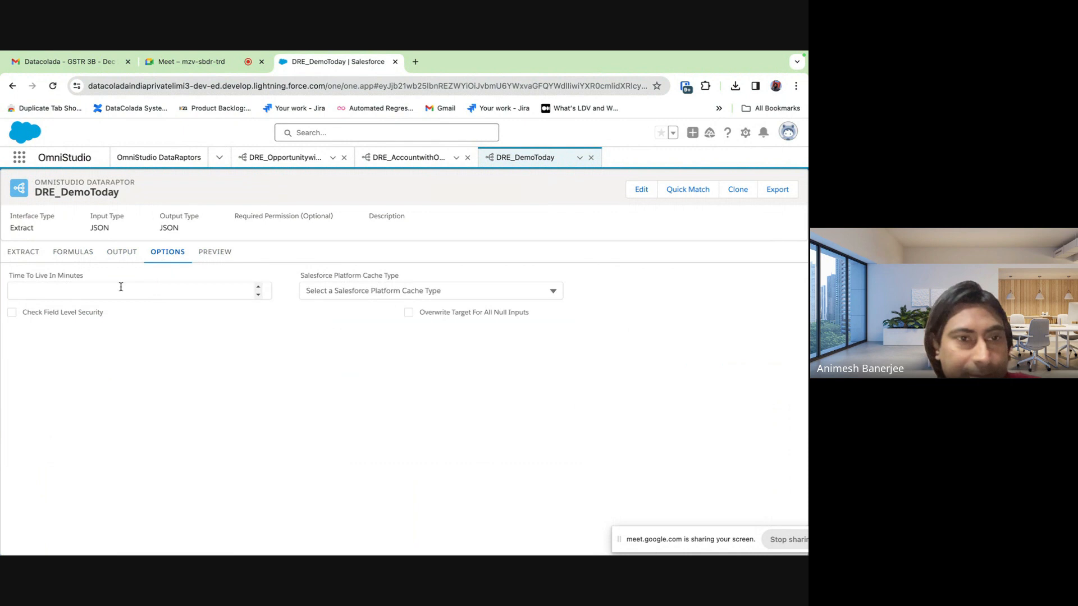
click(213, 251)
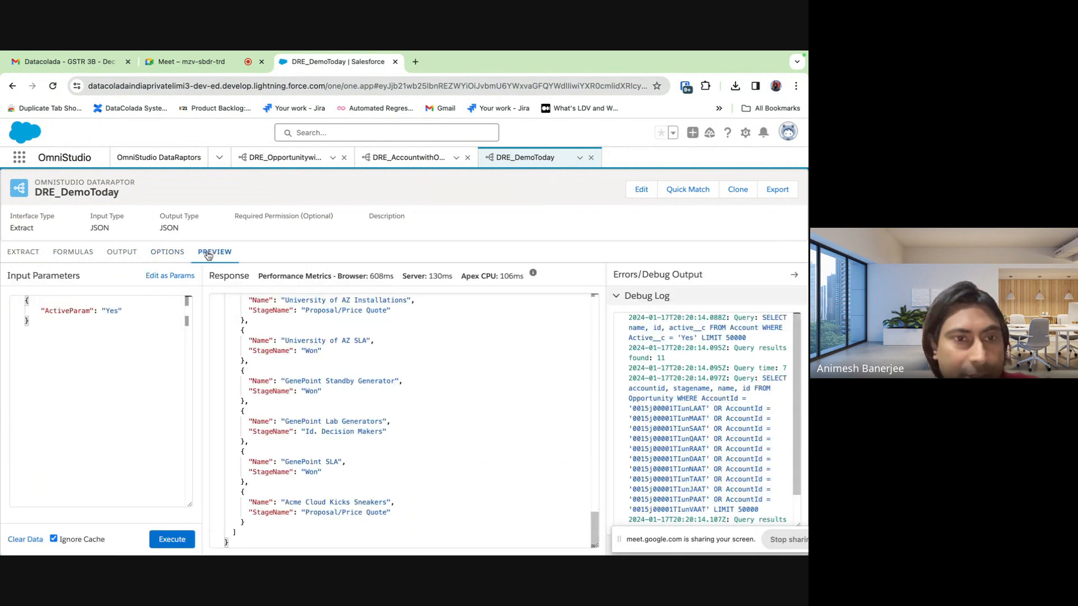
click(121, 252)
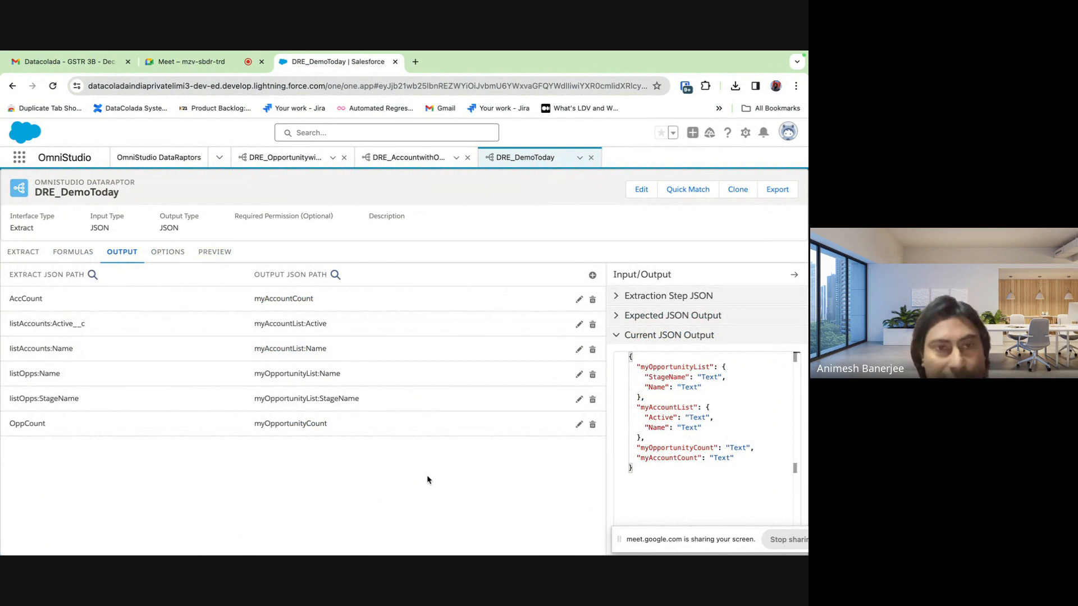
click(74, 253)
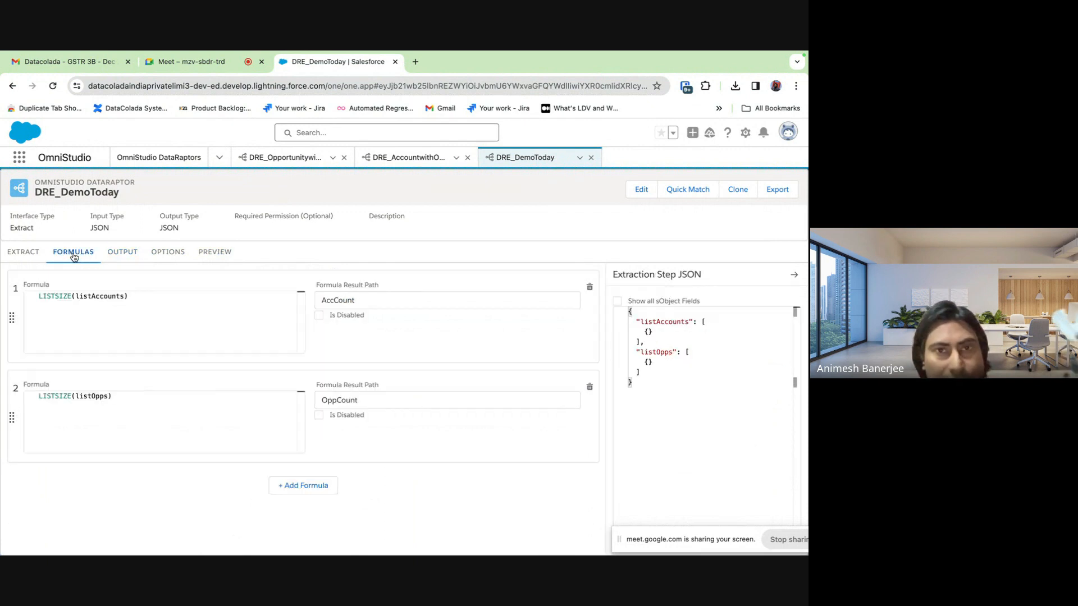
Examine the IF formula on the opportunity stage name and its result path in the DRE_OpportunitywithAccount formulas
click(283, 157)
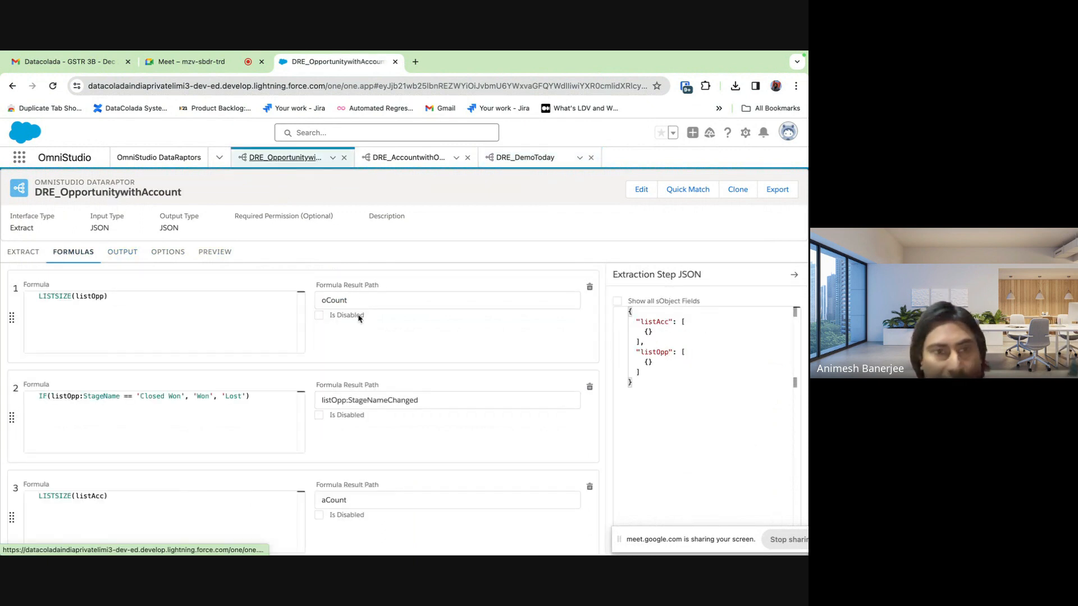
scroll(320, 384, down, 1)
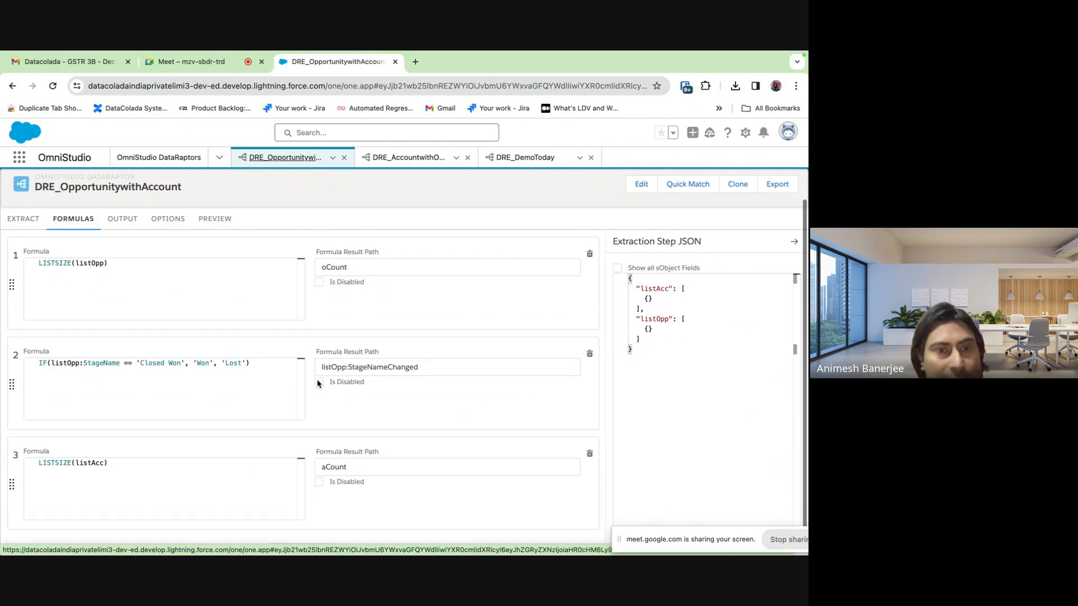
click(38, 365)
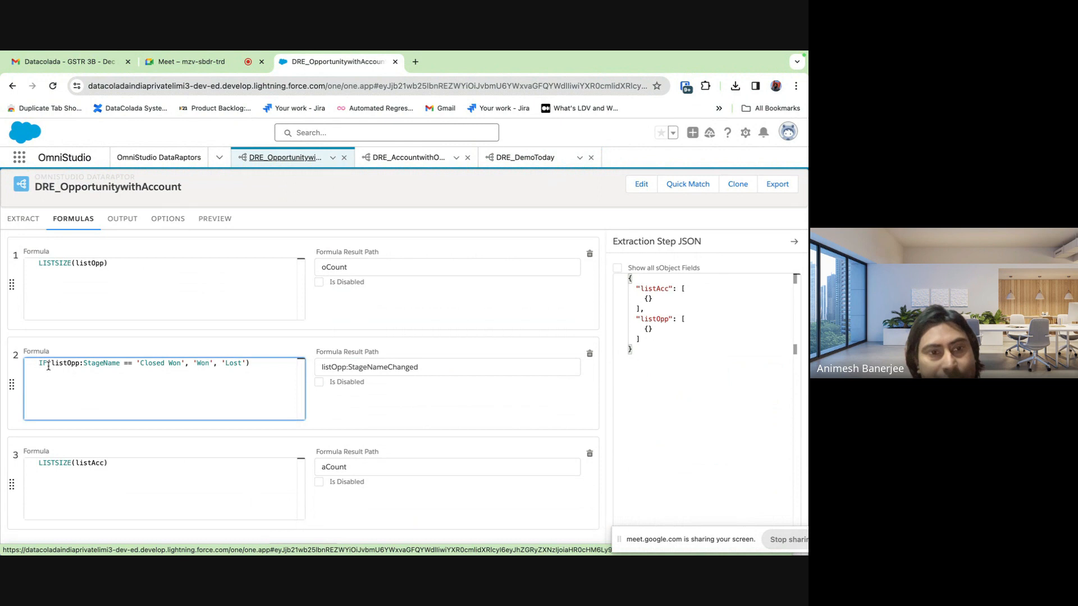
drag(48, 366, 39, 368)
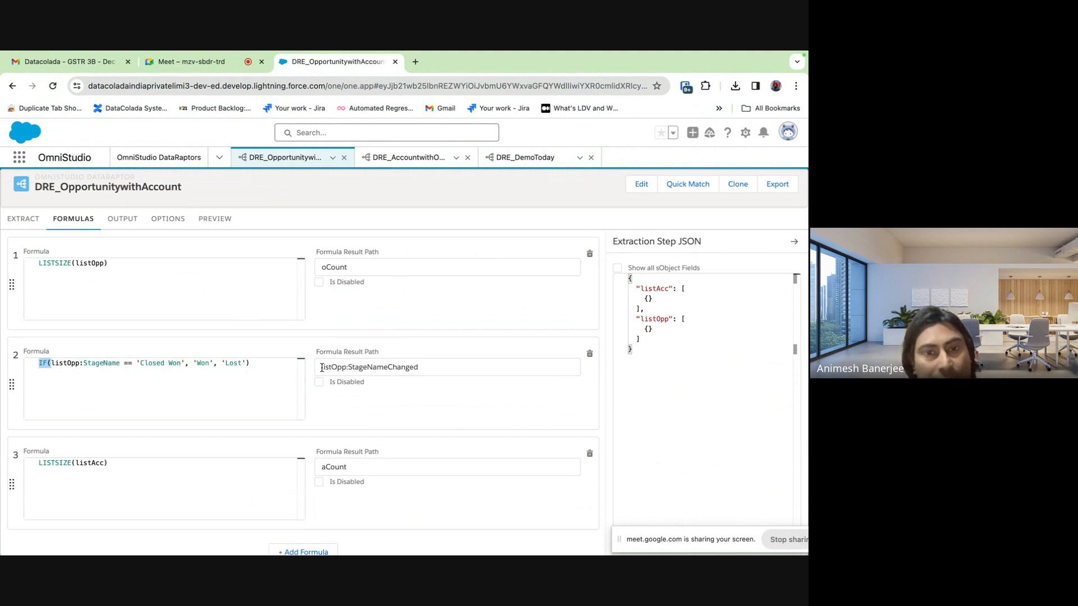
drag(322, 368, 437, 363)
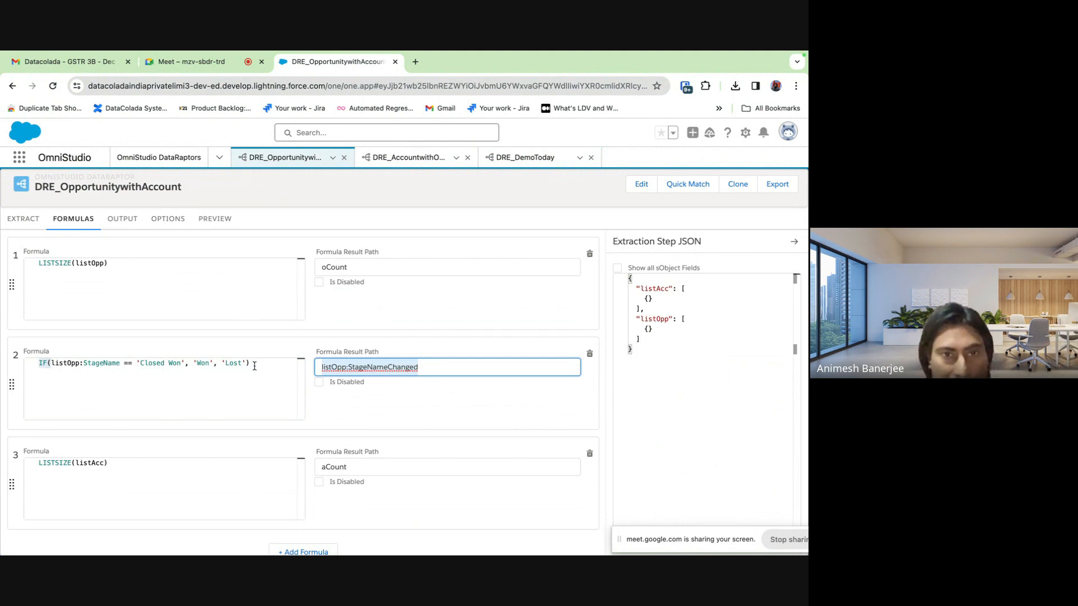
Copy the stage name IF formula from DRE_OpportunitywithAccount into a new DRE_DemoToday formula and change its list reference to listOpps
drag(254, 366, 7, 345)
key(super+c)
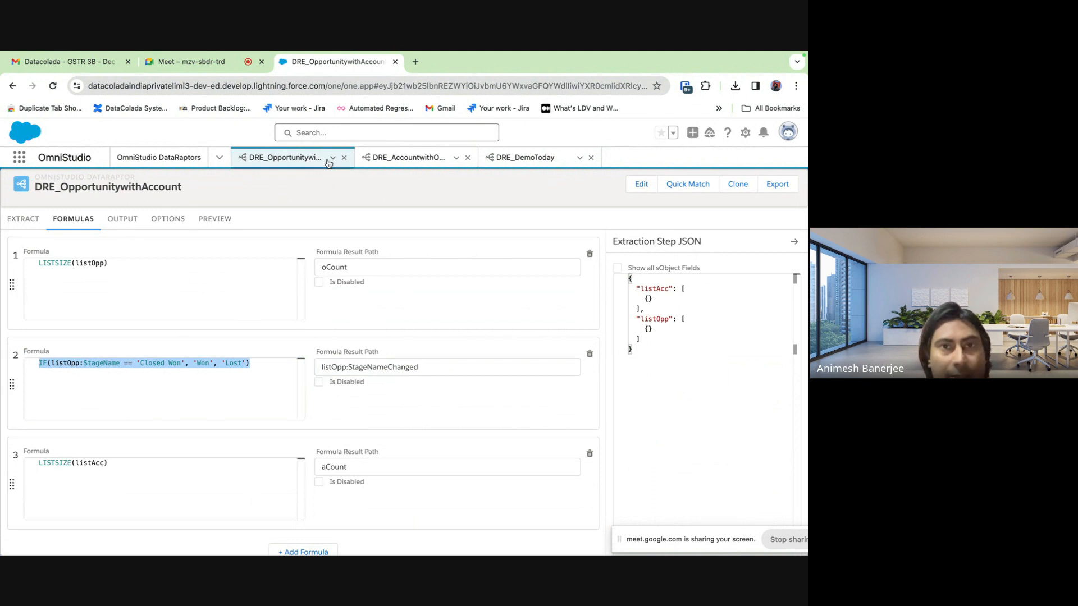
click(525, 157)
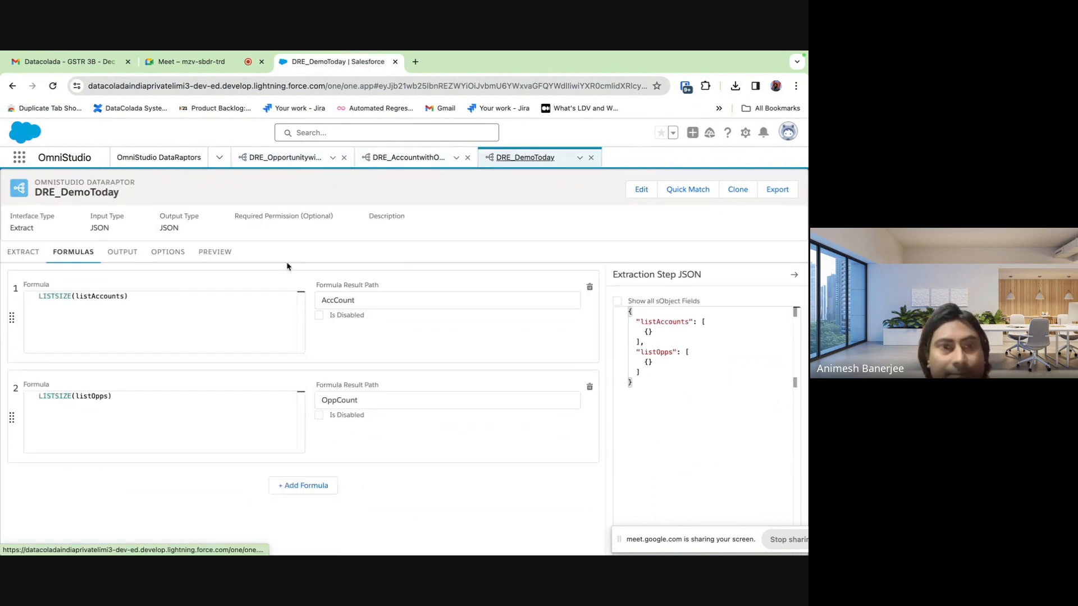
click(290, 486)
key(super+v)
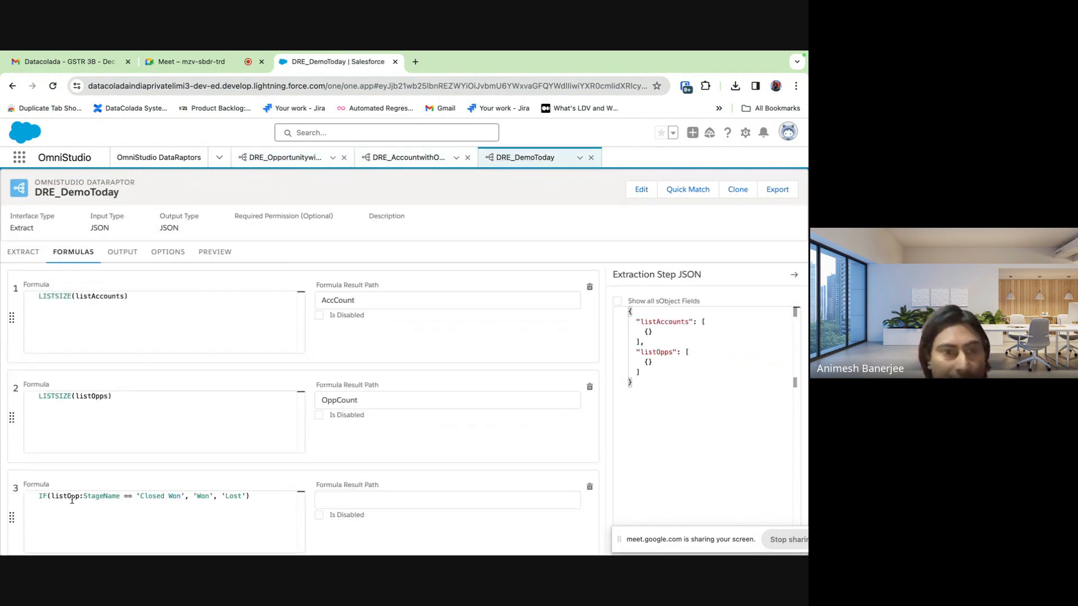
click(80, 496)
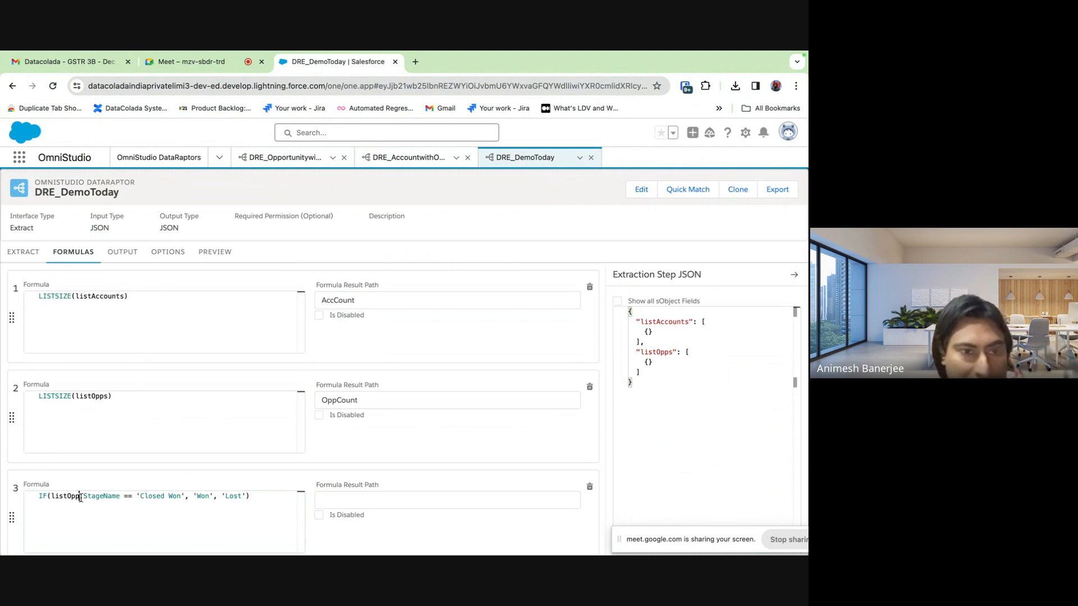
text(s)
Change the IF formula to return 100 when the stage name is 'Closed Won' and 0 otherwise
scroll(196, 491, down, 2)
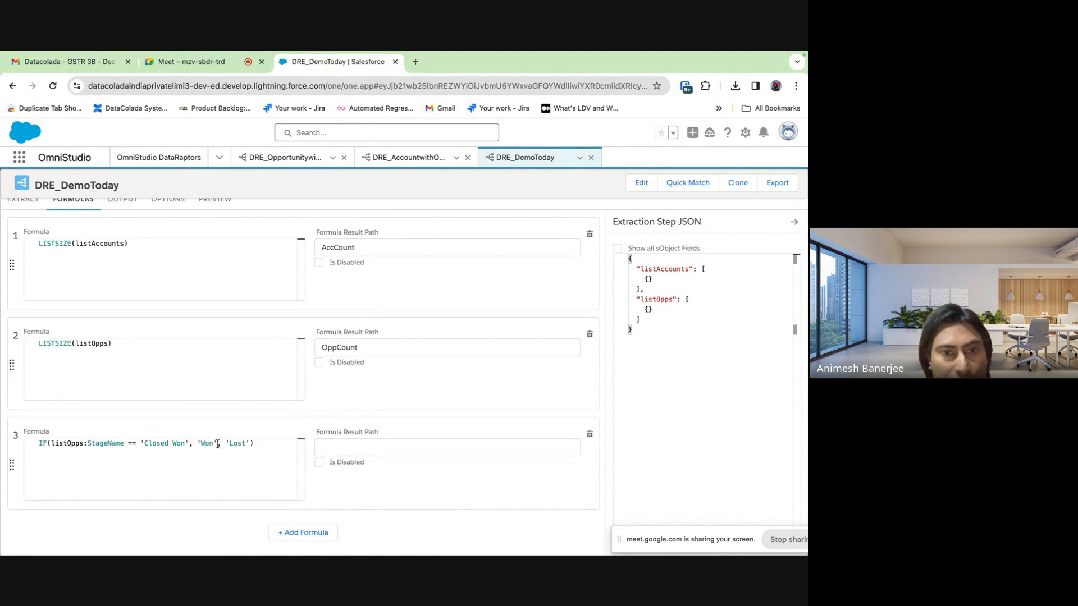
key(BackSpace)
key(BackSpace)
key(BackSpace)
key(BackSpace)
key(BackSpace)
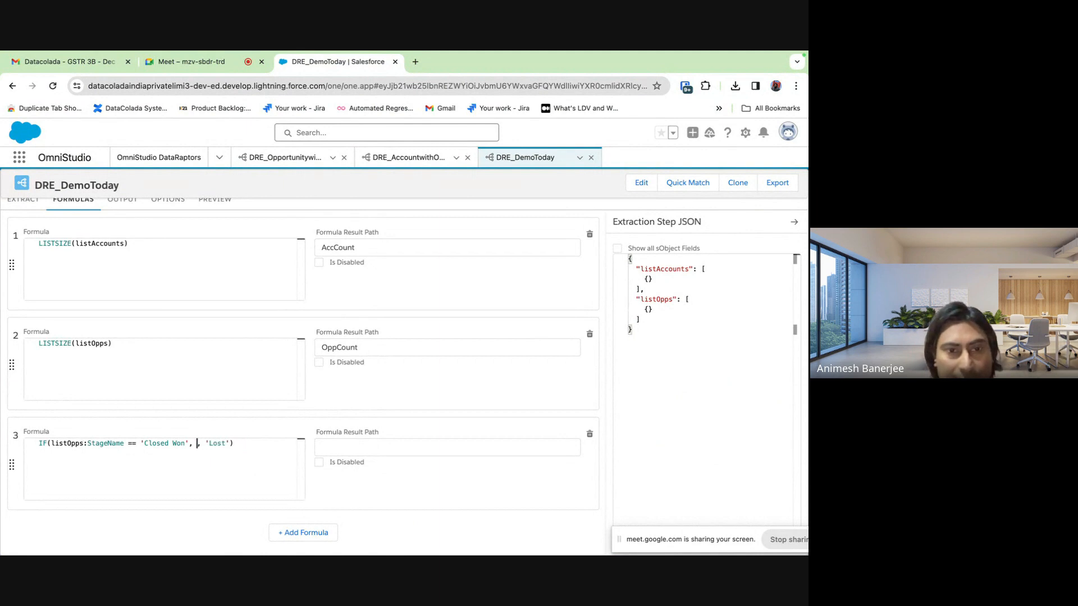
text(100)
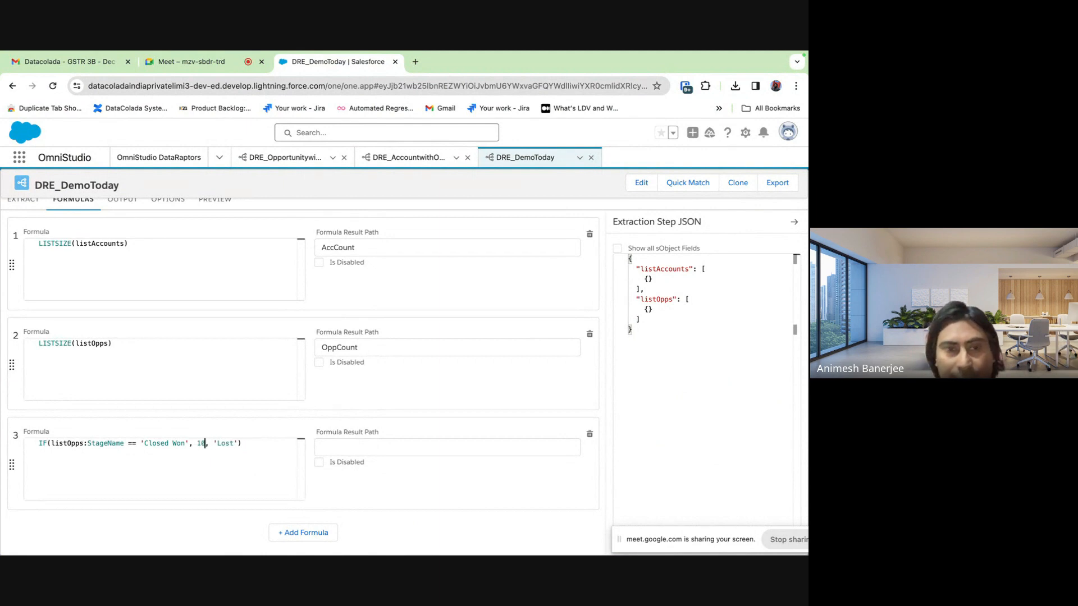
click(240, 443)
key(BackSpace)
key(BackSpace)
key(BackSpace)
key(BackSpace)
key(BackSpace)
key(BackSpace)
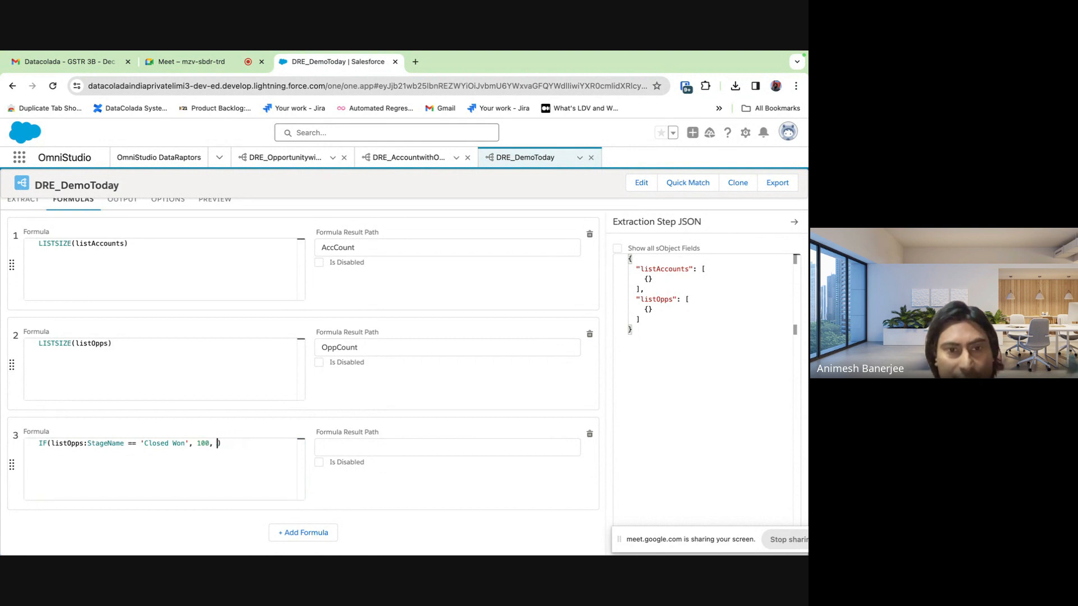
text(0)
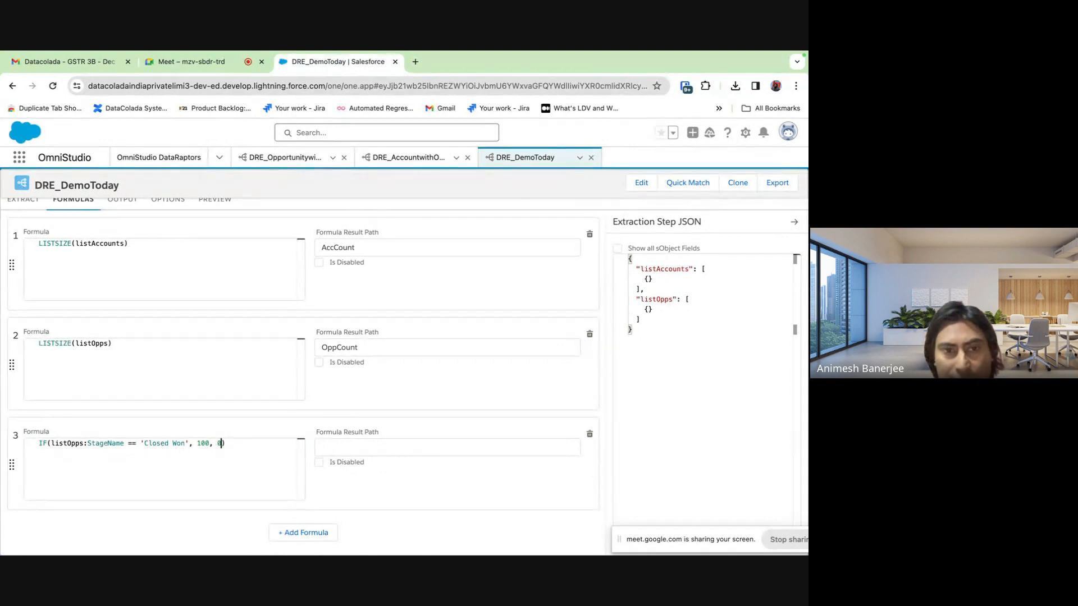
Set the IF formula's result path to listOpps:Score
click(349, 447)
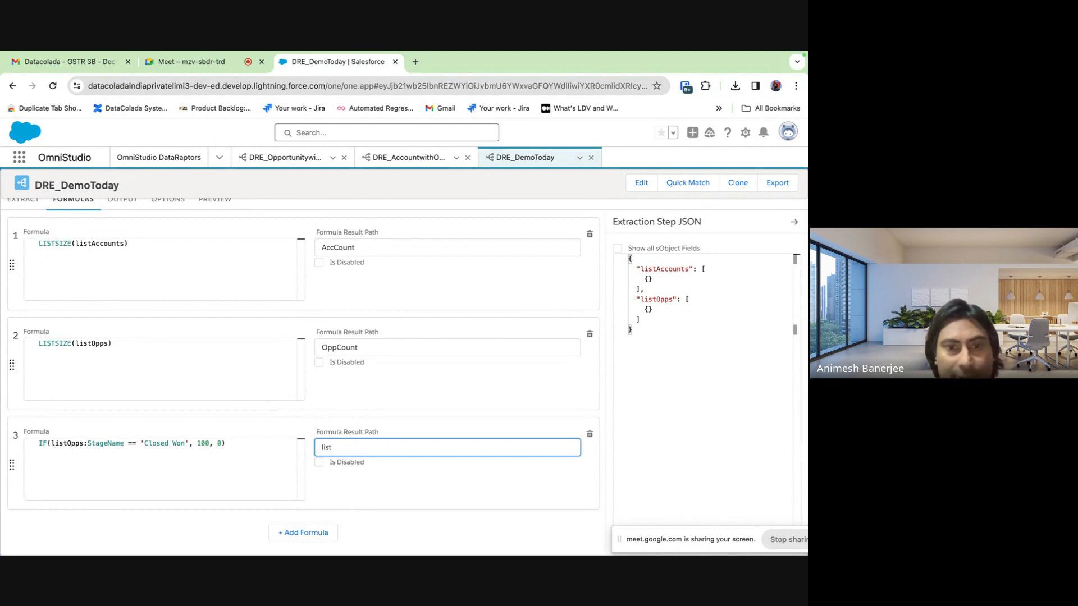
text(Opp)
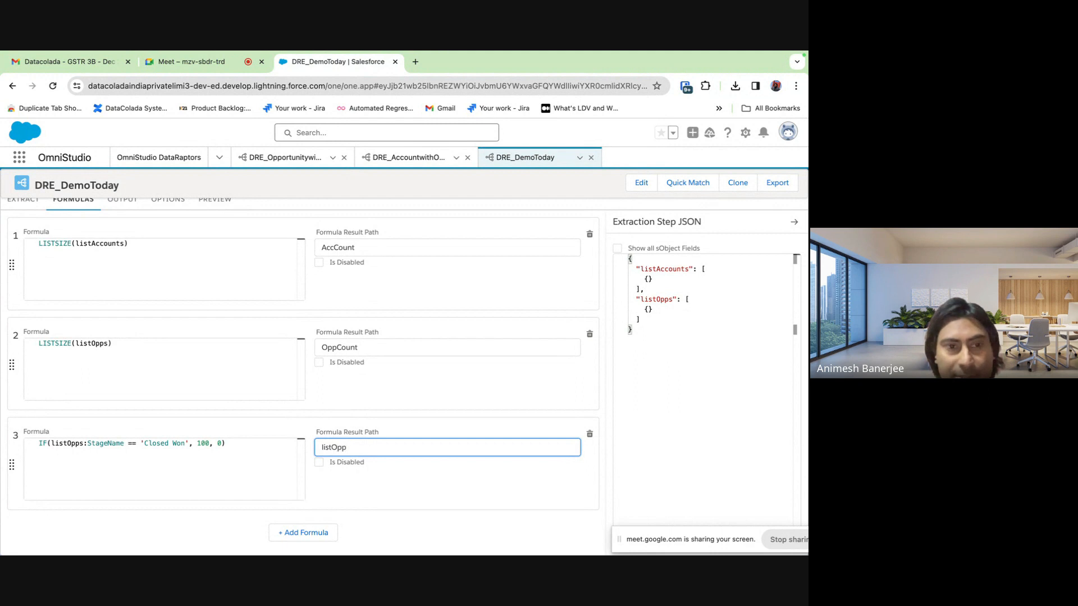
text(s:)
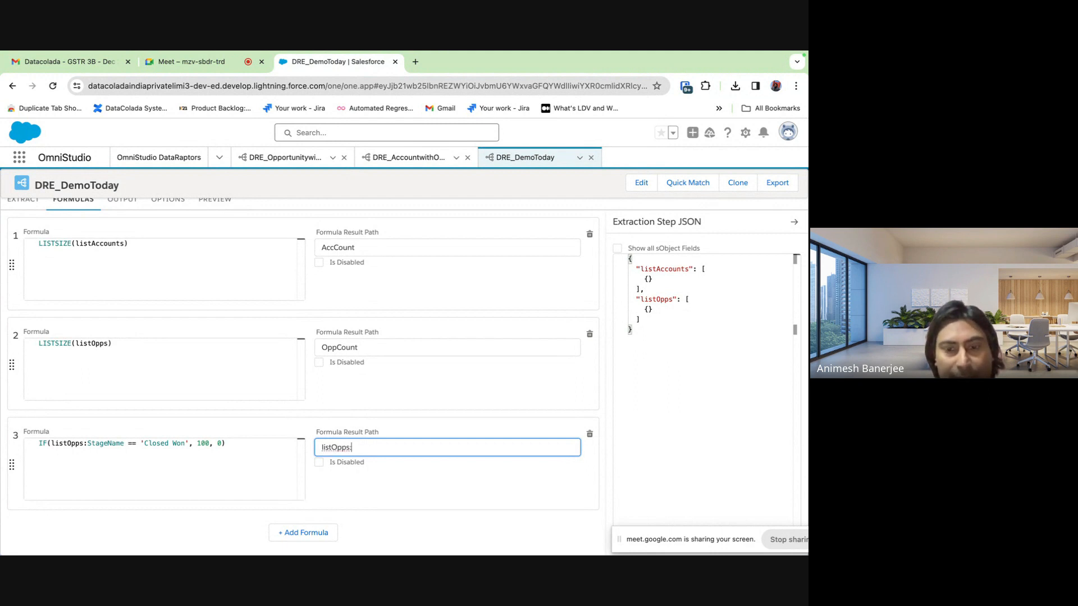
text(P)
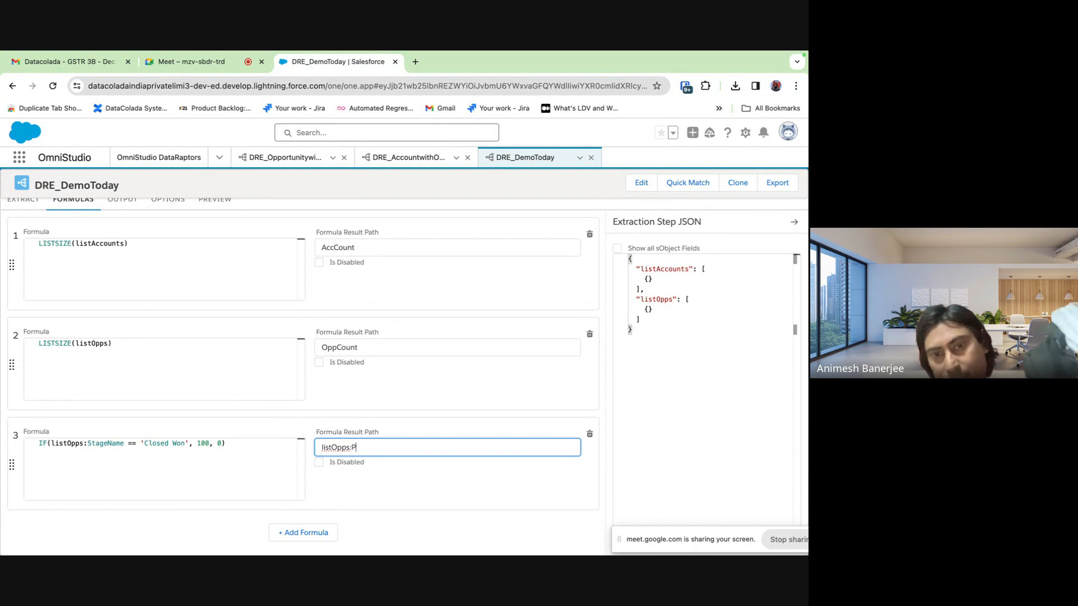
key(BackSpace)
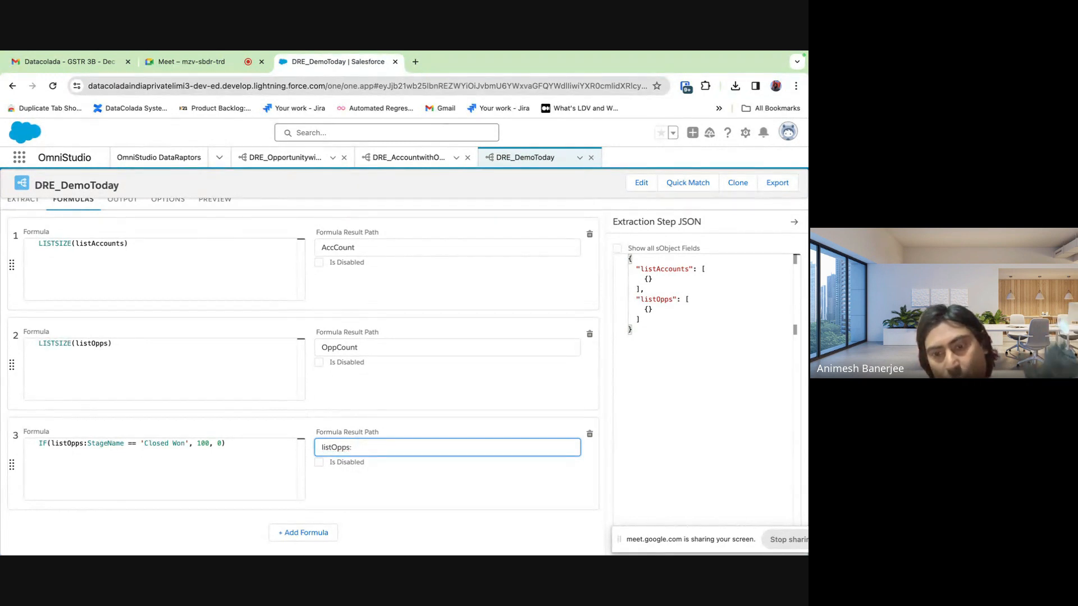
text(Score)
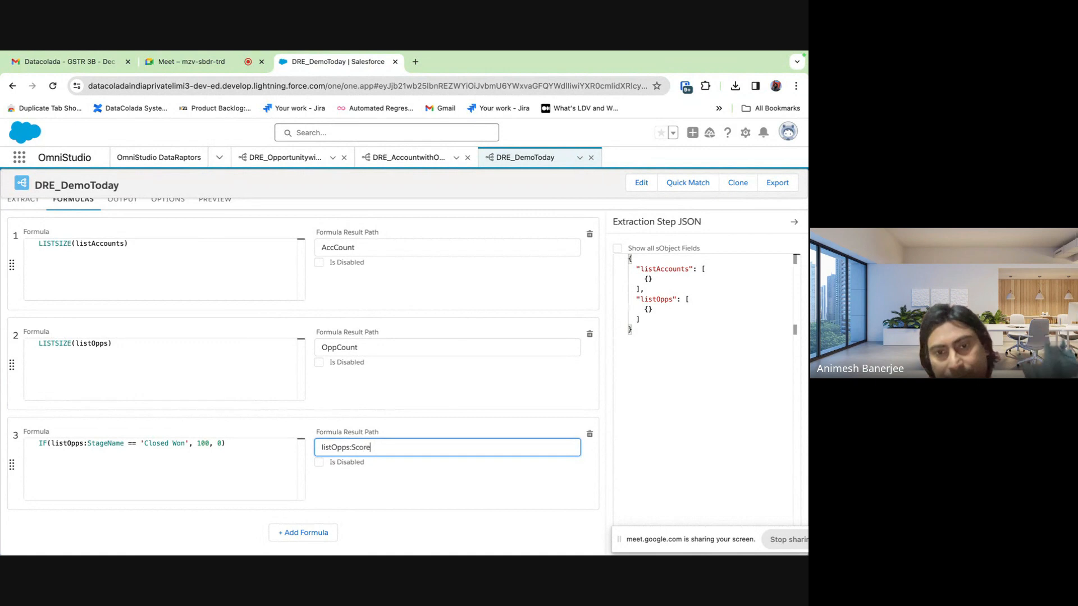
Execute the DRE_DemoToday preview with the ActiveParam input set to Yes to test the new Score formula
click(407, 476)
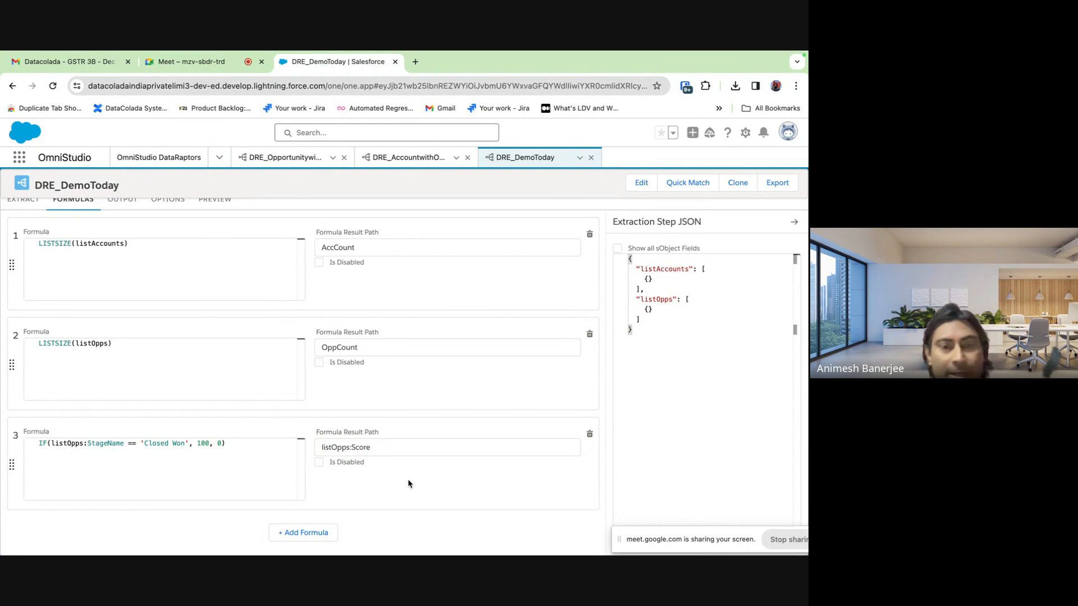
scroll(189, 315, up, 2)
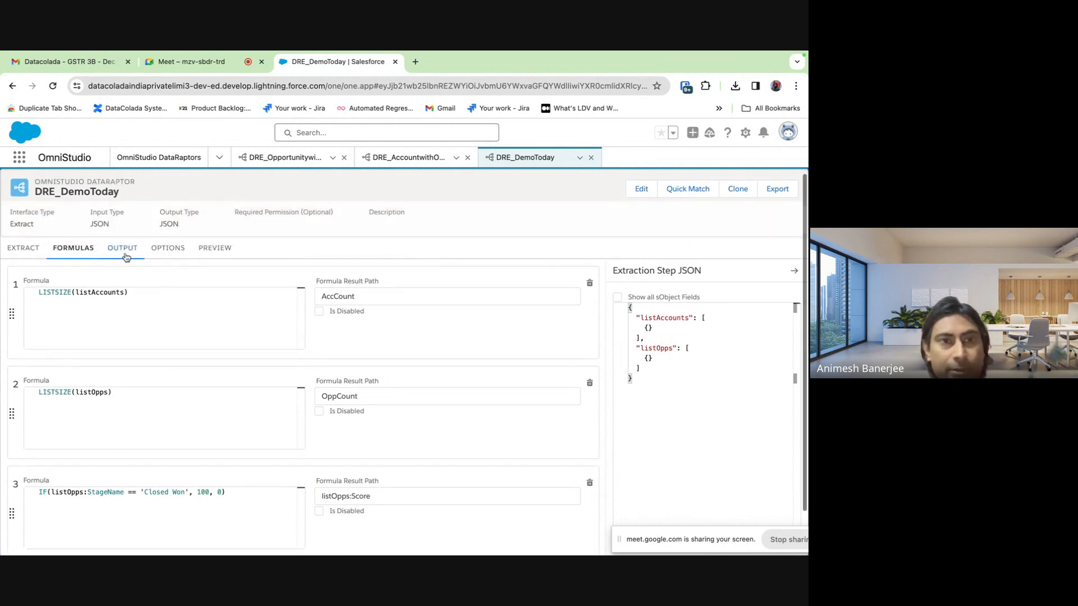
click(195, 253)
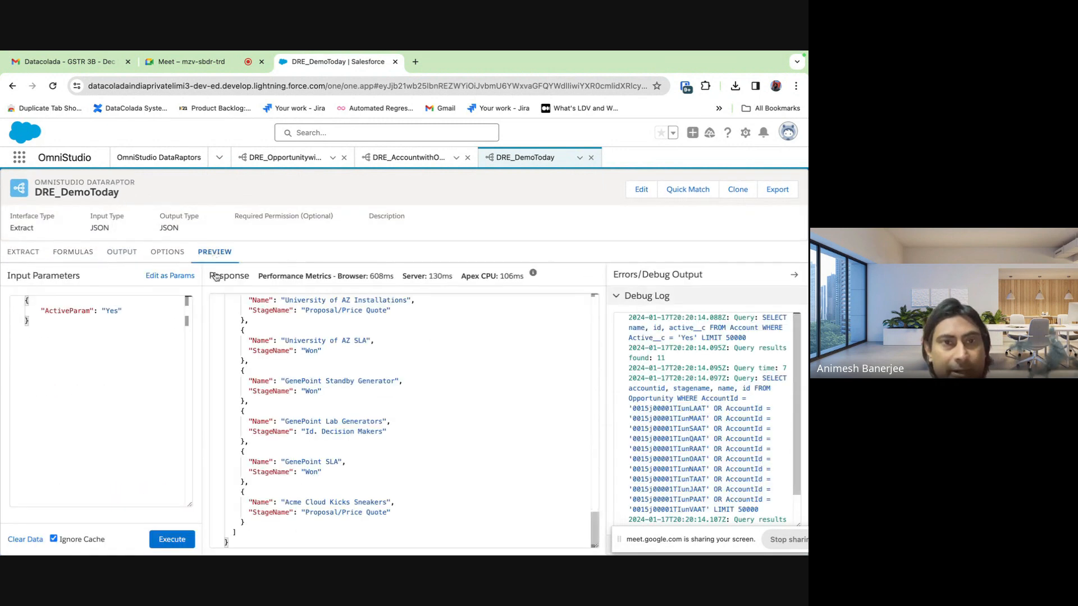
click(169, 536)
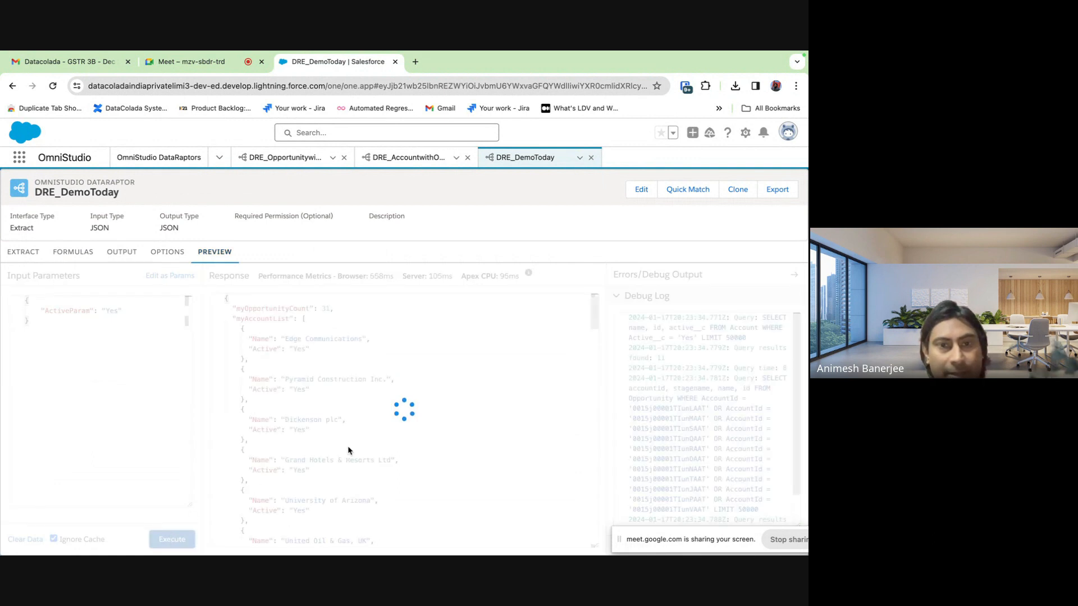
Compare the Opportunity extract output path with the list reference and result path of the Score formula
click(13, 253)
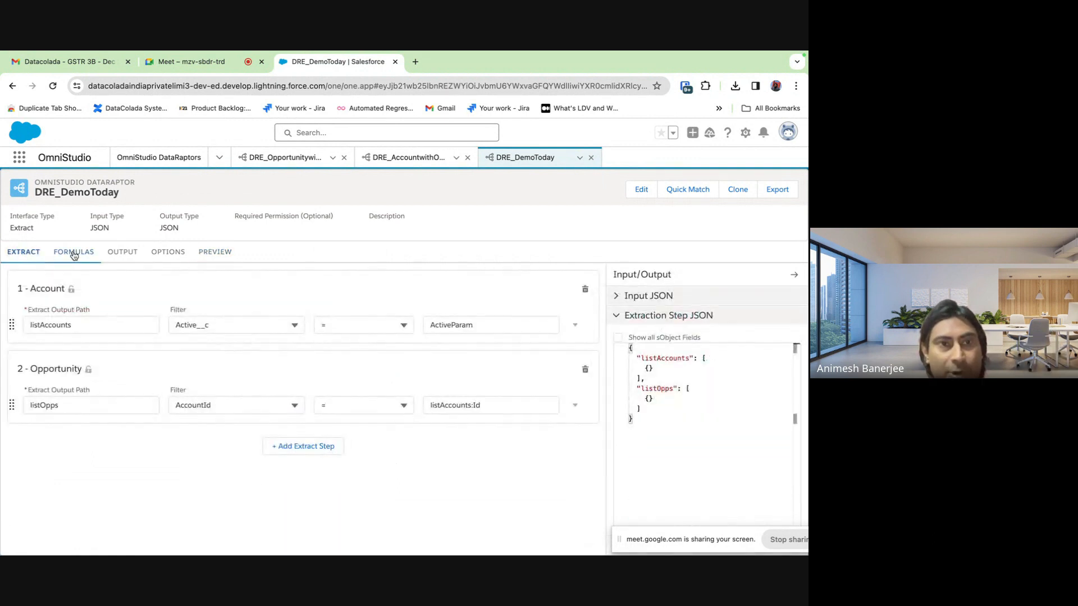
click(73, 254)
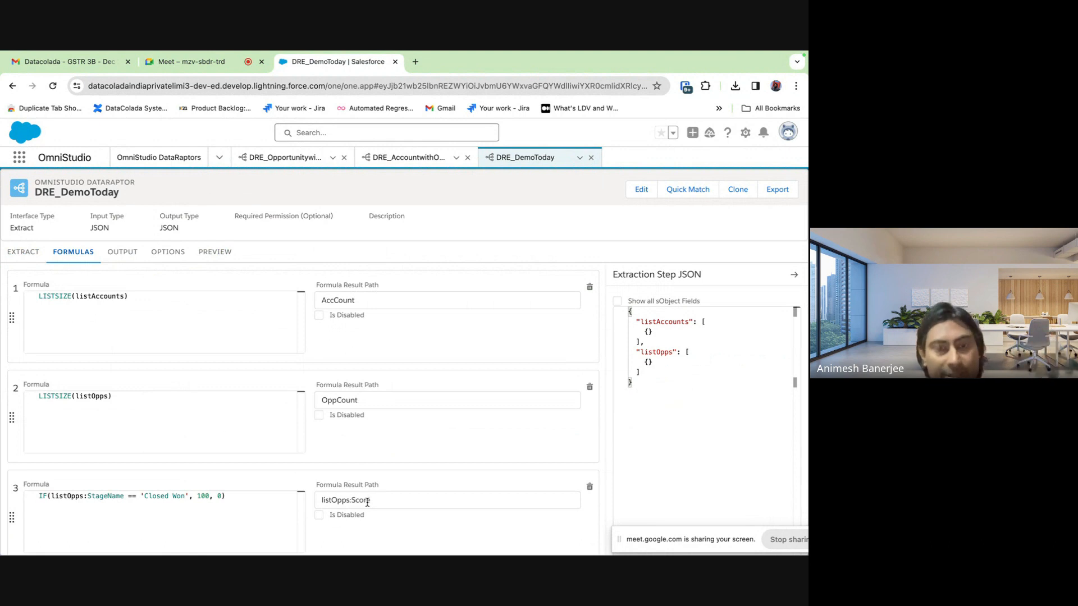
scroll(368, 504, down, 1)
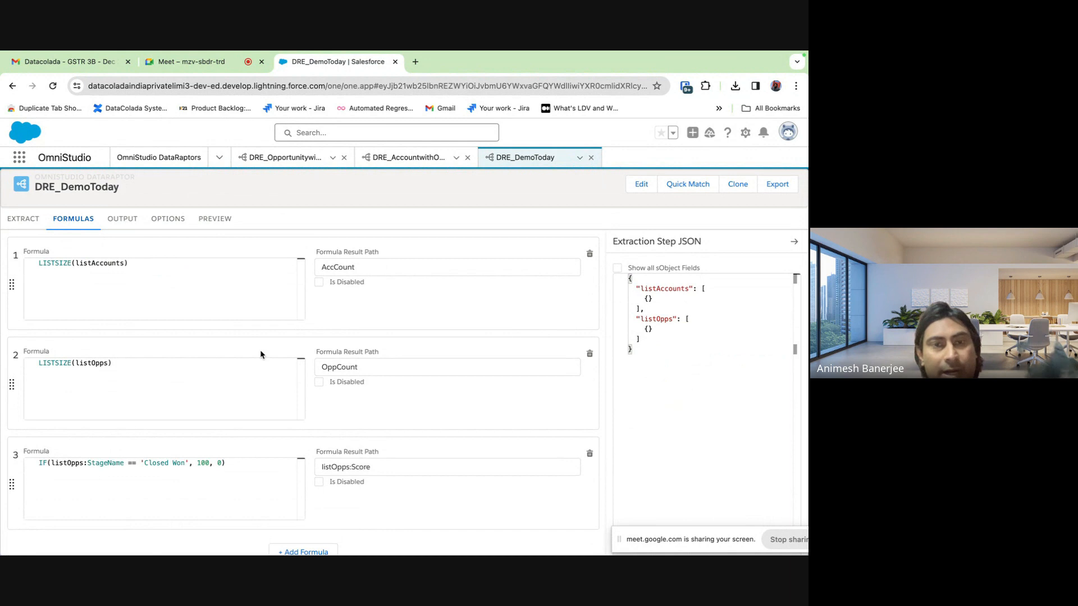
click(34, 224)
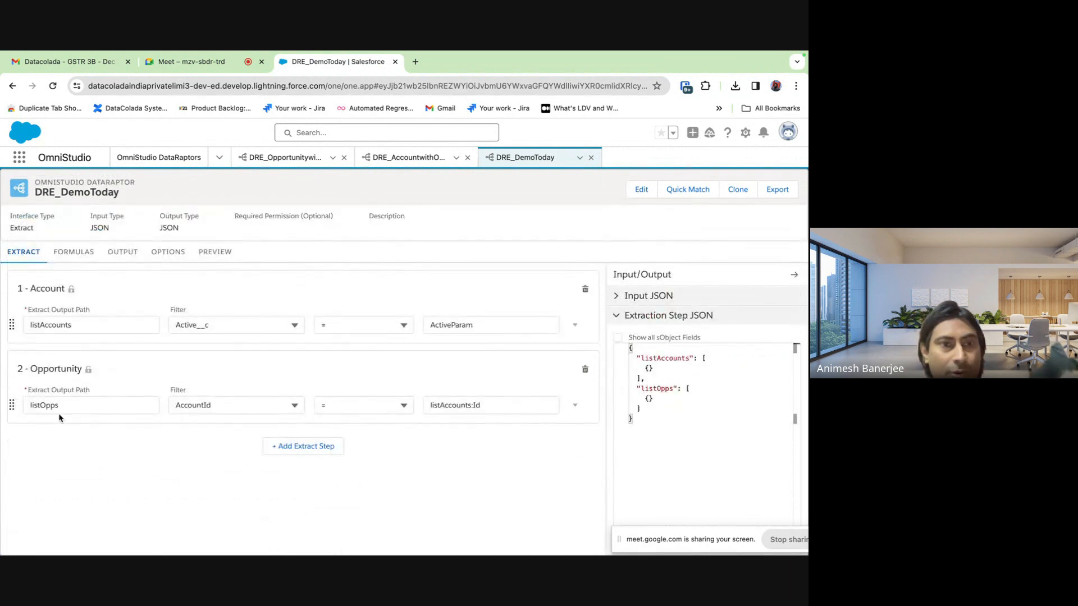
click(78, 253)
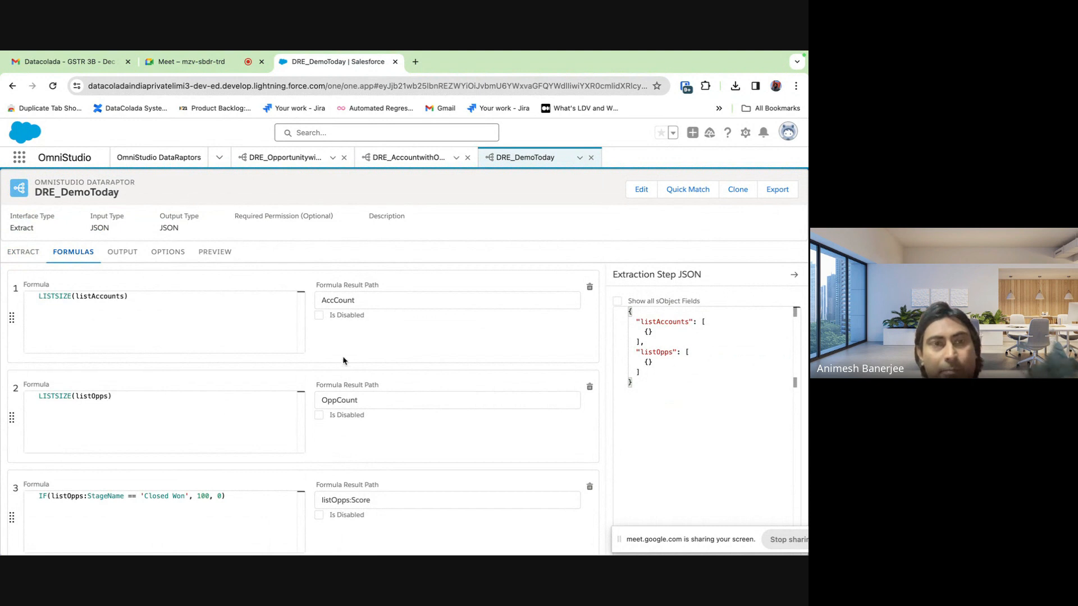
Add a new output mapping to the DataRaptor with listOpps:Score as its extract JSON path
click(123, 260)
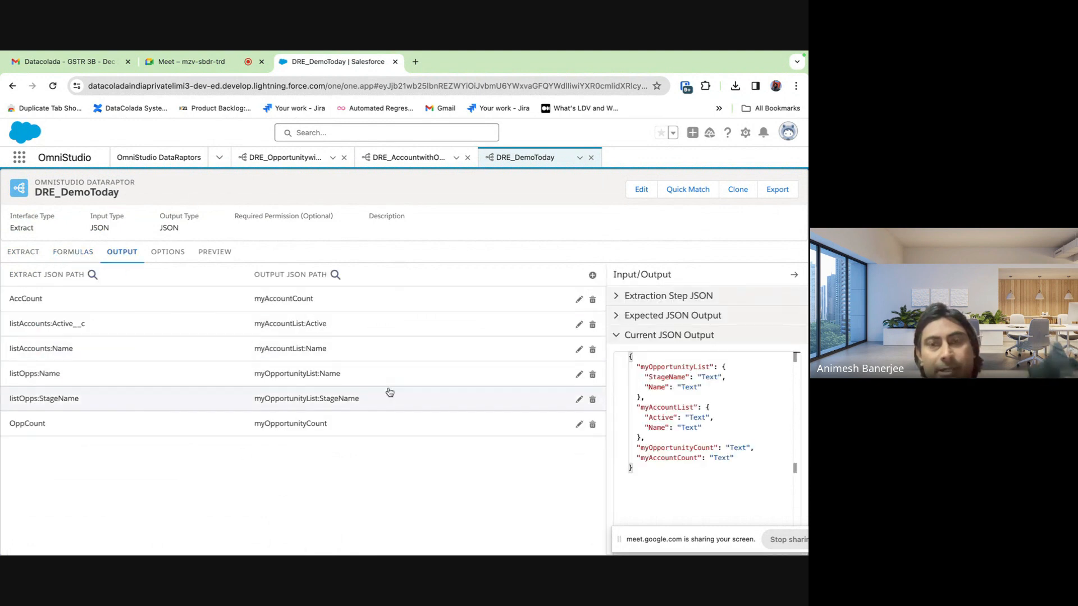
click(592, 275)
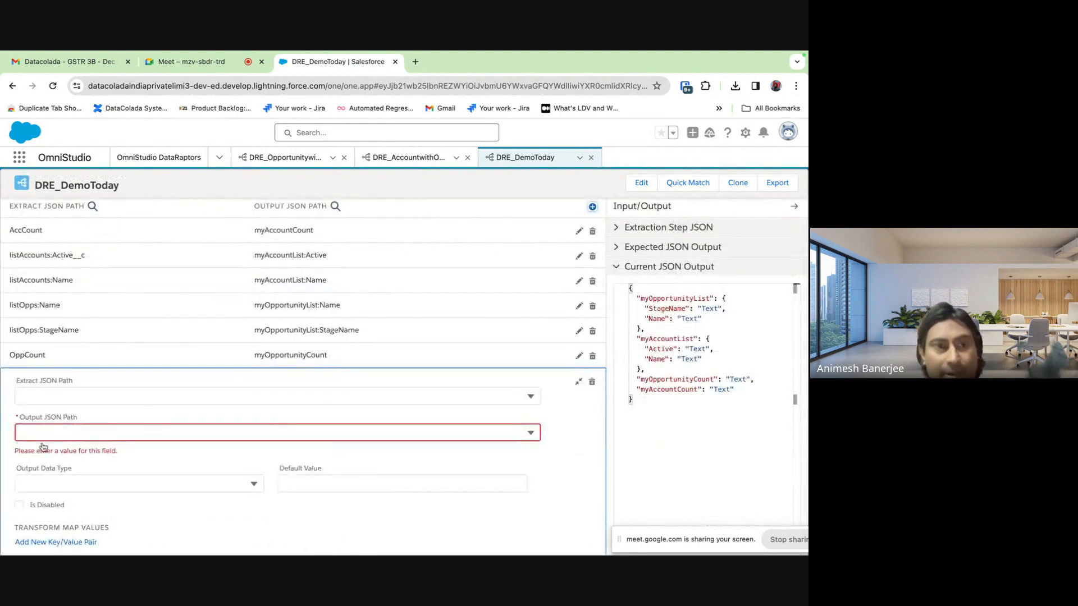
click(42, 397)
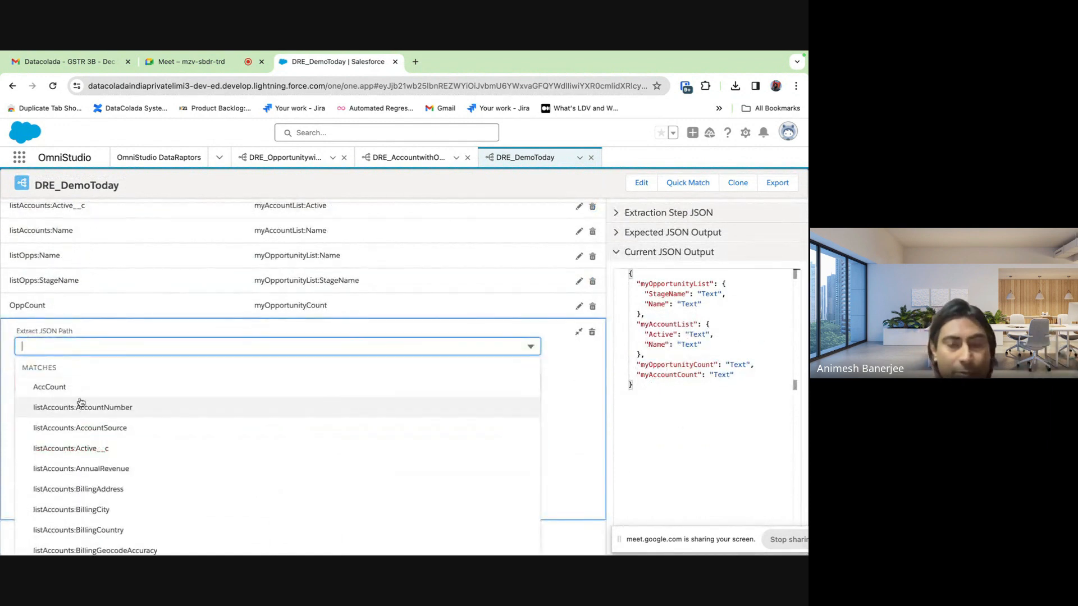
text(list)
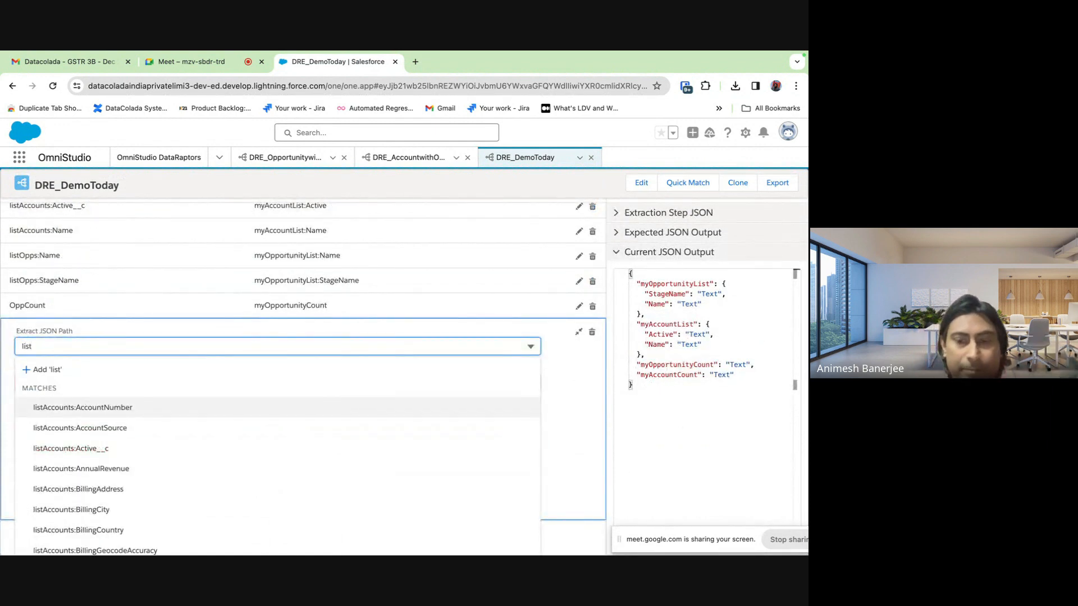
text(opps)
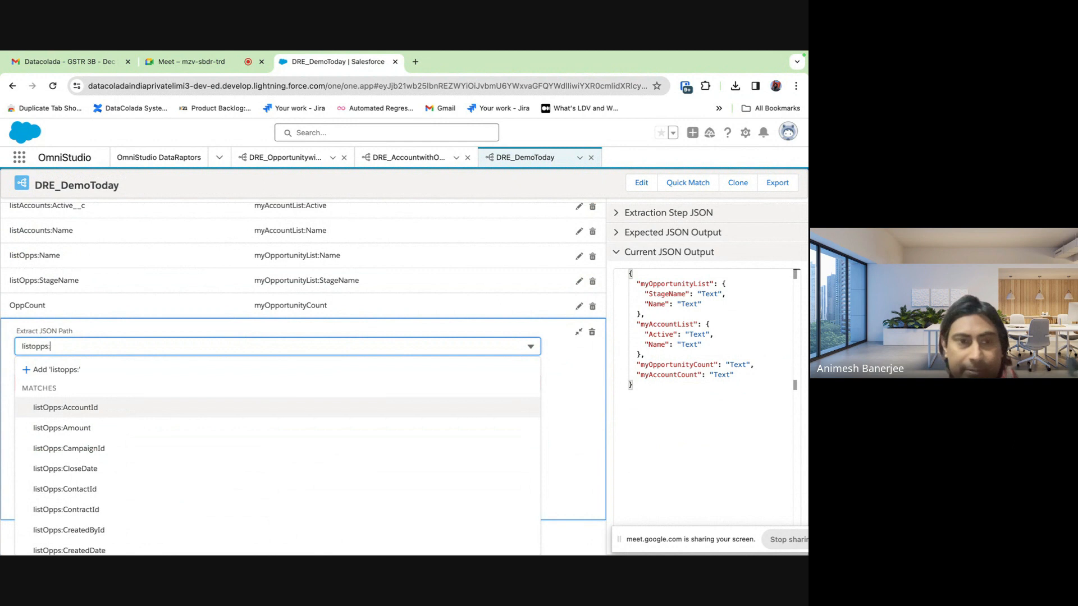
text(:)
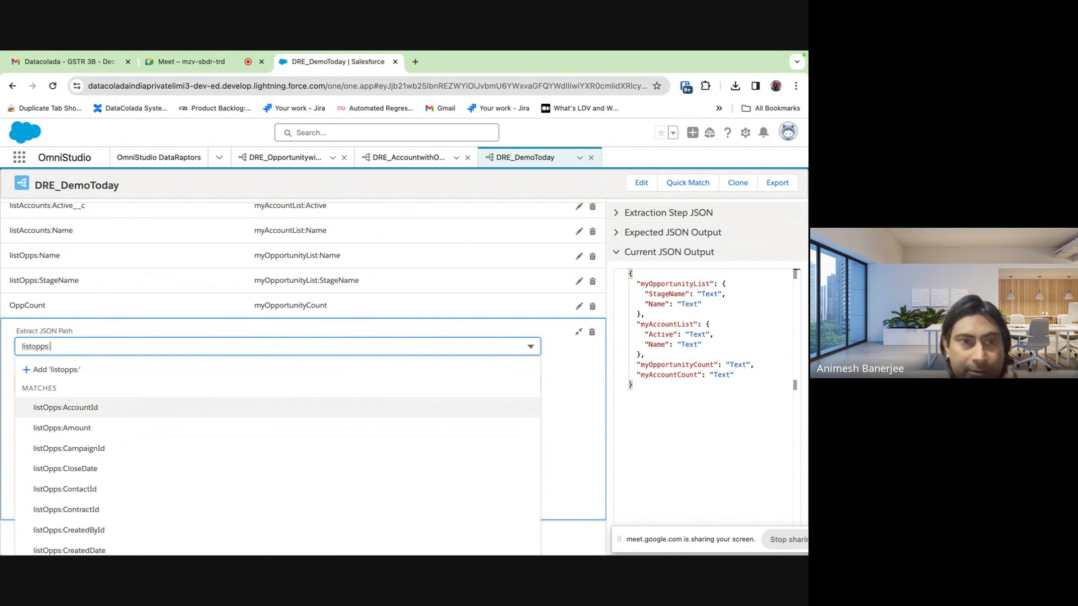
key(BackSpace)
key(BackSpace)
key(BackSpace)
key(BackSpace)
key(BackSpace)
text(Opp)
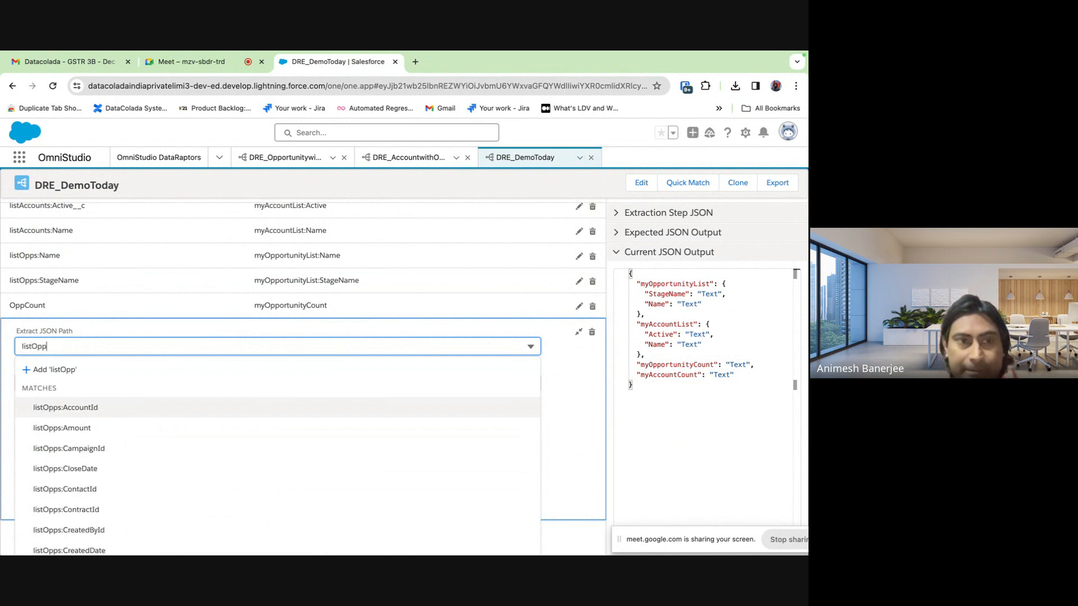
text(s)
text(:Sc)
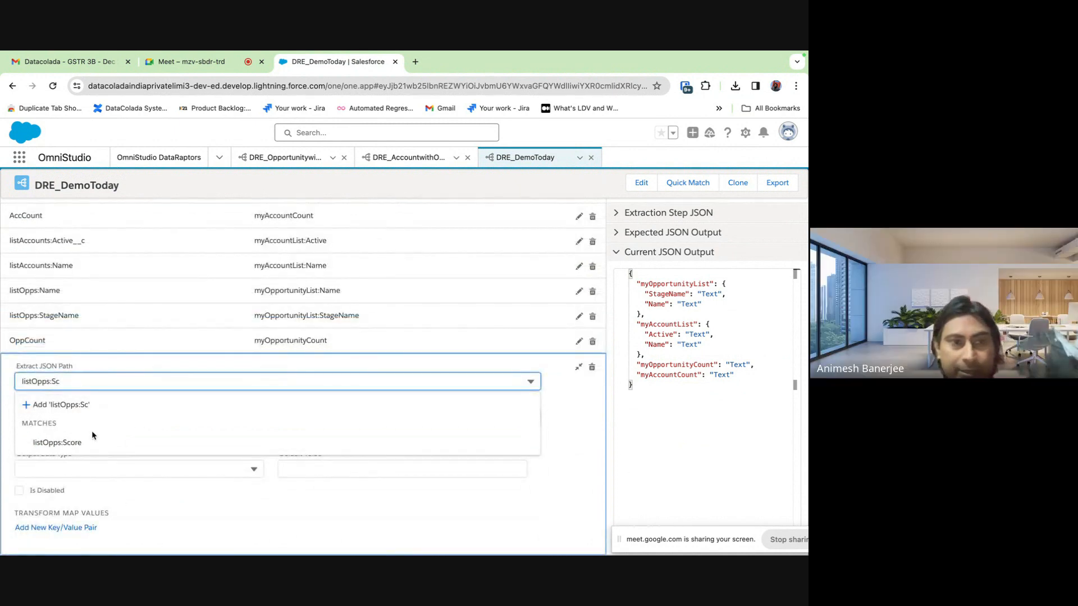
click(92, 437)
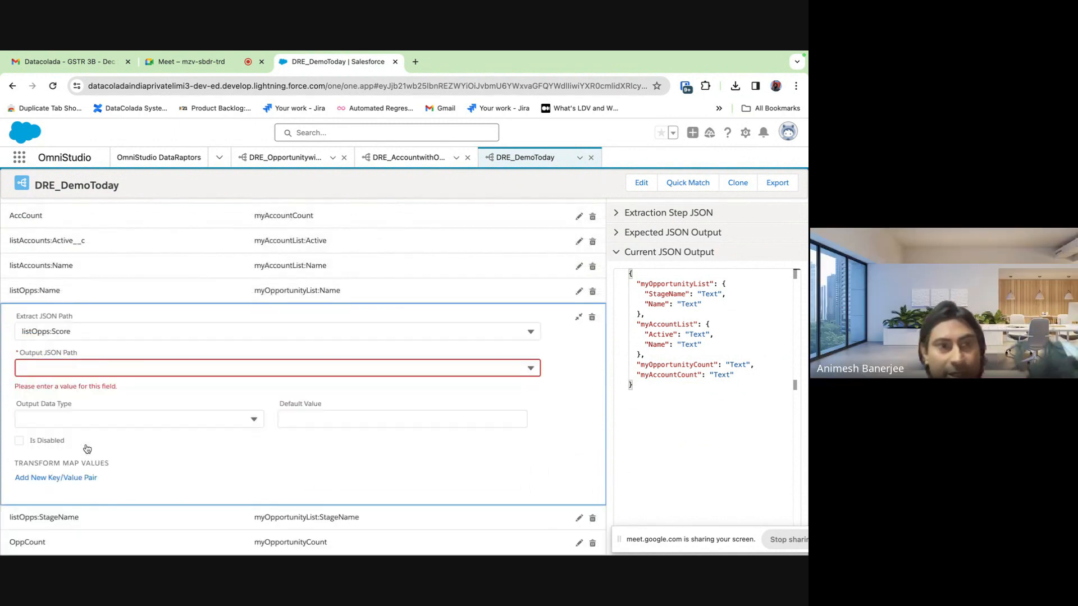
Set the output JSON path of the listOpps:Score mapping to the new path myOpportunityList:Score
click(87, 368)
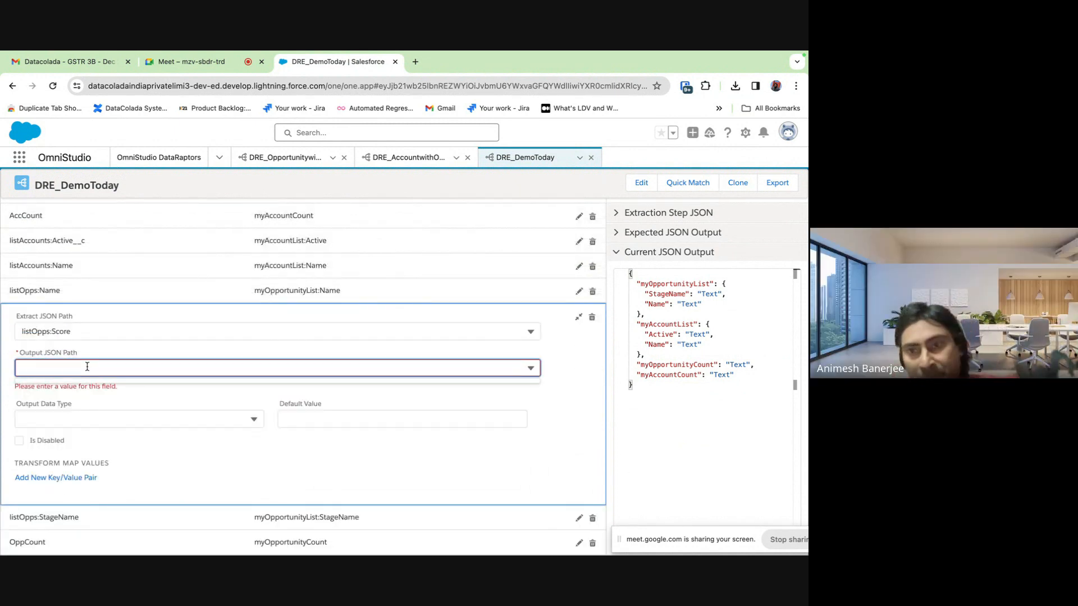
text(my)
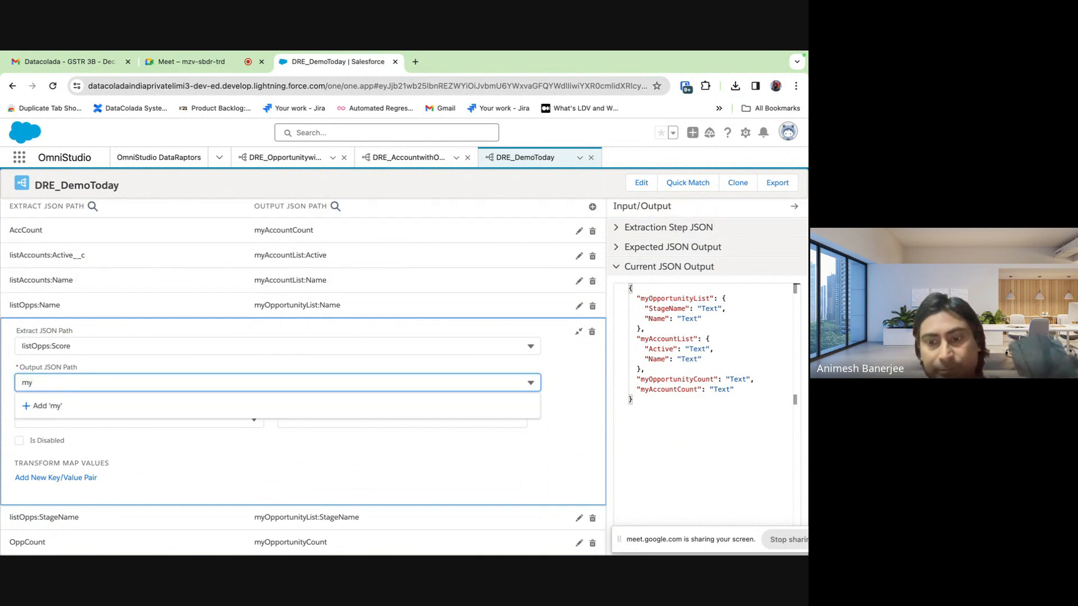
text(Opp)
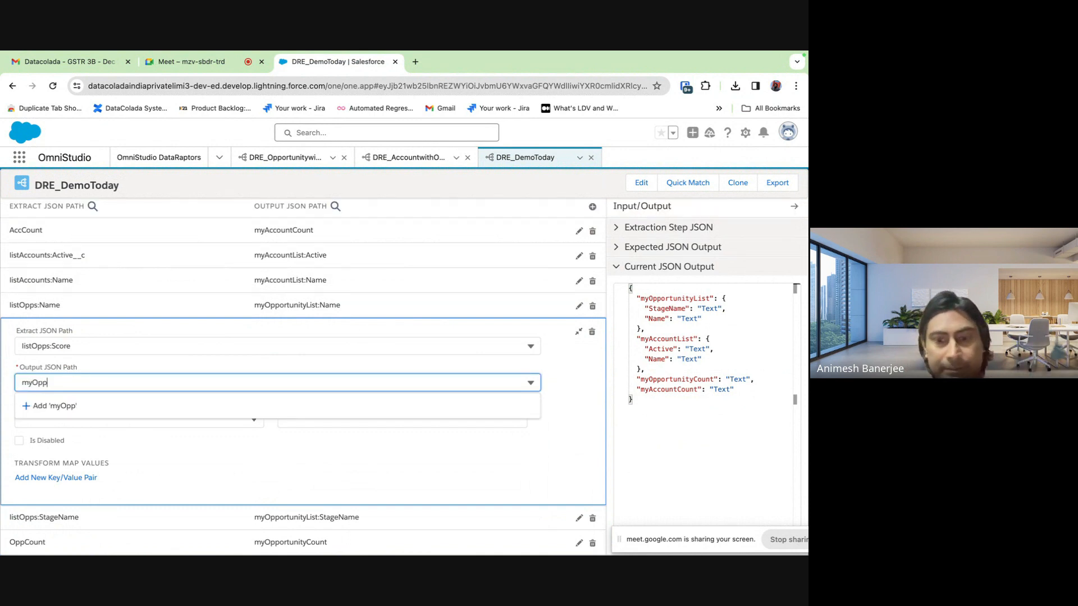
text(ortunity)
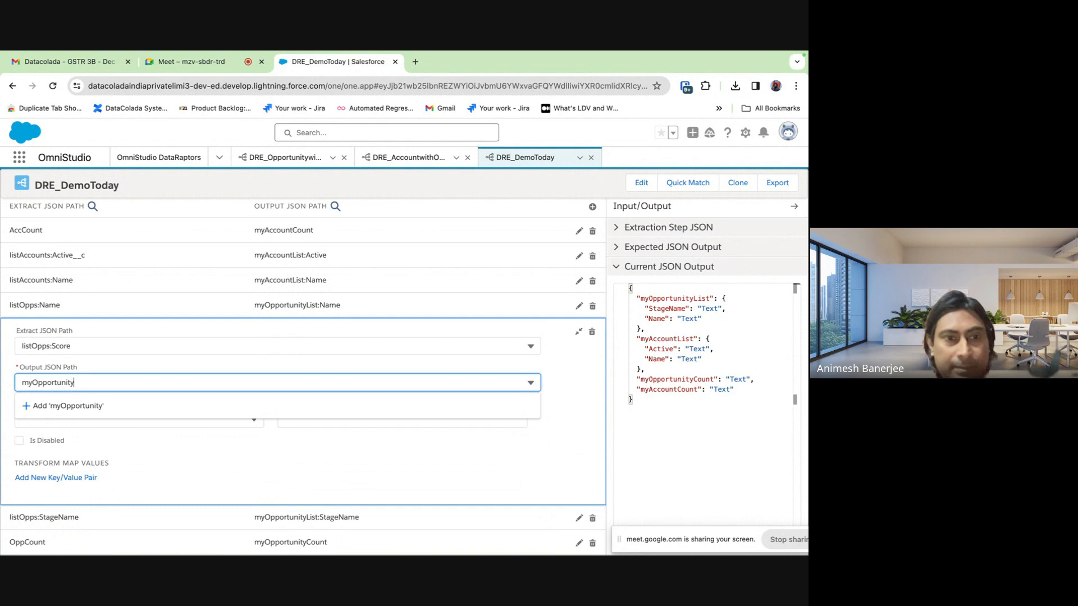
text(List)
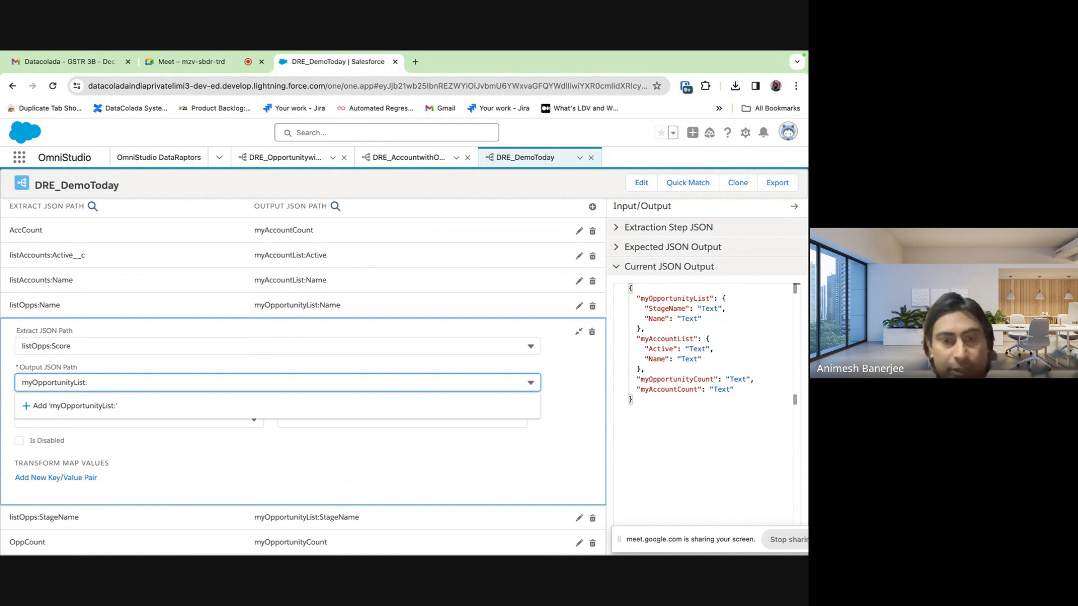
text(:Score)
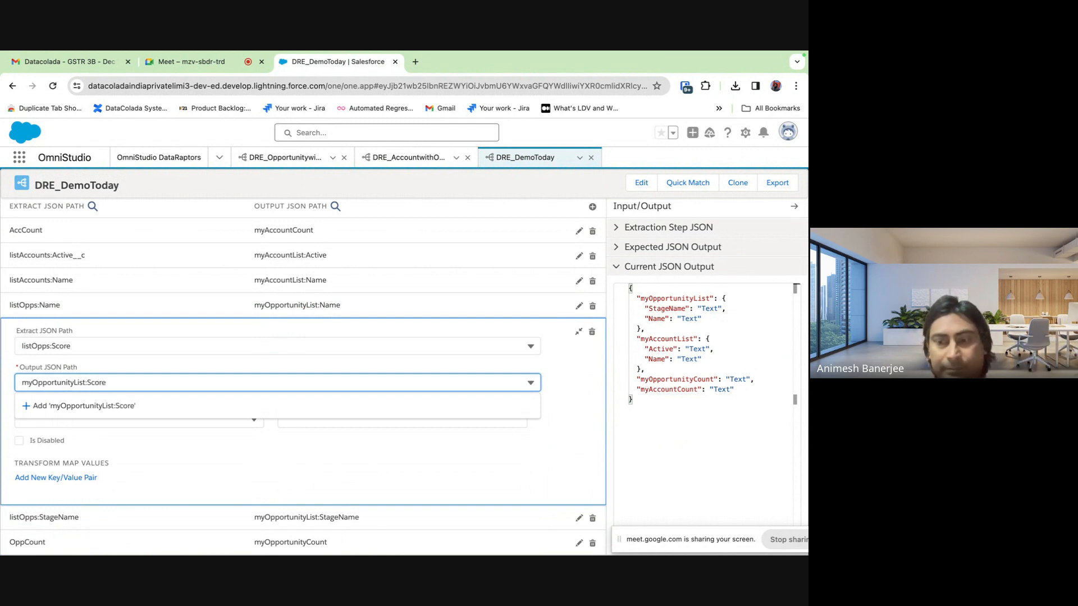
key(Return)
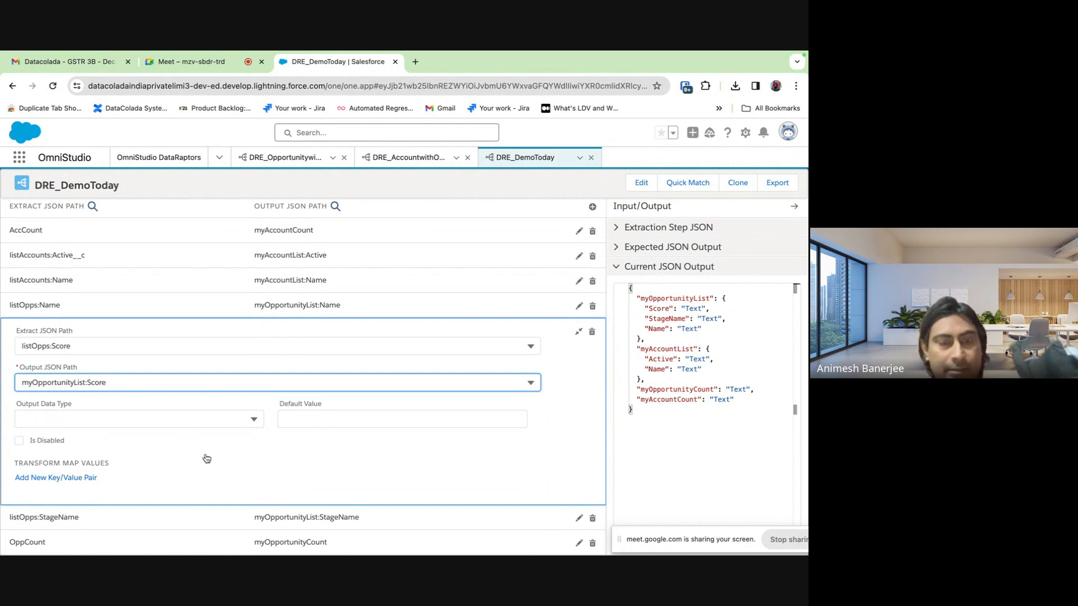
Add an empty transform map key/value pair to the listOpps:Score mapping and collapse its details
click(78, 482)
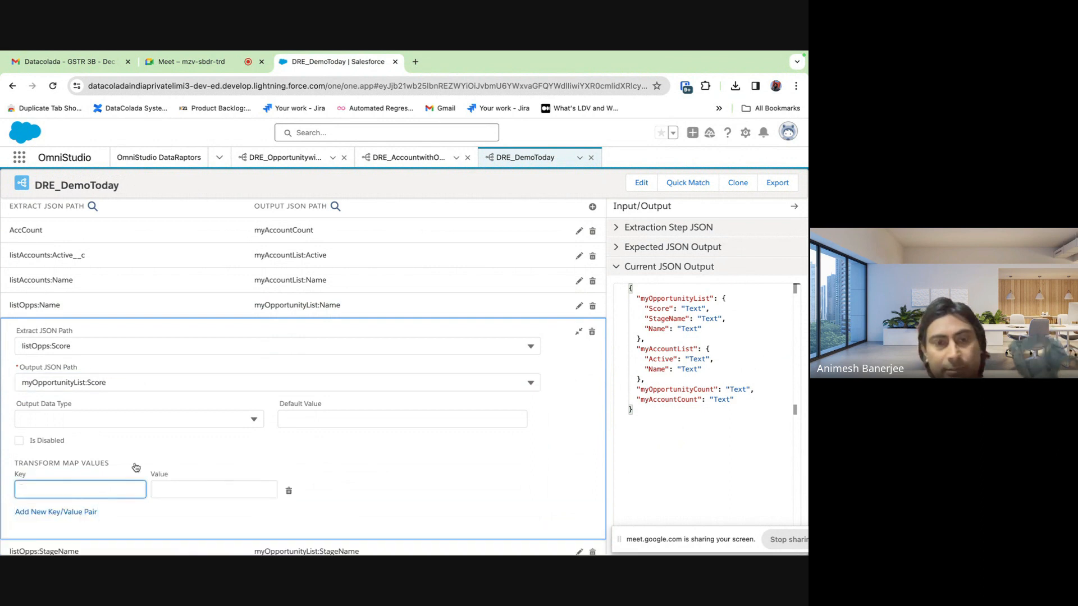
scroll(319, 450, down, 1)
click(579, 299)
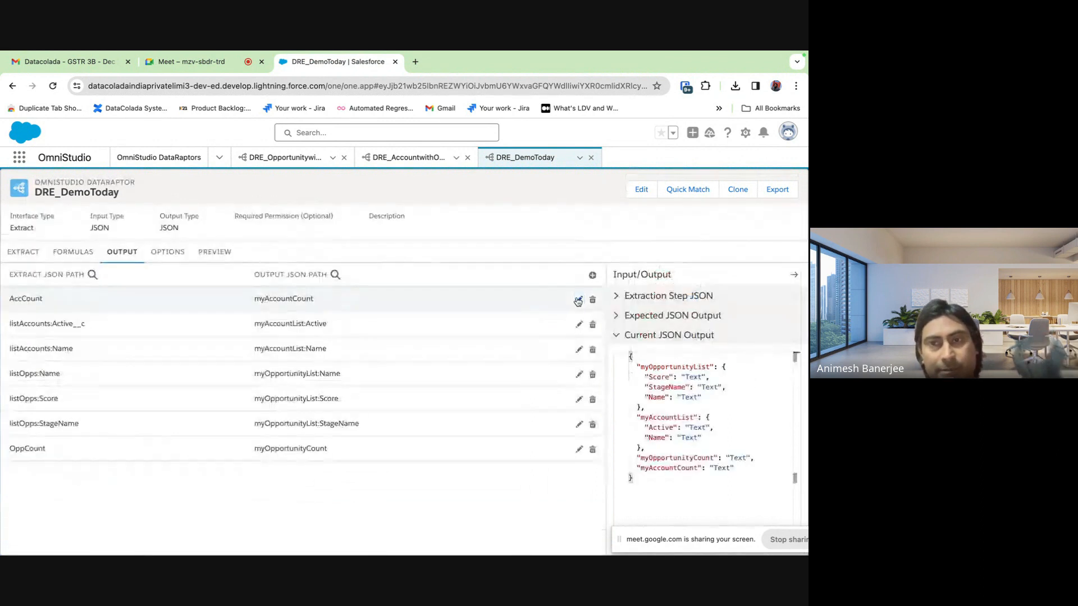
Execute the DataRaptor preview and examine the stage name and score of each opportunity in the response
click(167, 251)
click(215, 251)
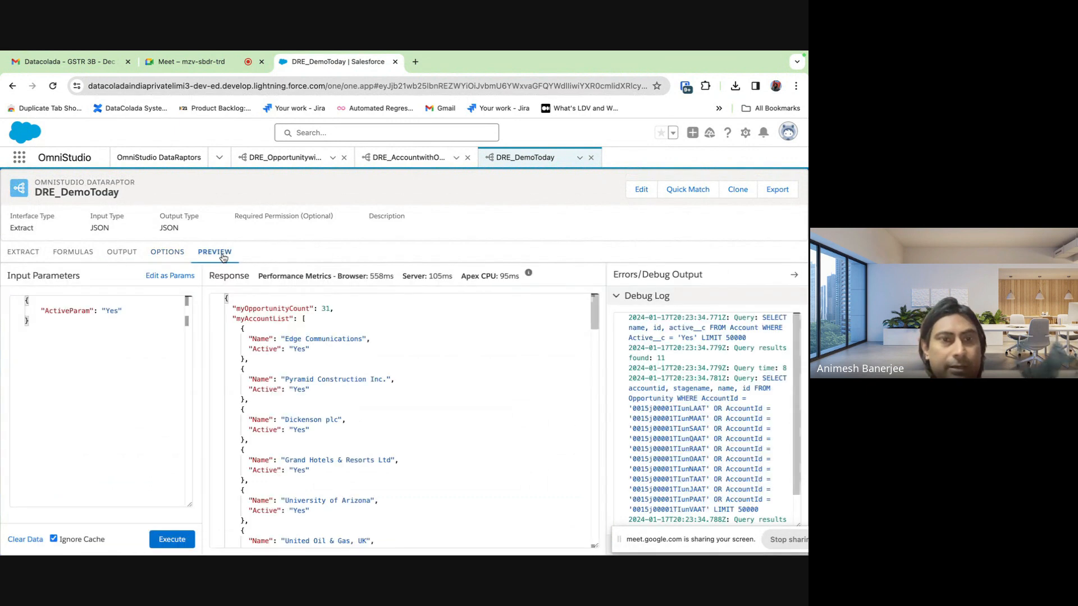
mouse_move(203, 552)
click(172, 539)
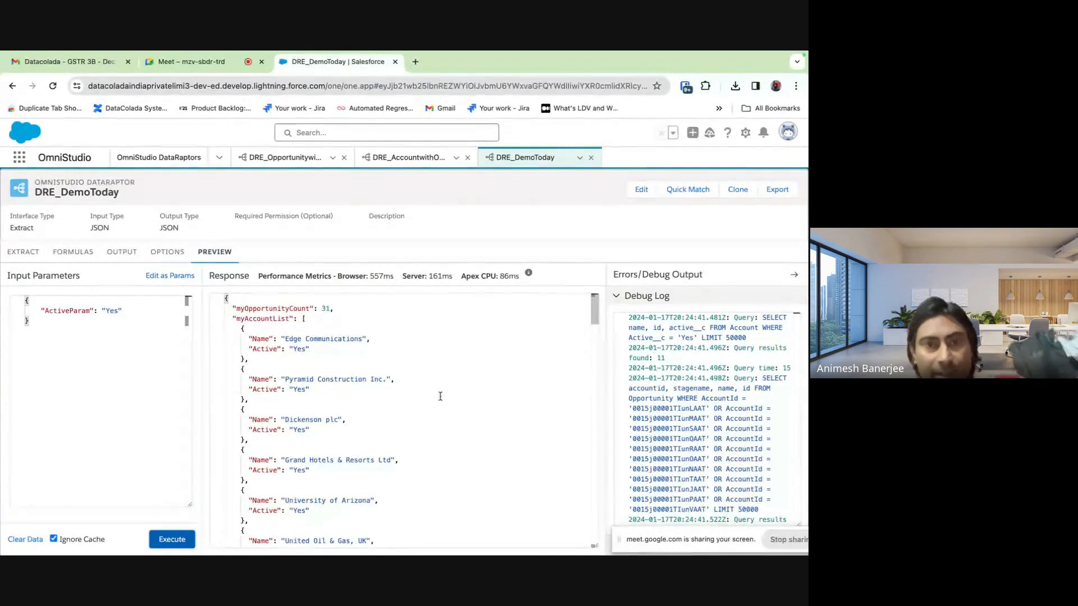
scroll(440, 397, down, 15)
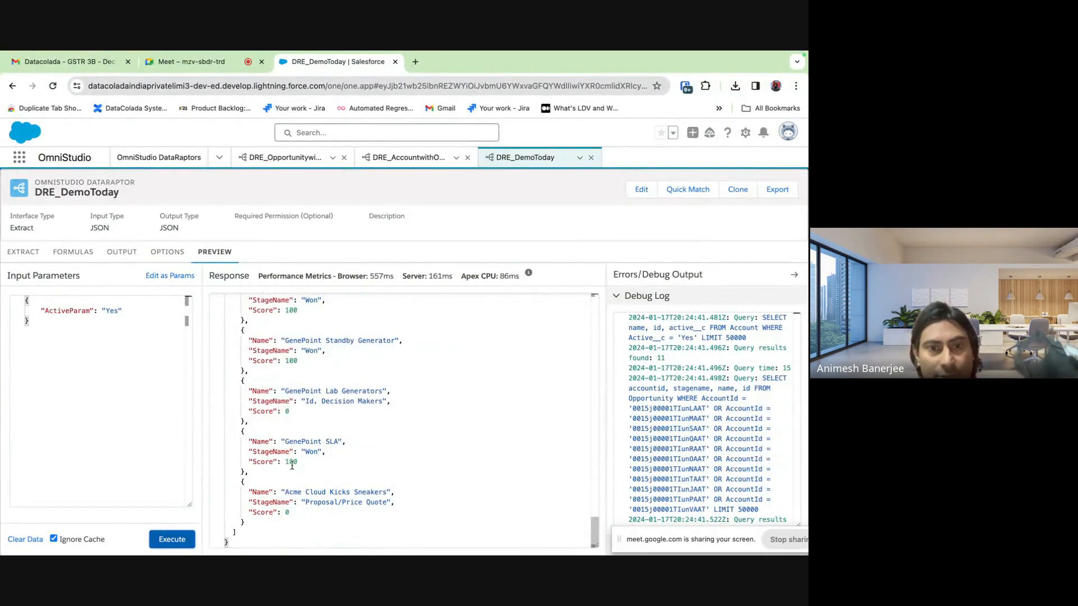
scroll(292, 369, up, 3)
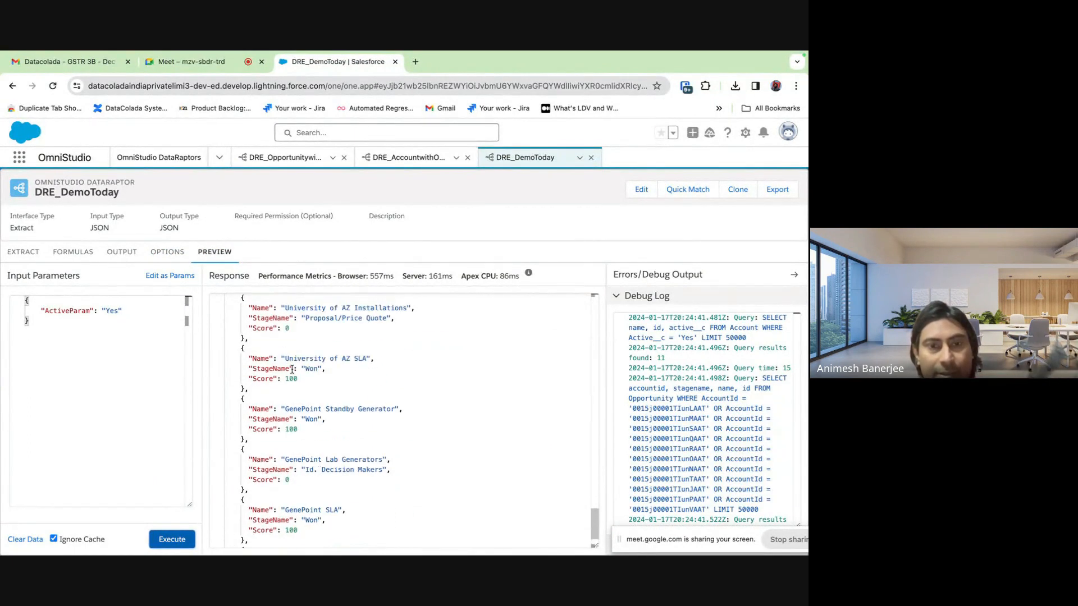
scroll(294, 465, up, 10)
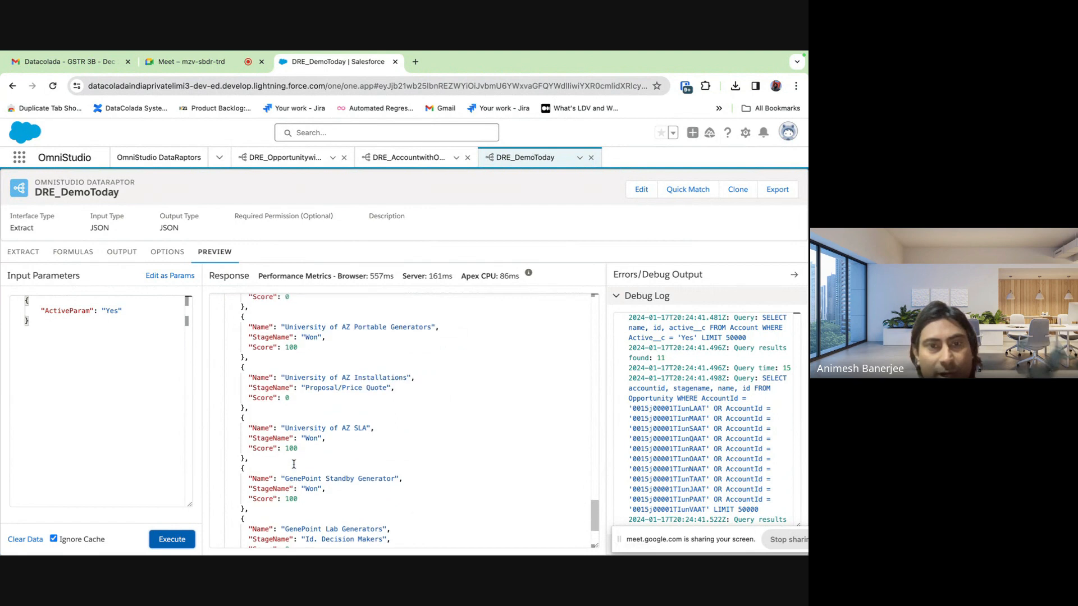
scroll(293, 465, up, 8)
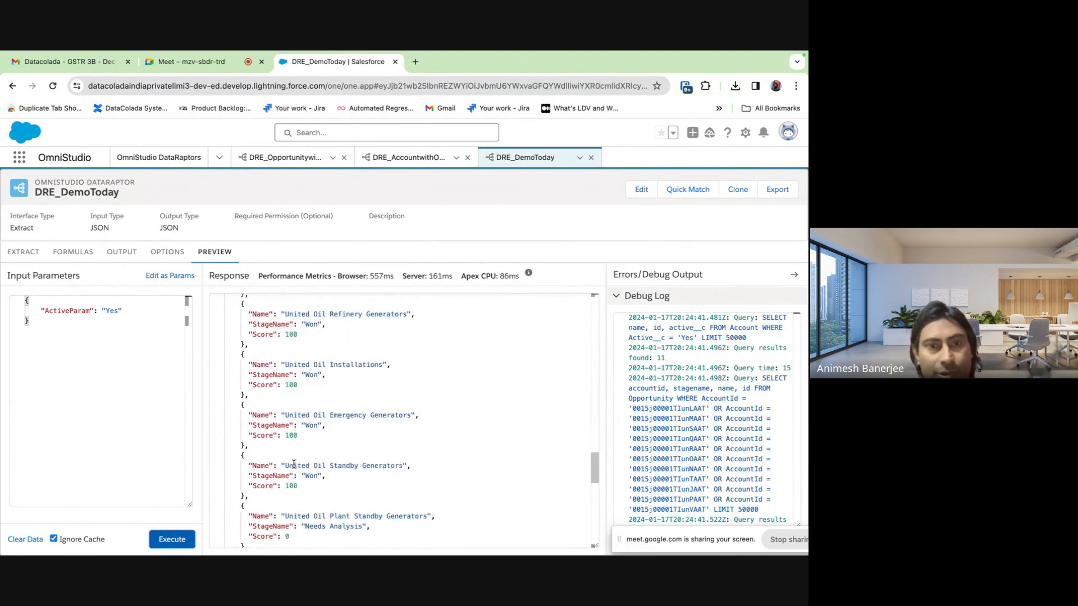
scroll(294, 465, up, 6)
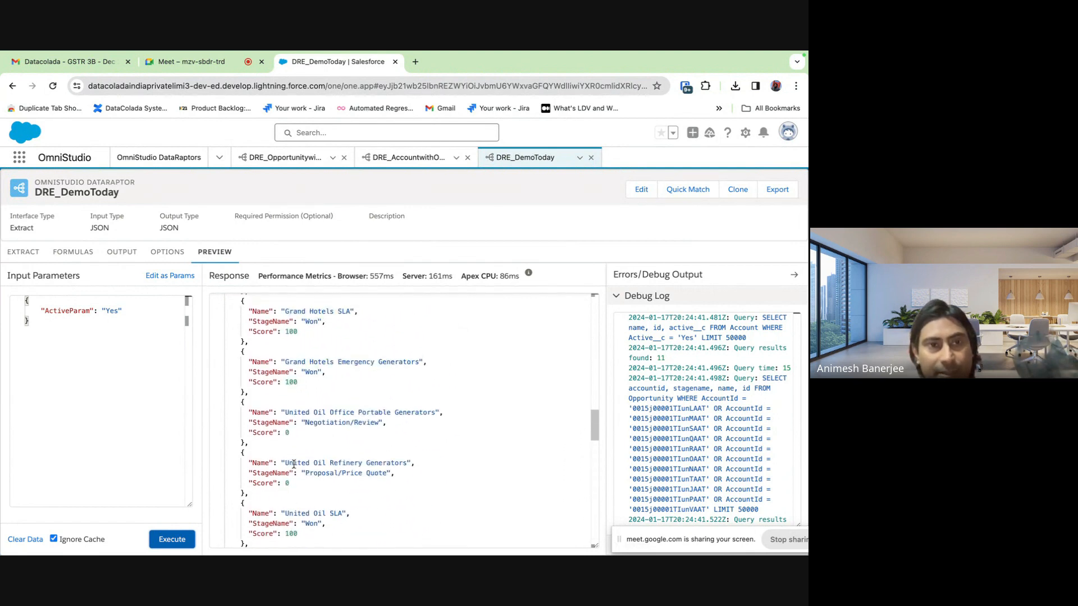
Look over the DataRaptor's options and output mappings, and recheck the scores in the preview response
click(169, 252)
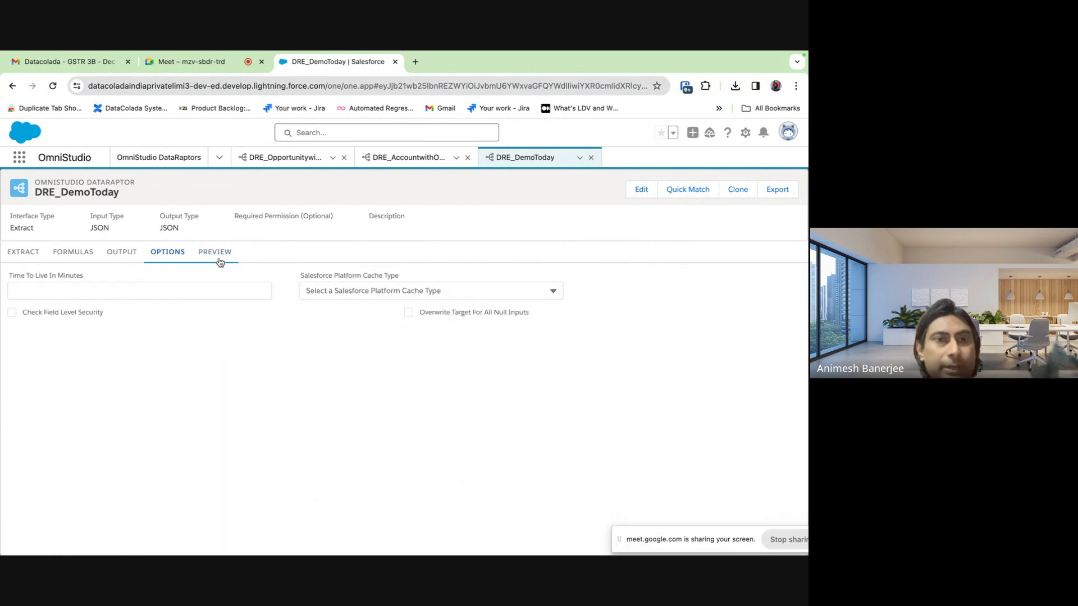
click(219, 259)
click(122, 252)
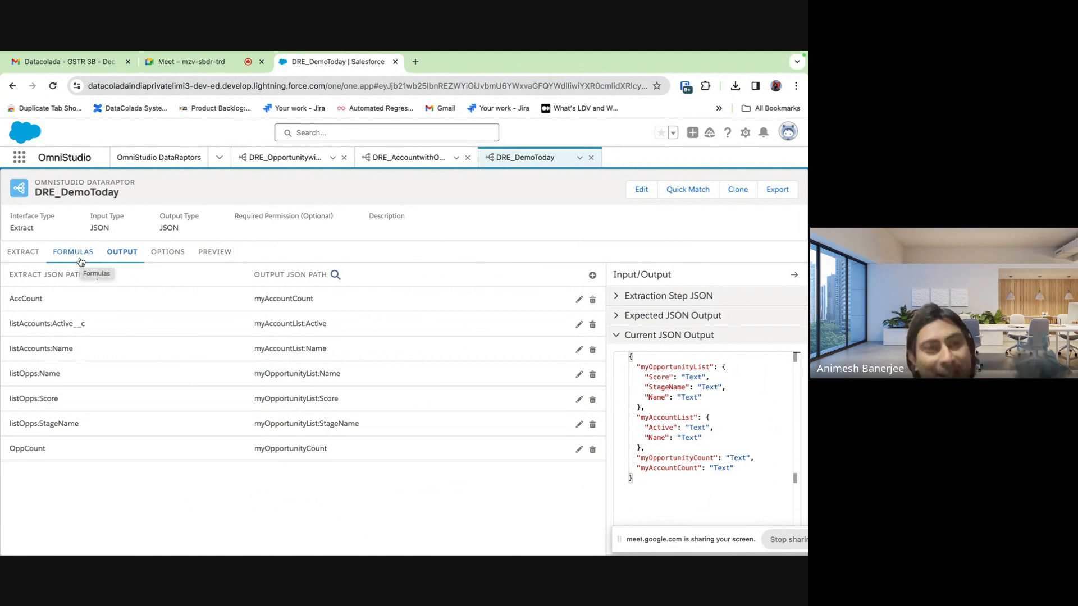
click(173, 253)
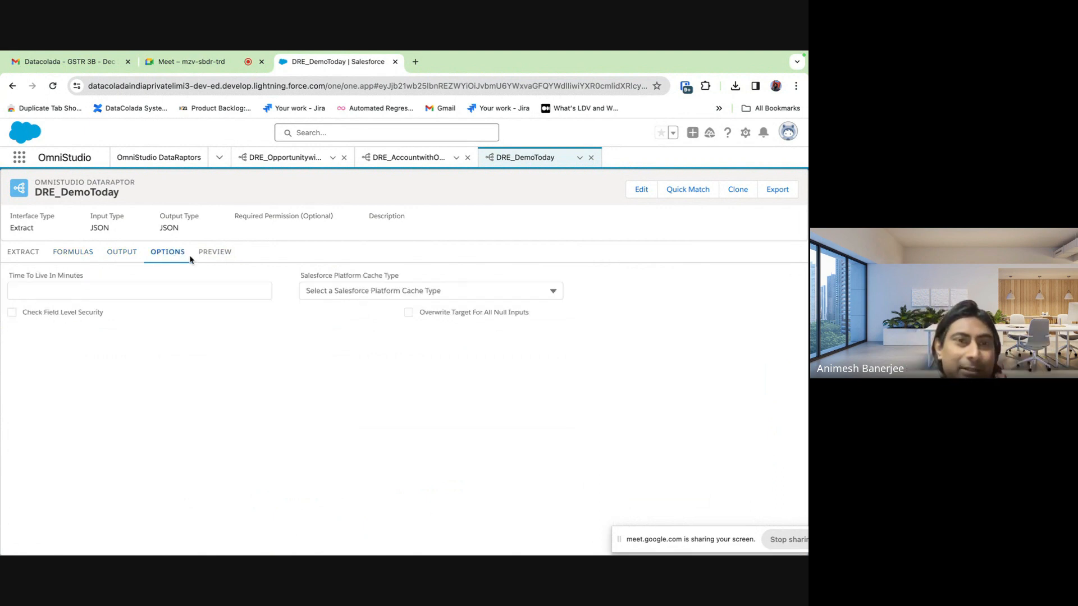
click(212, 254)
scroll(299, 444, down, 10)
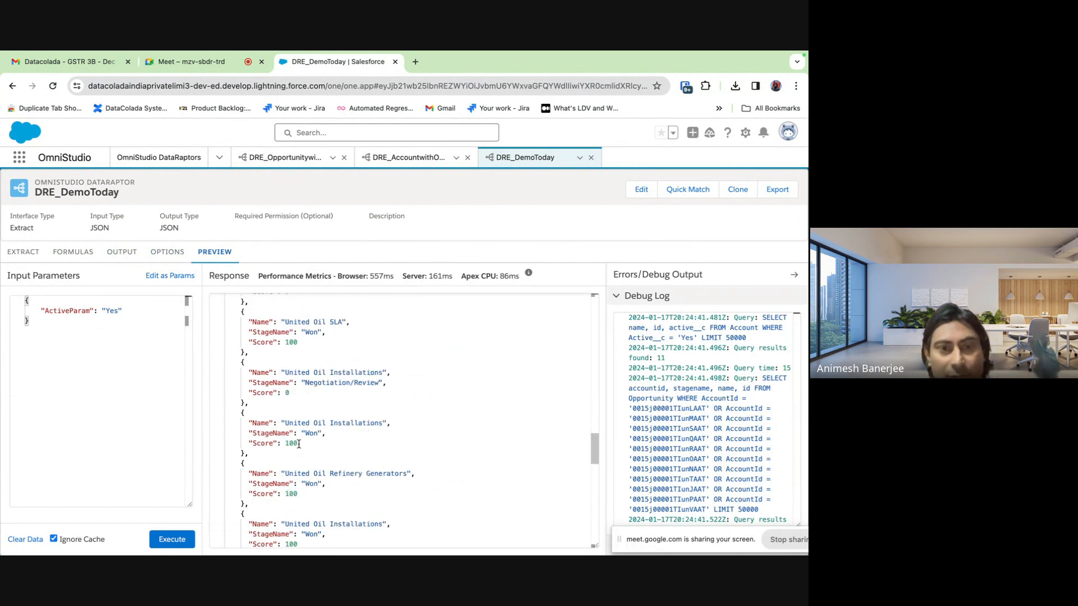
scroll(299, 444, up, 10)
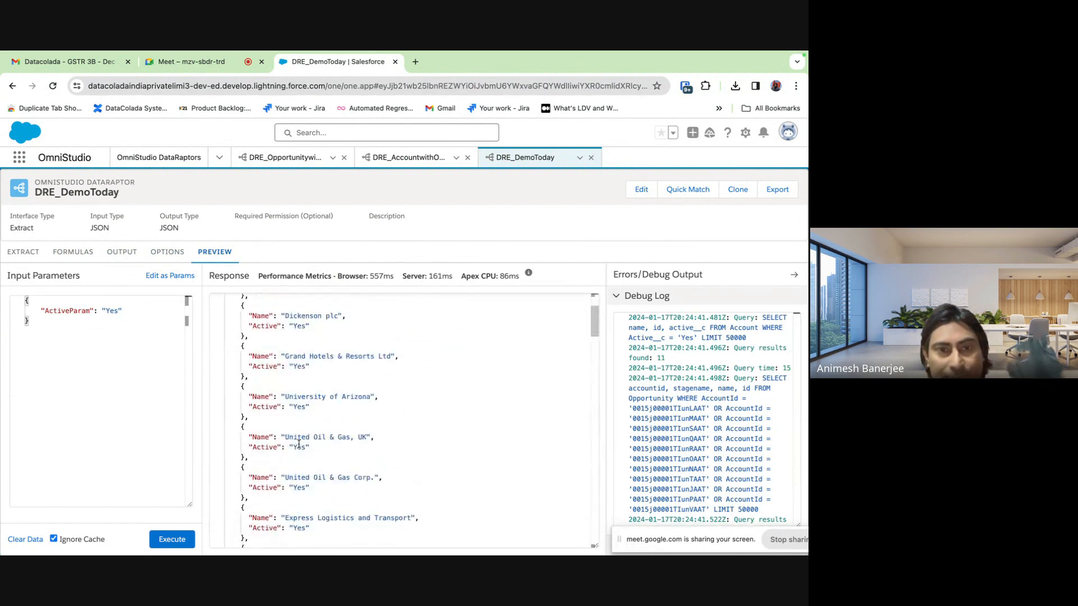
Fill the transform map pair of the listOpps:Score output mapping with key 0 and value 50
click(122, 251)
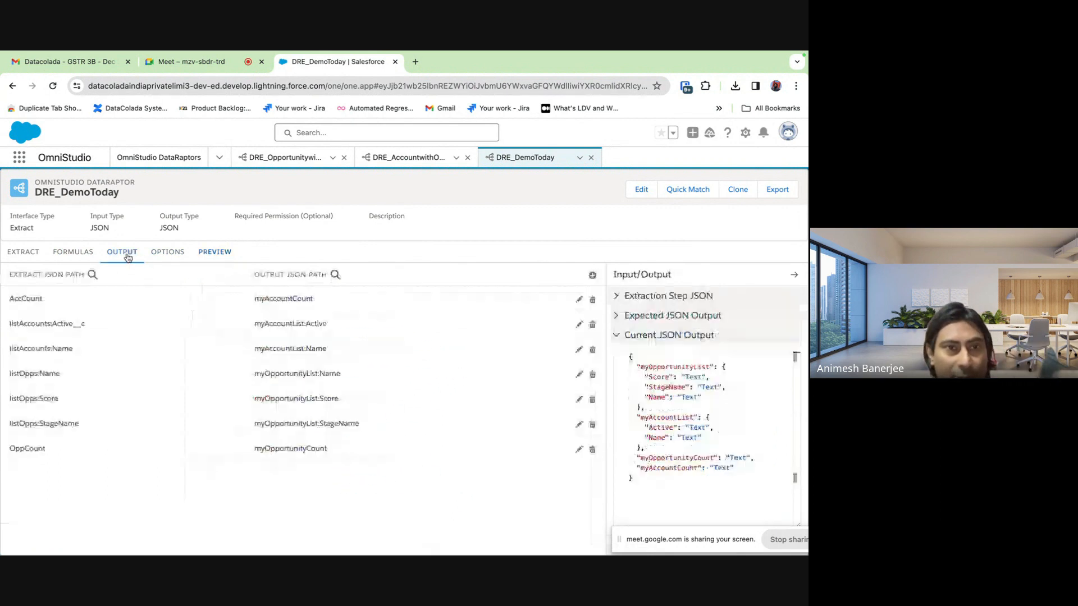
click(579, 399)
scroll(244, 471, down, 2)
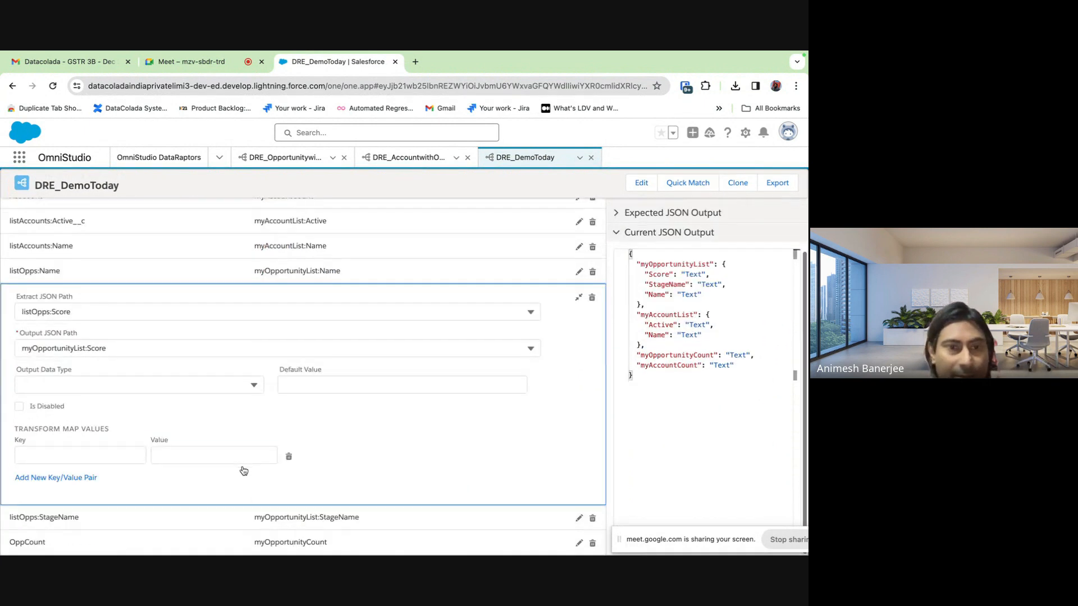
click(133, 456)
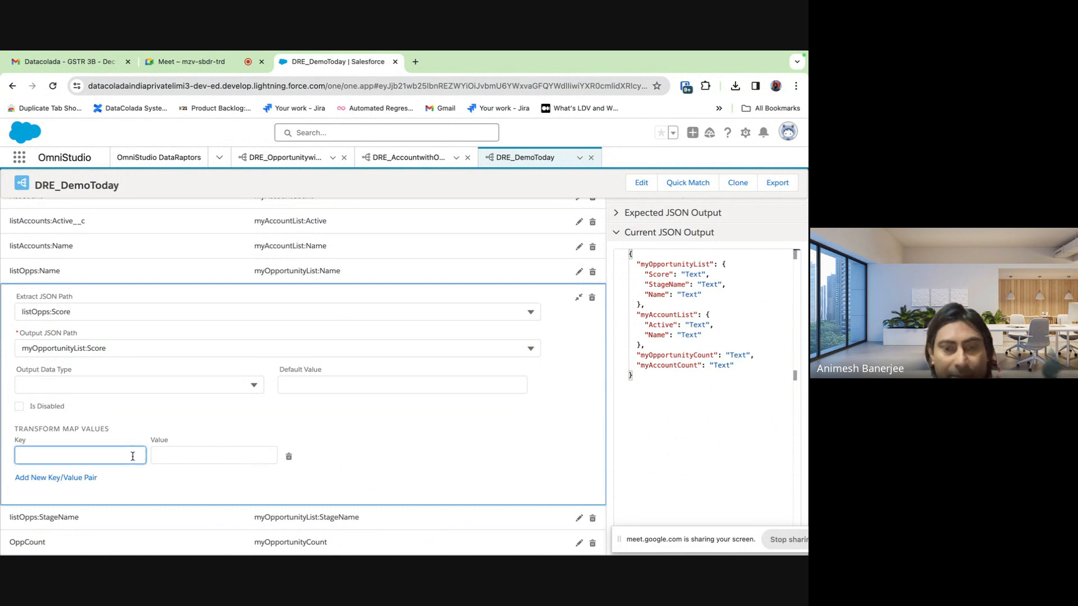
text(0)
click(173, 459)
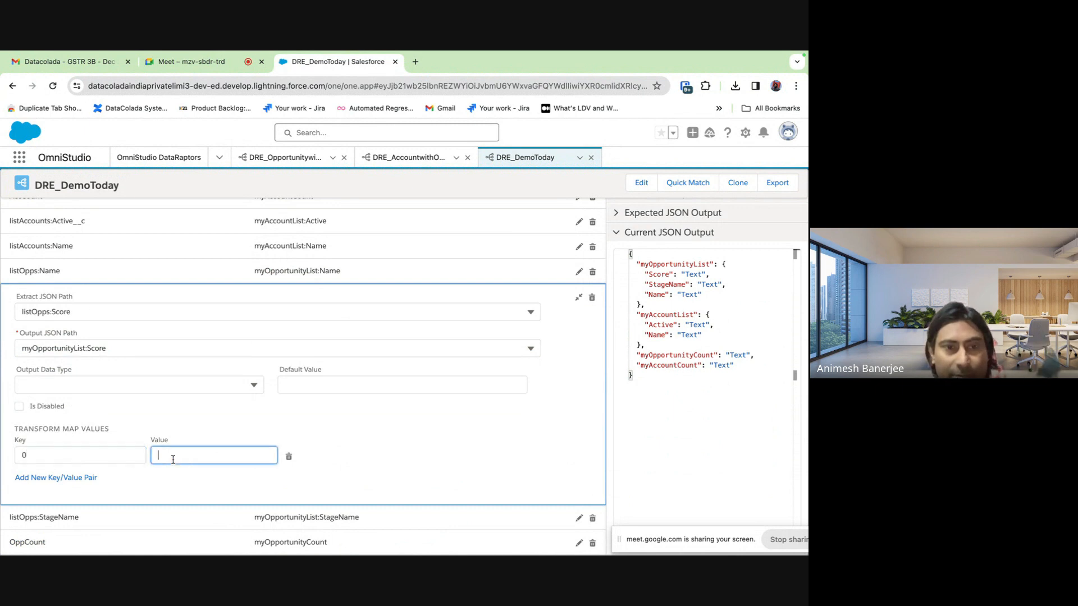
text(50)
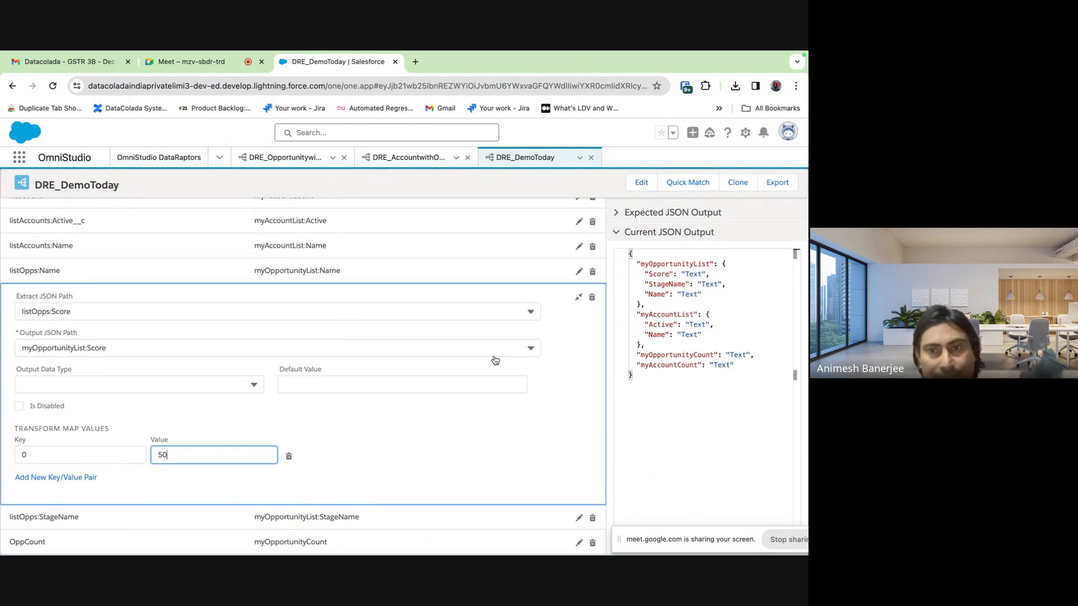
Collapse the listOpps:Score mapping, execute the DataRaptor preview and examine the transformed opportunity scores in the response
click(591, 298)
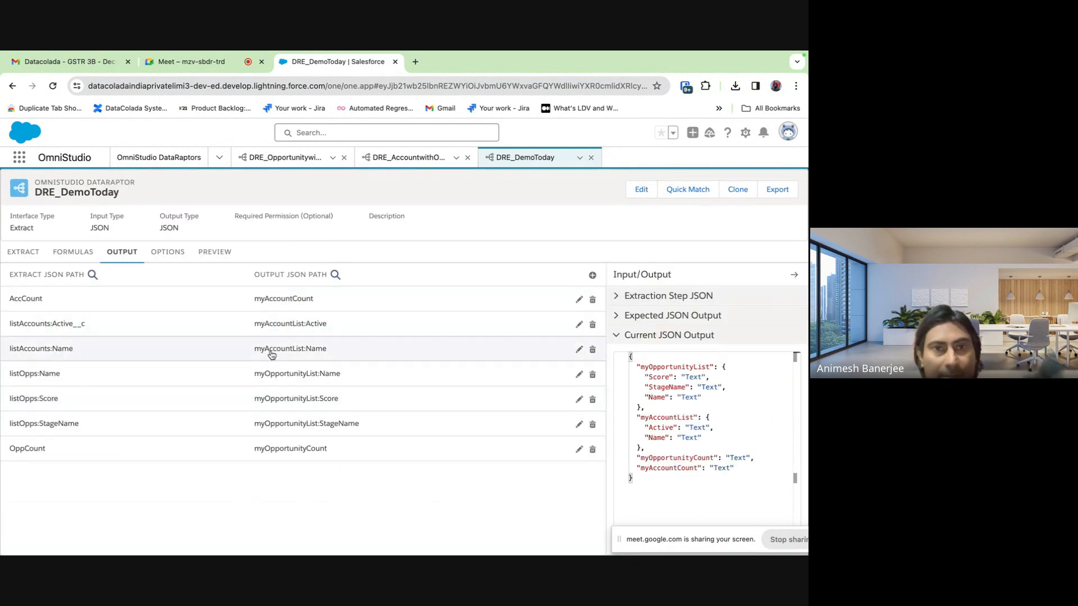
click(169, 250)
click(215, 250)
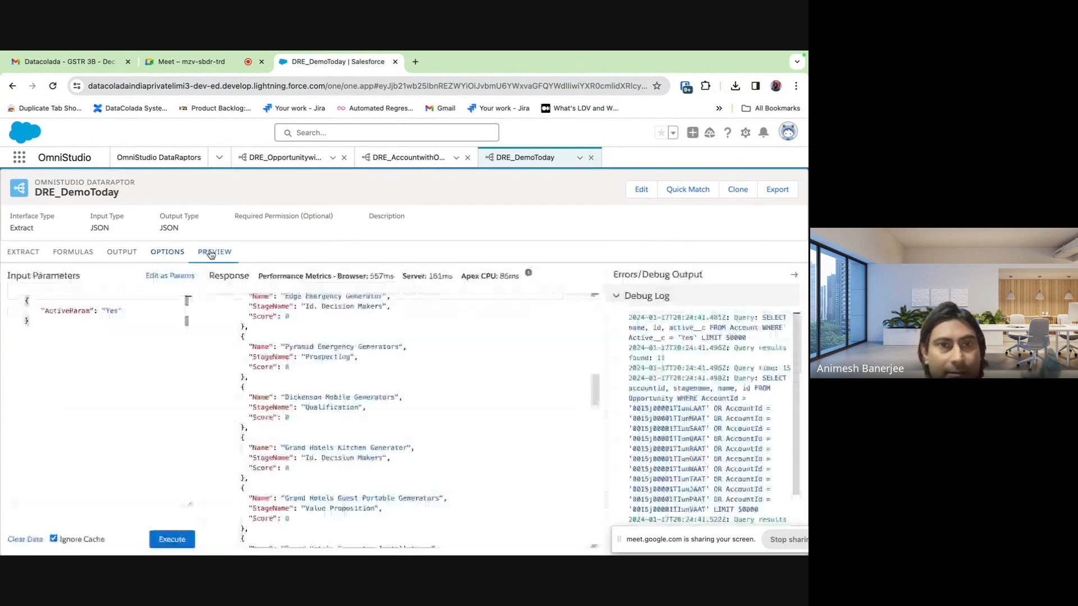
click(173, 539)
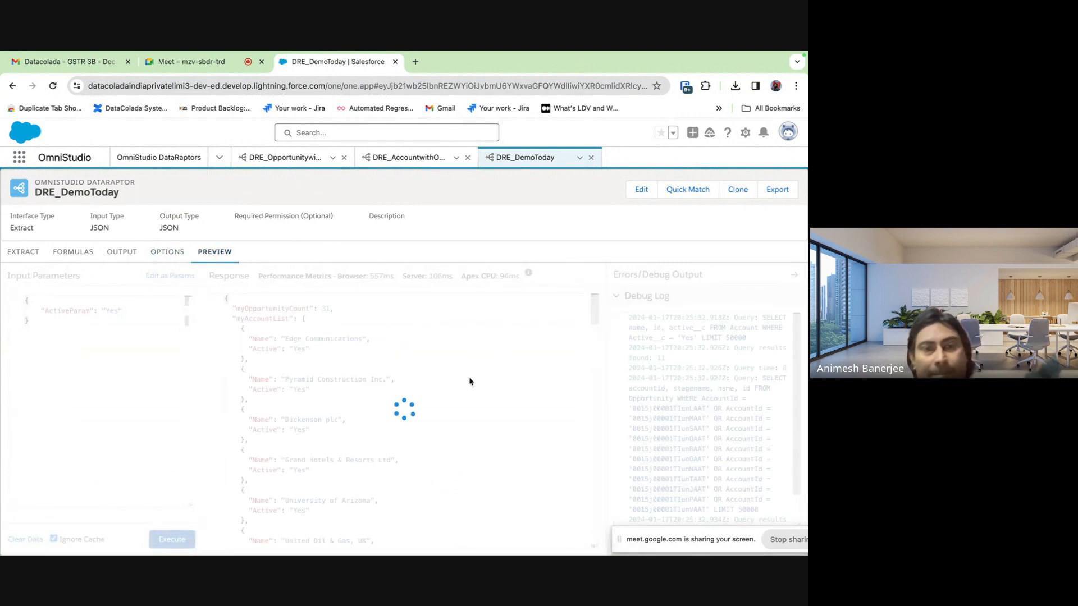
scroll(466, 382, down, 20)
scroll(466, 381, up, 2)
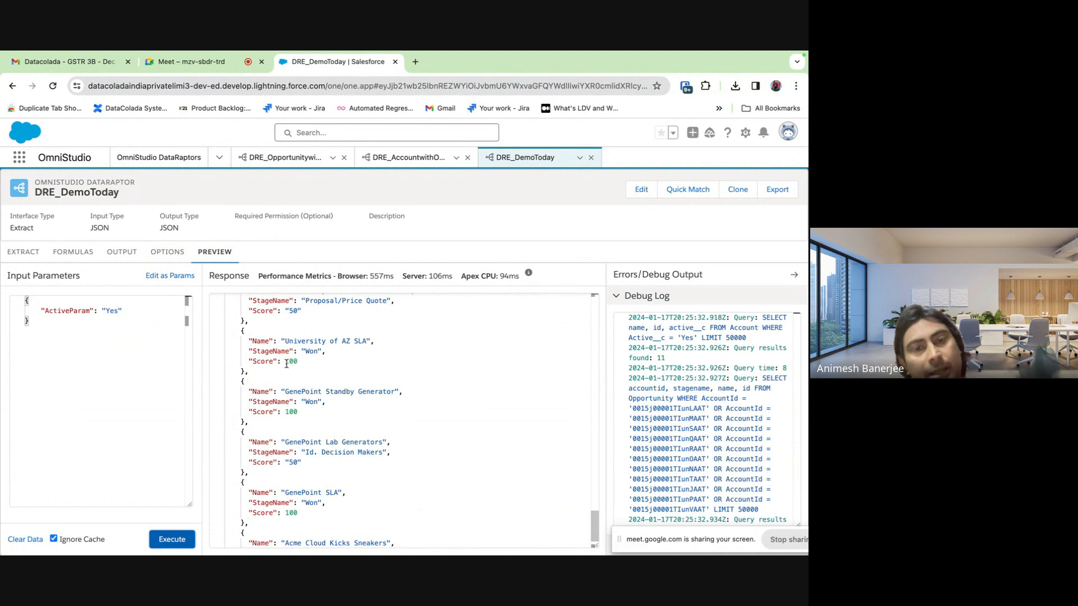
scroll(286, 364, up, 2)
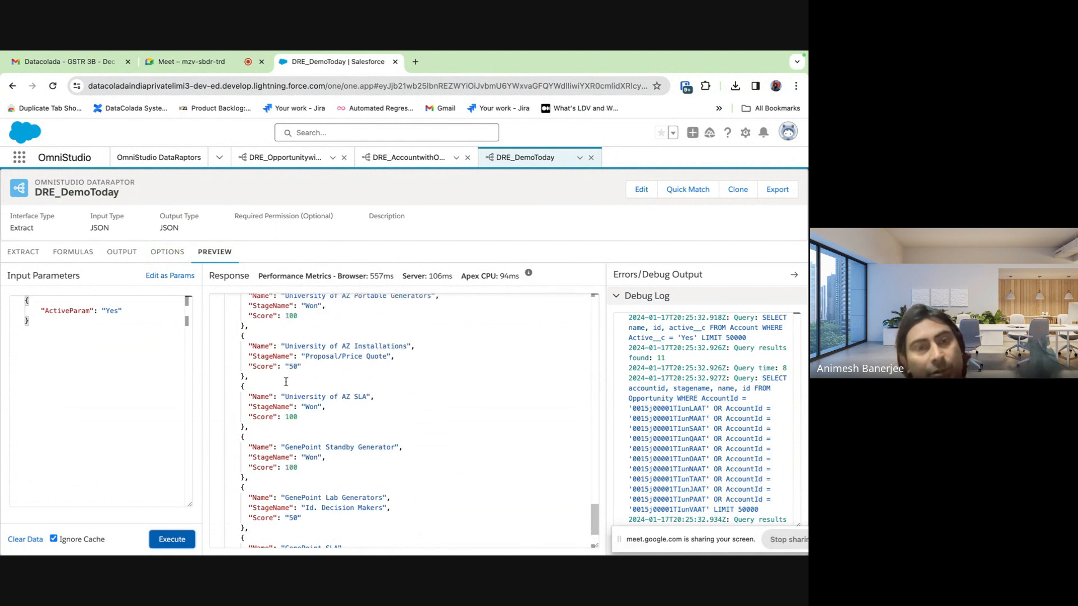
scroll(287, 382, up, 4)
Compare the listOpps:Score formula with the scores in the preview response, glancing over the output mappings and options
click(73, 252)
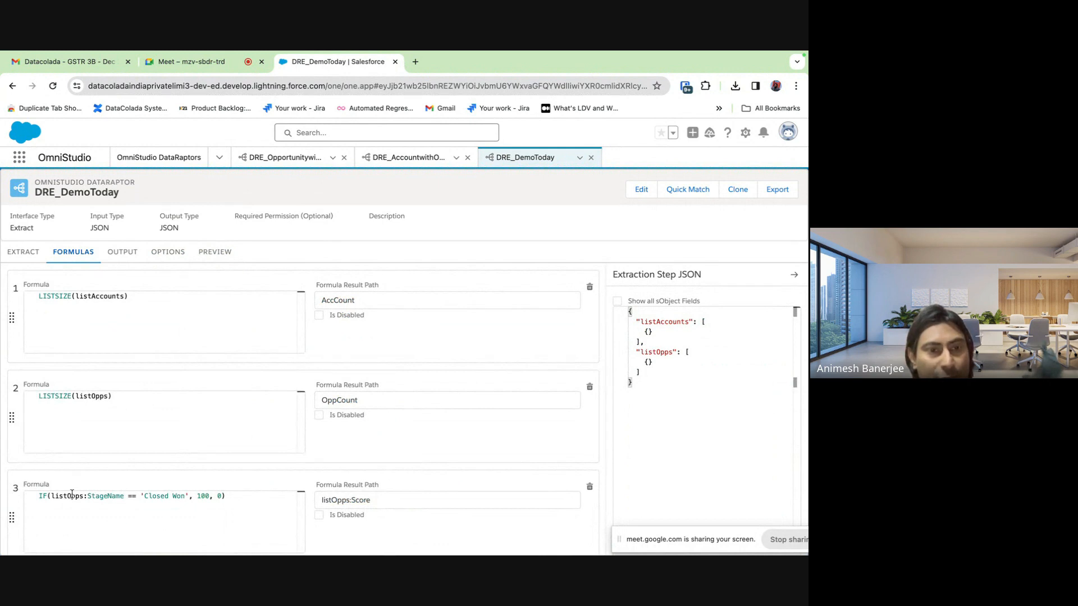
click(122, 252)
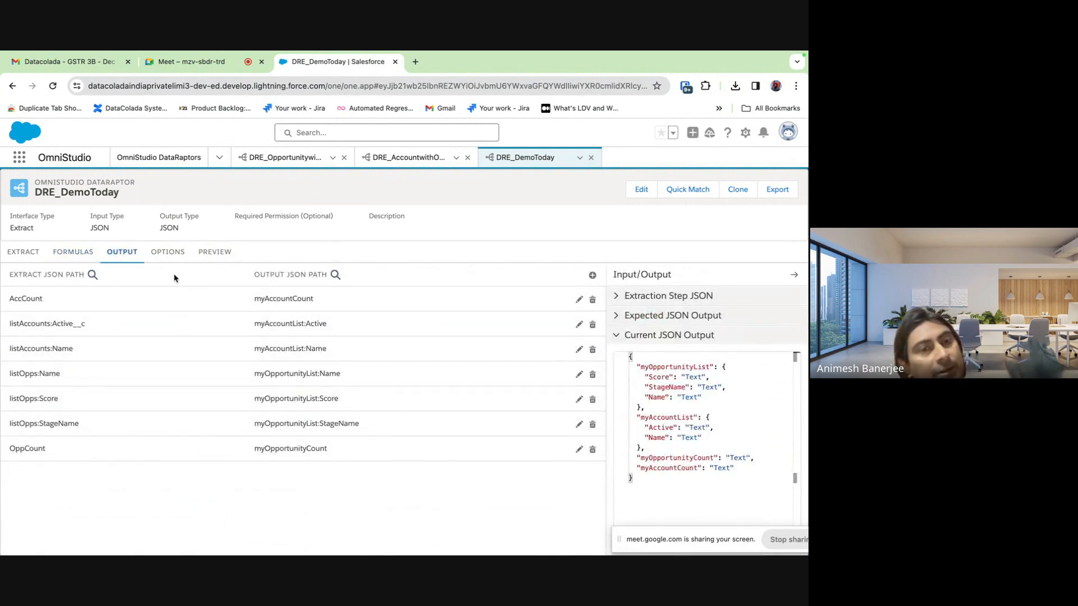
click(172, 256)
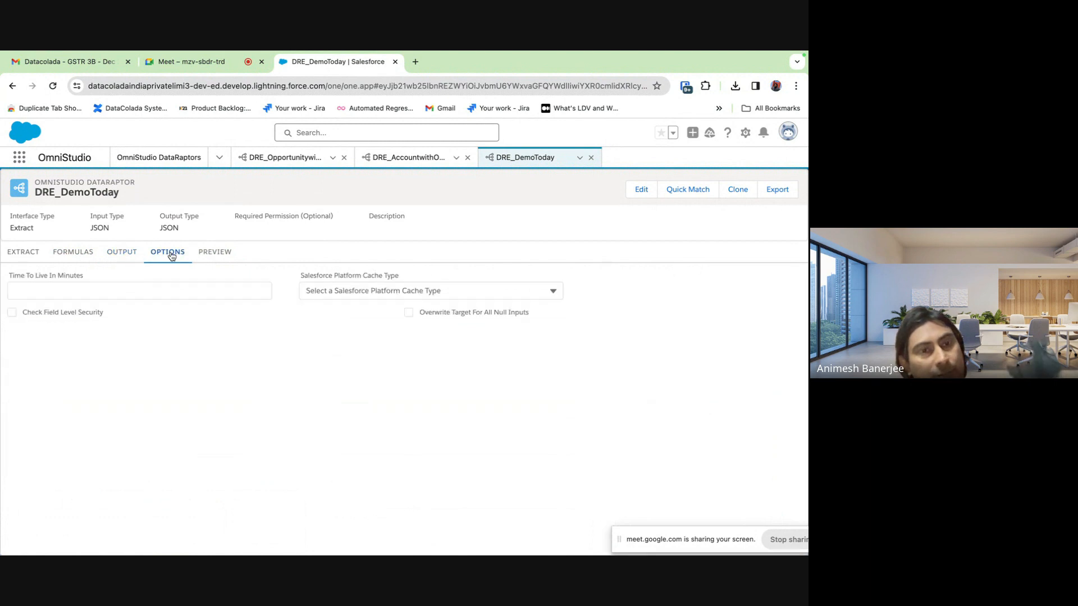
click(215, 252)
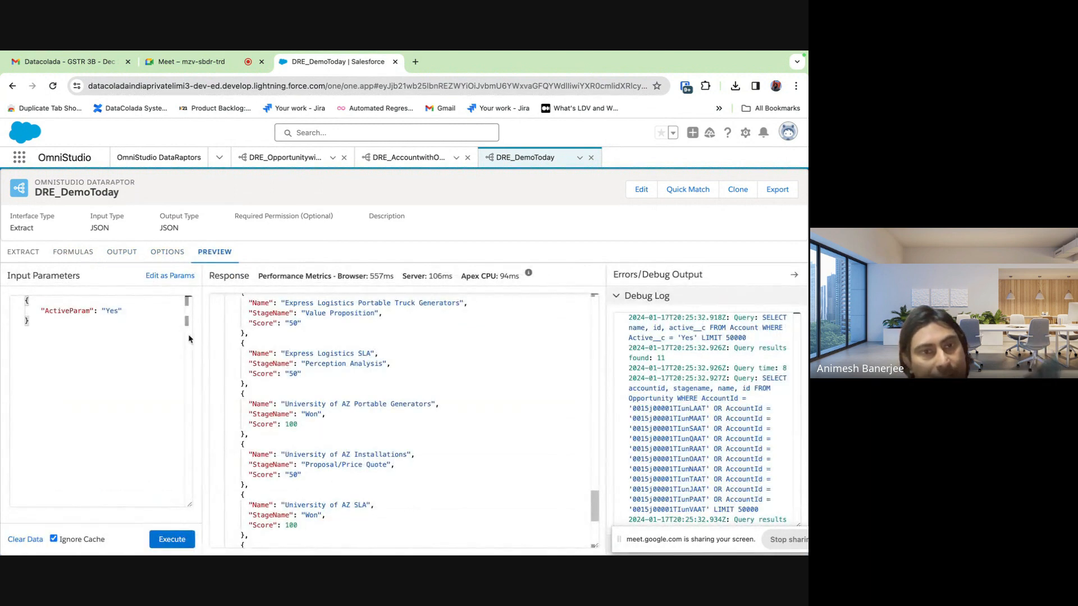
Add a fourth, empty formula to the DataRaptor below the listOpps:Score formula and start editing its expression
click(73, 252)
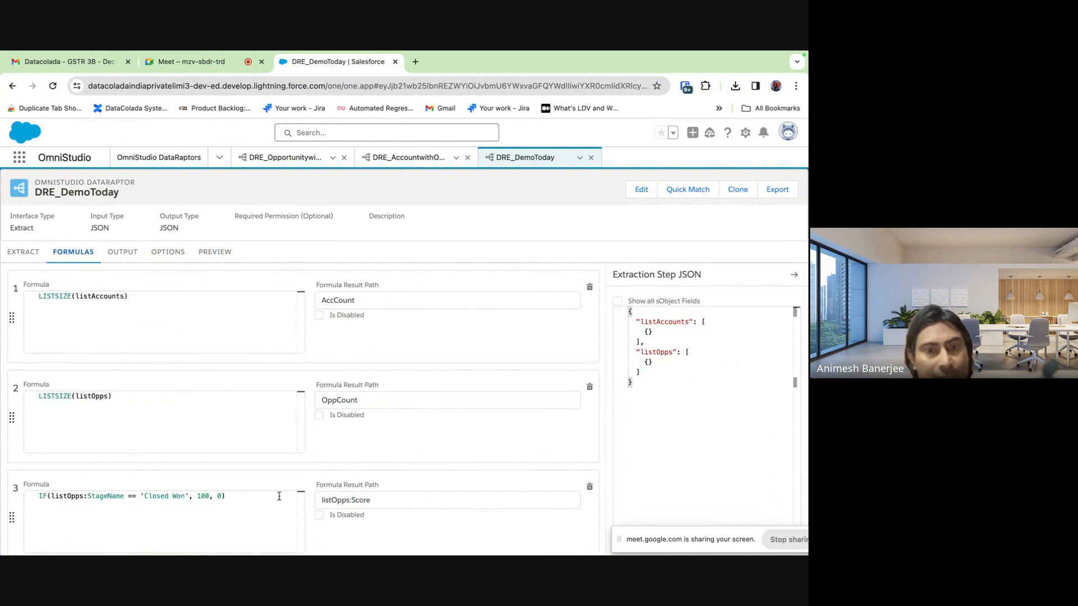
scroll(594, 440, down, 2)
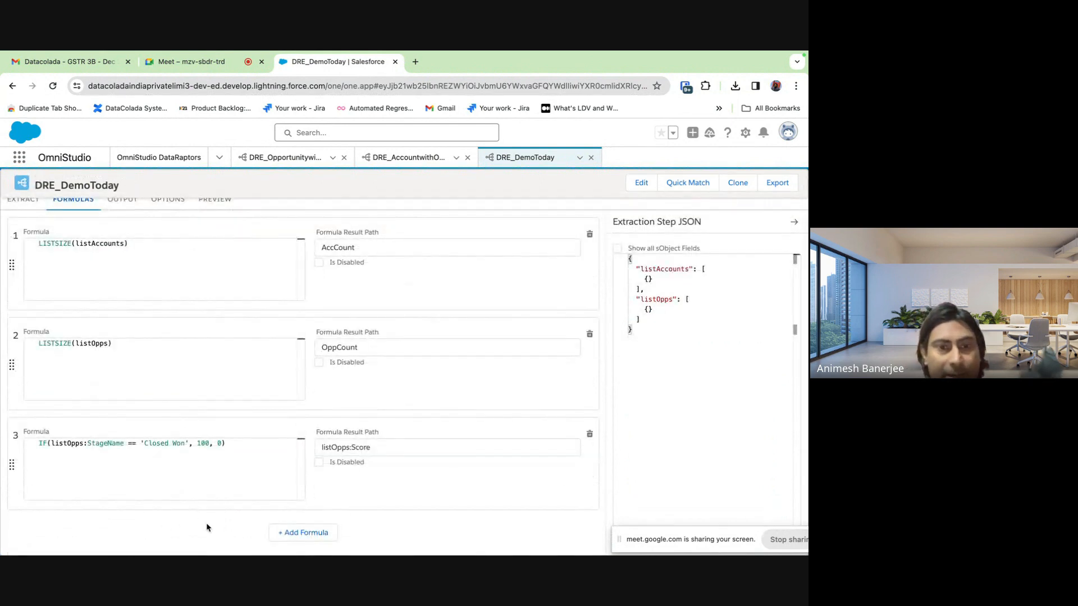
click(301, 534)
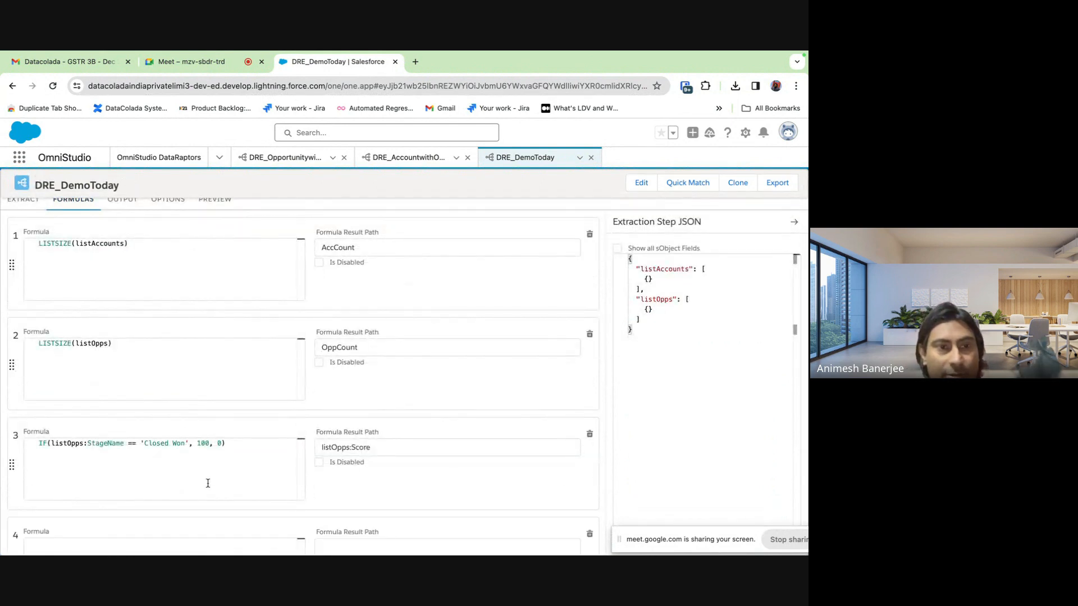
scroll(224, 512, down, 3)
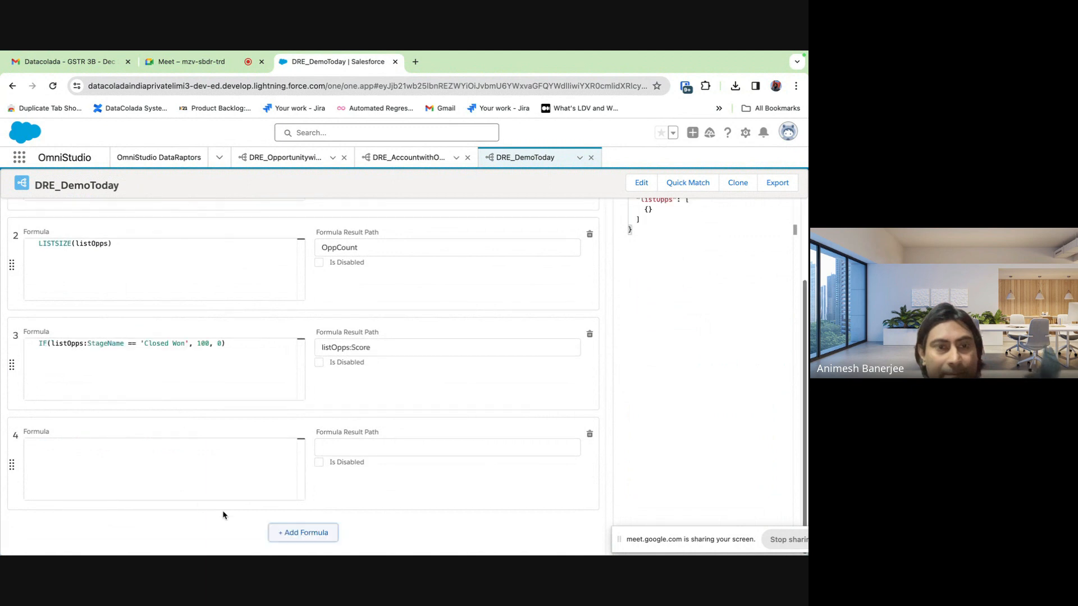
click(80, 453)
text(dd)
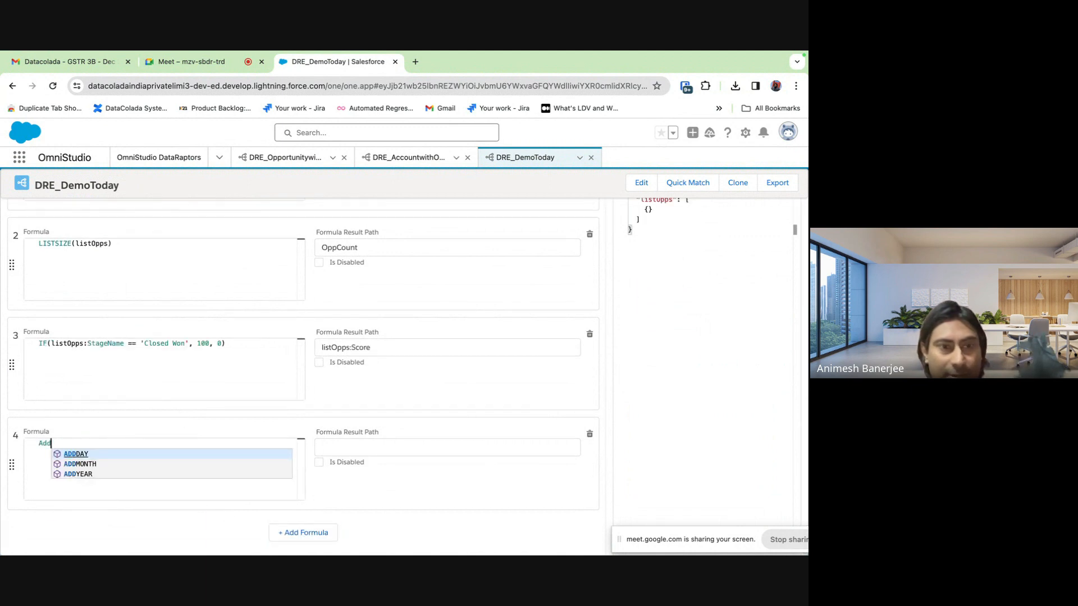
key(BackSpace)
key(BackSpace)
key(BackSpace)
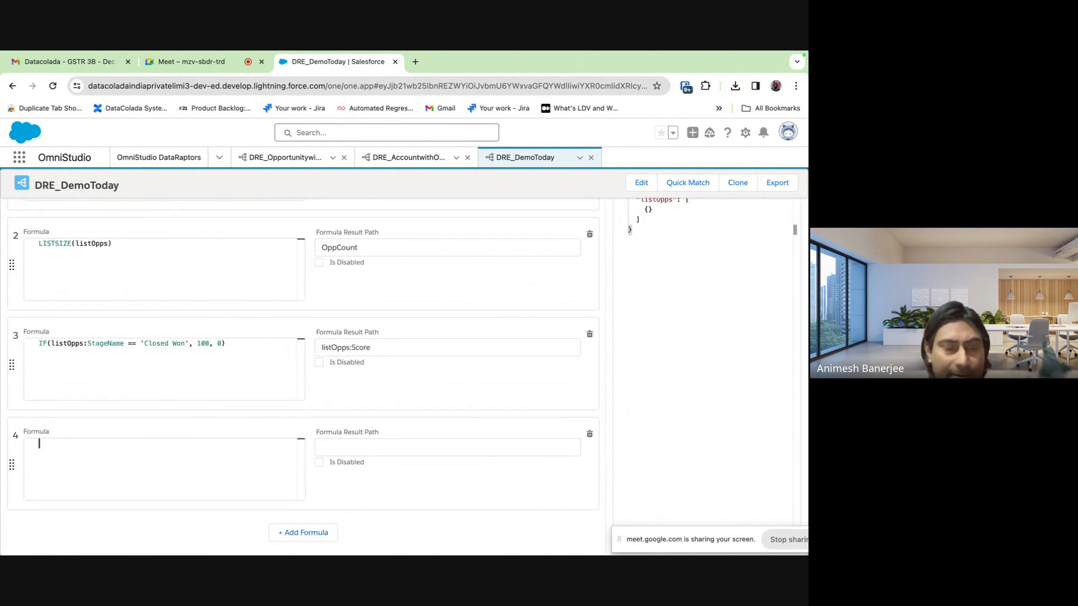
Enter SUM(listOpps:Score) as the fourth formula, with ScoreSum as its result path
text(SUM)
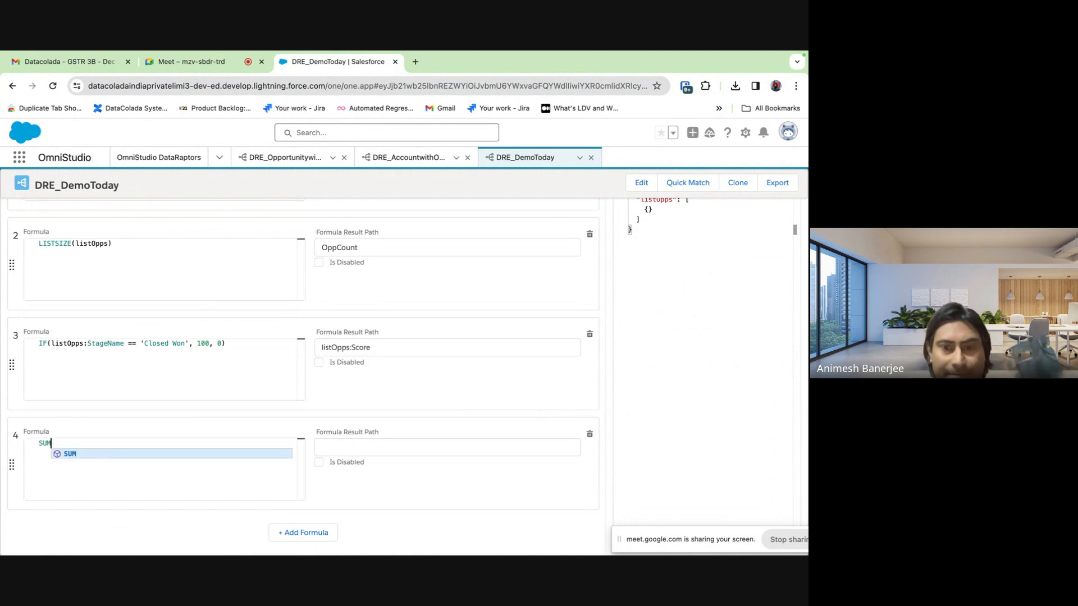
text(()
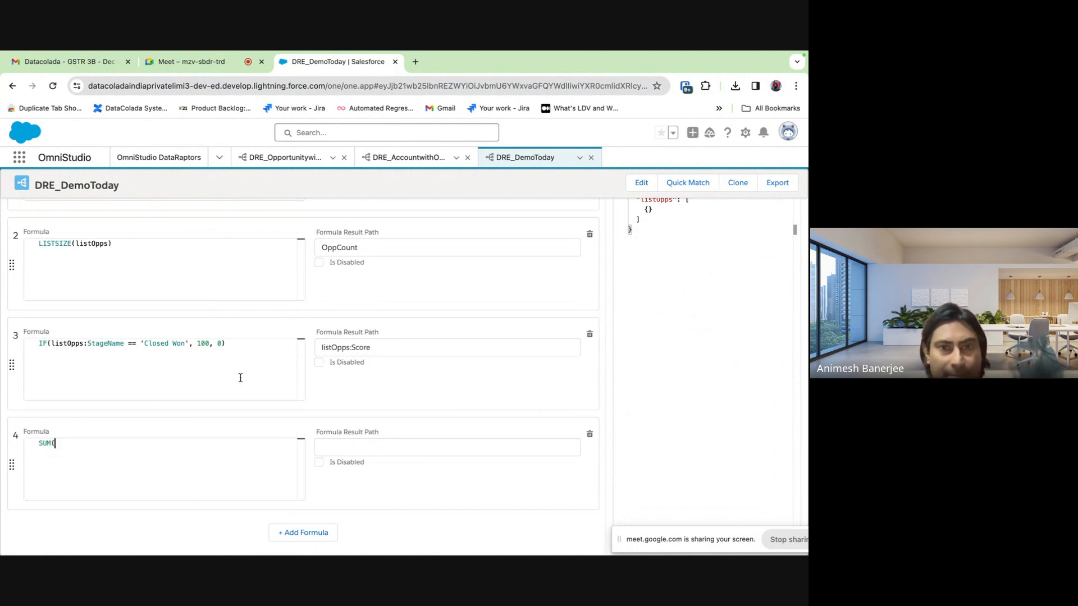
double_click(373, 349)
key(ctrl+c)
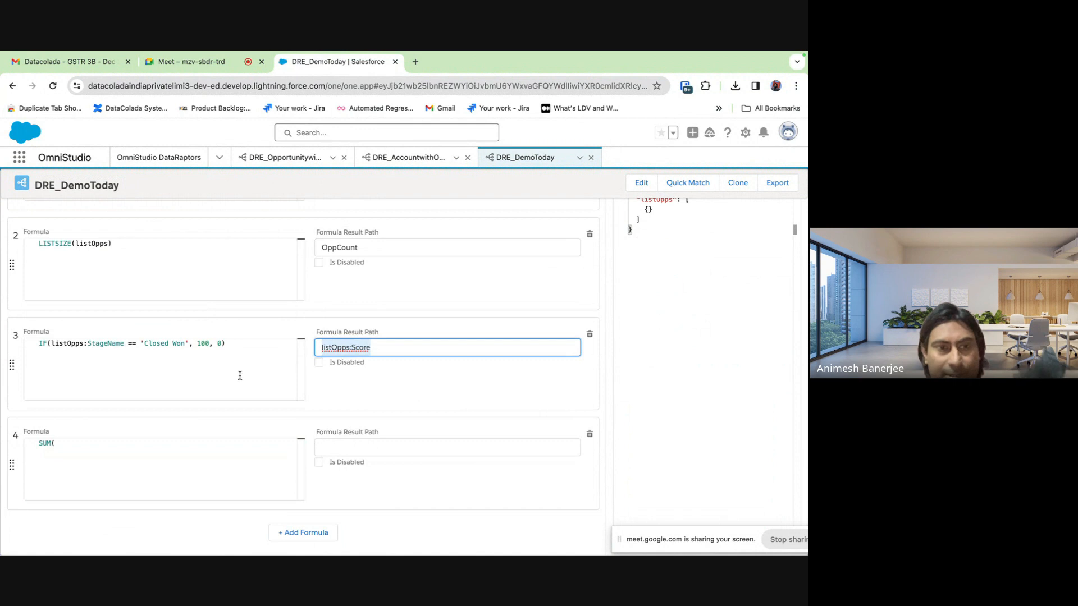
click(143, 452)
key(ctrl+v)
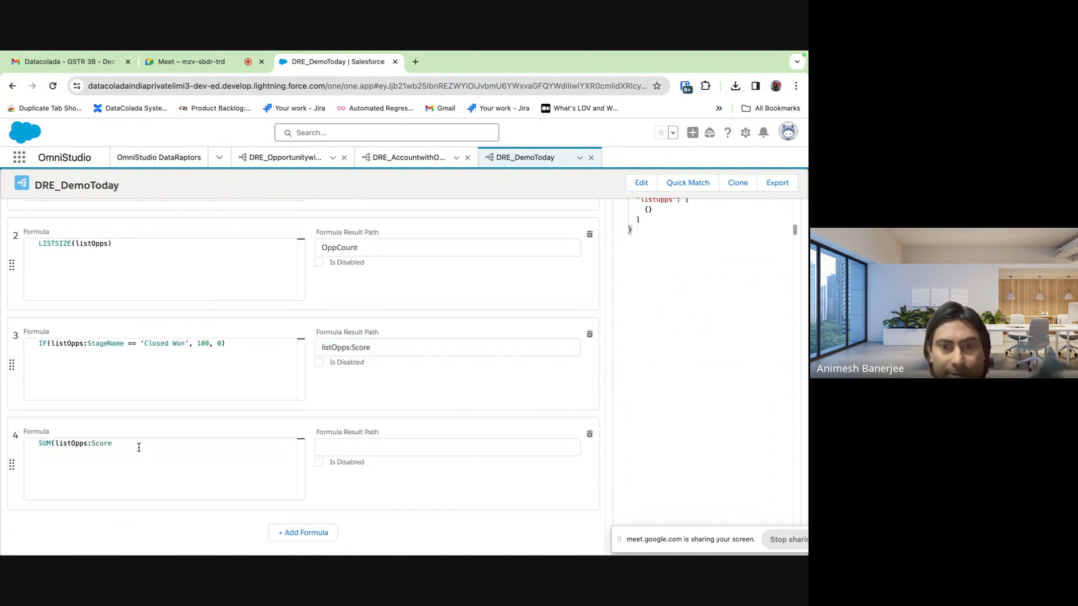
click(367, 452)
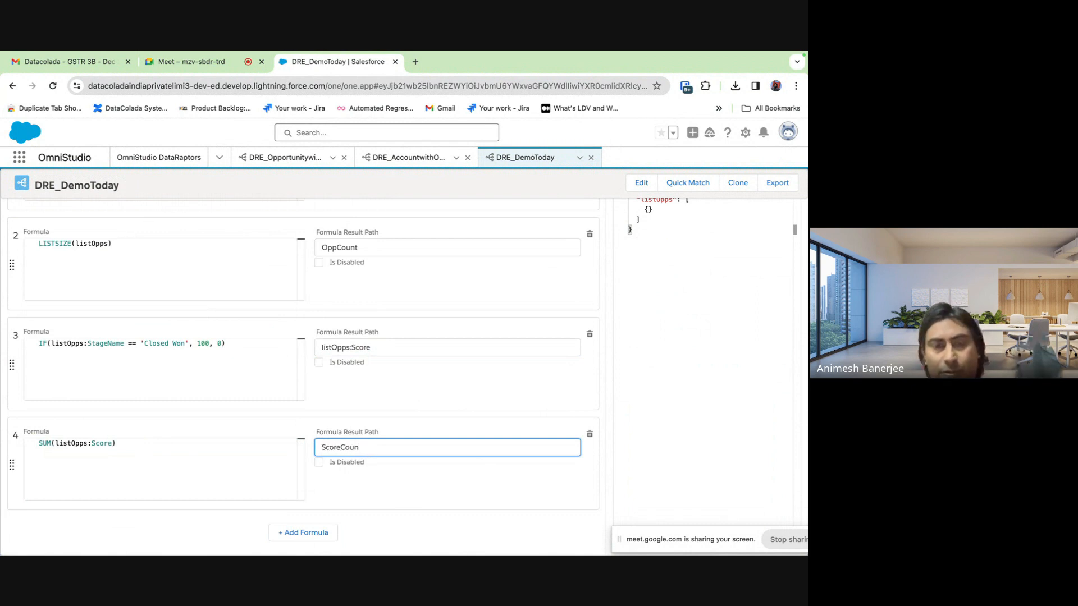
click(395, 511)
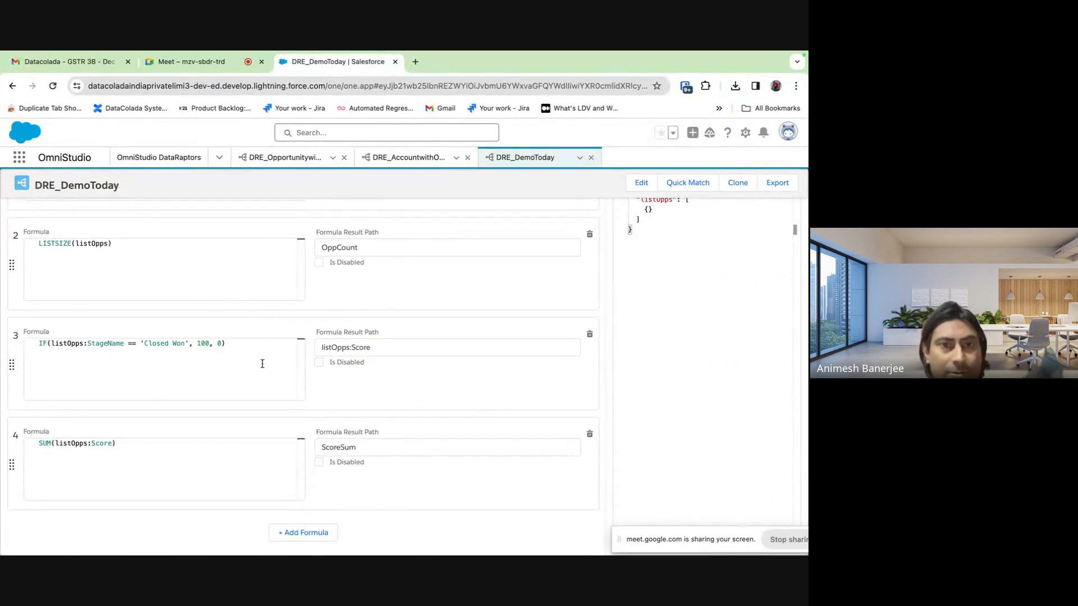
Delete the output mapping from listOpps:Score to myOpportunityList:Score and return to the list of output mappings
scroll(397, 473, up, 5)
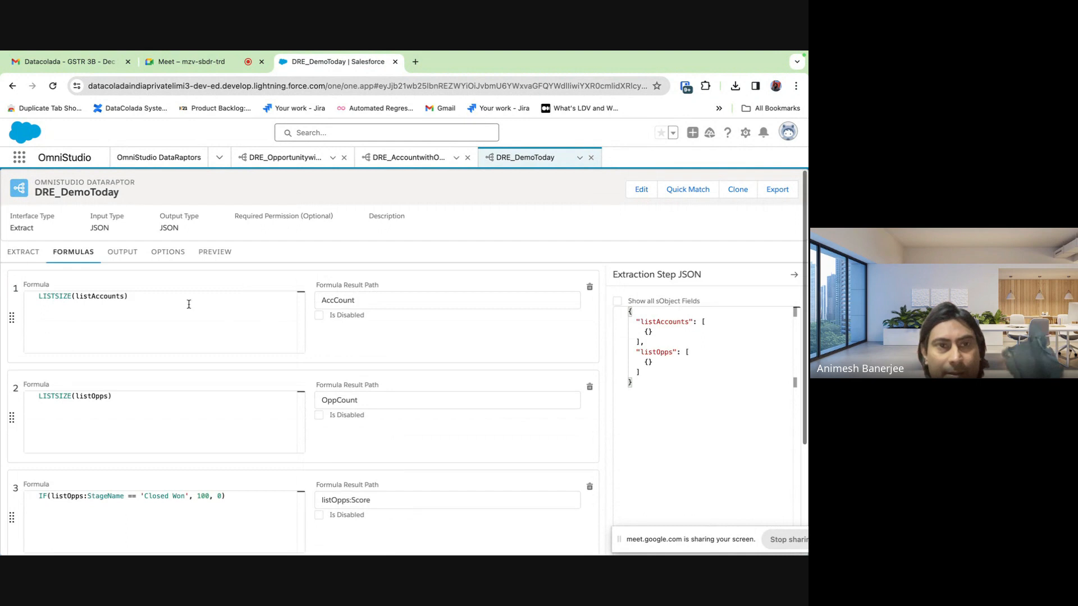
click(160, 251)
click(128, 252)
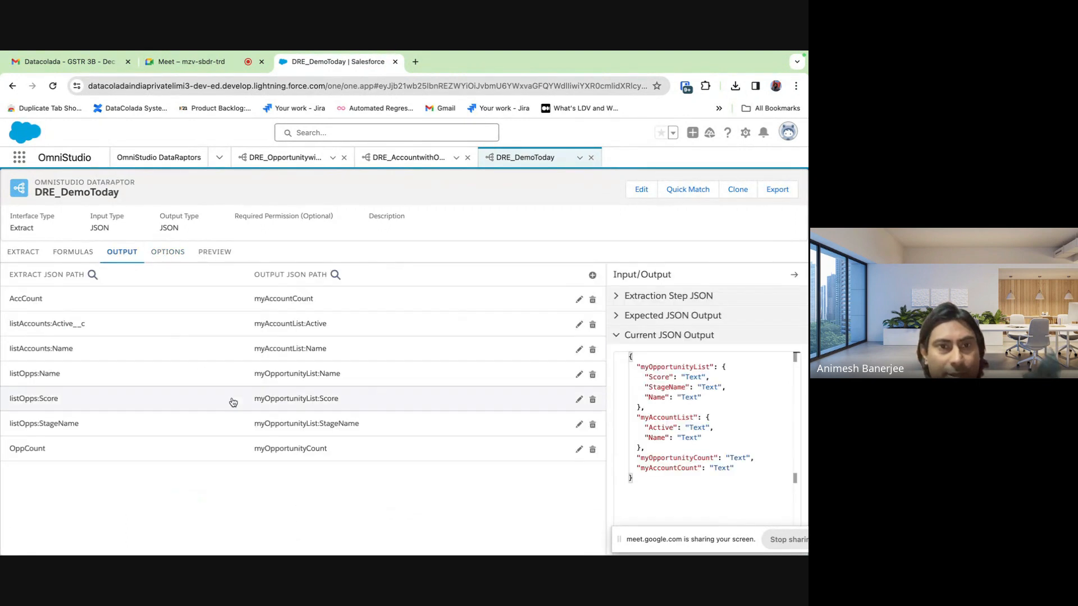
click(593, 401)
click(428, 390)
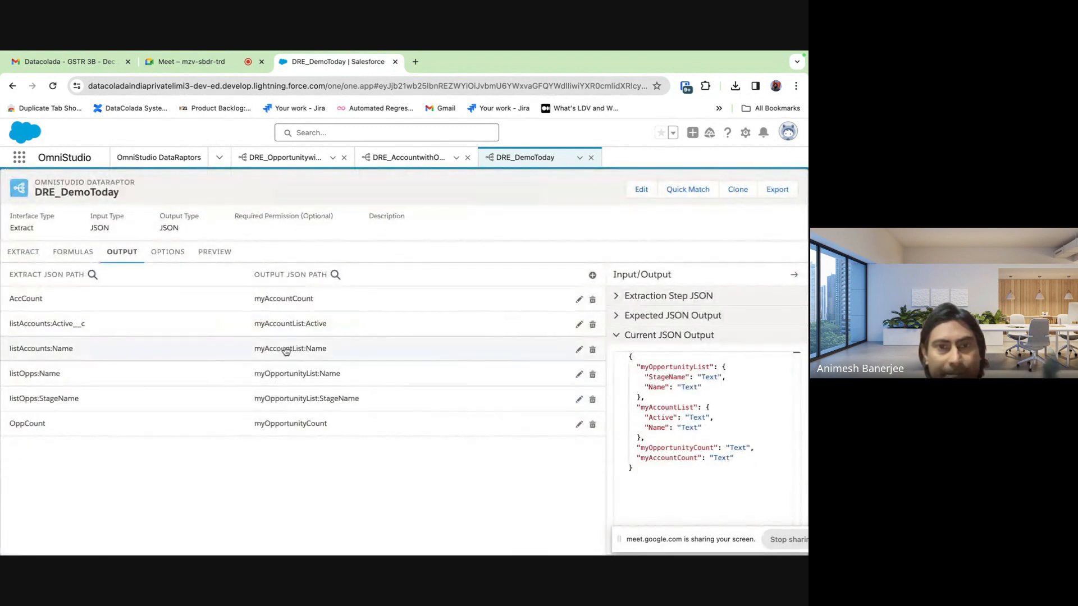
click(168, 254)
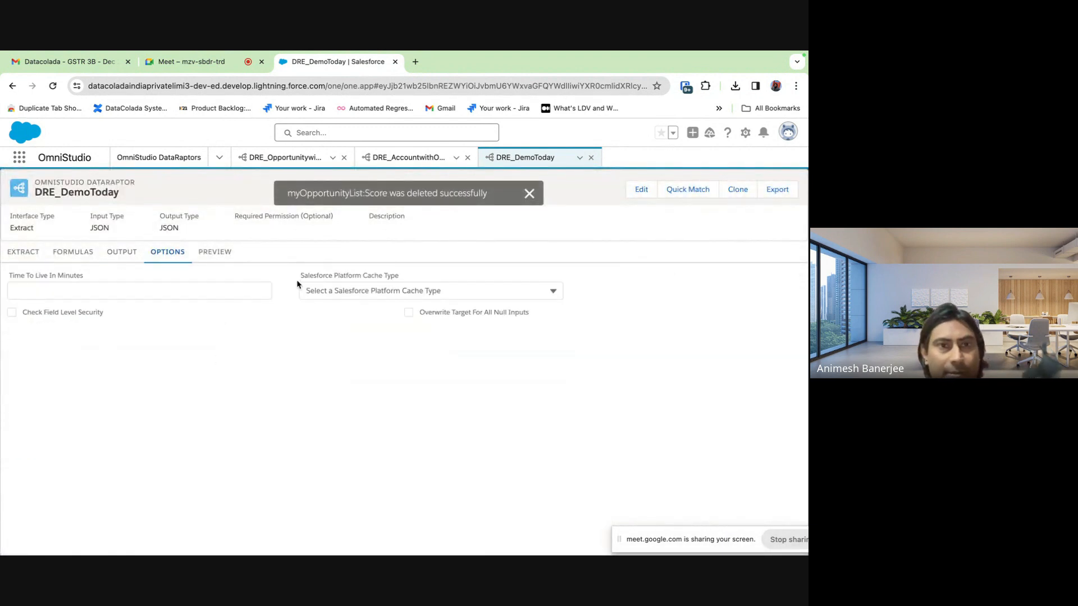
click(120, 252)
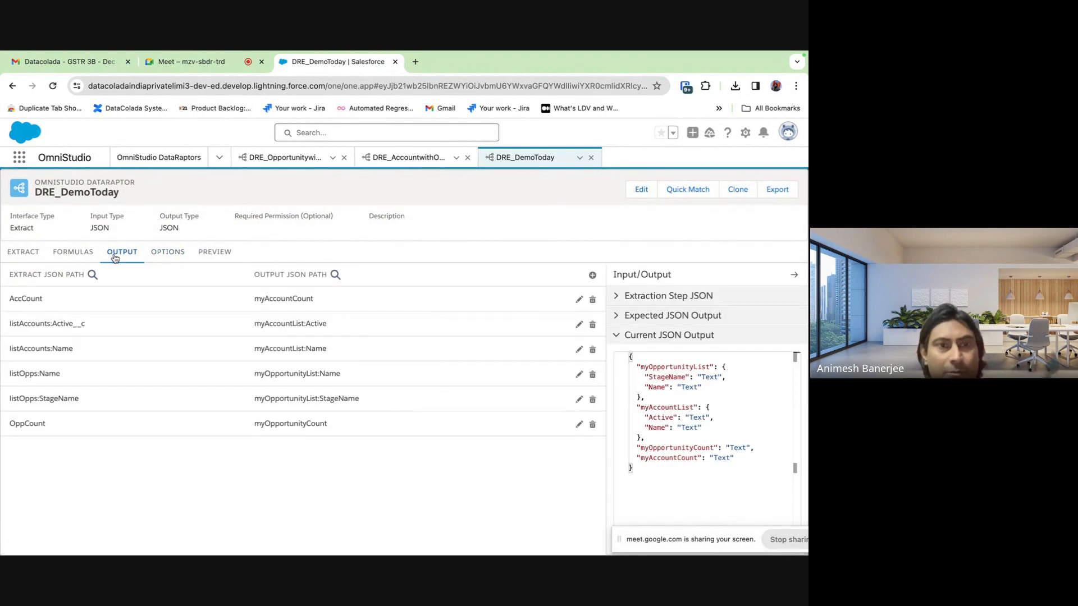
Add an output mapping from the extract path ScoreSum to a new output path myScore and collapse its details
click(590, 275)
click(104, 397)
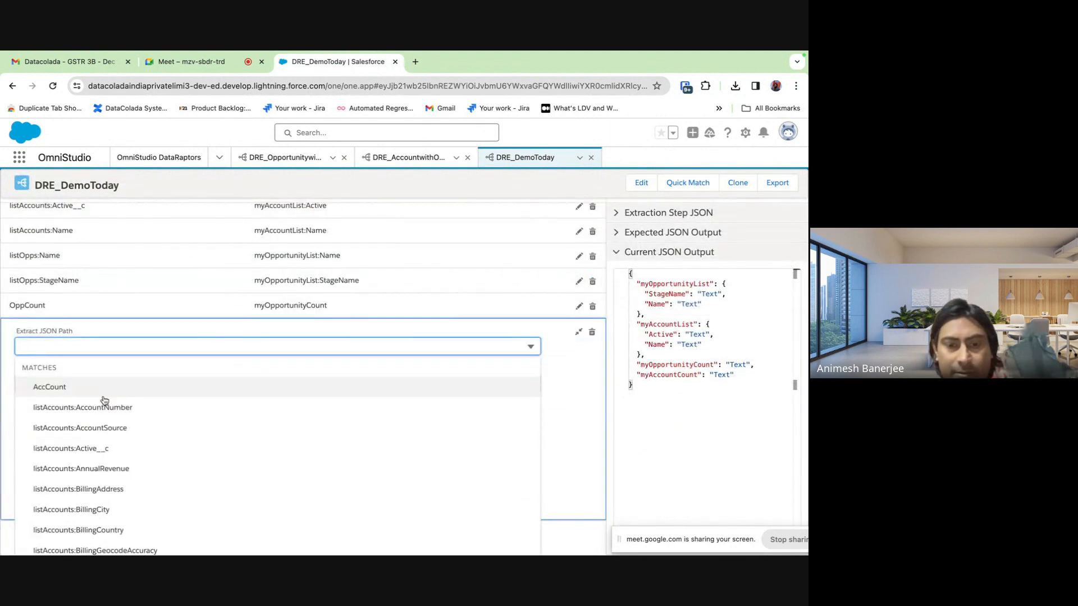
text(Score)
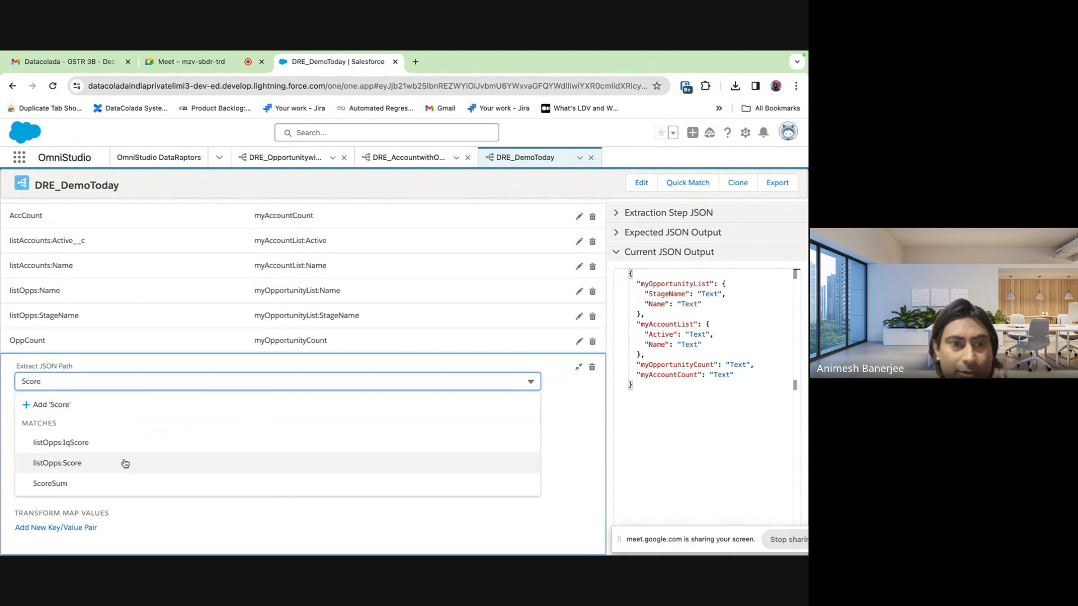
click(110, 480)
click(78, 420)
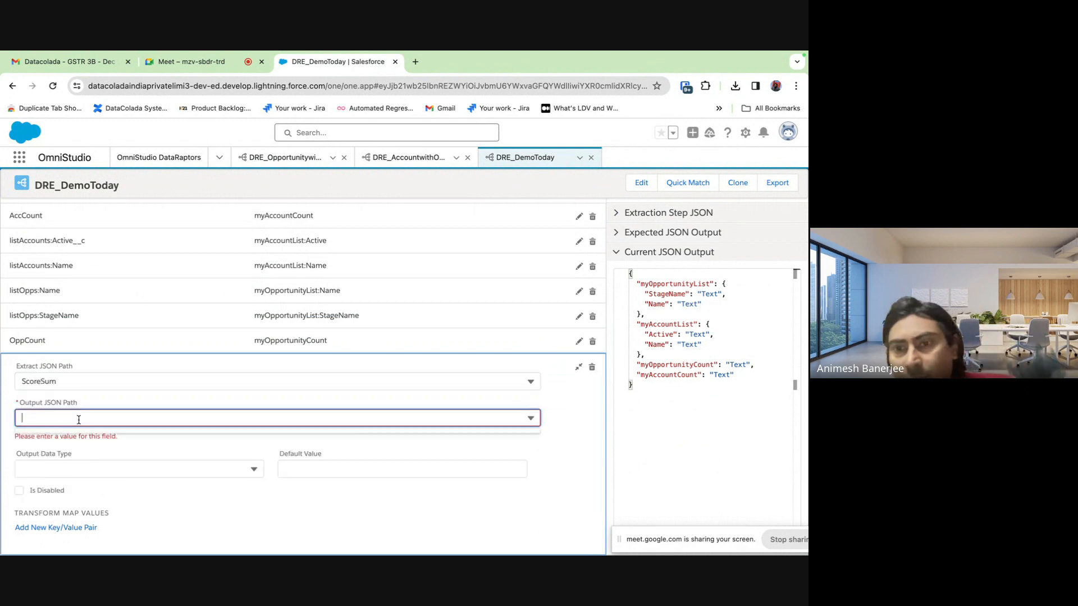
text(my)
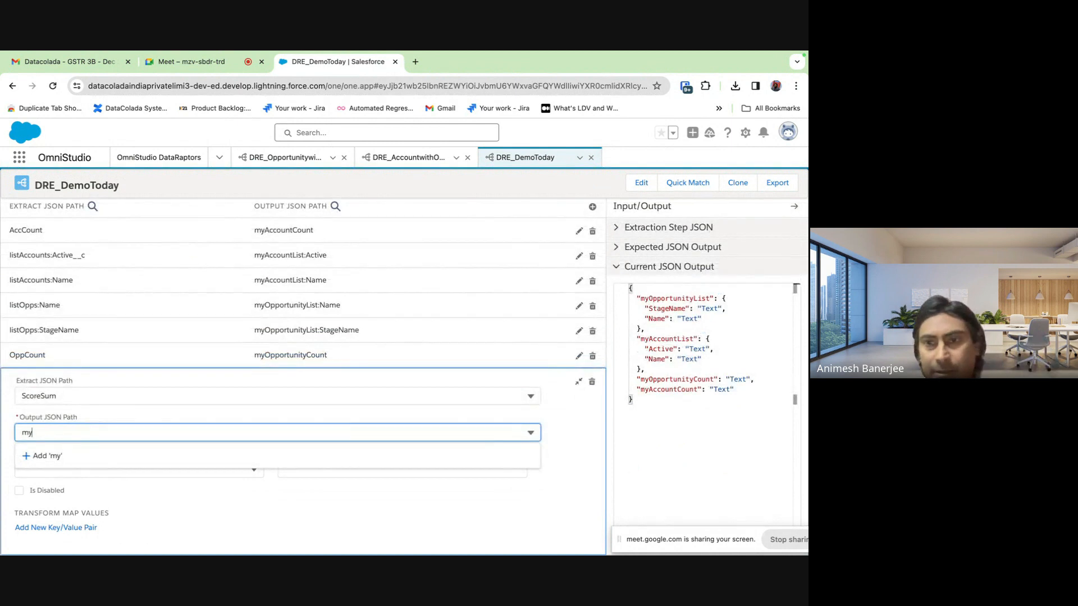
text(Score)
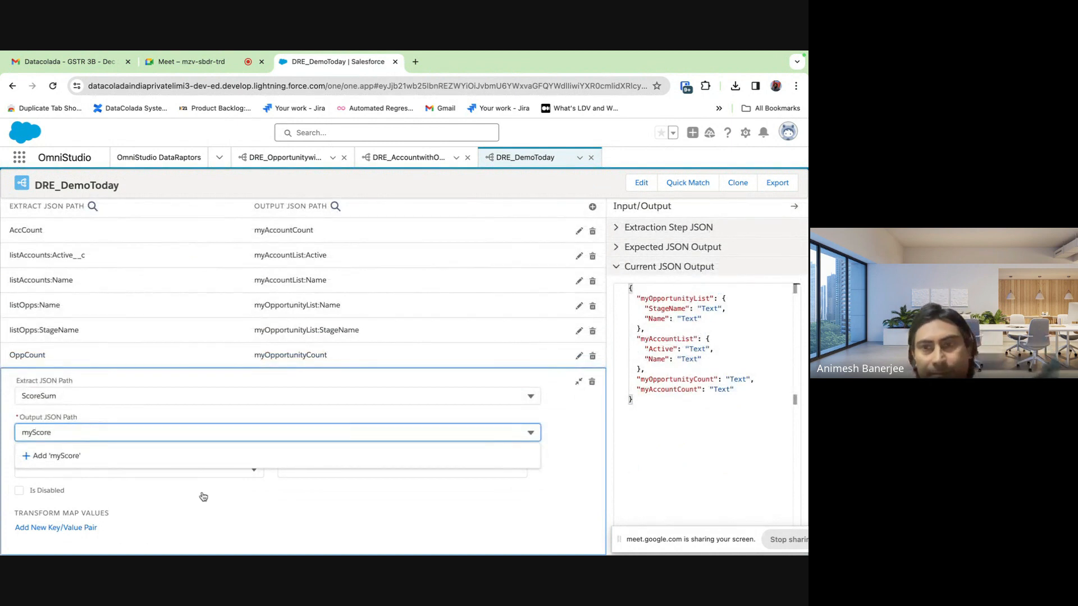
key(Return)
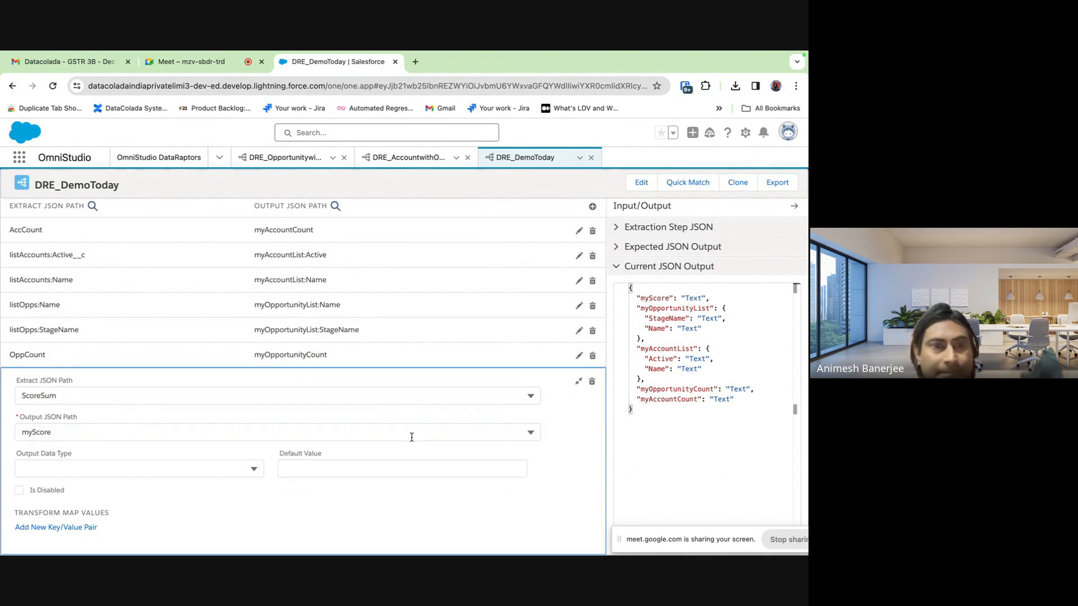
scroll(419, 441, down, 1)
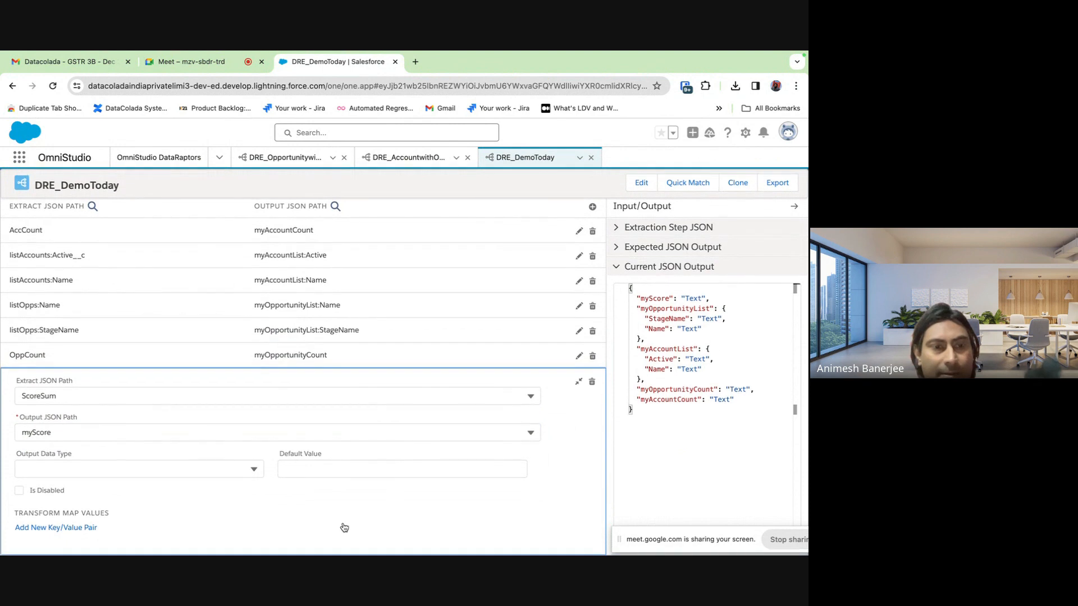
scroll(414, 509, up, 1)
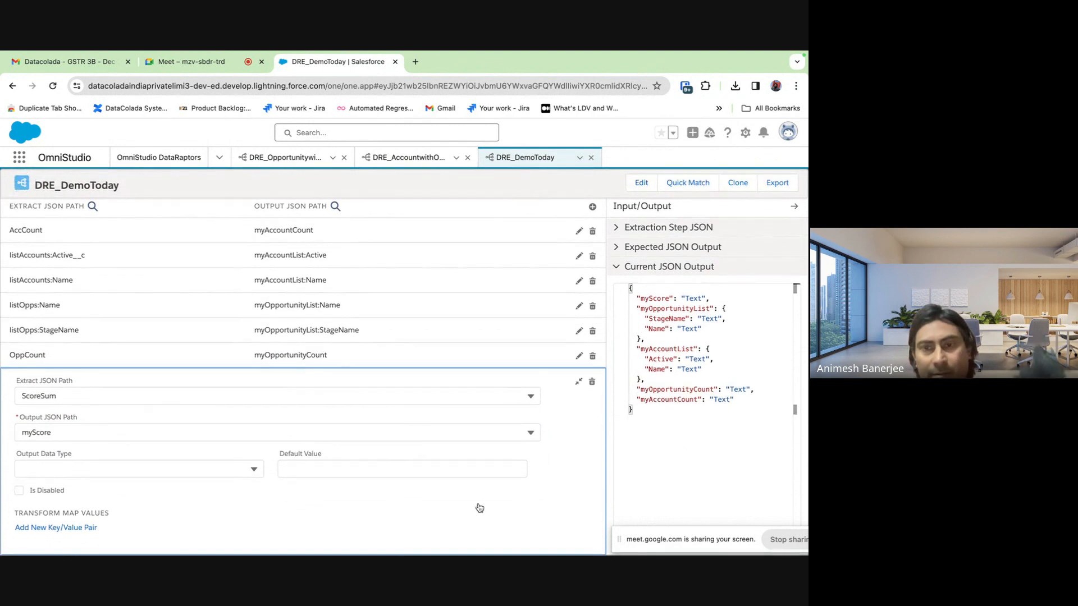
click(578, 381)
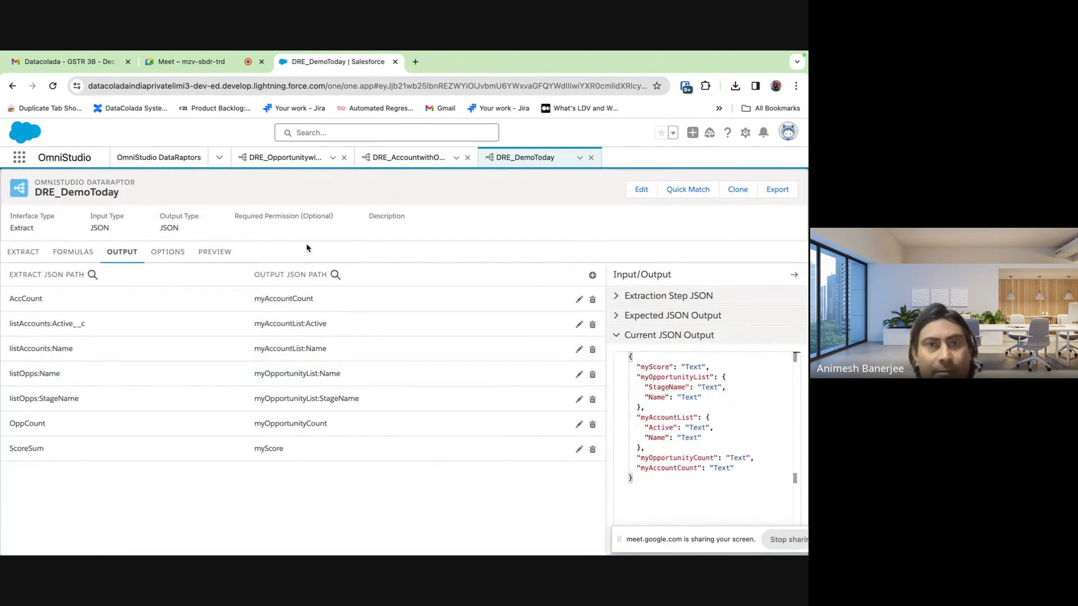
Execute the DataRaptor preview and examine the myScore value and the opportunity stage names in the response
click(215, 252)
click(172, 539)
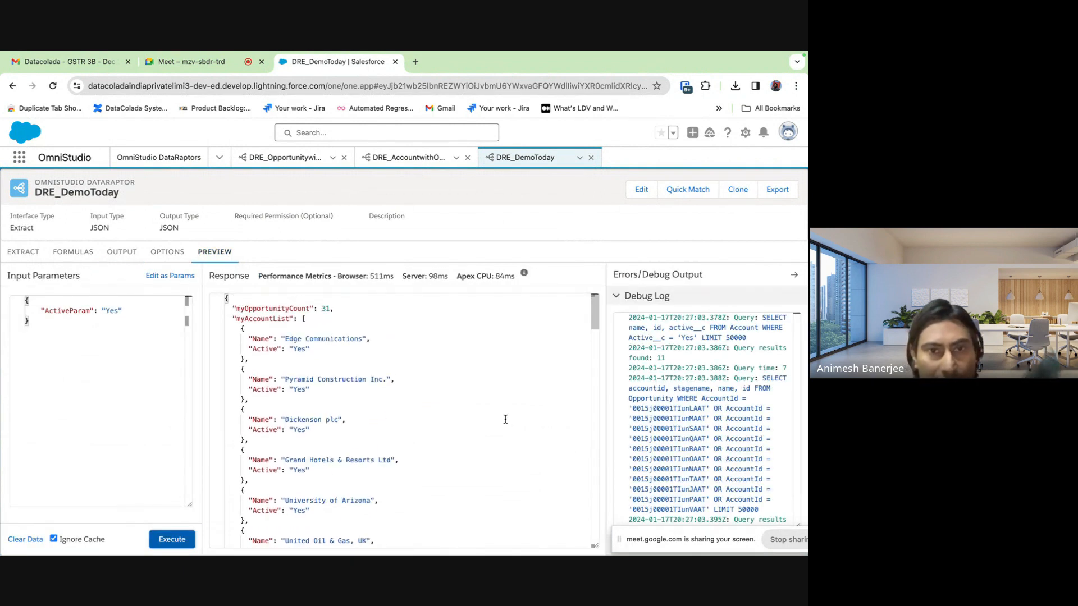
scroll(365, 380, down, 15)
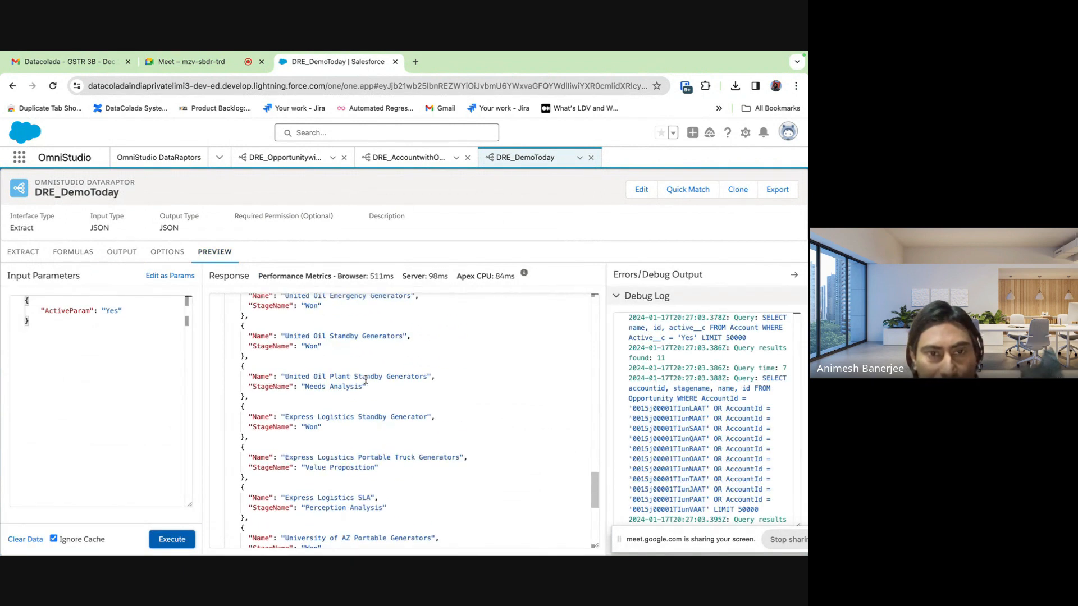
scroll(365, 379, up, 10)
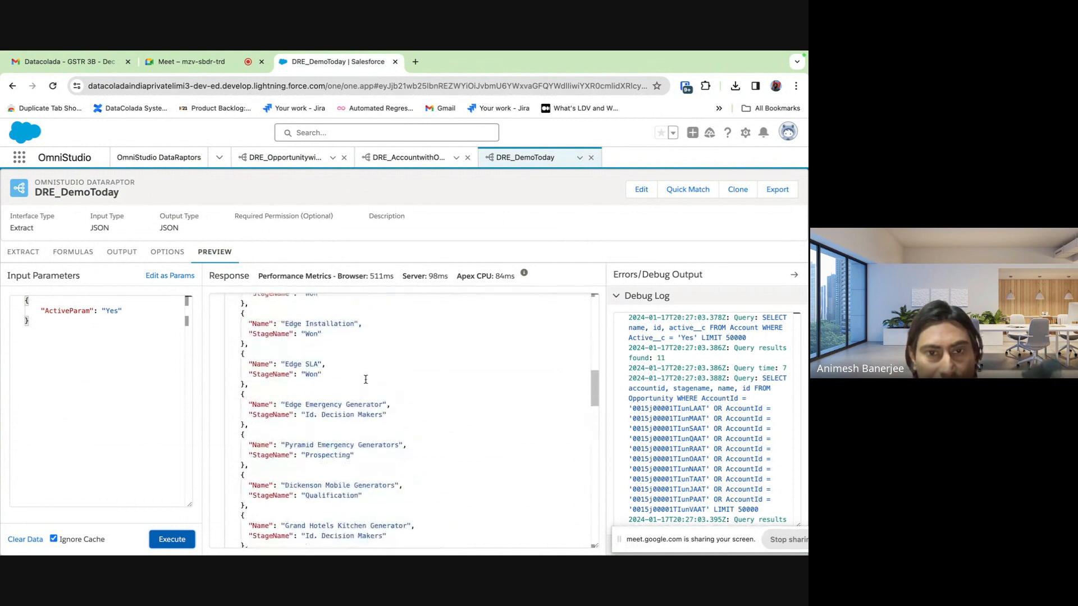
drag(277, 410, 293, 411)
scroll(352, 452, down, 3)
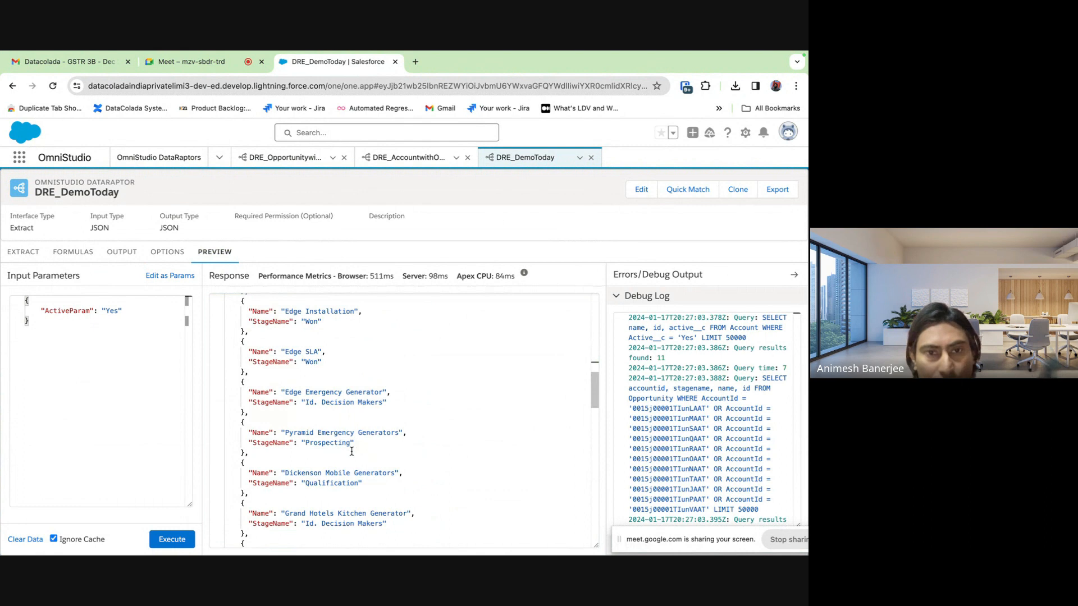
scroll(352, 451, down, 10)
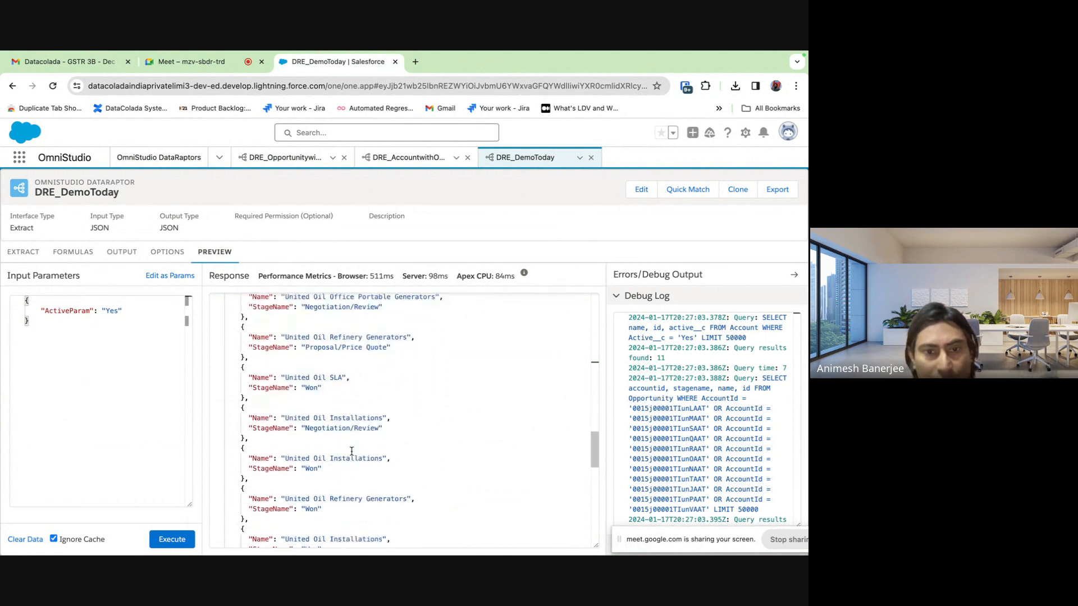
scroll(352, 451, down, 10)
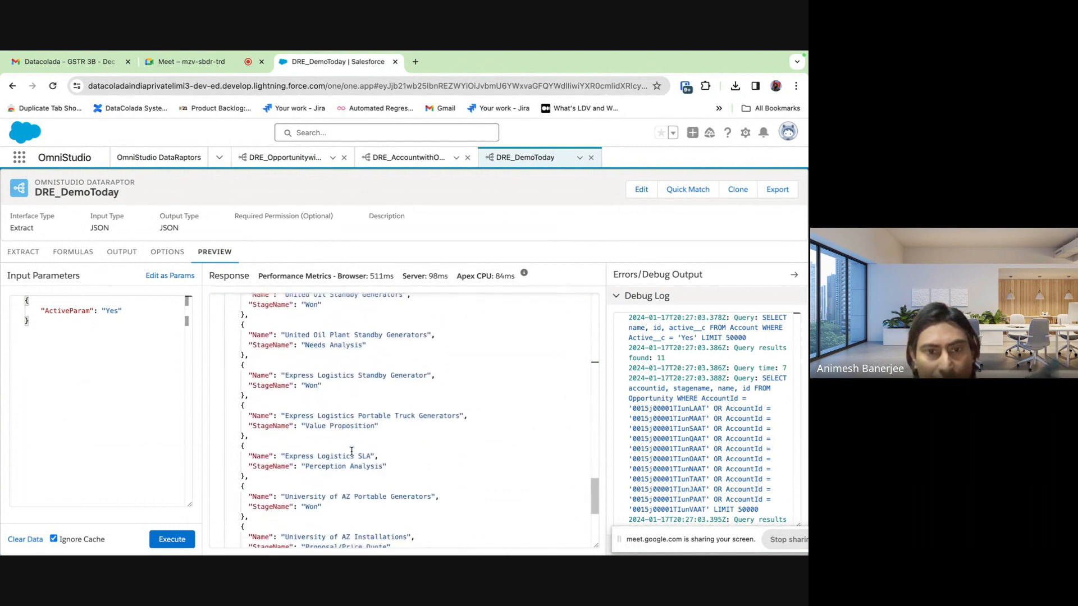
scroll(351, 452, down, 8)
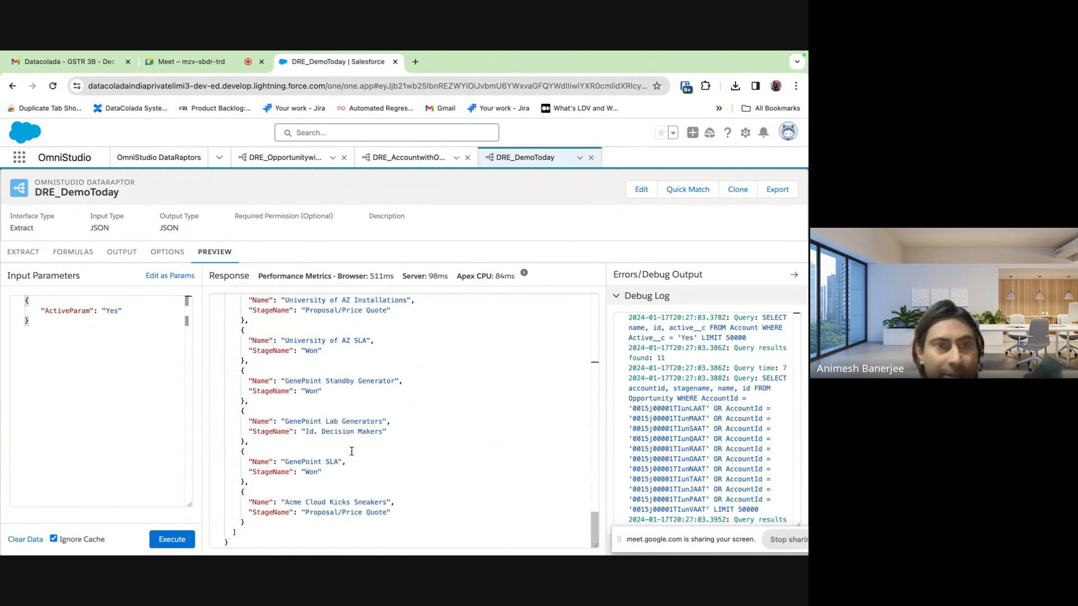
scroll(351, 451, up, 1)
scroll(351, 452, up, 10)
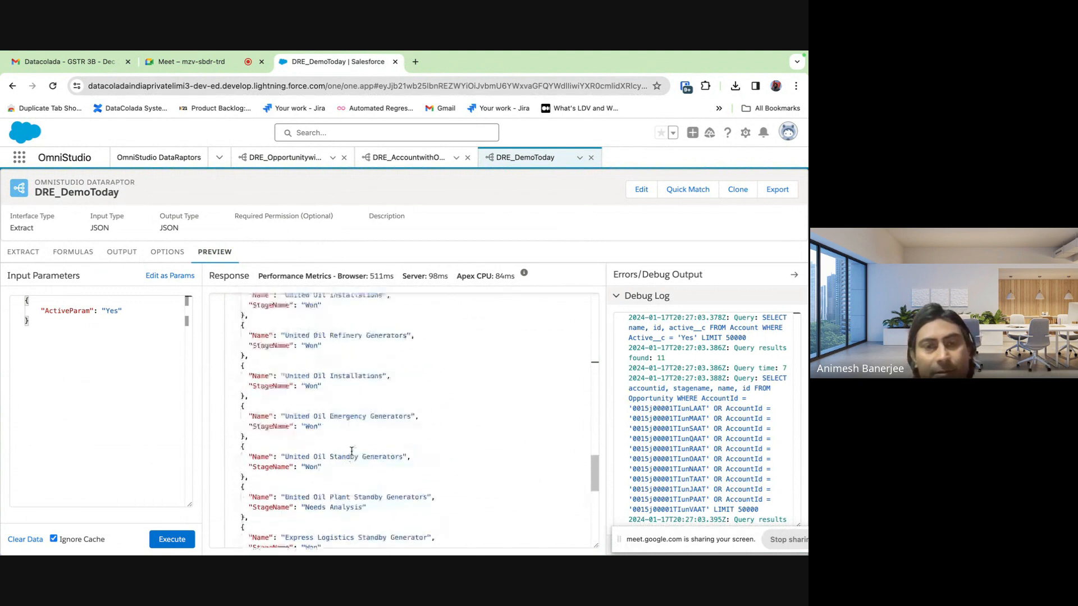
scroll(351, 451, up, 10)
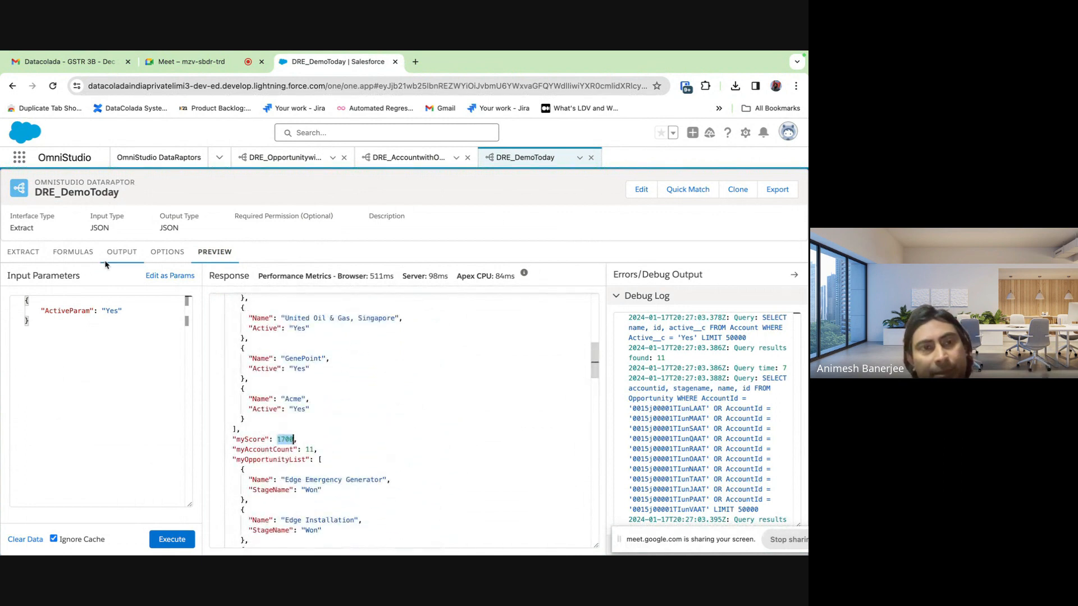
Review the four formulas, the cache and security options and the output mappings, and look through the preview response again
click(73, 252)
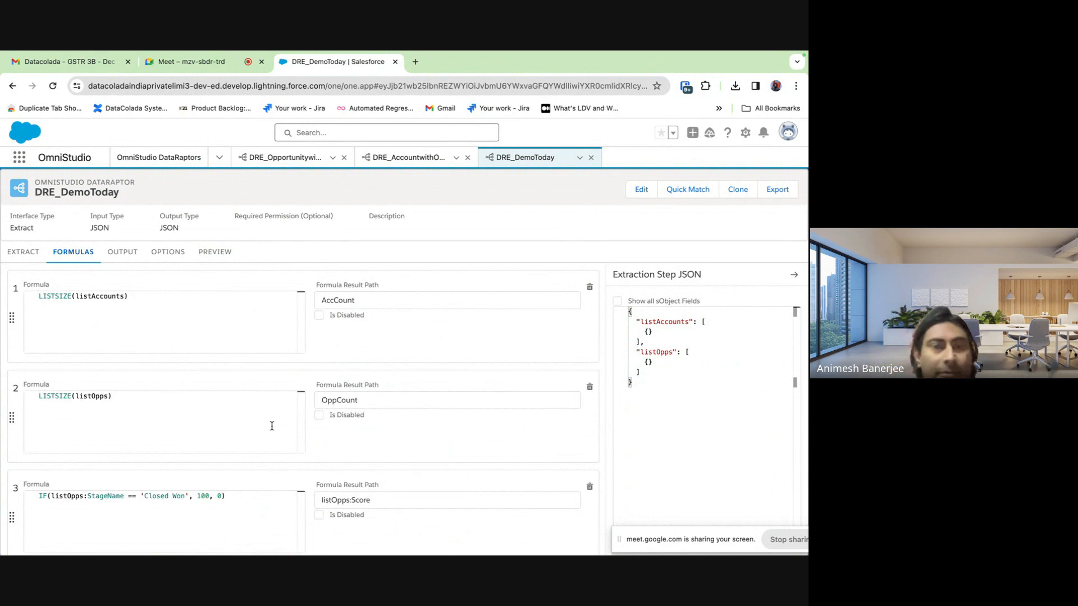
scroll(305, 377, down, 3)
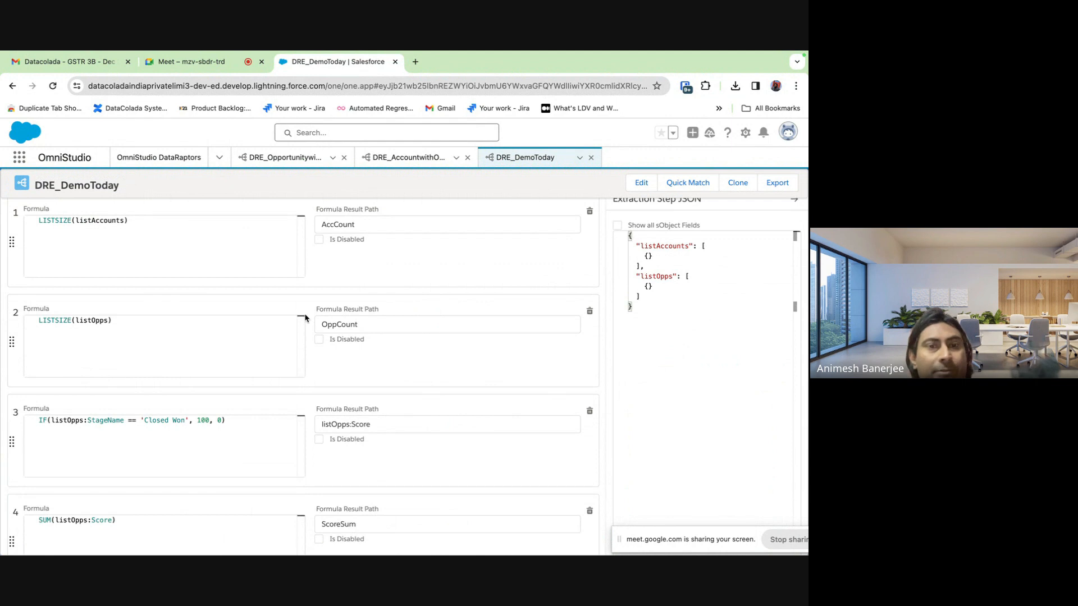
scroll(305, 318, up, 3)
click(167, 253)
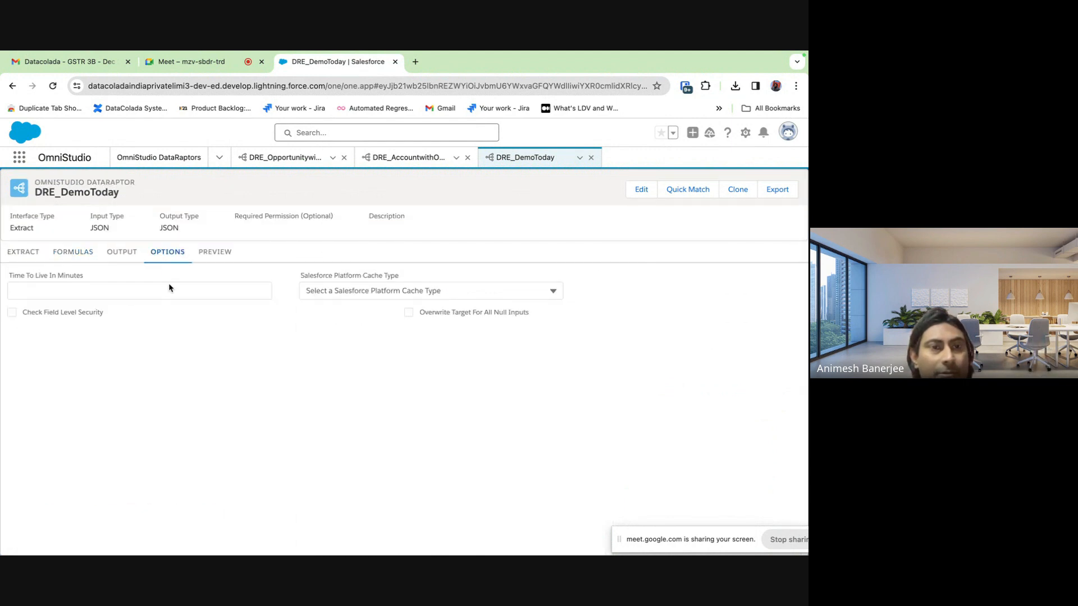
click(112, 262)
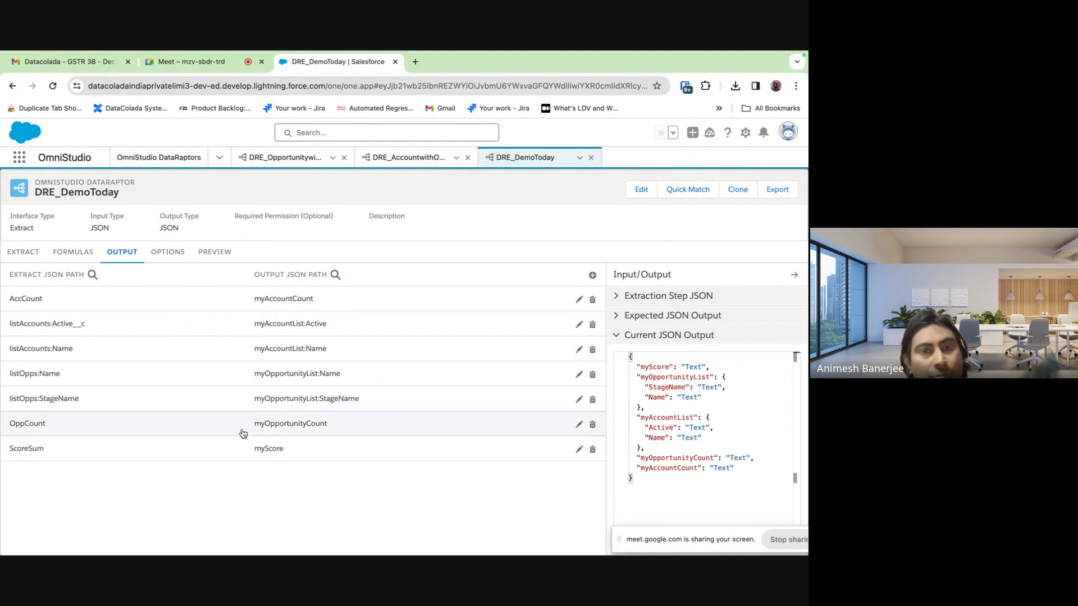
click(167, 251)
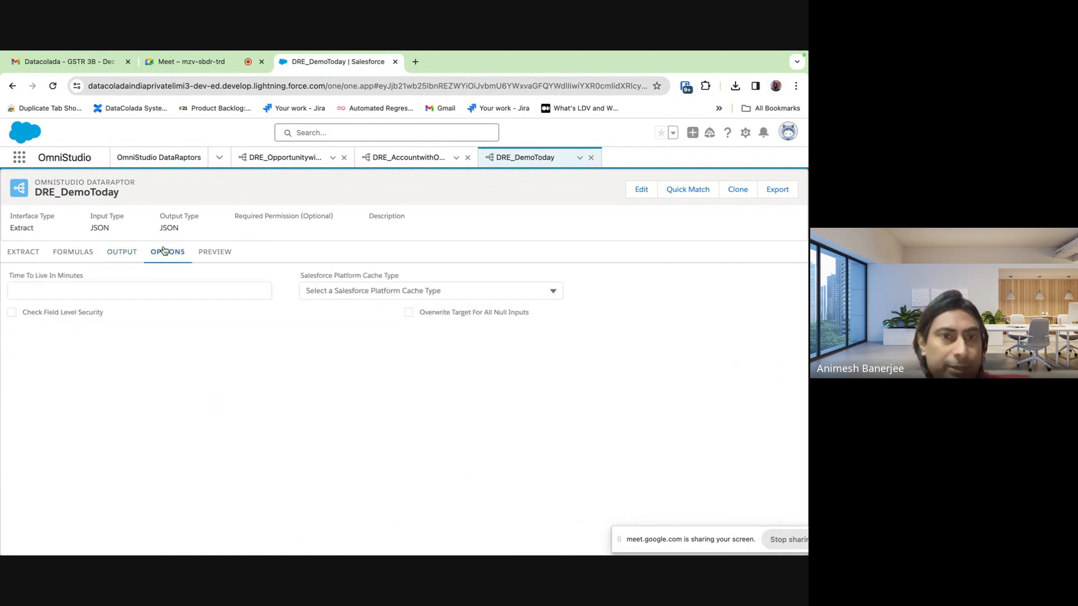
click(214, 252)
scroll(300, 460, up, 10)
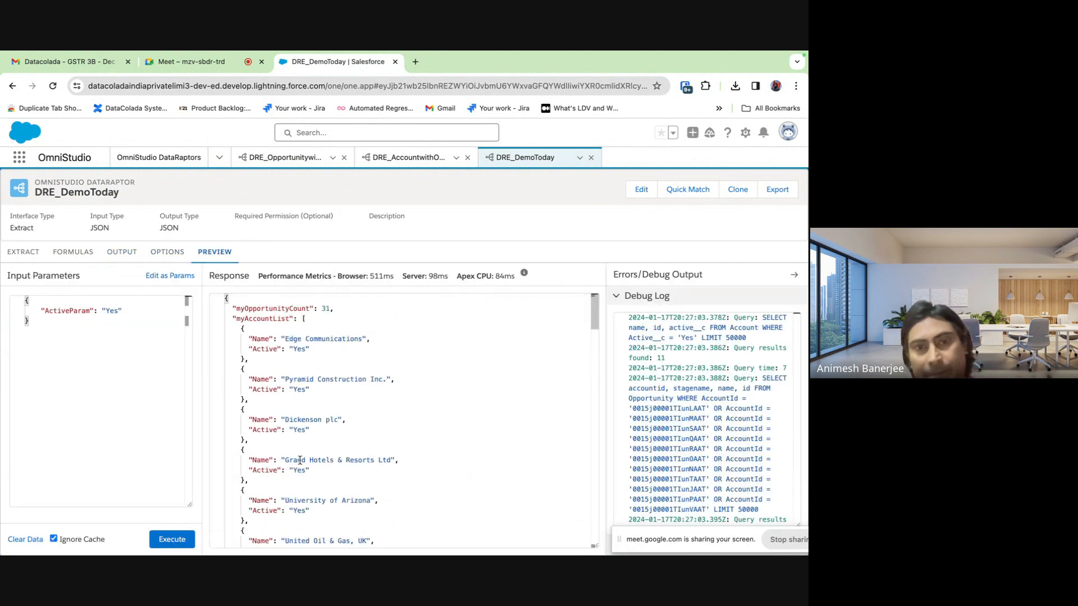
scroll(300, 460, down, 15)
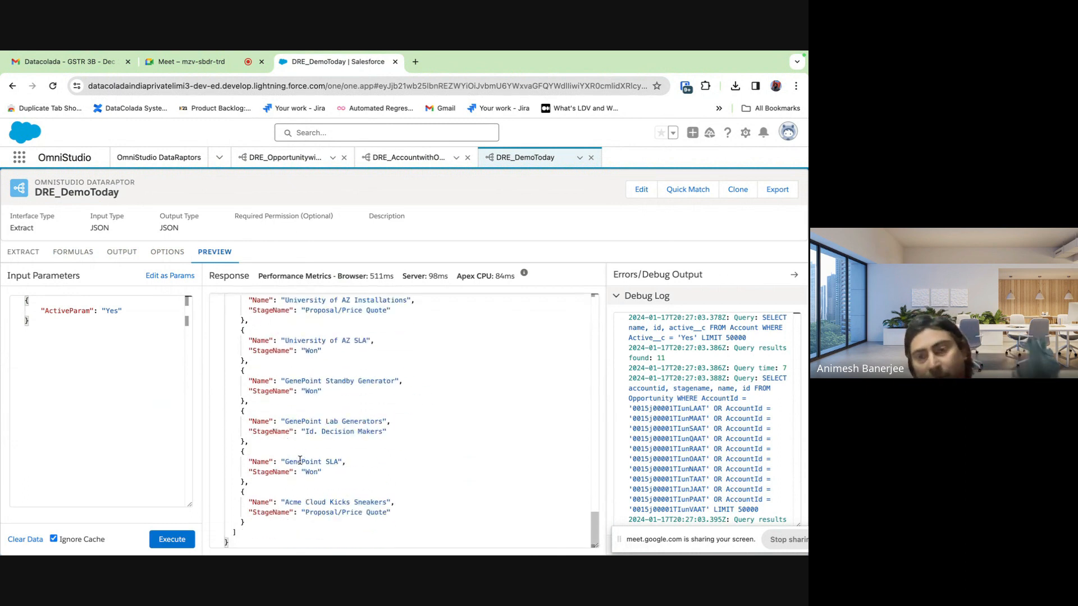
Add a third extract step on the Contact object with listCons as its extract output path
click(24, 252)
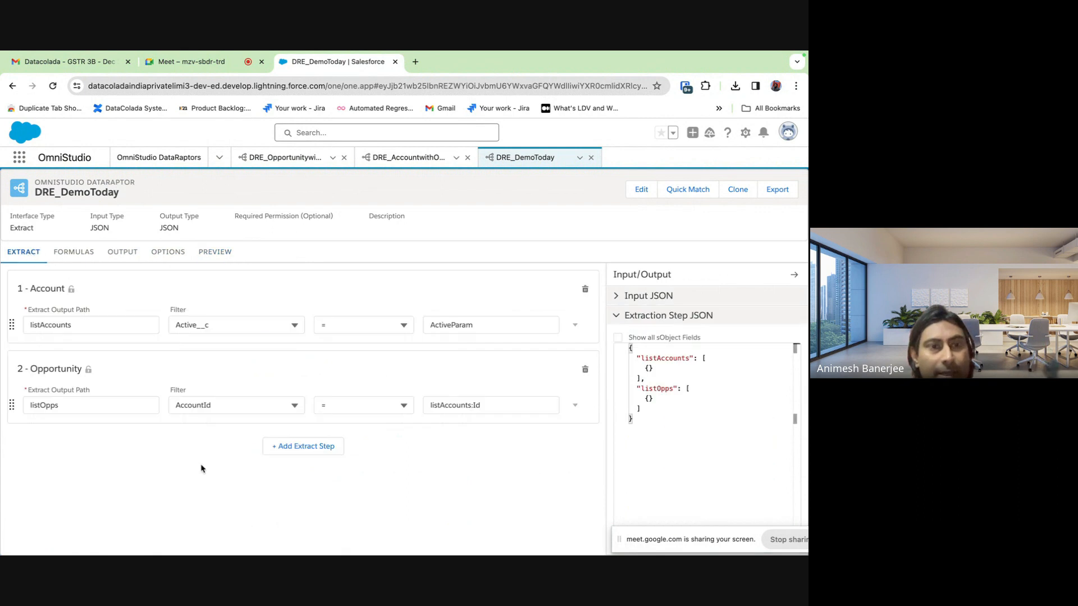
click(301, 449)
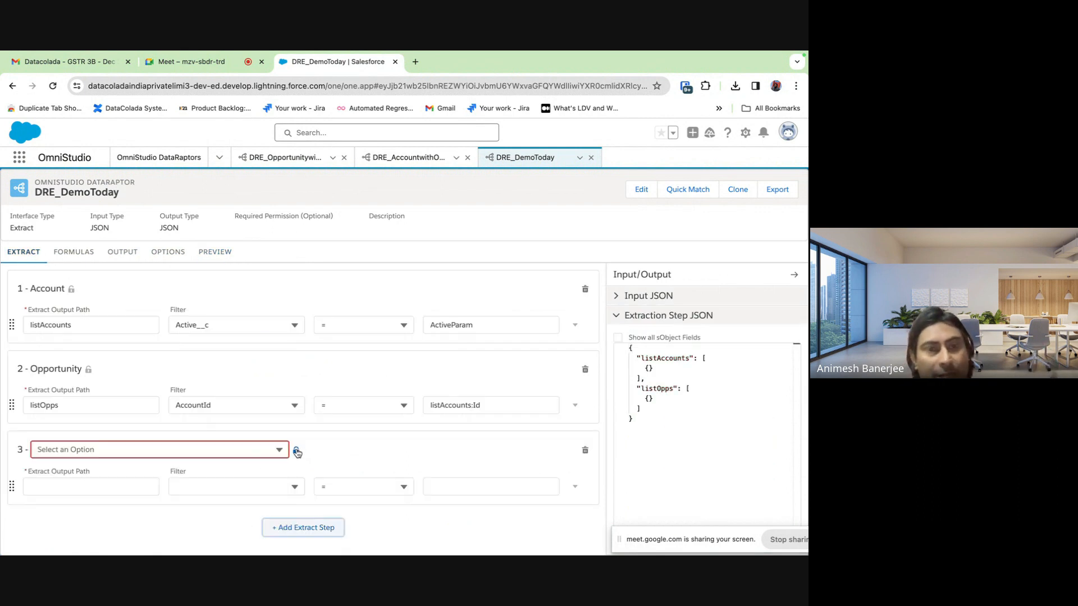
text(coun)
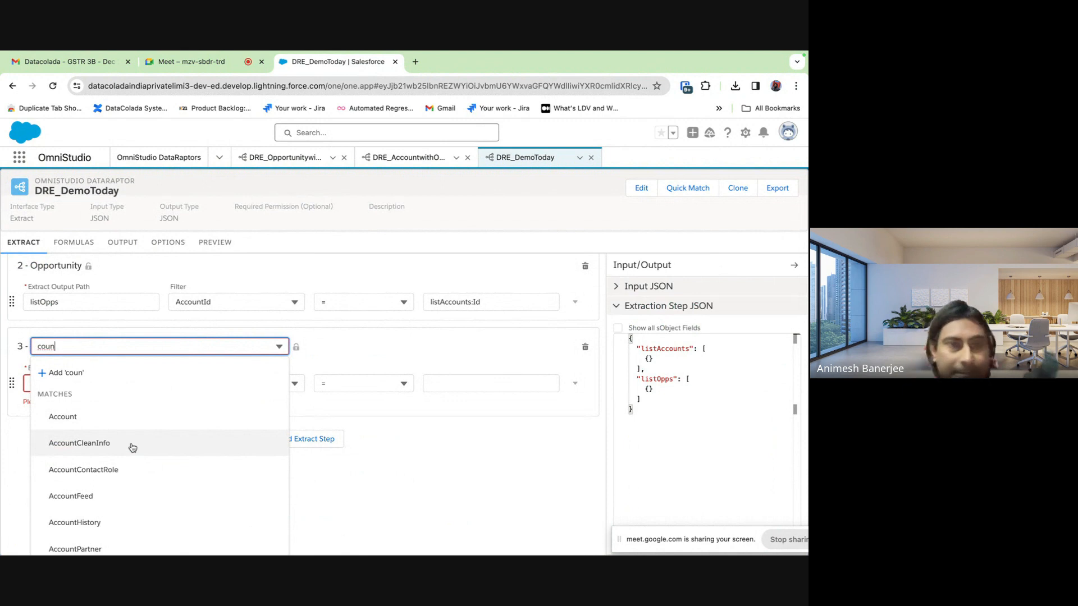
key(BackSpace)
key(BackSpace)
text(ntact)
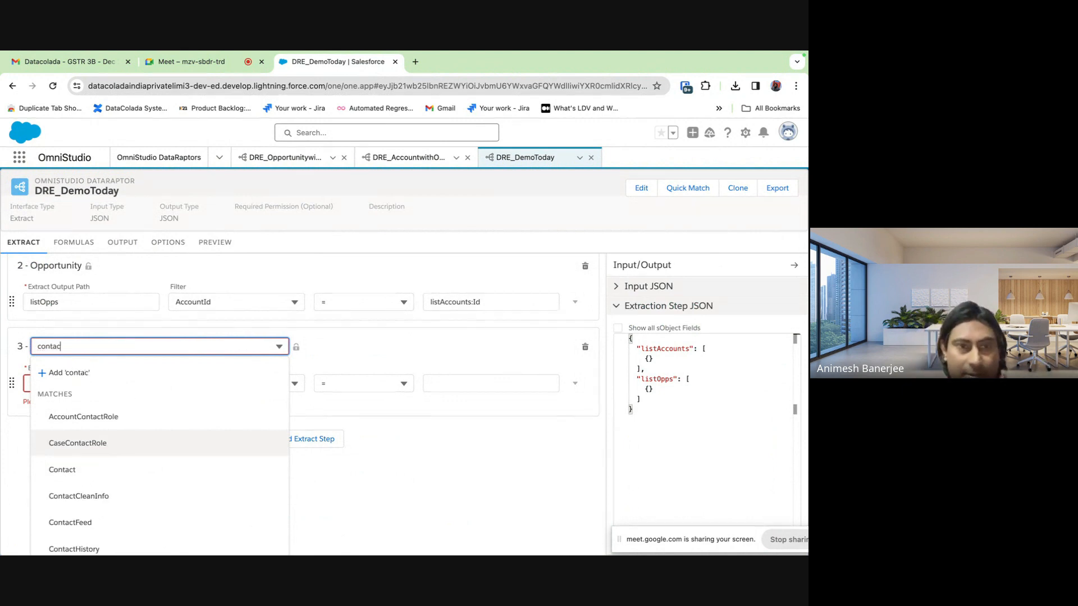
click(133, 474)
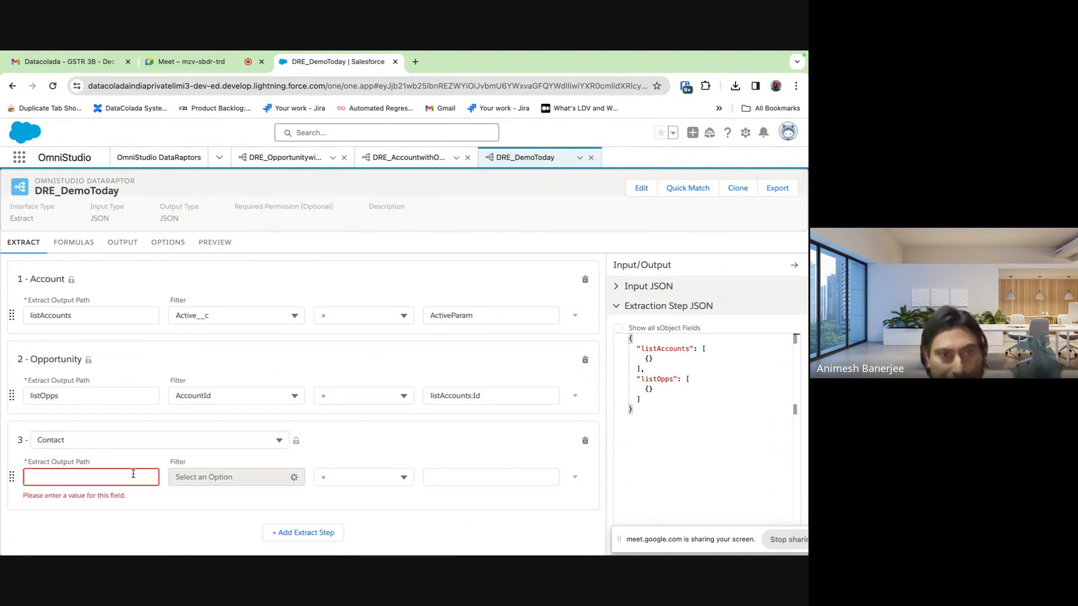
click(97, 476)
text(listC)
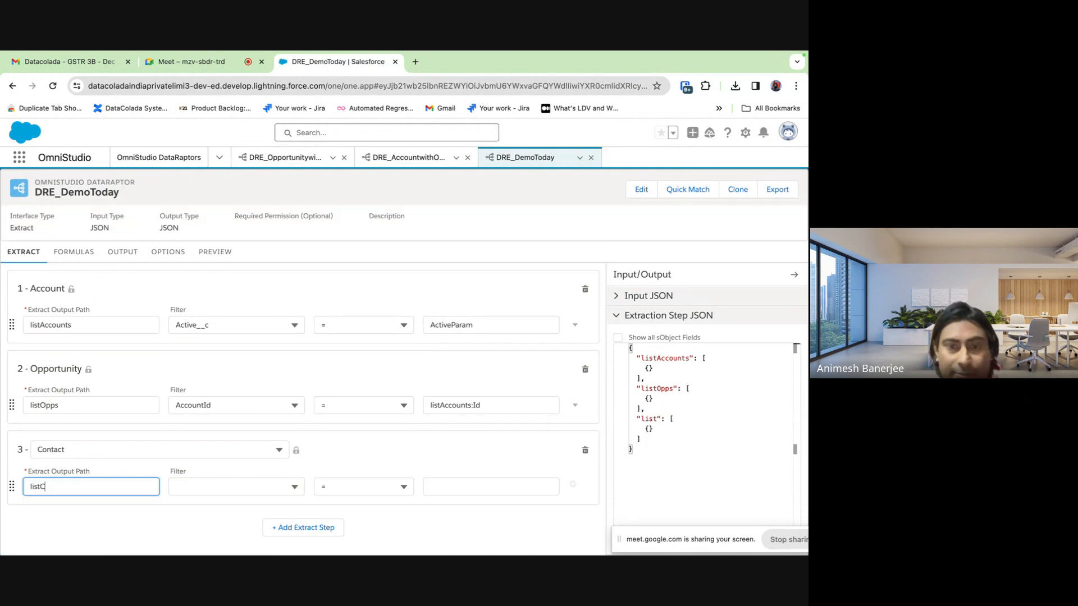
text(ob)
key(BackSpace)
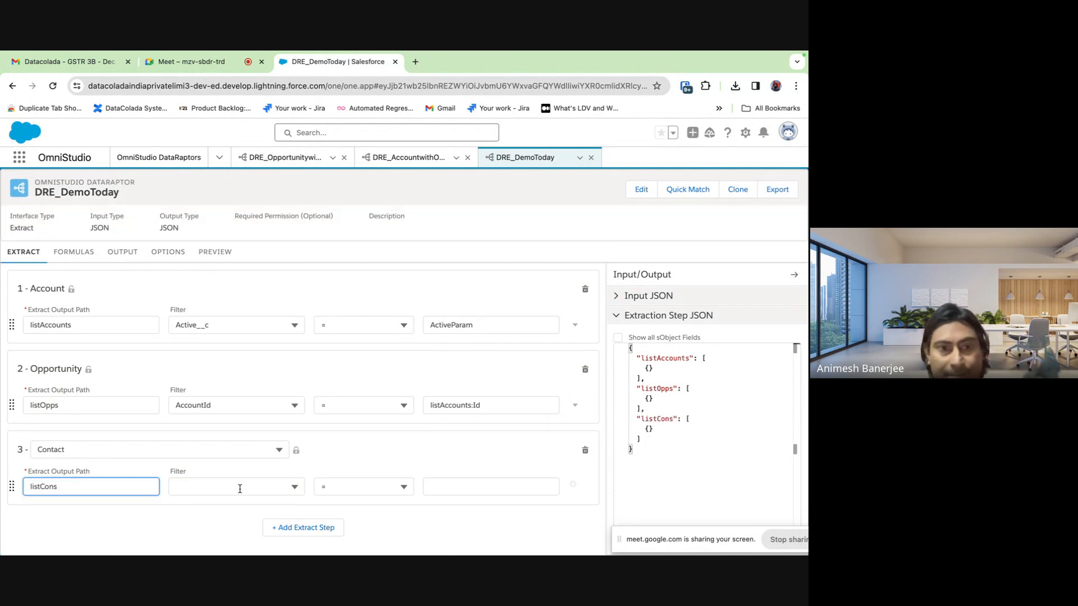
Filter the Contact extract step by AccountId = listAccounts:Id, copying the filter value from the Opportunity step
click(249, 489)
text(acco)
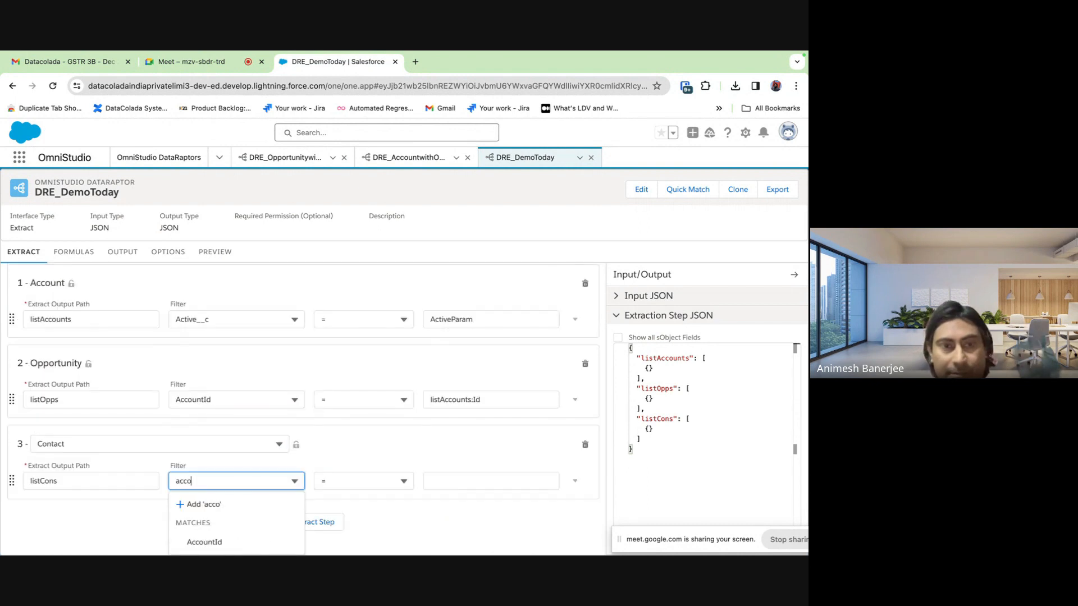
click(234, 542)
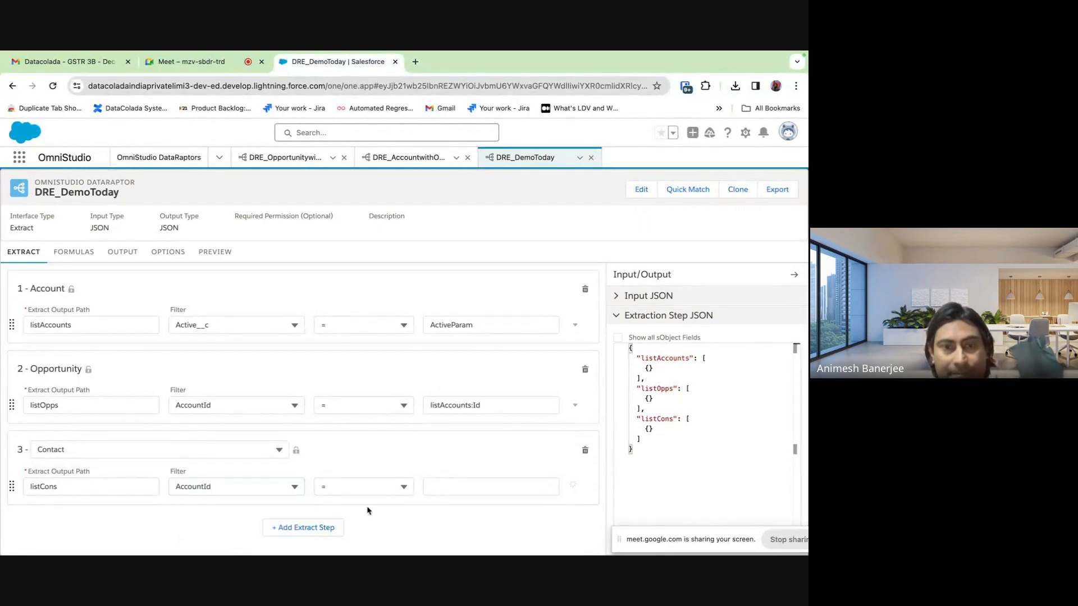
triple_click(484, 406)
key(ctrl+c)
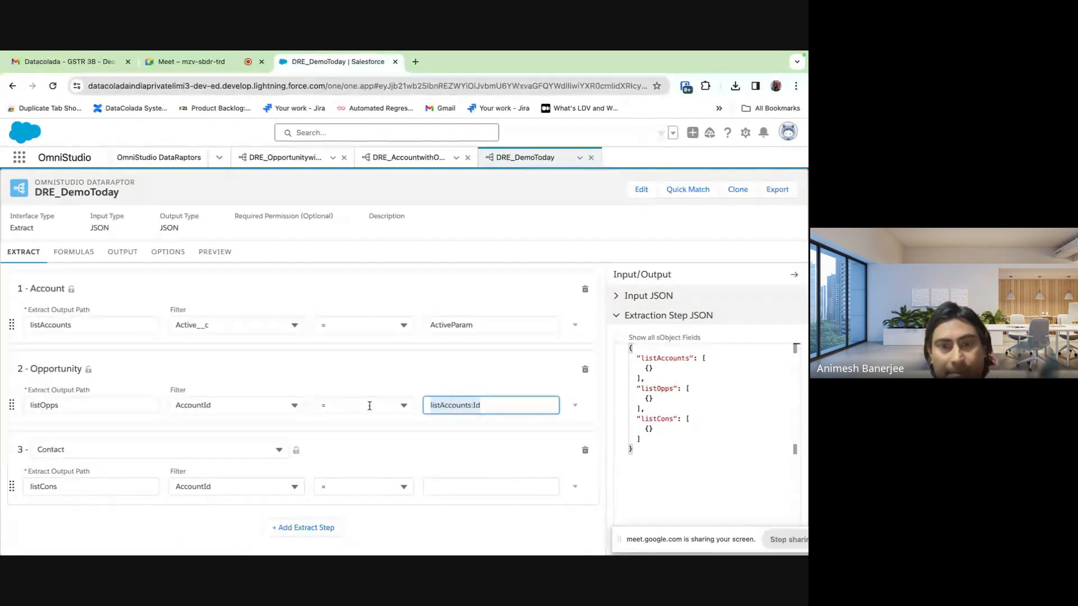
click(457, 484)
key(ctrl+v)
click(402, 457)
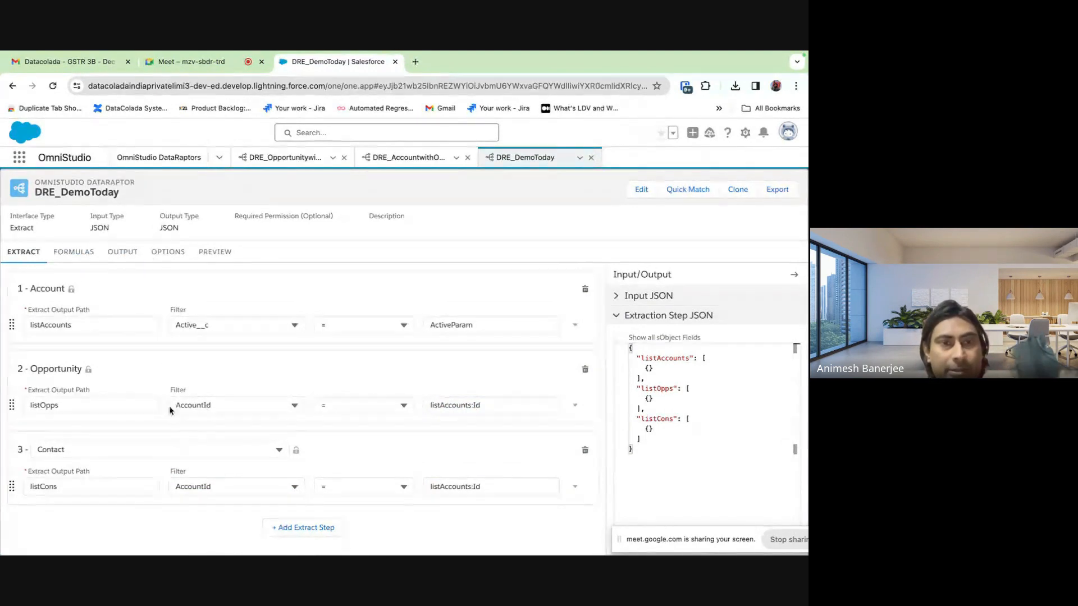
Add a new output mapping with listCons:Name as its extract JSON path
click(87, 256)
click(133, 255)
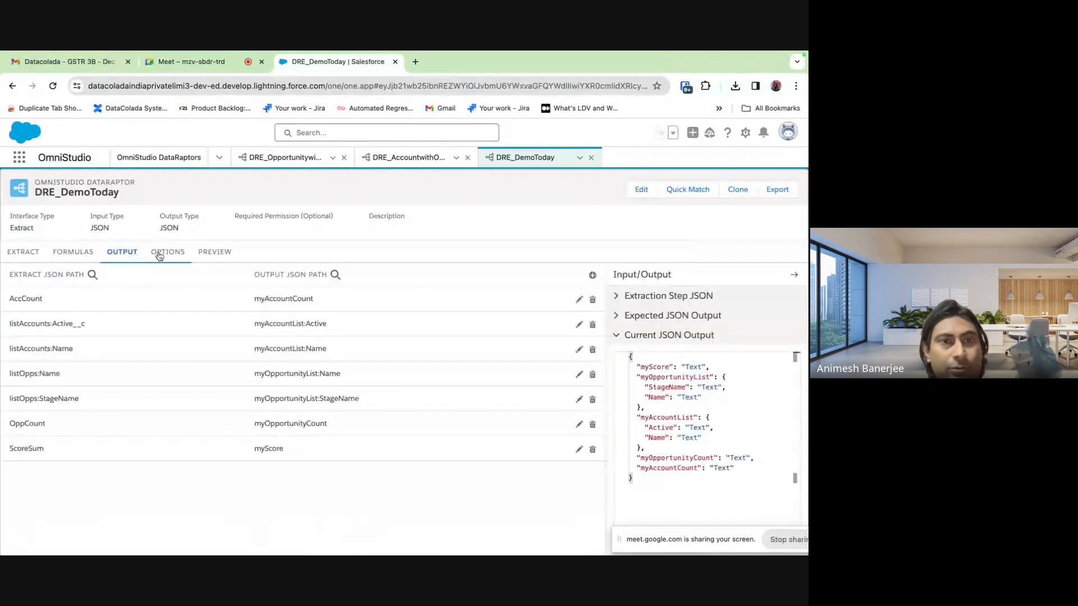
click(165, 256)
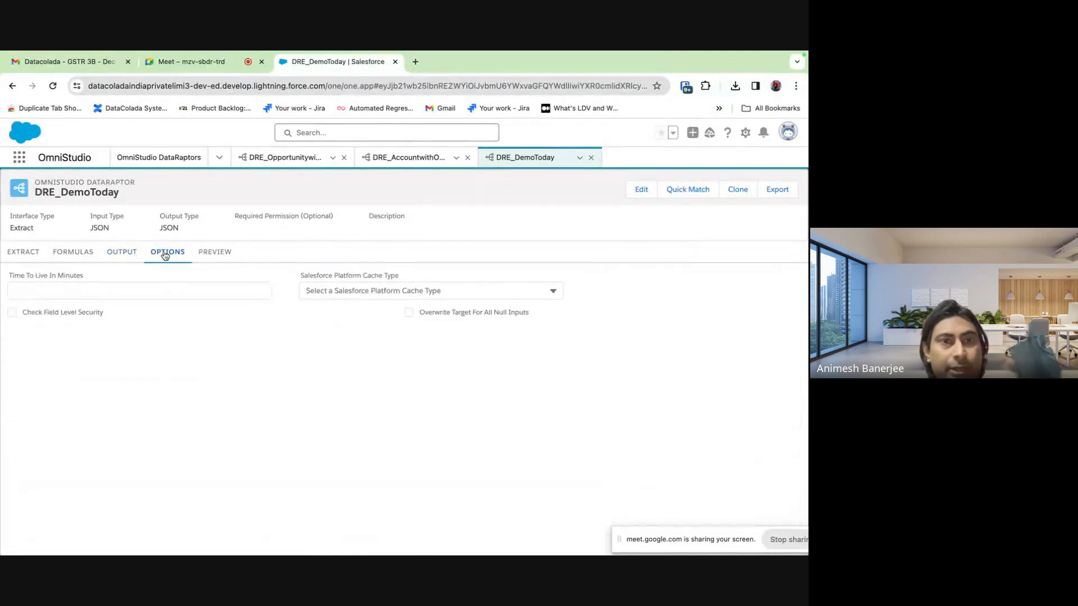
click(128, 254)
click(592, 275)
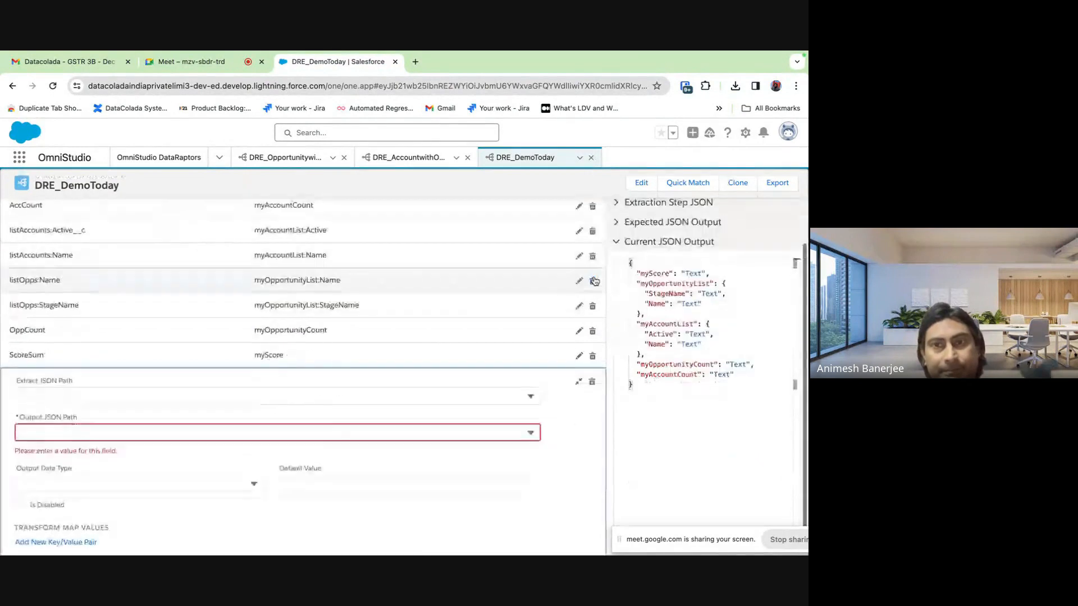
click(104, 398)
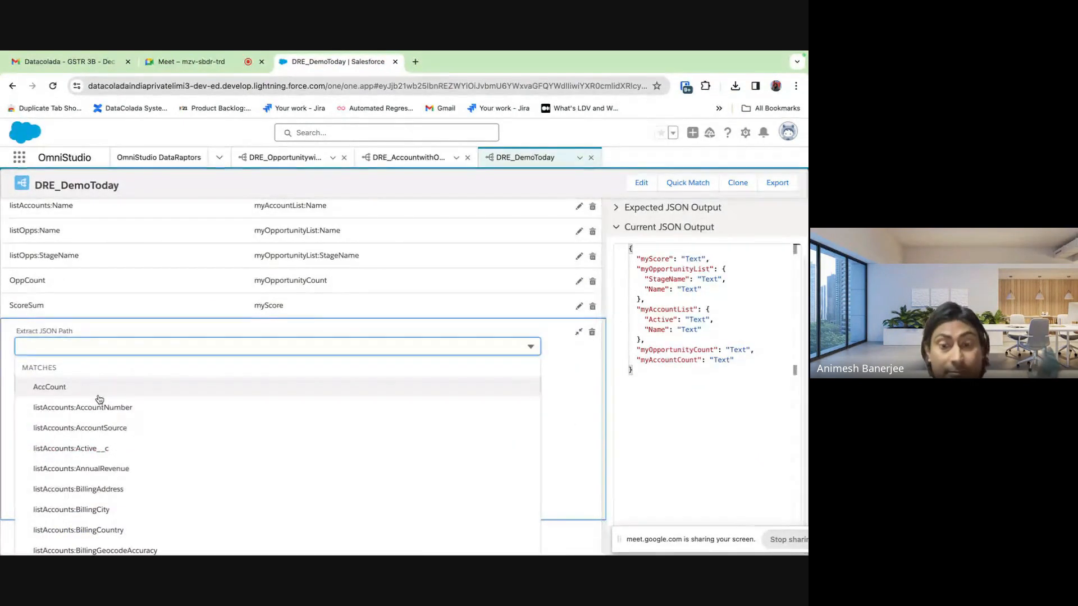
text(listc)
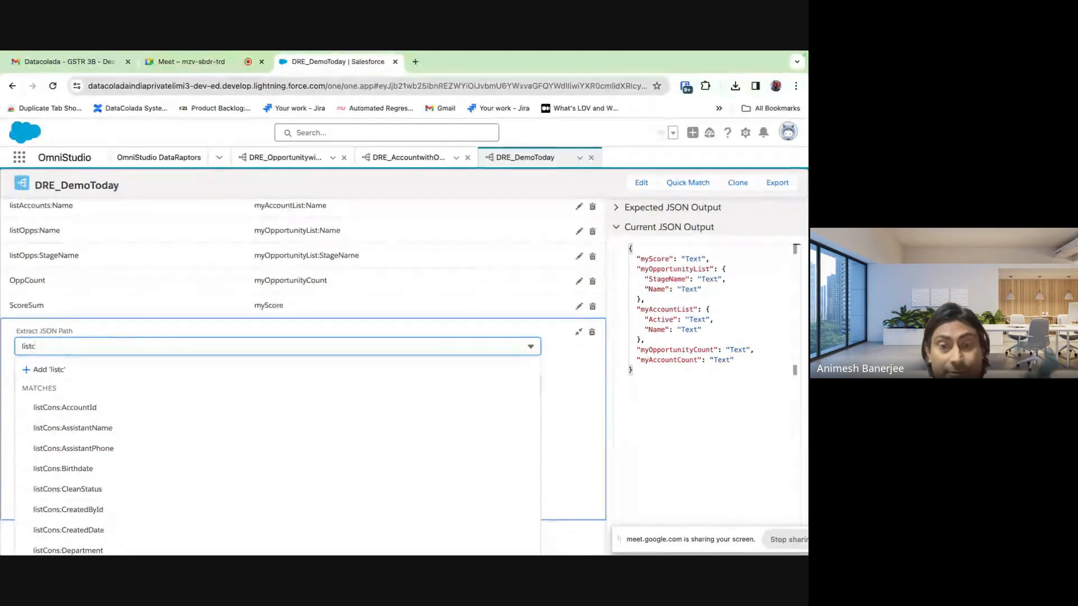
key(BackSpace)
text(Cons:)
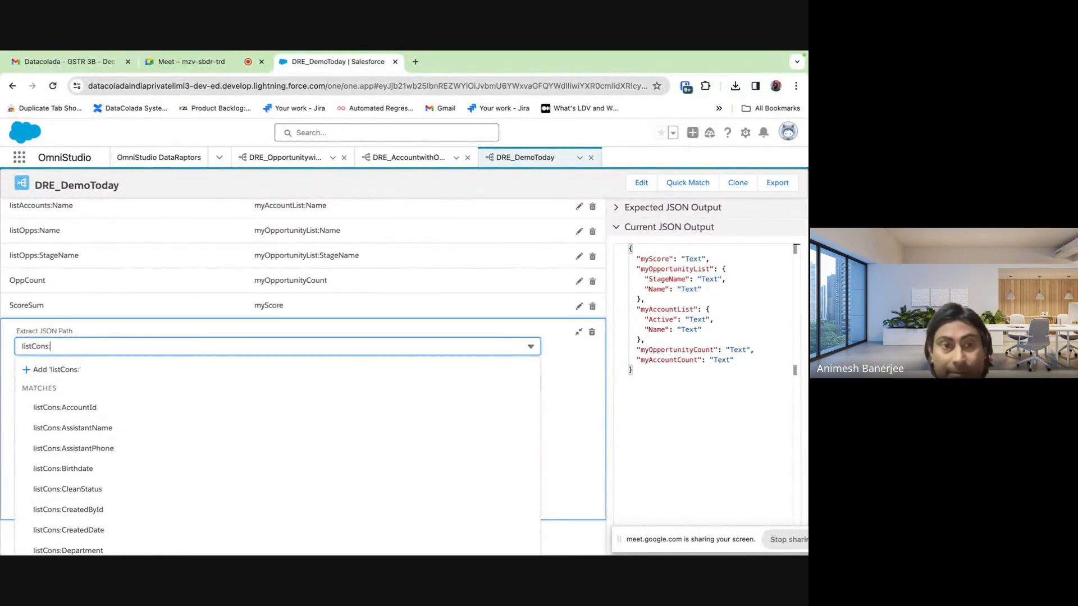
text(Name)
click(101, 431)
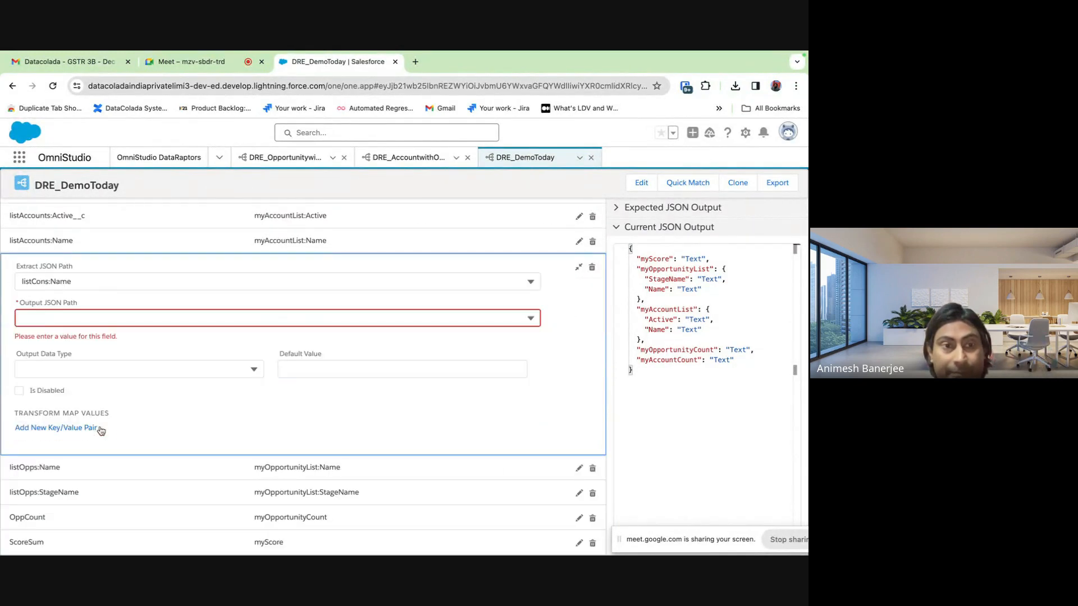
Set the output JSON path of the listCons:Name mapping to myContactList:Name and collapse the mapping
click(63, 311)
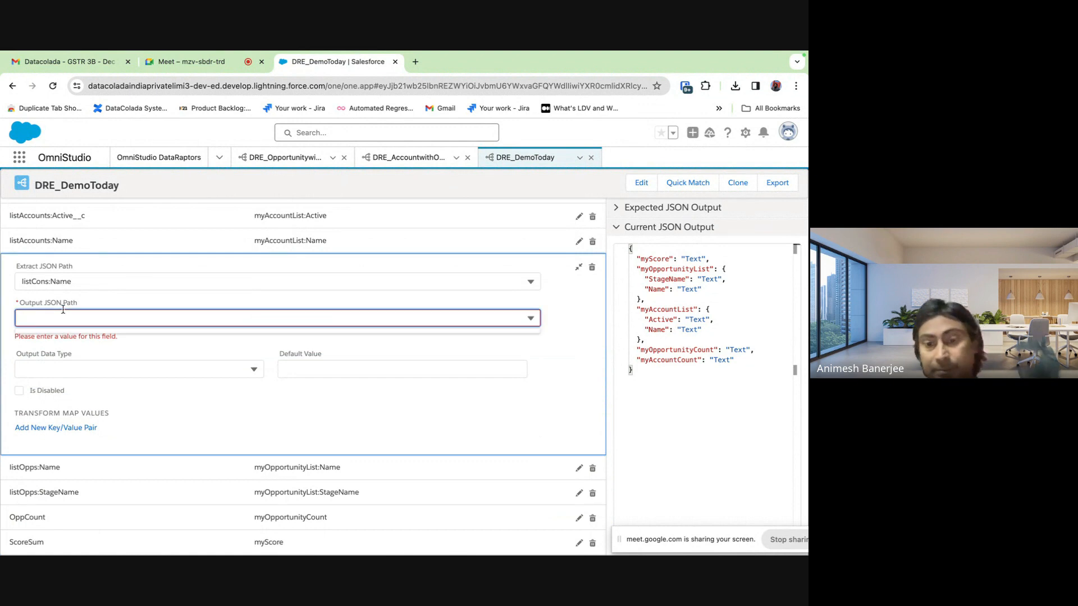
text(myConta)
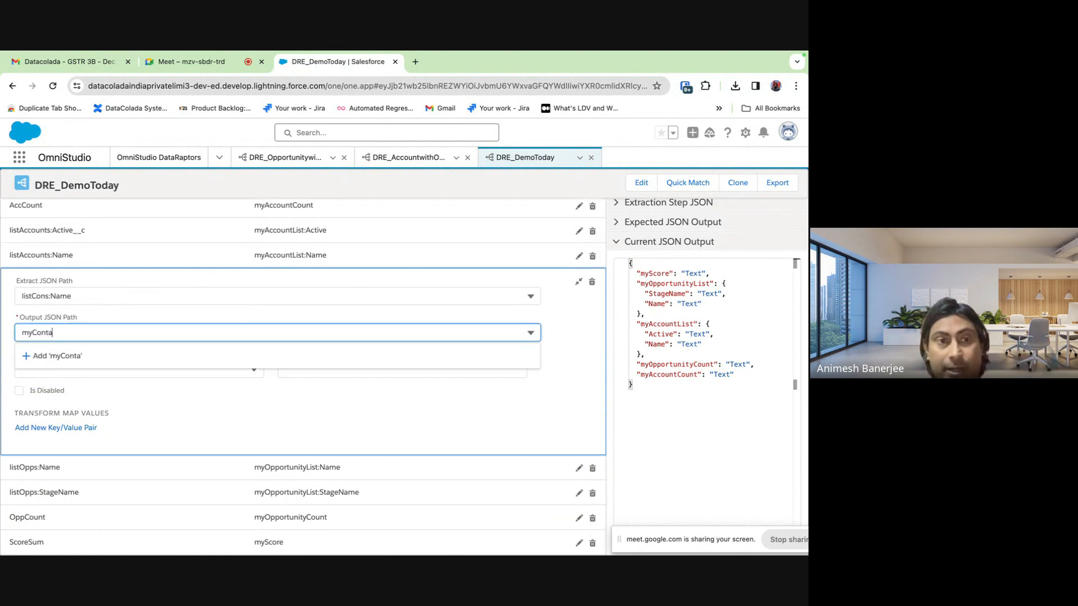
text(ctList:)
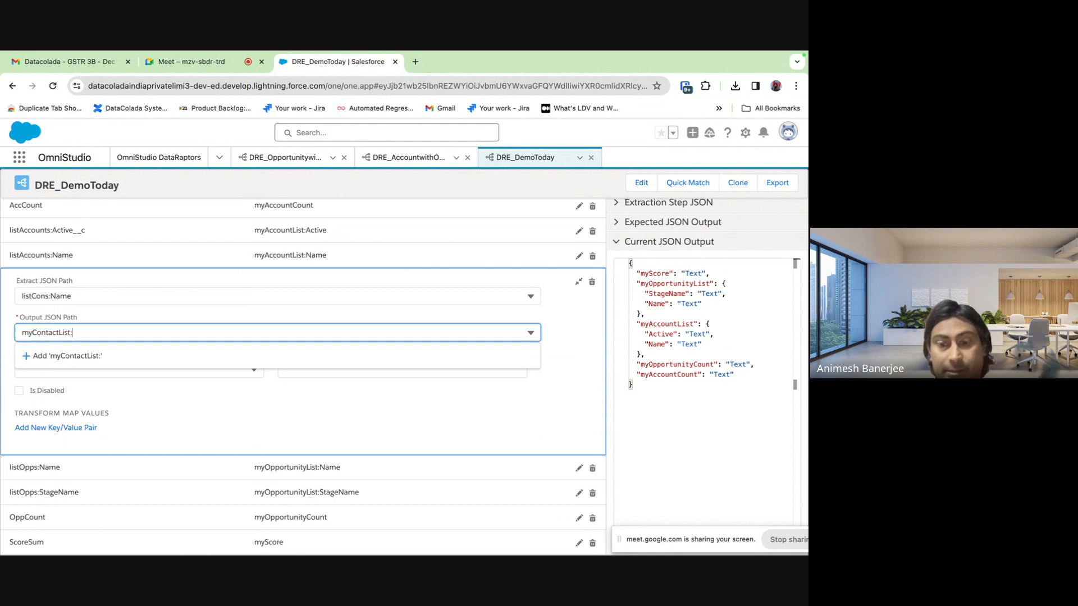
text(Name)
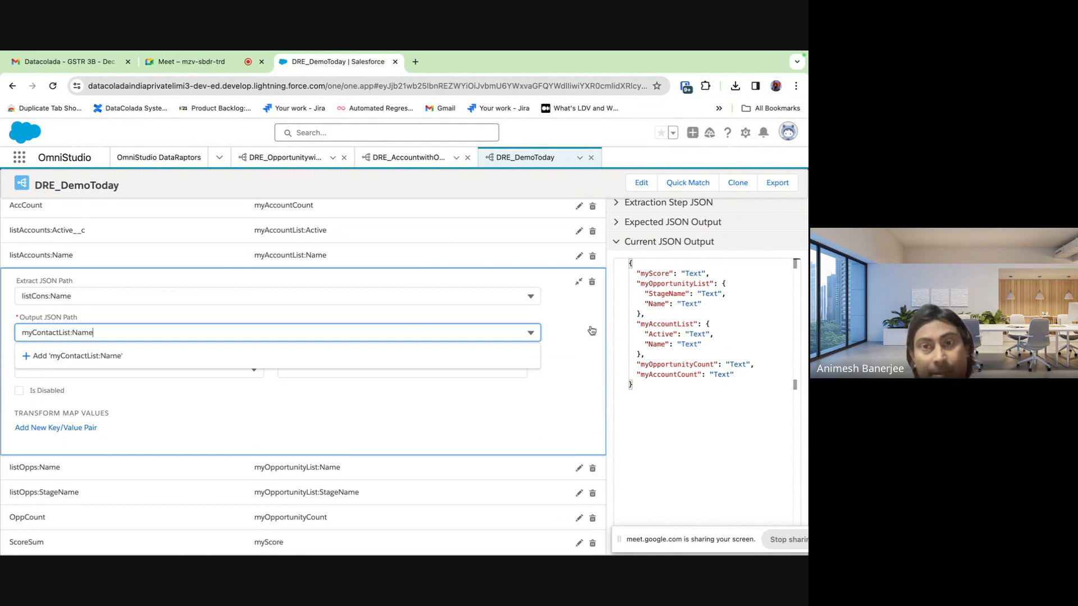
key(Return)
click(578, 281)
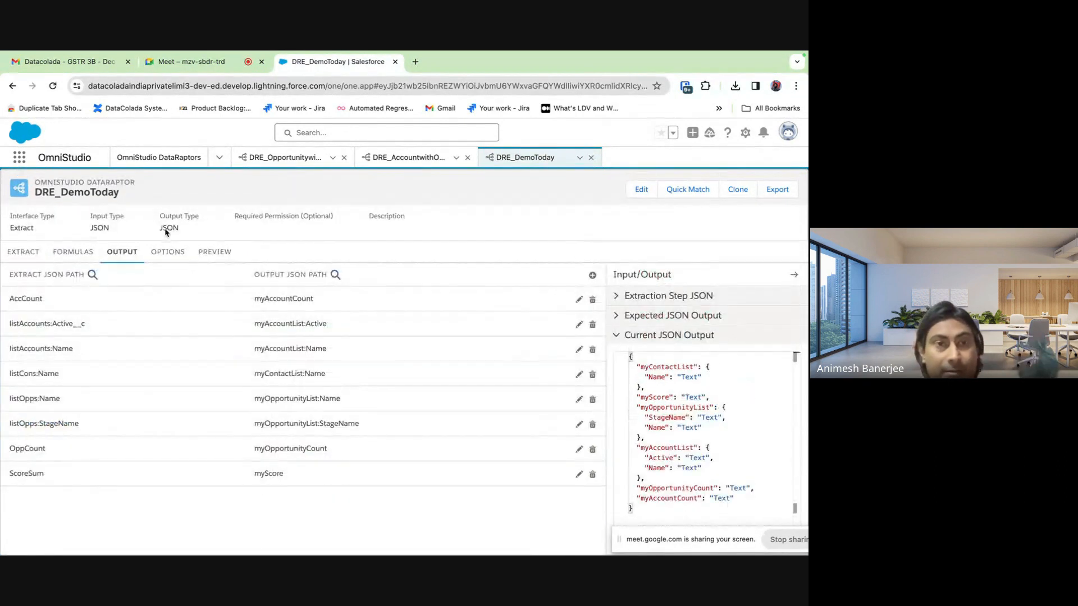
Execute the DataRaptor preview and examine the contact names in the response and the Contact query in the debug log
click(214, 251)
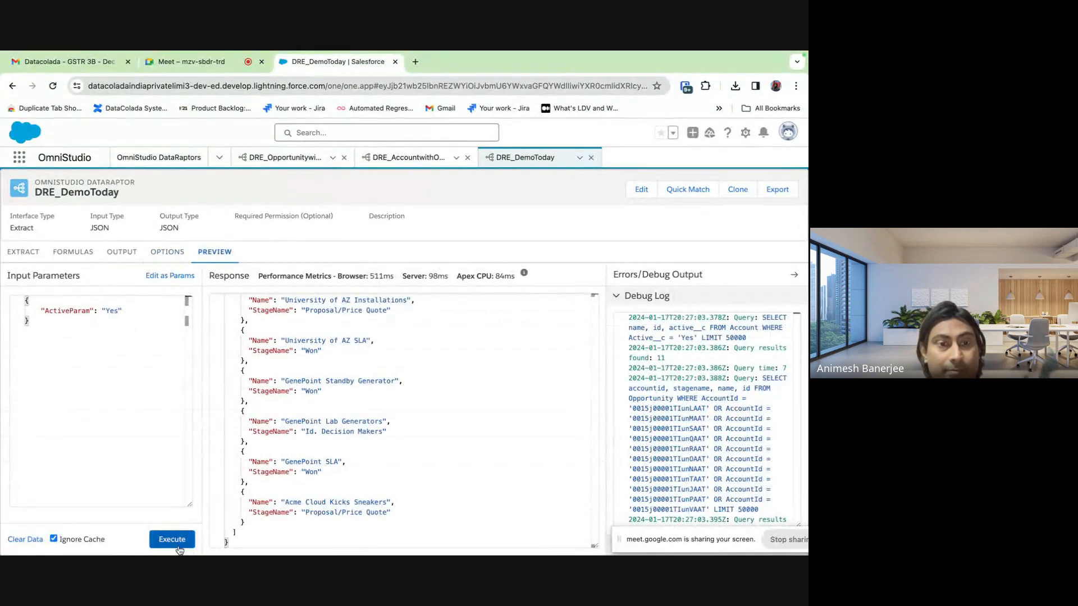
click(176, 542)
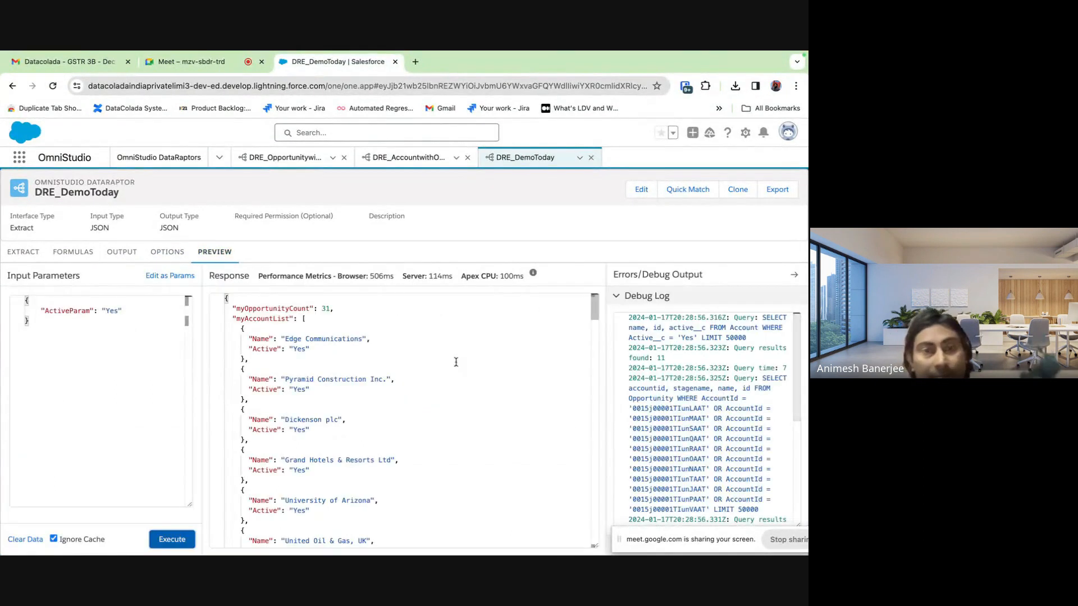
scroll(323, 401, down, 15)
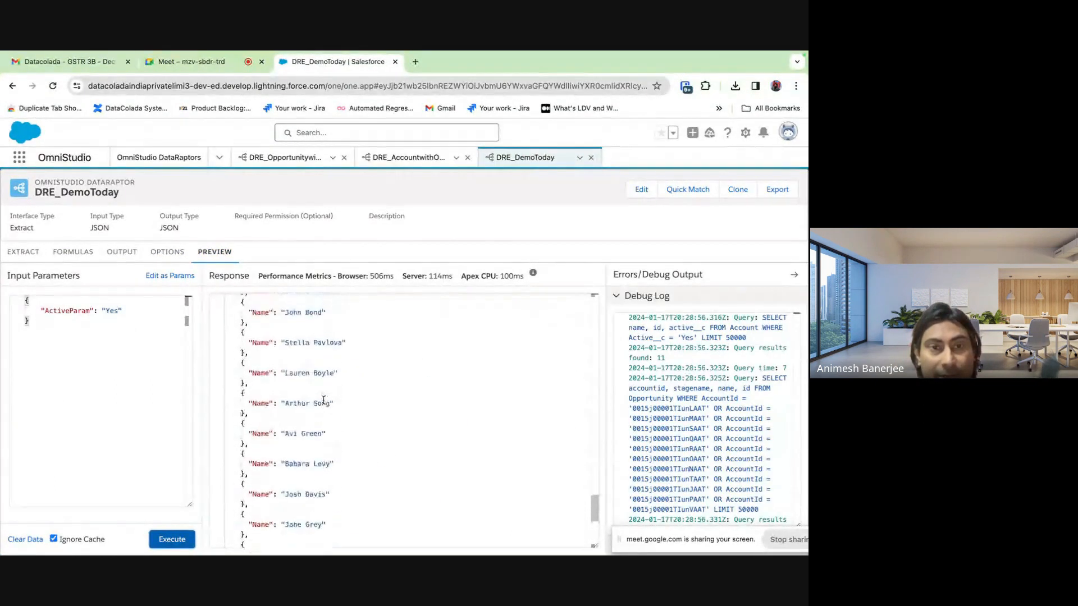
scroll(323, 401, up, 5)
scroll(270, 443, down, 6)
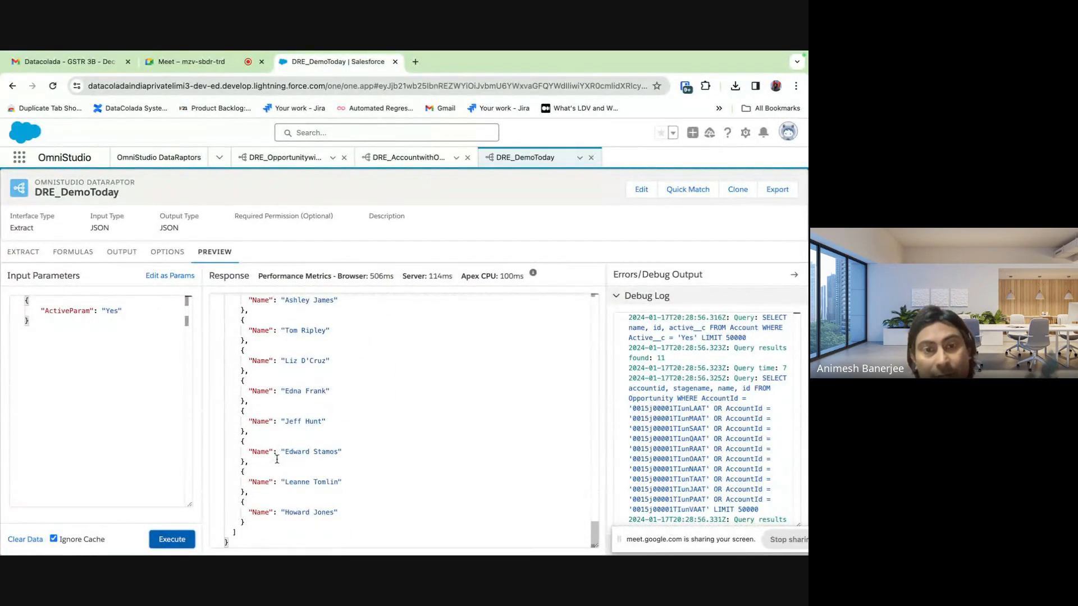
scroll(276, 459, up, 6)
scroll(744, 441, down, 1)
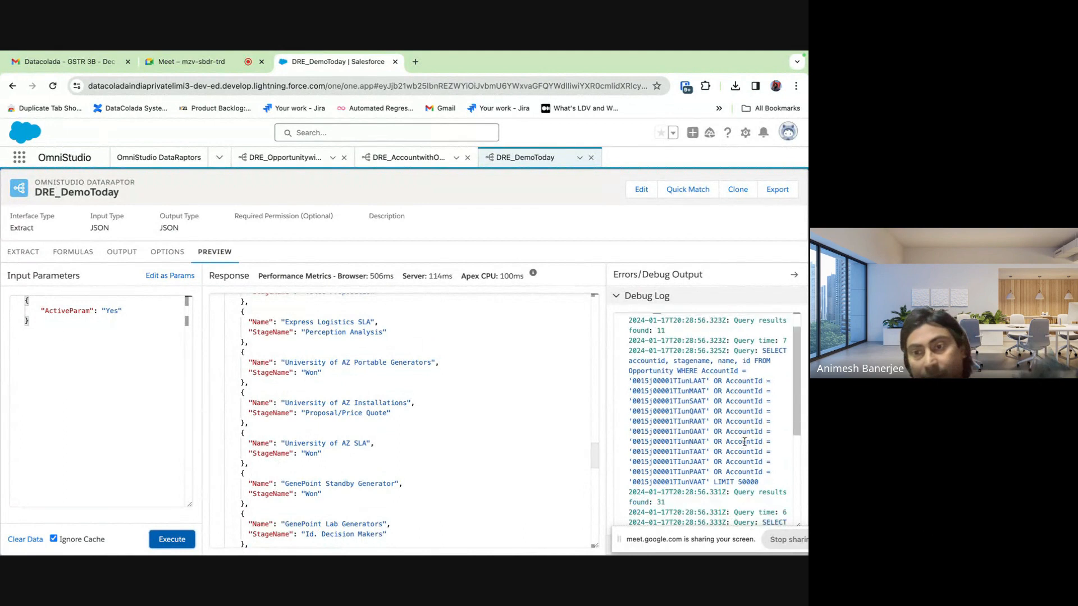
scroll(745, 441, down, 3)
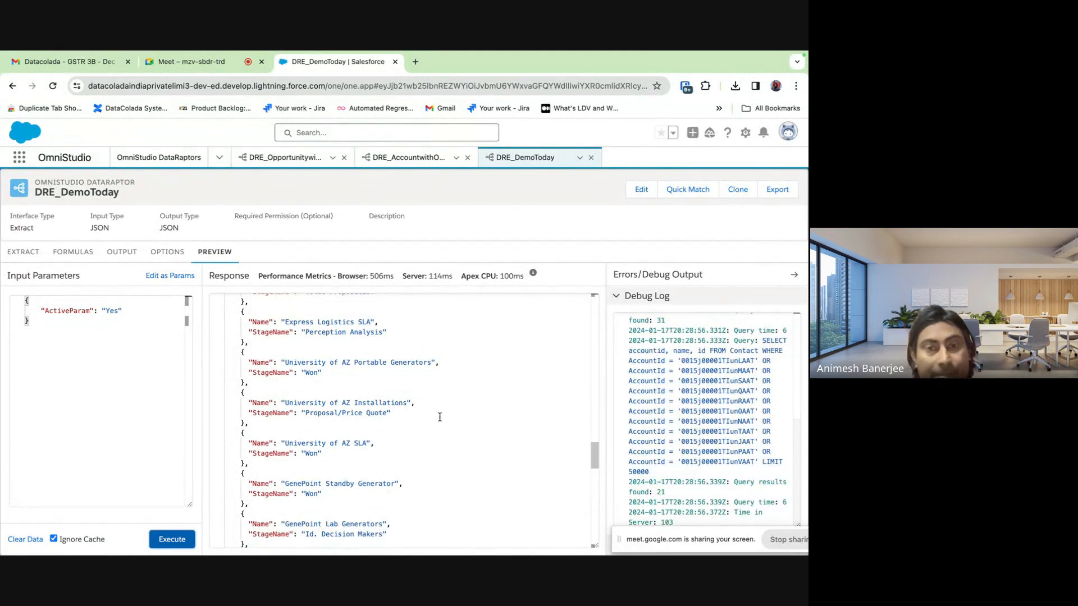
scroll(440, 417, down, 8)
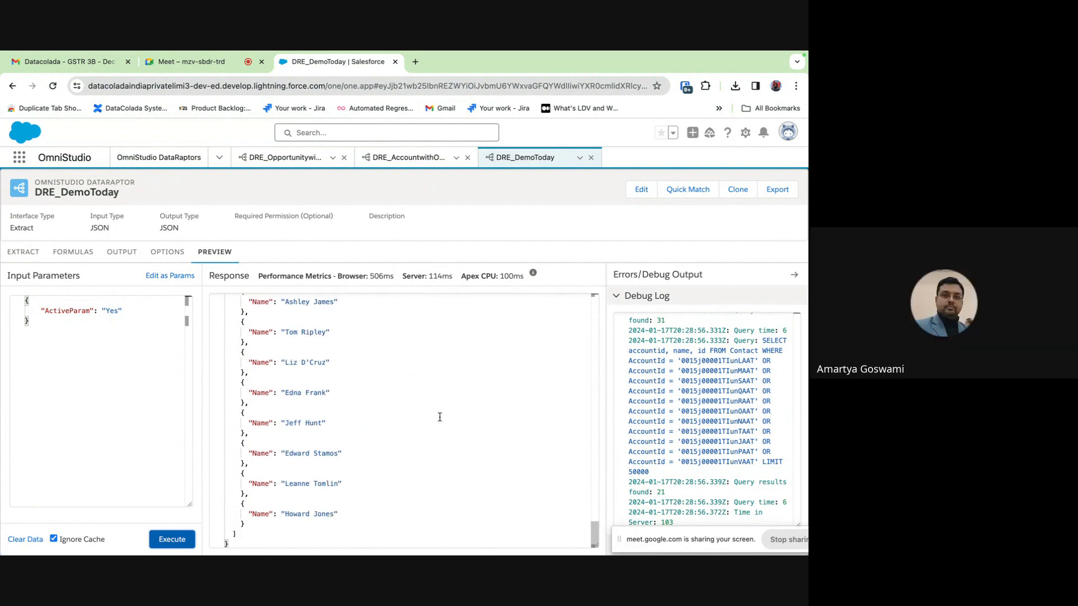
scroll(439, 417, up, 10)
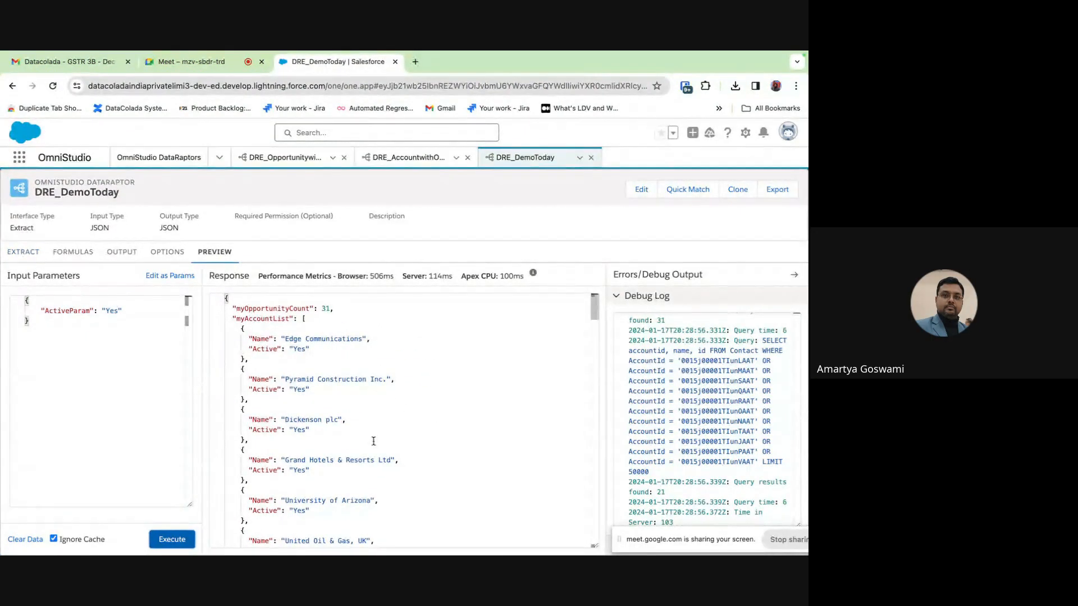
Review the Salesforce Platform Cache Type choices and the Quick Match pairings without saving any change
click(168, 256)
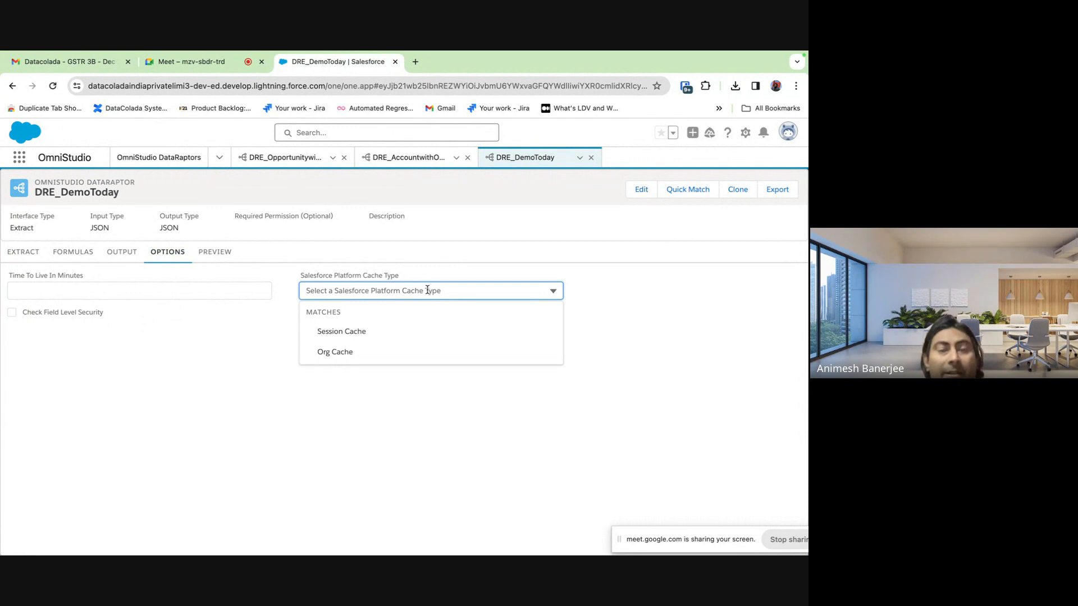
click(207, 340)
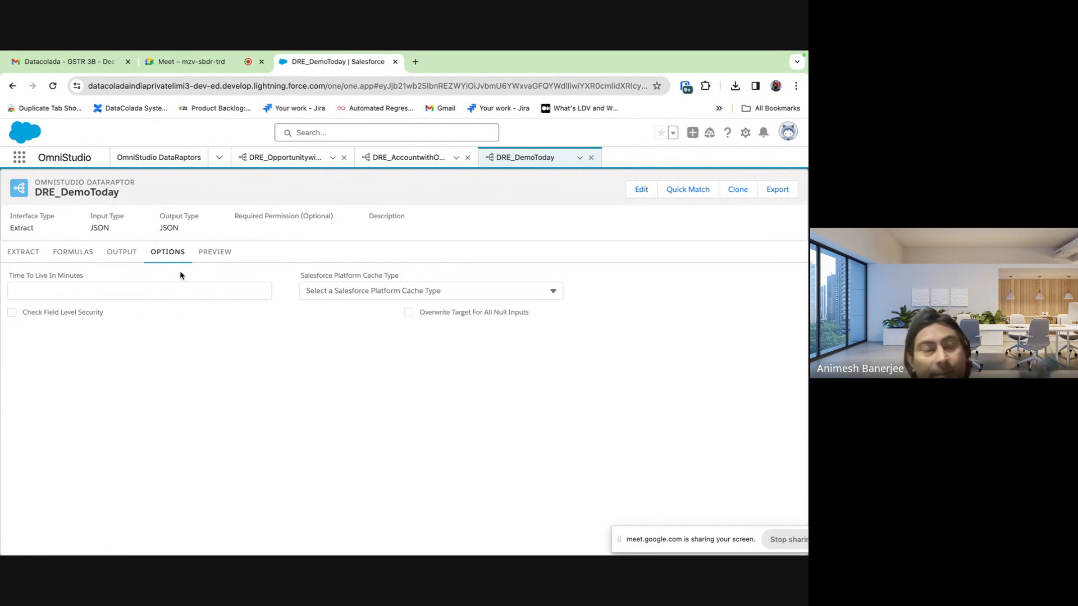
click(115, 255)
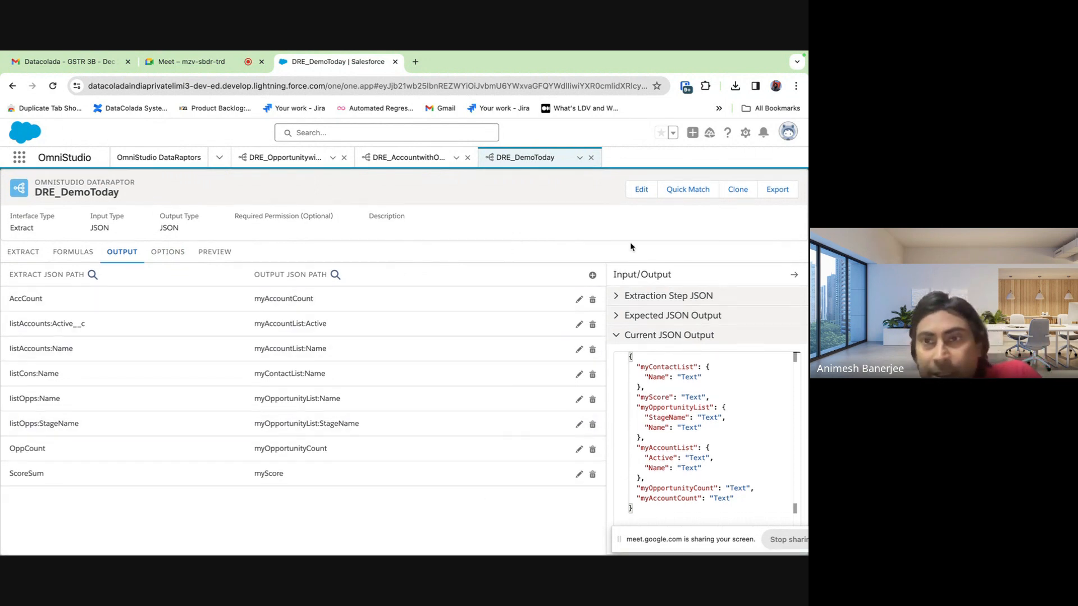
click(685, 195)
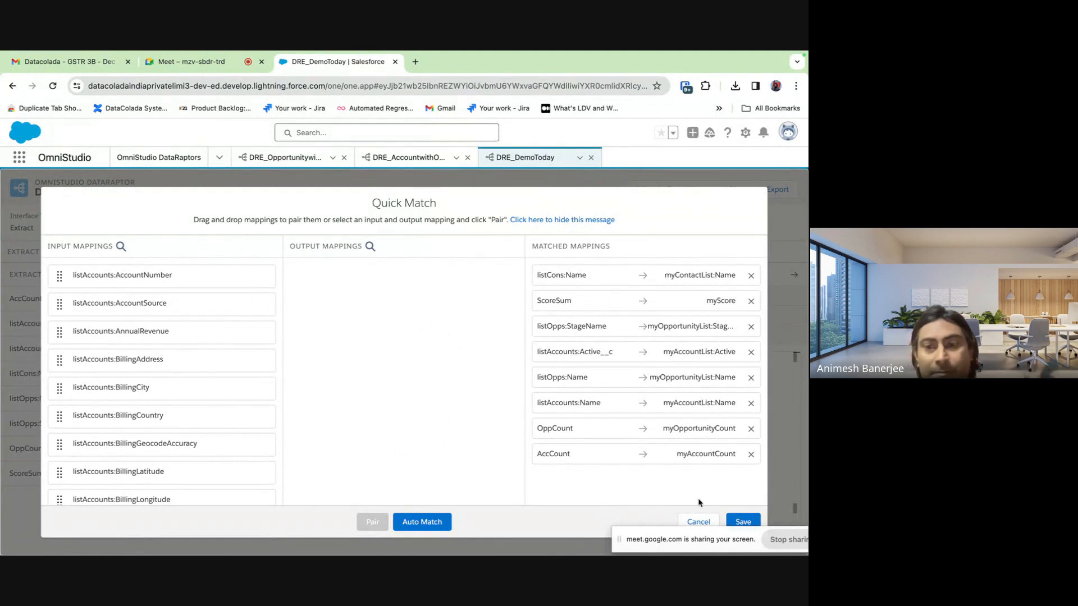
click(705, 521)
Add an output mapping with myContactCount as its output JSON path, leaving the extract JSON path empty
click(592, 276)
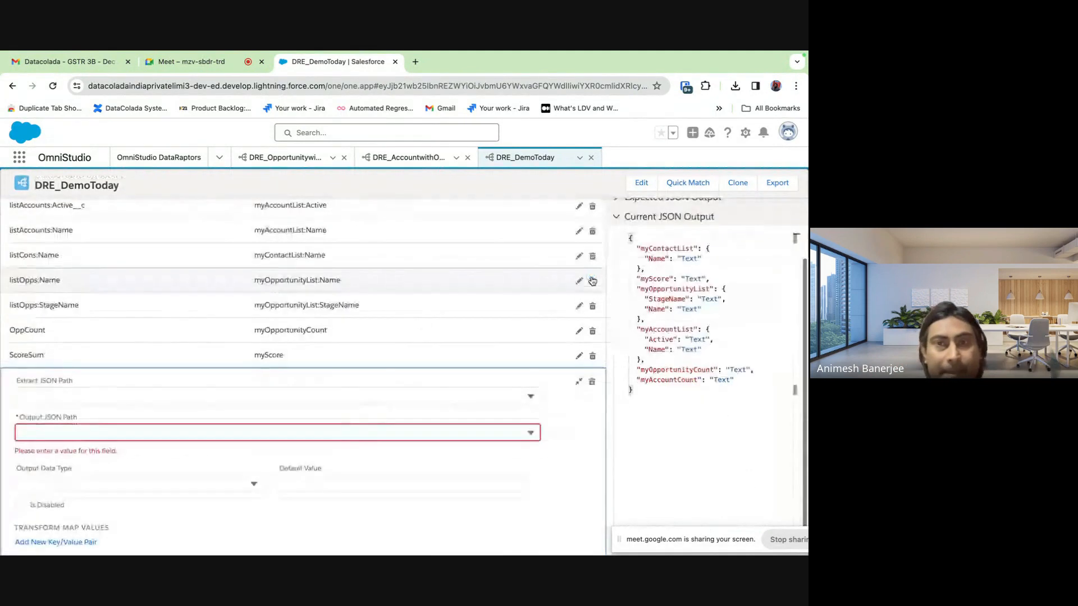
click(77, 427)
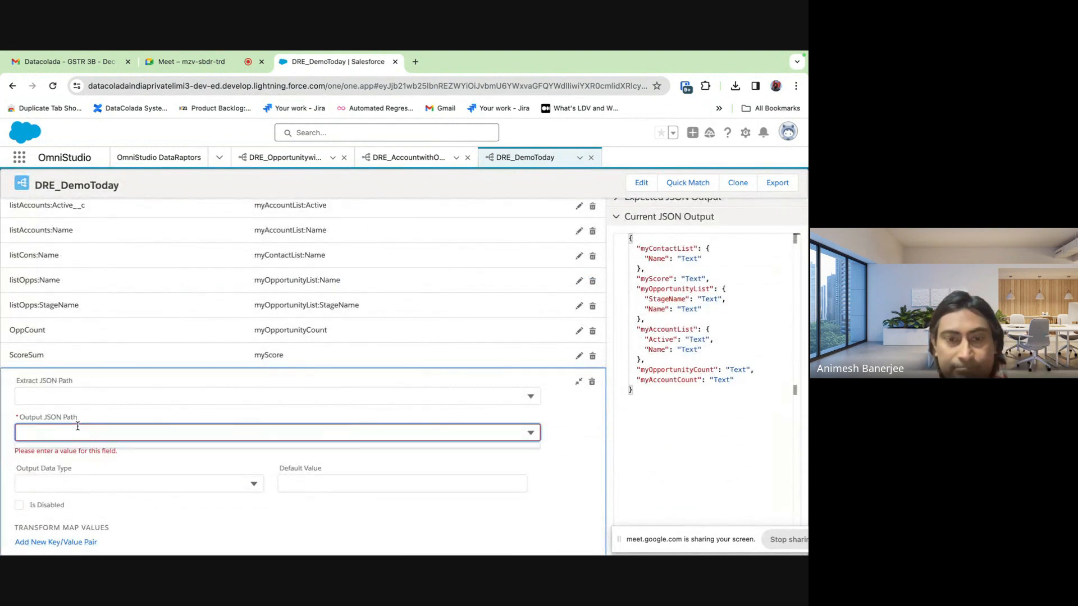
text(my)
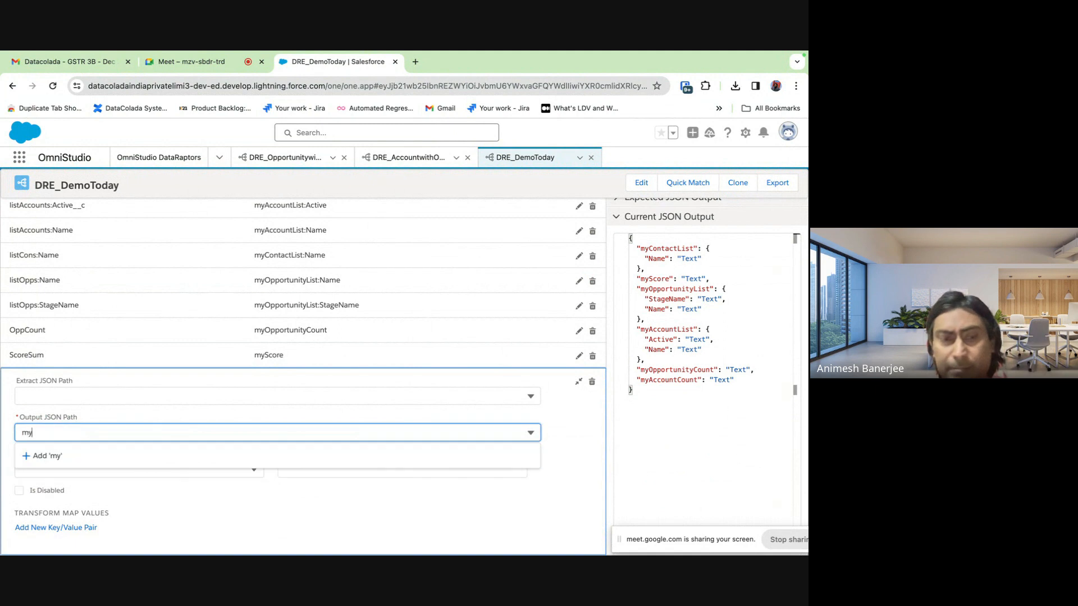
text(Contac)
key(BackSpace)
key(BackSpace)
key(BackSpace)
key(BackSpace)
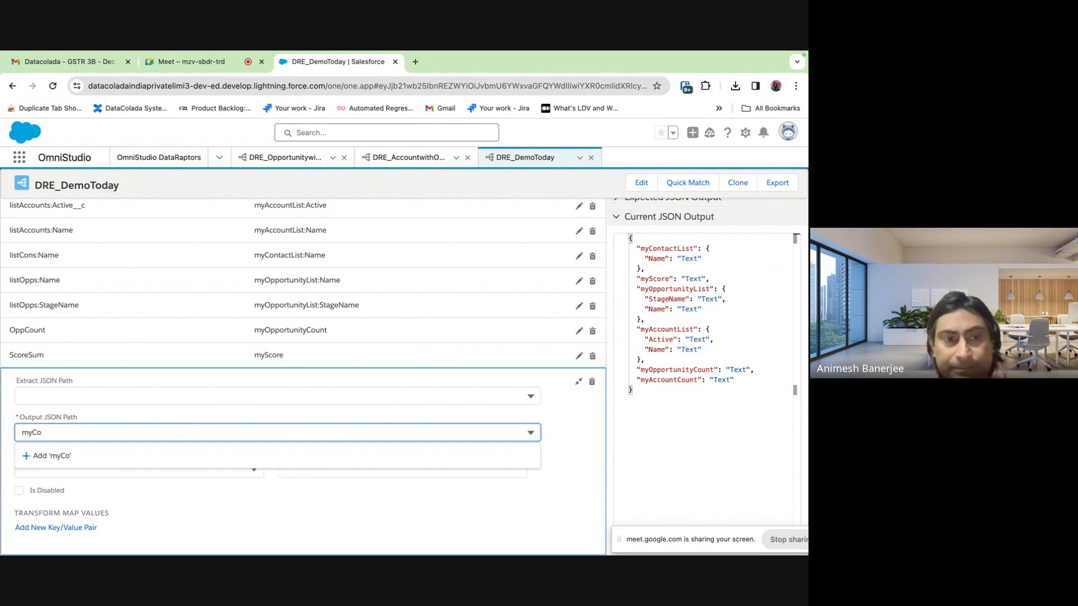
text(ntactCl)
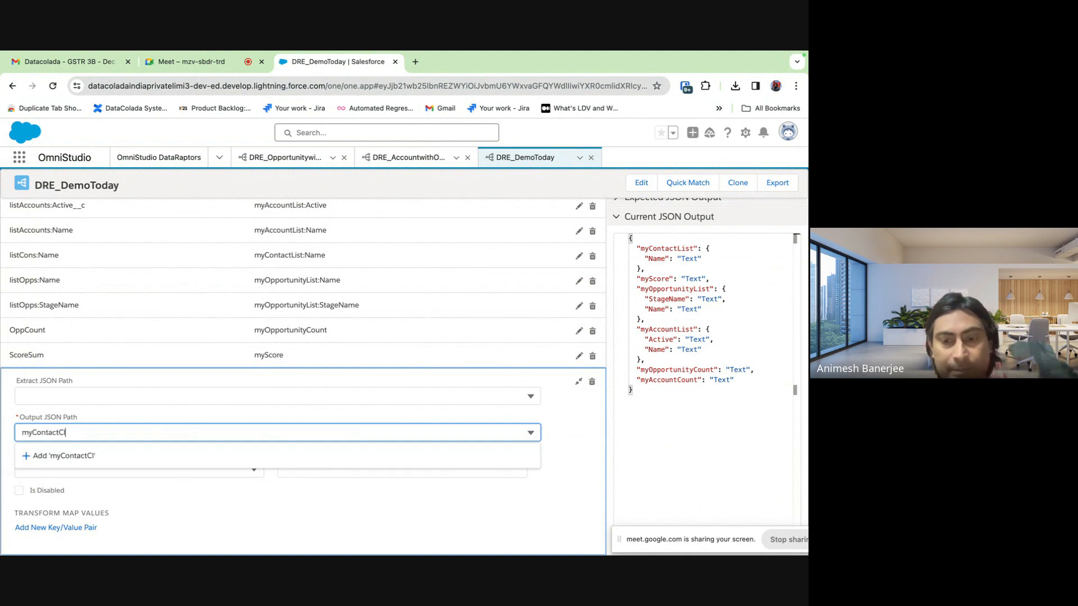
key(BackSpace)
text(ount)
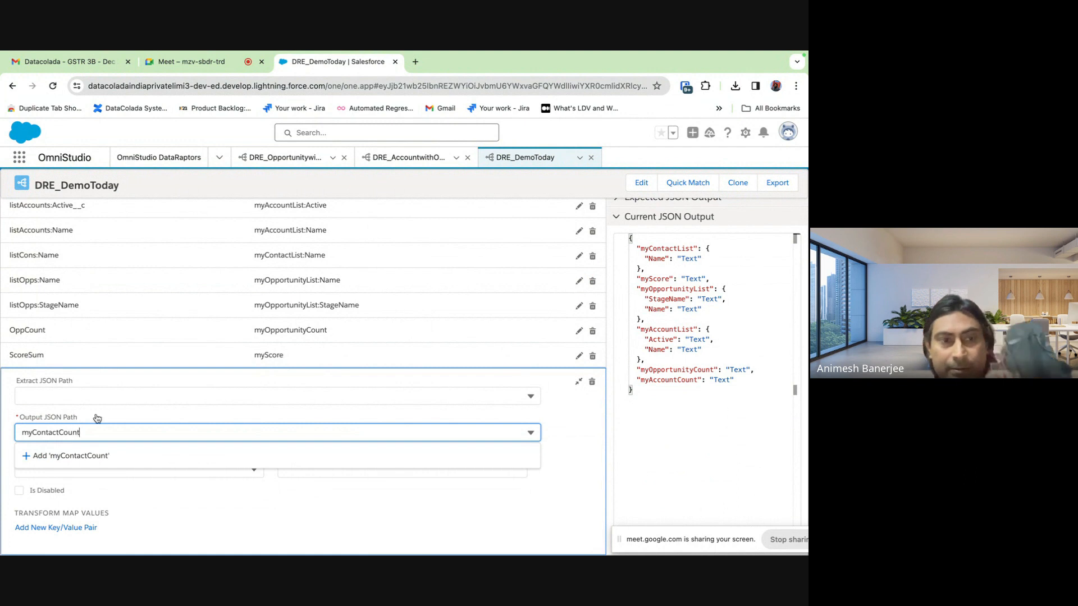
click(574, 438)
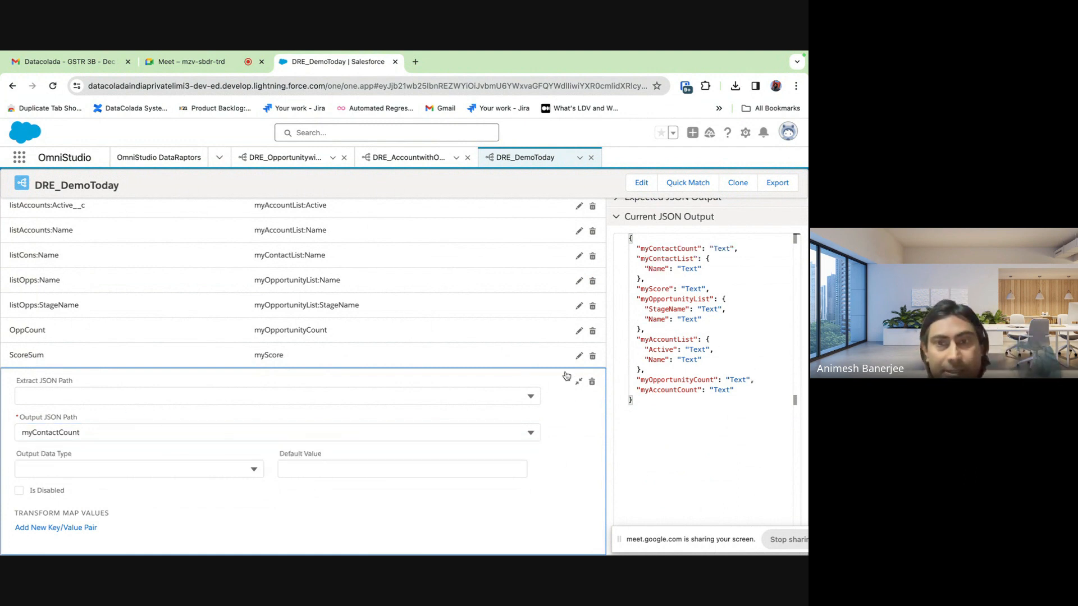
click(579, 383)
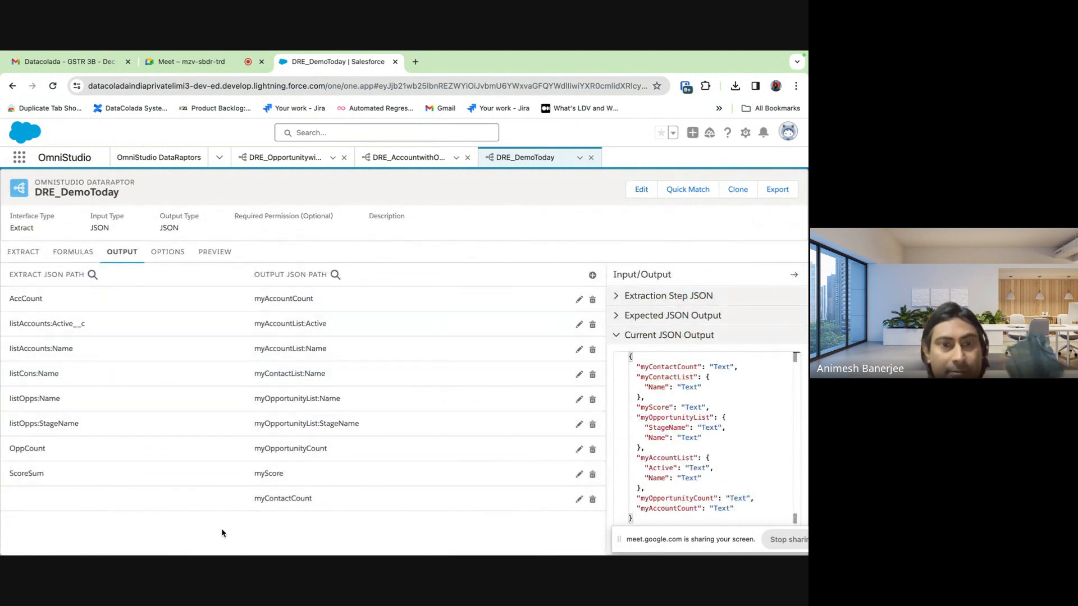
Add a fifth formula to the DataRaptor and fill it with a copy of the LISTSIZE(listOpps) formula
click(73, 252)
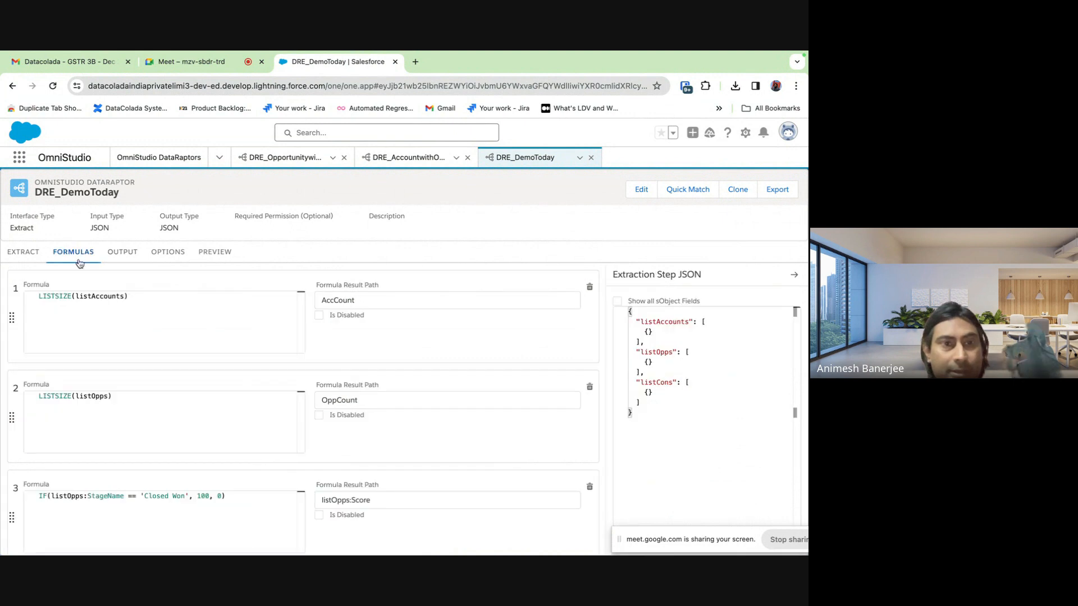
scroll(513, 462, down, 5)
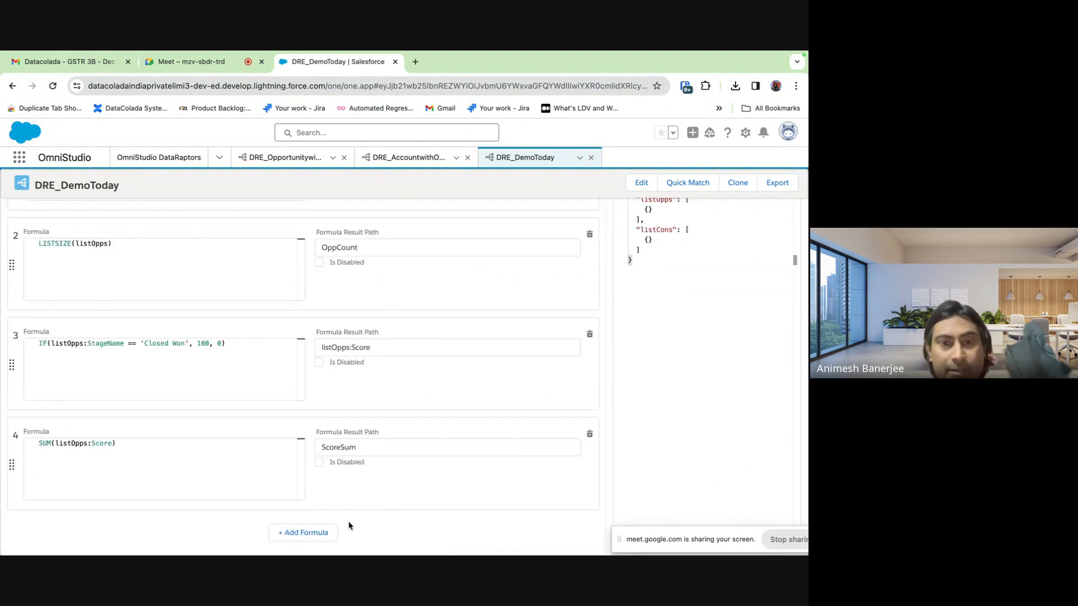
click(310, 536)
click(125, 545)
text(lis)
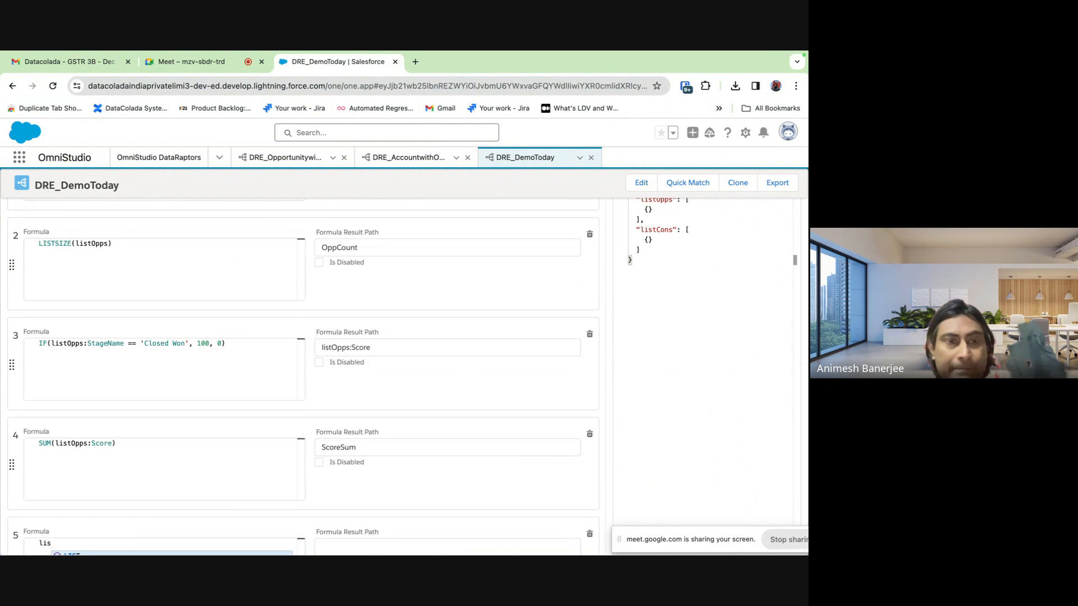
drag(116, 244, 39, 243)
key(ctrl+c)
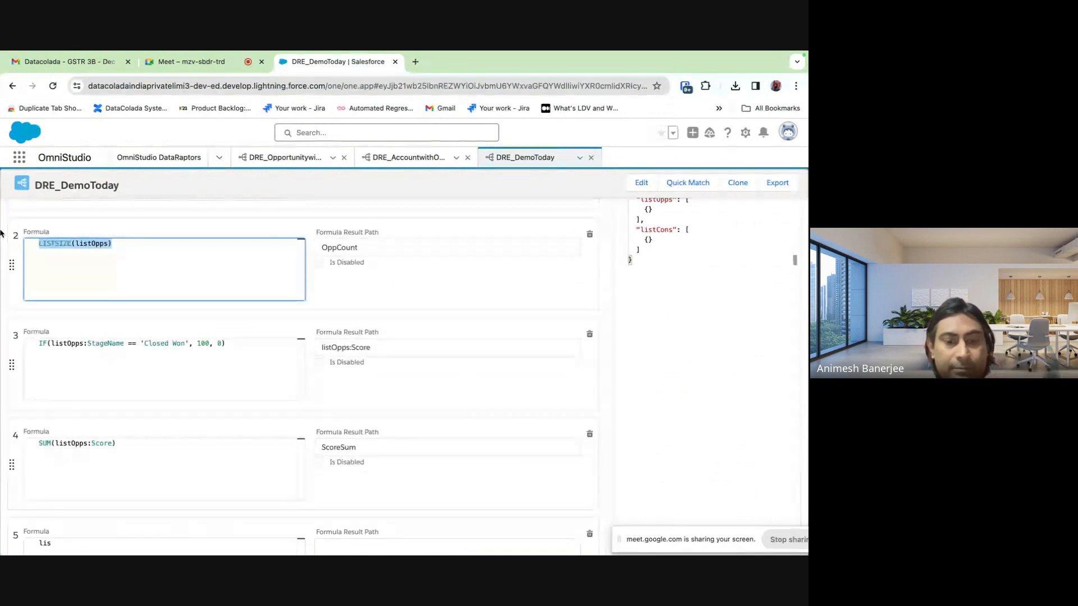
scroll(136, 326, down, 1)
scroll(137, 326, down, 3)
drag(57, 444, 0, 445)
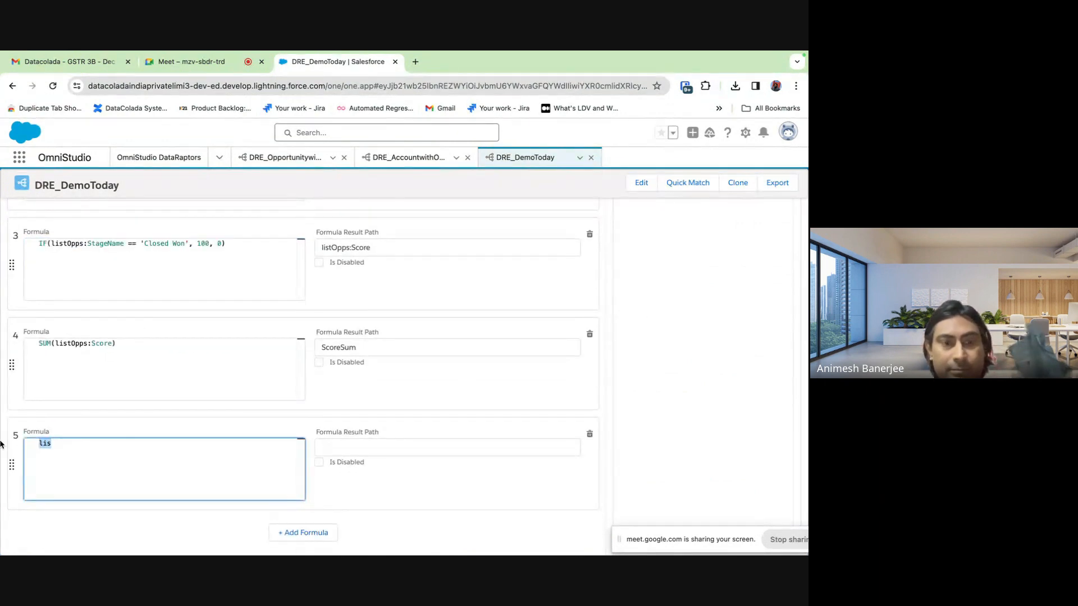
key(ctrl+v)
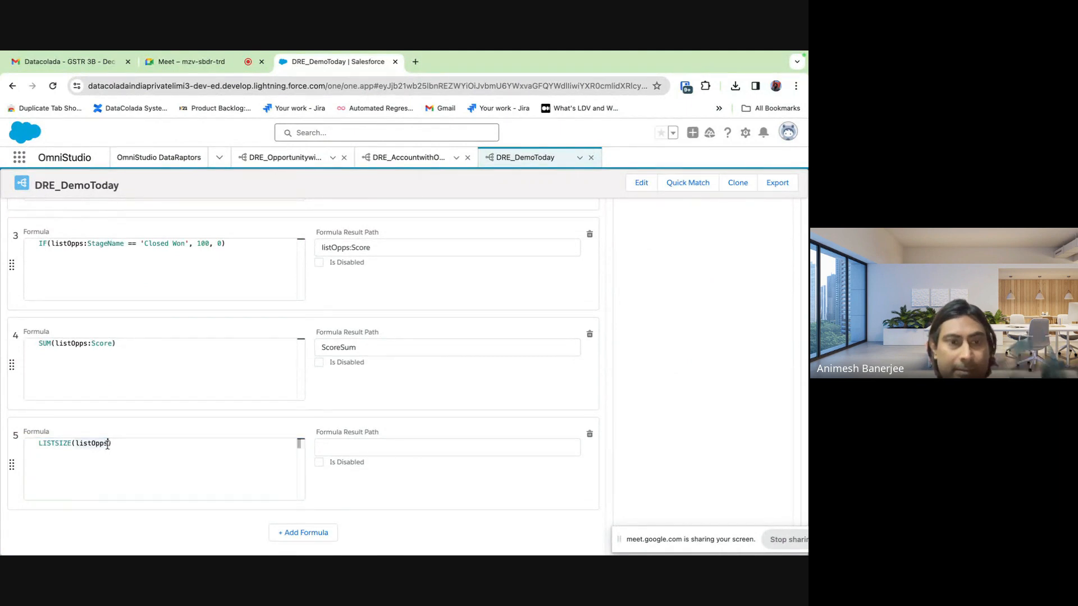
Change the argument of the fifth formula so that it reads LISTSIZE(listCons)
key(BackSpace)
key(BackSpace)
key(BackSpace)
key(BackSpace)
text(Opp)
key(BackSpace)
key(BackSpace)
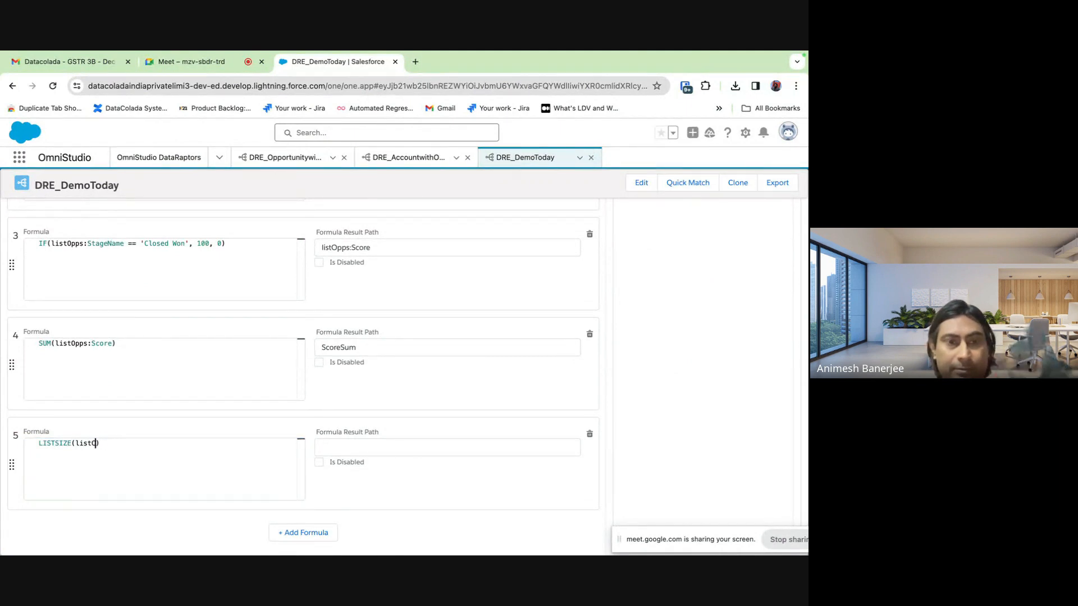
text(ns)
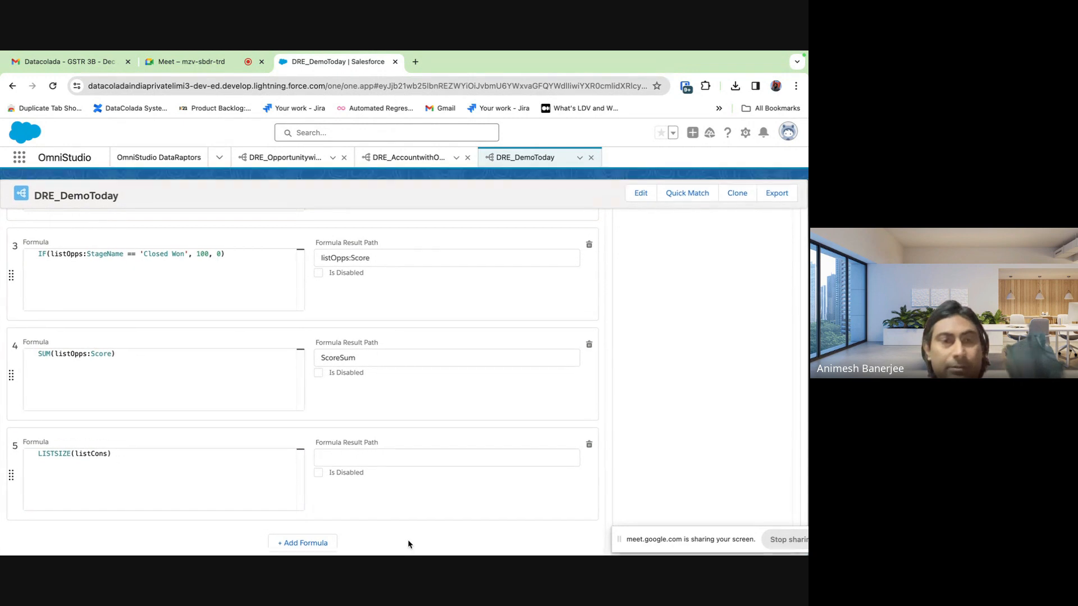
scroll(295, 225, up, 5)
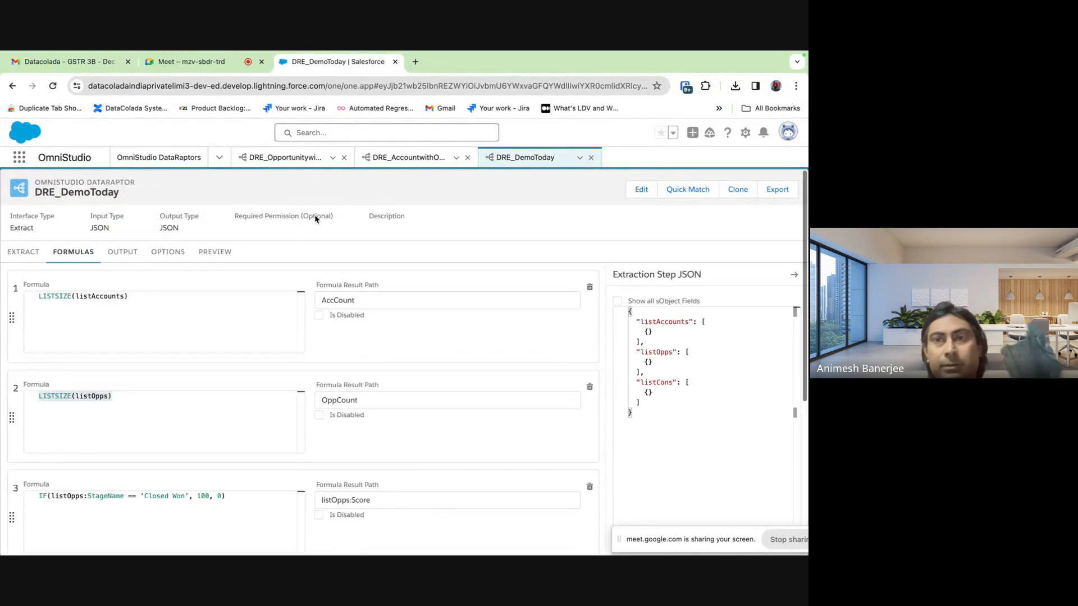
click(699, 188)
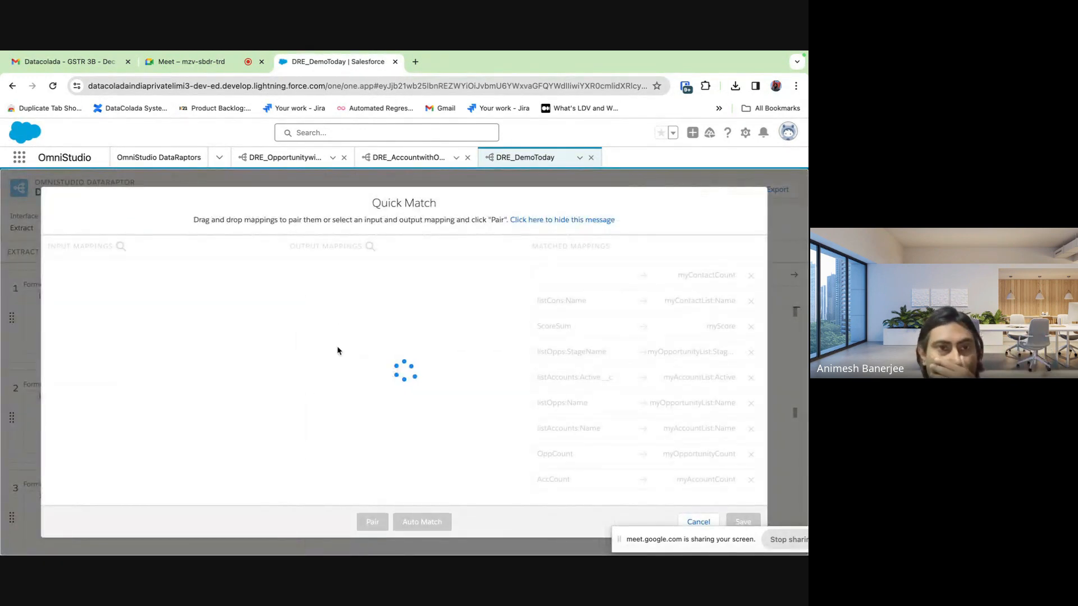
scroll(166, 385, down, 10)
scroll(167, 385, up, 10)
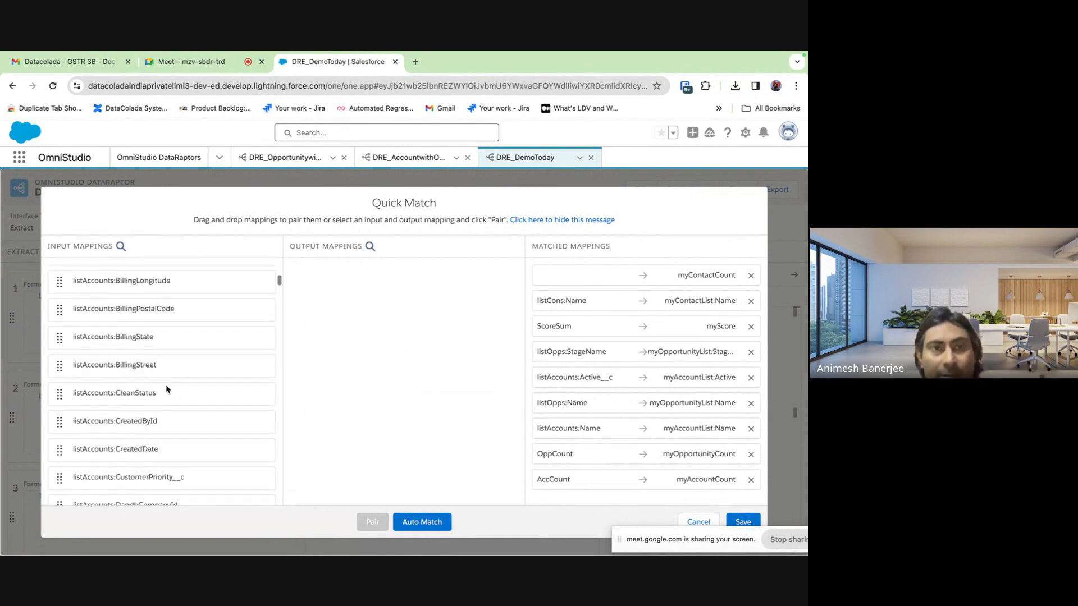
click(118, 245)
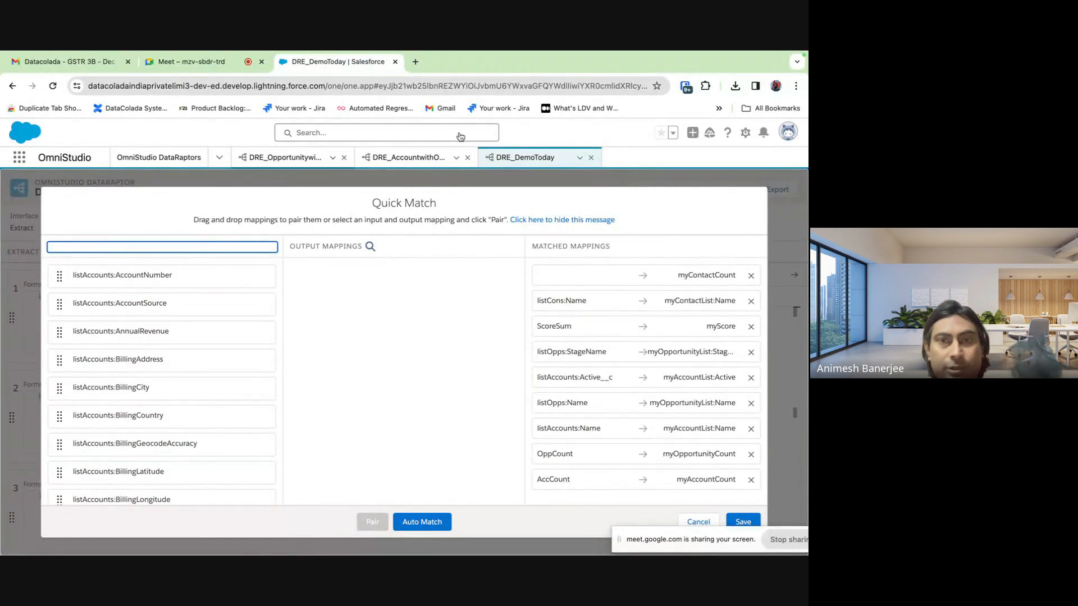
click(702, 521)
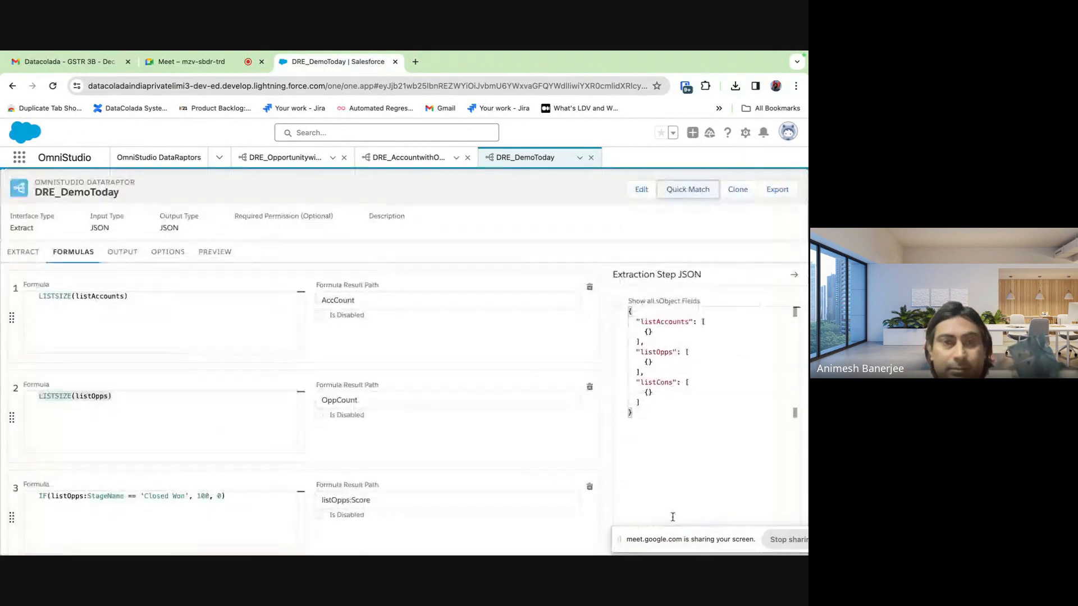
Set the formula result path of the LISTSIZE(listCons) formula to ConCount
scroll(263, 483, down, 2)
scroll(435, 408, down, 3)
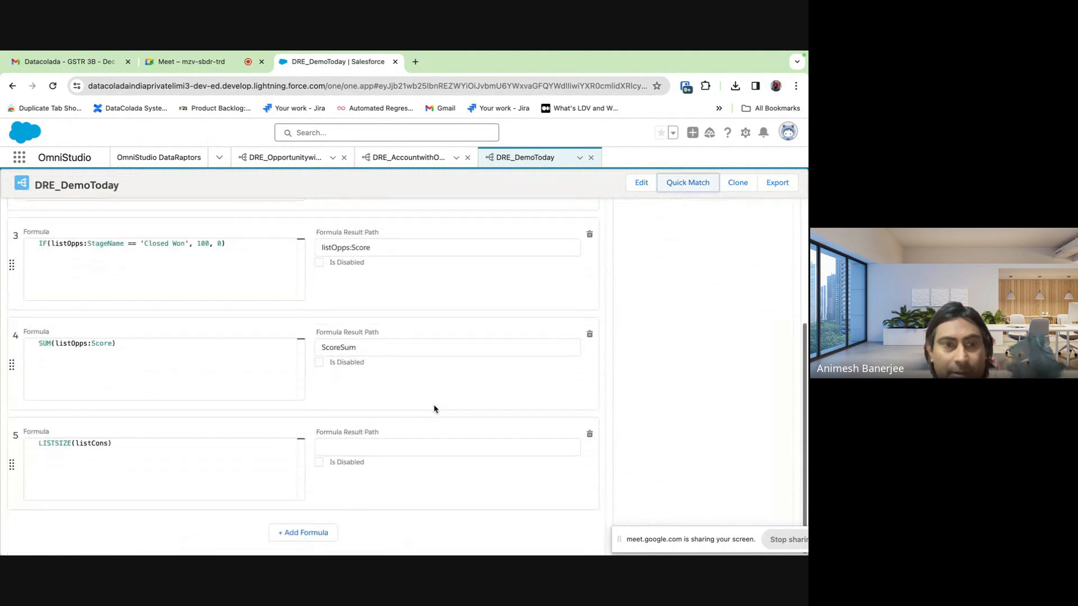
click(362, 447)
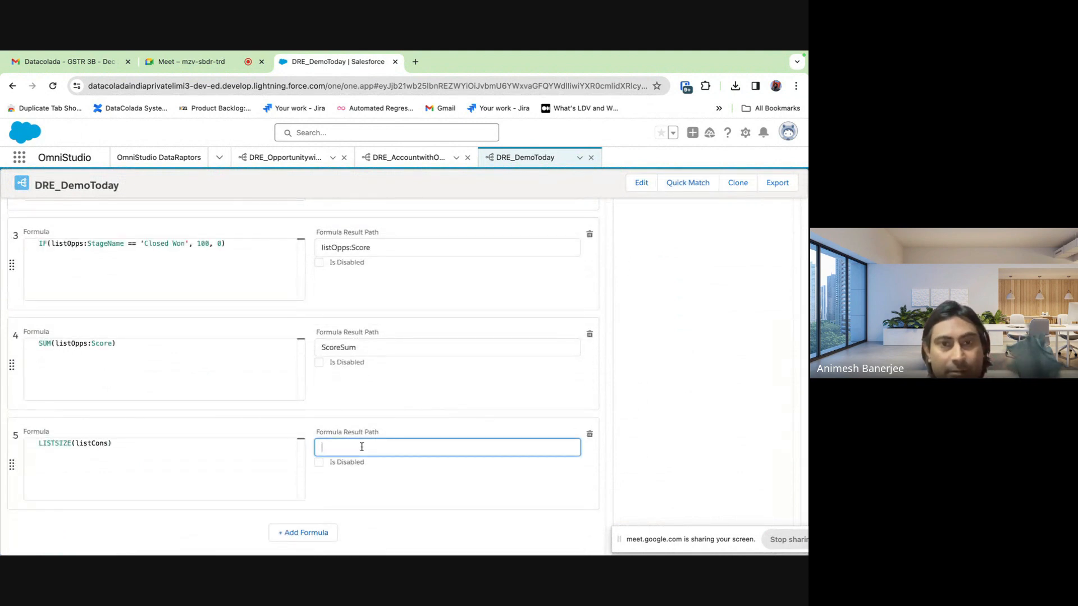
scroll(362, 447, up, 3)
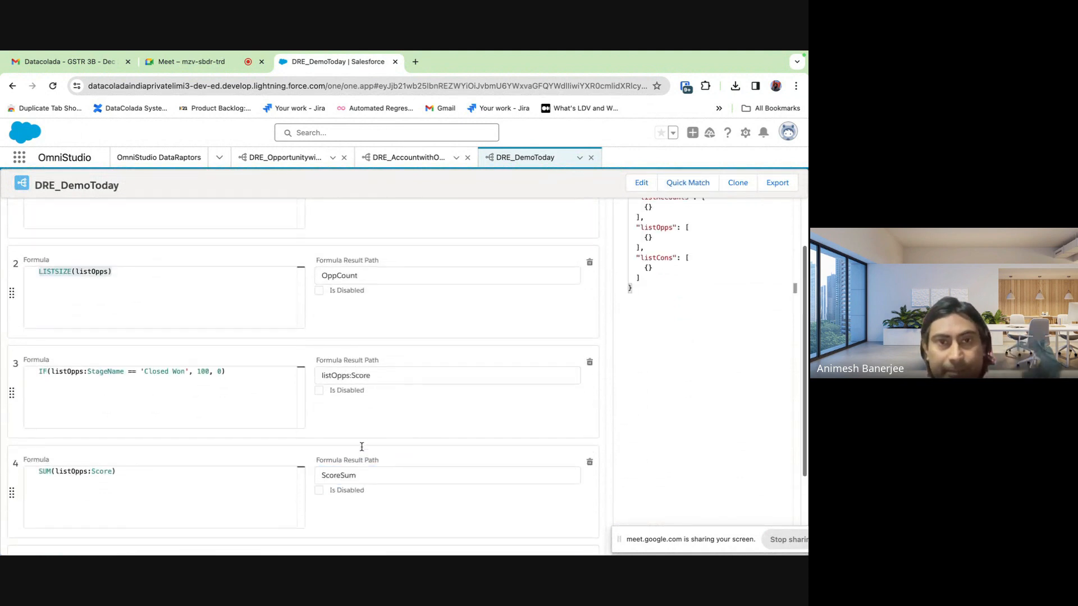
scroll(362, 447, down, 3)
text(ConCount)
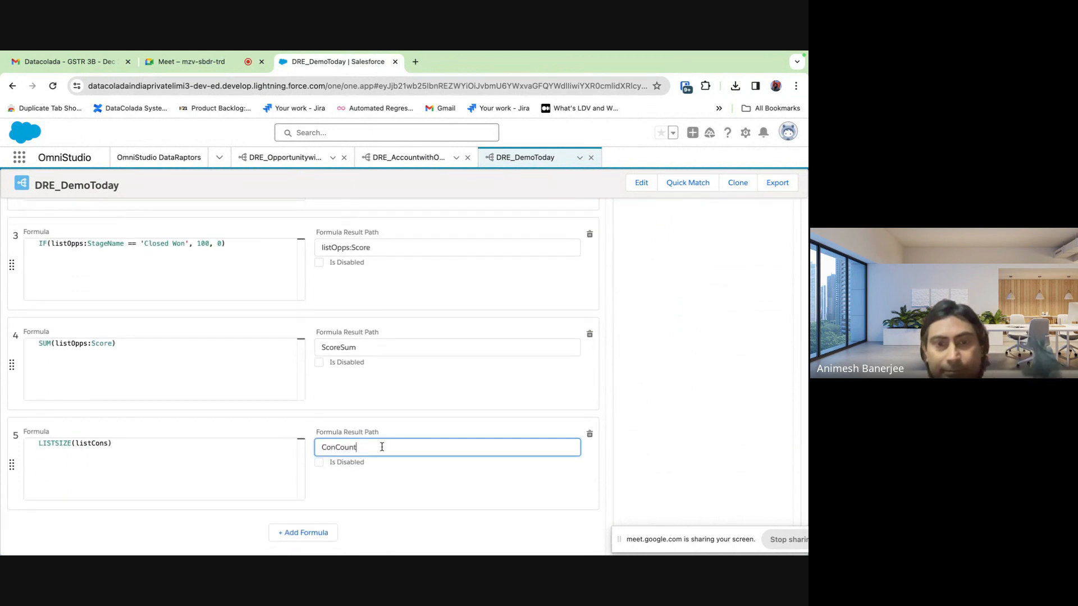
click(433, 490)
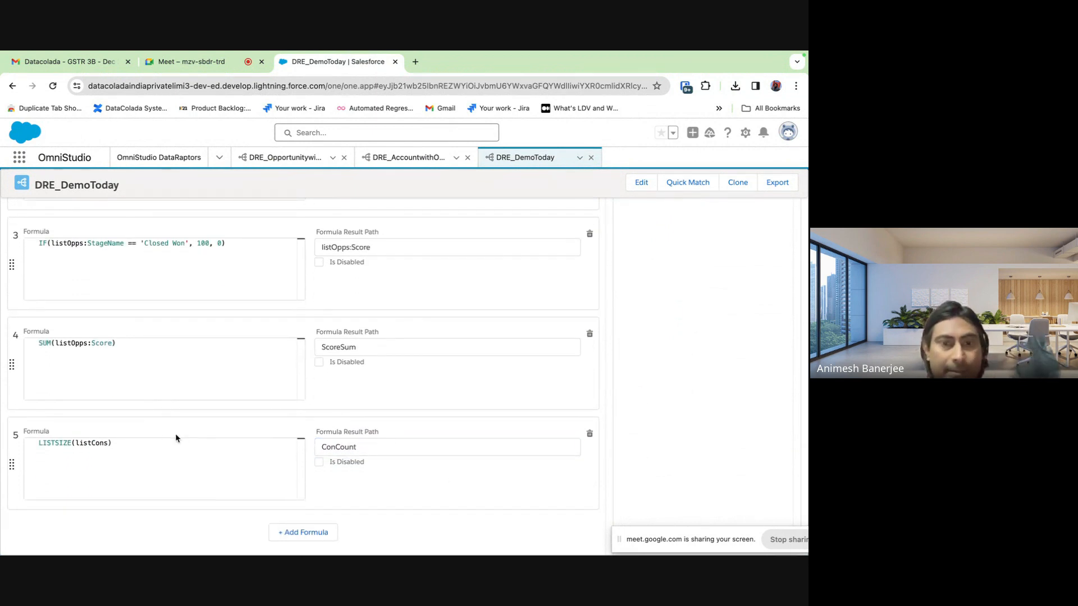
Filter the Quick Match input mappings by "con" and pair ConCount with the myContactCount output mapping
scroll(364, 494, up, 5)
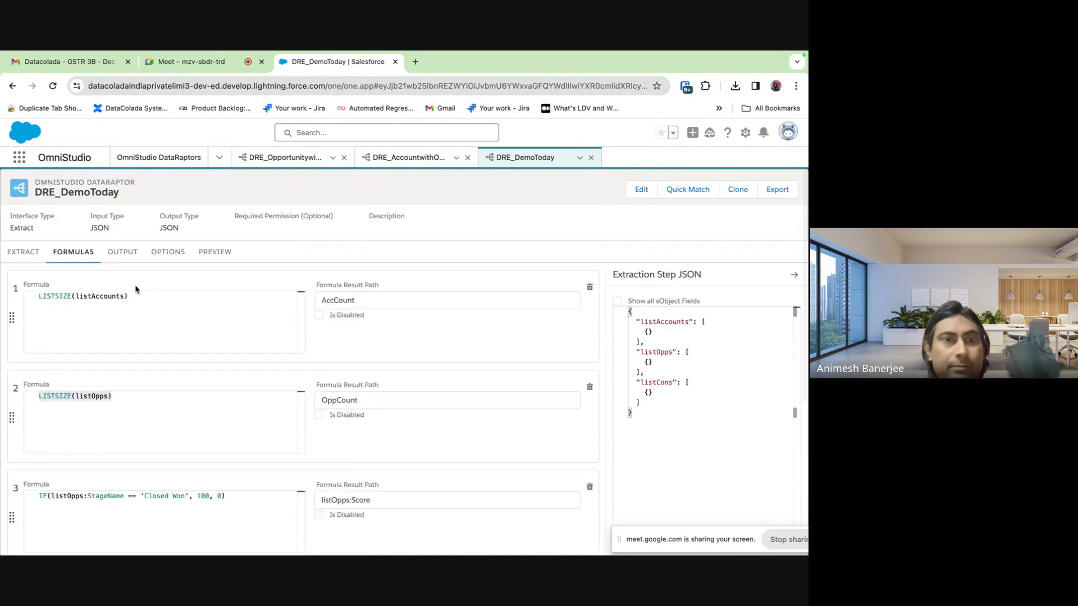
click(122, 251)
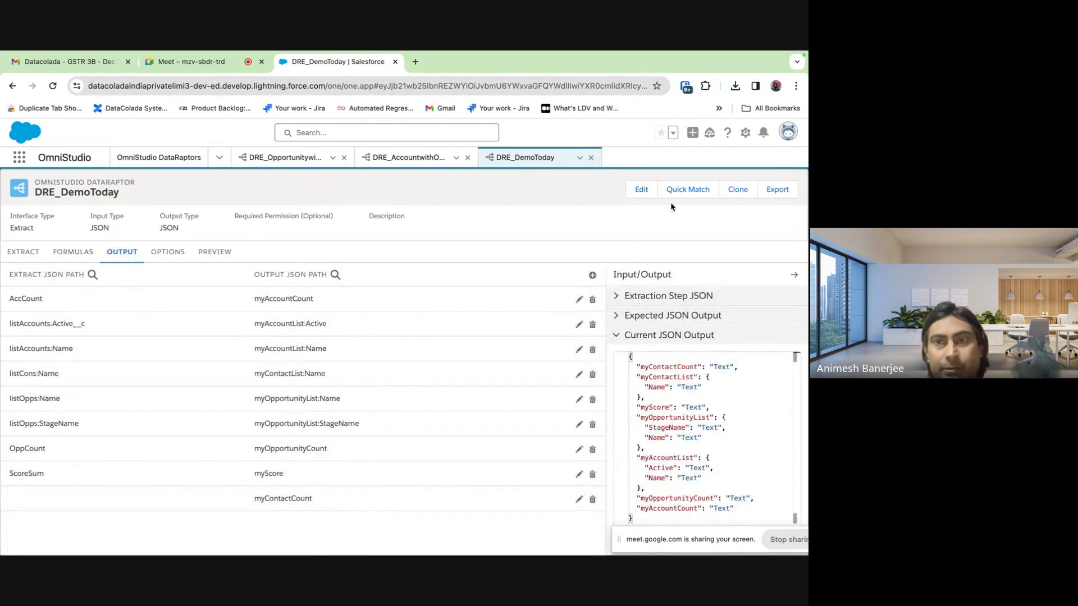
click(687, 190)
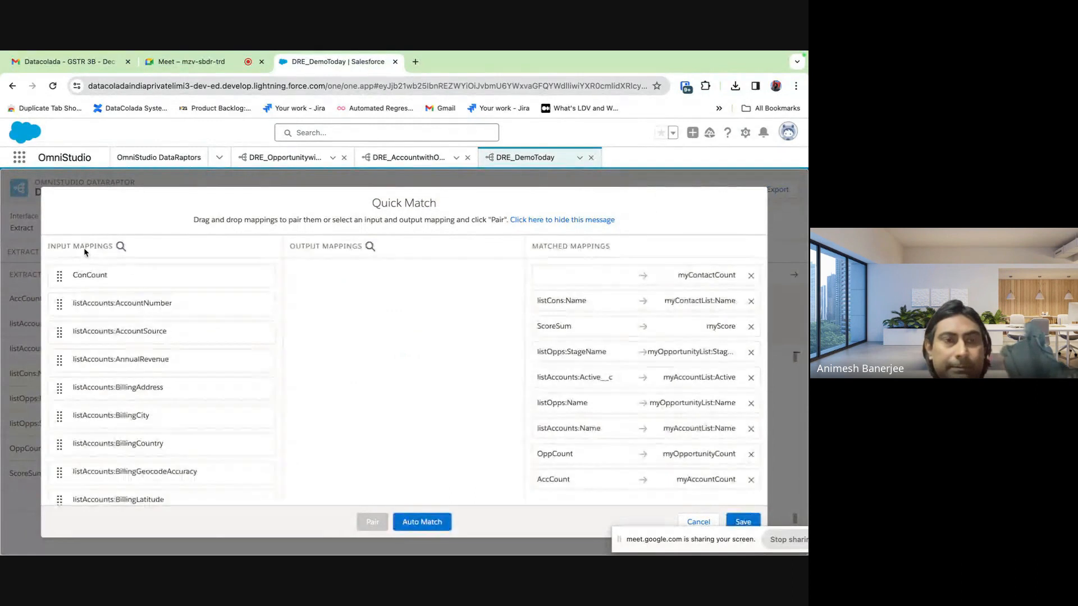
click(121, 246)
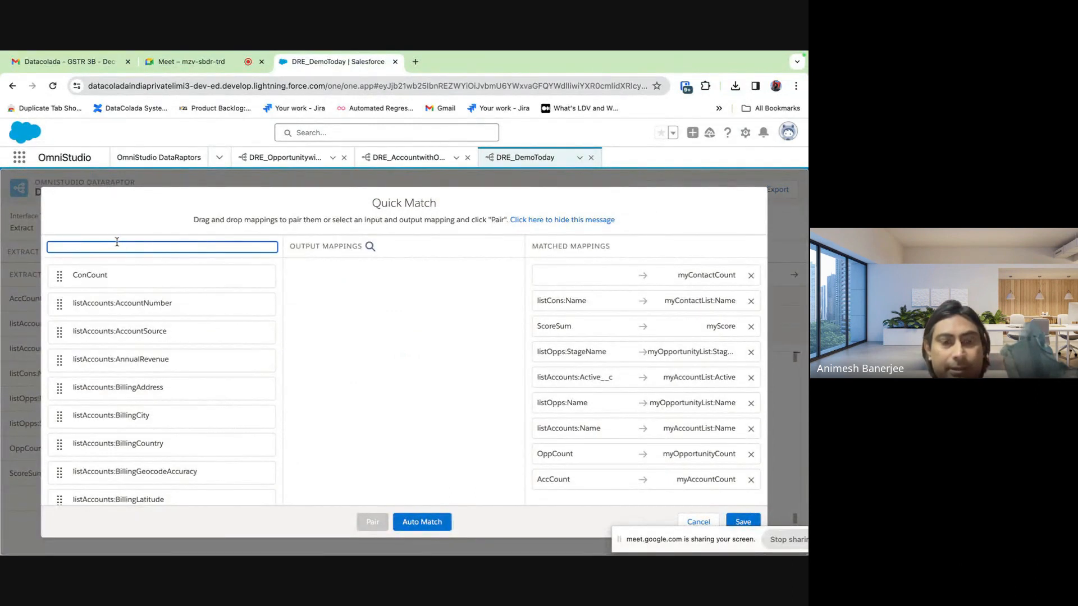
text(con)
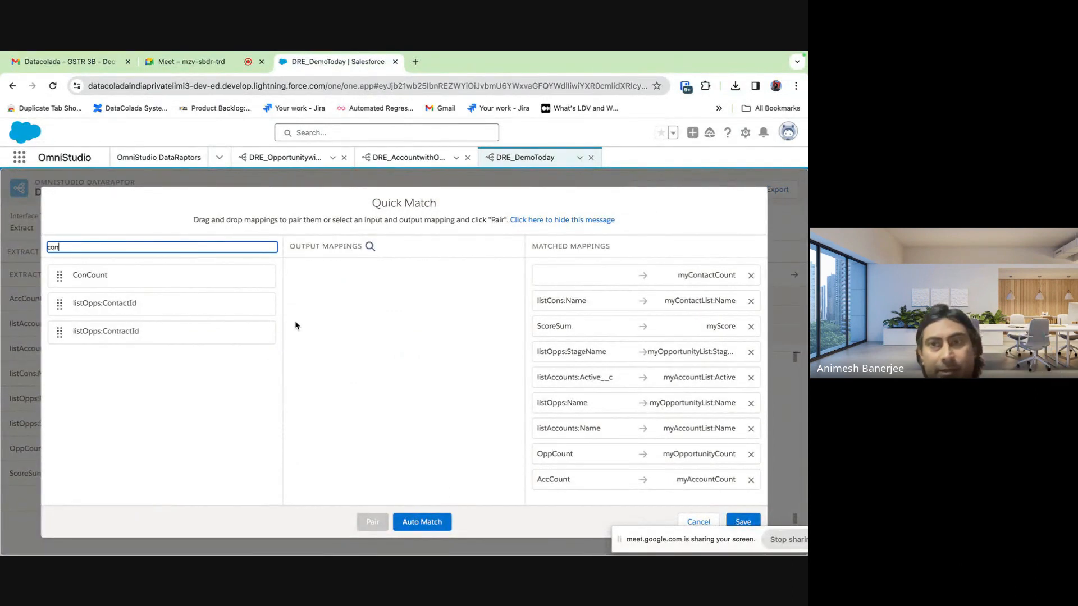
drag(118, 283, 670, 297)
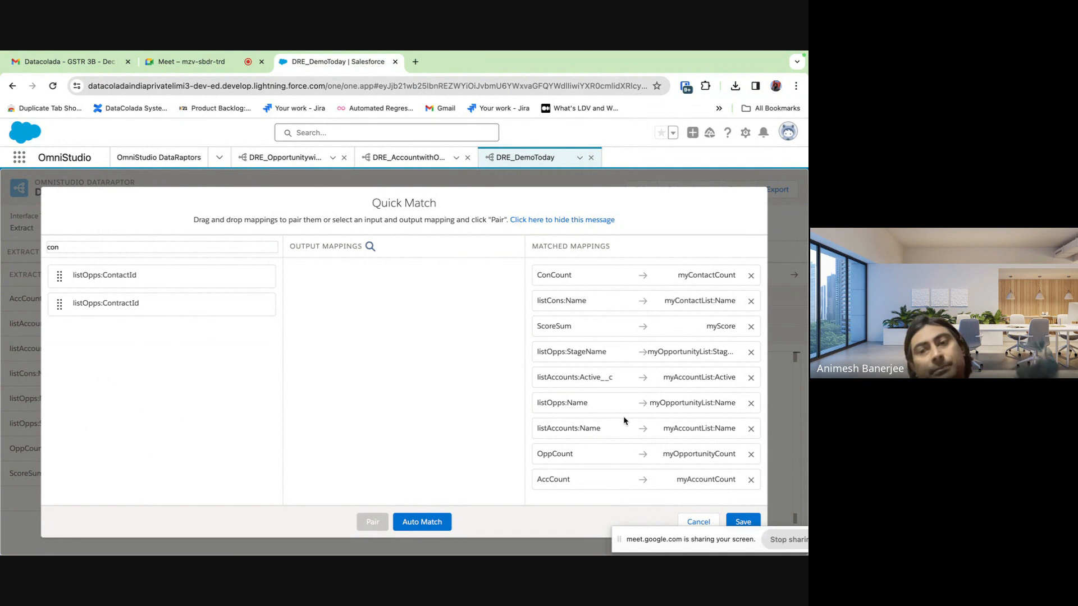
scroll(625, 421, down, 1)
scroll(625, 421, up, 1)
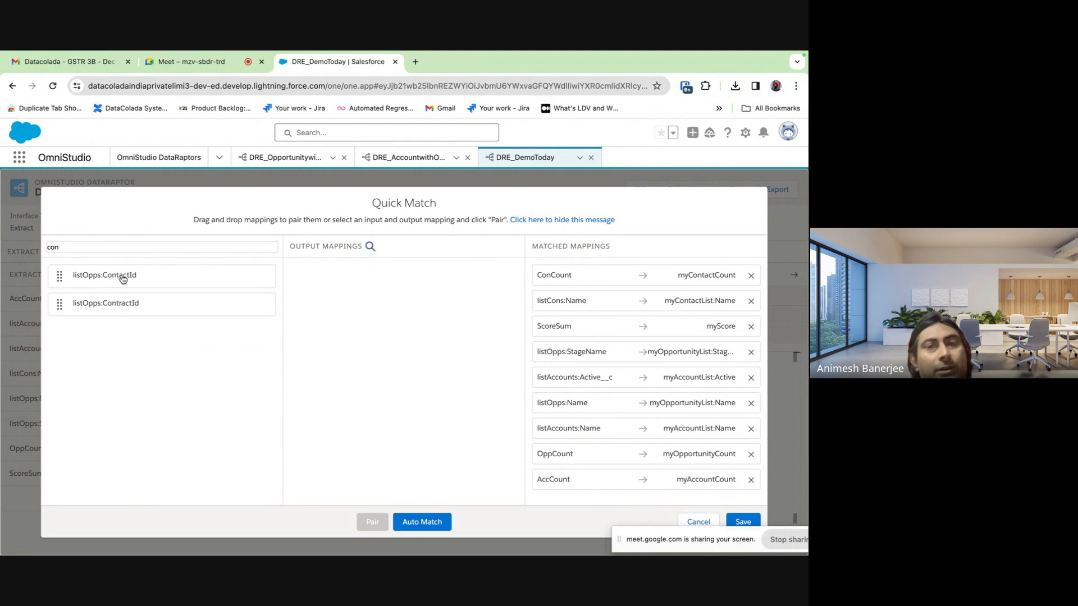
Review the complete, unfiltered list of remaining input mappings and save the Quick Match pairings
double_click(70, 247)
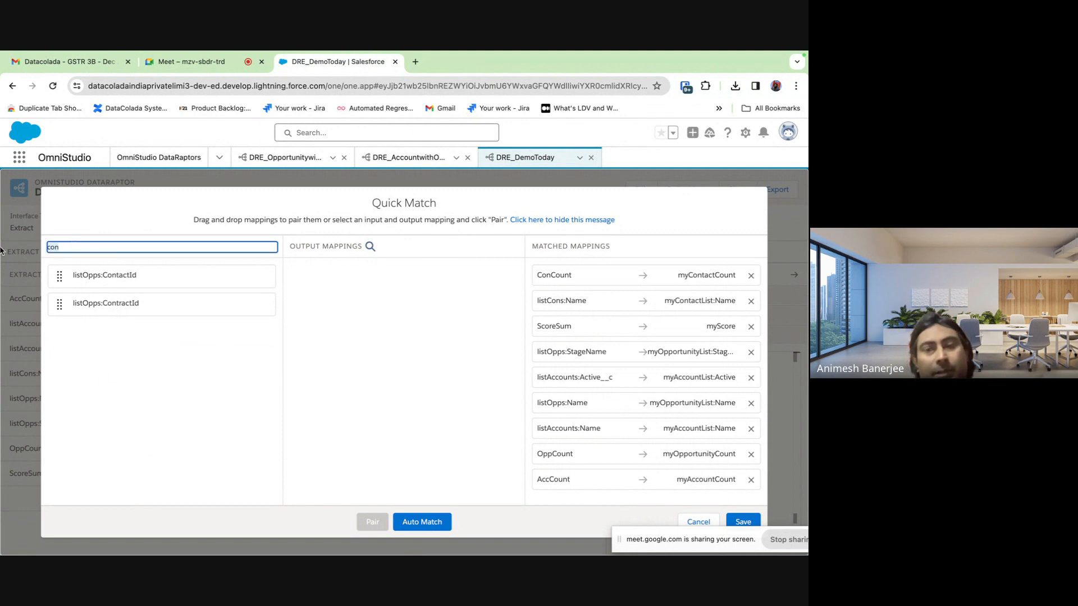
key(BackSpace)
scroll(104, 358, down, 20)
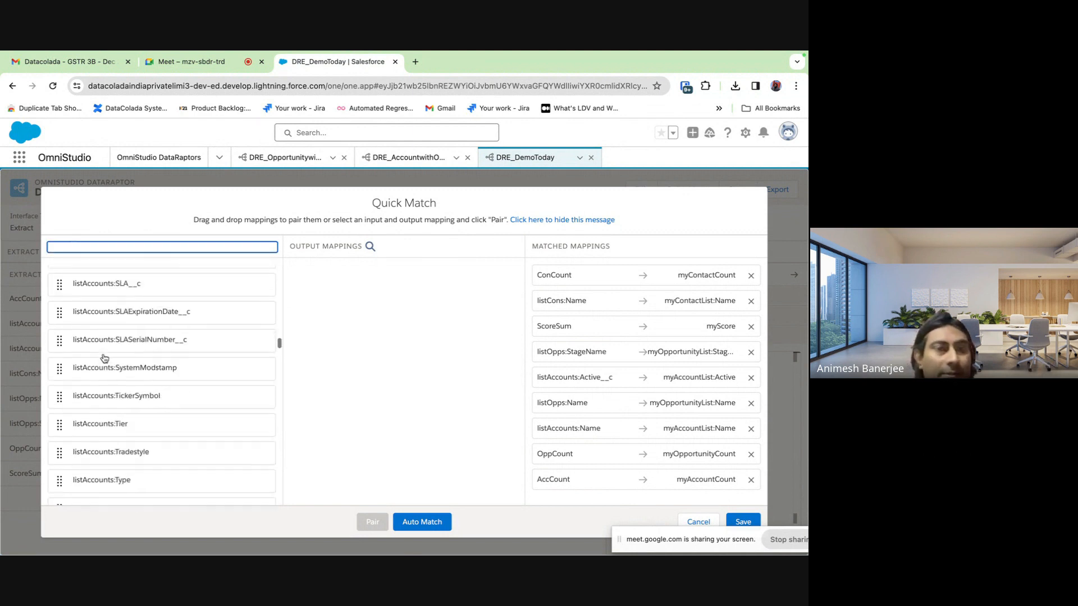
scroll(105, 358, down, 10)
scroll(104, 358, up, 20)
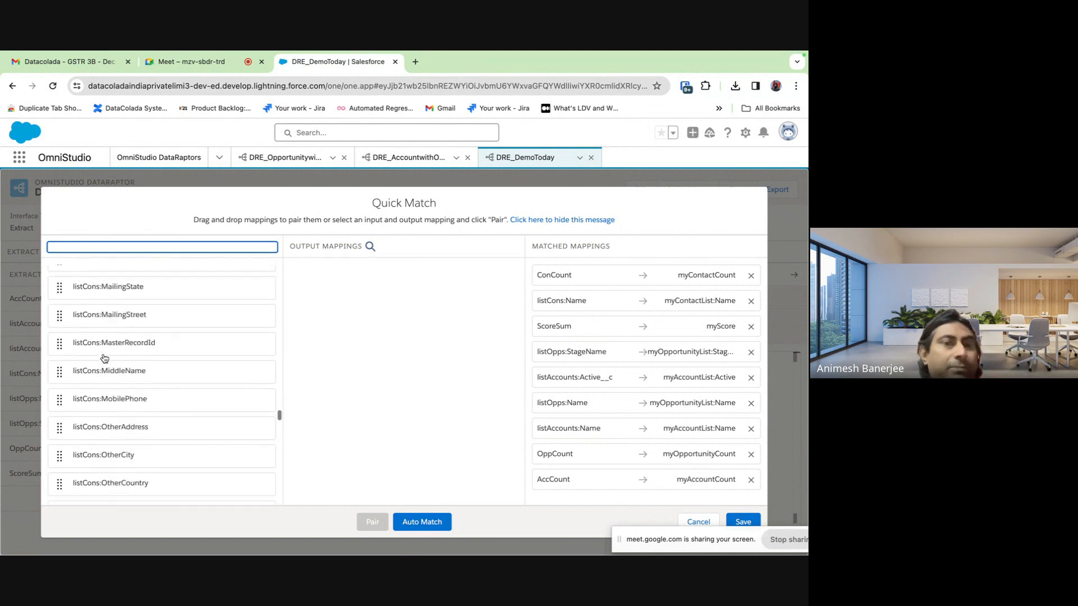
scroll(104, 358, up, 10)
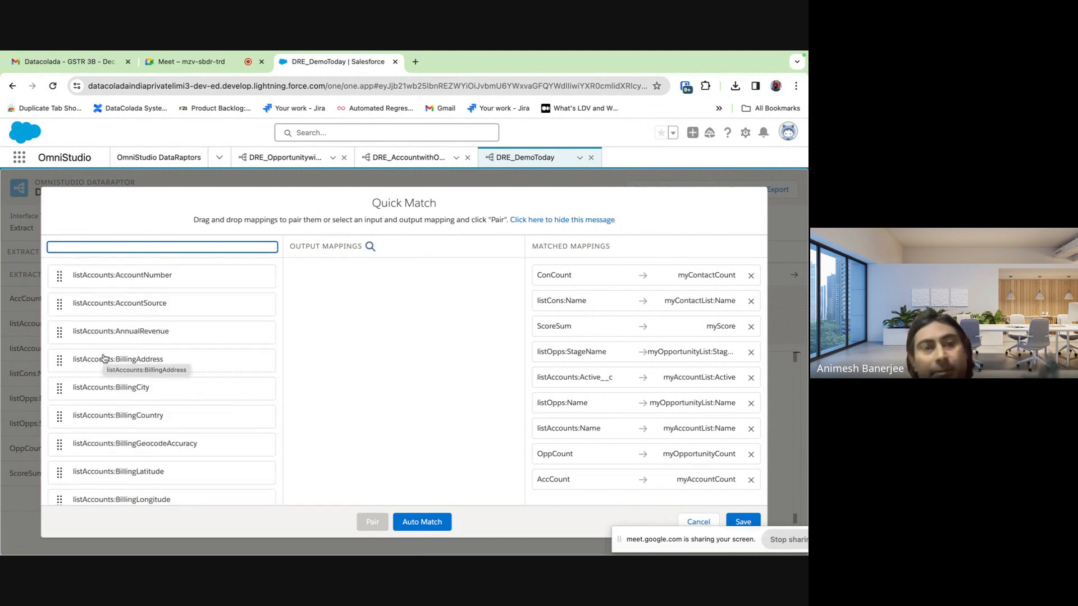
scroll(170, 368, down, 5)
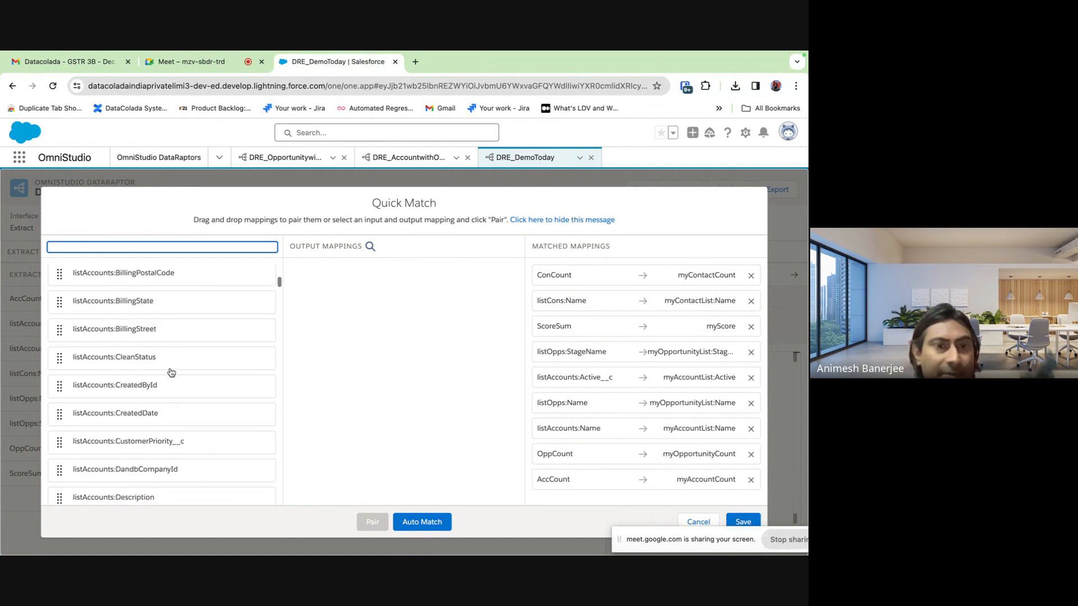
scroll(172, 373, down, 15)
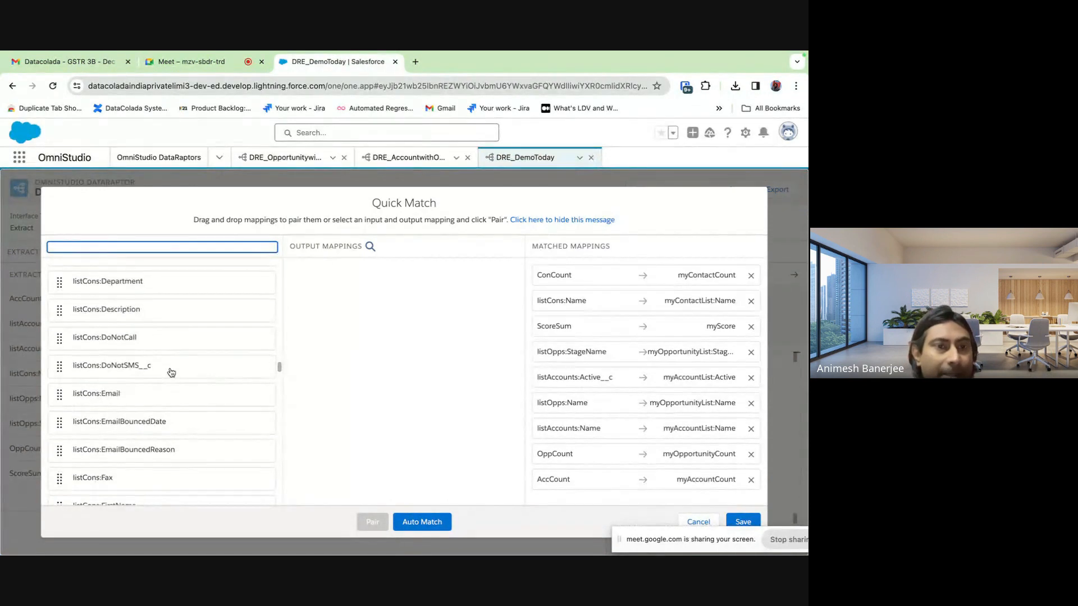
scroll(171, 373, down, 13)
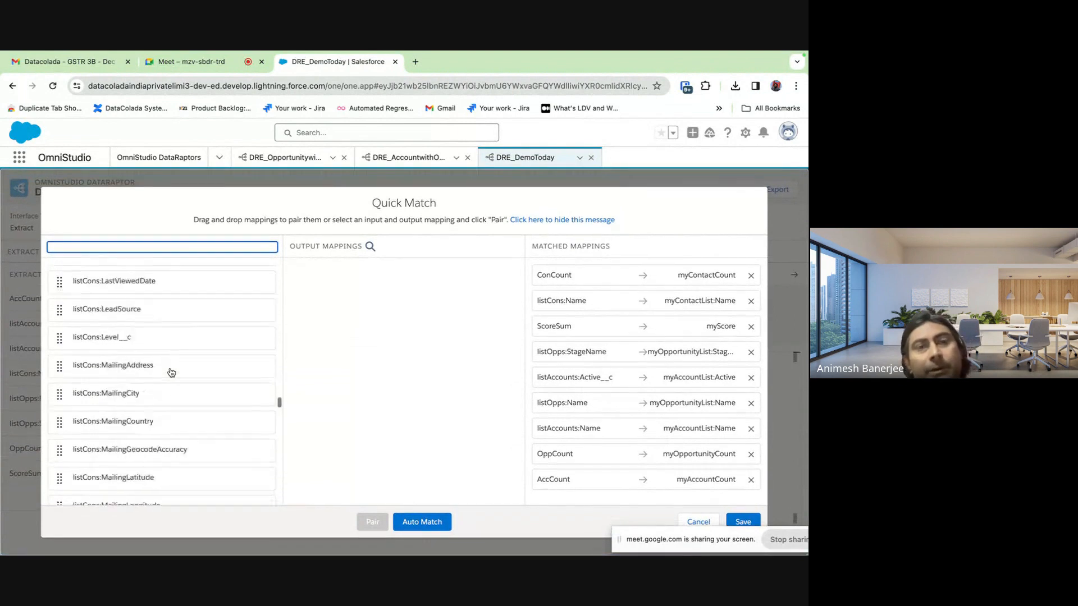
scroll(169, 373, up, 20)
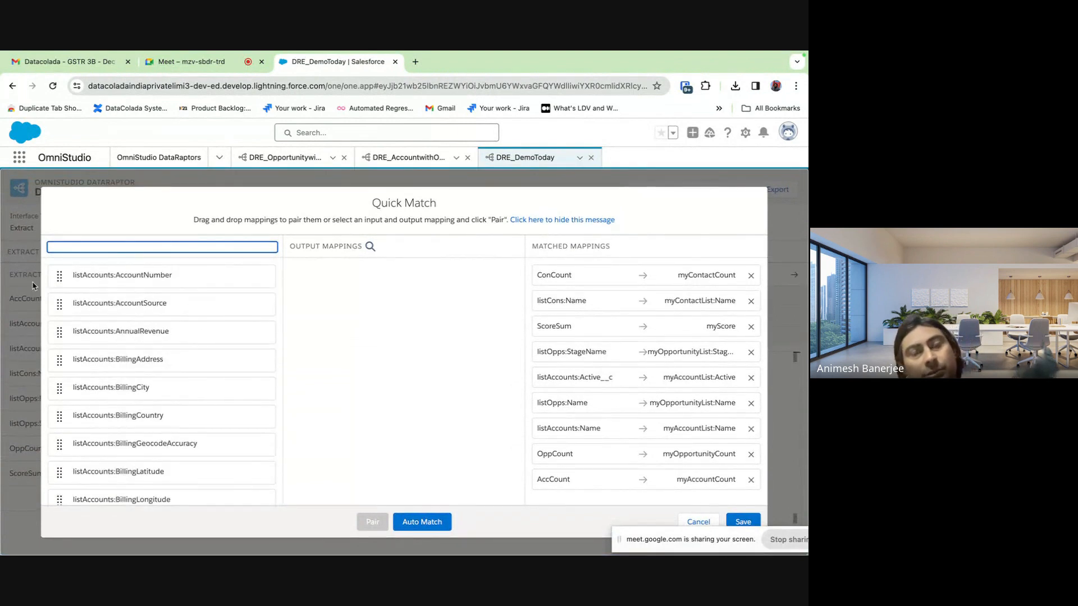
click(740, 521)
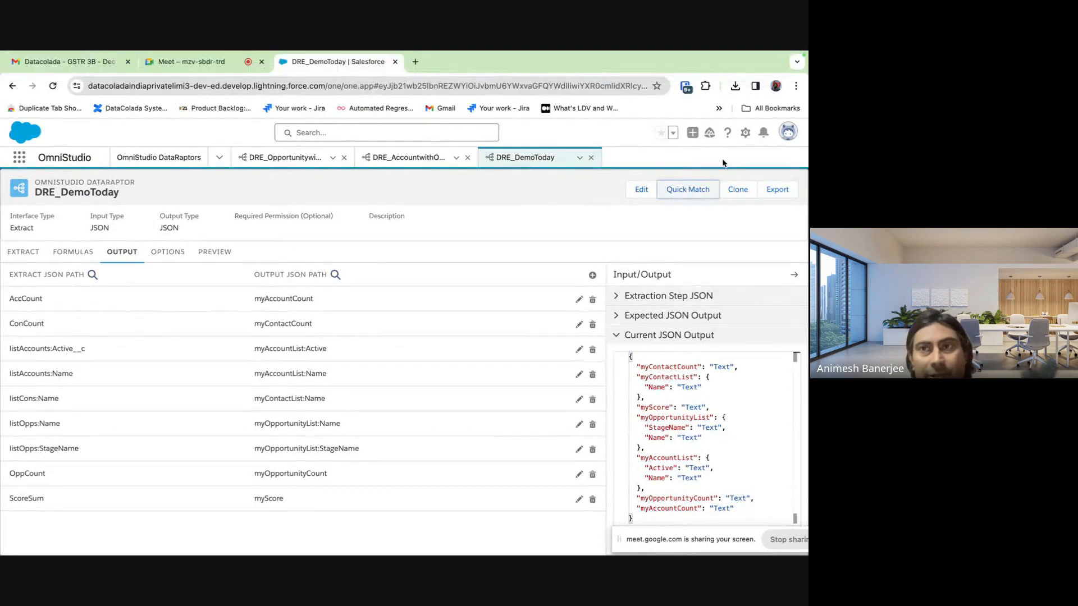
mouse_move(715, 57)
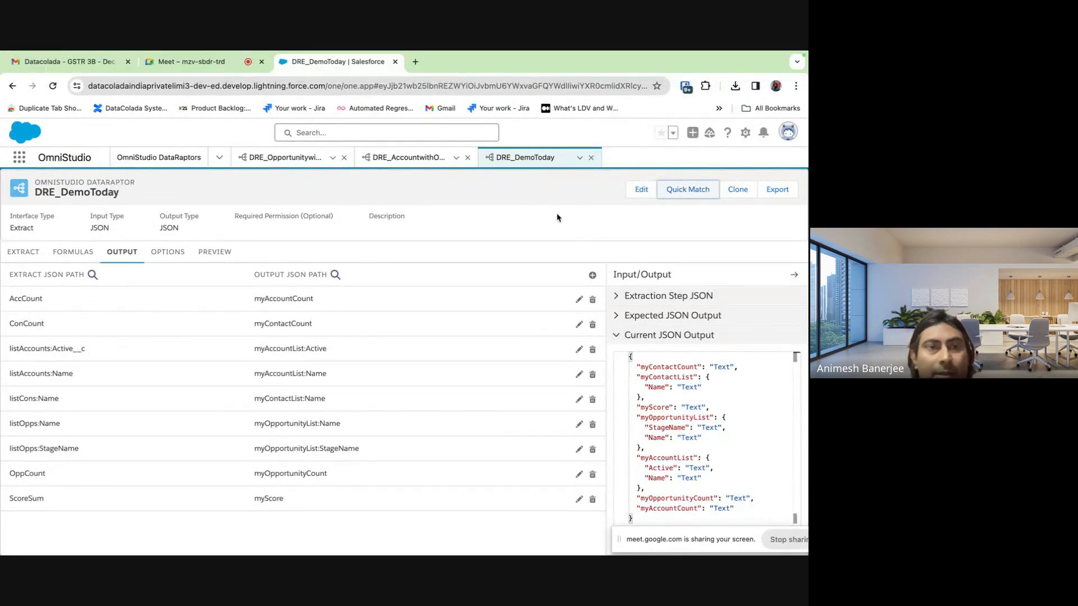
Review the extract steps of DRE_DemoToday and the available Salesforce Platform Cache types without selecting one
click(20, 253)
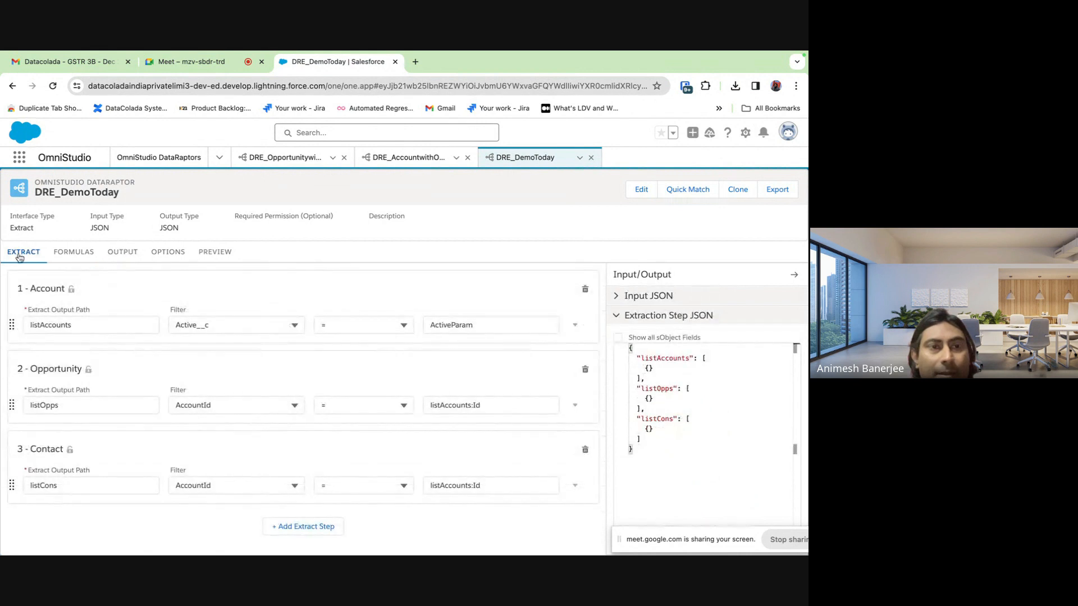
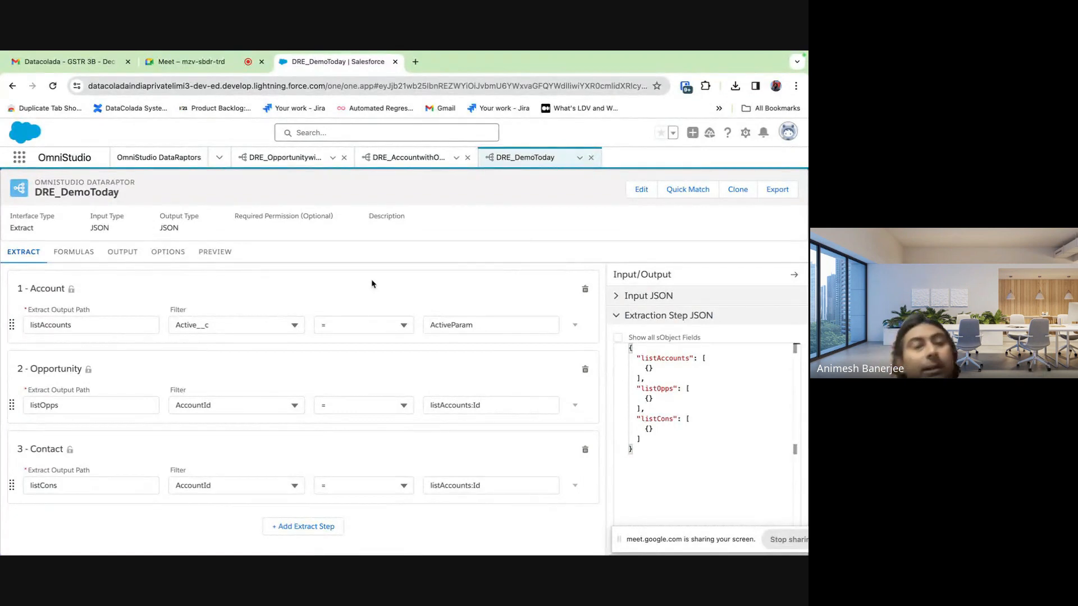
click(168, 252)
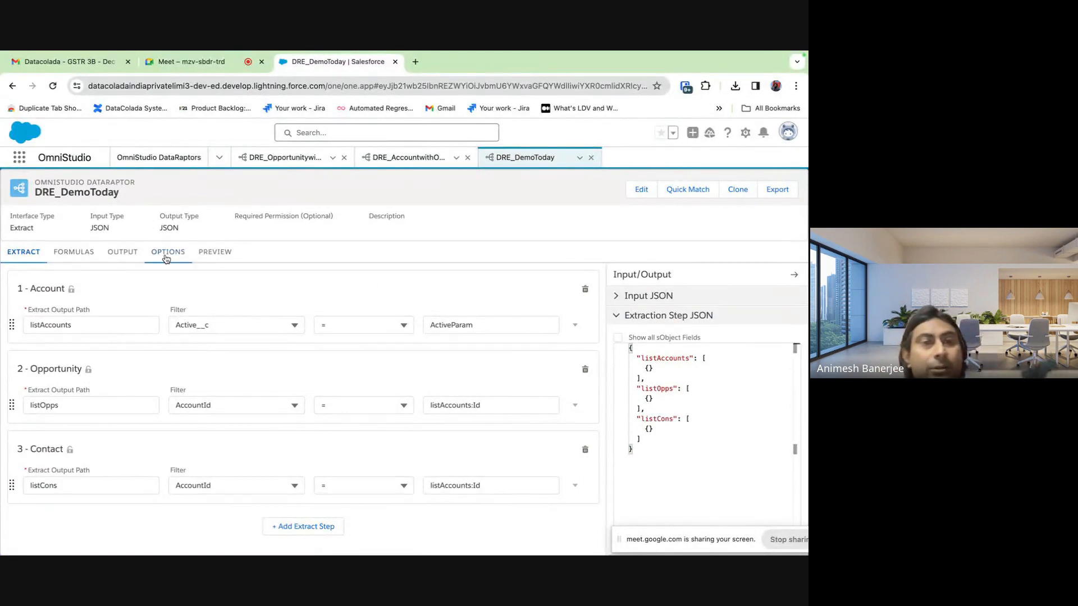
click(384, 290)
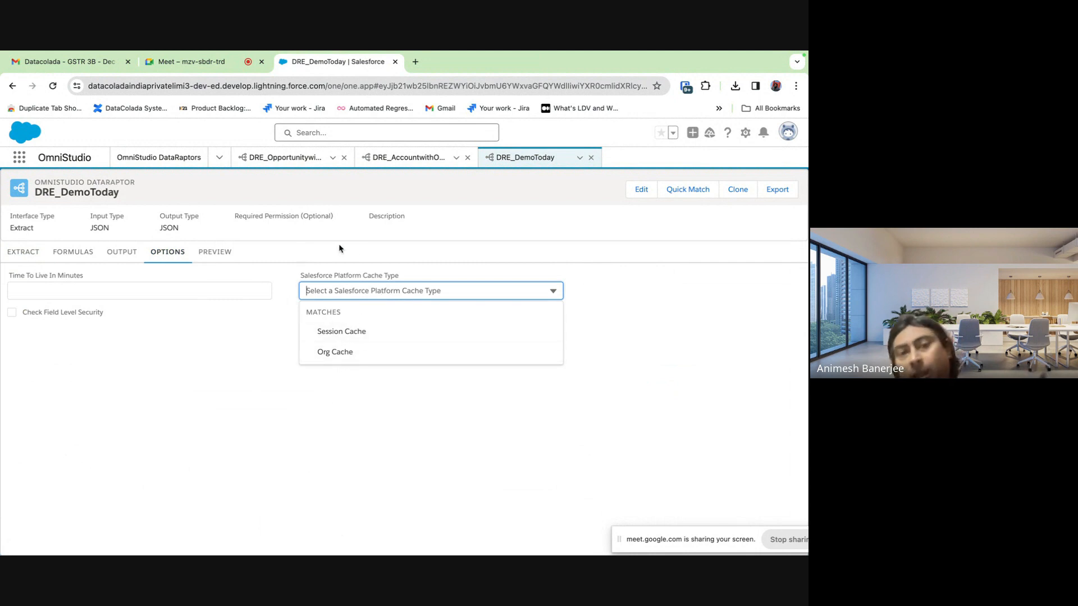
click(358, 248)
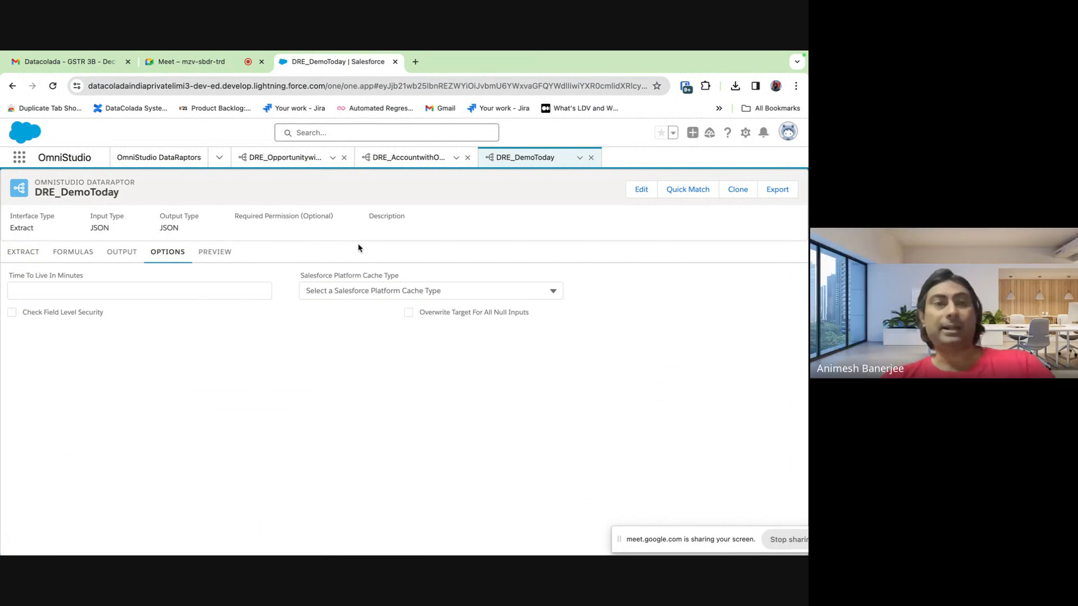
Check which interface types a new DataRaptor offers, cancel its creation and return to DRE_DemoToday
click(219, 157)
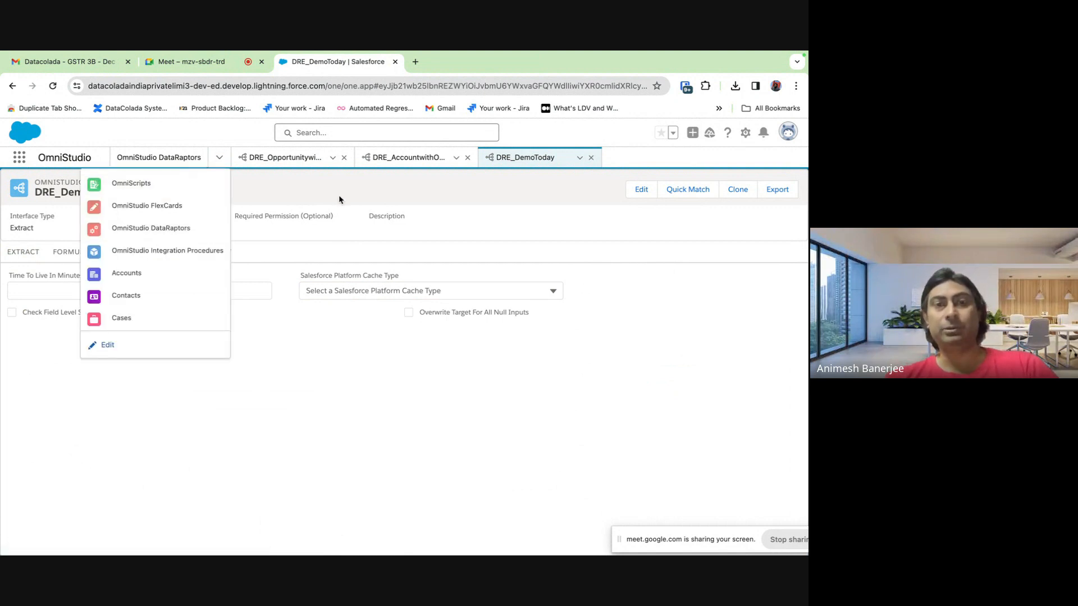
click(178, 131)
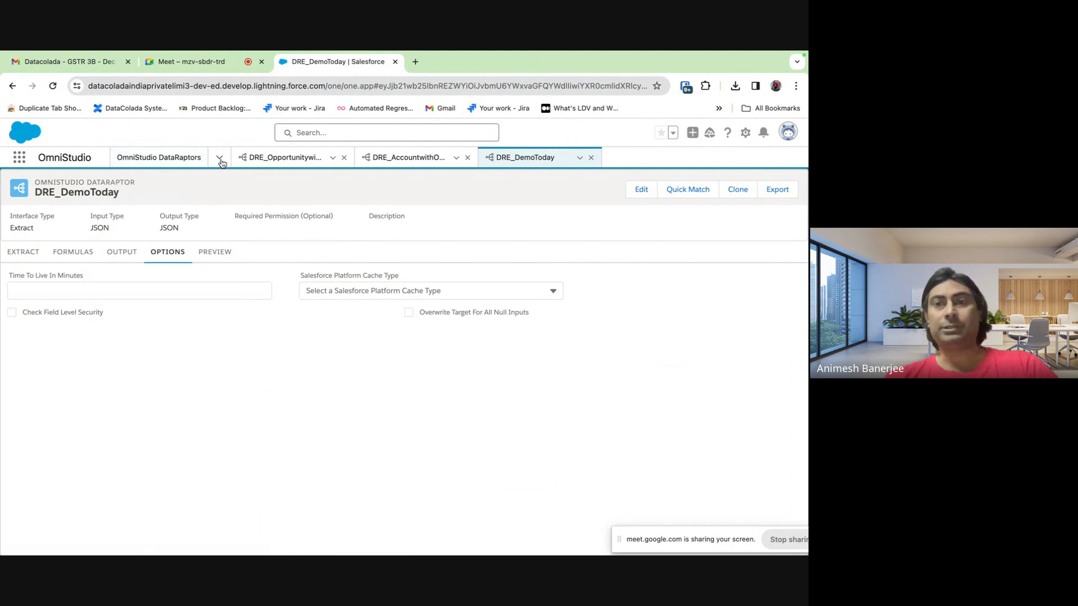
click(204, 158)
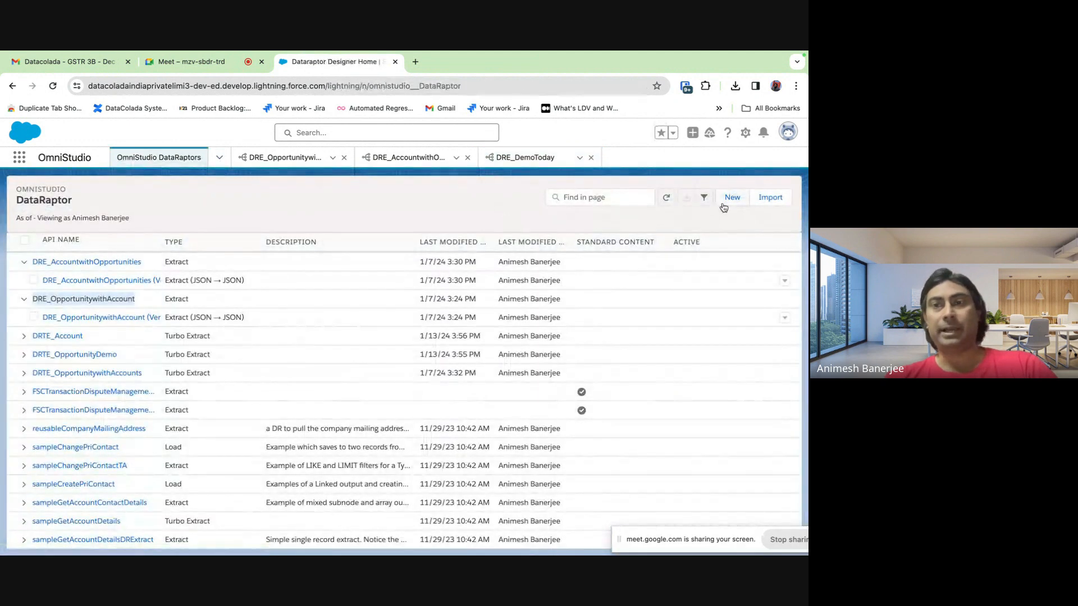
click(730, 207)
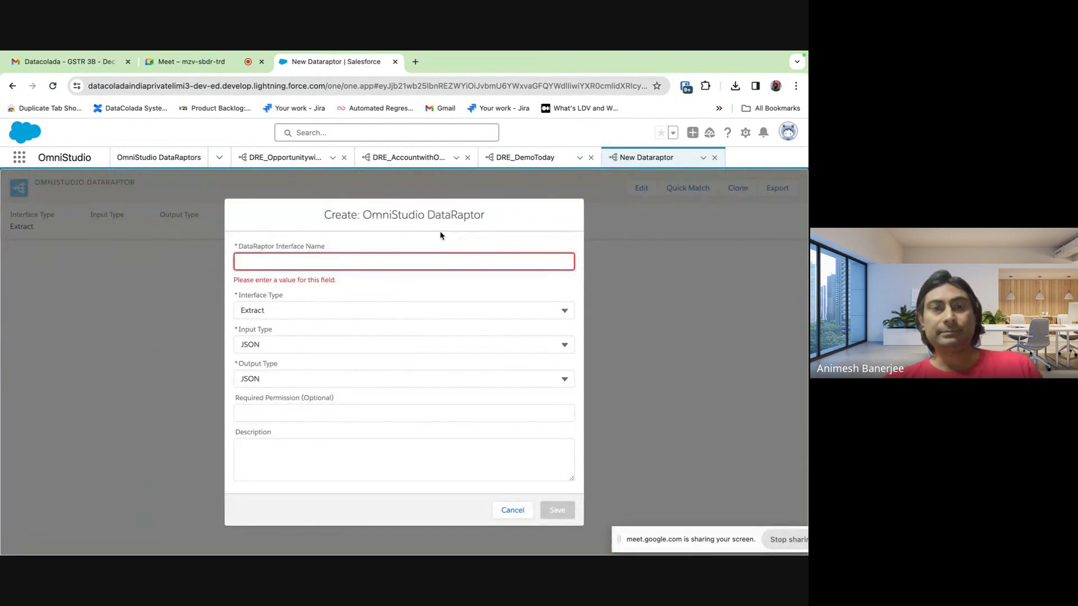
click(333, 314)
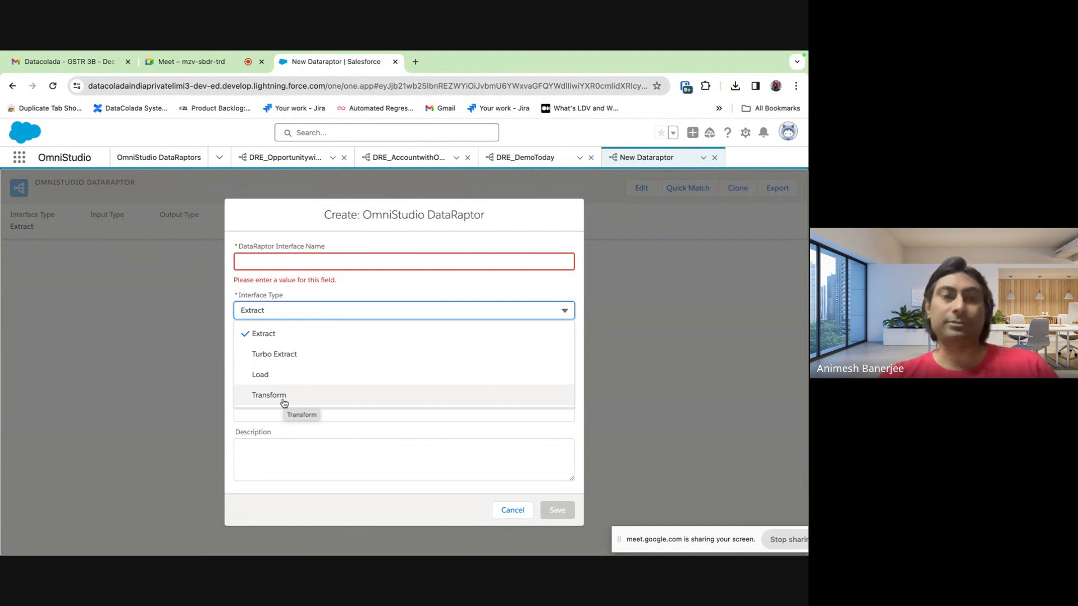
click(199, 354)
click(505, 515)
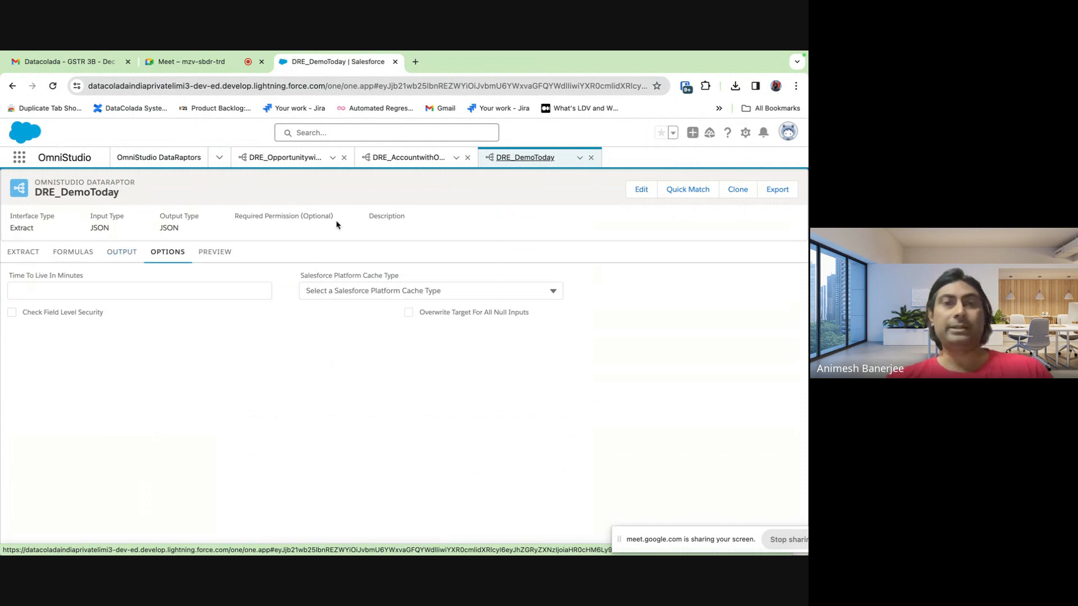
Compare the output mappings of DRE_AccountwithOpportunities and DRE_DemoToday, and inspect the transform map values of the listOpps:StageName mapping
click(413, 159)
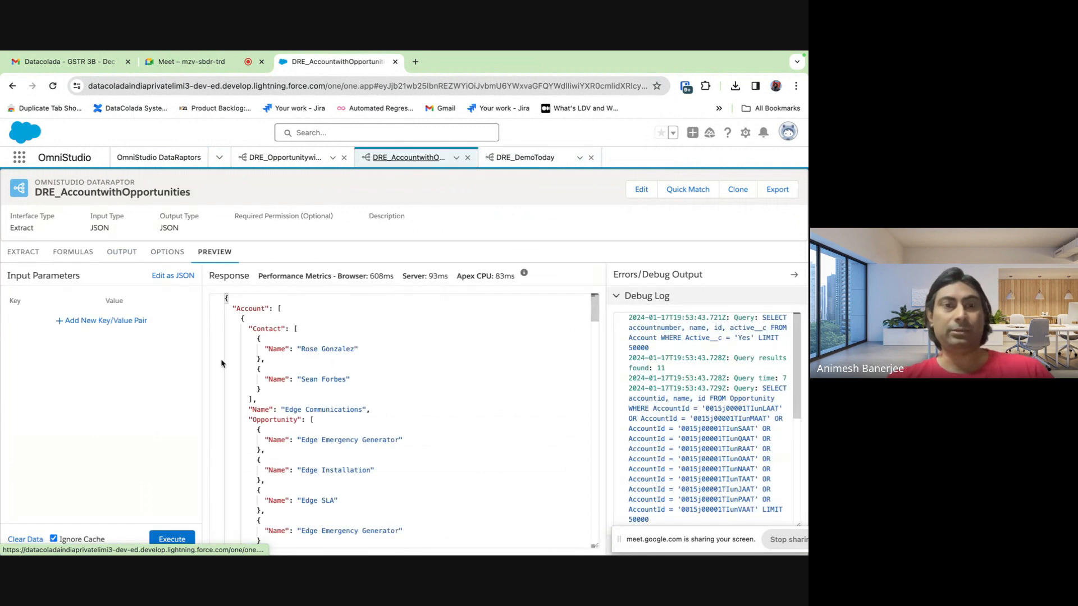
click(118, 261)
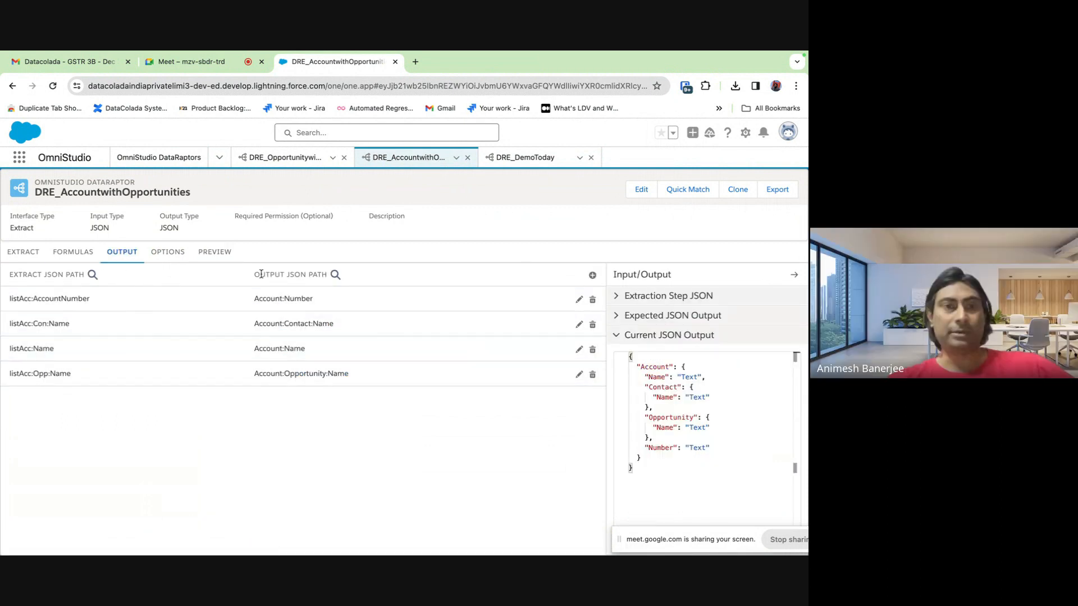
click(527, 157)
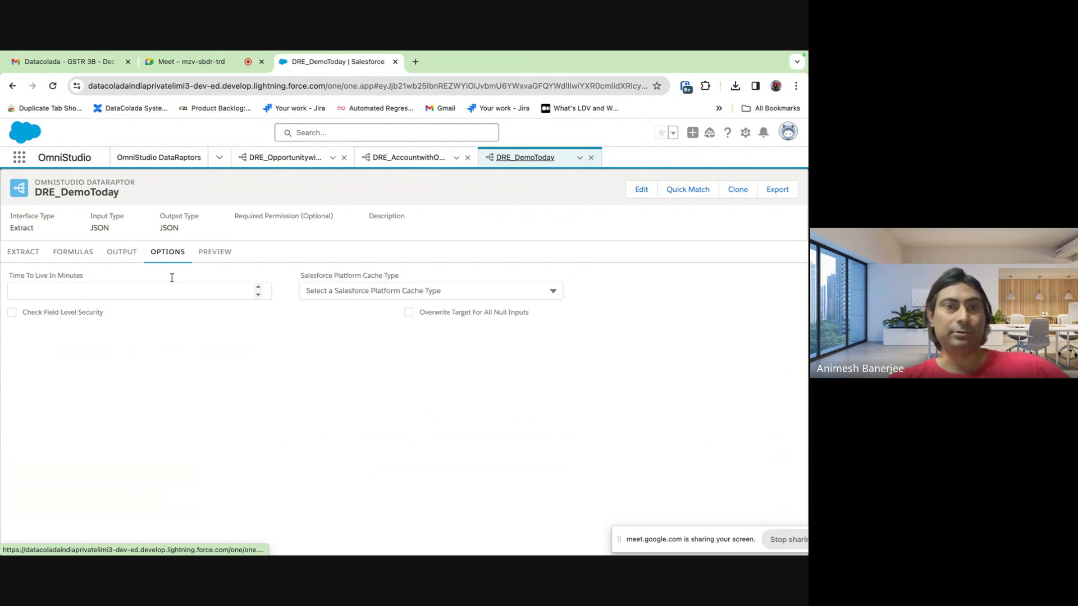
click(122, 252)
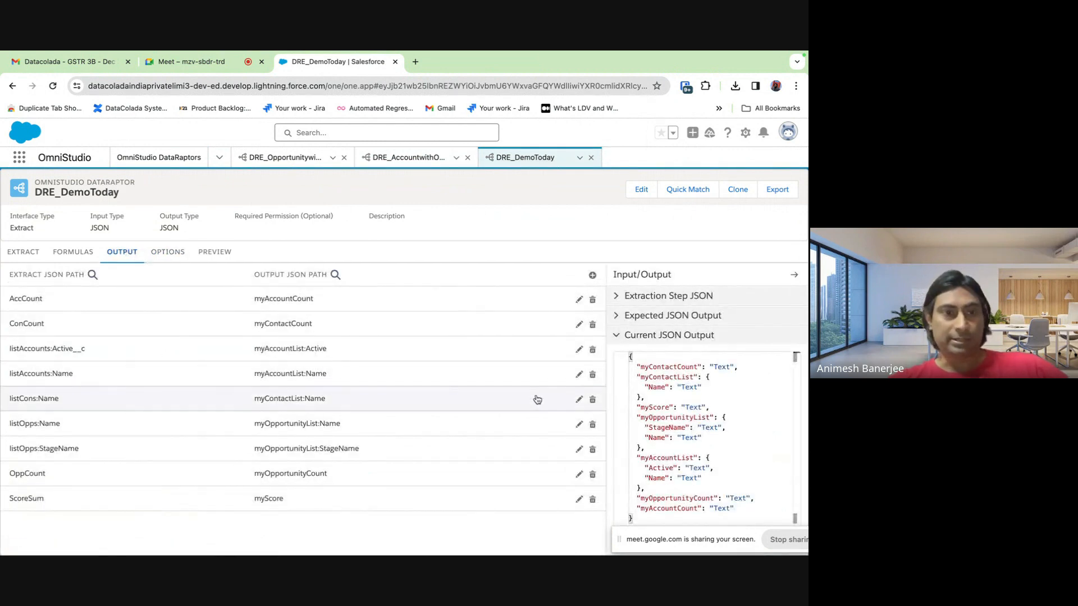
click(578, 450)
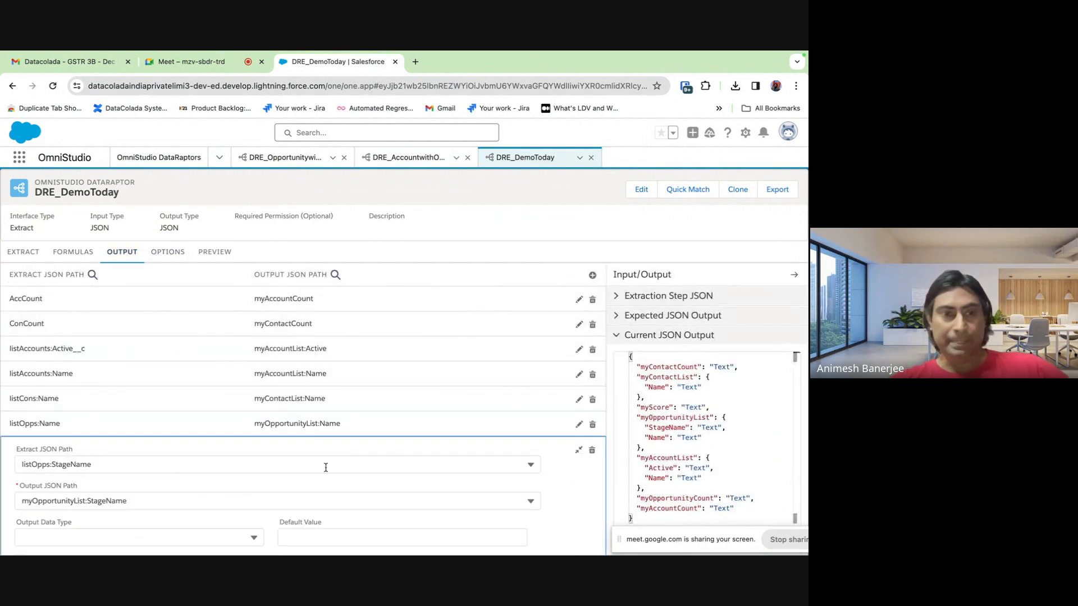
scroll(326, 470, down, 3)
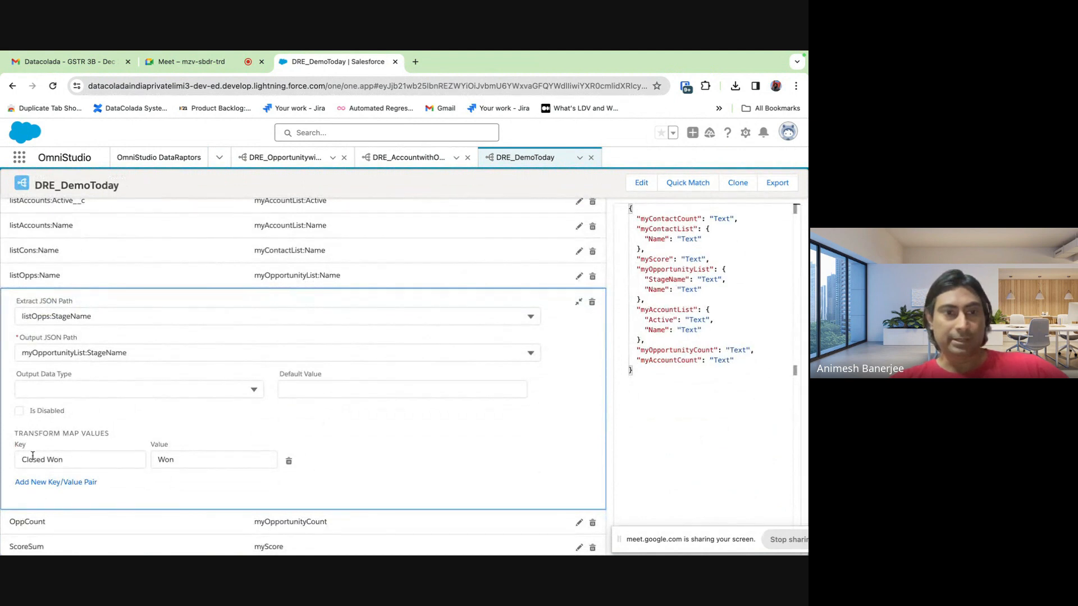
scroll(171, 390, up, 5)
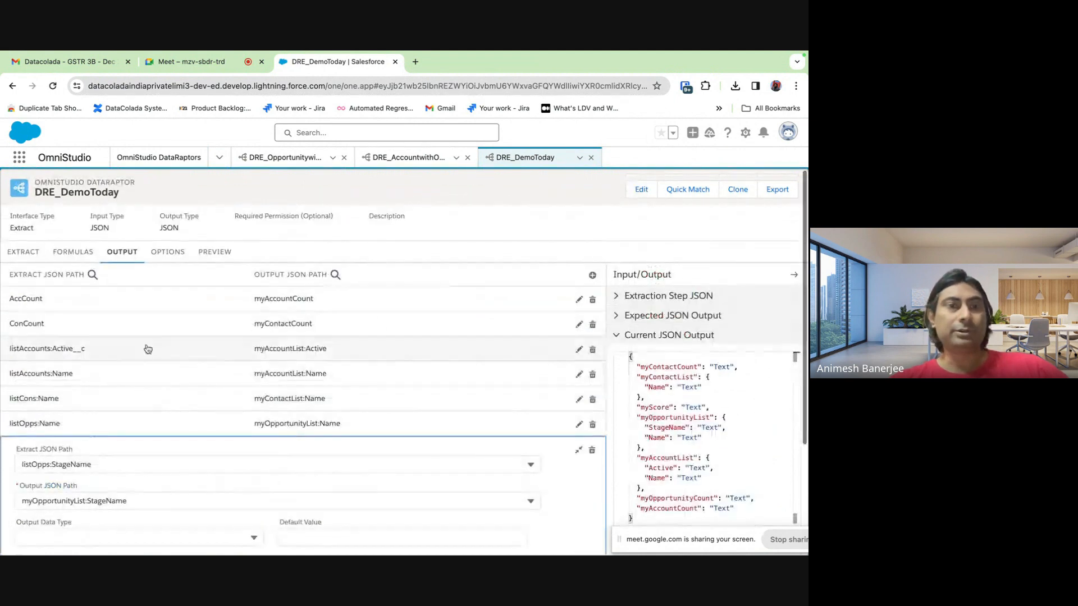
Review the formulas and options of DRE_DemoToday and examine the myAccountList entries in its preview response
click(73, 252)
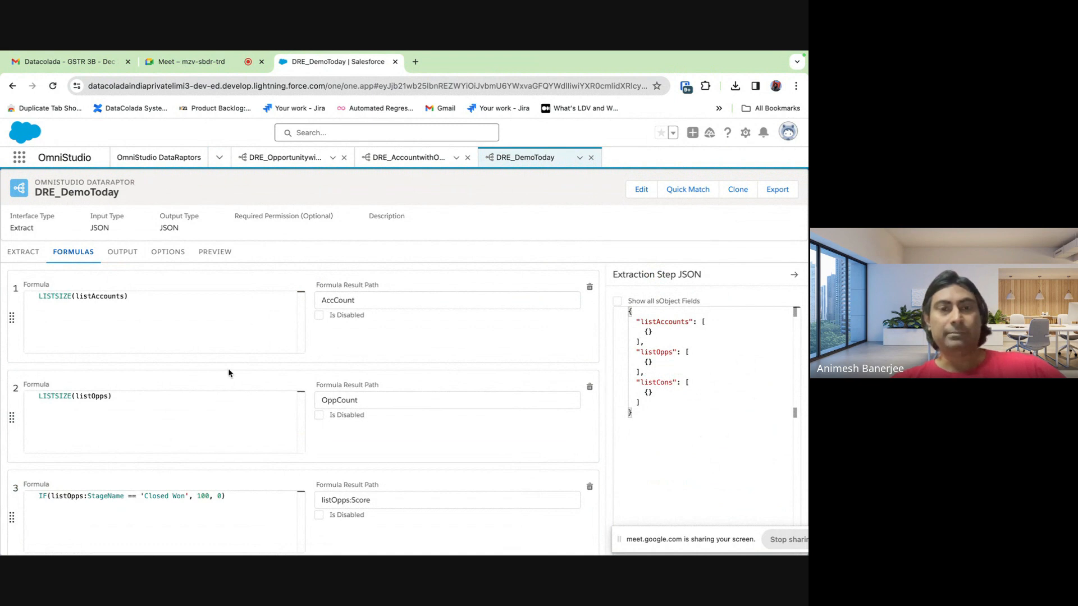
click(161, 260)
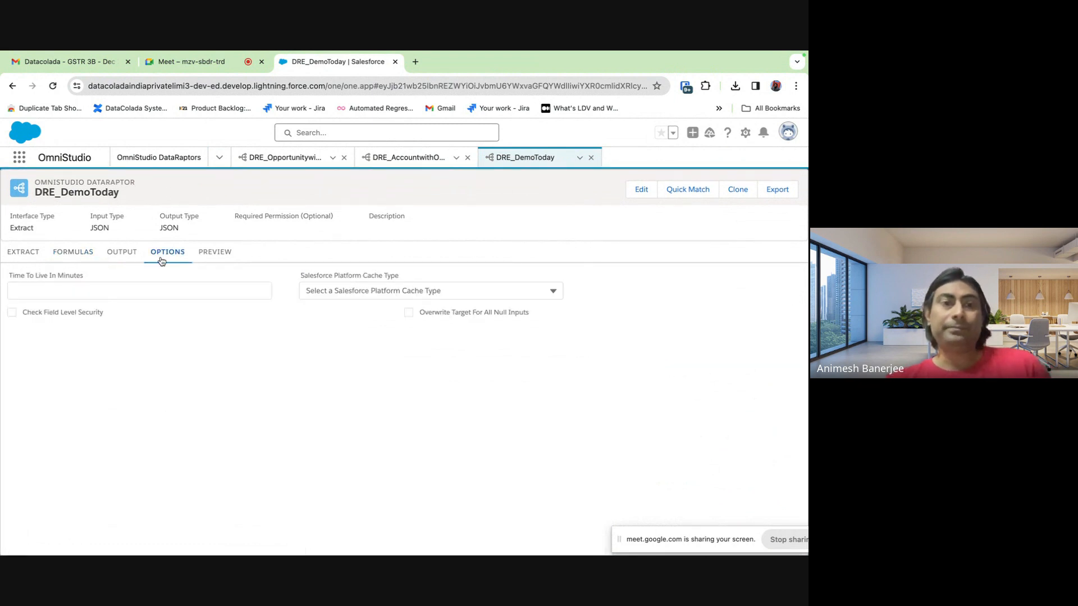
click(215, 252)
double_click(276, 319)
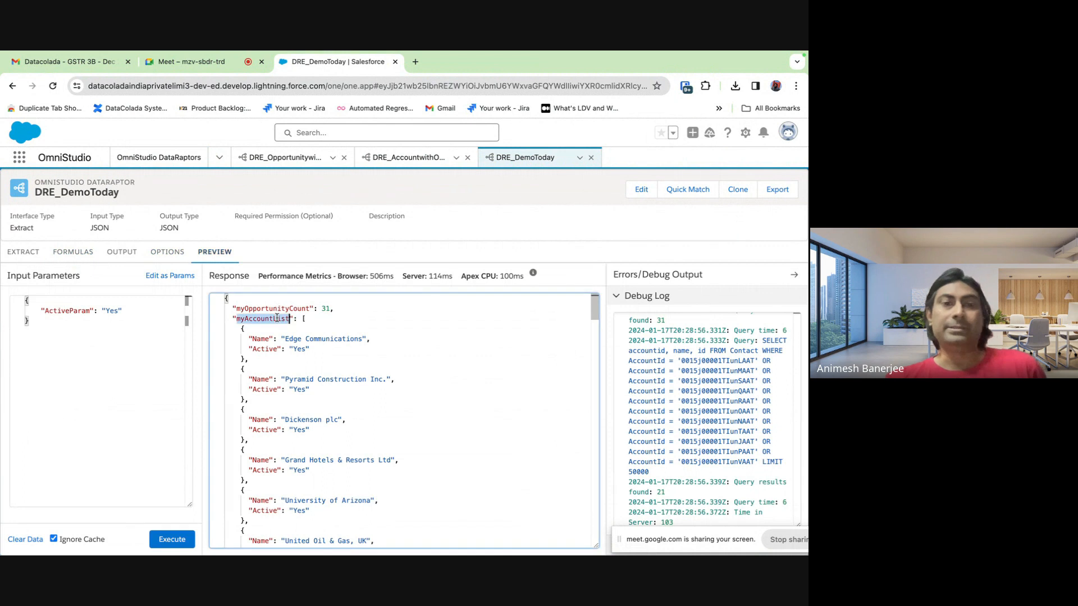
double_click(254, 340)
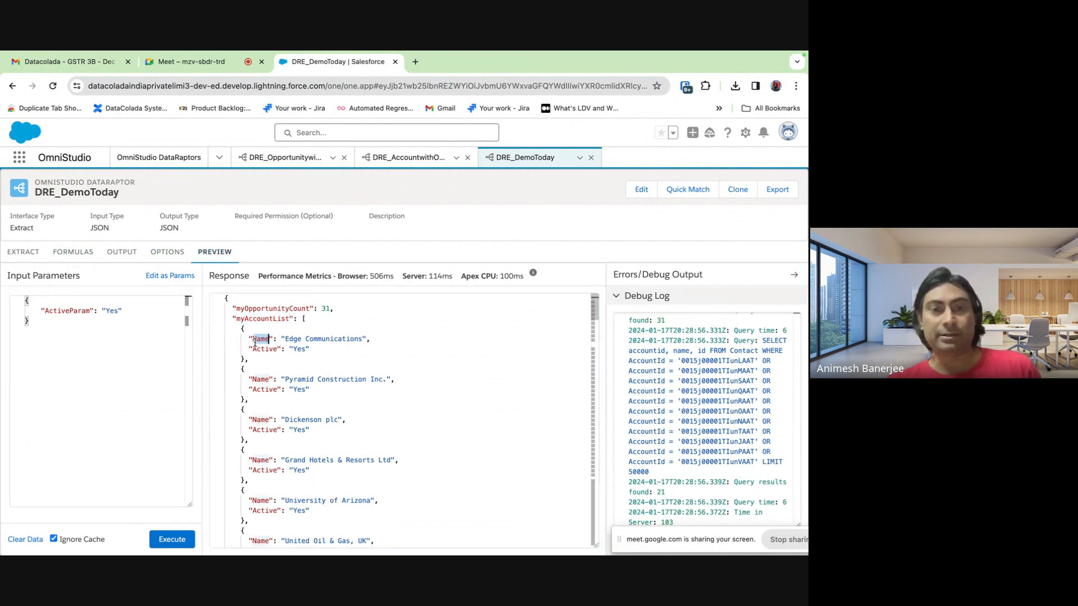
drag(286, 340, 362, 340)
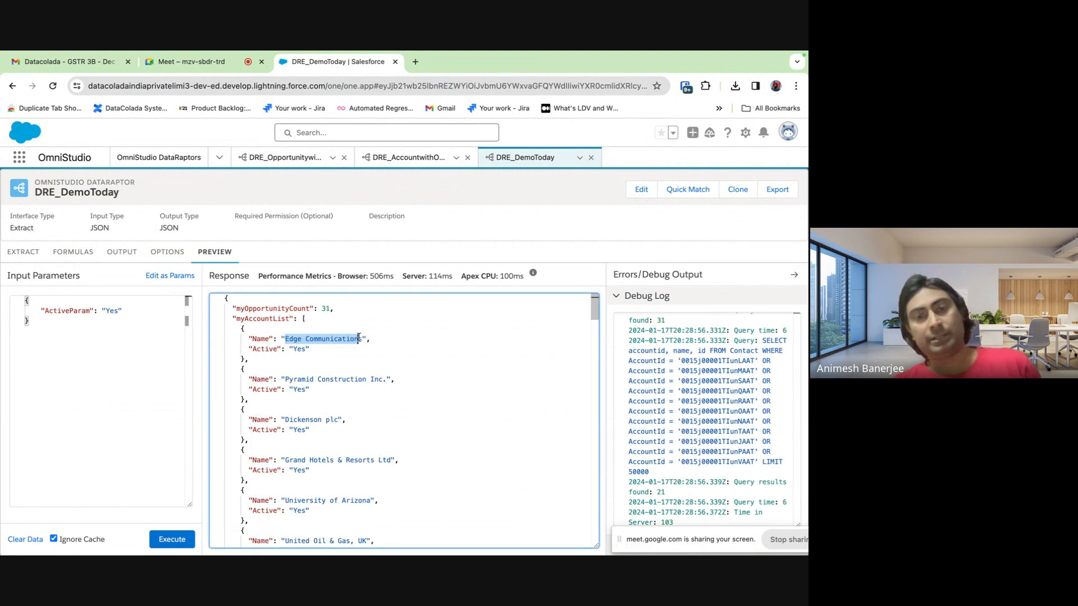
click(384, 343)
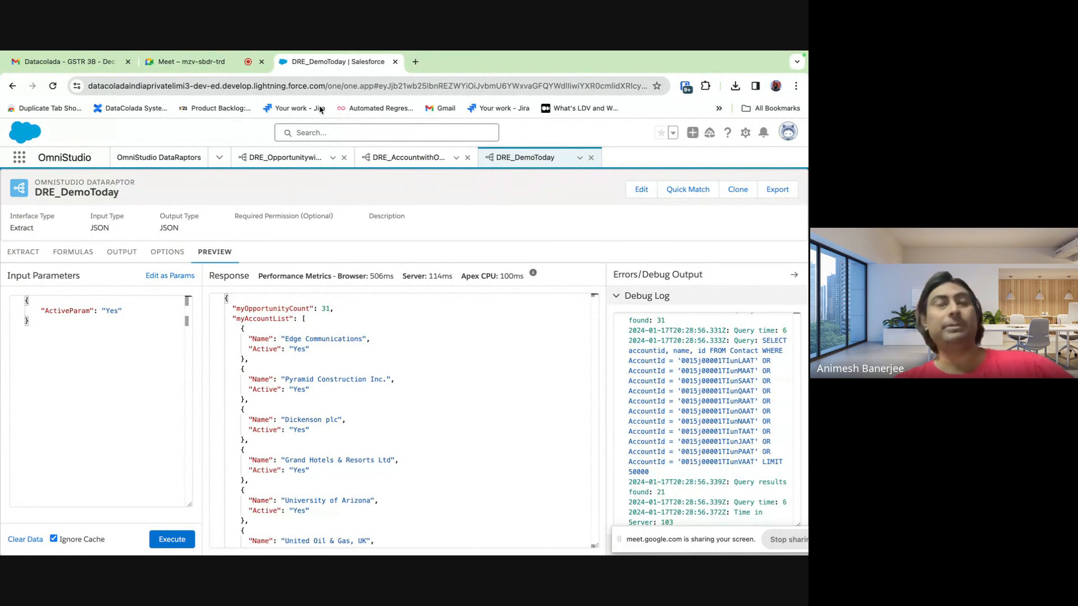
Switch to the Google Meet call, close the participant list and stop presenting the screen
click(230, 69)
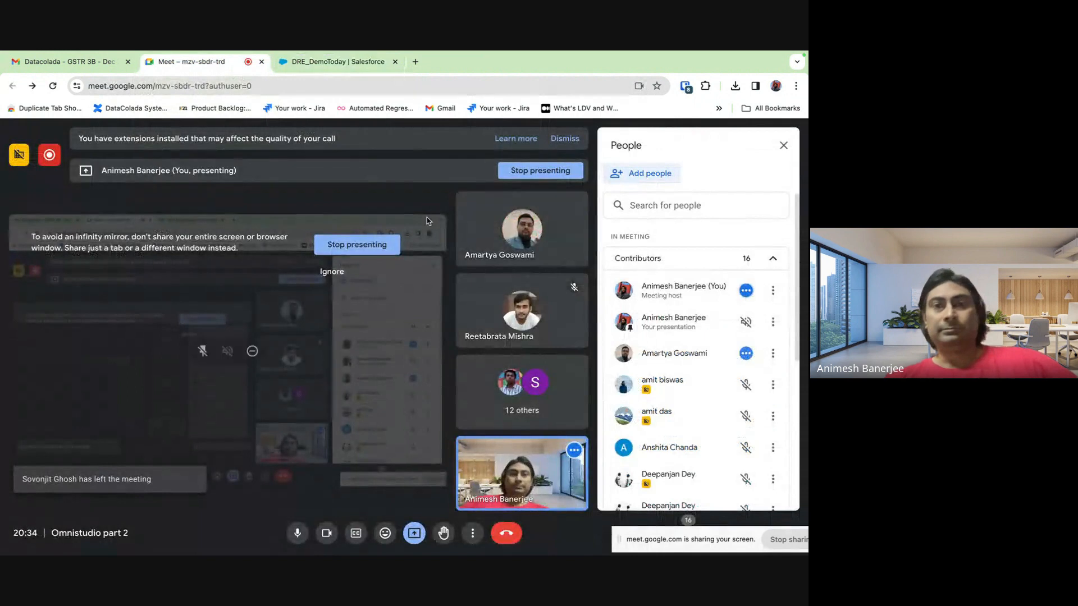
click(789, 148)
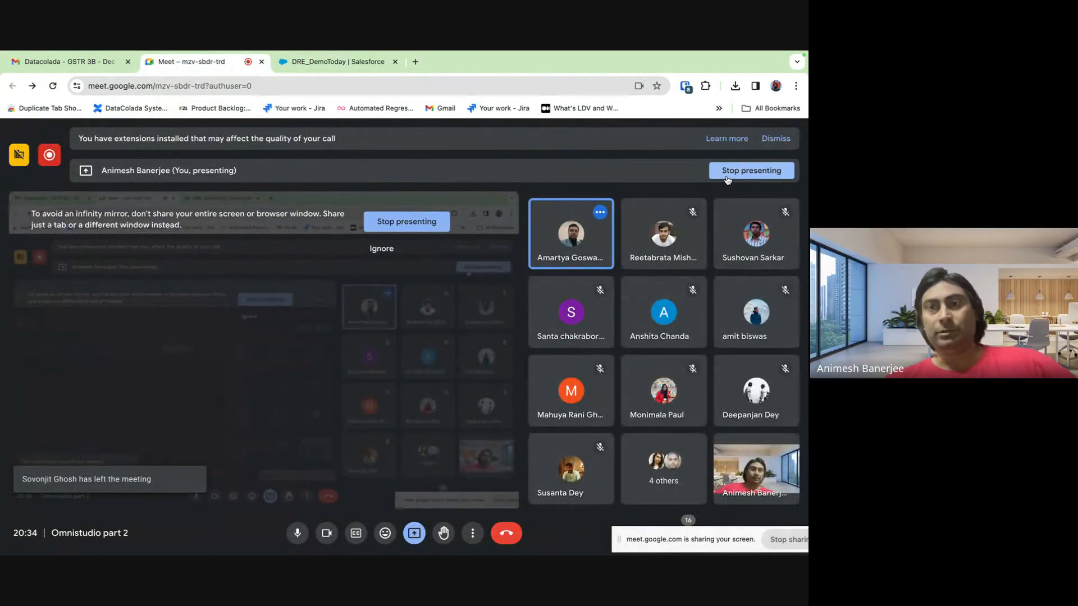
click(727, 179)
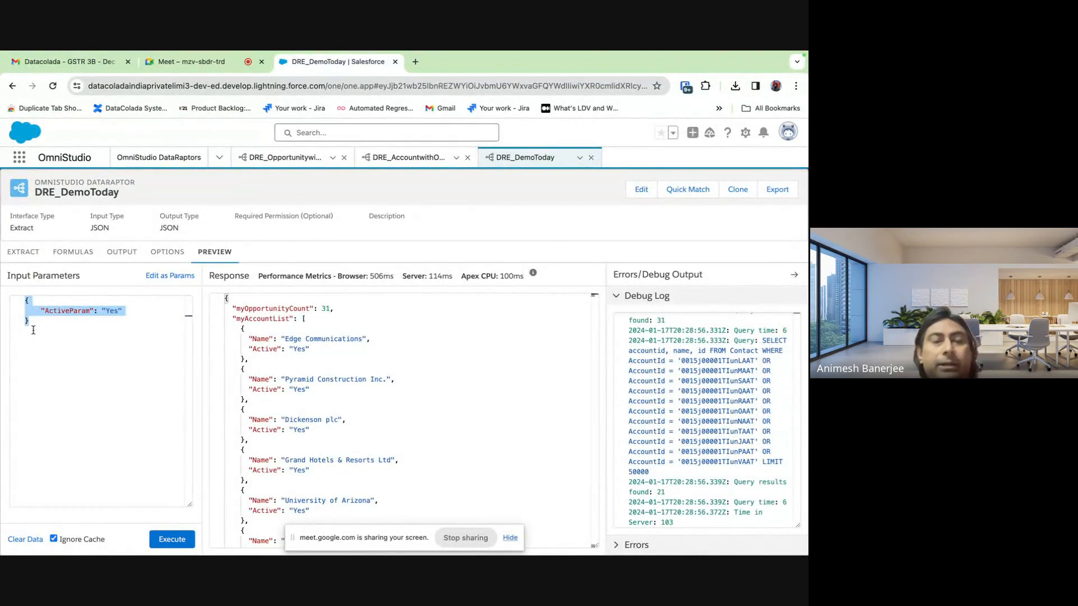
Show the preview input parameters of DRE_DemoToday as key/value pairs and review its extract steps again
click(165, 278)
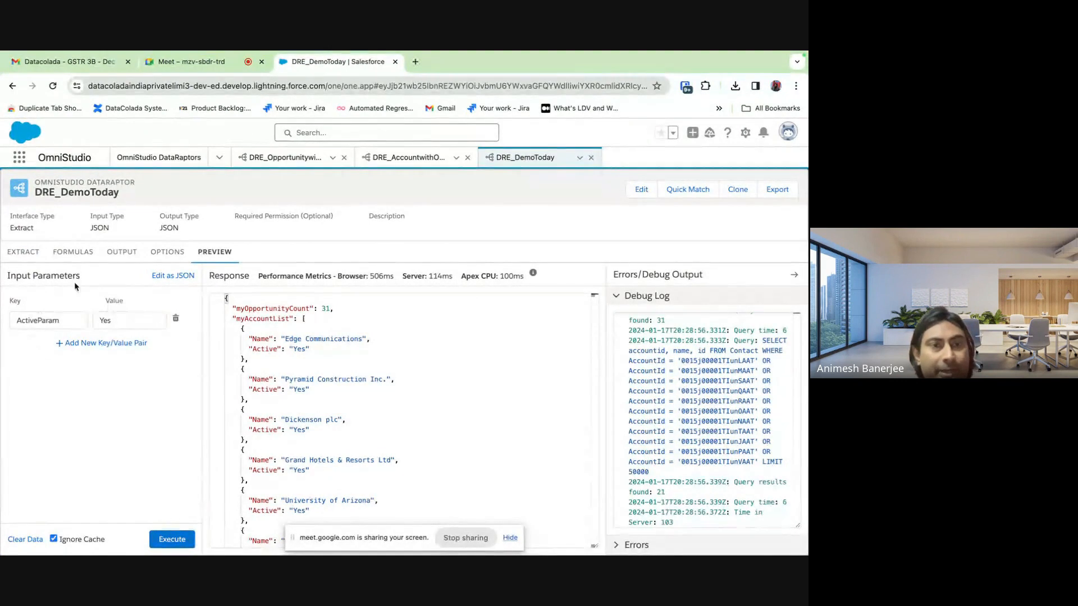
click(23, 255)
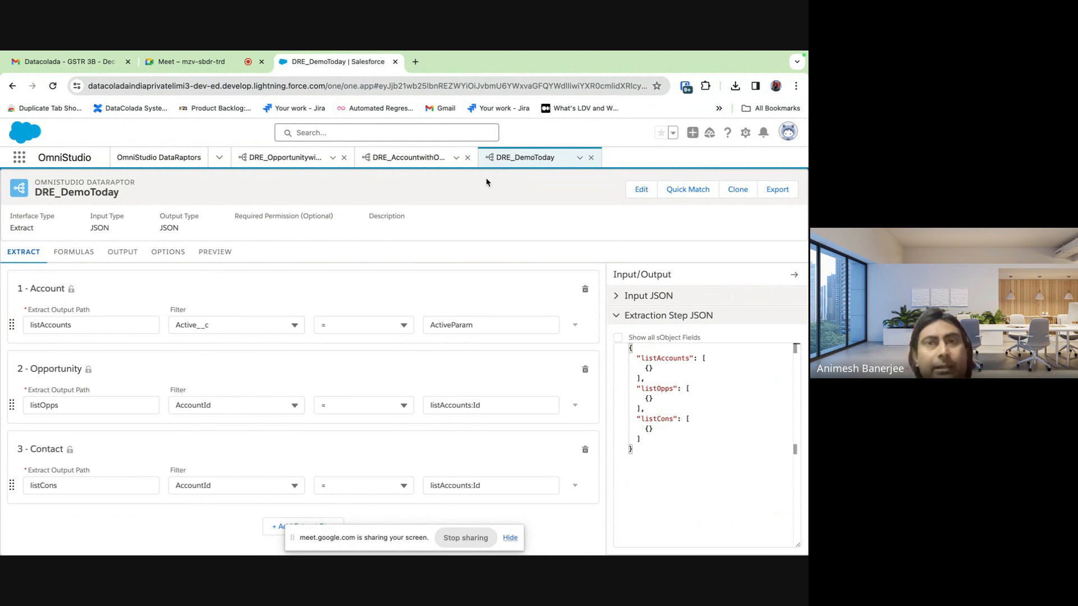
Search Google for "omnistudio formulas" in a new browser tab and open the "Formulas and Functions - OmniStudio" result in a separate tab
click(418, 63)
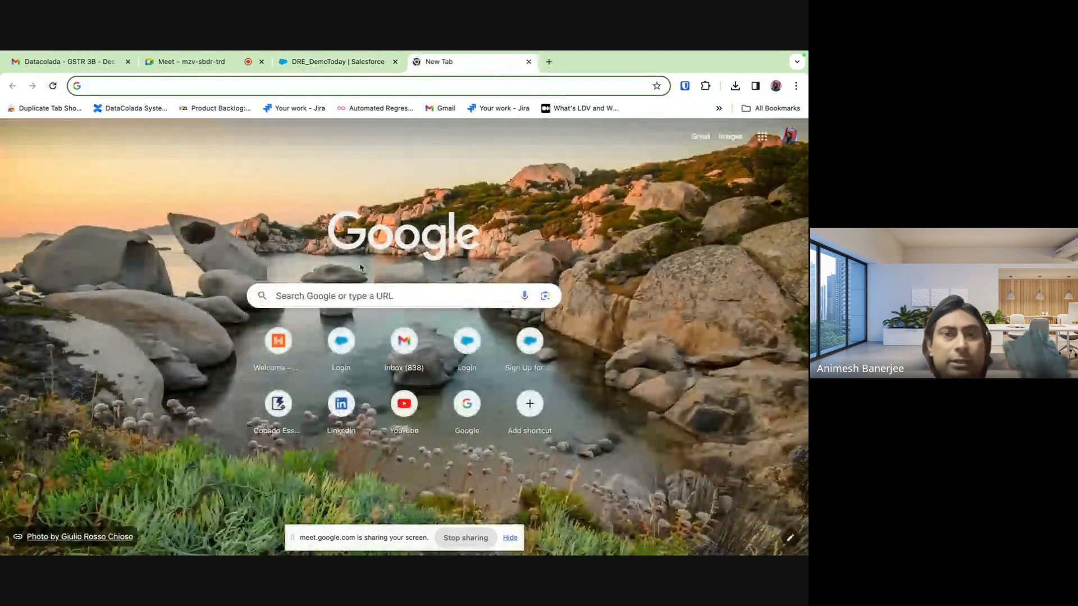
text(omnsi)
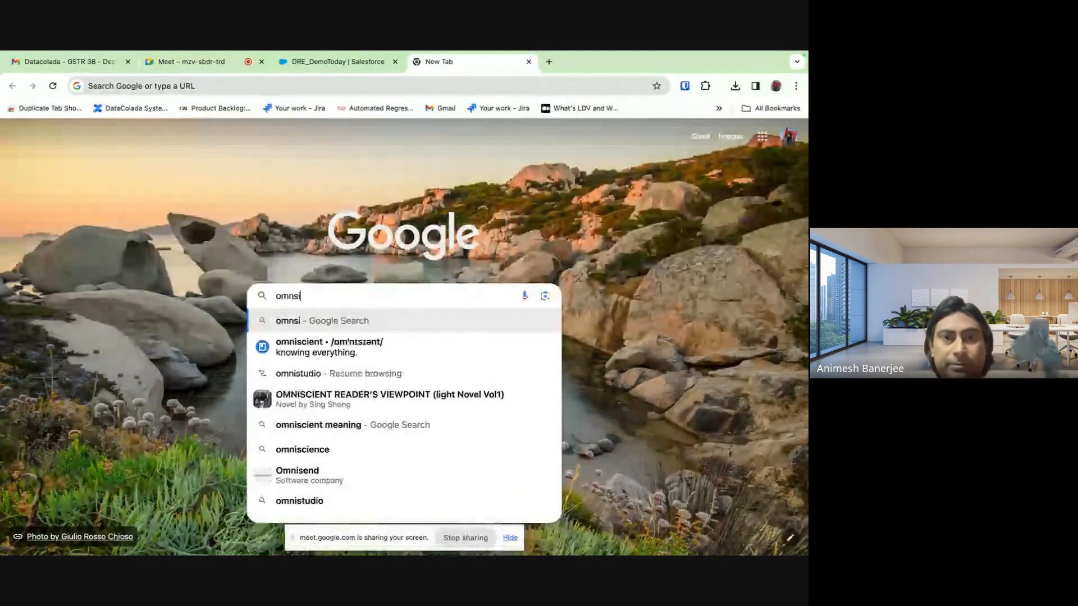
key(BackSpace)
key(BackSpace)
text(istudi)
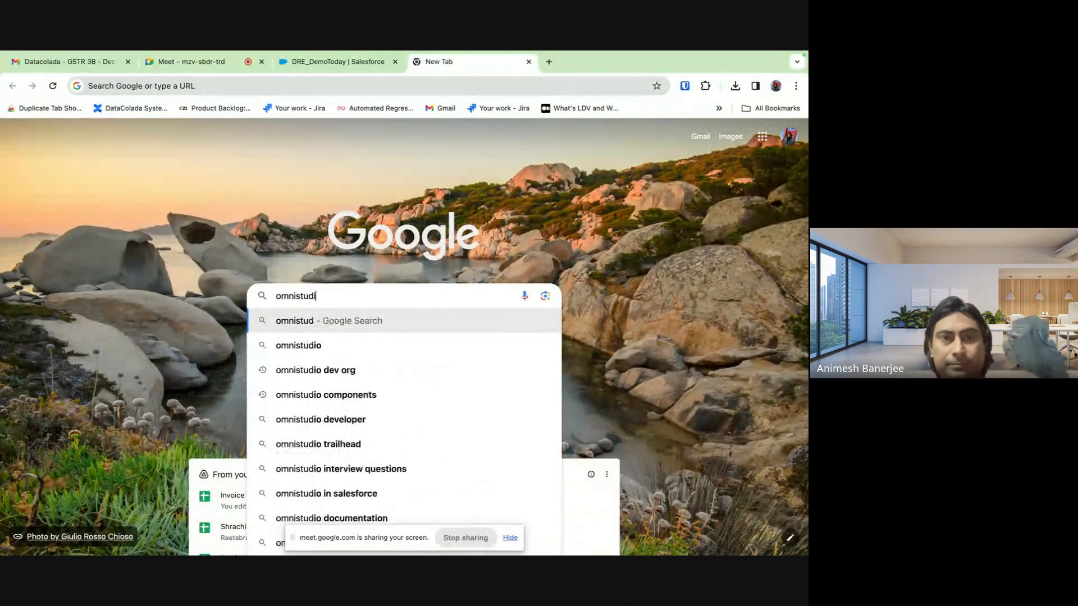
text(o formula)
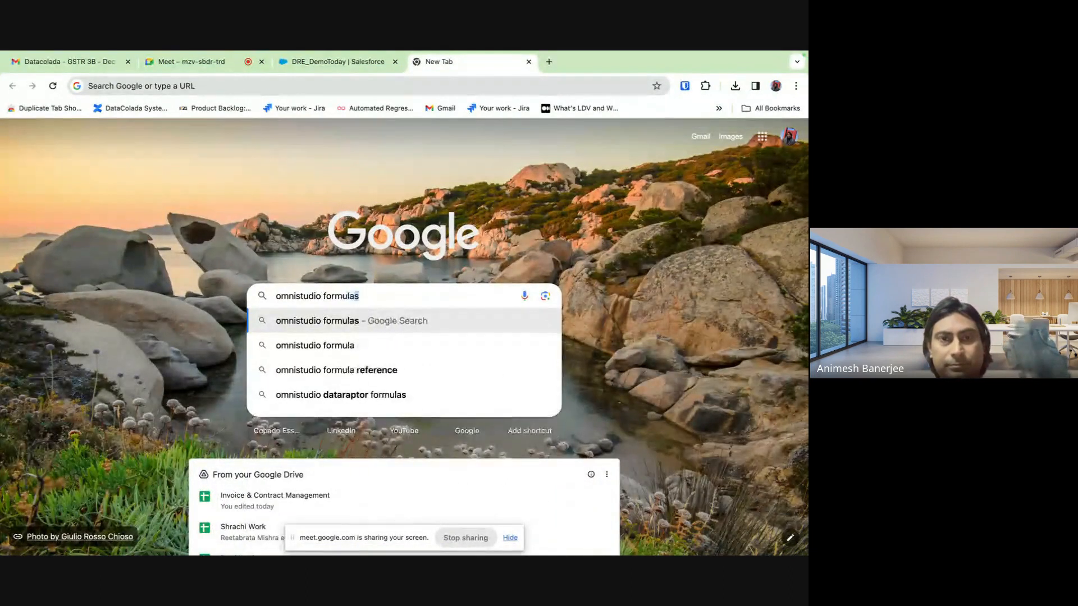
key(Return)
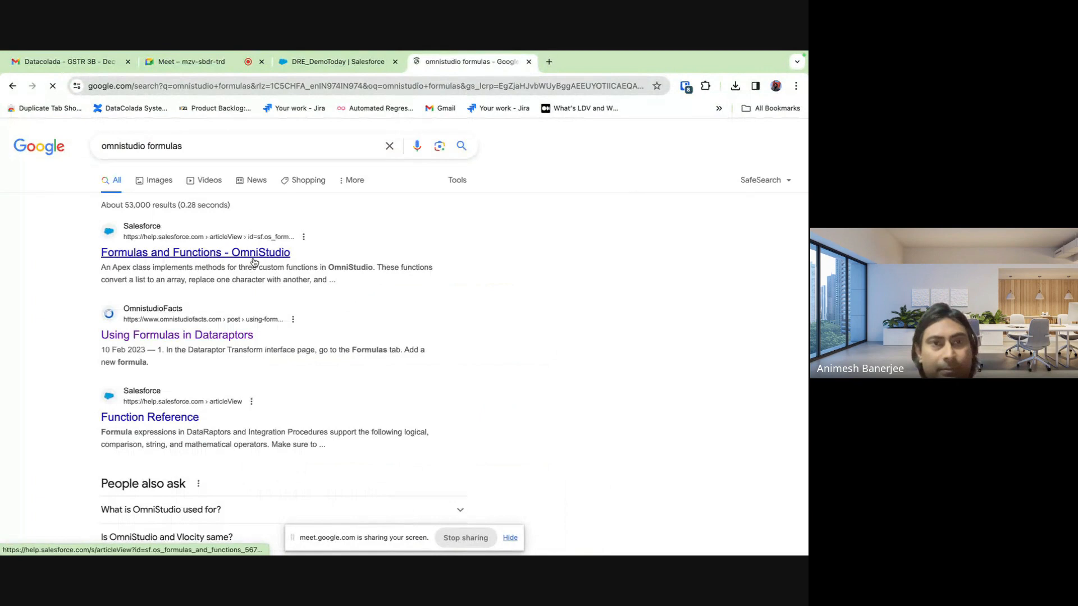
right_click(254, 260)
click(292, 265)
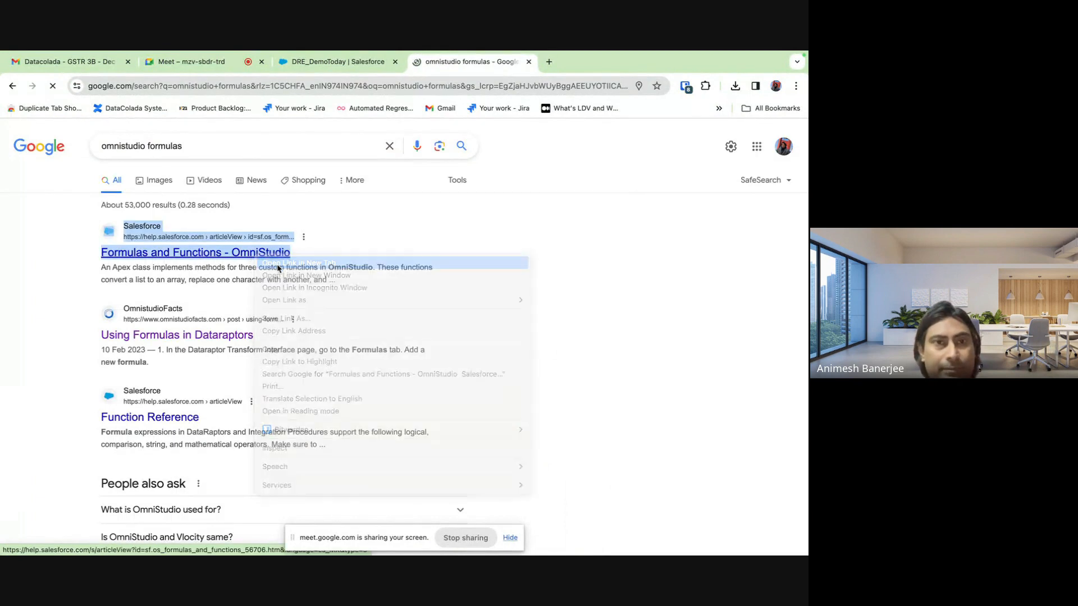
Switch to the opened Salesforce Help article, translate it from Spanish to English and open its Function Reference page
scroll(508, 291, down, 2)
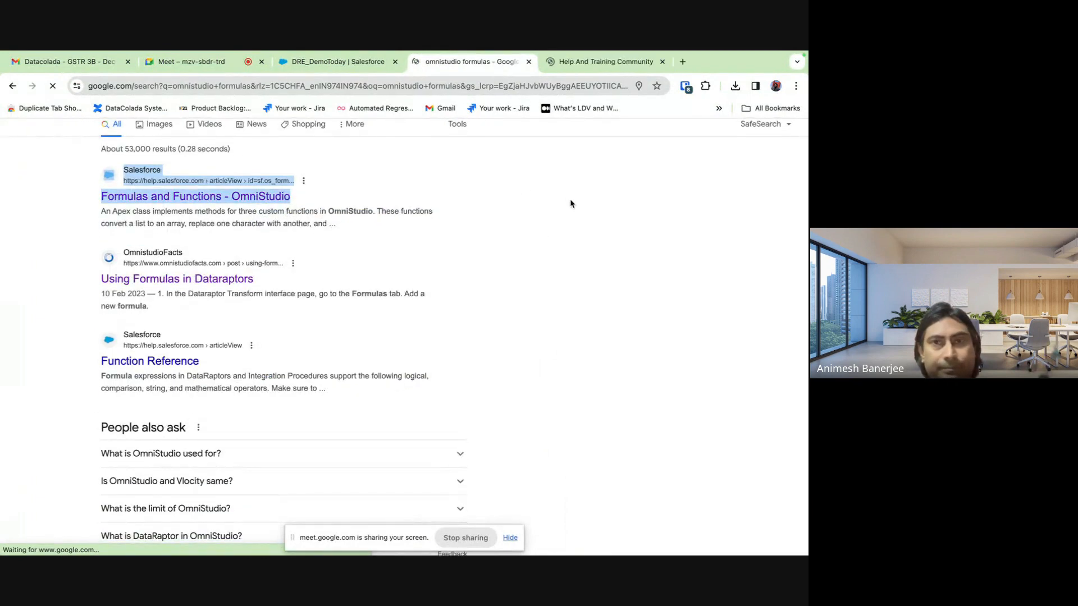
click(573, 65)
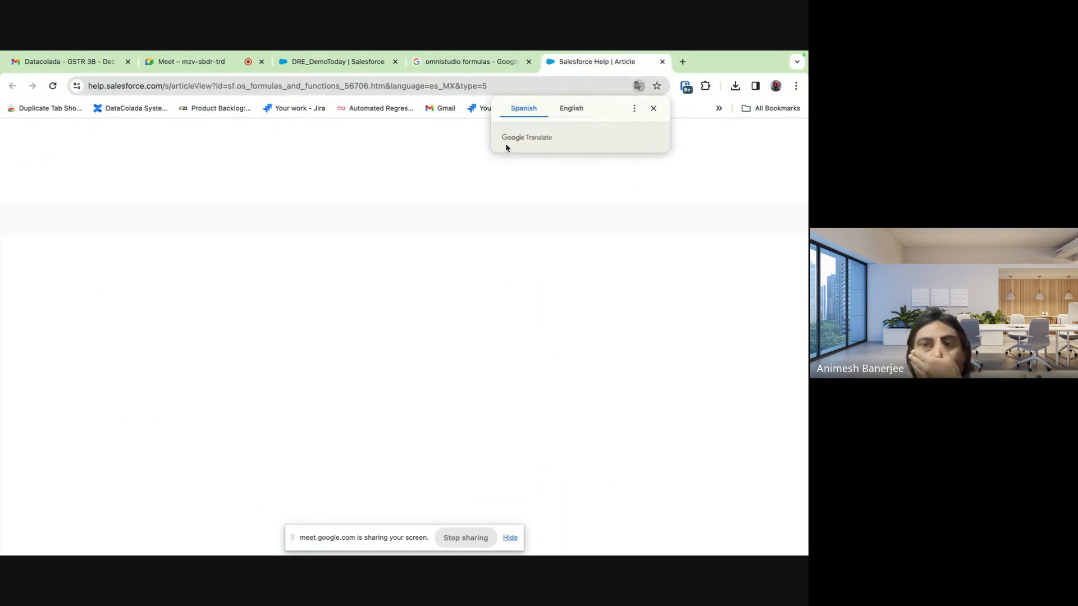
click(577, 112)
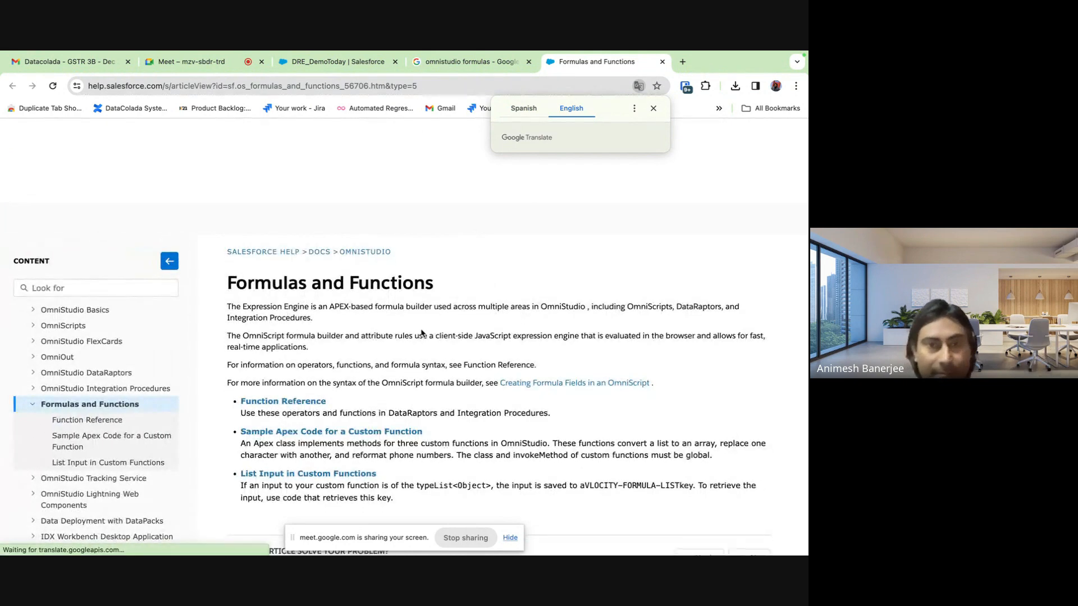
scroll(422, 333, down, 1)
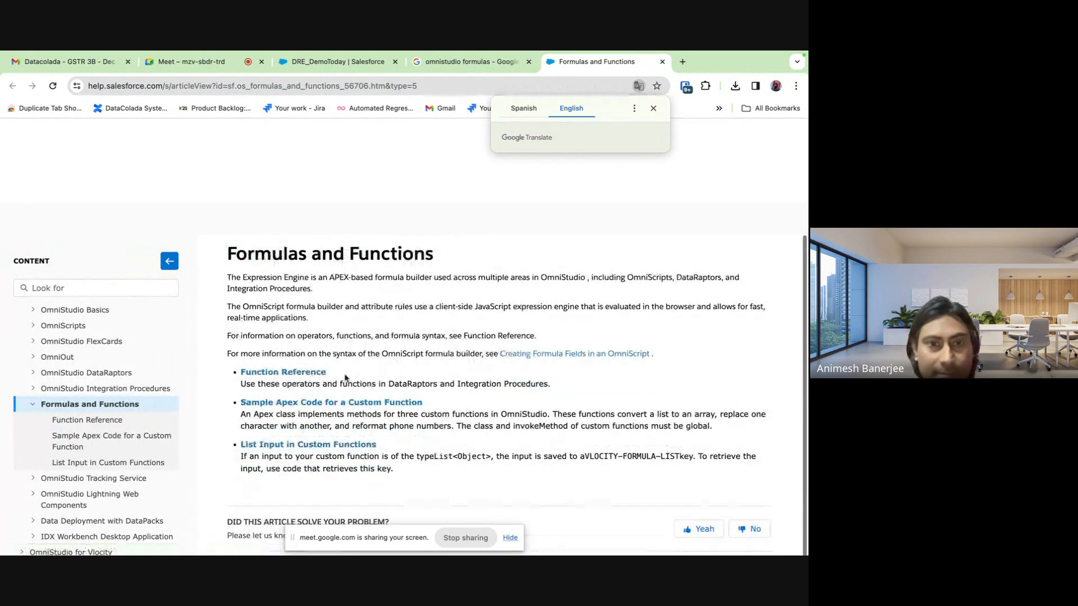
click(303, 373)
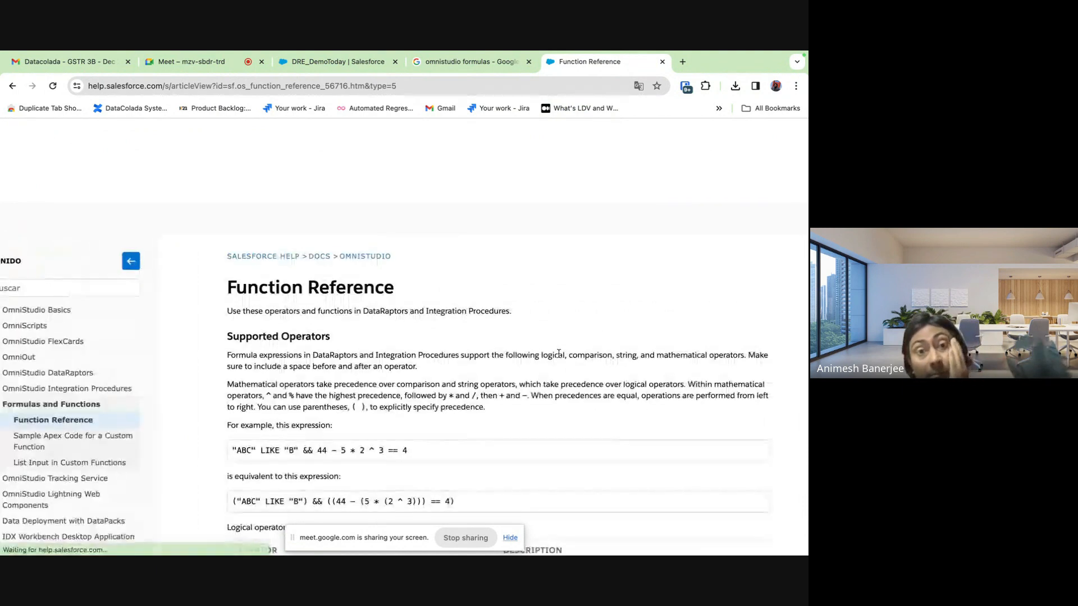
Review the supported operators and the first supported functions, from ABS to DATEDIFF, in the Function Reference
scroll(559, 353, down, 20)
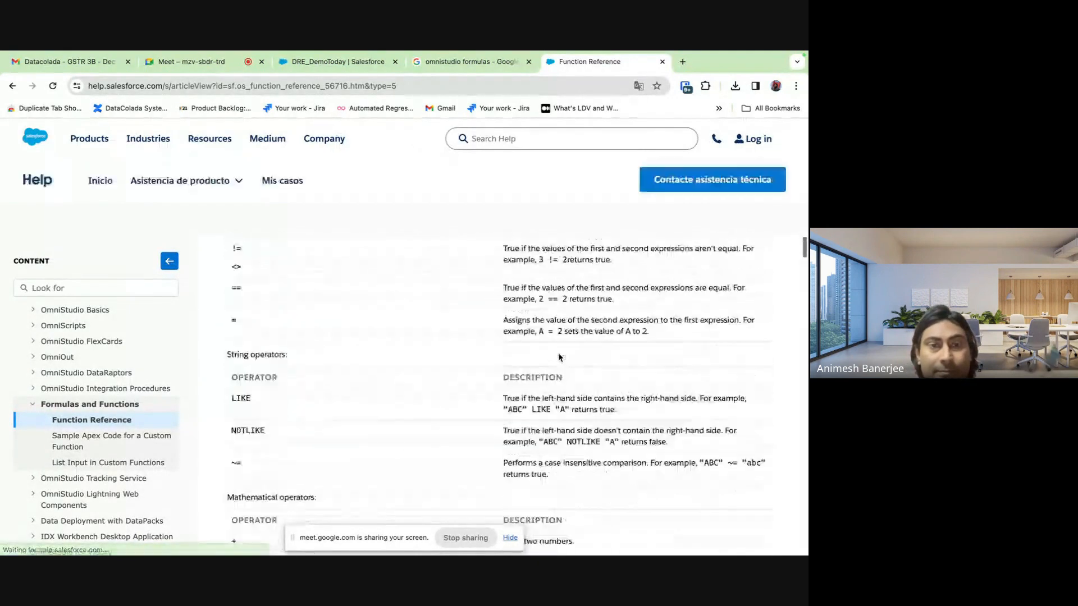
scroll(558, 357, down, 1)
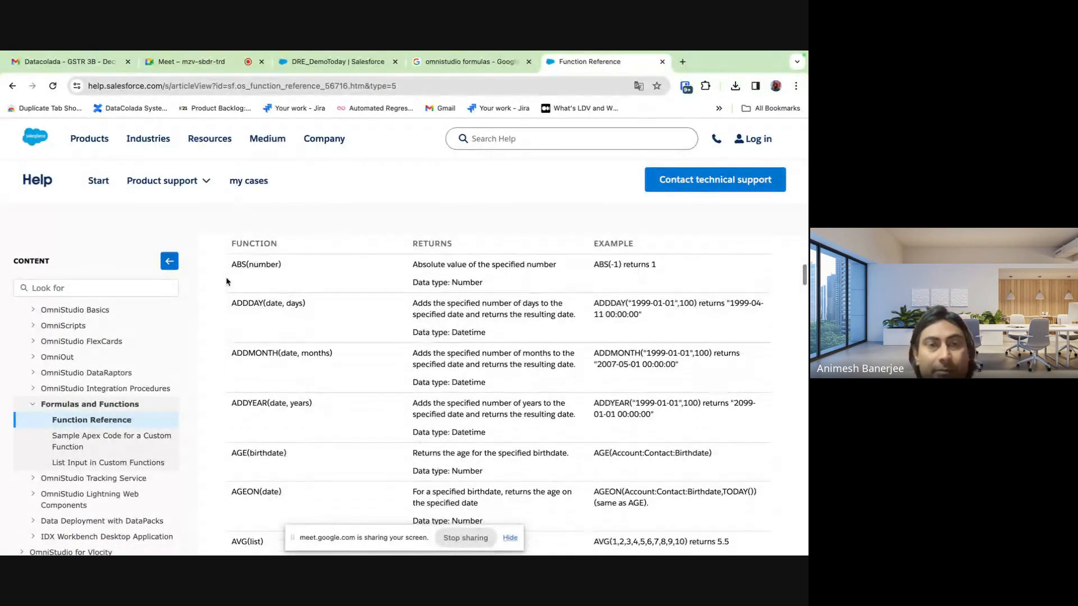
scroll(276, 297, up, 1)
scroll(342, 376, down, 10)
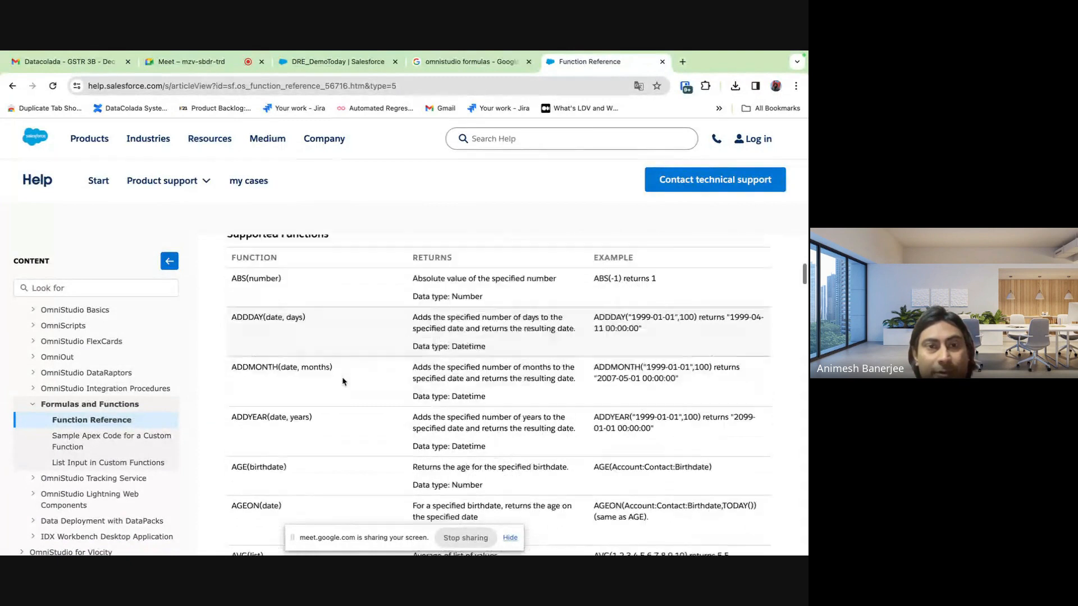
scroll(341, 376, down, 6)
scroll(341, 376, up, 2)
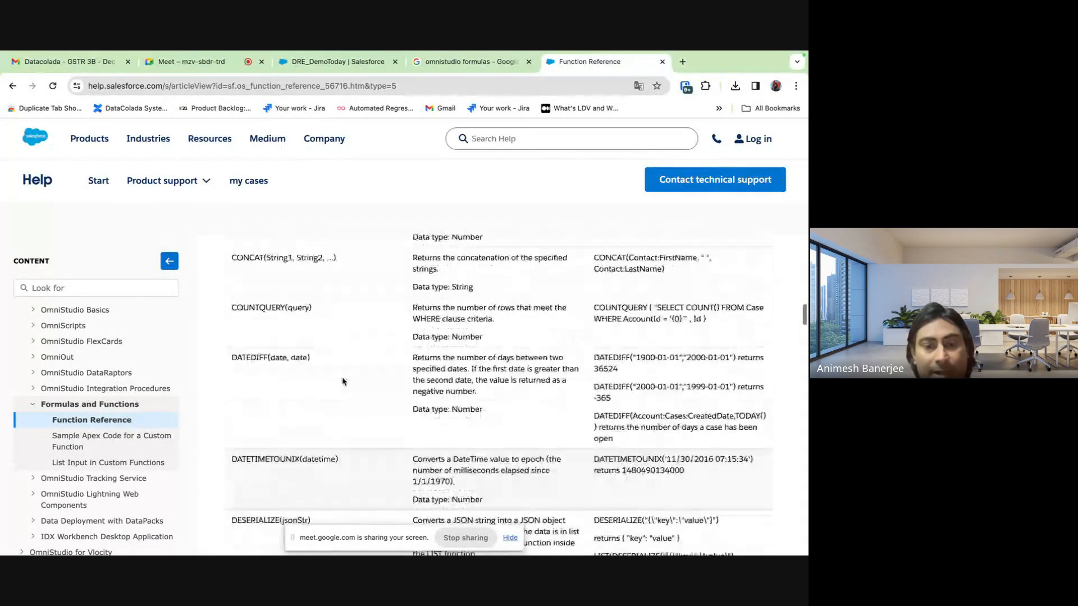
Search the Function Reference page for "list", step through the matches, and refine the search to "listsize"
key(ctrl+f)
text(list)
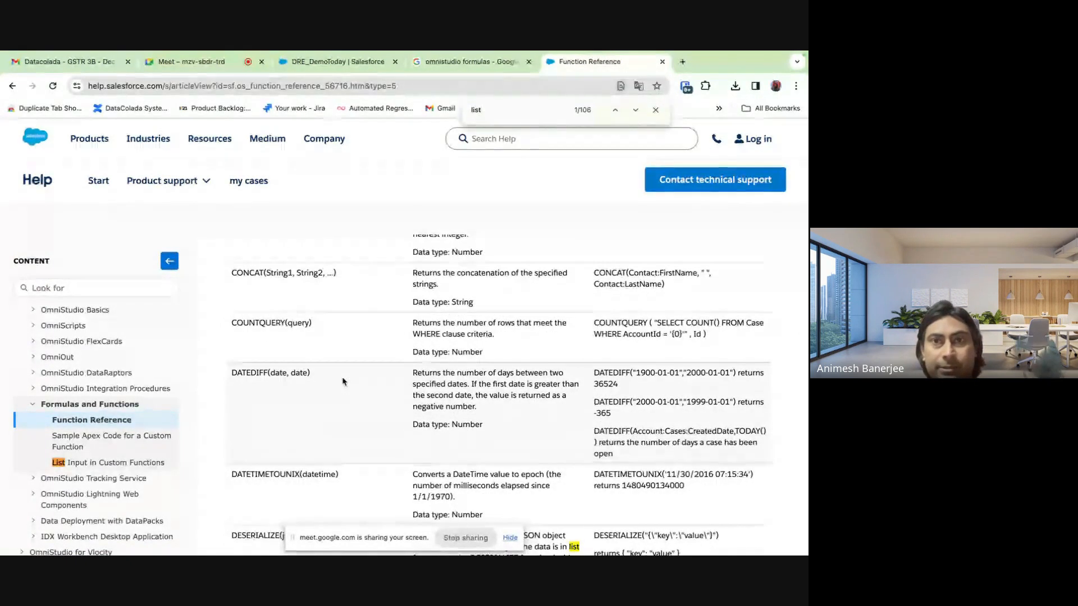
key(Return)
key(Return)
key(Return)
key(Return)
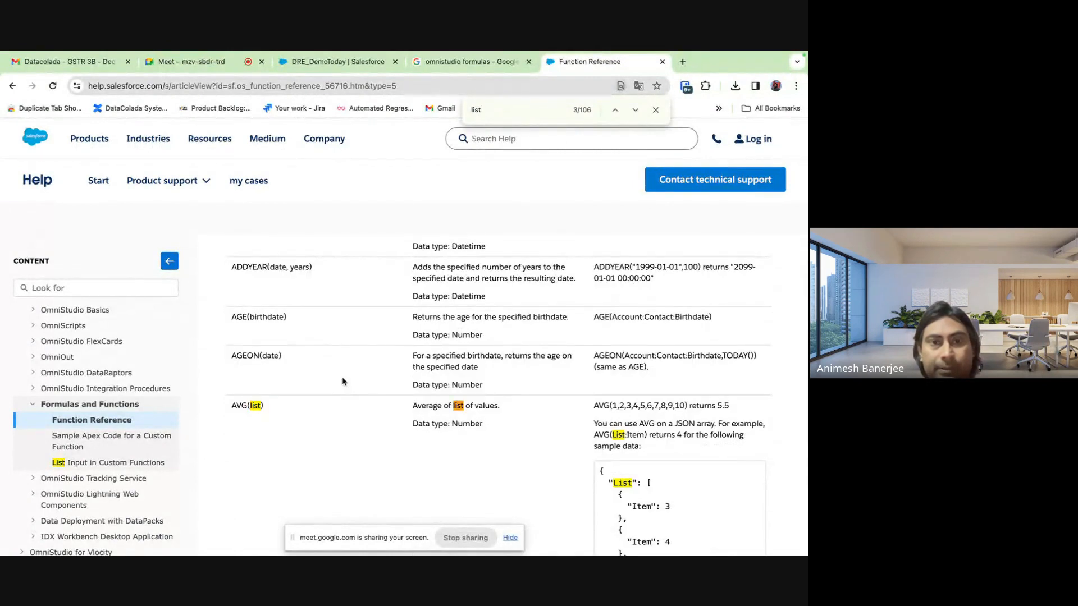
key(Return)
key(Return)
key(Return)
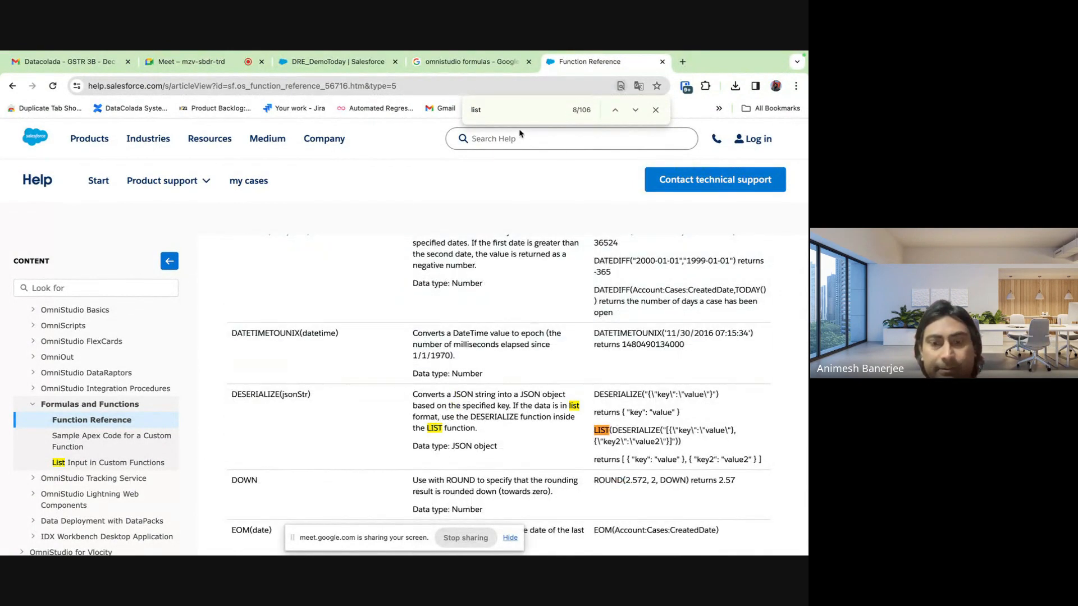
text(size)
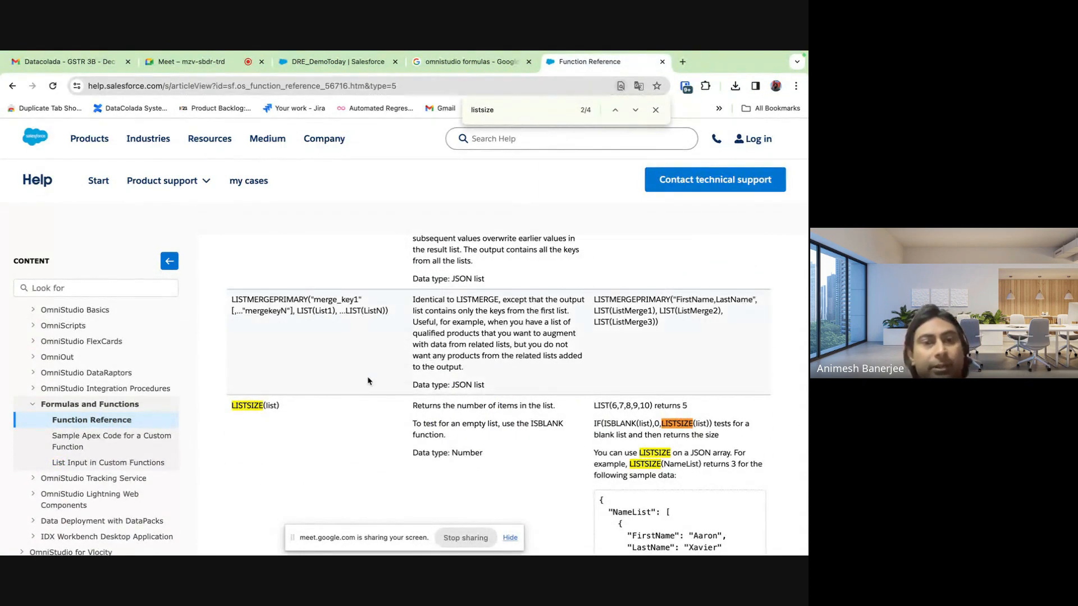
Examine the functions listed after LISTSIZE, including the SUM(list) entry and its JSON array example
scroll(367, 381, down, 10)
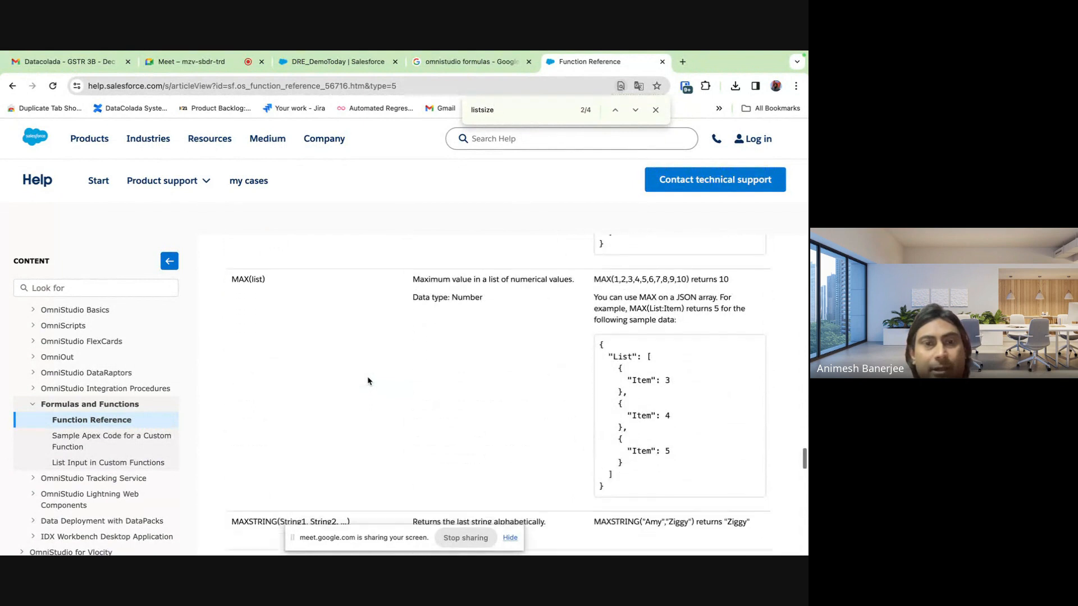
scroll(368, 381, down, 10)
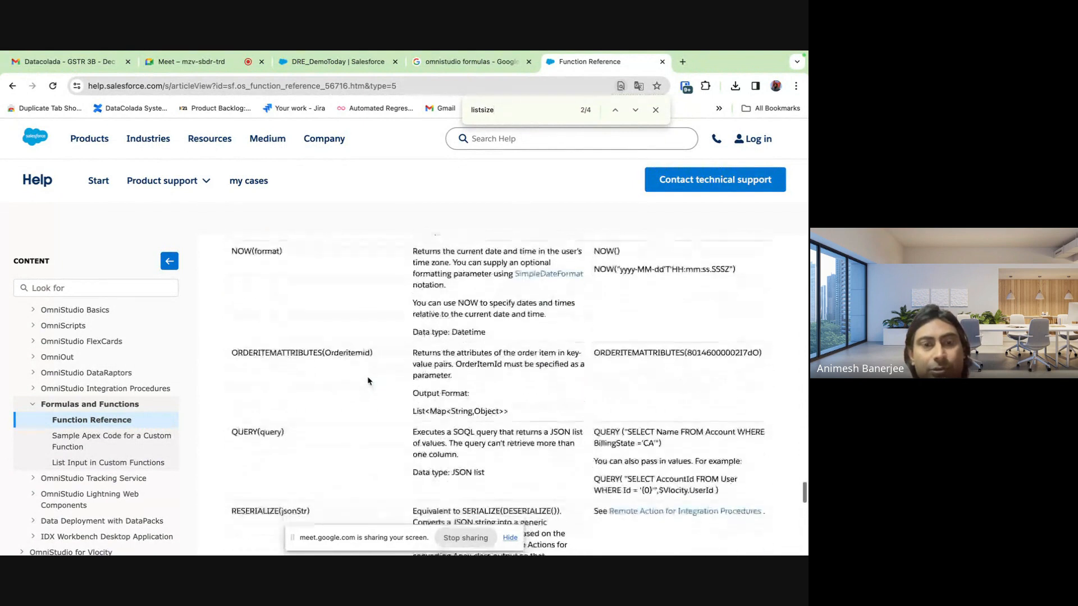
scroll(368, 381, down, 10)
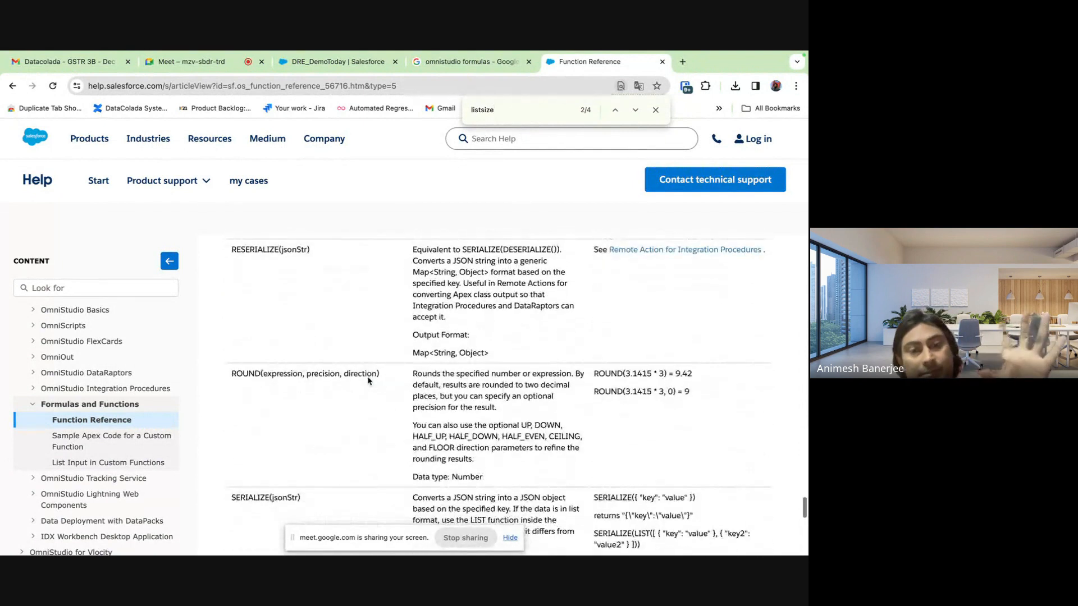
scroll(368, 381, down, 10)
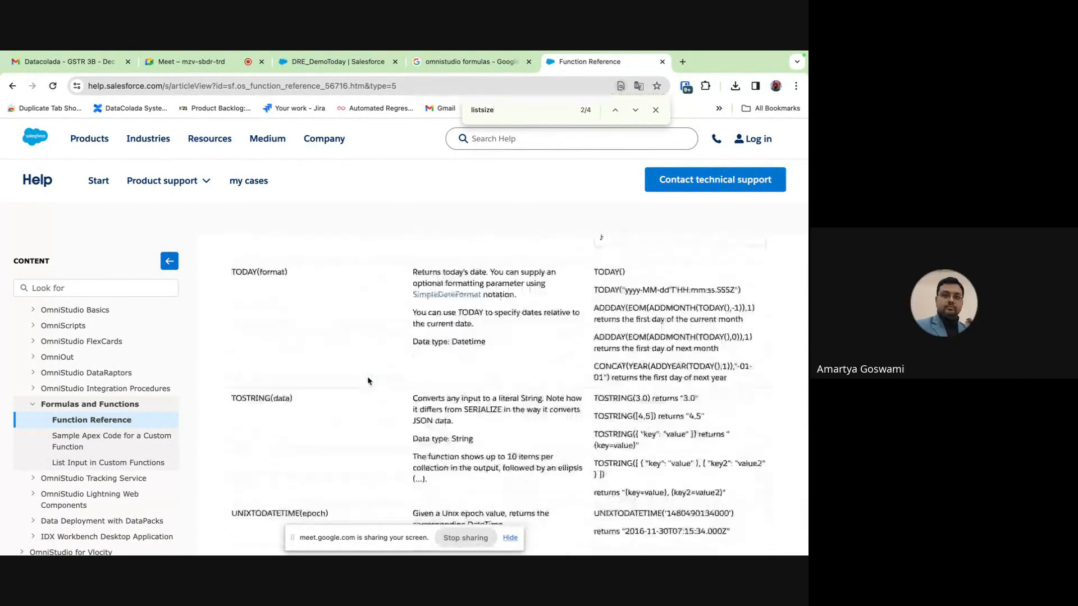
scroll(368, 381, down, 8)
scroll(368, 381, up, 3)
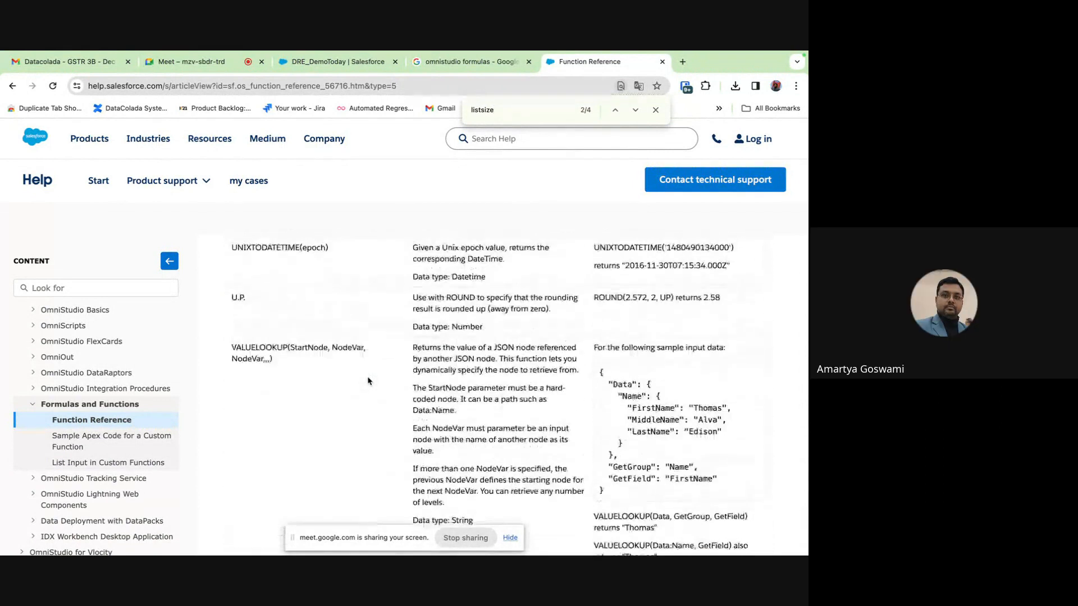
scroll(368, 382, up, 8)
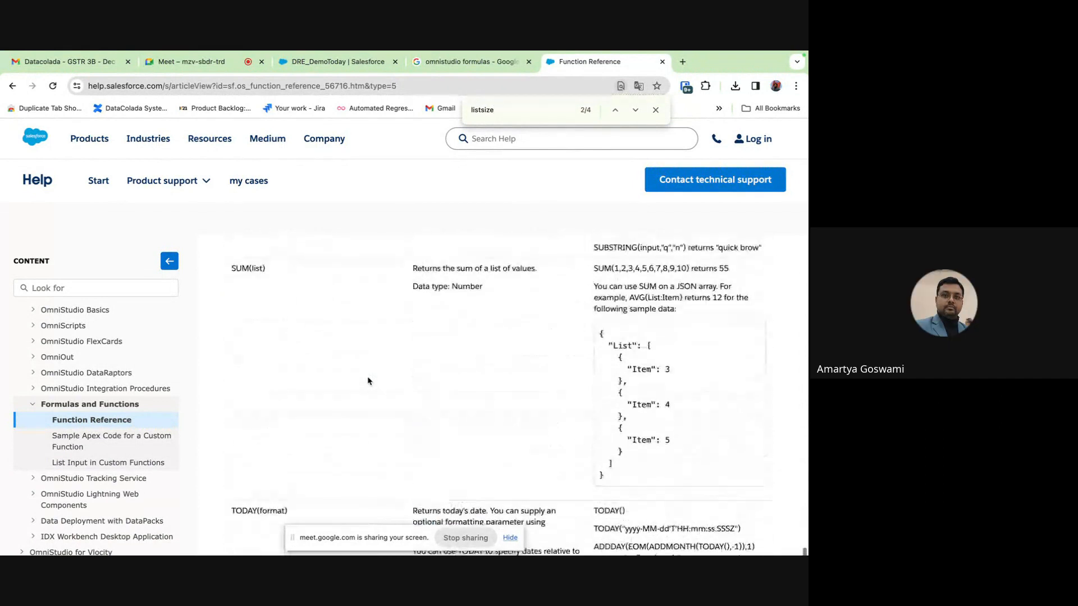
scroll(368, 381, up, 2)
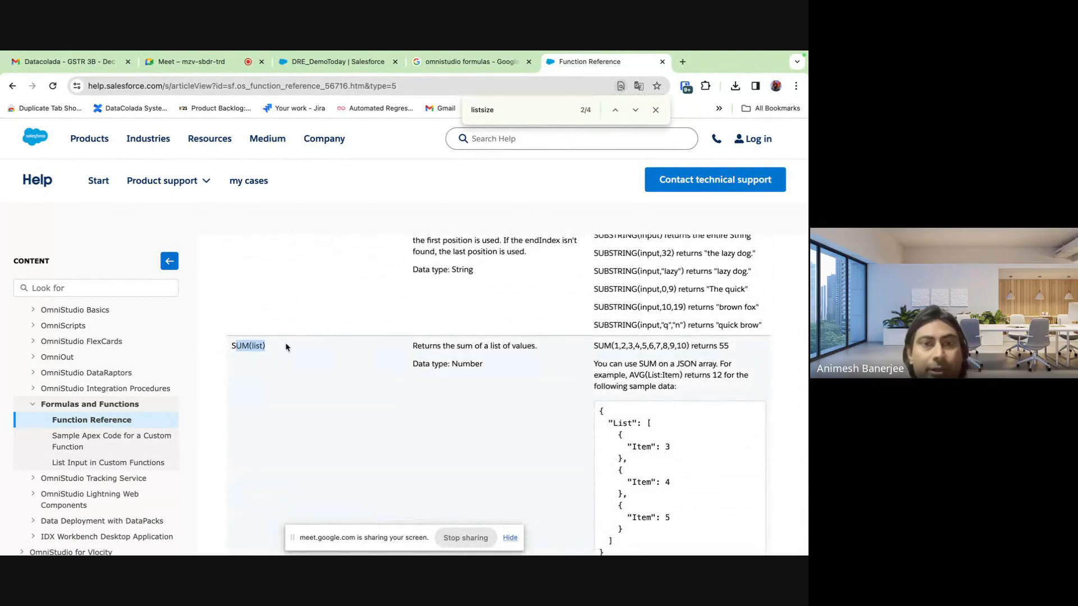
scroll(416, 378, down, 1)
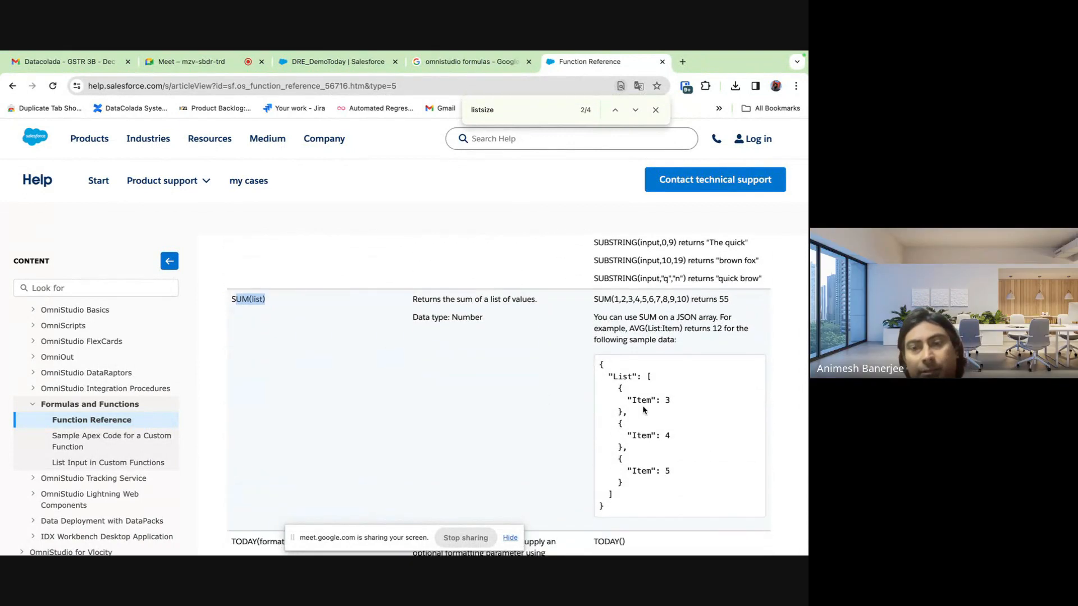
scroll(500, 357, down, 5)
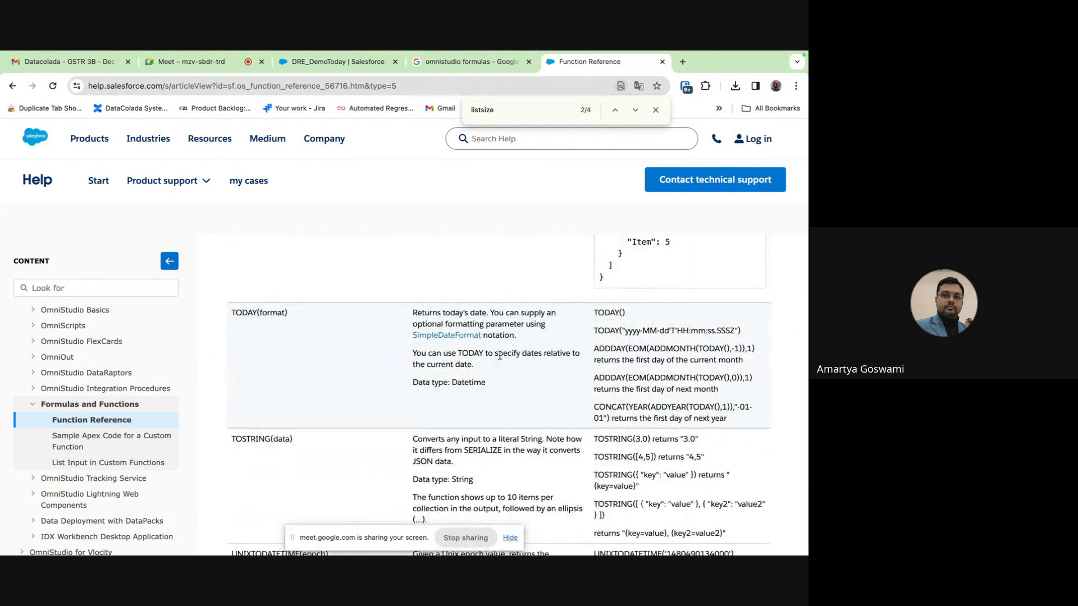
Browse the remaining functions to the end of the reference and highlight the QUERY(query) function name
scroll(499, 355, up, 2)
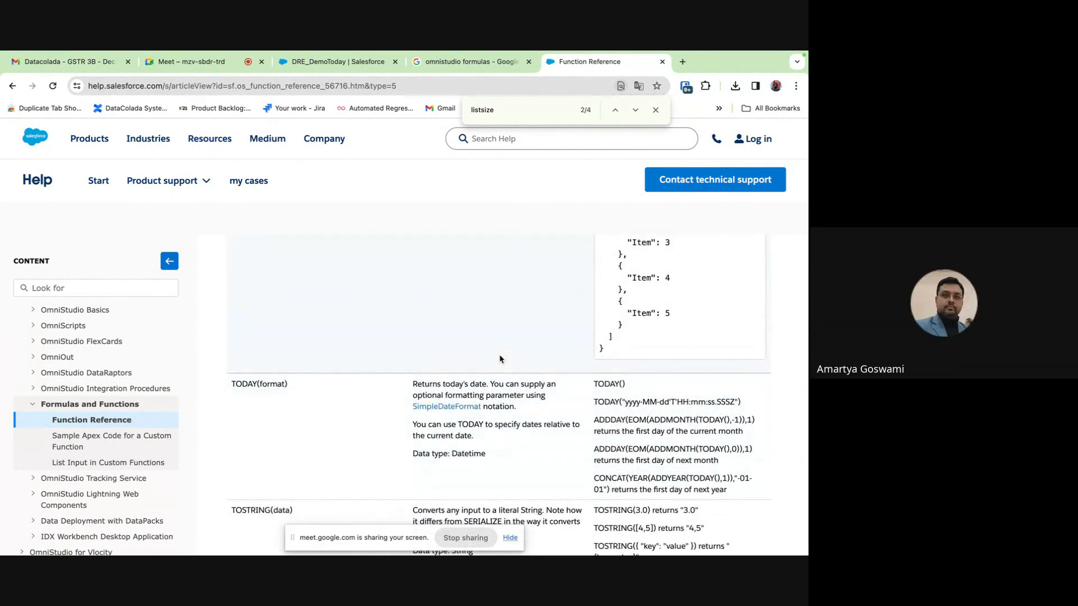
scroll(500, 358, down, 15)
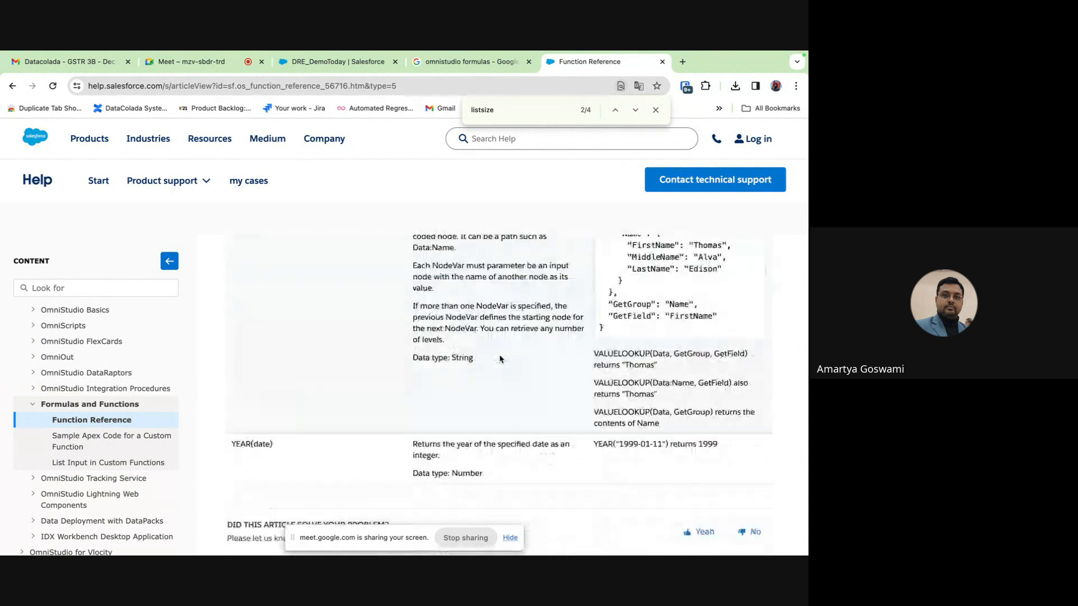
scroll(499, 359, up, 15)
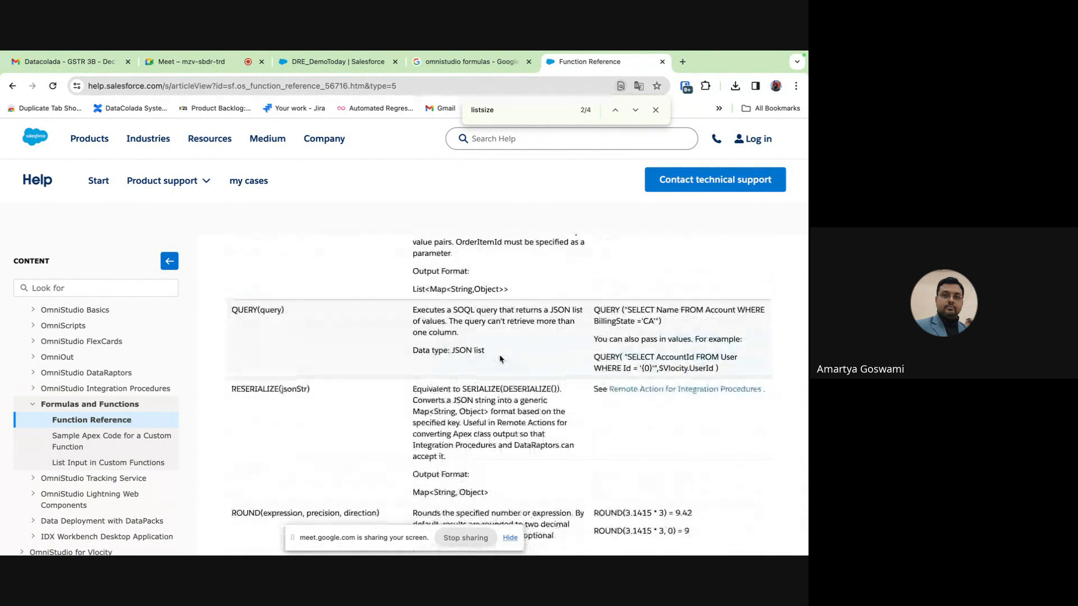
scroll(500, 354, up, 7)
scroll(499, 355, down, 8)
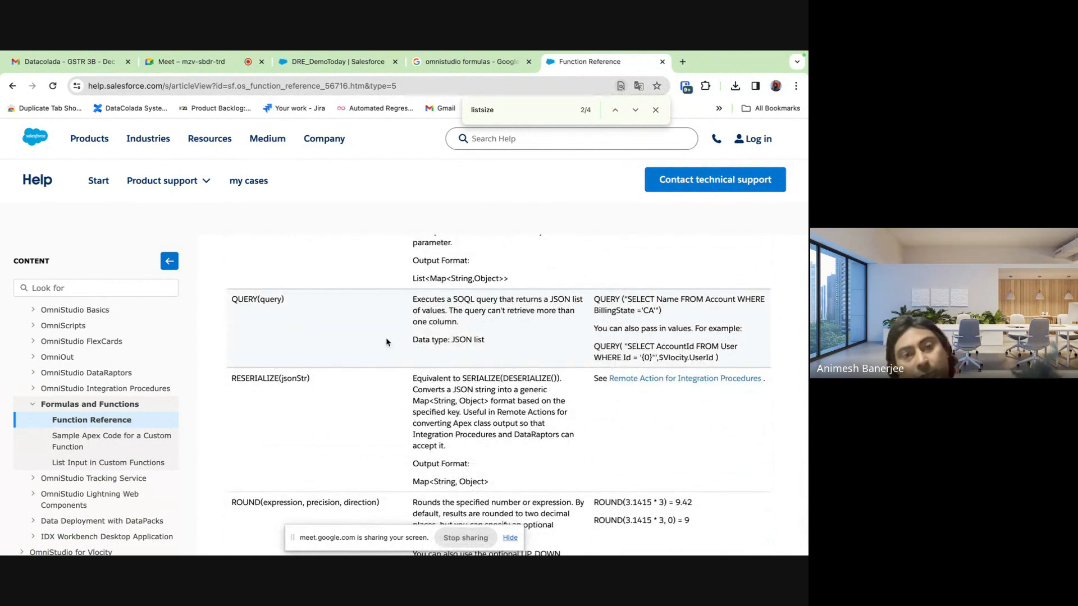
drag(232, 302, 337, 303)
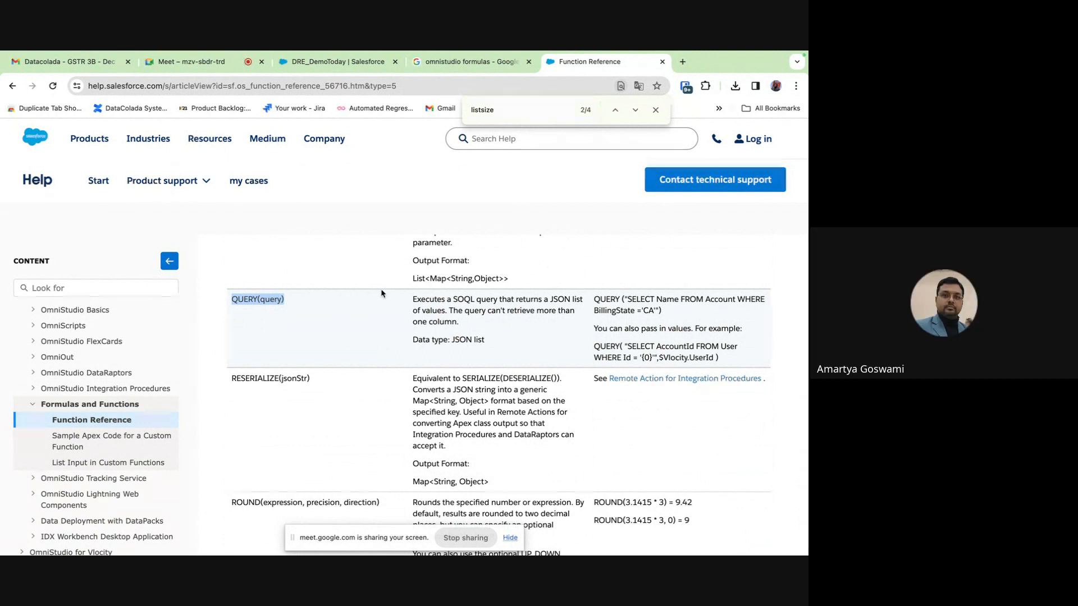
Review the functions listed before QUERY, including LISTSIZE, ISBLANK, InvokeIP, the HALF rounding options and FORMATDATETIMEGMT
scroll(384, 319, up, 5)
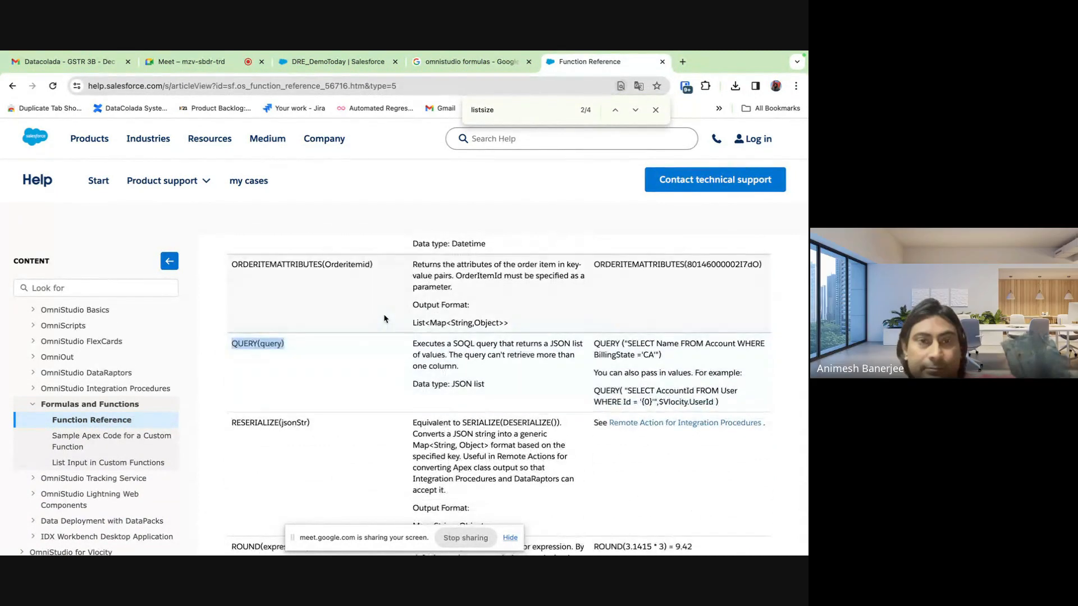
scroll(332, 345, up, 5)
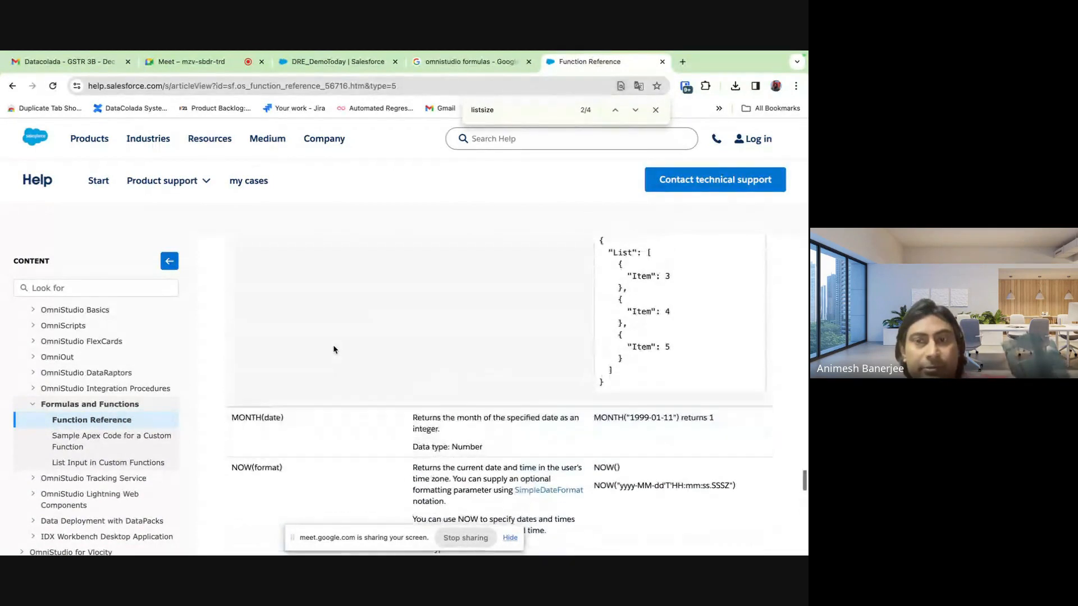
scroll(334, 349, up, 5)
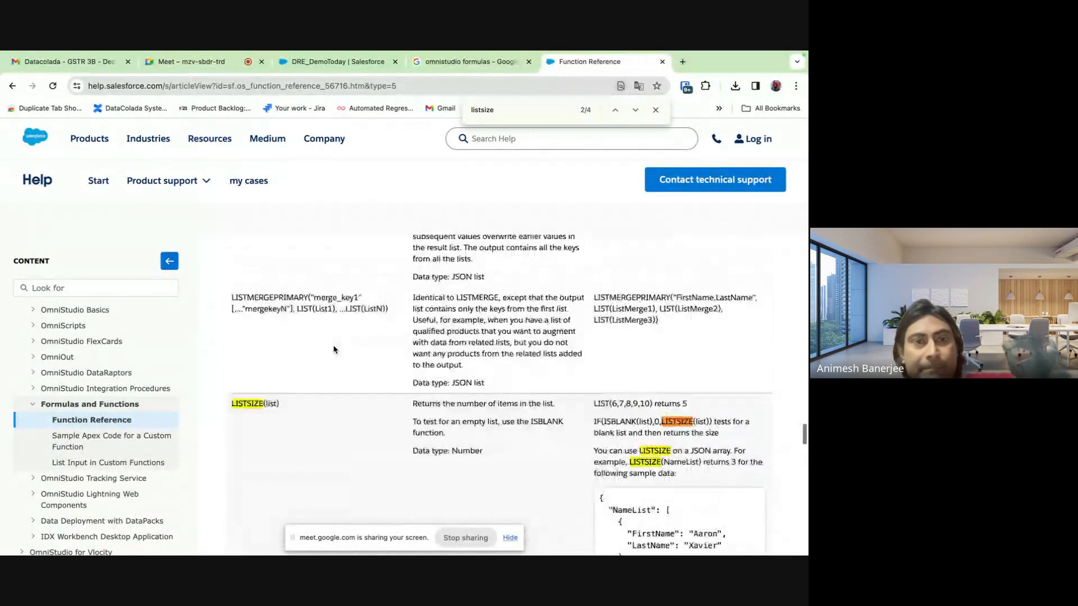
scroll(333, 349, up, 5)
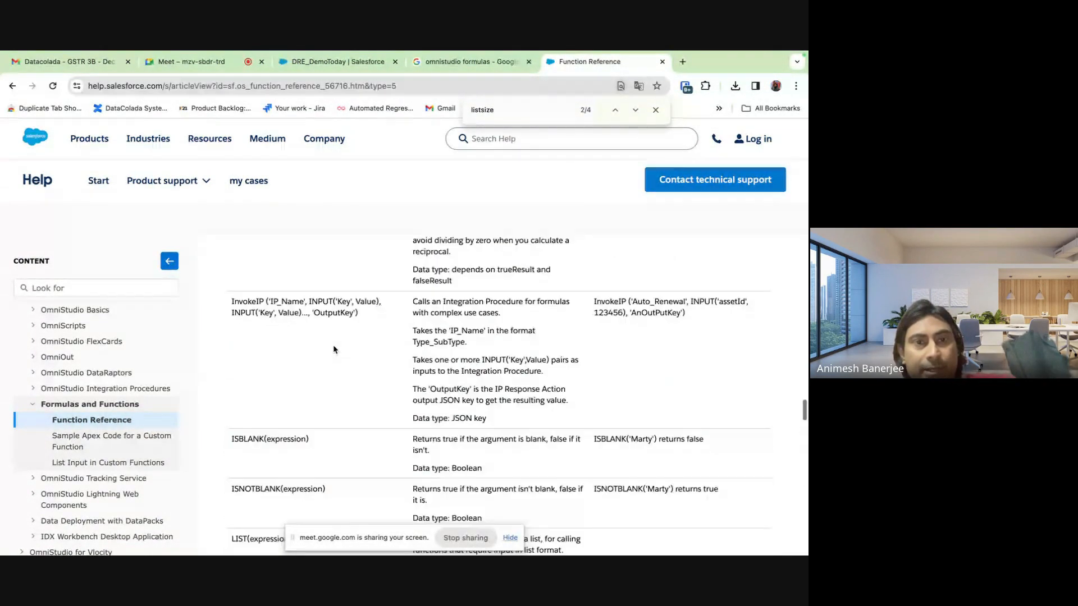
scroll(333, 349, down, 1)
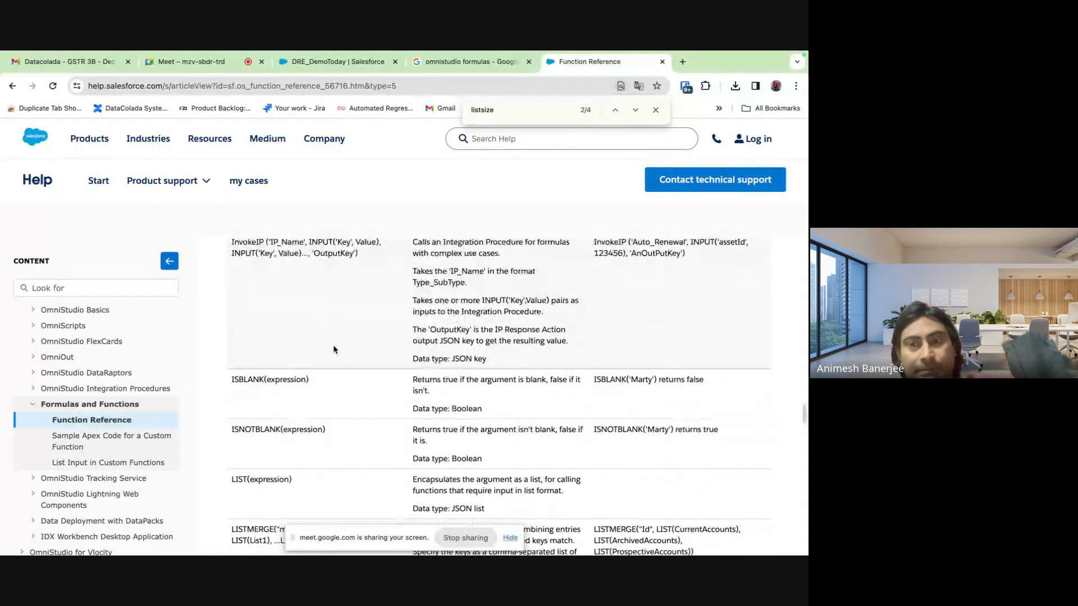
scroll(333, 349, up, 8)
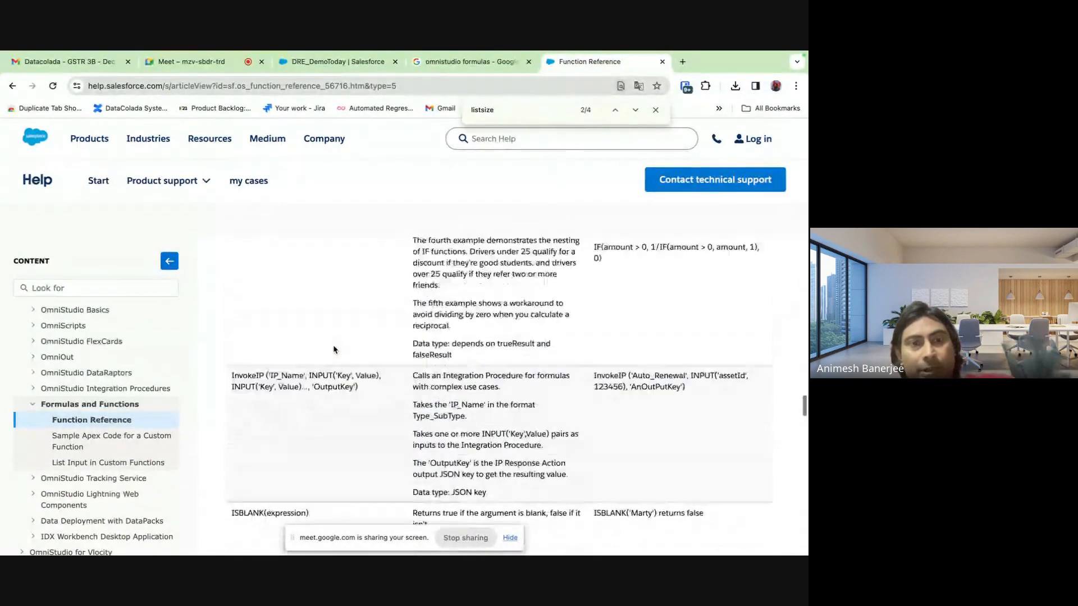
scroll(333, 350, up, 5)
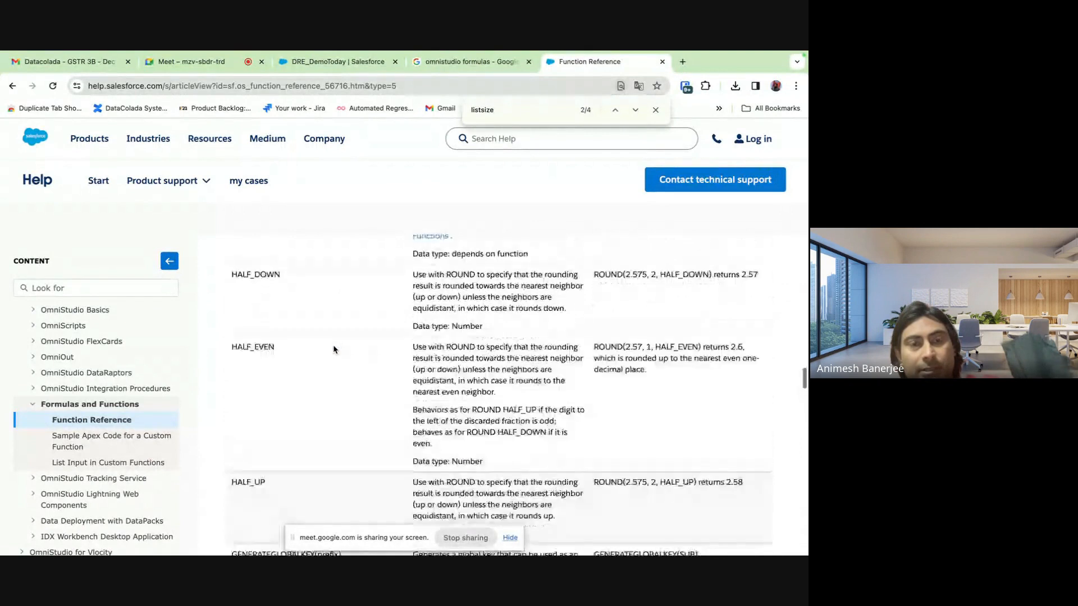
scroll(333, 350, up, 8)
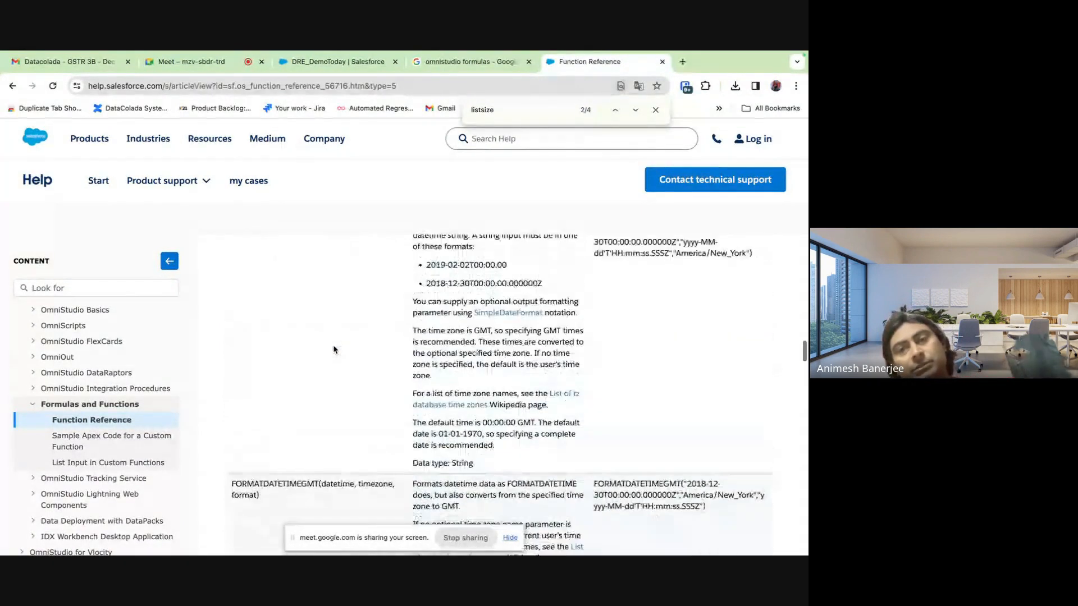
Copy the Function Reference page's web address and send it as an in-call message in the Google Meet call
scroll(334, 349, up, 10)
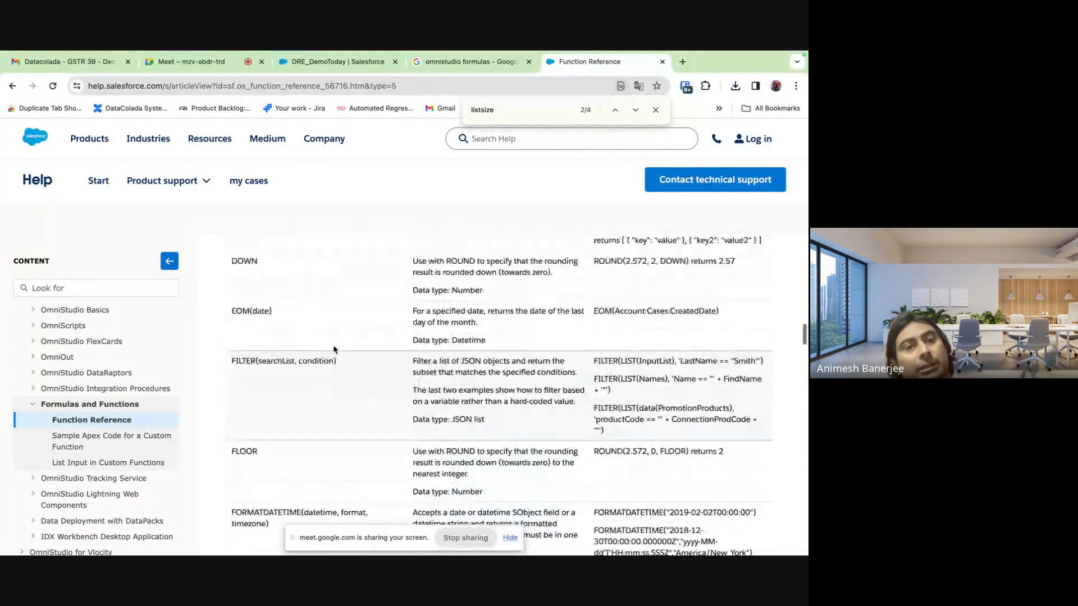
scroll(334, 349, up, 10)
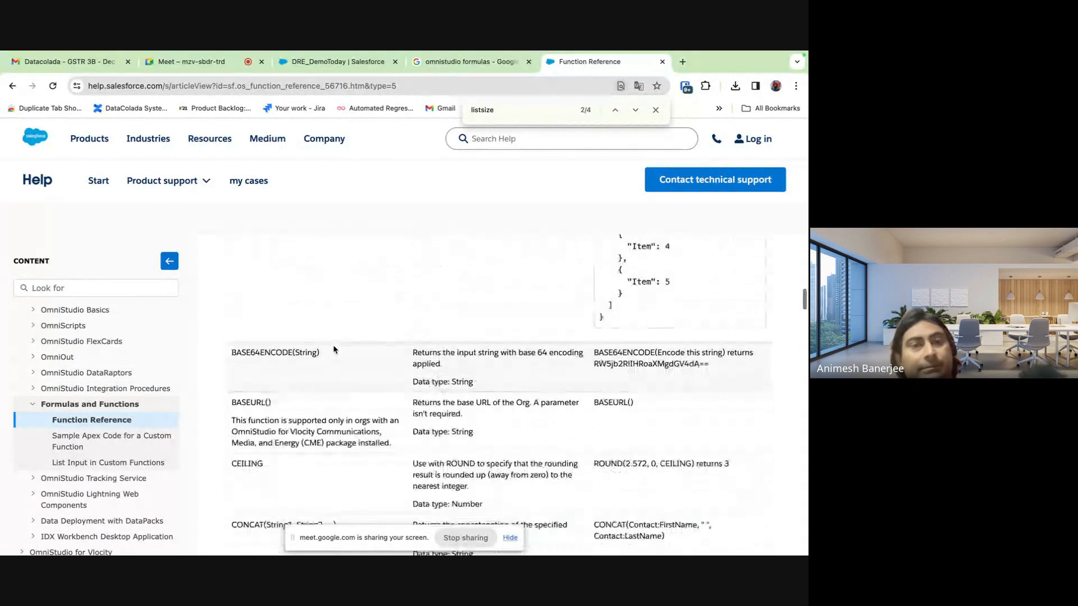
scroll(332, 348, up, 15)
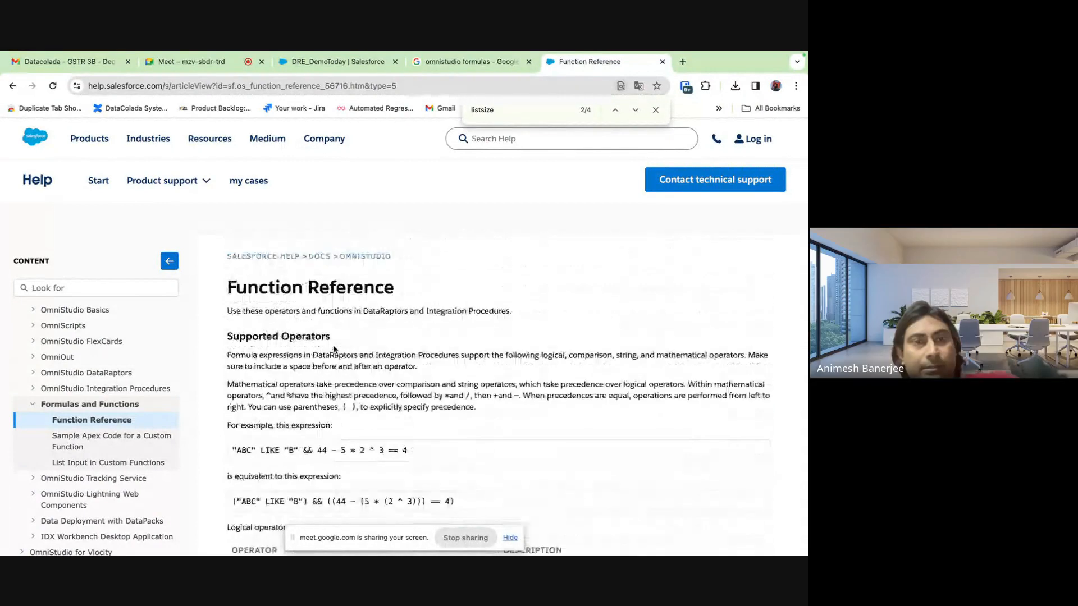
click(313, 89)
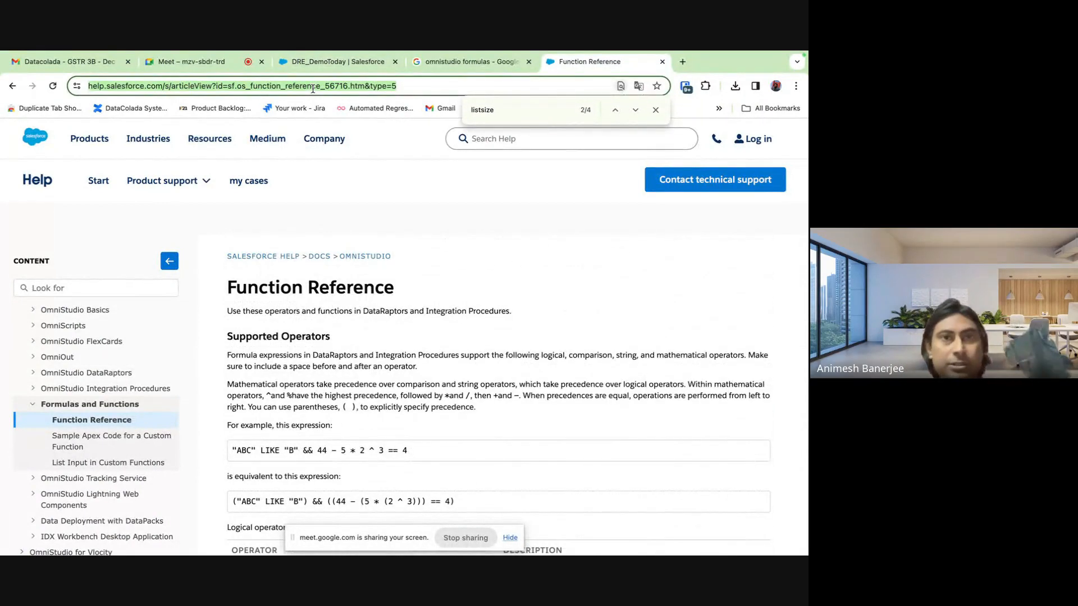
click(224, 61)
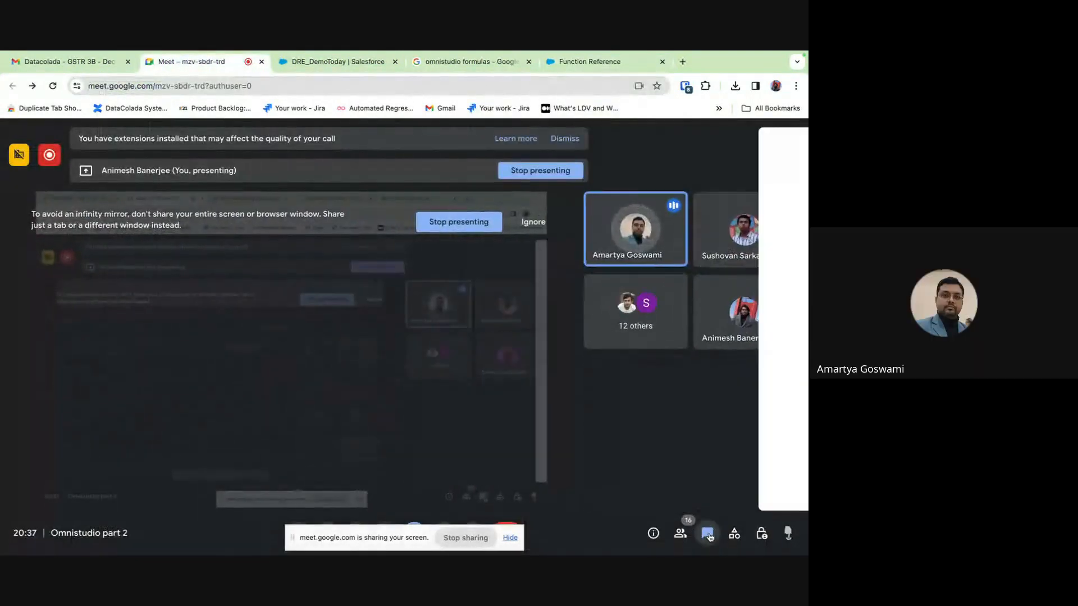
click(708, 534)
click(671, 488)
key(ctrl+v)
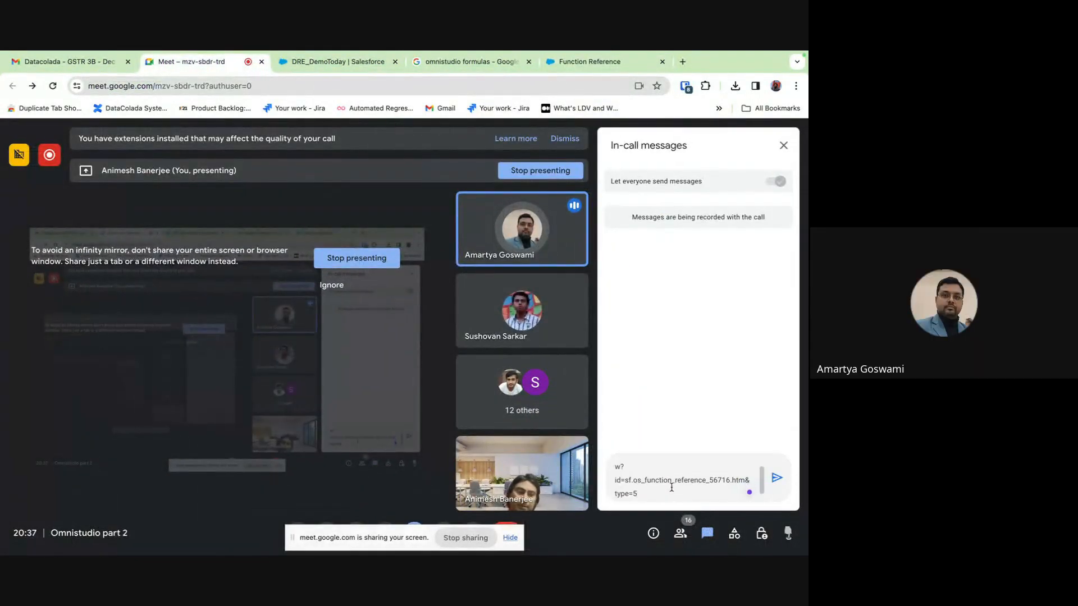
key(Return)
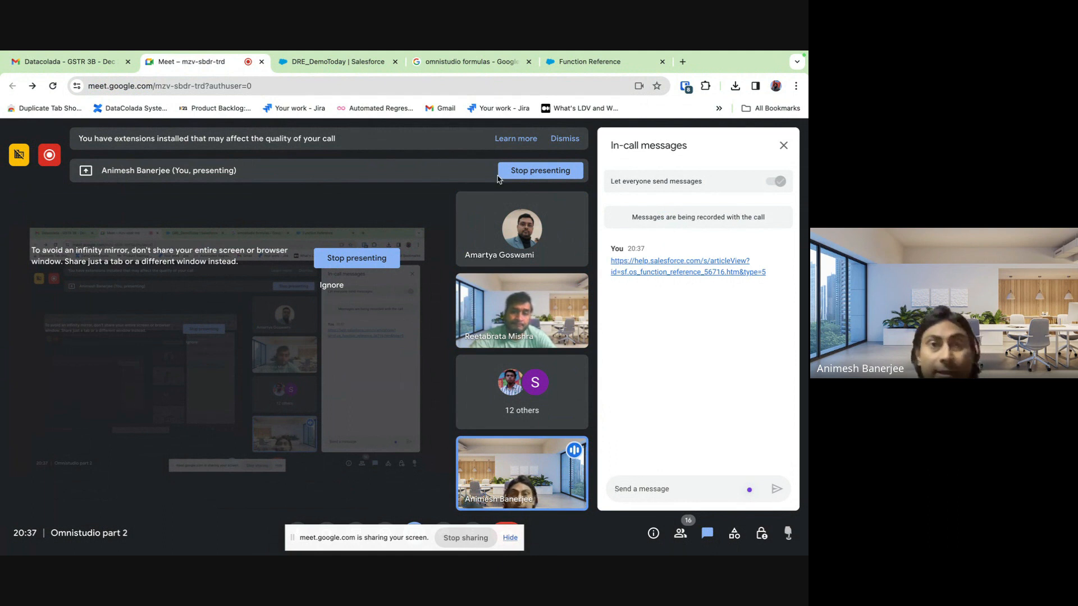
Return to DRE_DemoToday in Salesforce and review its five formulas with their result paths
click(335, 63)
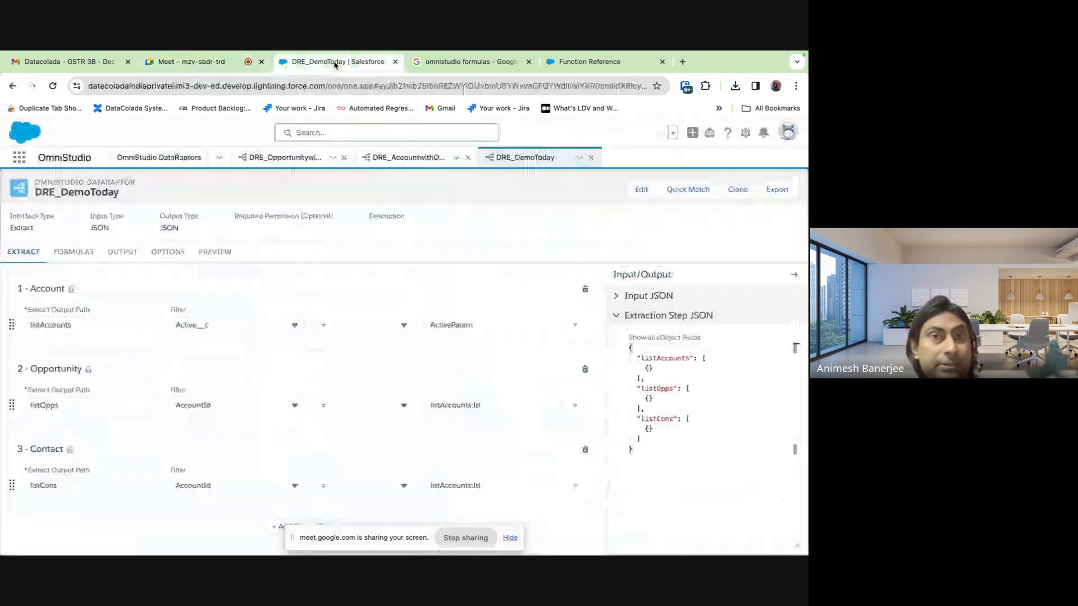
click(70, 254)
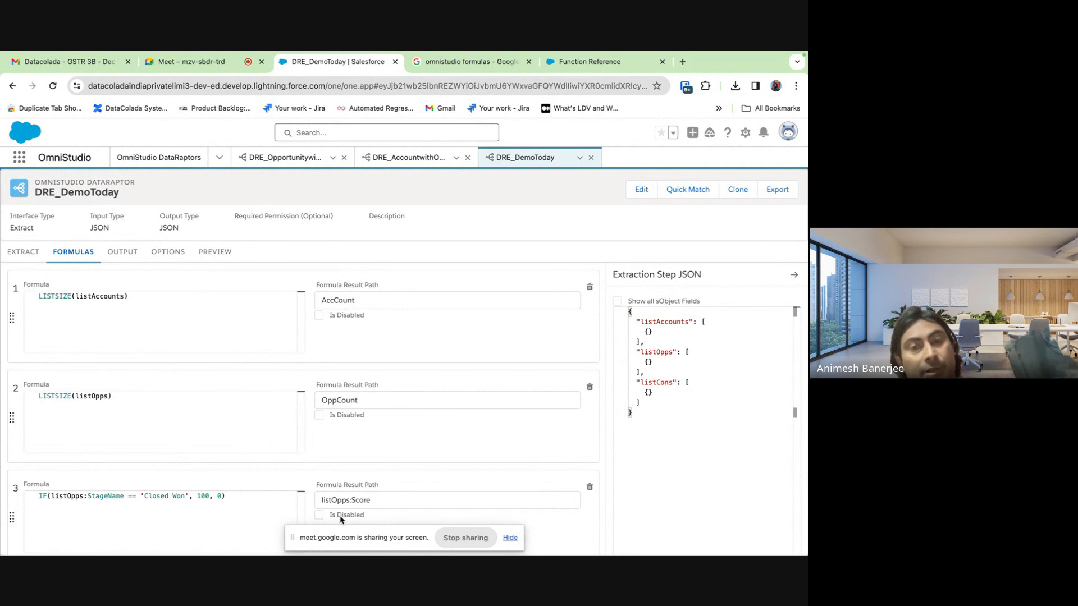
scroll(338, 458, down, 4)
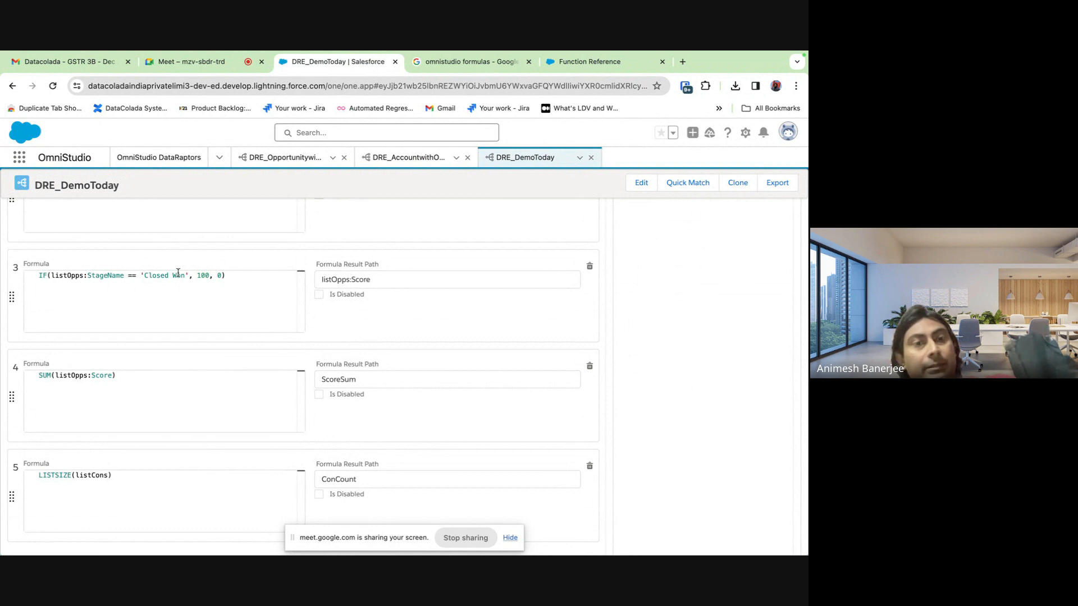
Switch back to the Function Reference, shorten the page search to "list", and step through the matches
click(588, 61)
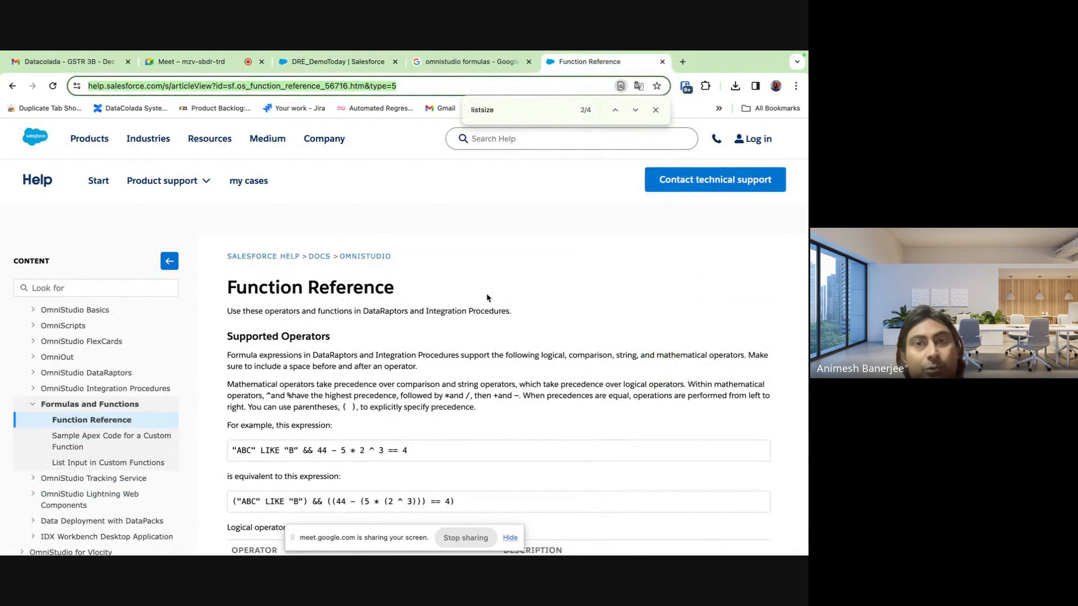
click(496, 109)
key(BackSpace)
key(BackSpace)
key(BackSpace)
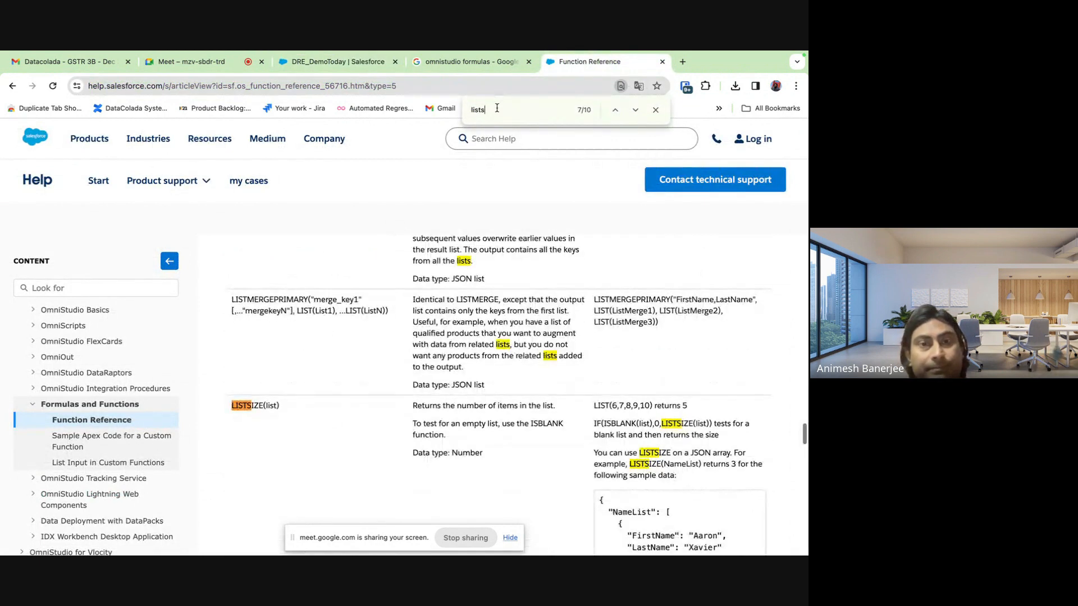
key(Return)
key(Return)
key(Return)
key(Return)
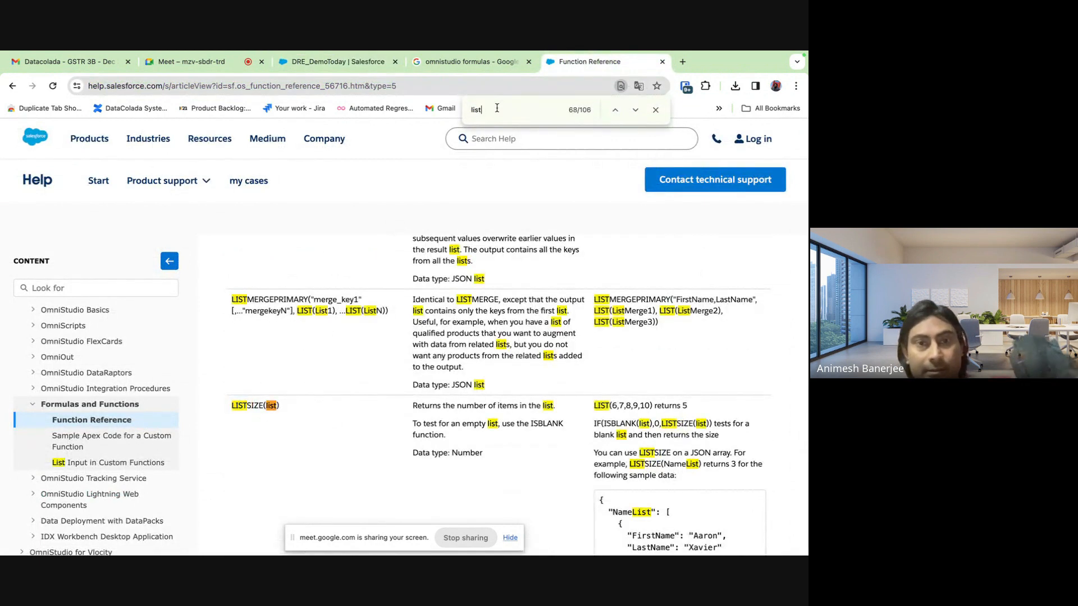
key(Return)
key(Return)
key(Return)
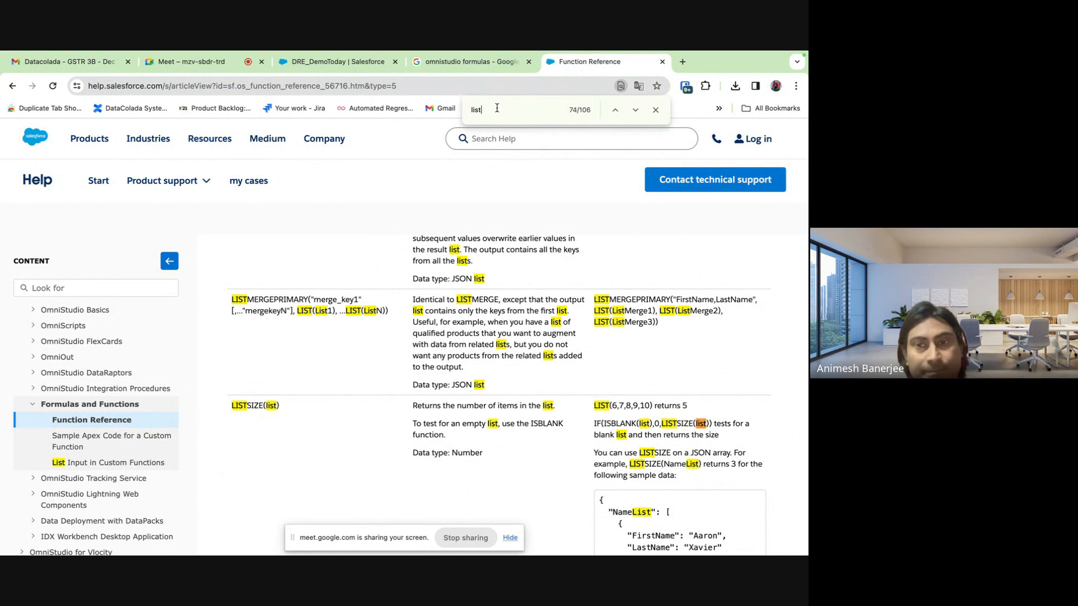
Narrow the page search to "list(" and step through matches from SERIALIZE and SORTBY around to FILTER
text(()
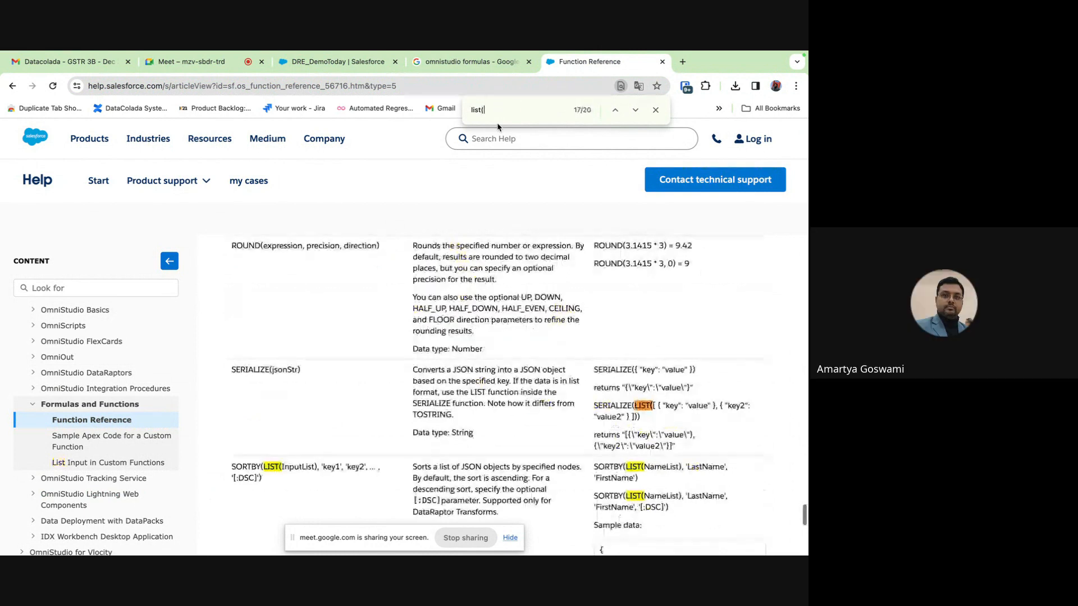
key(Return)
key(Return)
key(Return)
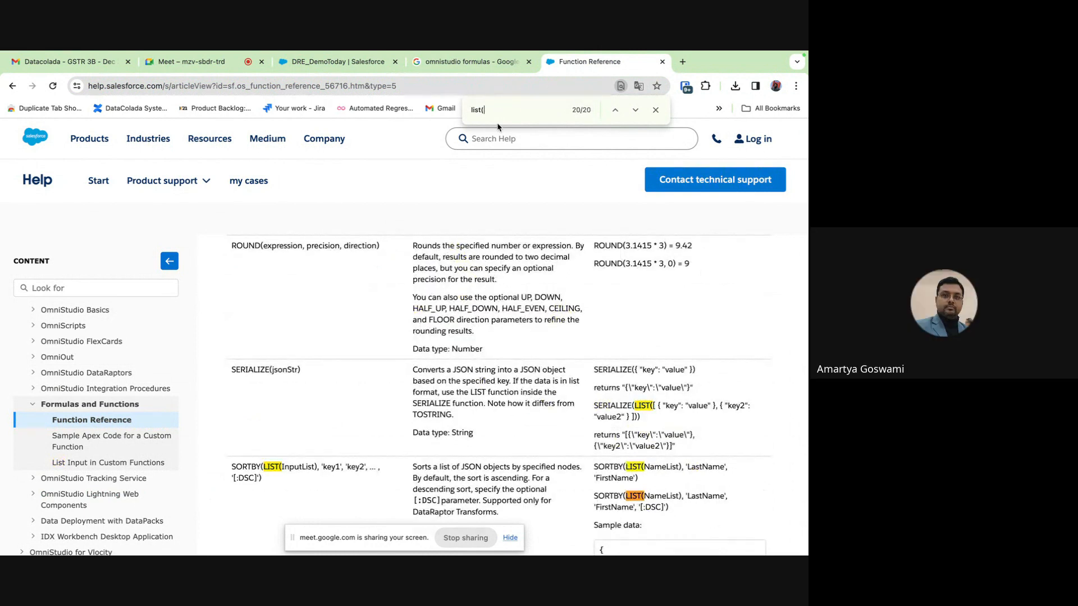
key(Return)
key(Return)
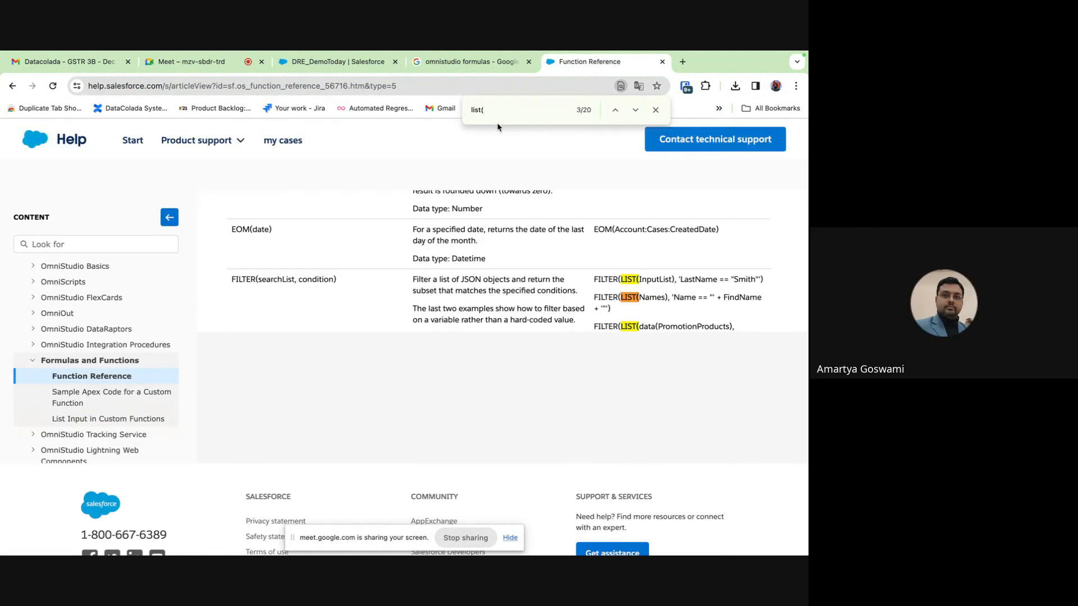
Browse the entries from FILTER to MIN(list), revisit the last FILTER example, and return to the start of the reference
mouse_move(197, 141)
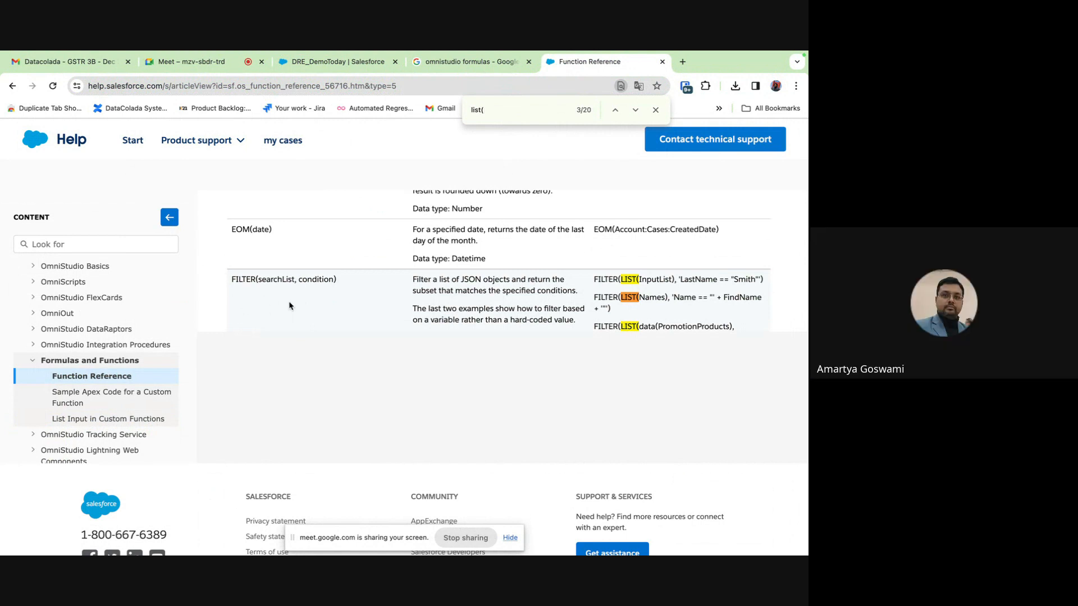
scroll(289, 306, down, 10)
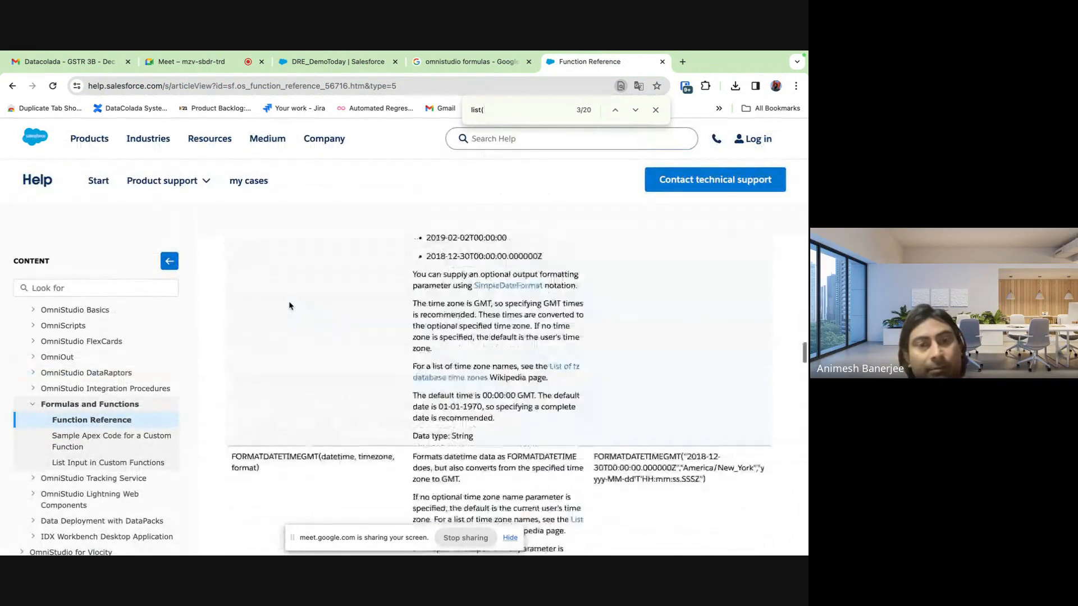
scroll(289, 306, down, 15)
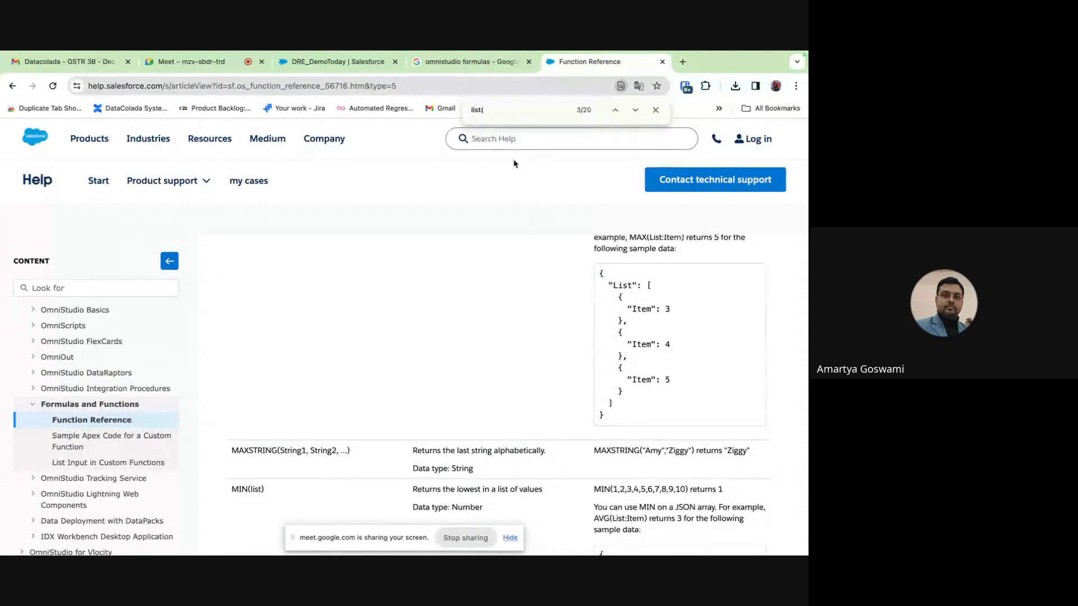
key(Return)
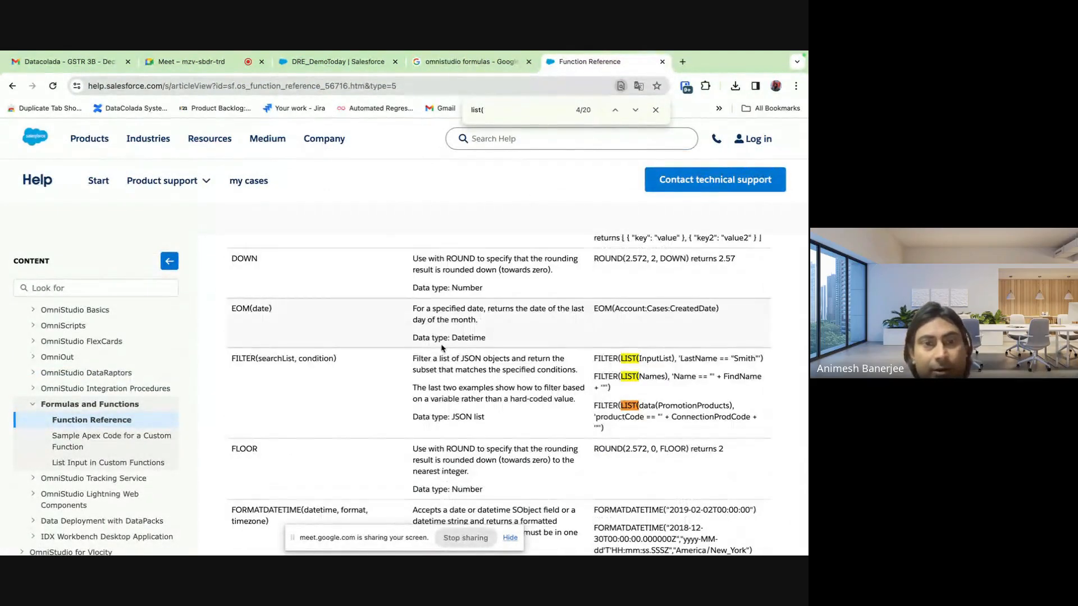
scroll(441, 350, up, 15)
scroll(441, 350, up, 8)
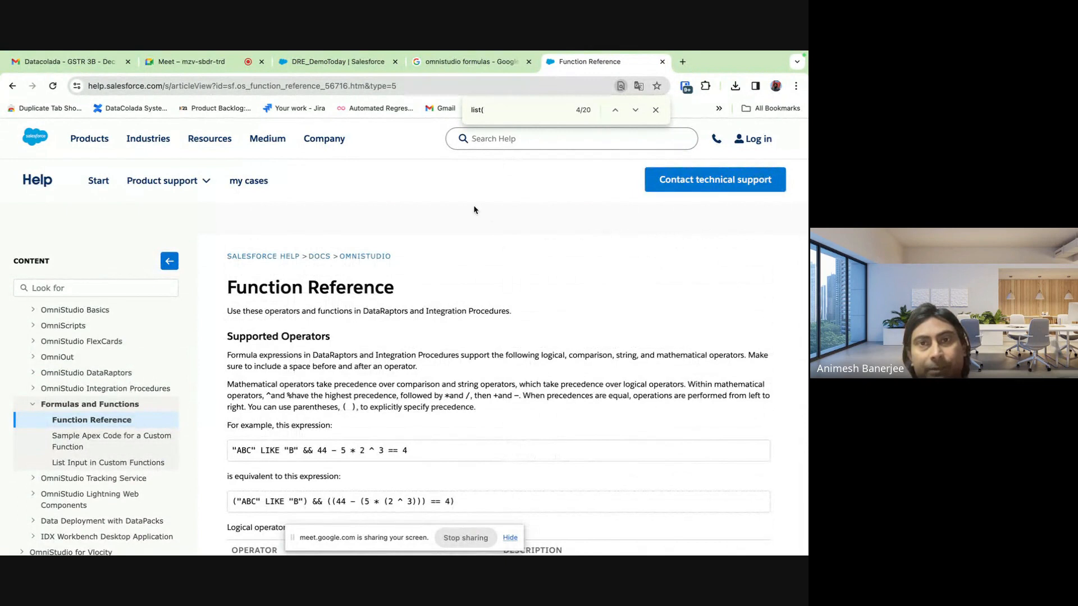
Step through the "list(" matches in the LIST, LISTMERGE and LISTMERGEPRIMARY entries up to SERIALIZE
key(Return)
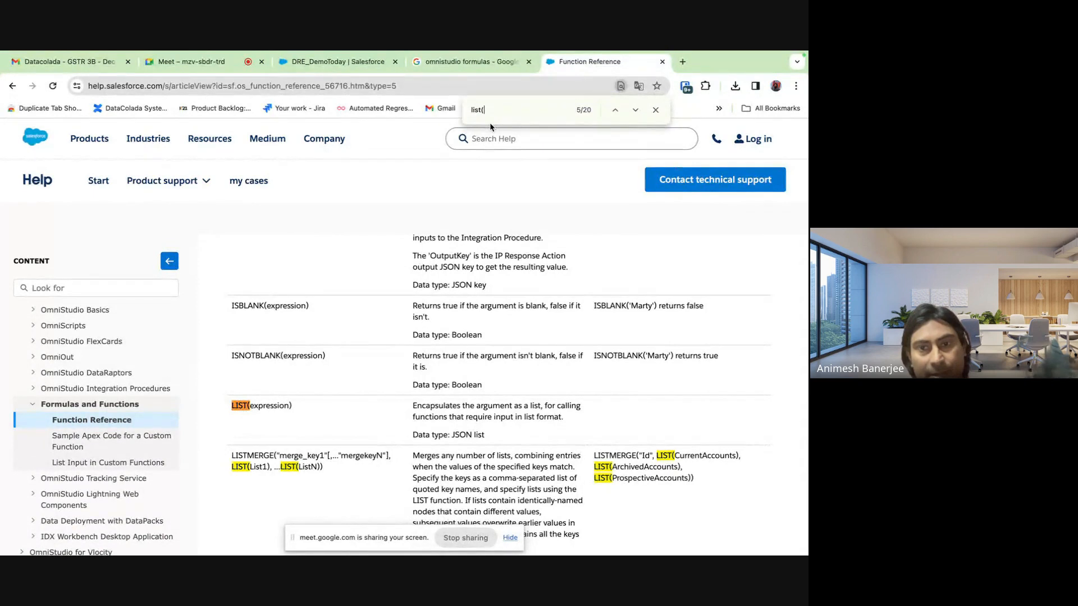
key(Return)
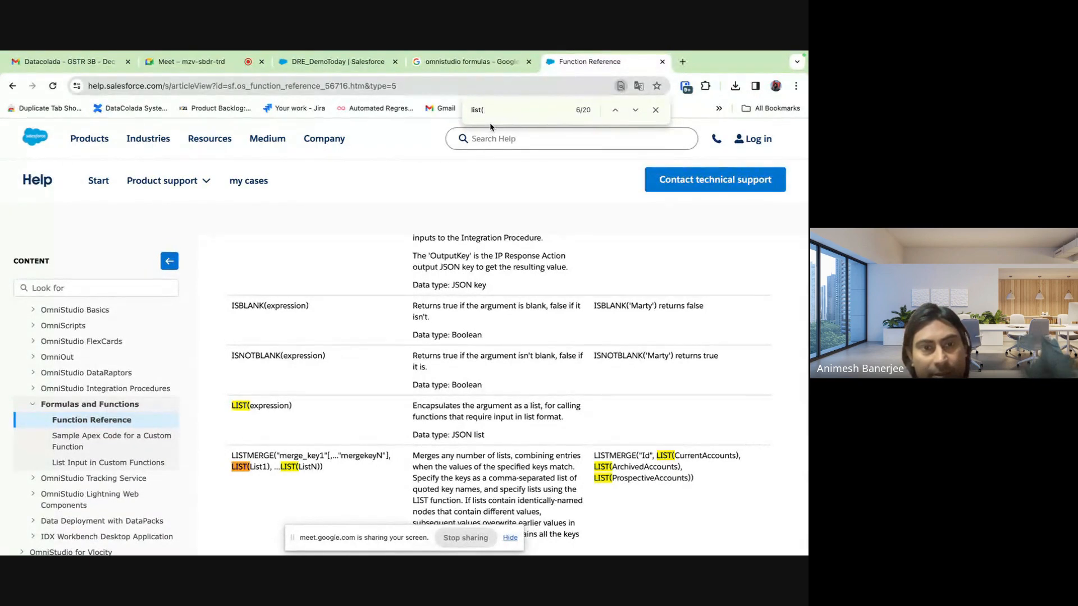
key(Return)
key(Return)
key(Return)
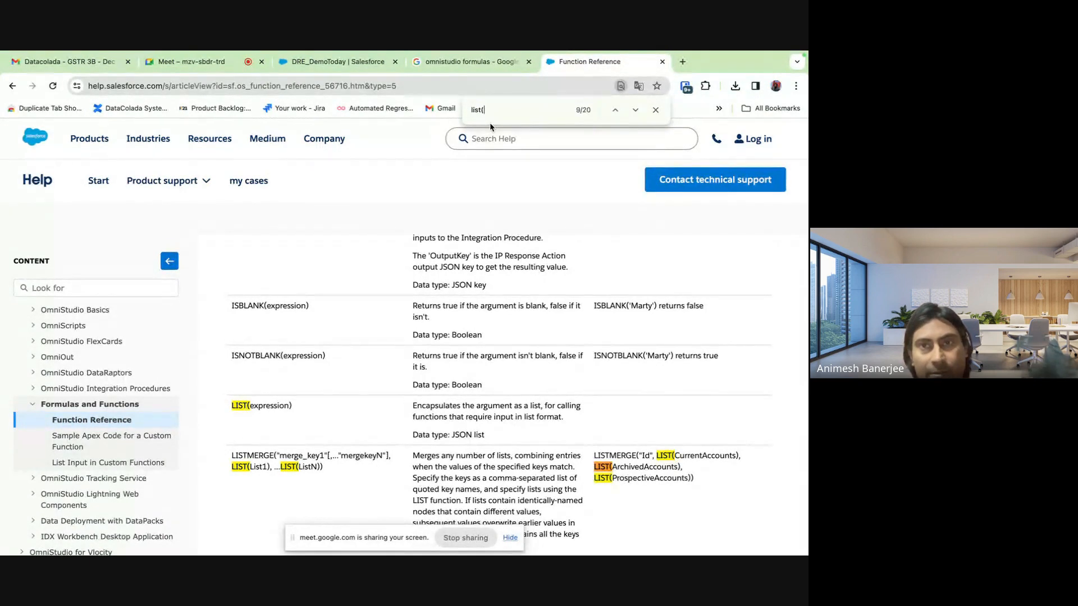
key(Return)
key(Return)
key(Return)
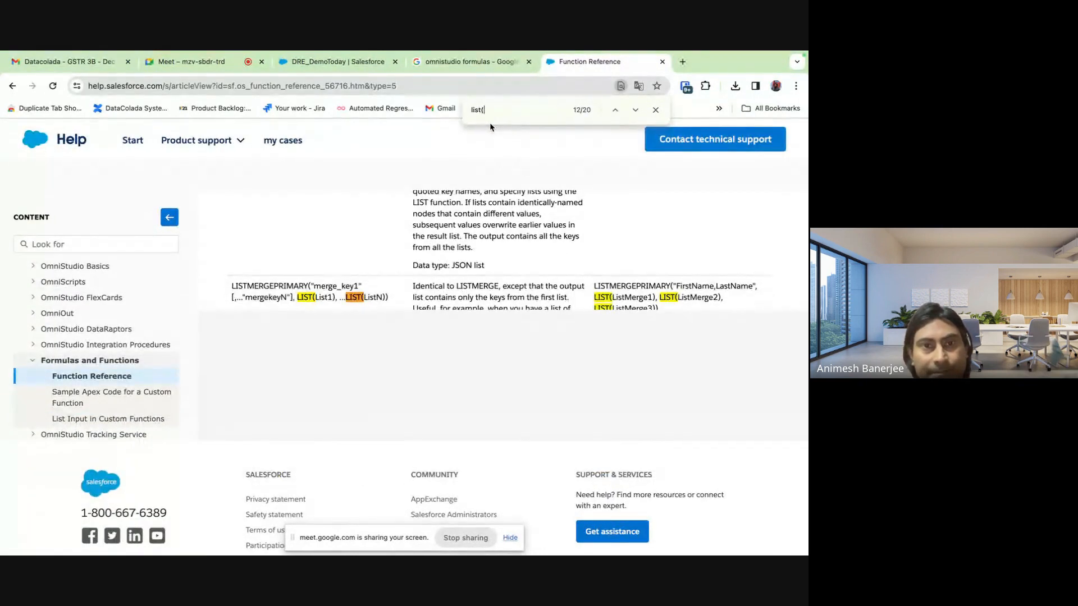
key(Return)
key(Return)
key(Return)
key(Return)
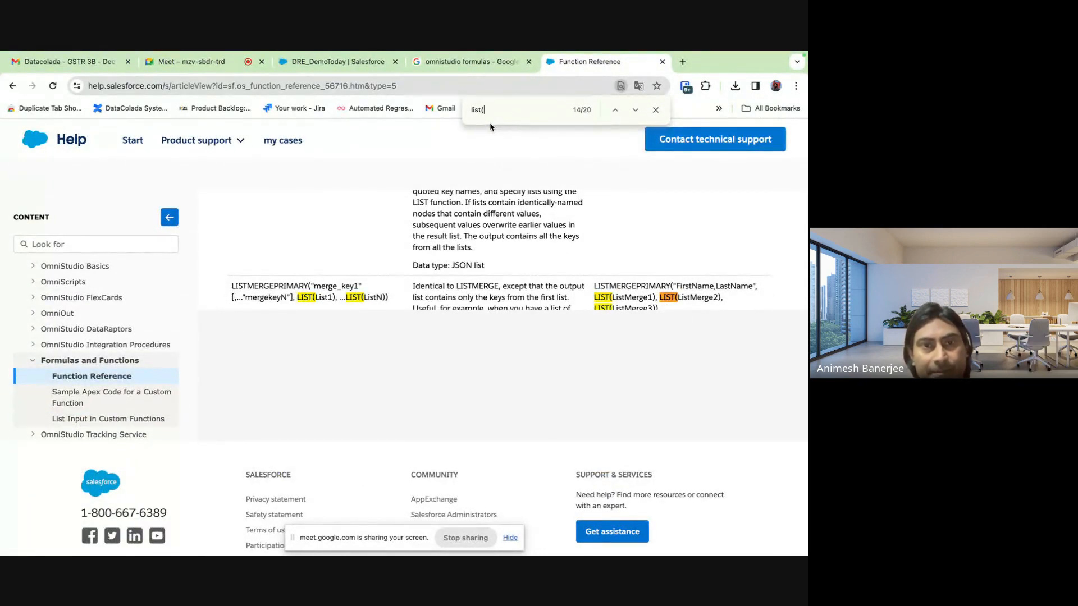
key(Return)
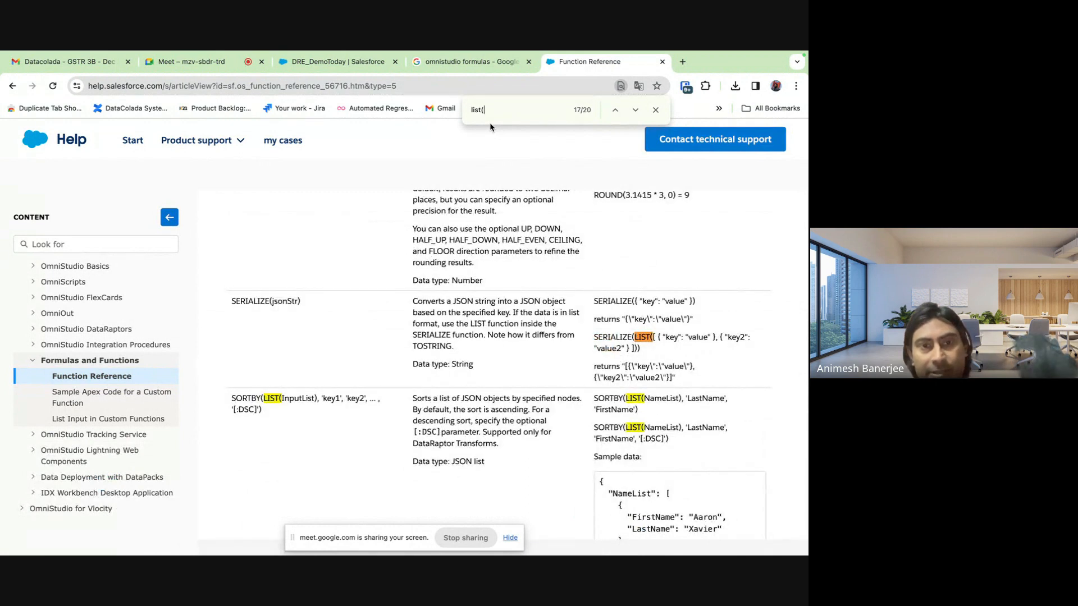
Continue through the "list(" matches past SORTBY and around to the DESERIALIZE and FILTER examples
key(Return)
key(Return)
key(Return)
key(Return)
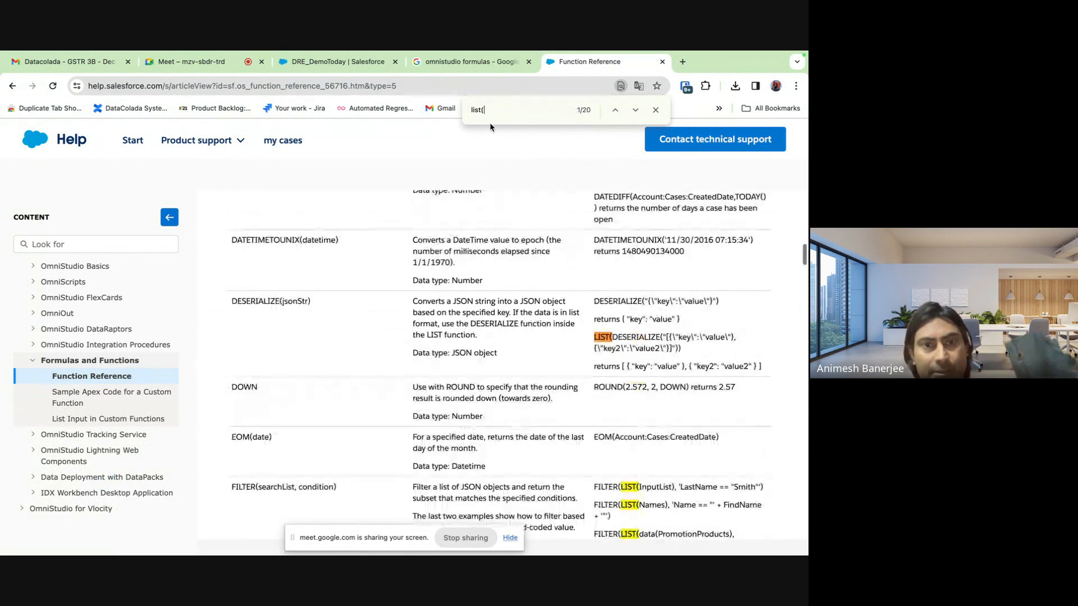
key(Return)
key(Return)
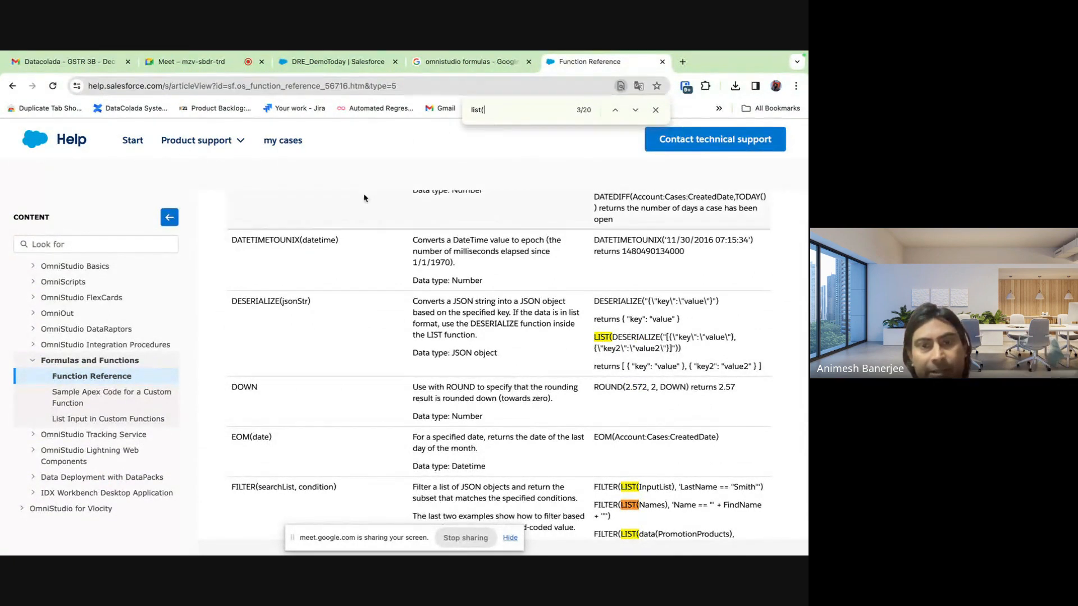
Review the entries between CEILING and FILTER, and copy the first FILTER example, which filters InputList by LastName
scroll(393, 264, down, 2)
scroll(426, 335, up, 2)
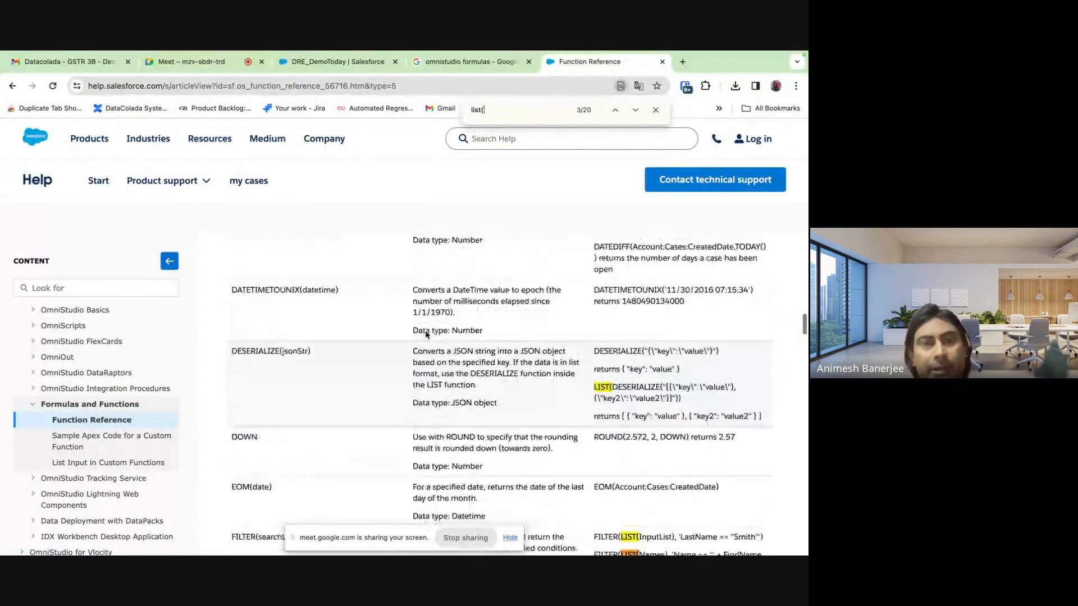
scroll(426, 335, up, 4)
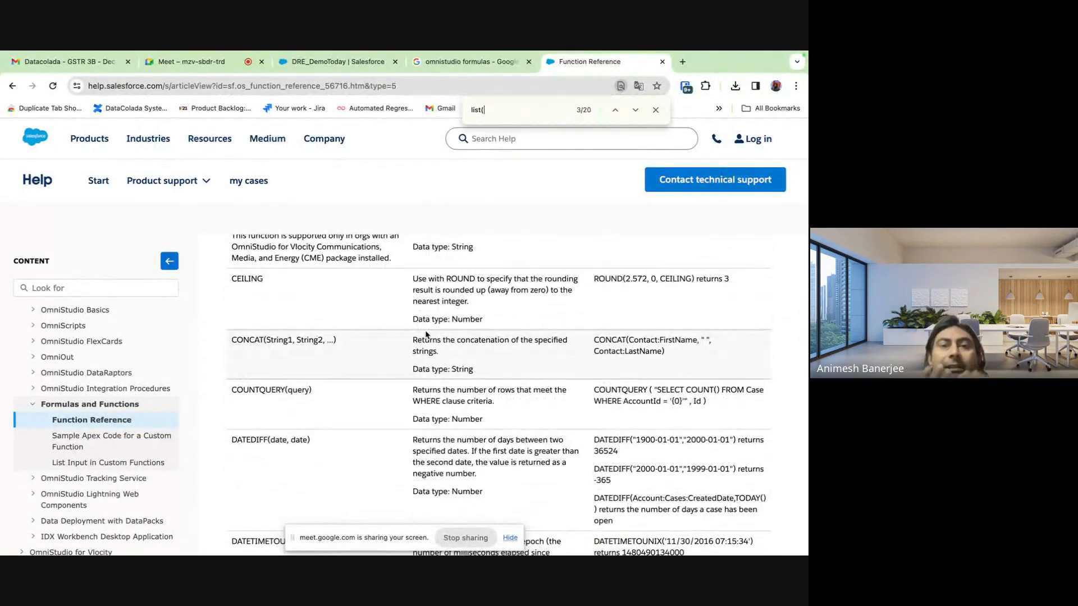
scroll(426, 335, down, 5)
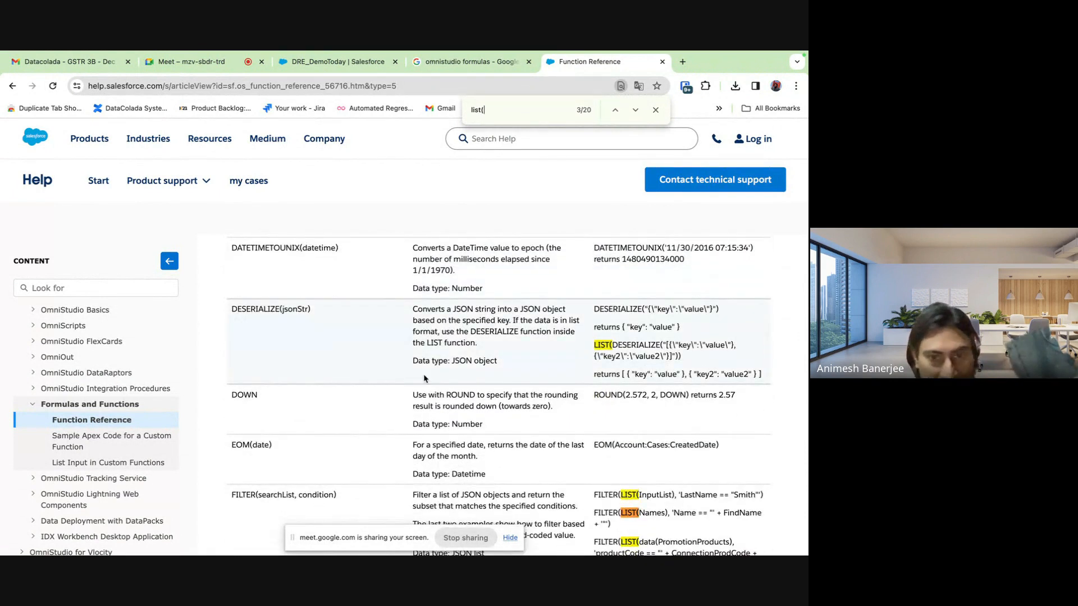
scroll(425, 379, down, 3)
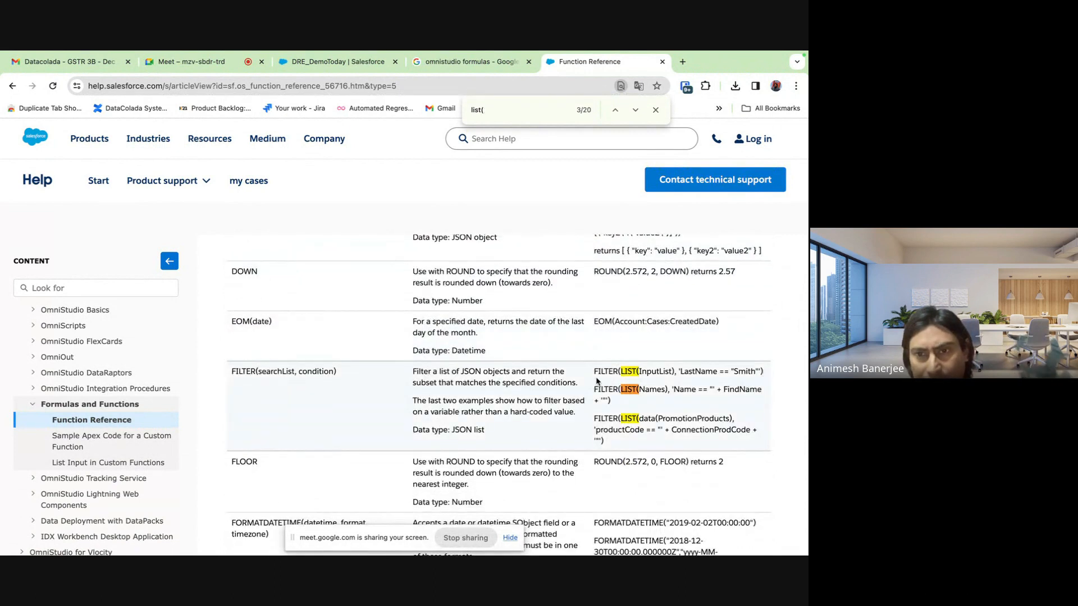
drag(611, 369, 769, 375)
key(ctrl+c)
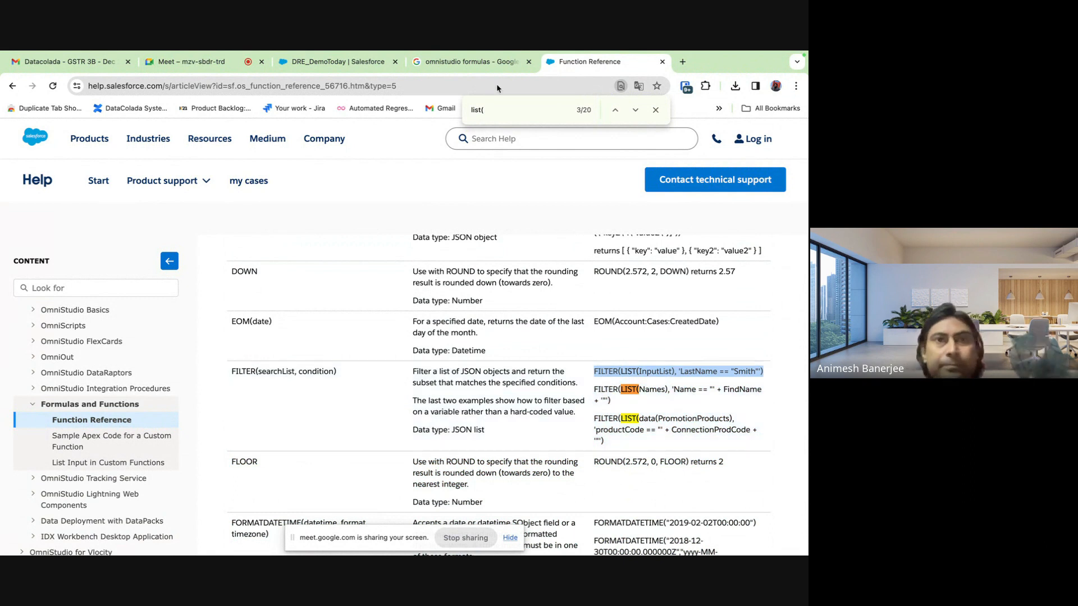
Return to DRE_DemoToday and add a sixth formula containing the copied FILTER(LIST(InputList), ...) example
click(188, 62)
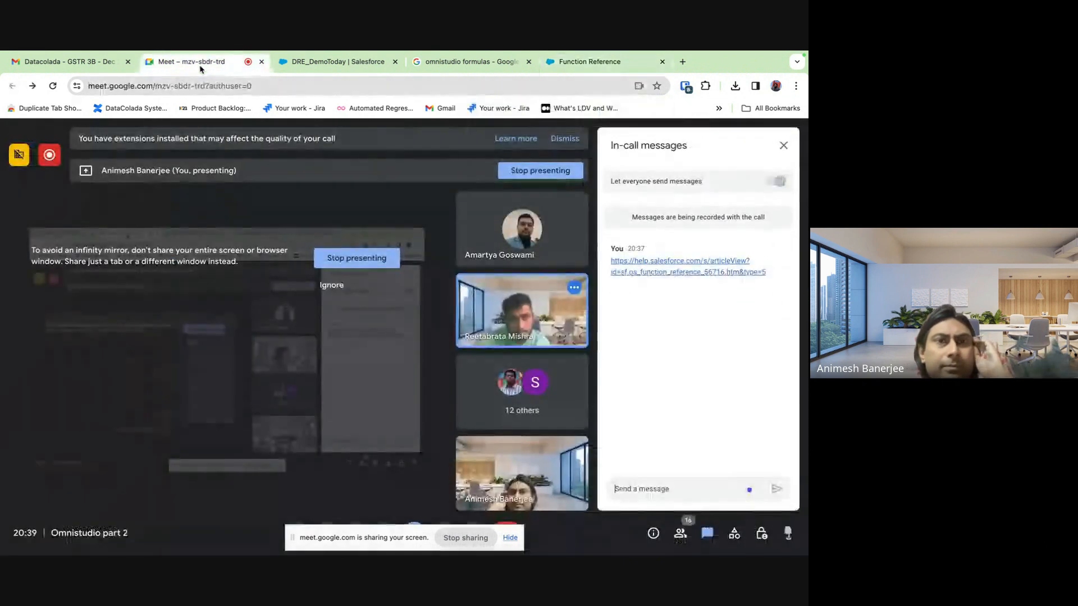
click(330, 62)
click(433, 65)
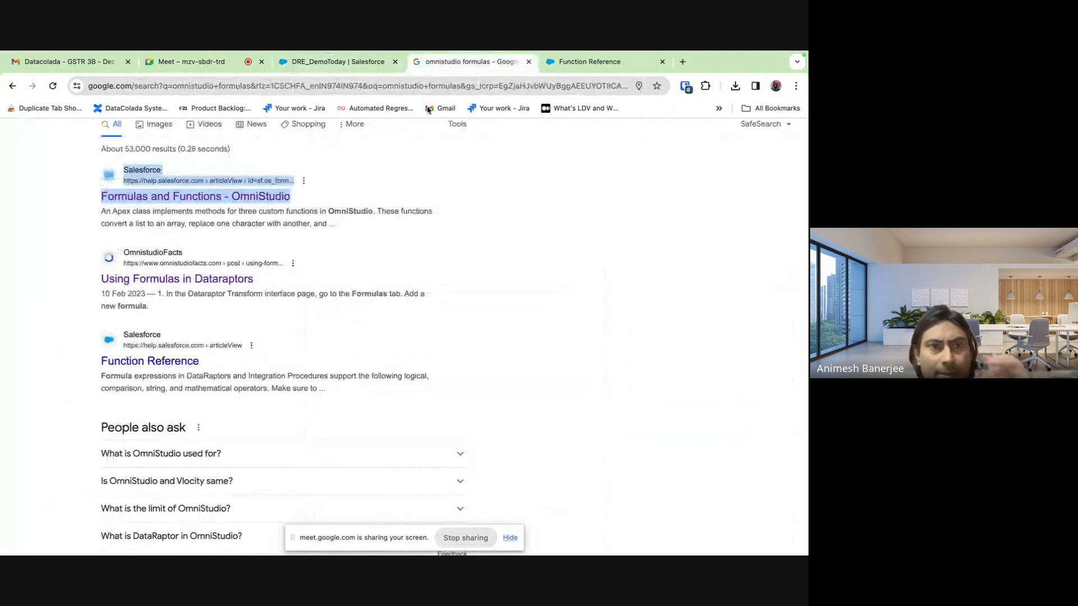
click(564, 63)
click(348, 62)
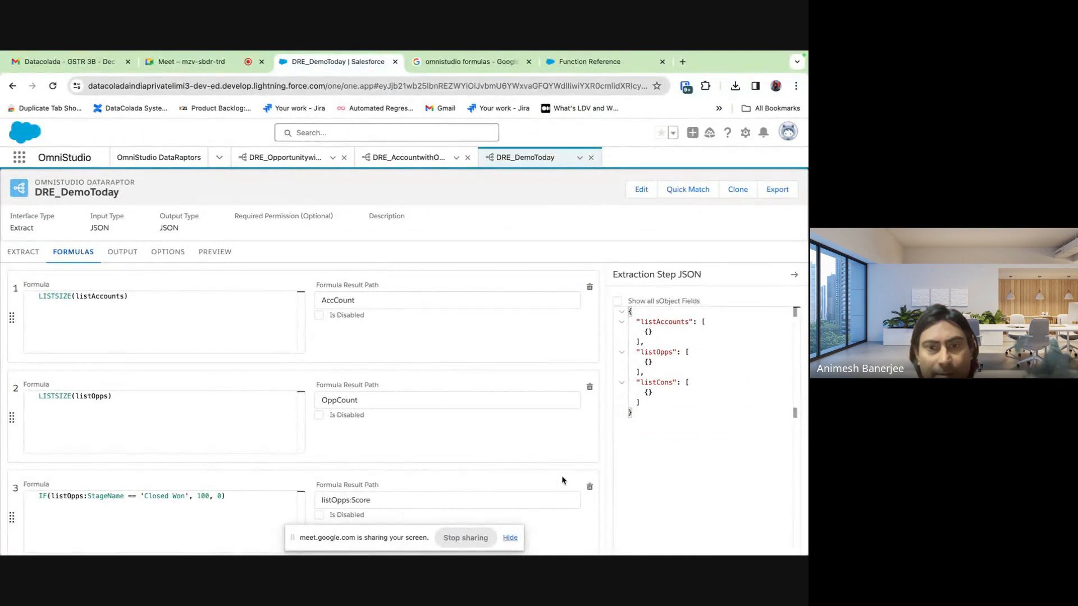
drag(393, 552, 734, 554)
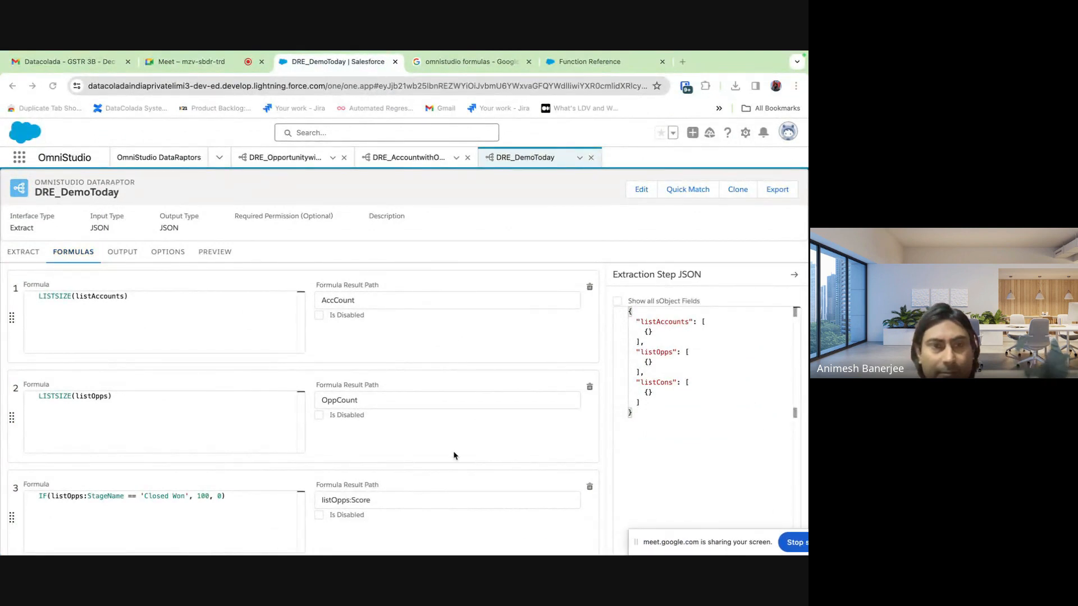
scroll(454, 456, down, 5)
click(305, 532)
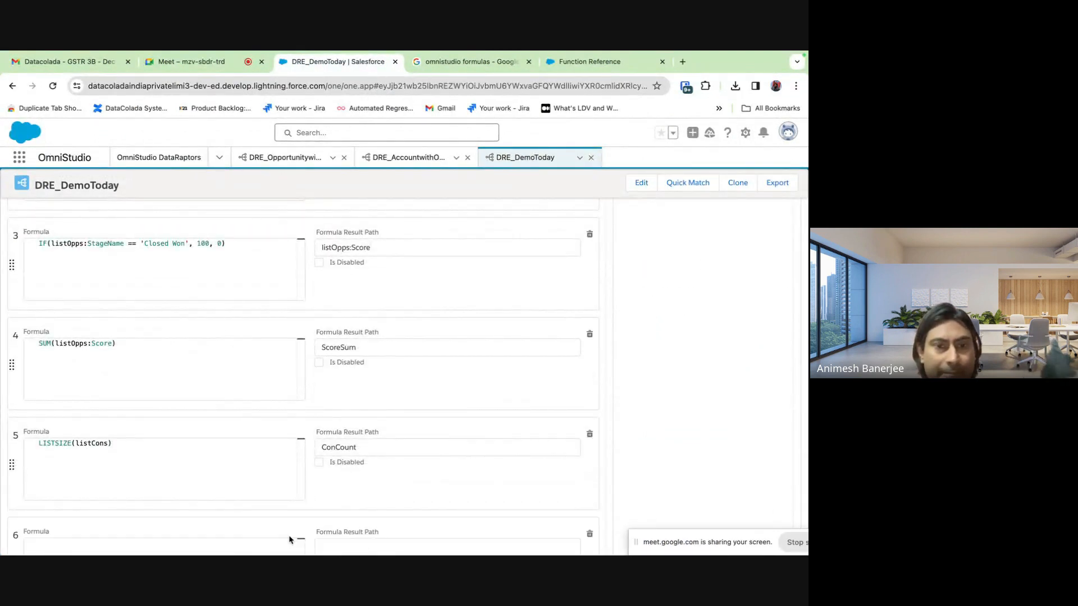
scroll(163, 530, down, 2)
click(125, 463)
key(ctrl+v)
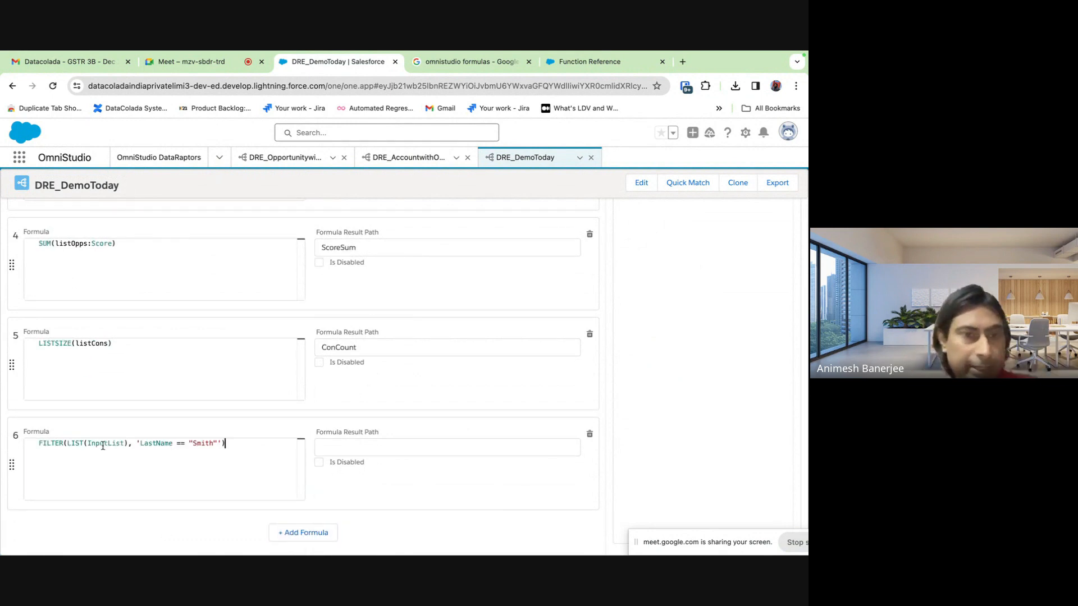
Replace InputList in the sixth formula with listOpps, copied from the second formula
double_click(104, 444)
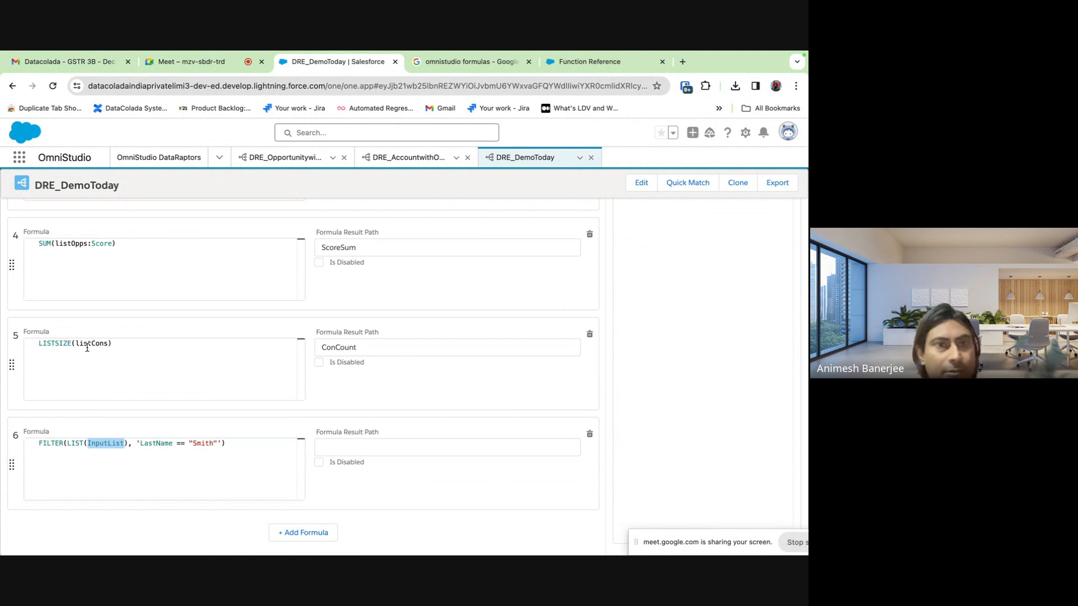
scroll(135, 319, up, 3)
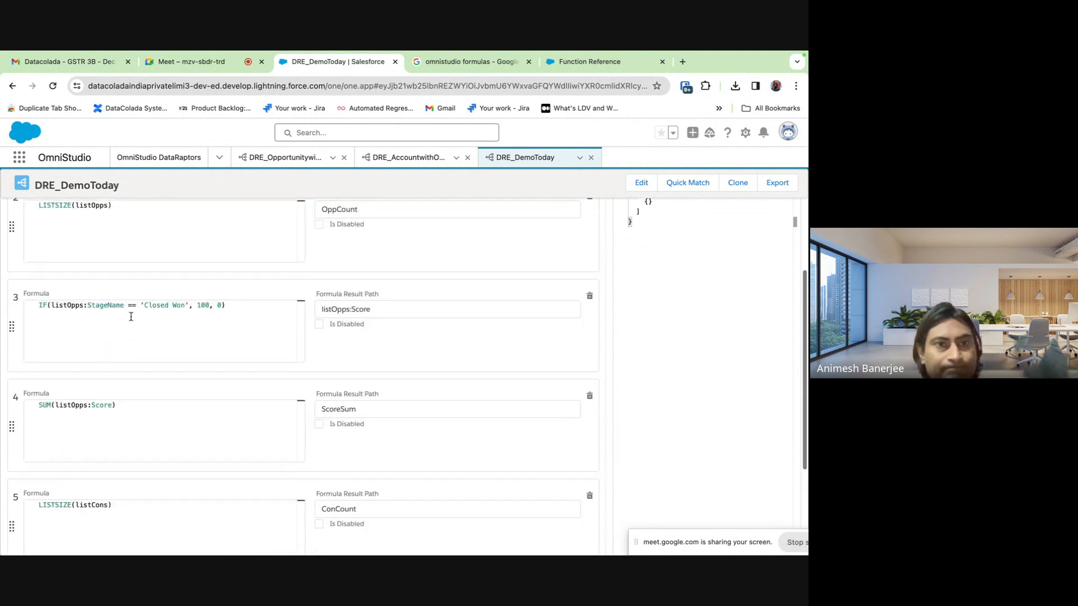
double_click(87, 206)
key(super+c)
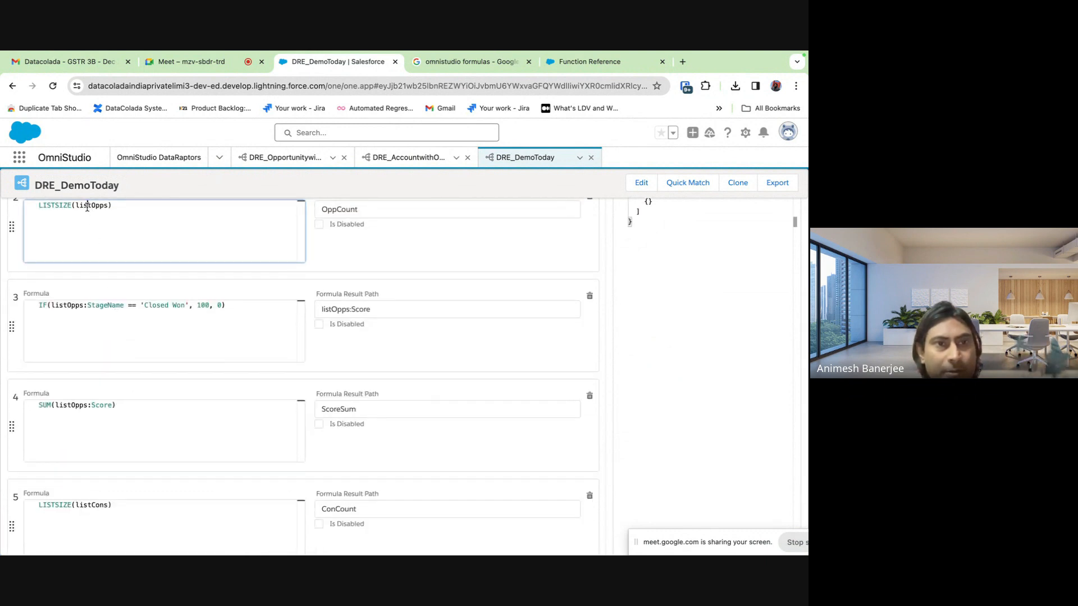
scroll(153, 382, down, 3)
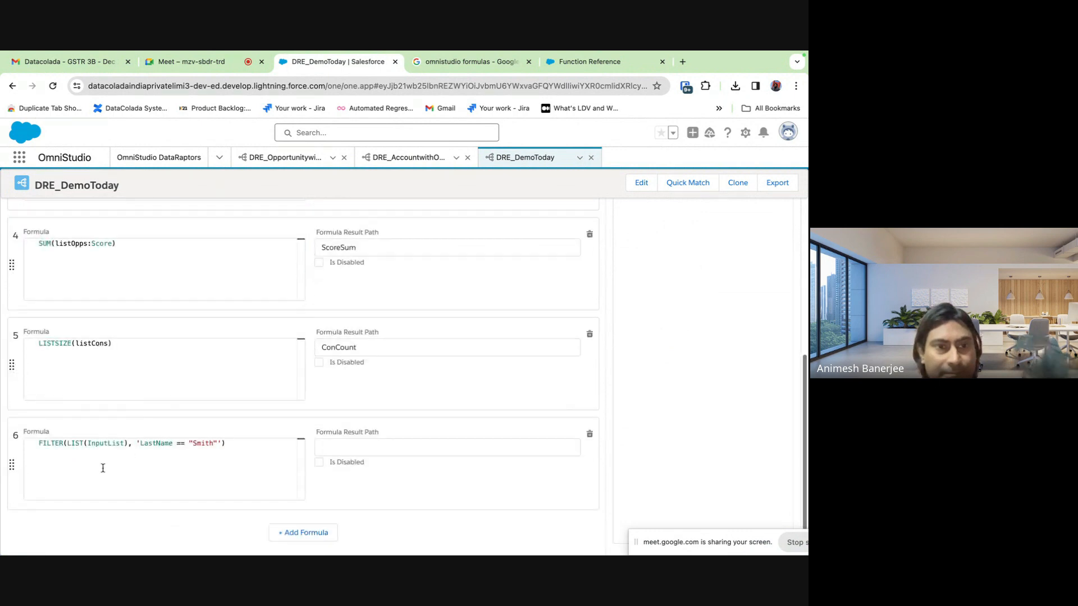
double_click(97, 444)
key(super+v)
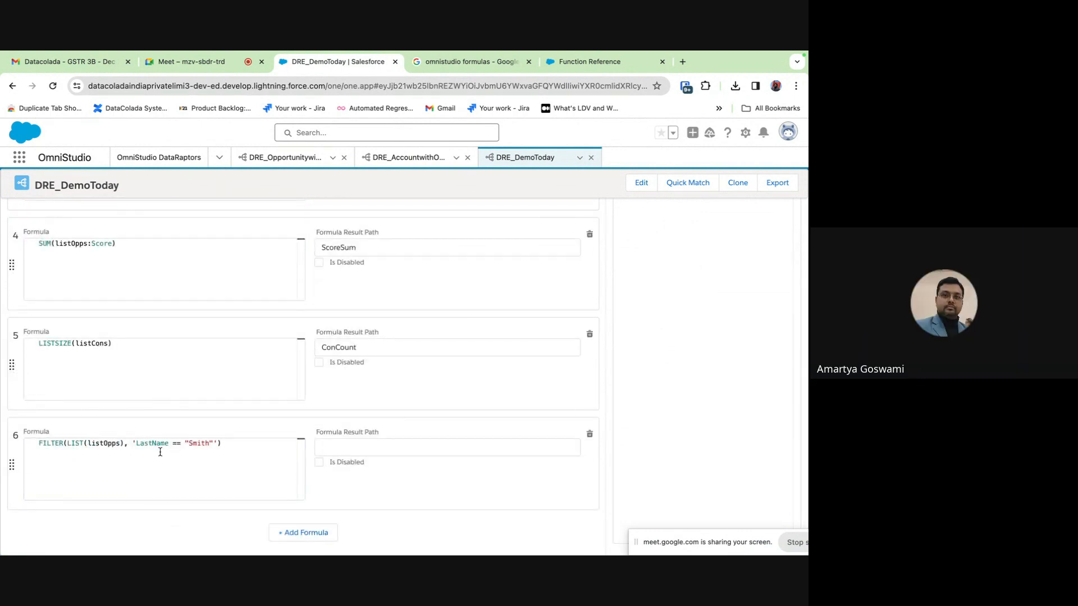
Replace the LastName condition in the FILTER formula with StageName == 'Closed Won', copied from the third formula
scroll(146, 443, up, 5)
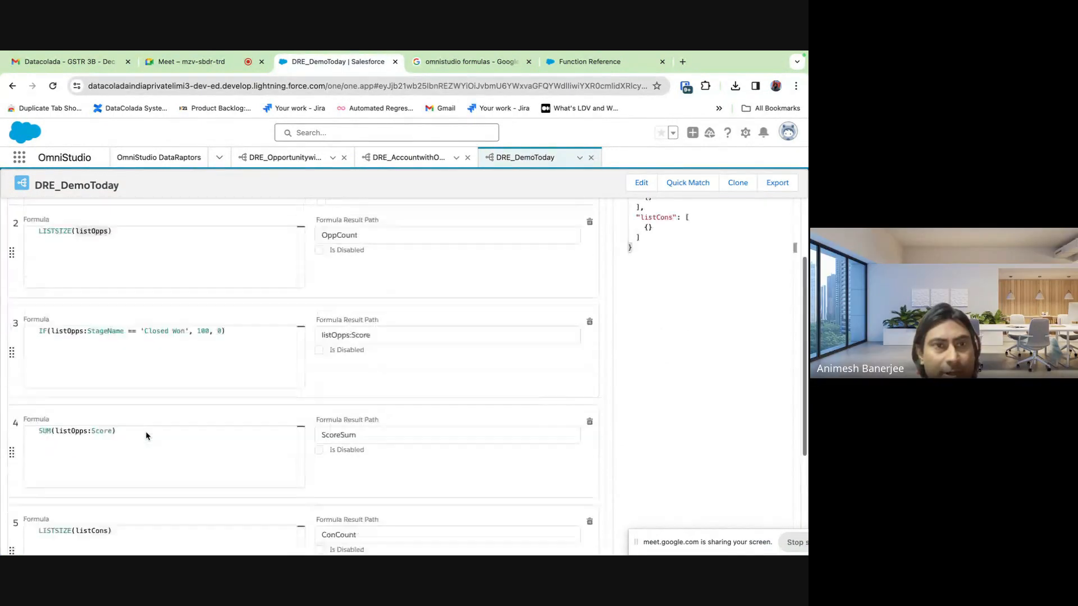
click(110, 424)
double_click(111, 425)
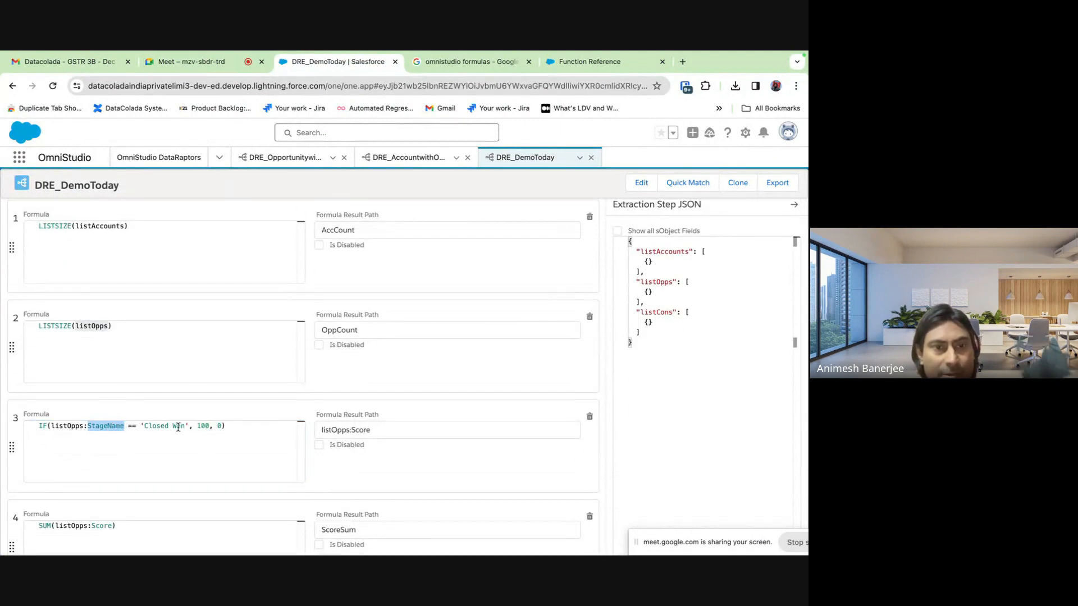
drag(188, 428, 92, 426)
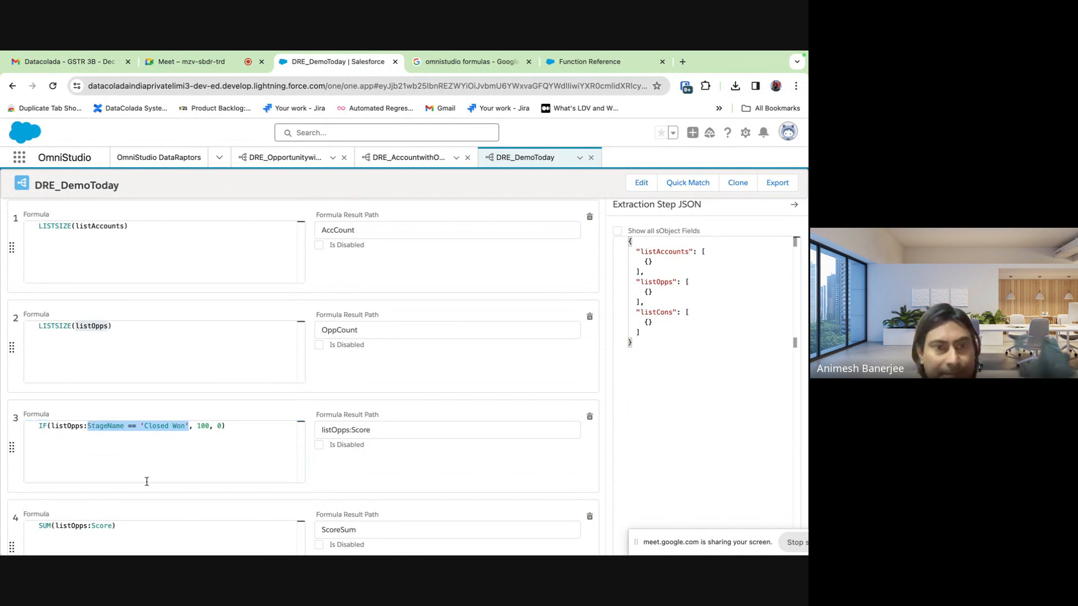
click(289, 414)
scroll(289, 414, down, 5)
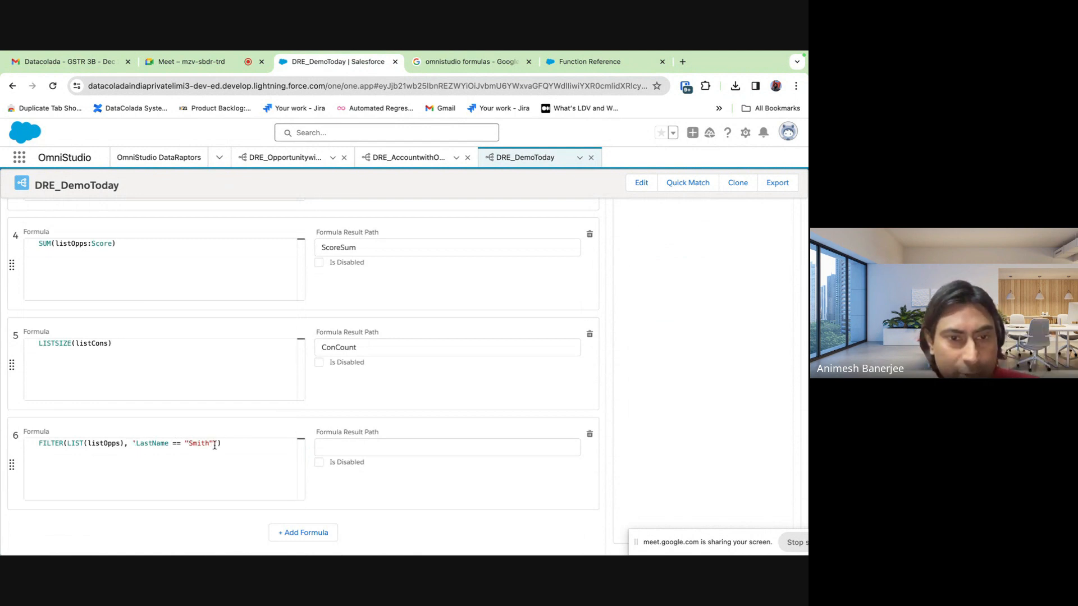
drag(216, 444, 133, 443)
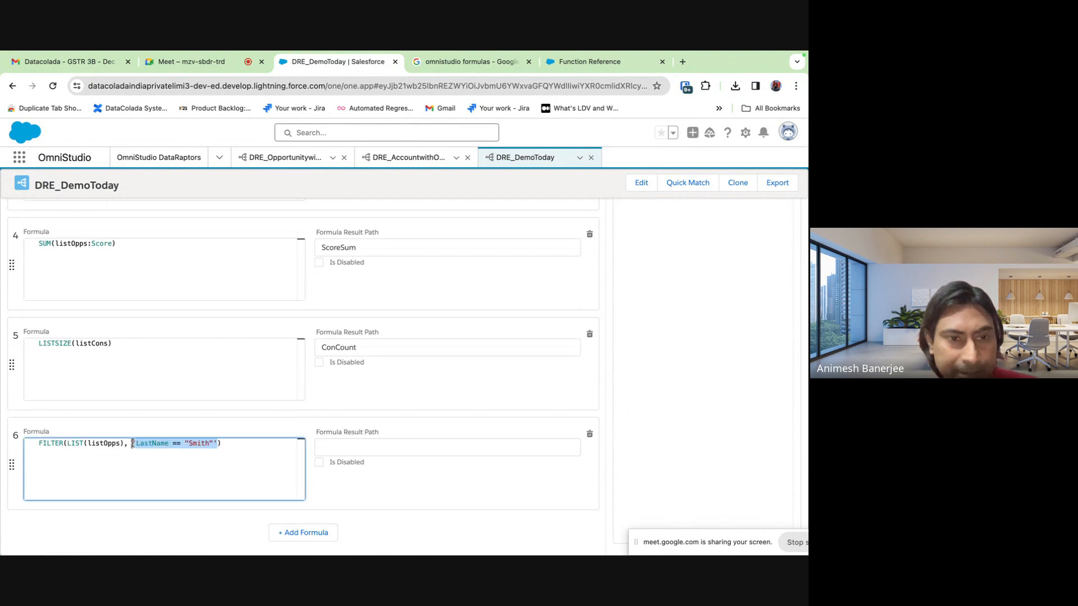
text(StageName == 'Closed Won')
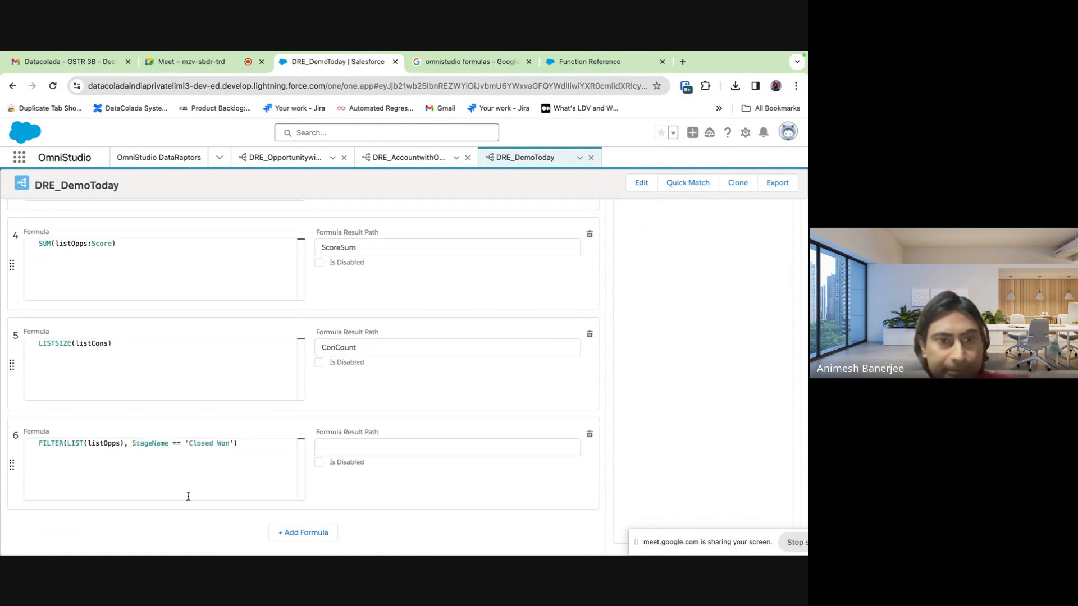
Correct the FILTER condition's quoting to 'StageName == "Closed Won"', with single quotes around the condition and double quotes around the stage value
click(132, 444)
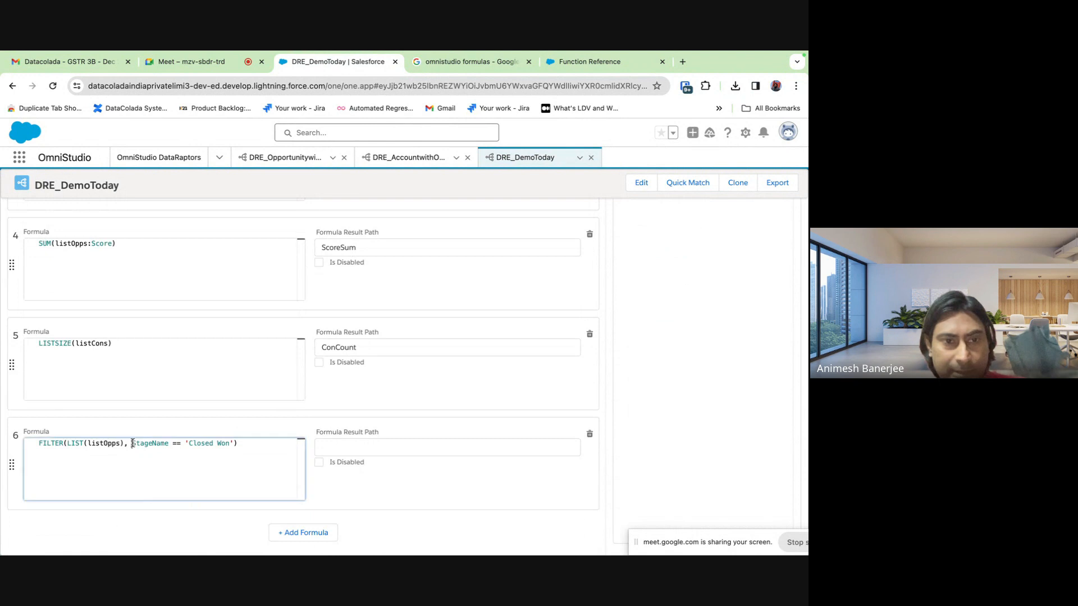
text(')
click(193, 444)
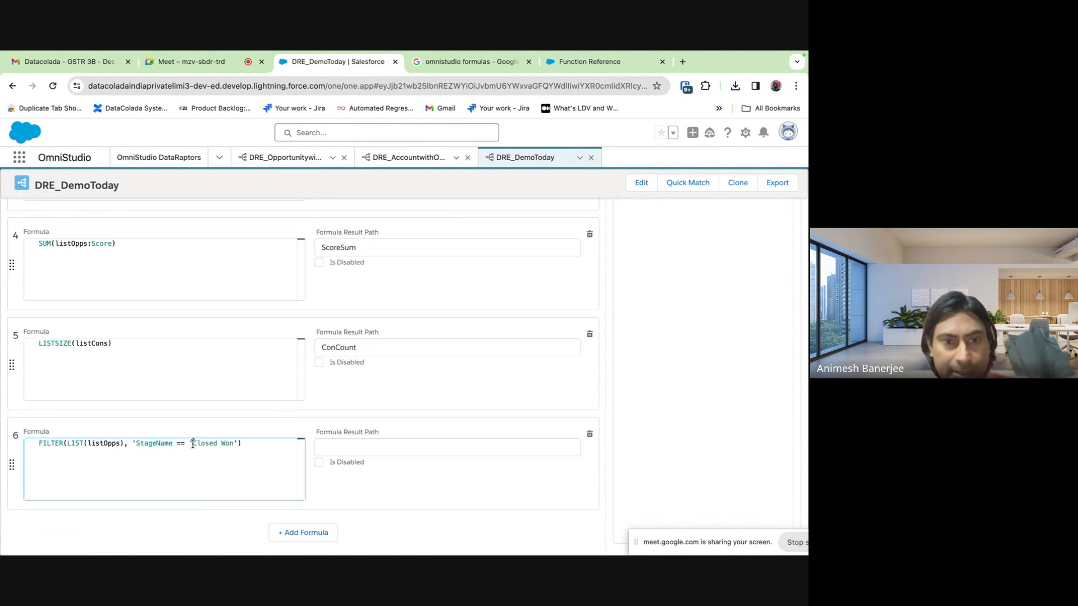
key(BackSpace)
text(")
click(236, 443)
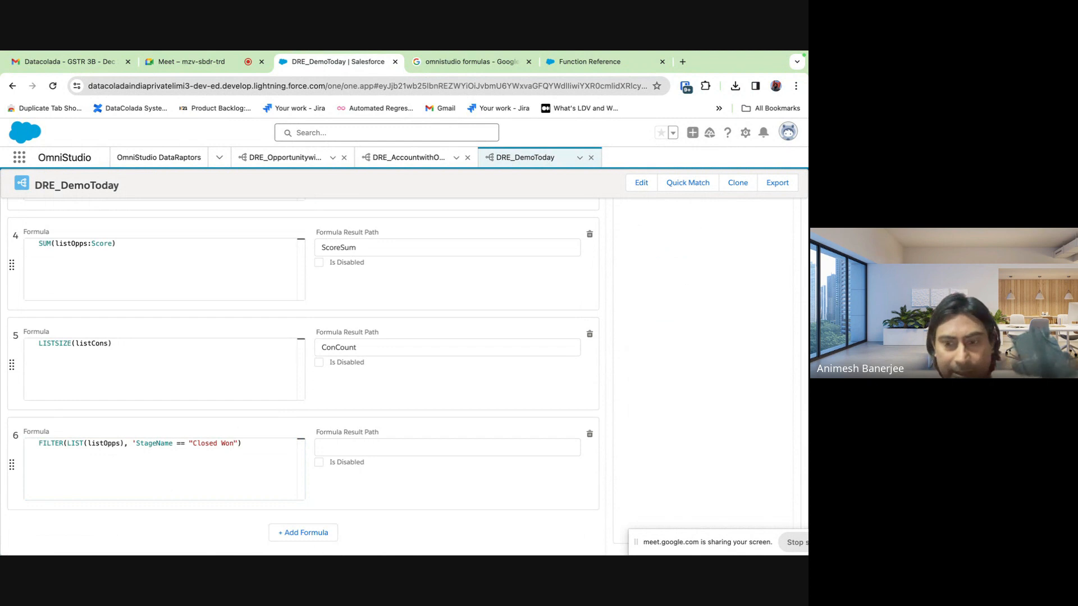
Set the FILTER formula's result path to wonOpptys
click(330, 451)
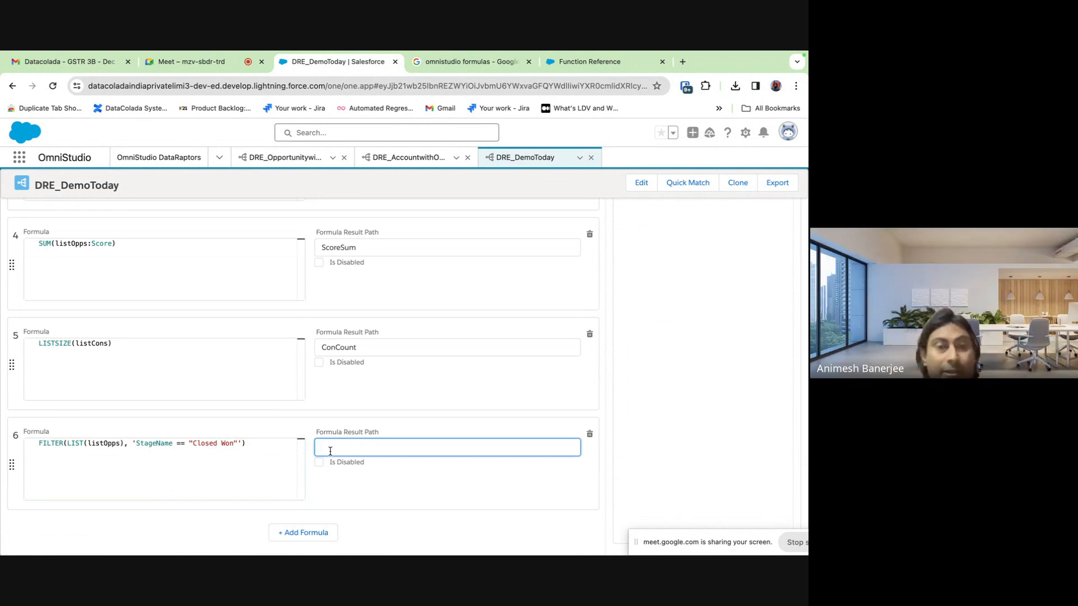
click(580, 62)
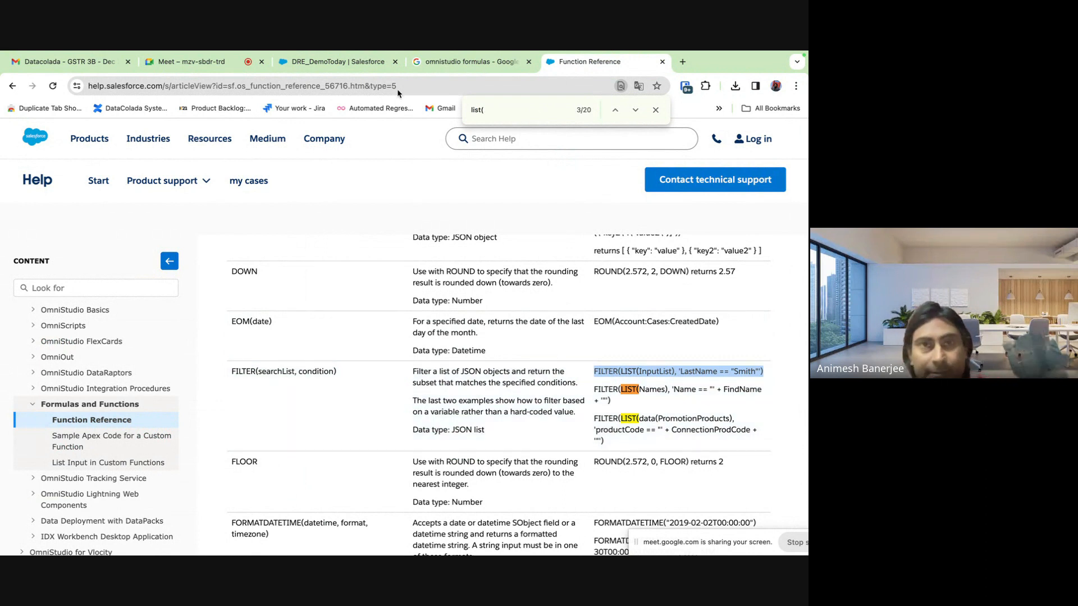
click(469, 62)
click(352, 63)
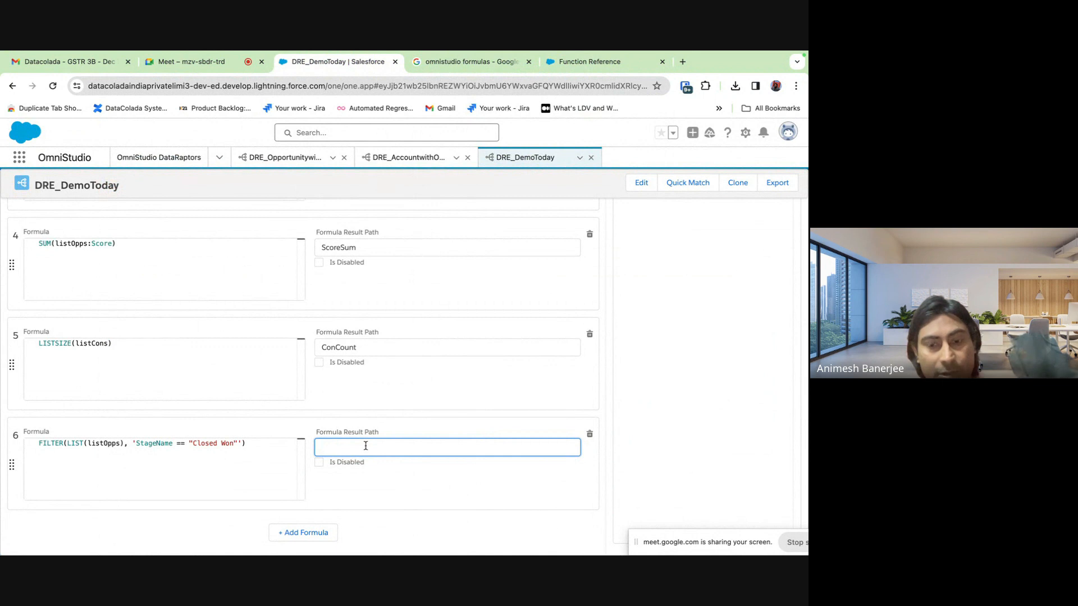
text(wonOpp)
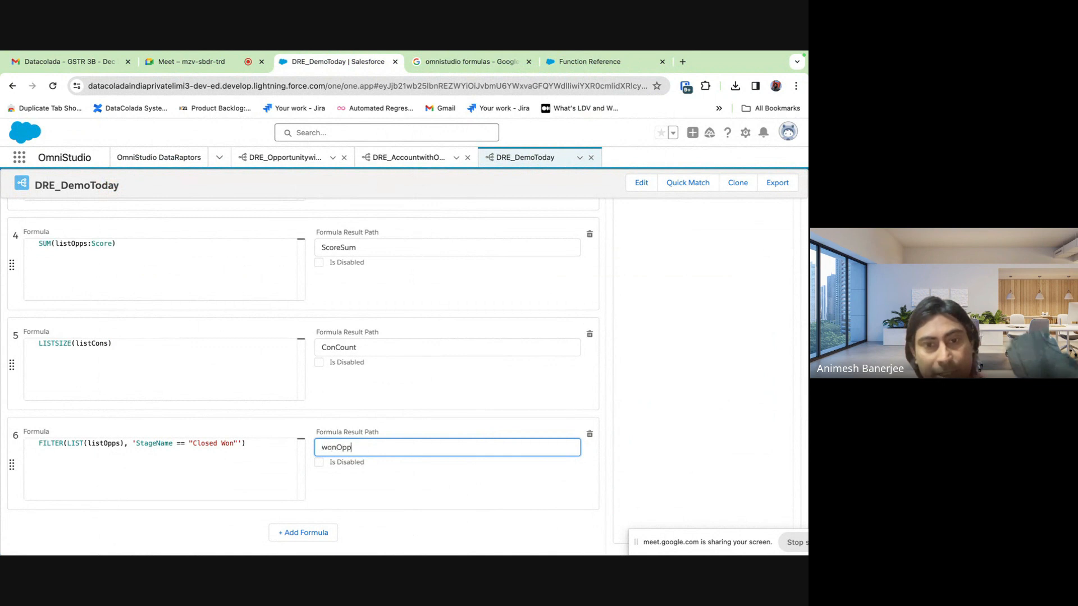
text(tys)
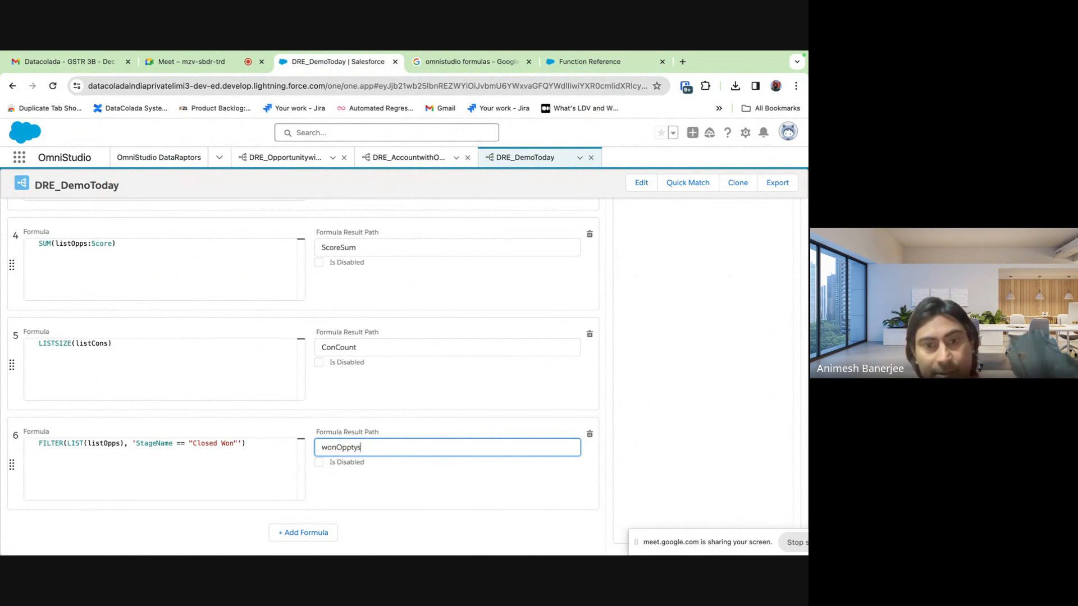
click(395, 501)
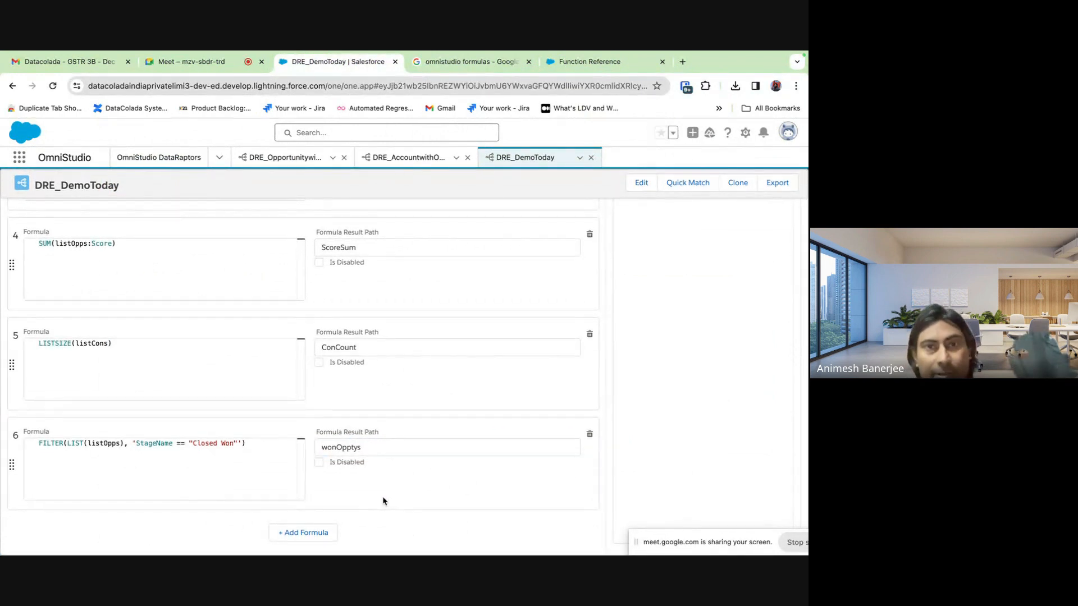
Add a new output mapping to DRE_DemoToday with wonOpptys as its extract JSON path
scroll(376, 483, up, 10)
click(135, 257)
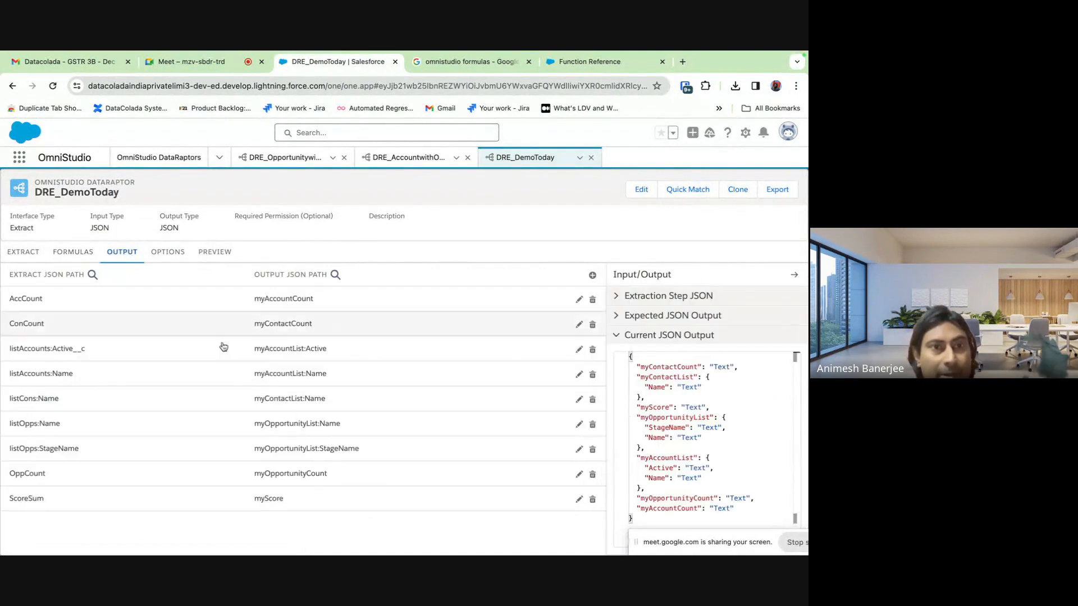
click(593, 276)
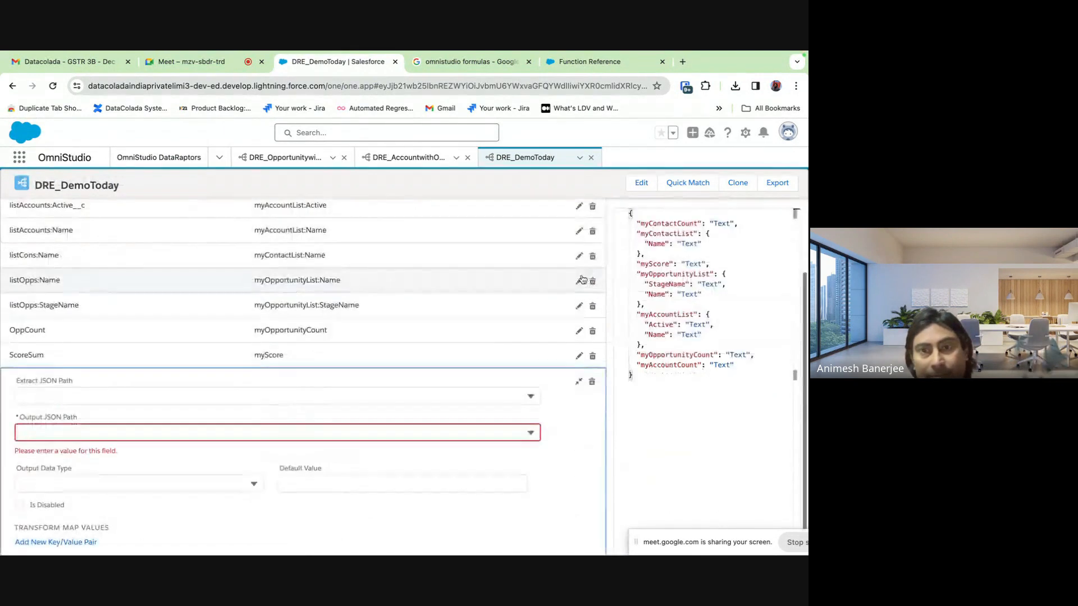
click(50, 396)
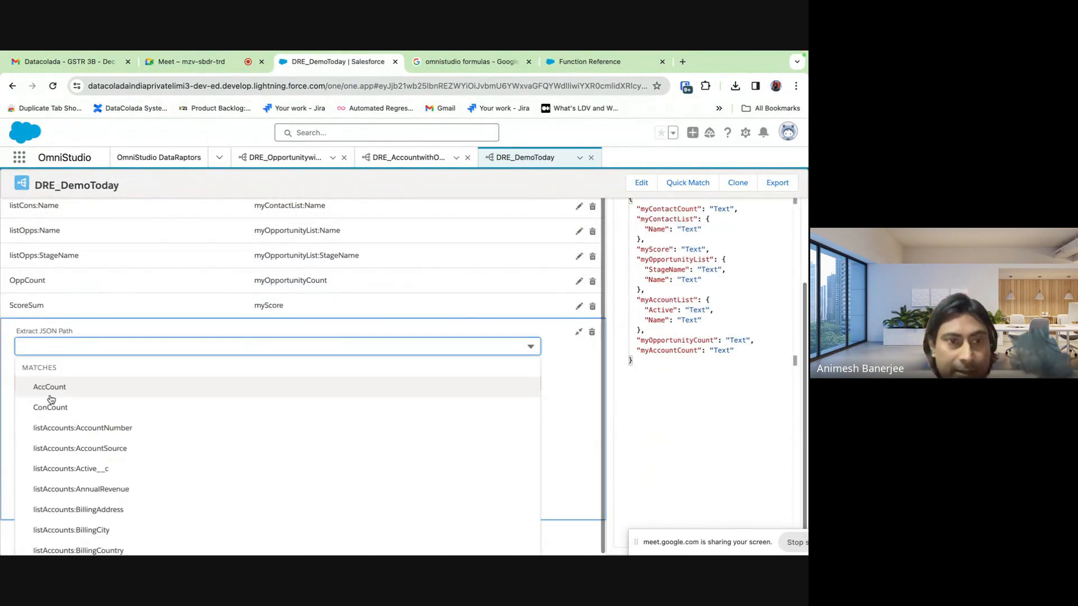
text(won)
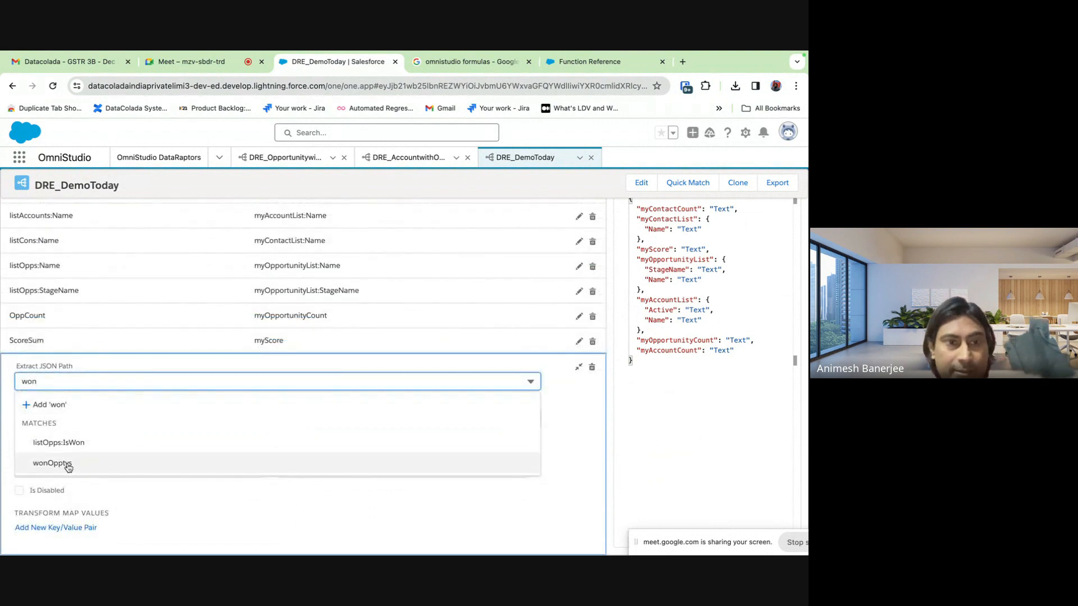
click(65, 464)
Set the wonOpptys mapping's output JSON path to myWonOppList:Name
click(55, 417)
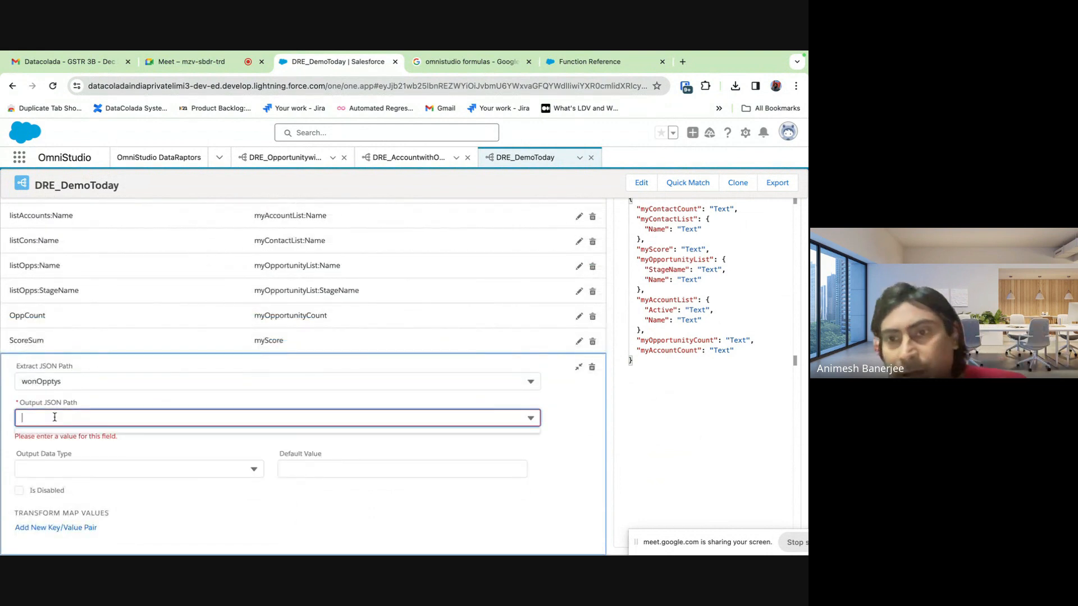
text(myWon)
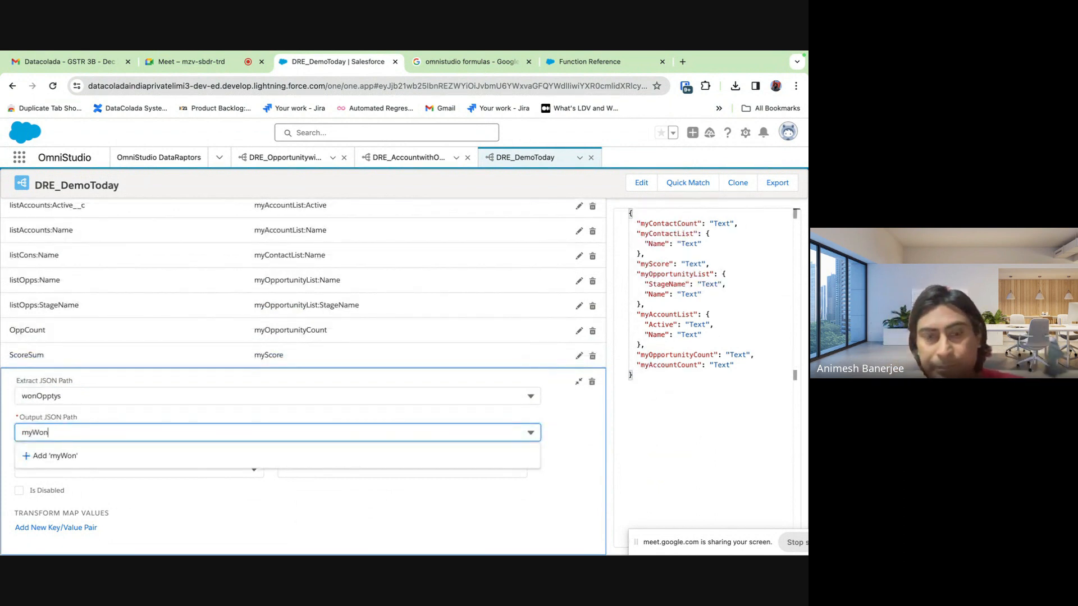
text(OppL)
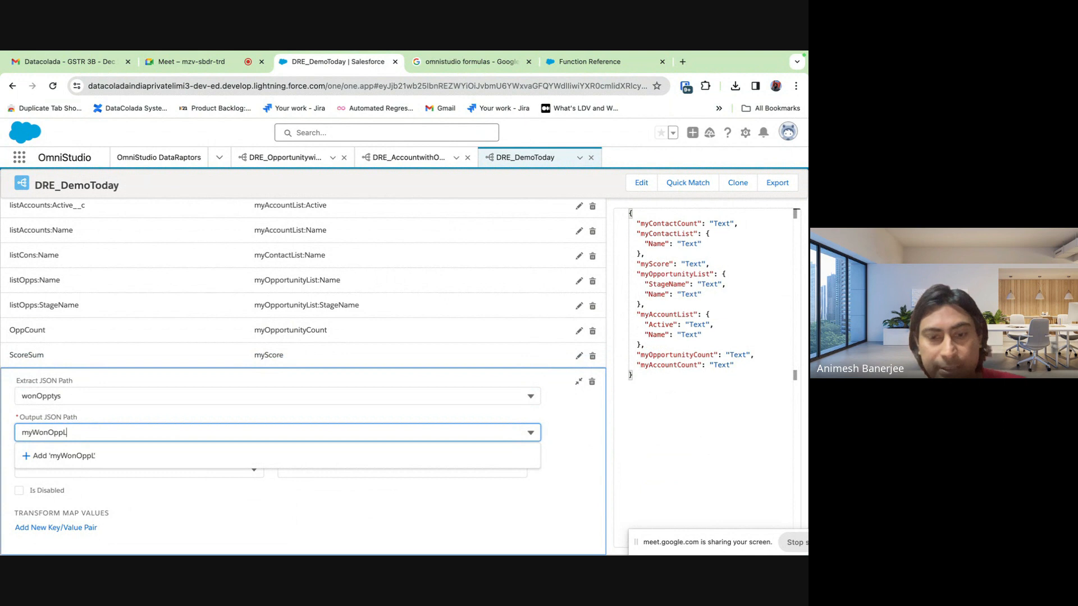
text(ist:)
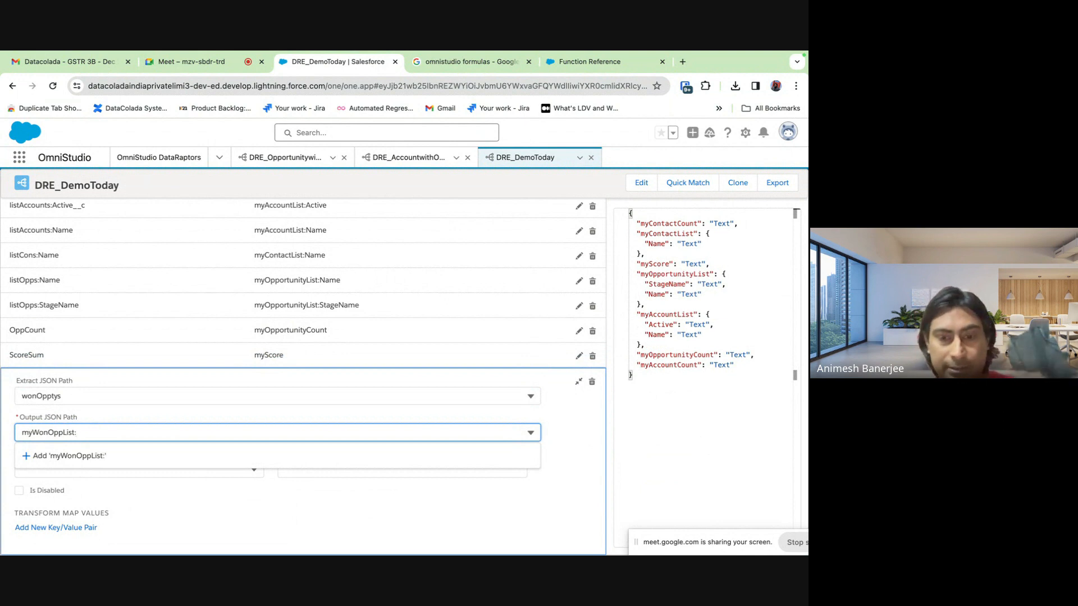
text(Name)
click(74, 391)
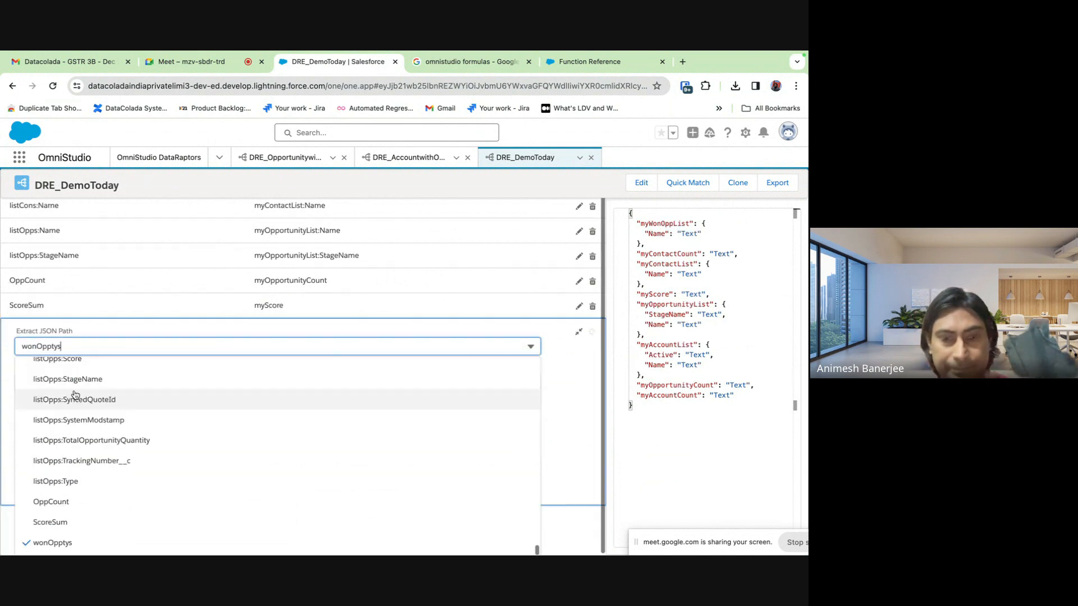
text(:)
key(BackSpace)
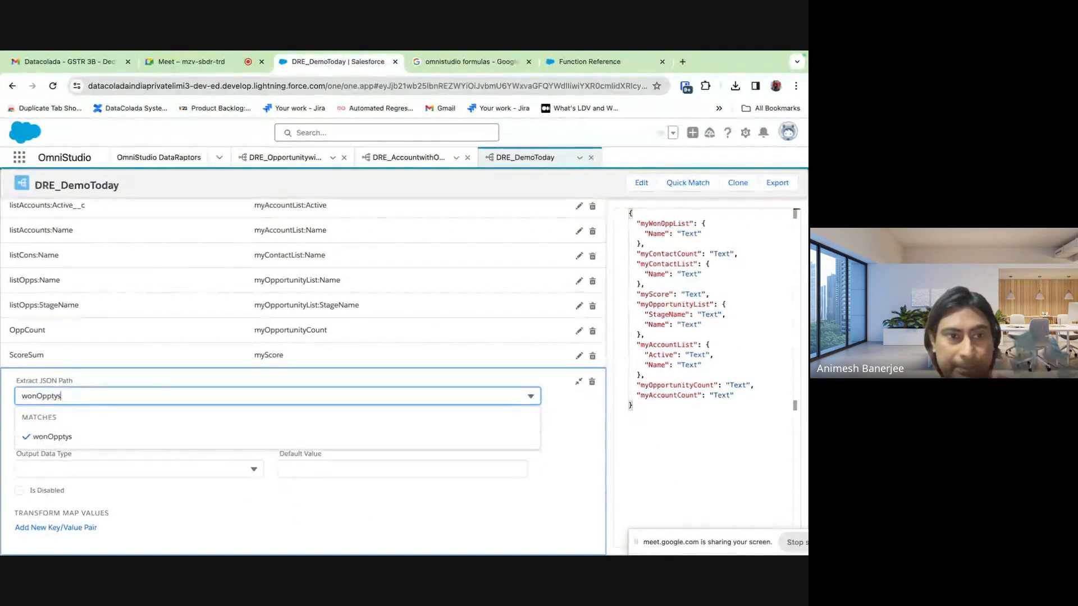
click(353, 530)
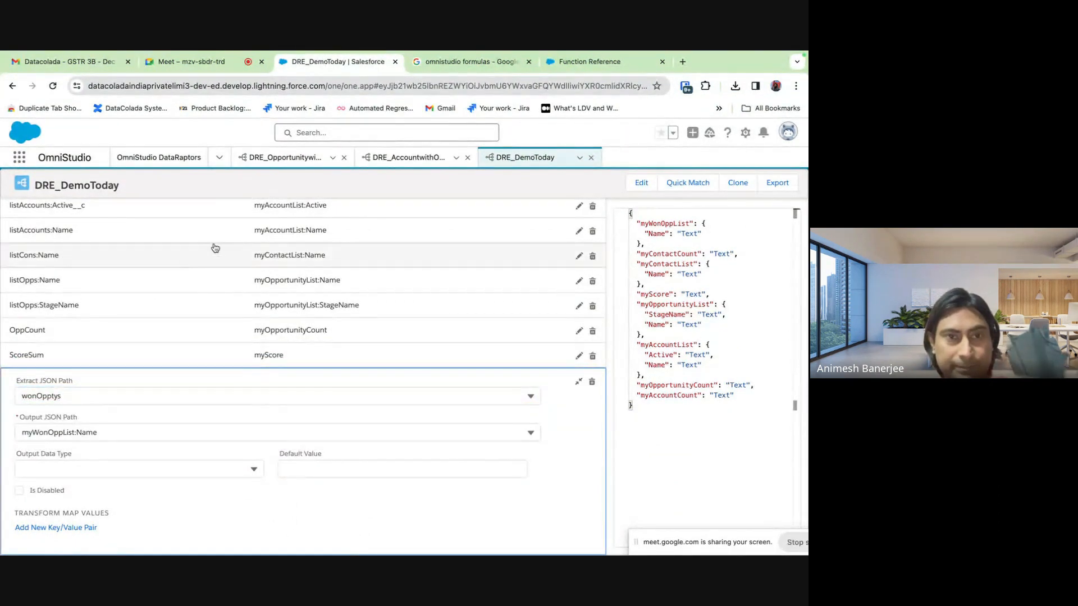
Check the FILTER formula for Closed Won opportunities and its result path against the output mapping
scroll(255, 279, up, 3)
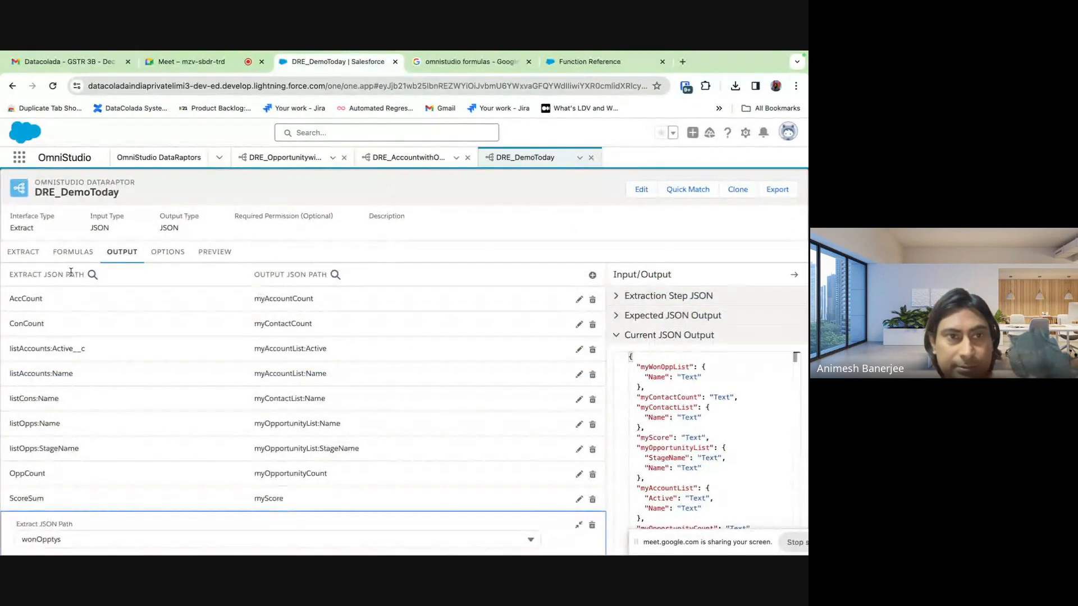
click(73, 251)
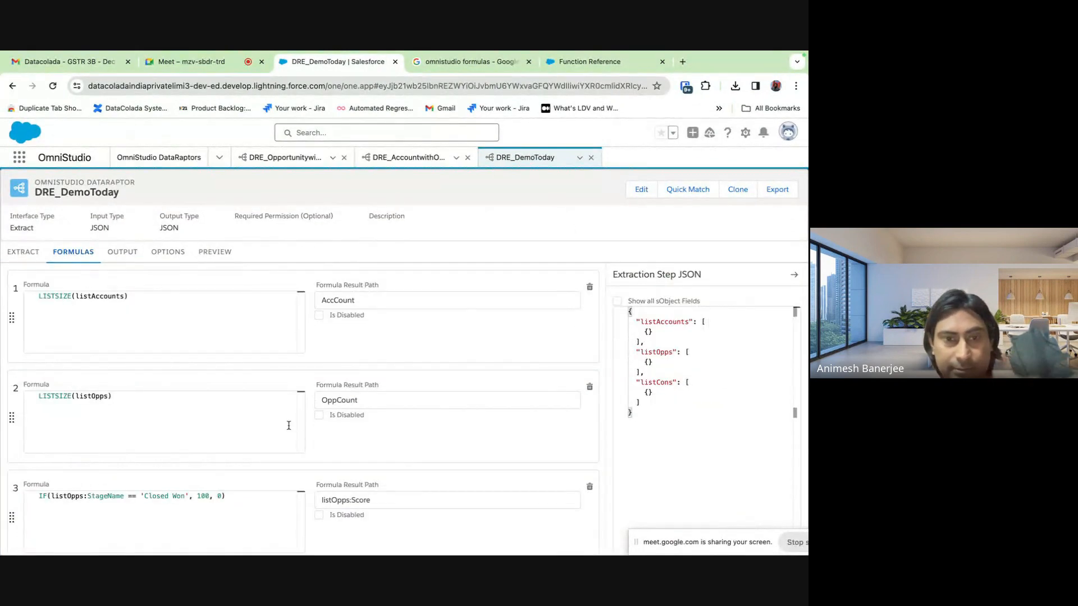
scroll(288, 426, down, 6)
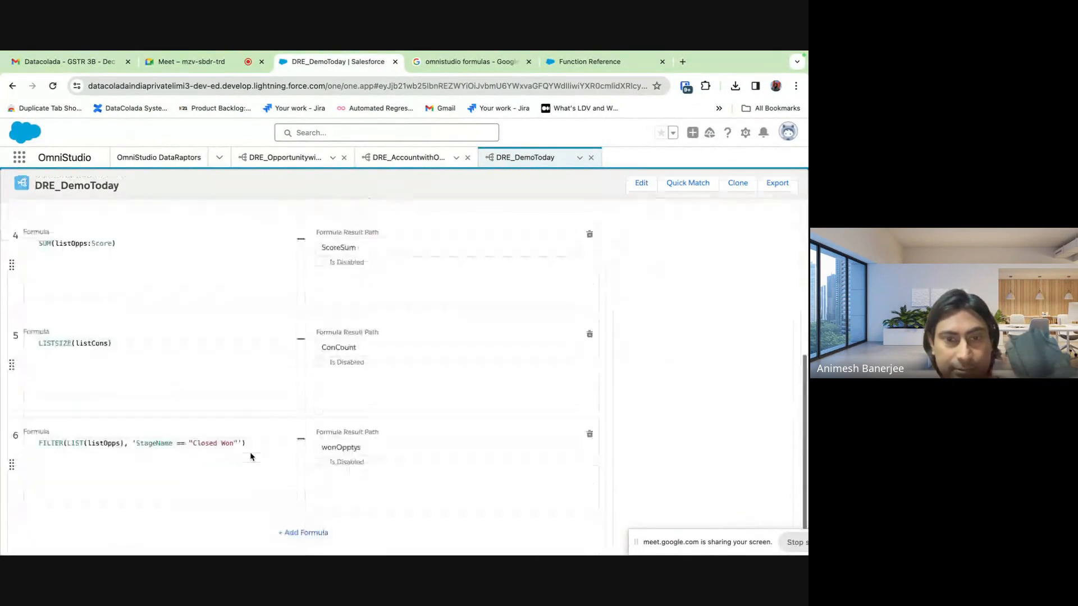
click(376, 451)
scroll(170, 321, up, 8)
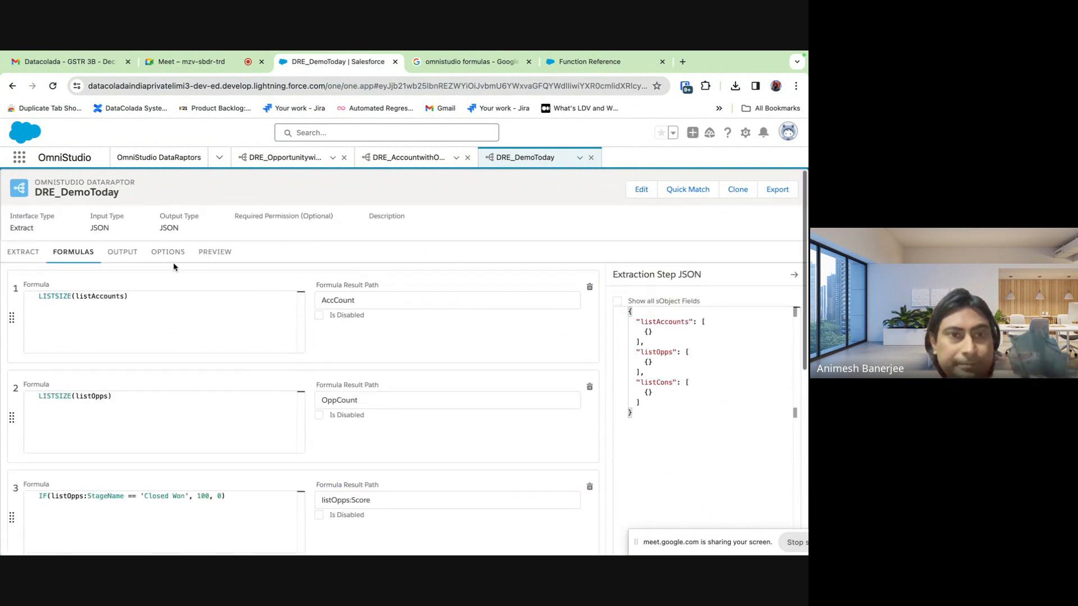
click(171, 252)
Change the extract JSON path of the myWonOppList:Name output mapping to wonOpptys:Name
click(122, 252)
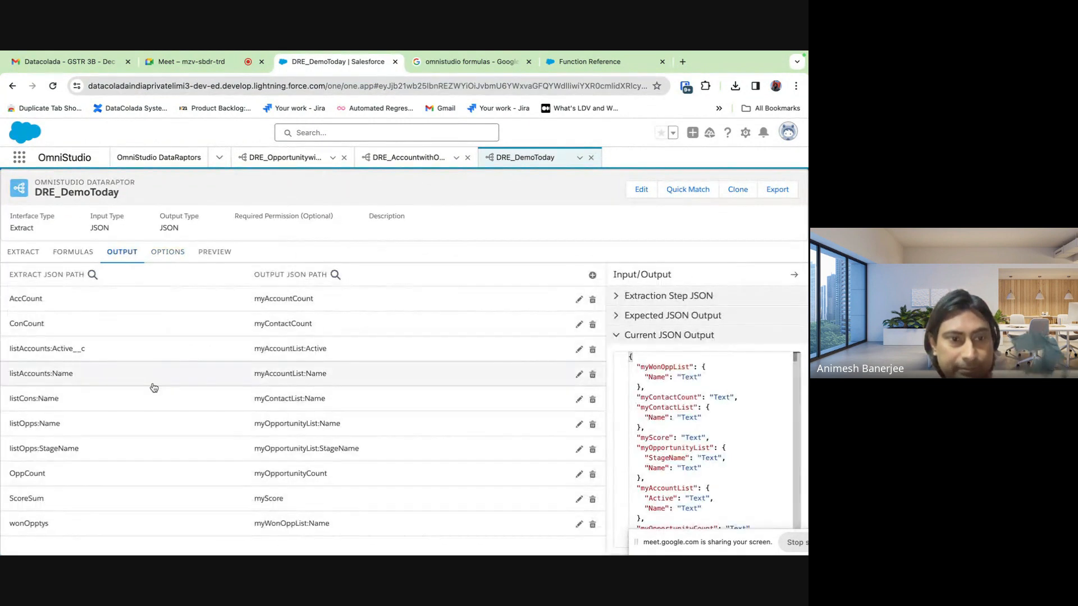
click(579, 526)
click(100, 540)
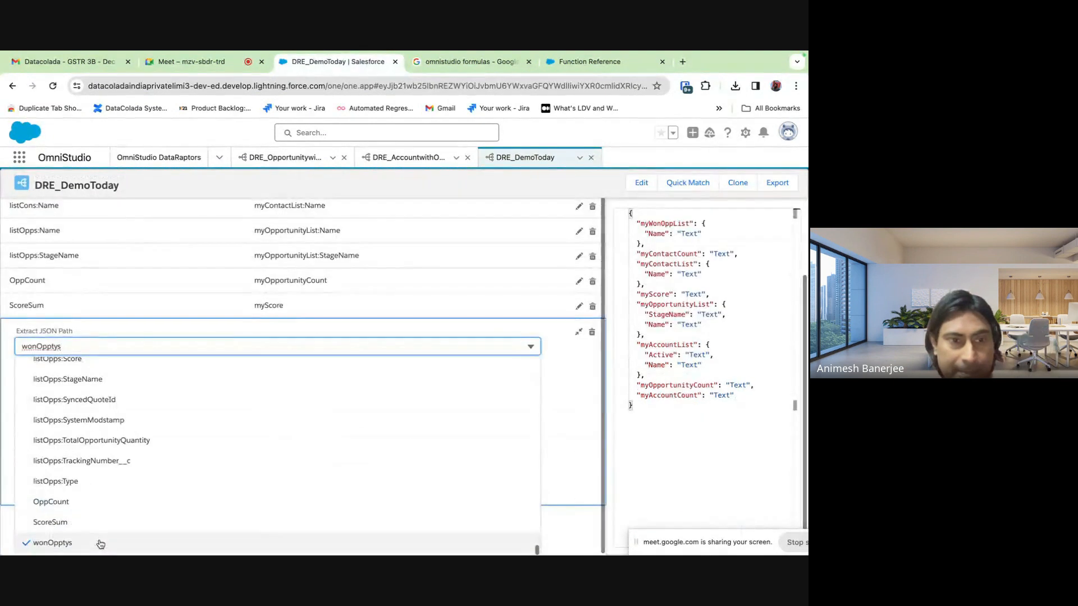
text(:Name)
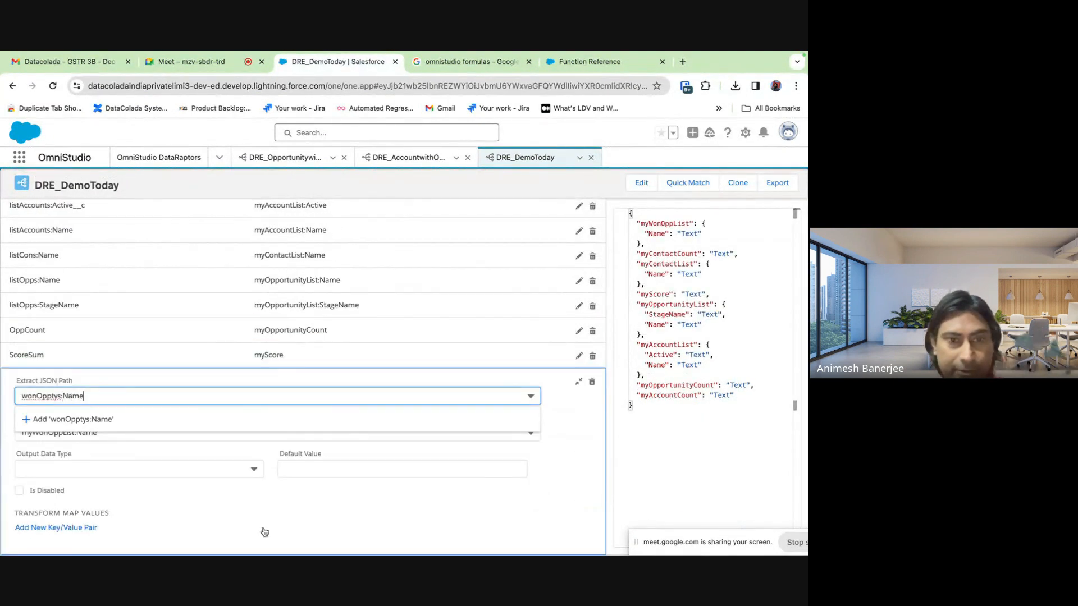
click(342, 529)
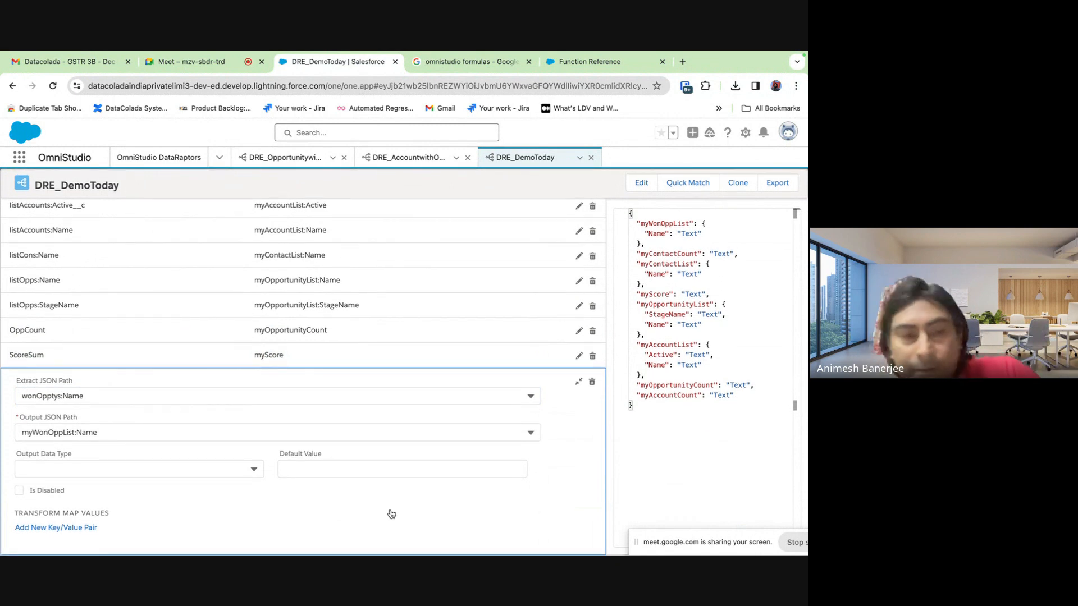
Execute the DRE_DemoToday preview with the existing ActiveParam input parameter
scroll(479, 383, up, 5)
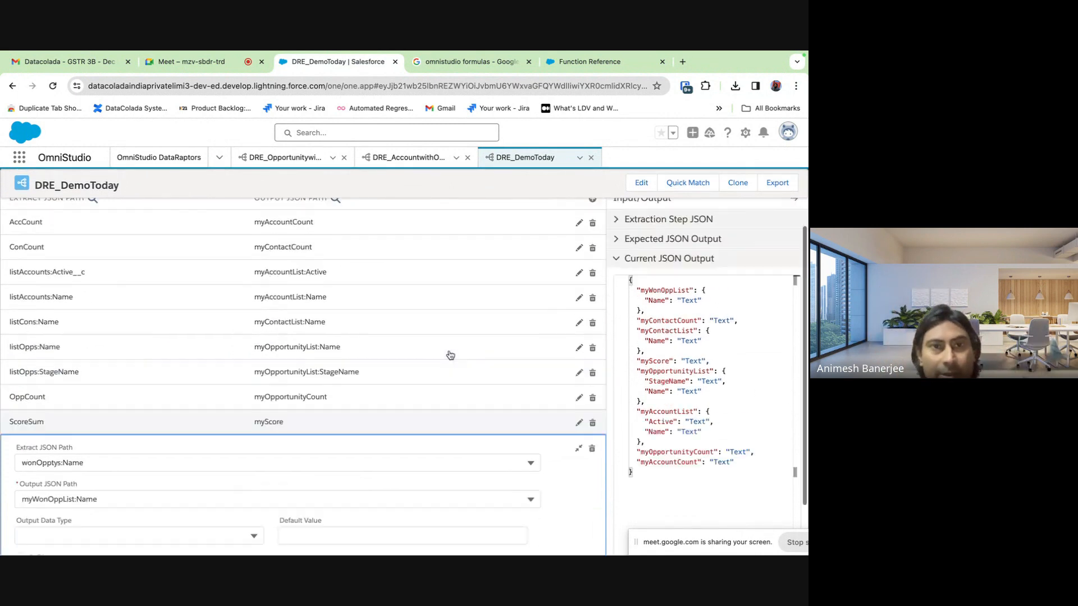
click(214, 251)
click(172, 539)
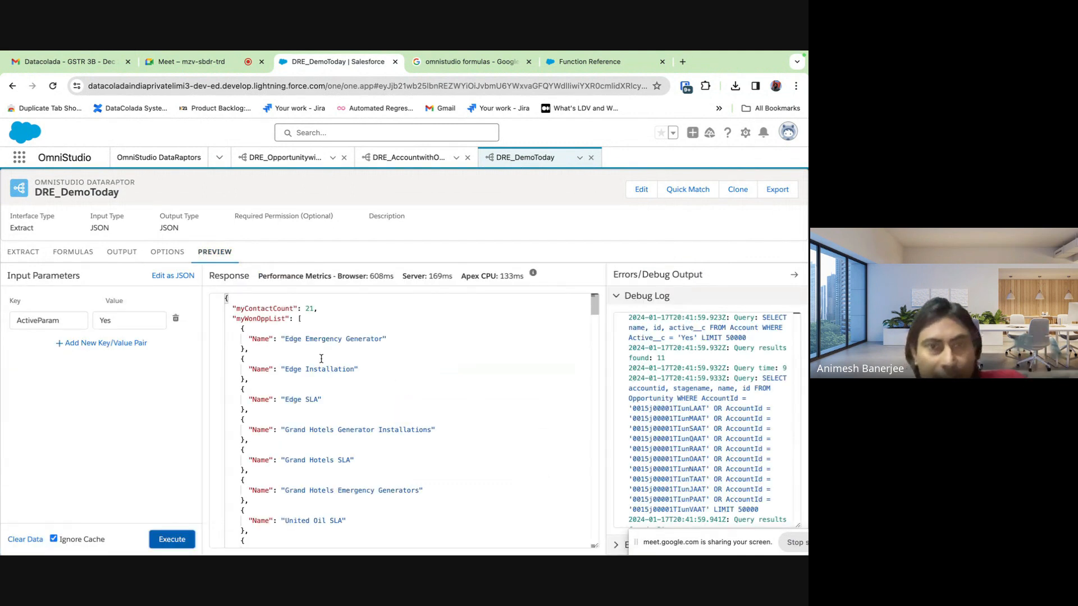
Examine the preview response, comparing the names under myWonOppList with the opportunities and stages in myOpportunityList
scroll(317, 362, down, 15)
scroll(315, 369, up, 6)
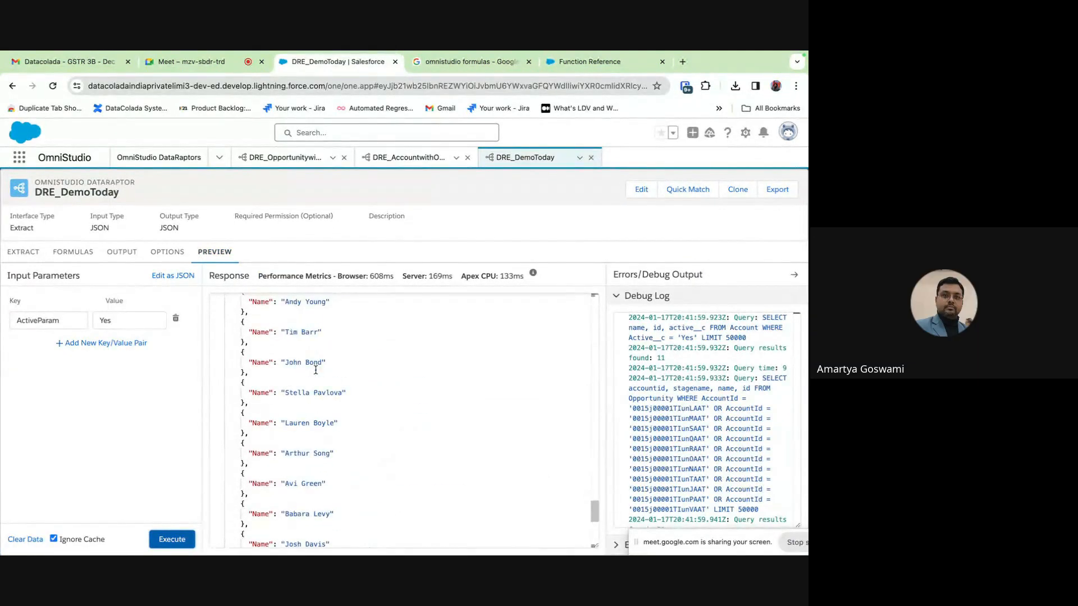
scroll(316, 369, up, 8)
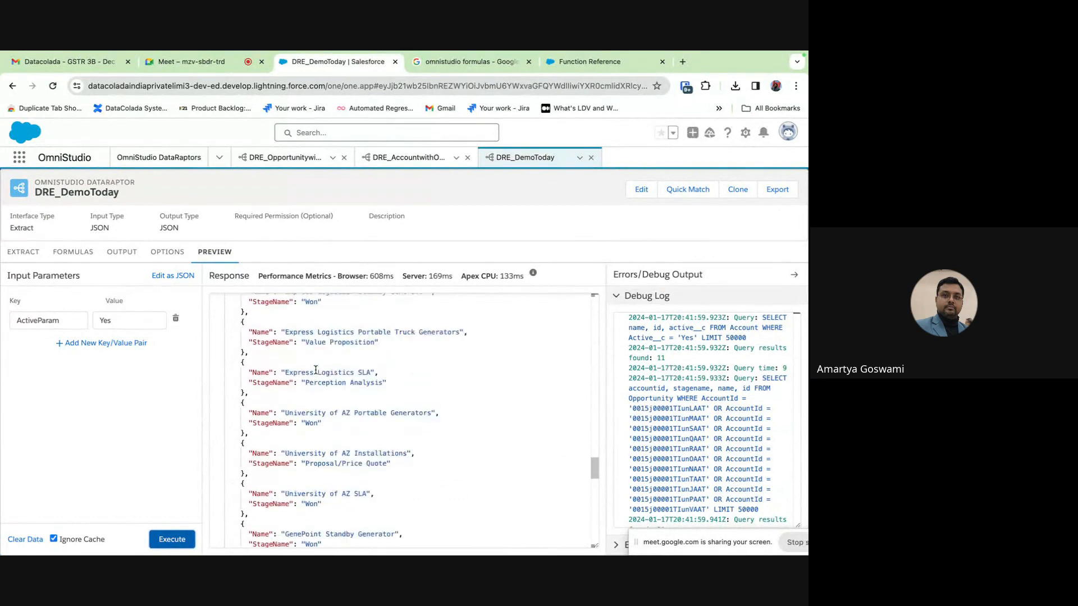
scroll(315, 371, up, 8)
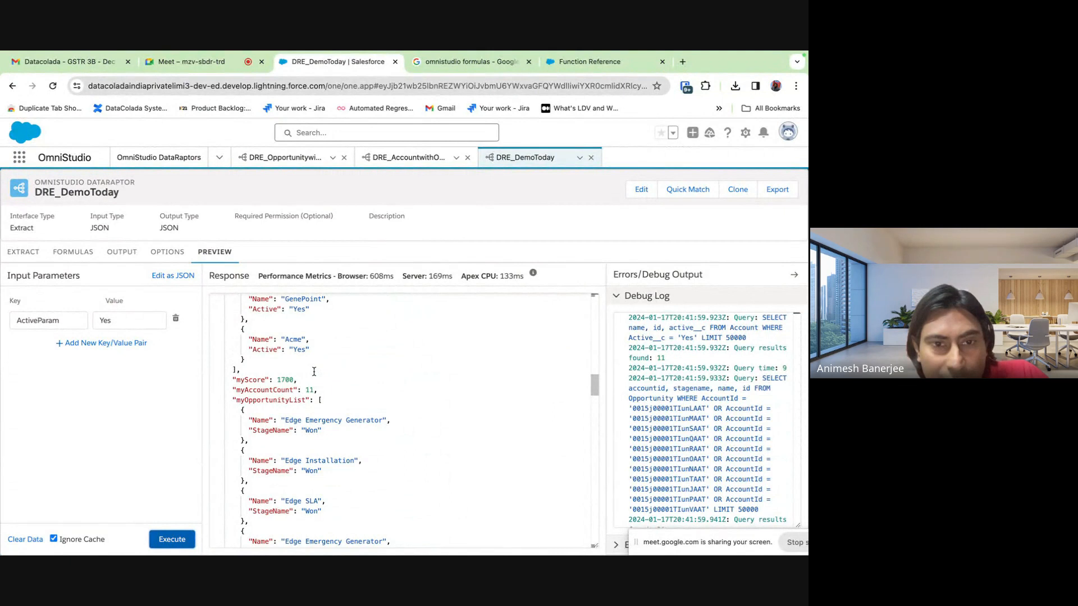
scroll(314, 372, up, 10)
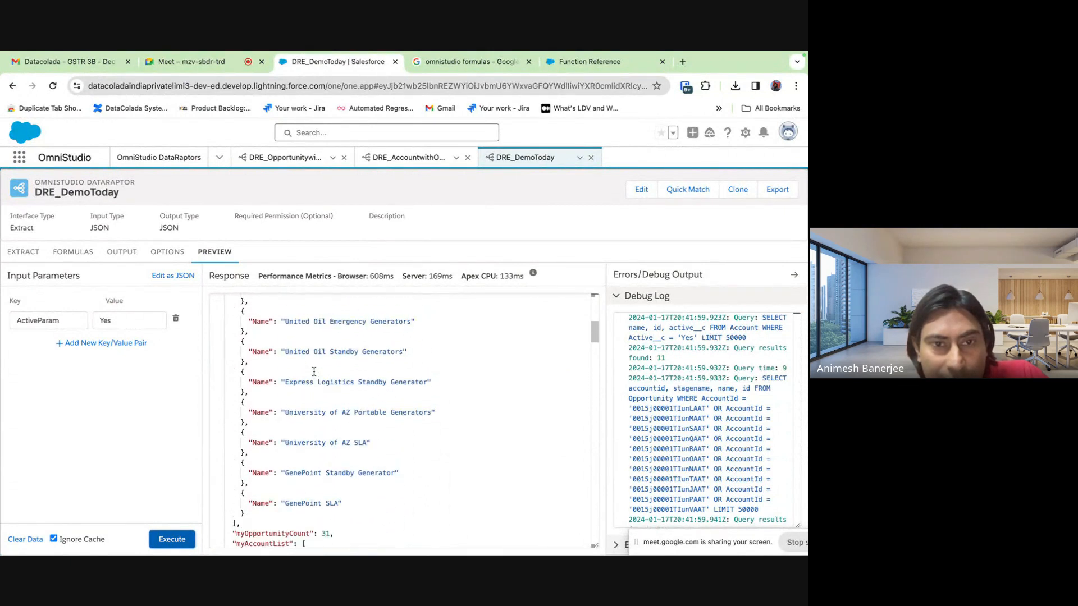
scroll(313, 371, up, 10)
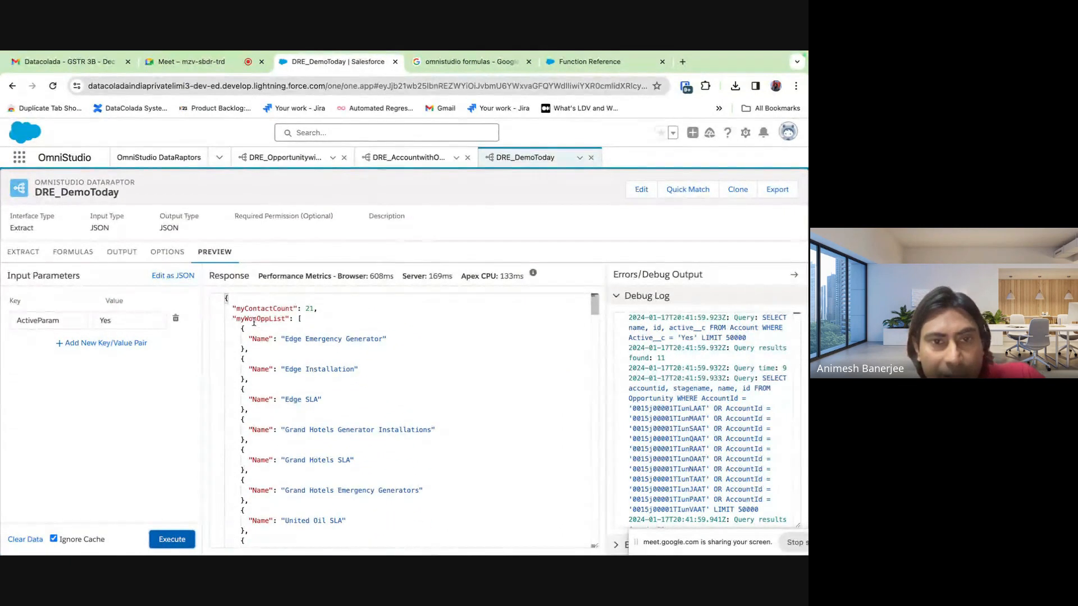
double_click(254, 319)
scroll(297, 382, down, 1)
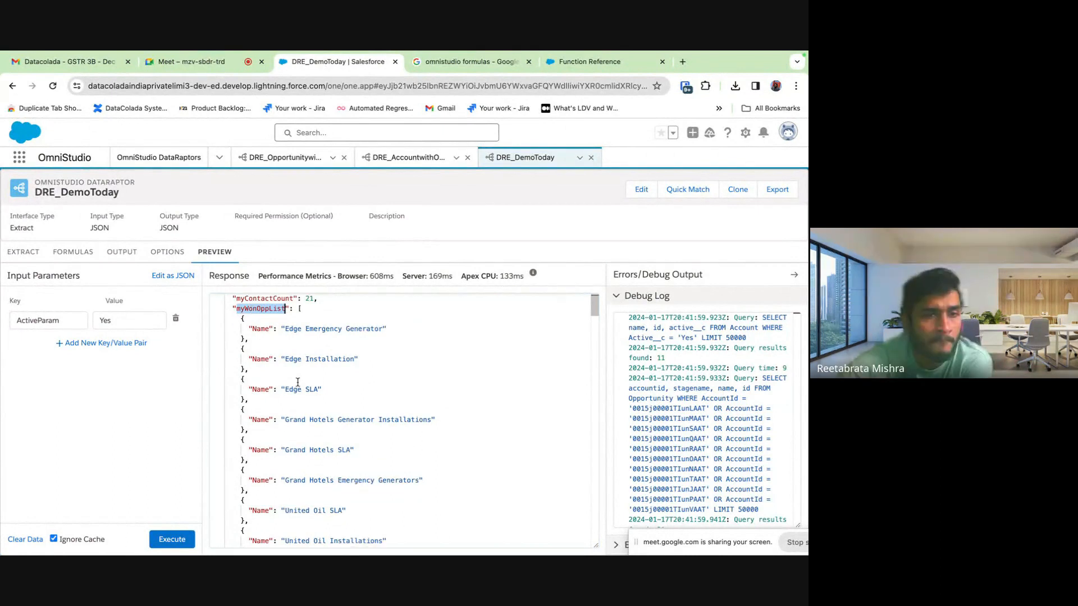
scroll(297, 382, down, 8)
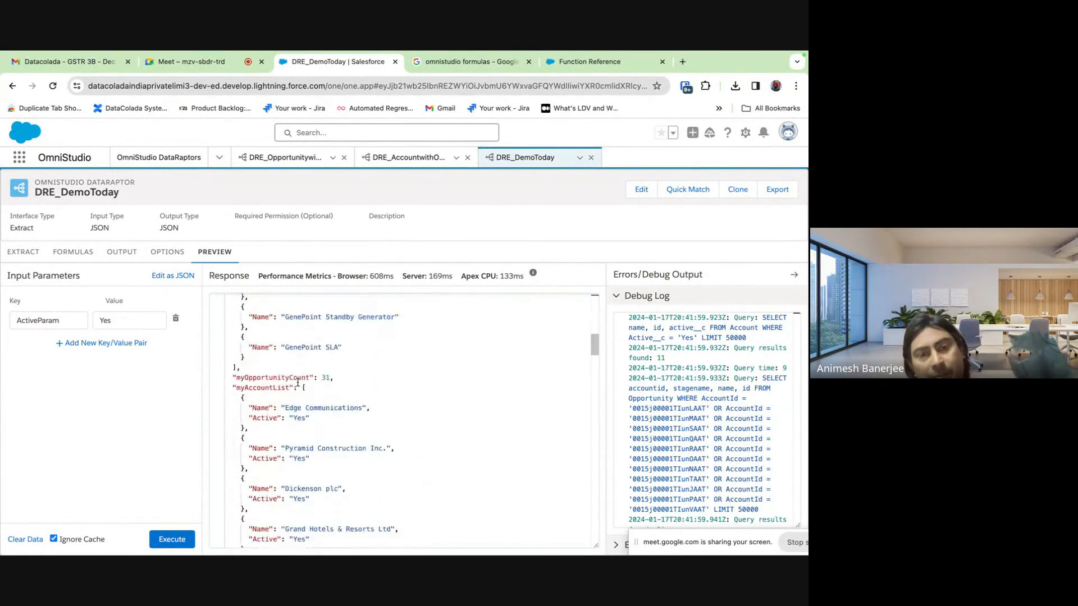
scroll(298, 382, up, 8)
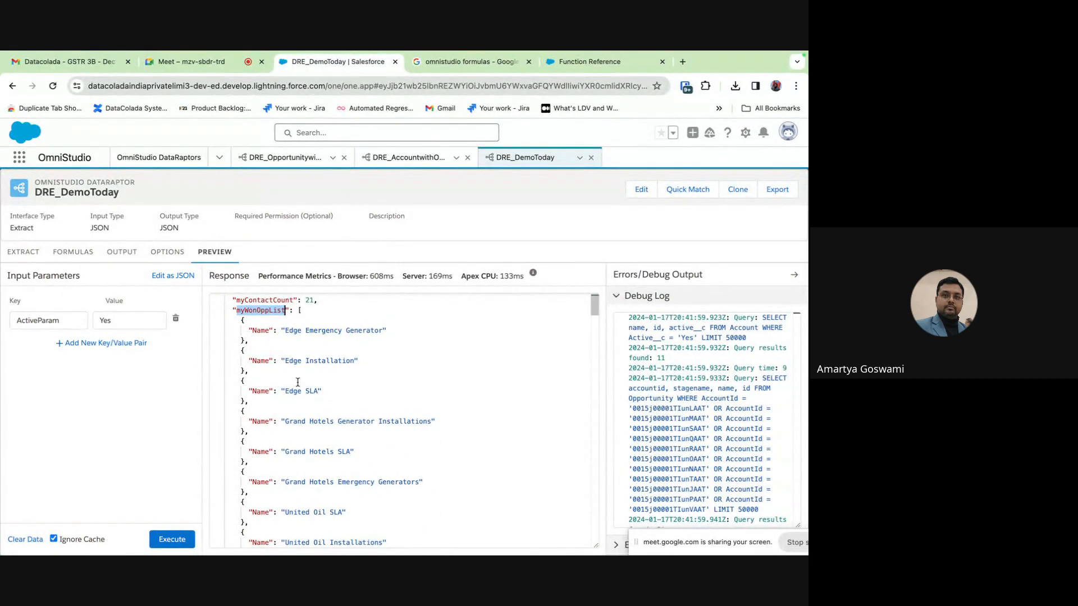
Review DRE_DemoToday's formulas, extract steps and output mappings, along with the current JSON output structure
click(79, 257)
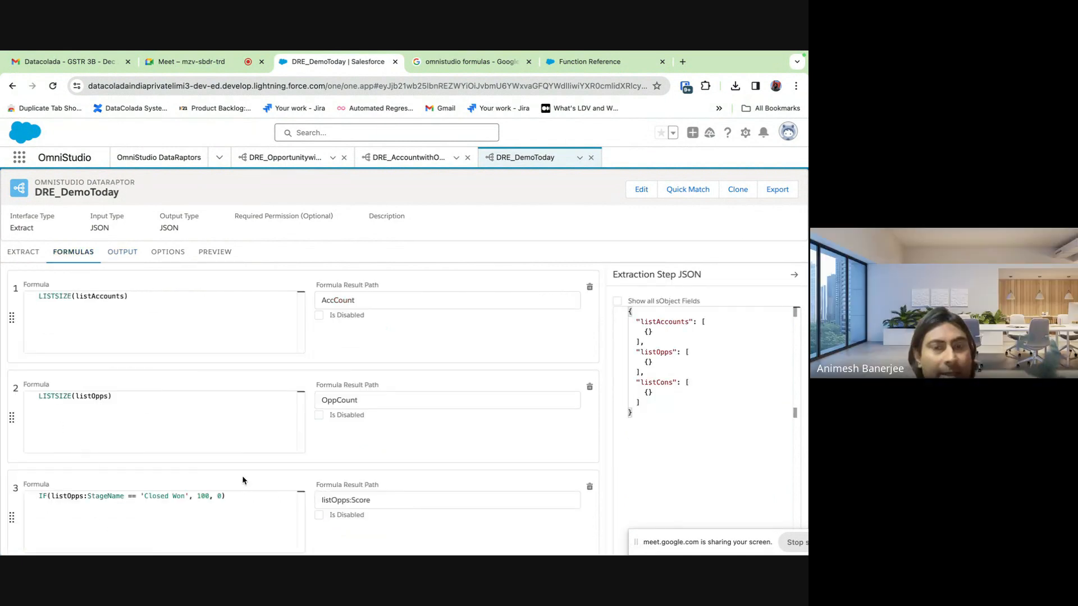
scroll(241, 476, down, 6)
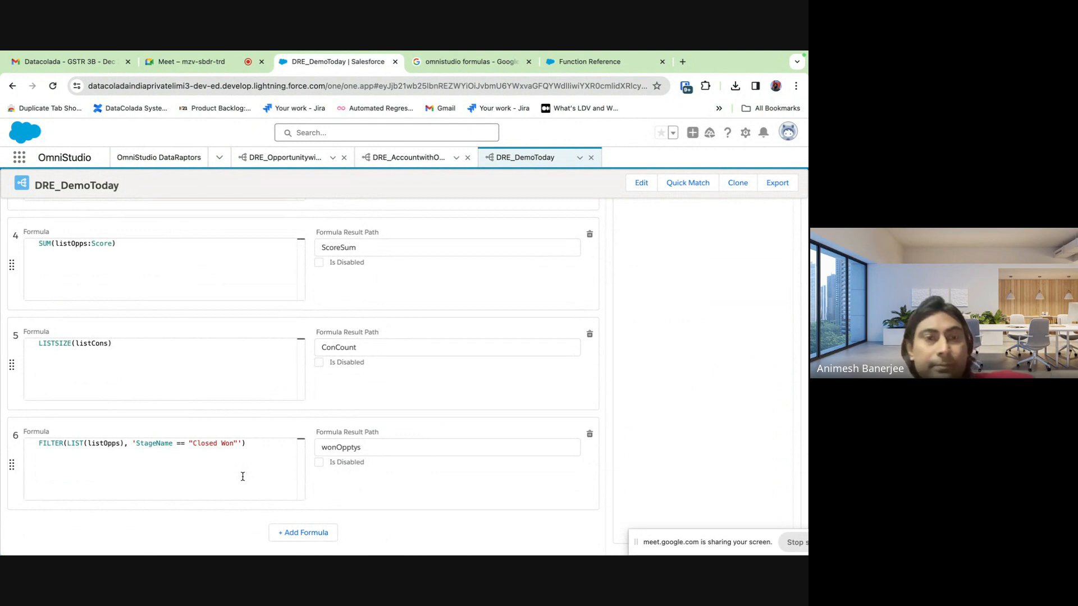
scroll(336, 386, up, 10)
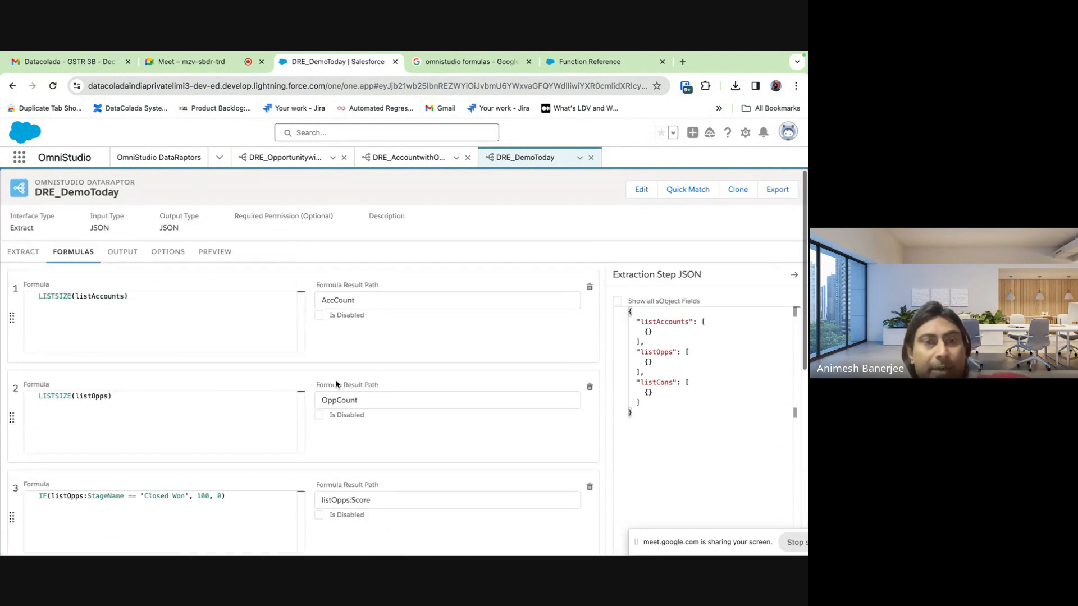
click(178, 254)
click(27, 254)
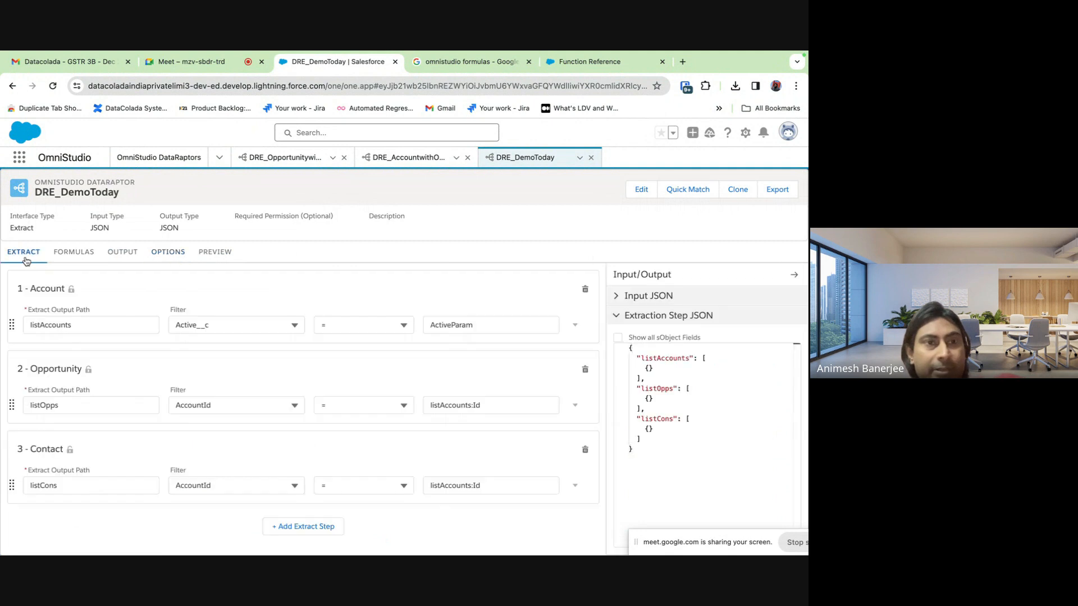
click(123, 254)
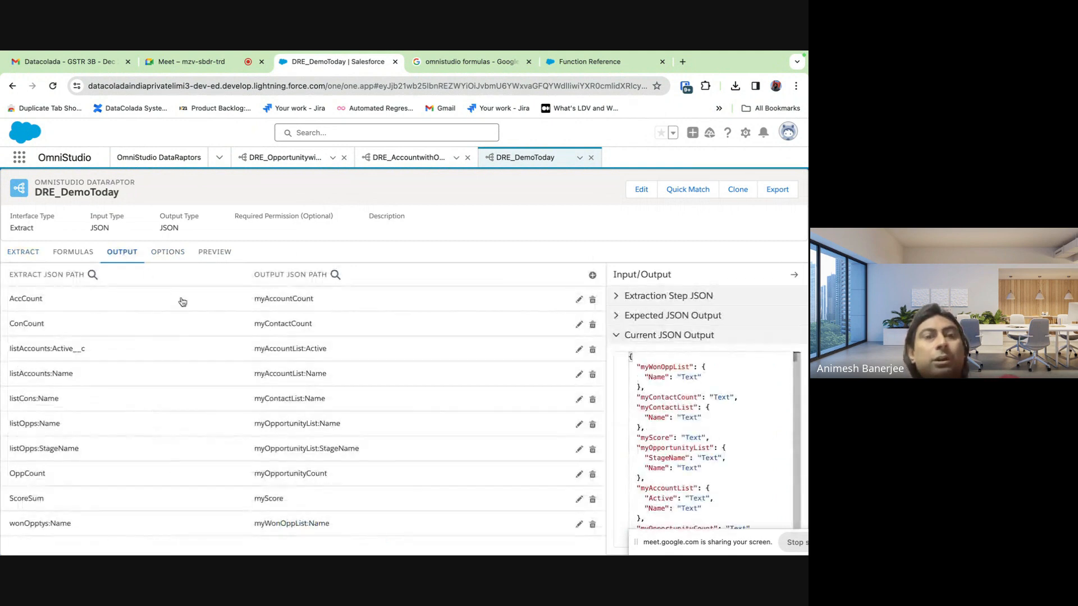
scroll(708, 440, down, 1)
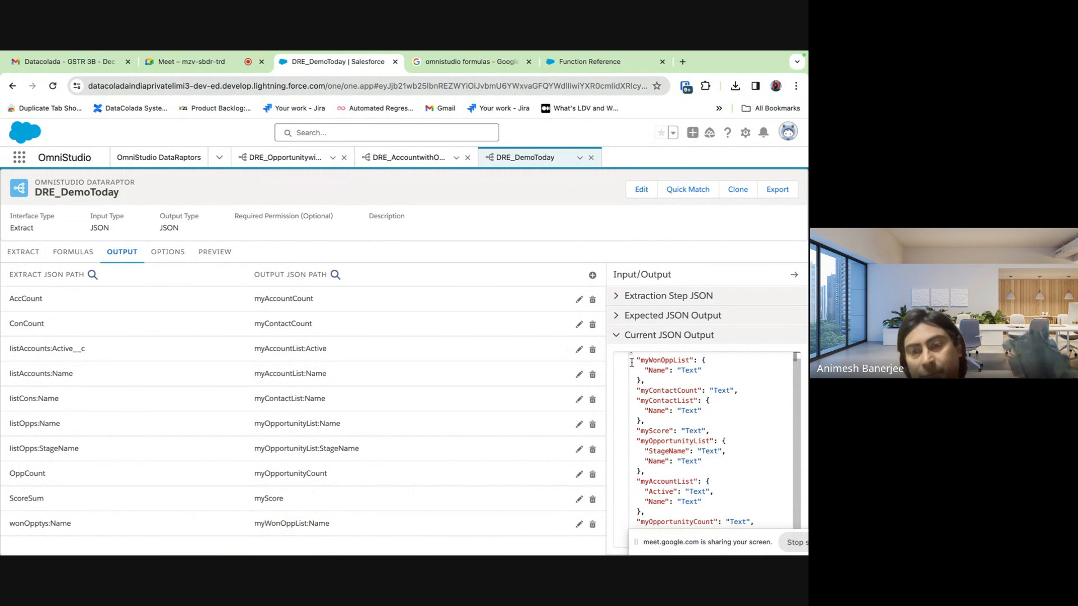
scroll(632, 363, up, 1)
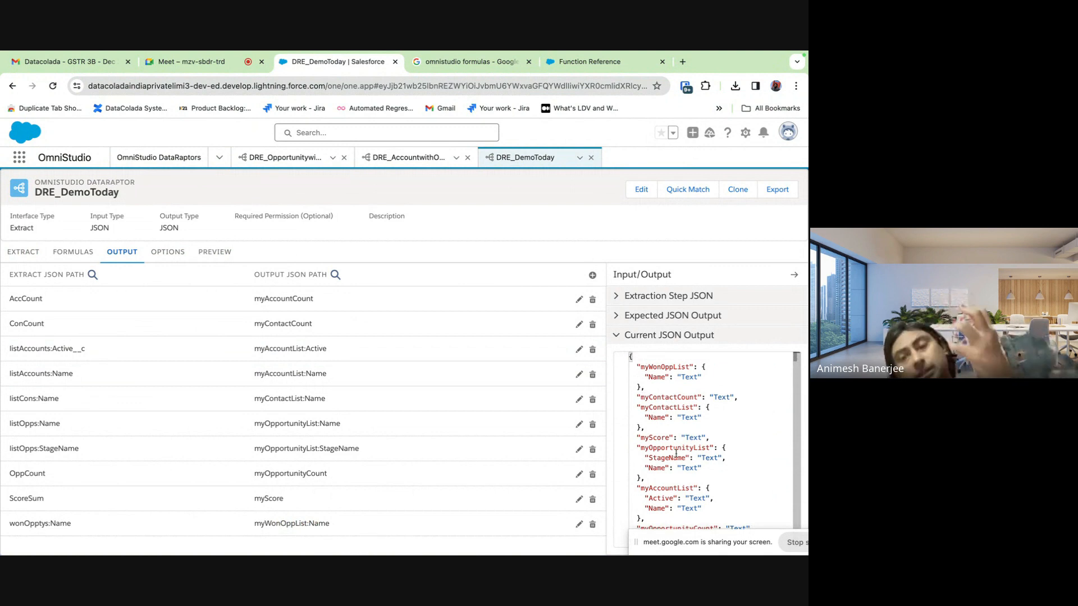
Move the Google Meet sharing bar clear of the current JSON output and stop sharing the screen
drag(677, 550, 324, 555)
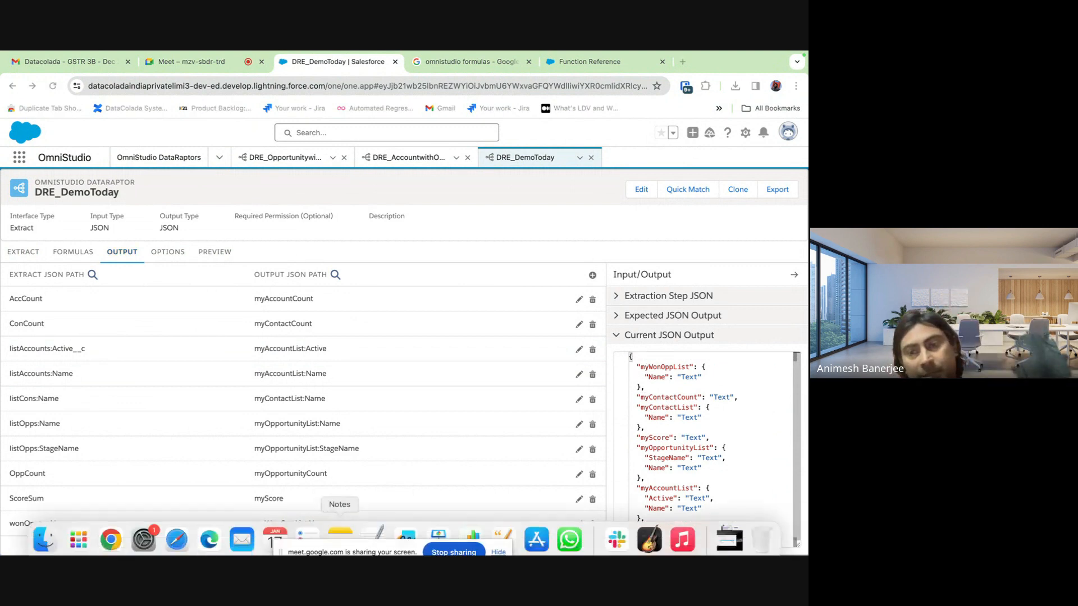
scroll(679, 448, down, 1)
scroll(680, 447, up, 1)
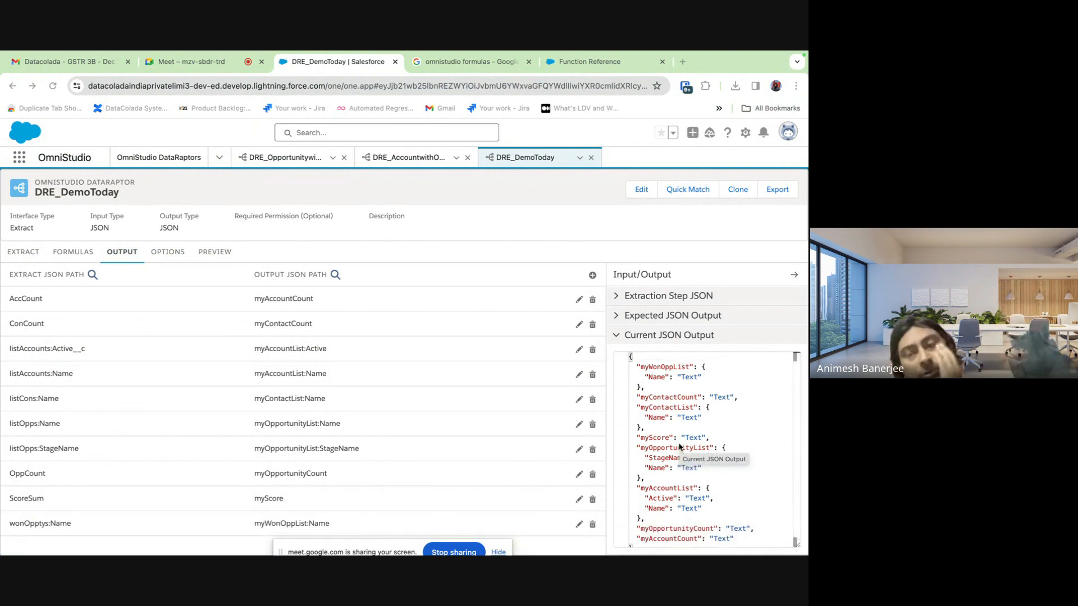
scroll(679, 447, down, 1)
scroll(680, 447, up, 1)
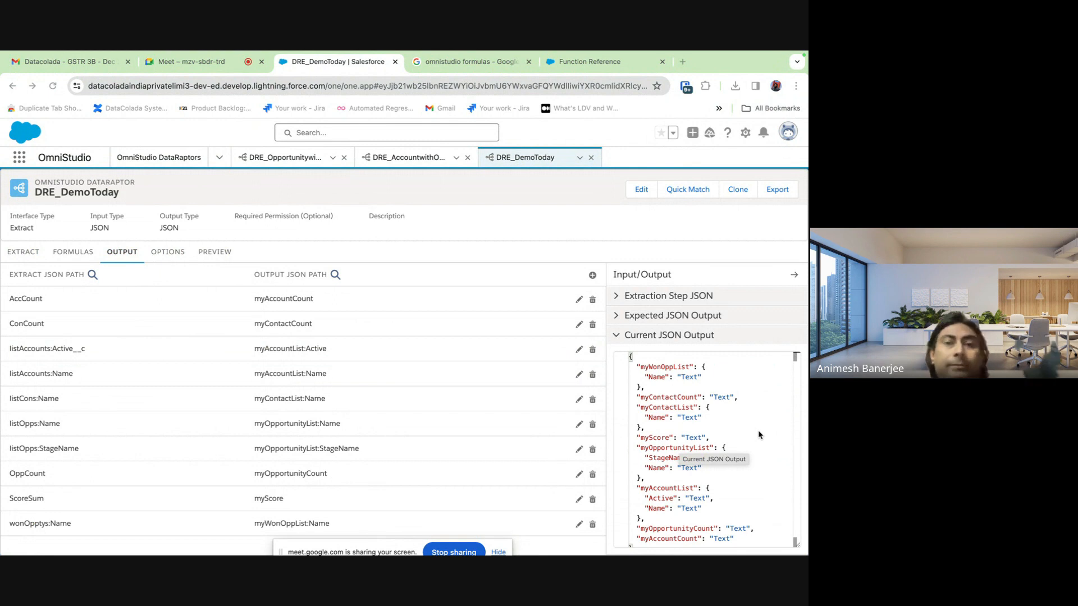
click(447, 552)
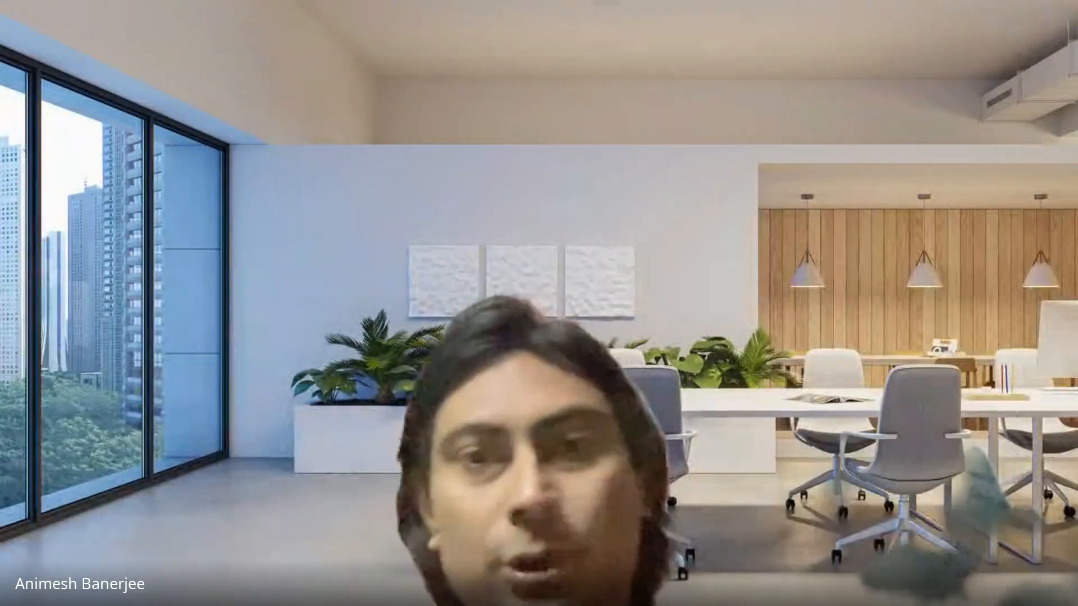